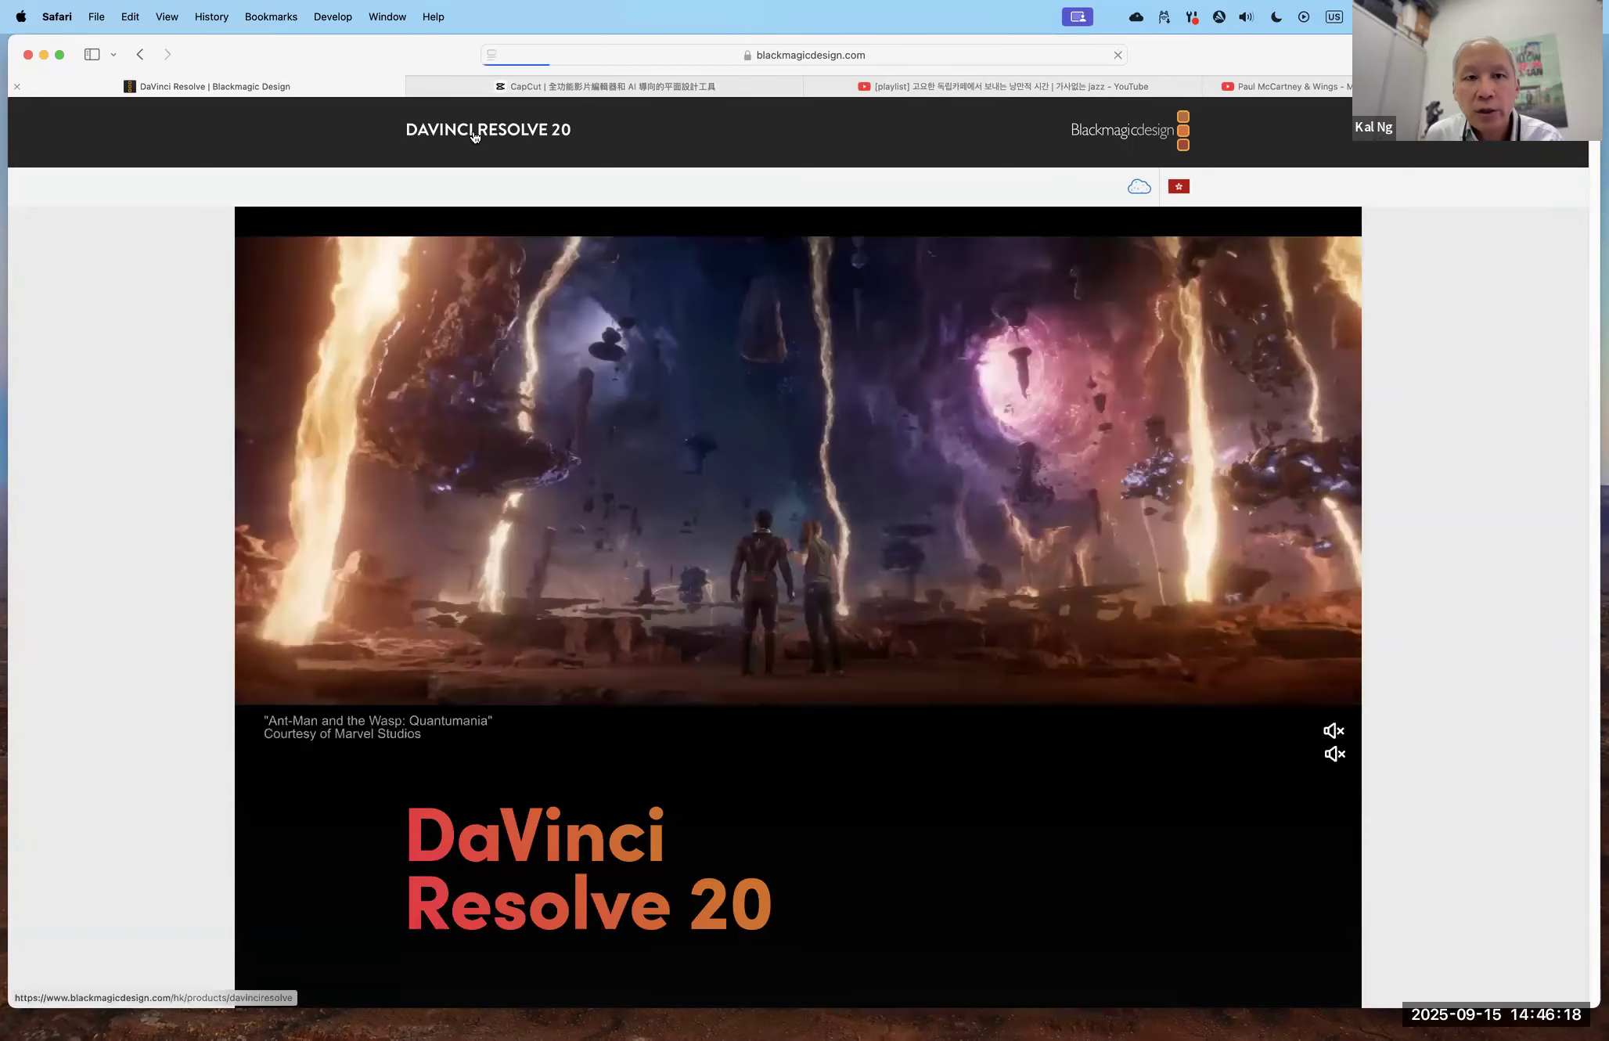
Step: Open the DaVinci Resolve 20 product page and view its overview and download options
left_click(474, 132)
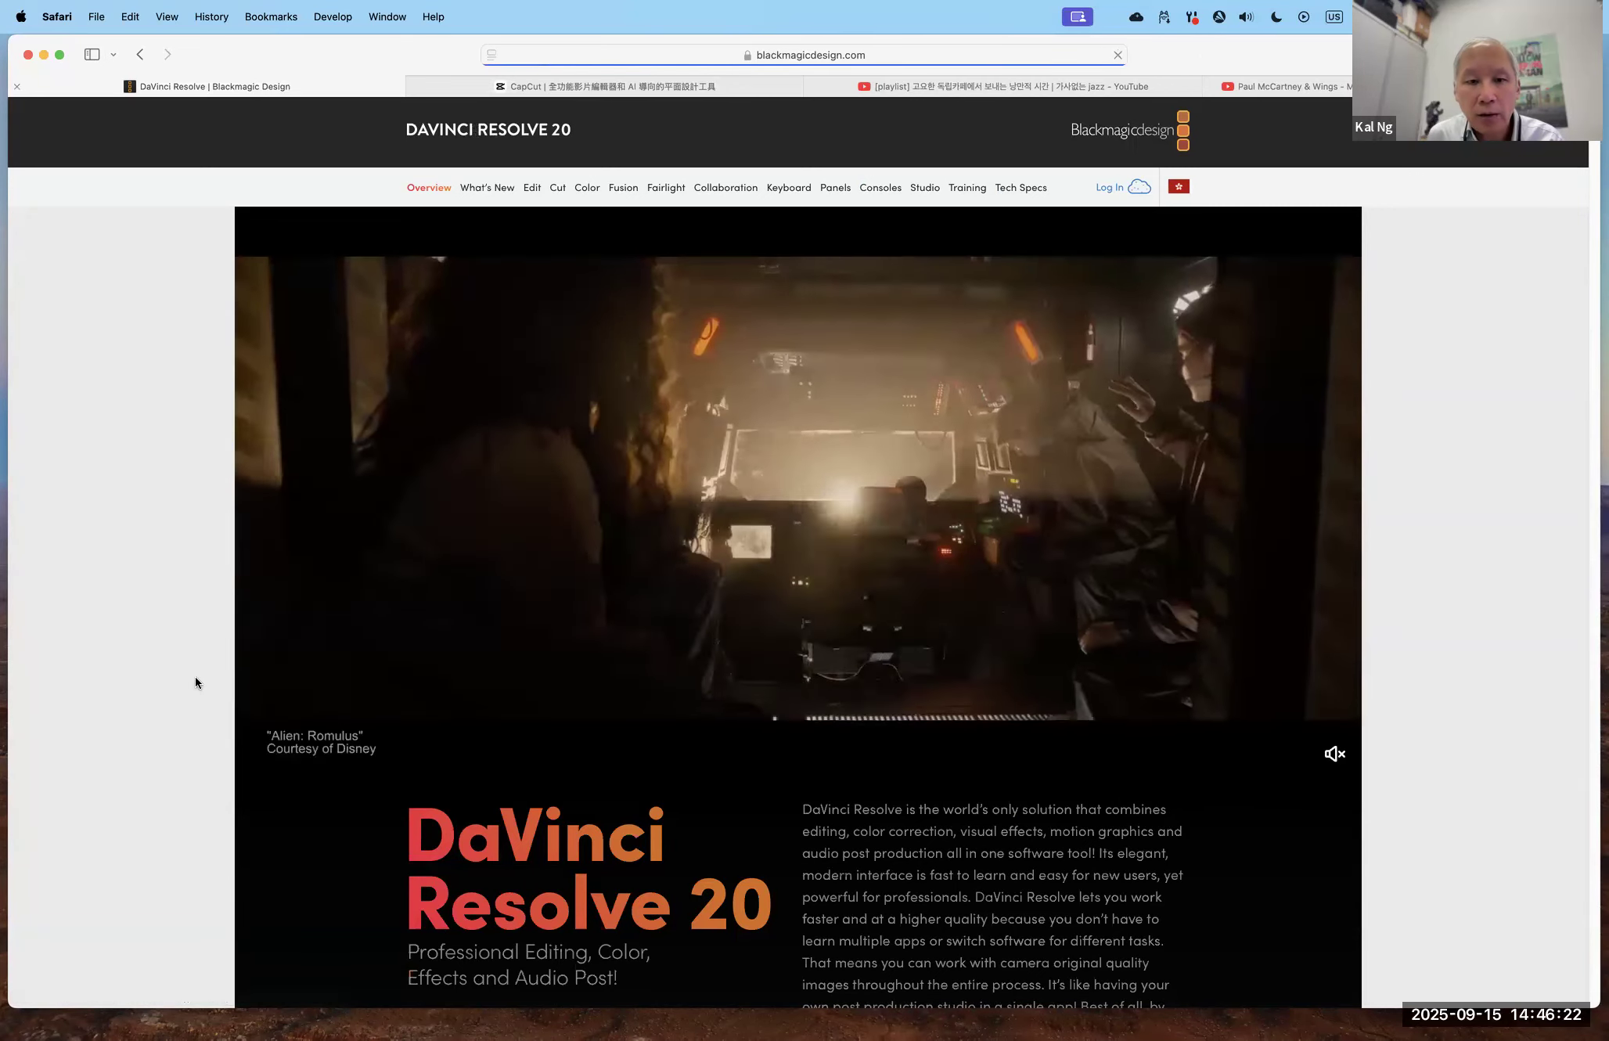
scroll(194, 678, "down", 5)
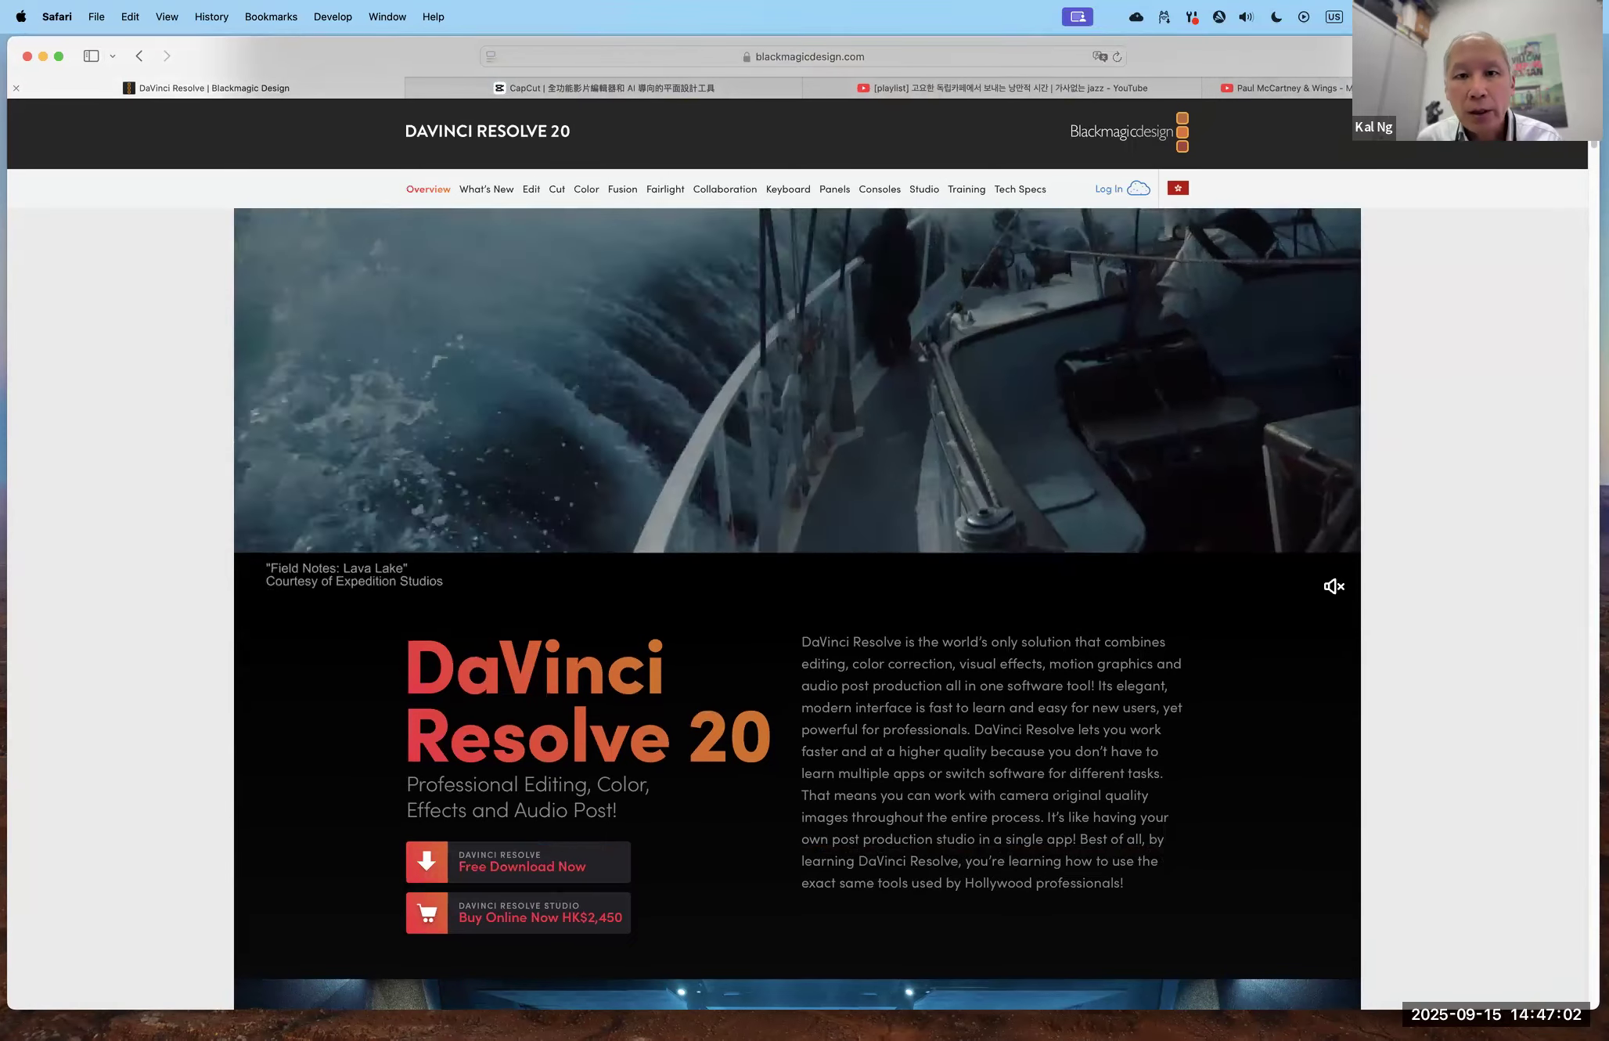
Step: Move the browser window down out of the way, switch to DaVinci Resolve and show its Media page
left_click_drag(1221, 55, 1185, 334)
left_click_drag(1258, 991, 1291, 813)
left_click(1587, 843)
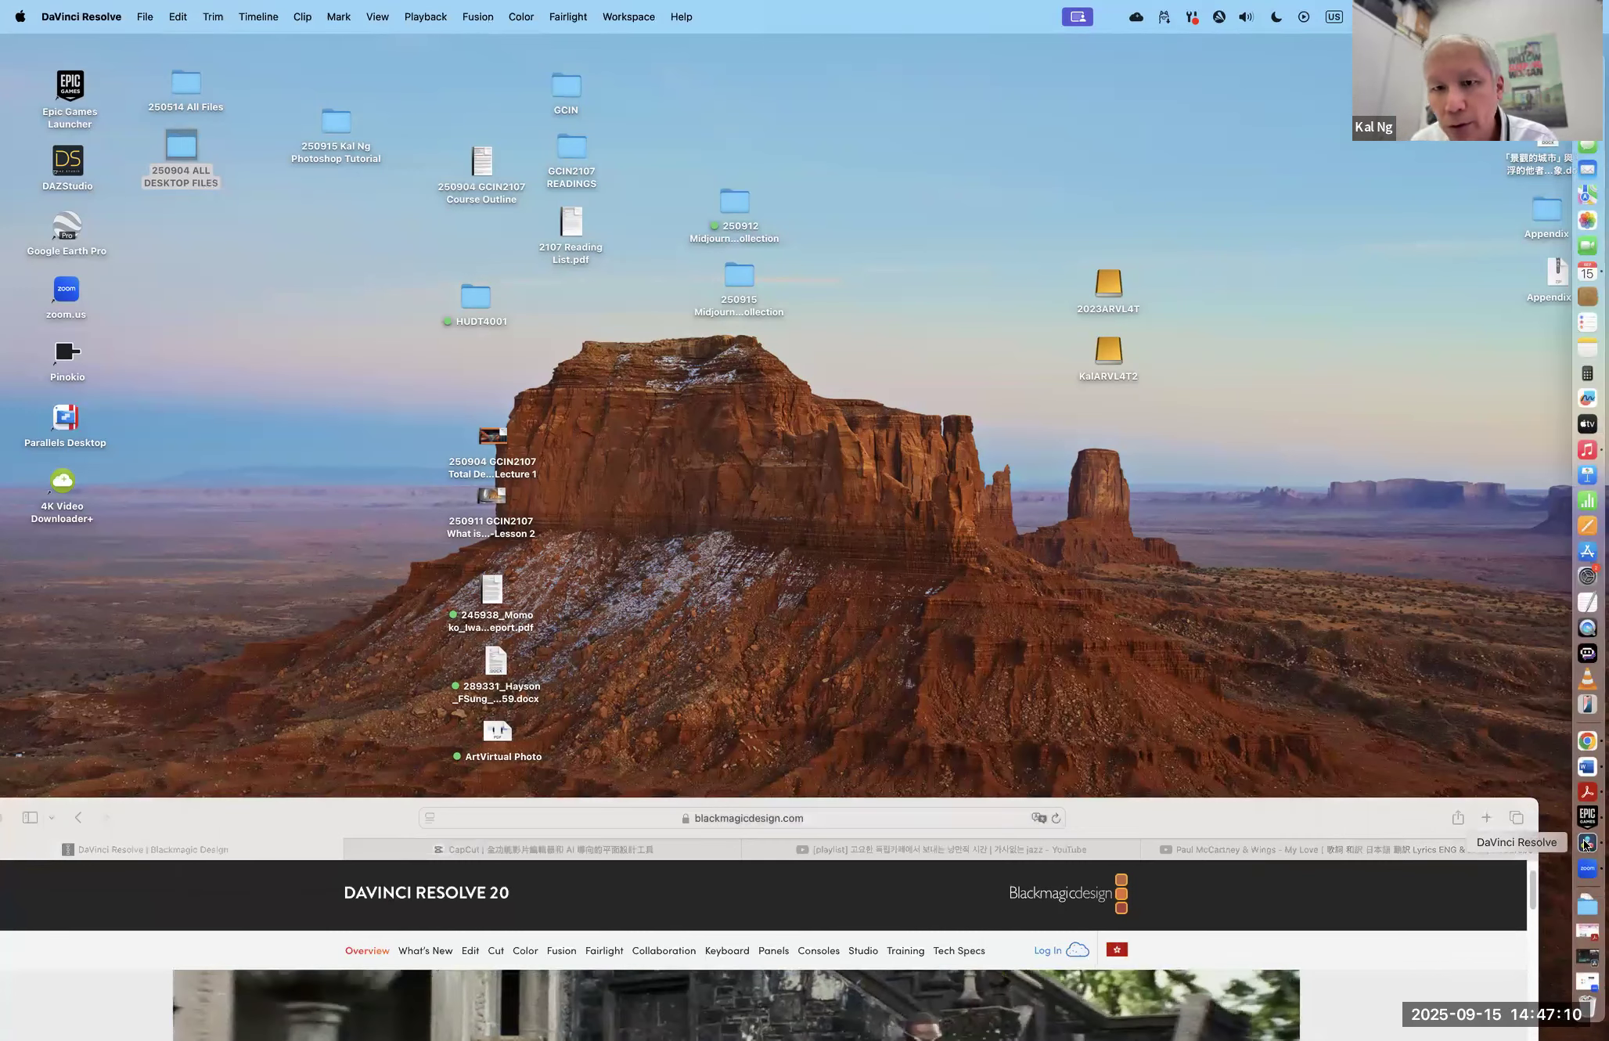
left_click_drag(590, 39, 541, 37)
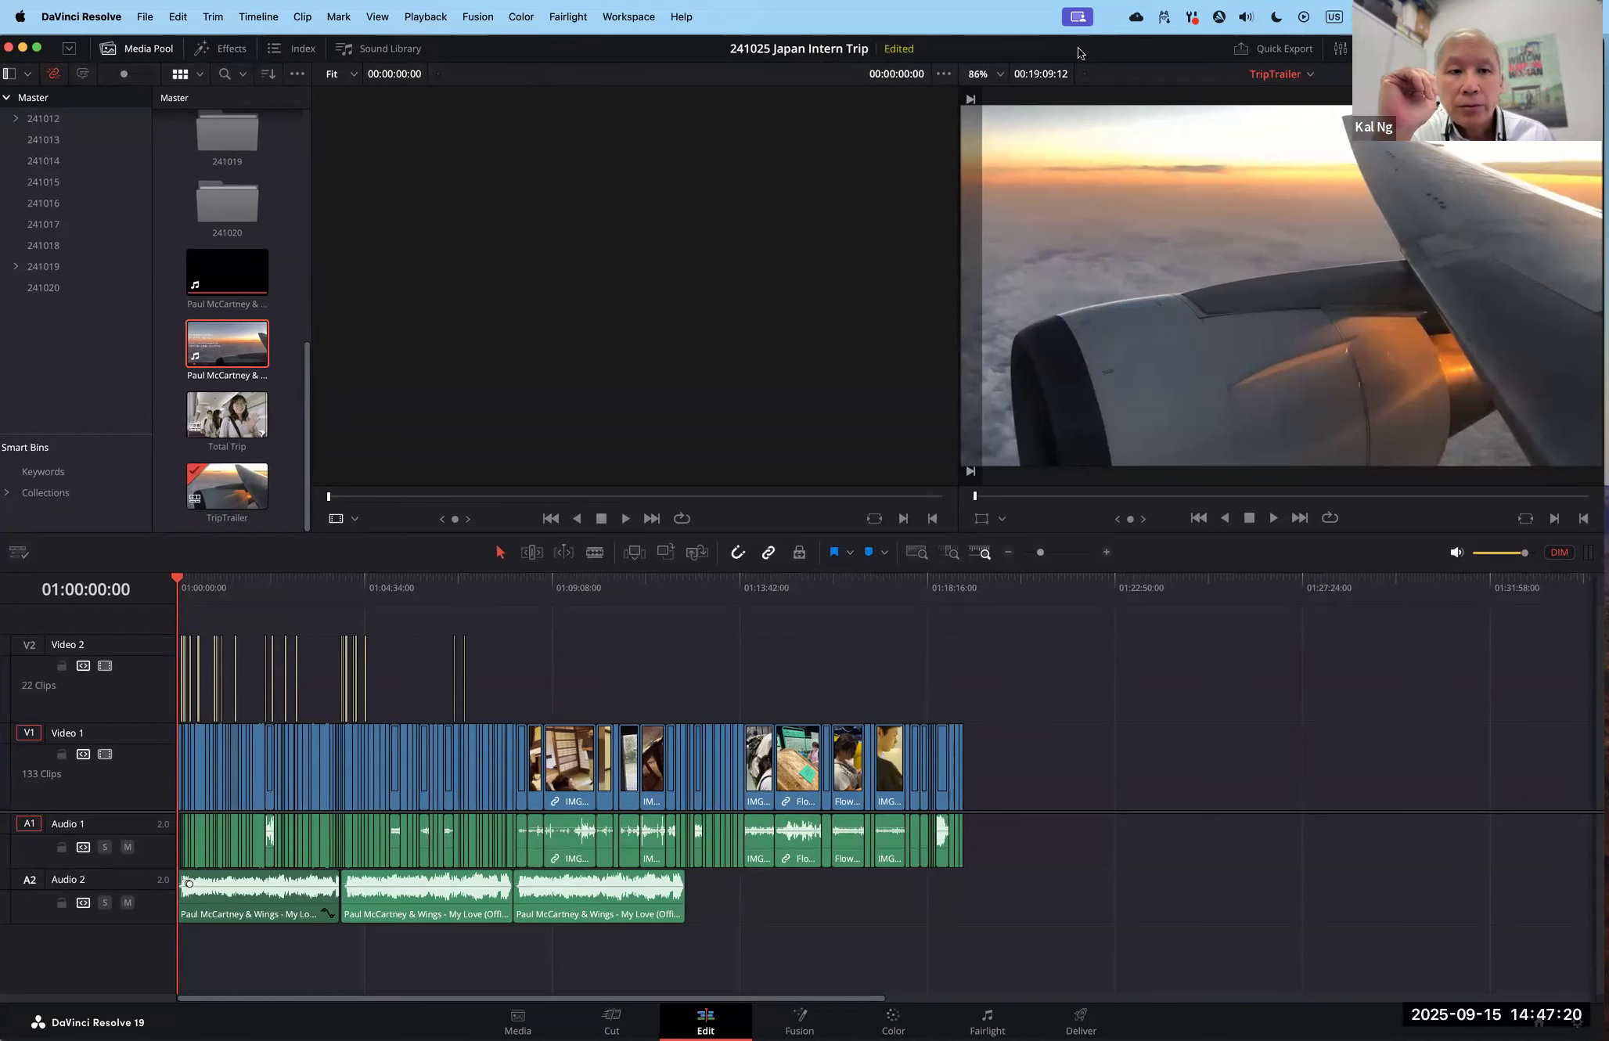
left_click(517, 1021)
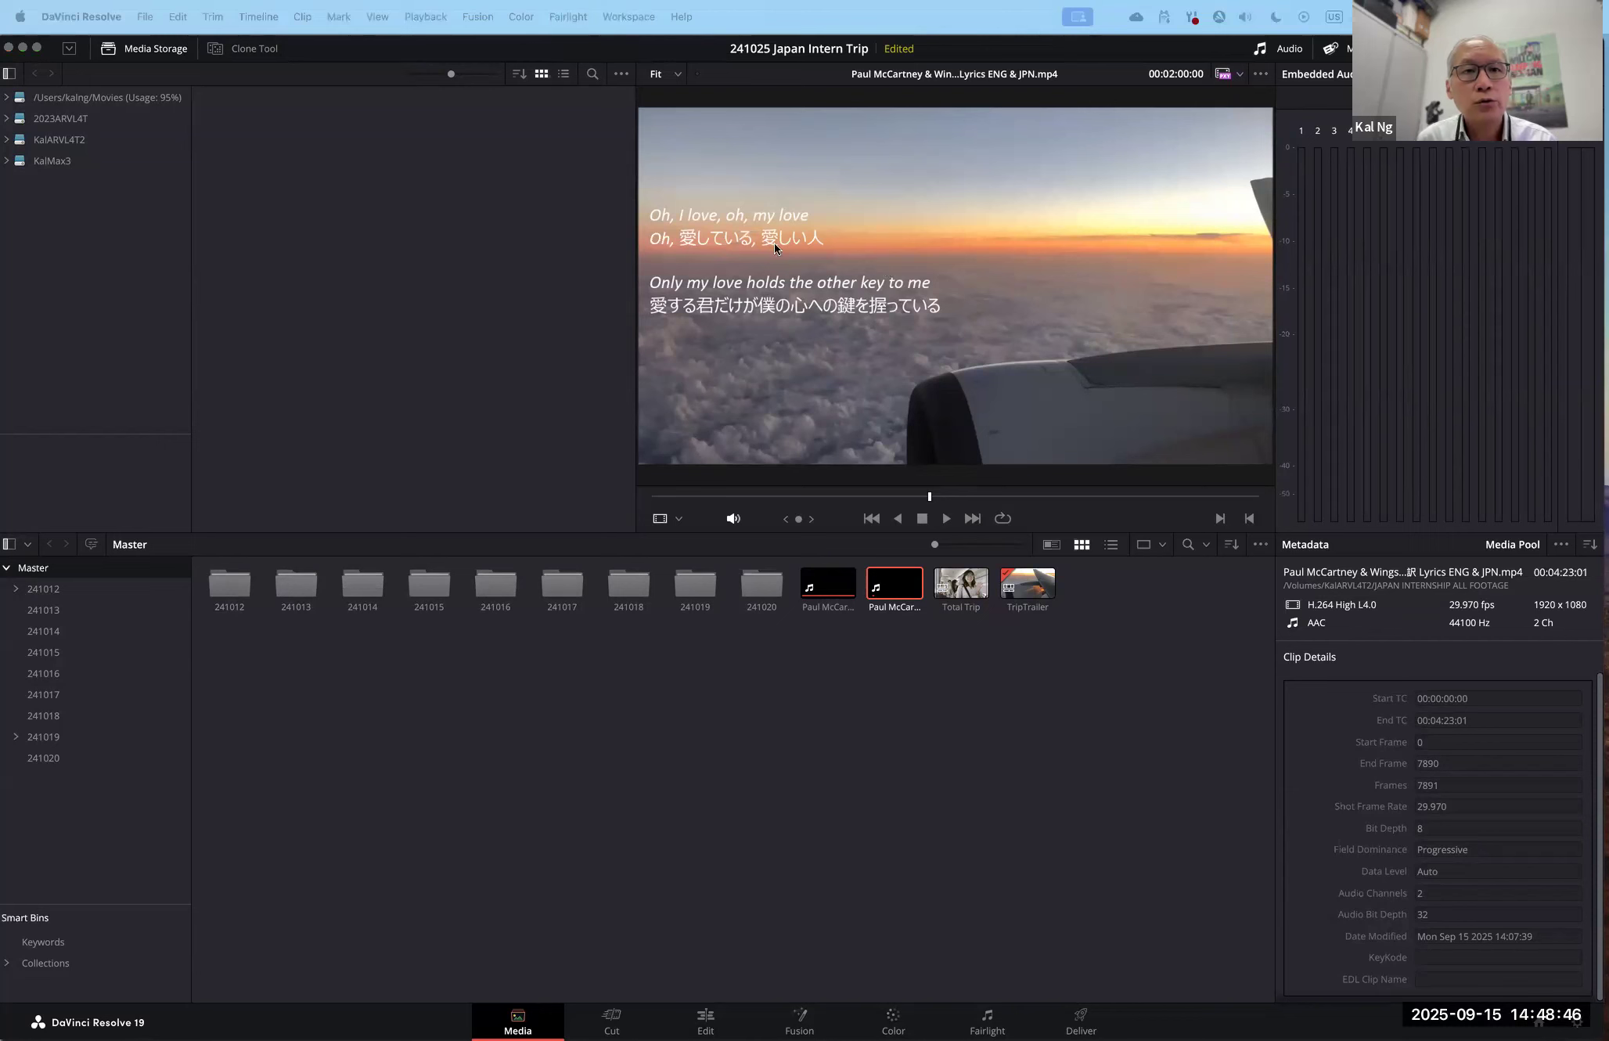
Step: Lower the DaVinci Resolve window to uncover the desktop and open the KalARVL4T2 drive in Finder
left_click_drag(434, 48, 584, 47)
left_click_drag(553, 525, 415, 411)
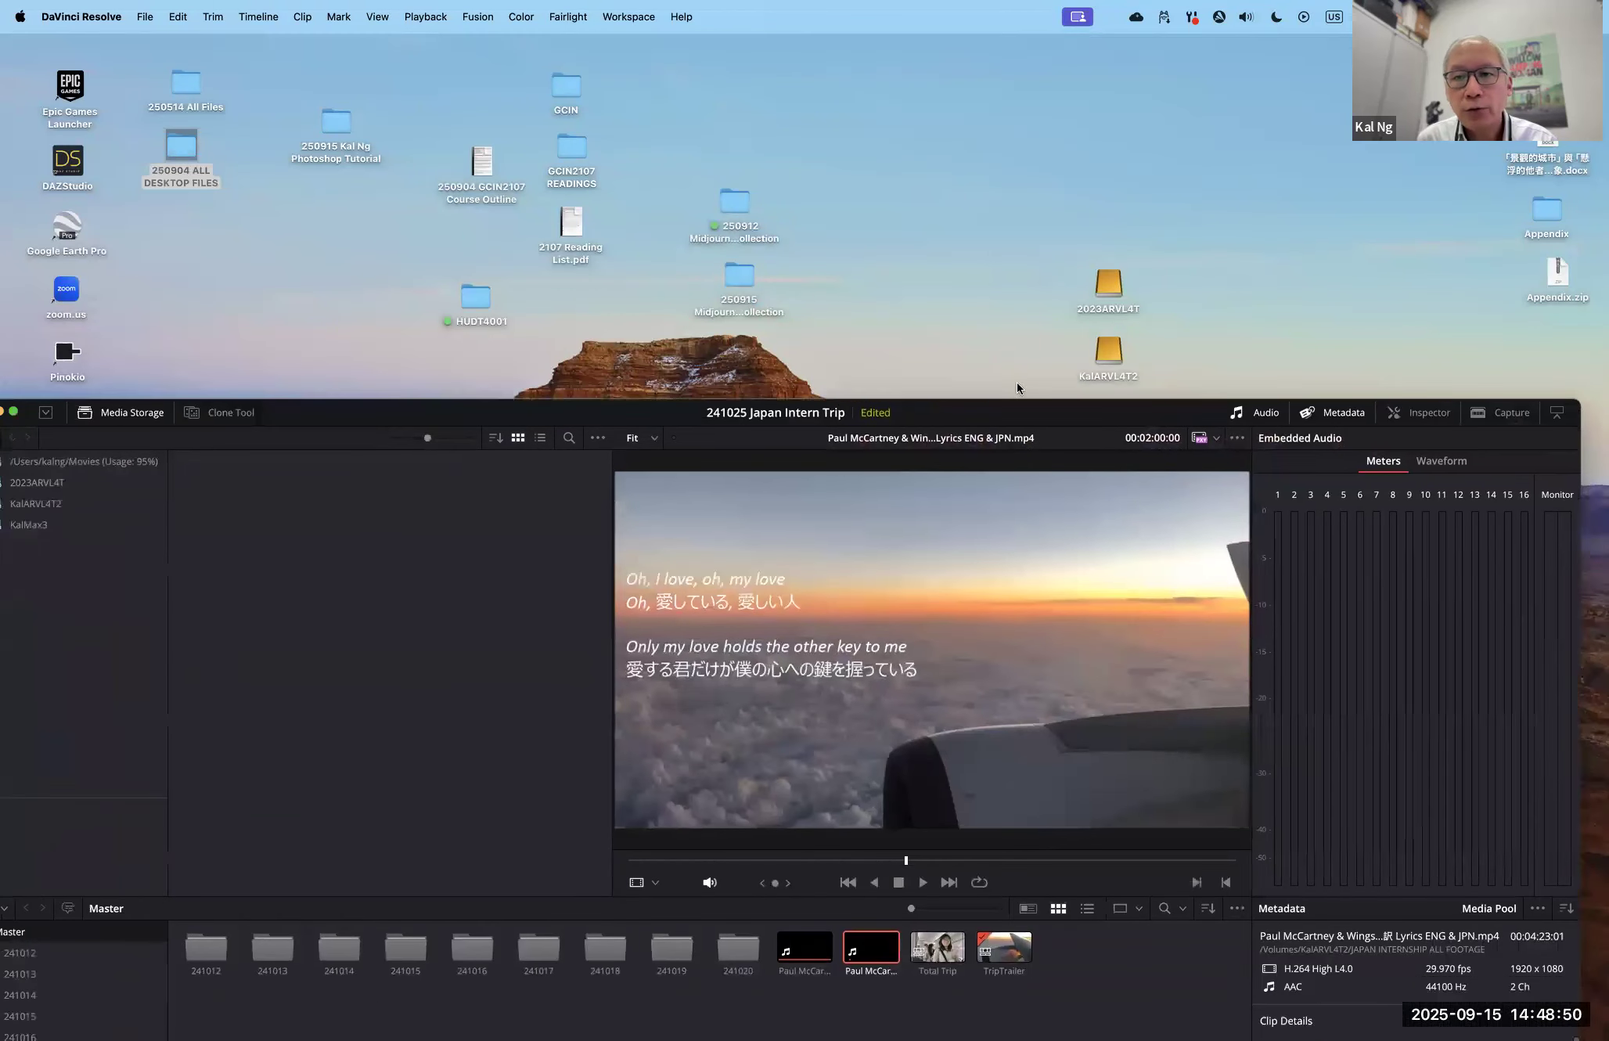
left_click(1111, 358)
double_click(1113, 360)
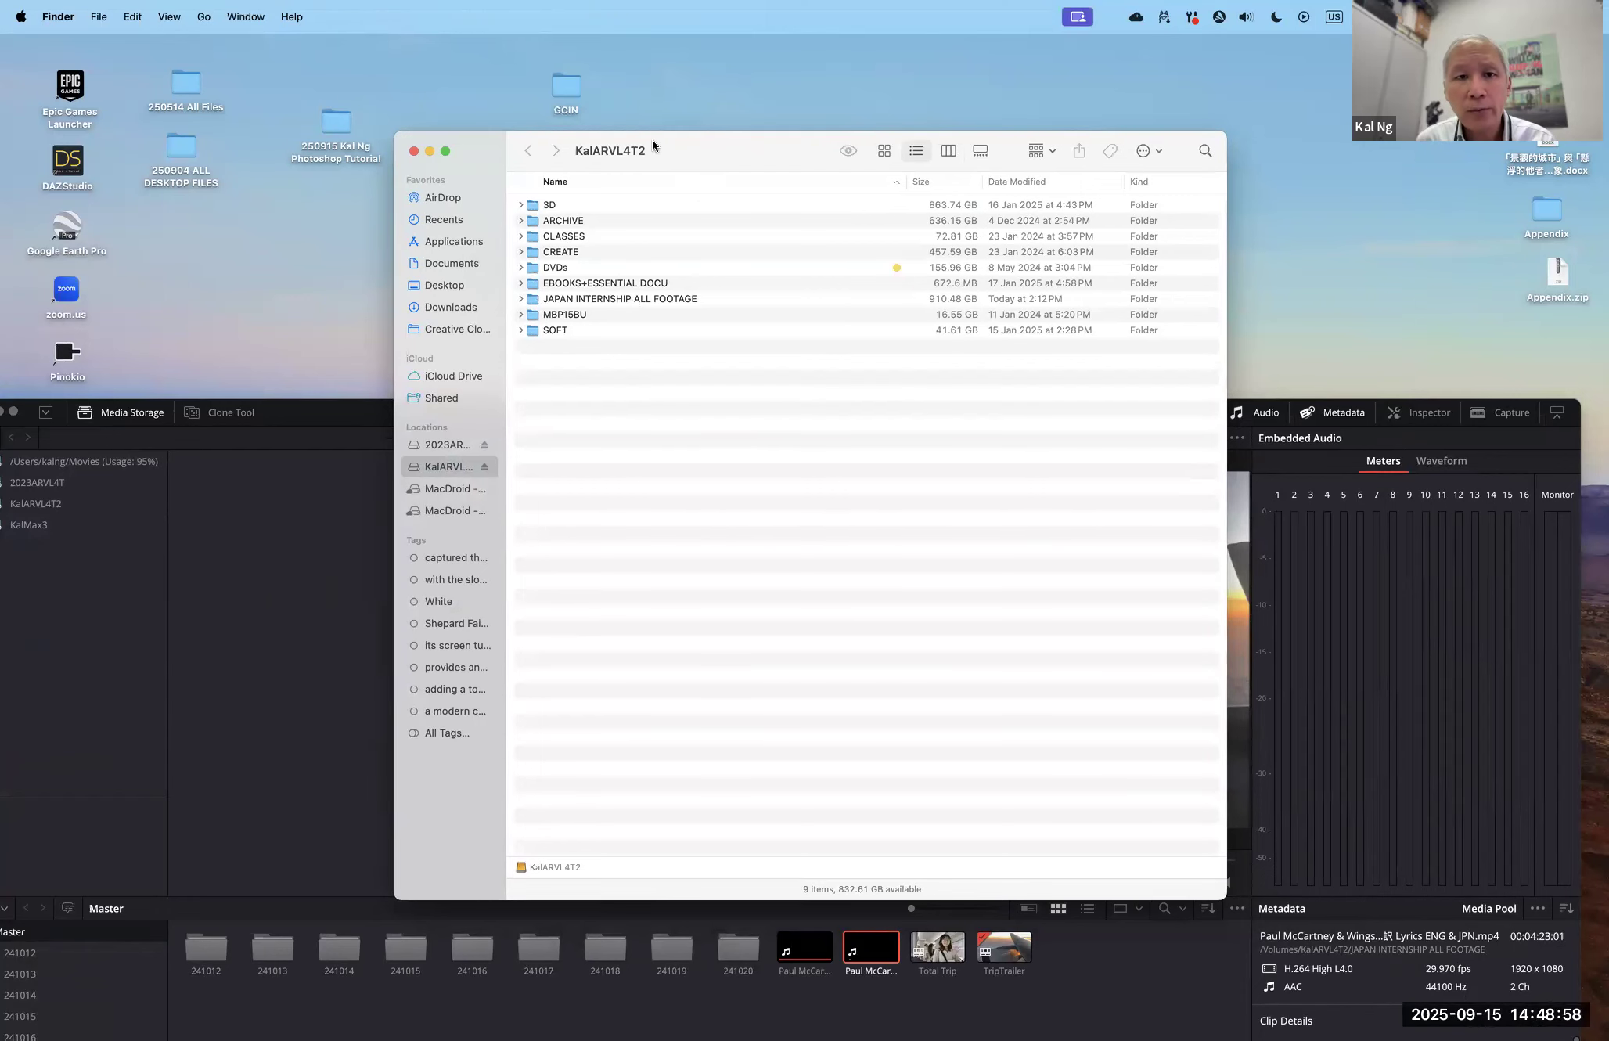
Step: Rearrange the windows and open the ALL Student FOOTAGES folder inside JAPAN INTERNSHIP ALL FOOTAGE
left_click_drag(653, 141, 596, 146)
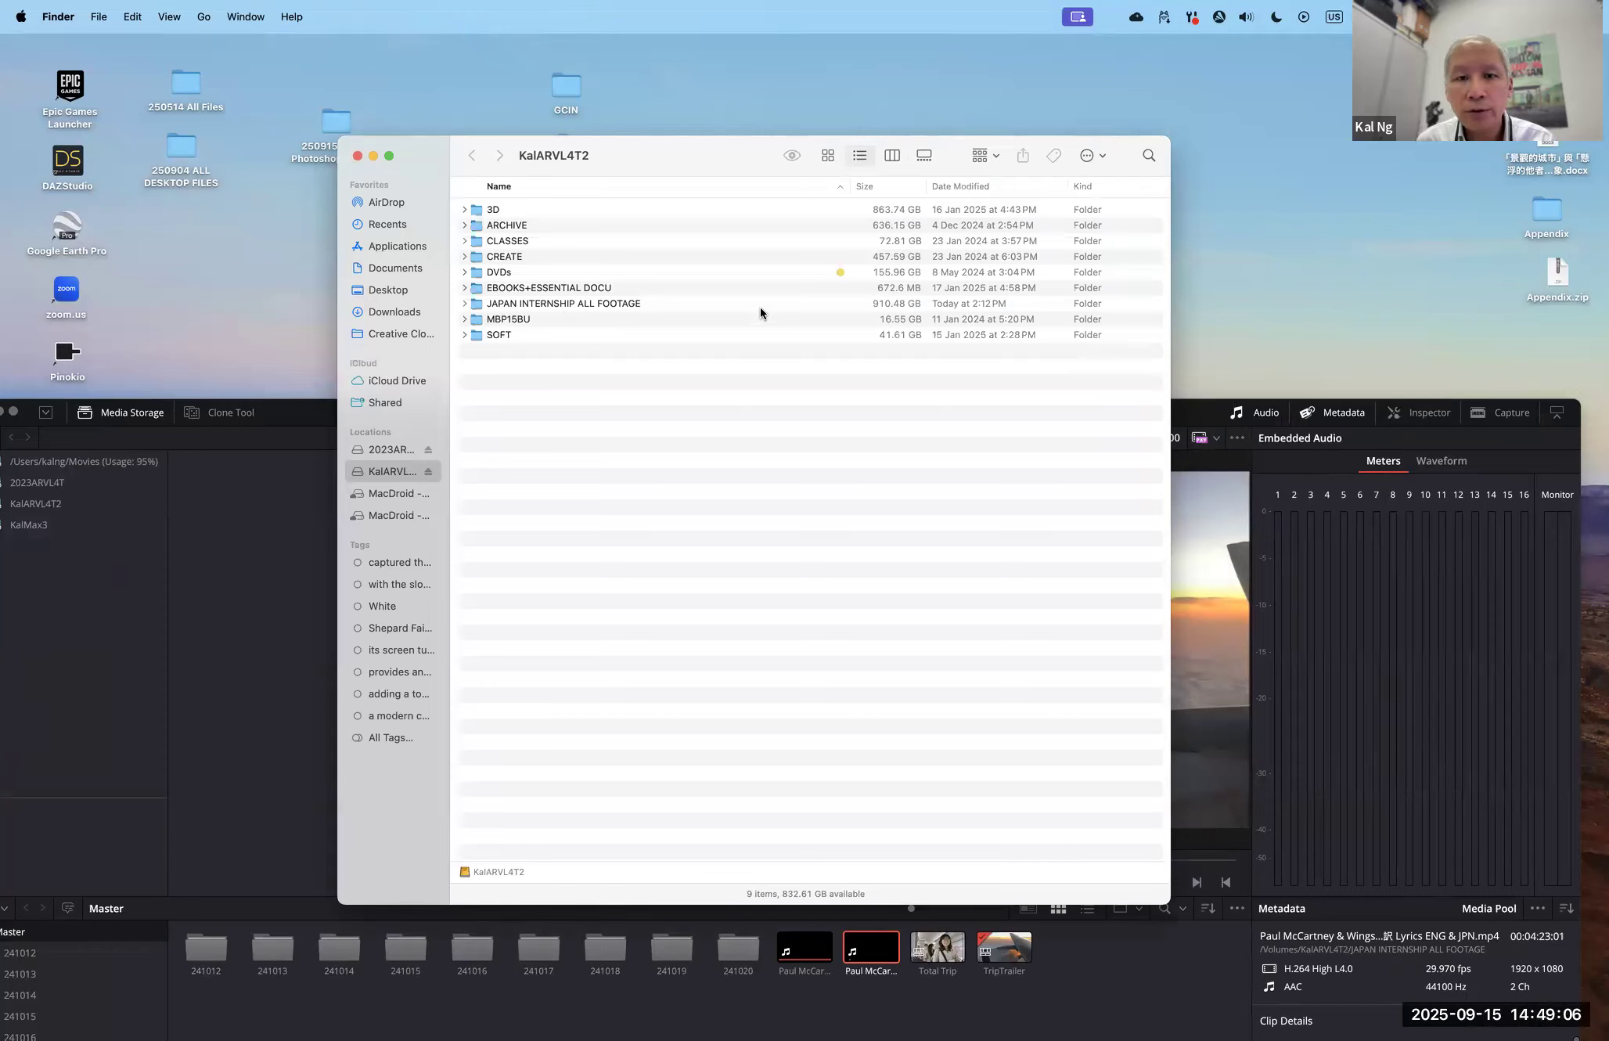
left_click_drag(674, 159, 862, 332)
mouse_move(393, 404)
left_mouse_down()
mouse_move(411, 51)
mouse_move(472, 41)
mouse_move(403, 426)
left_mouse_up()
left_click(427, 17)
left_click(297, 442)
left_click_drag(828, 325, 783, 261)
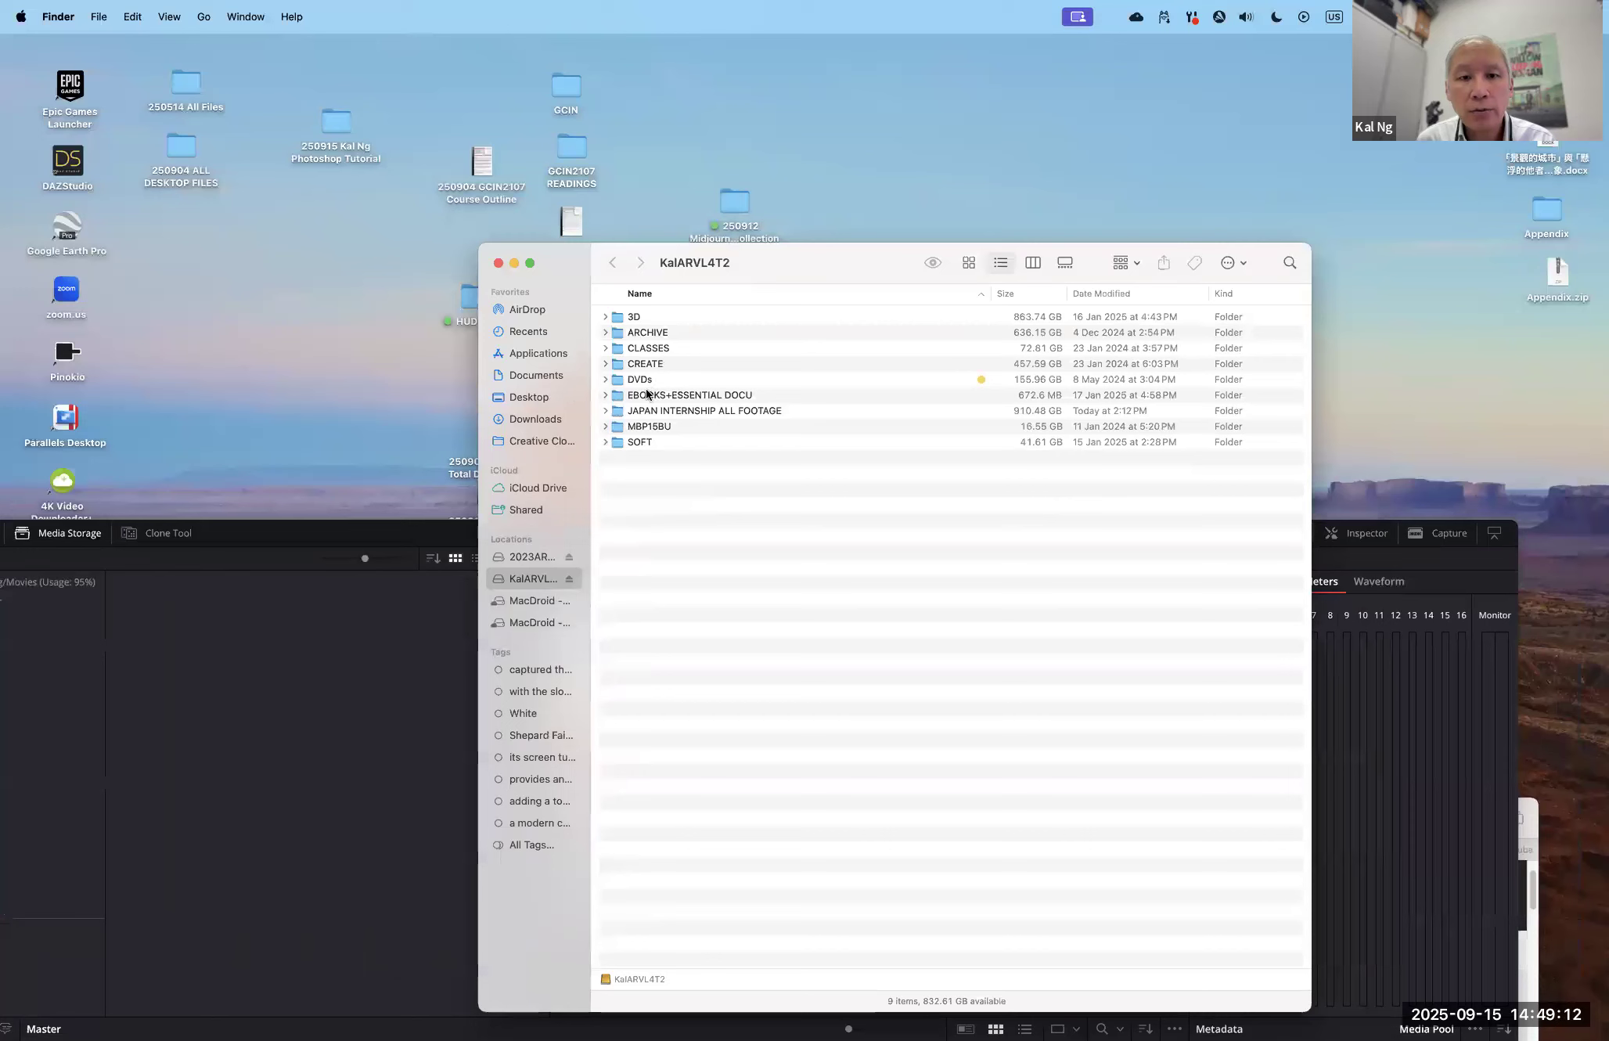
double_click(656, 410)
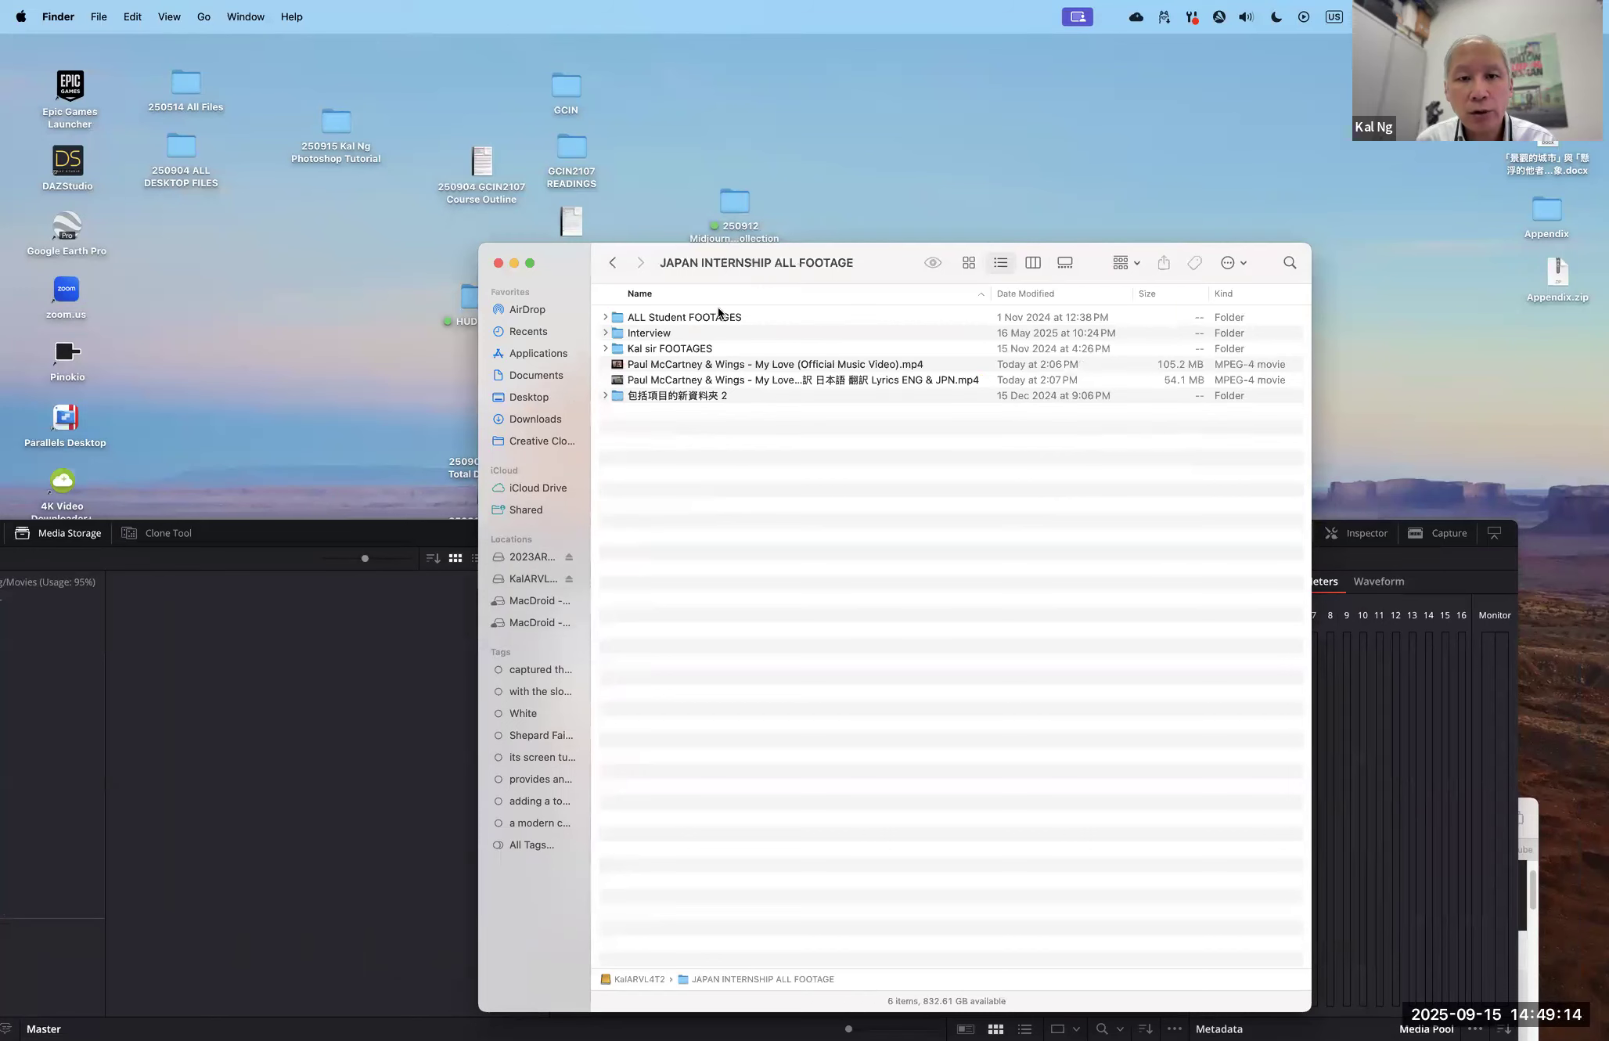
double_click(687, 320)
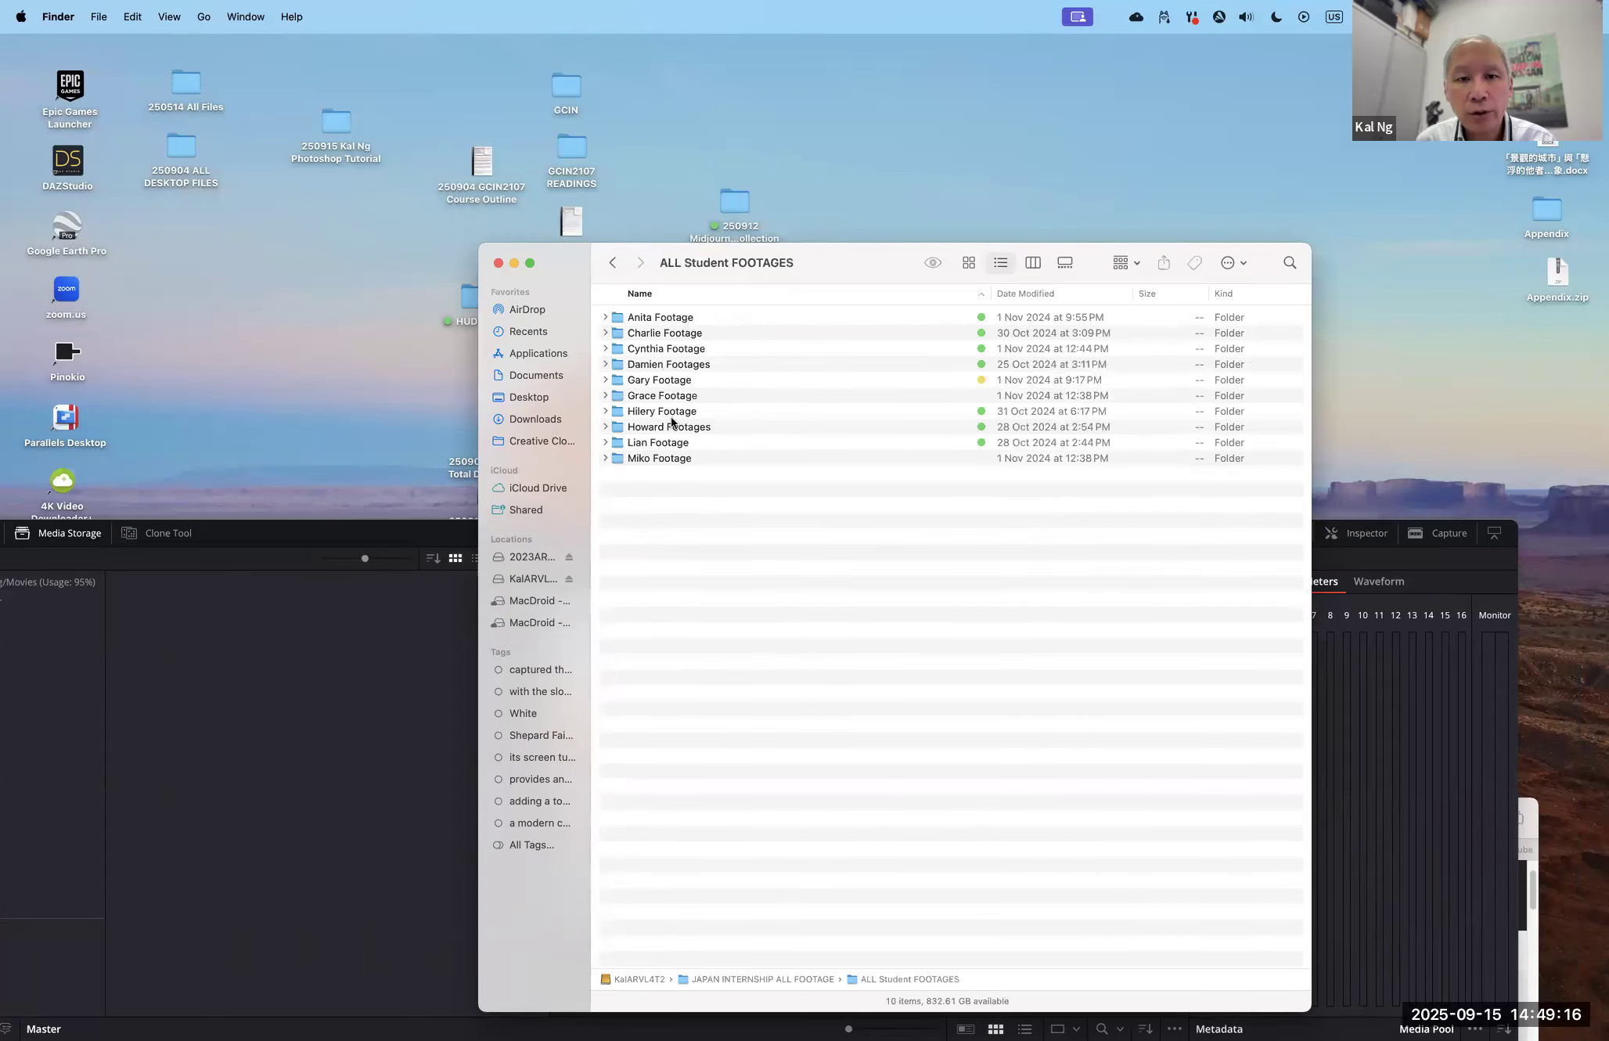
Step: Narrow the DaVinci Resolve window and place the Finder window with the student footage in front of it
left_click_drag(871, 255, 1172, 304)
left_click_drag(398, 540, 432, 109)
left_click_drag(1306, 118, 1278, 63)
left_click_drag(1526, 208, 1163, 225)
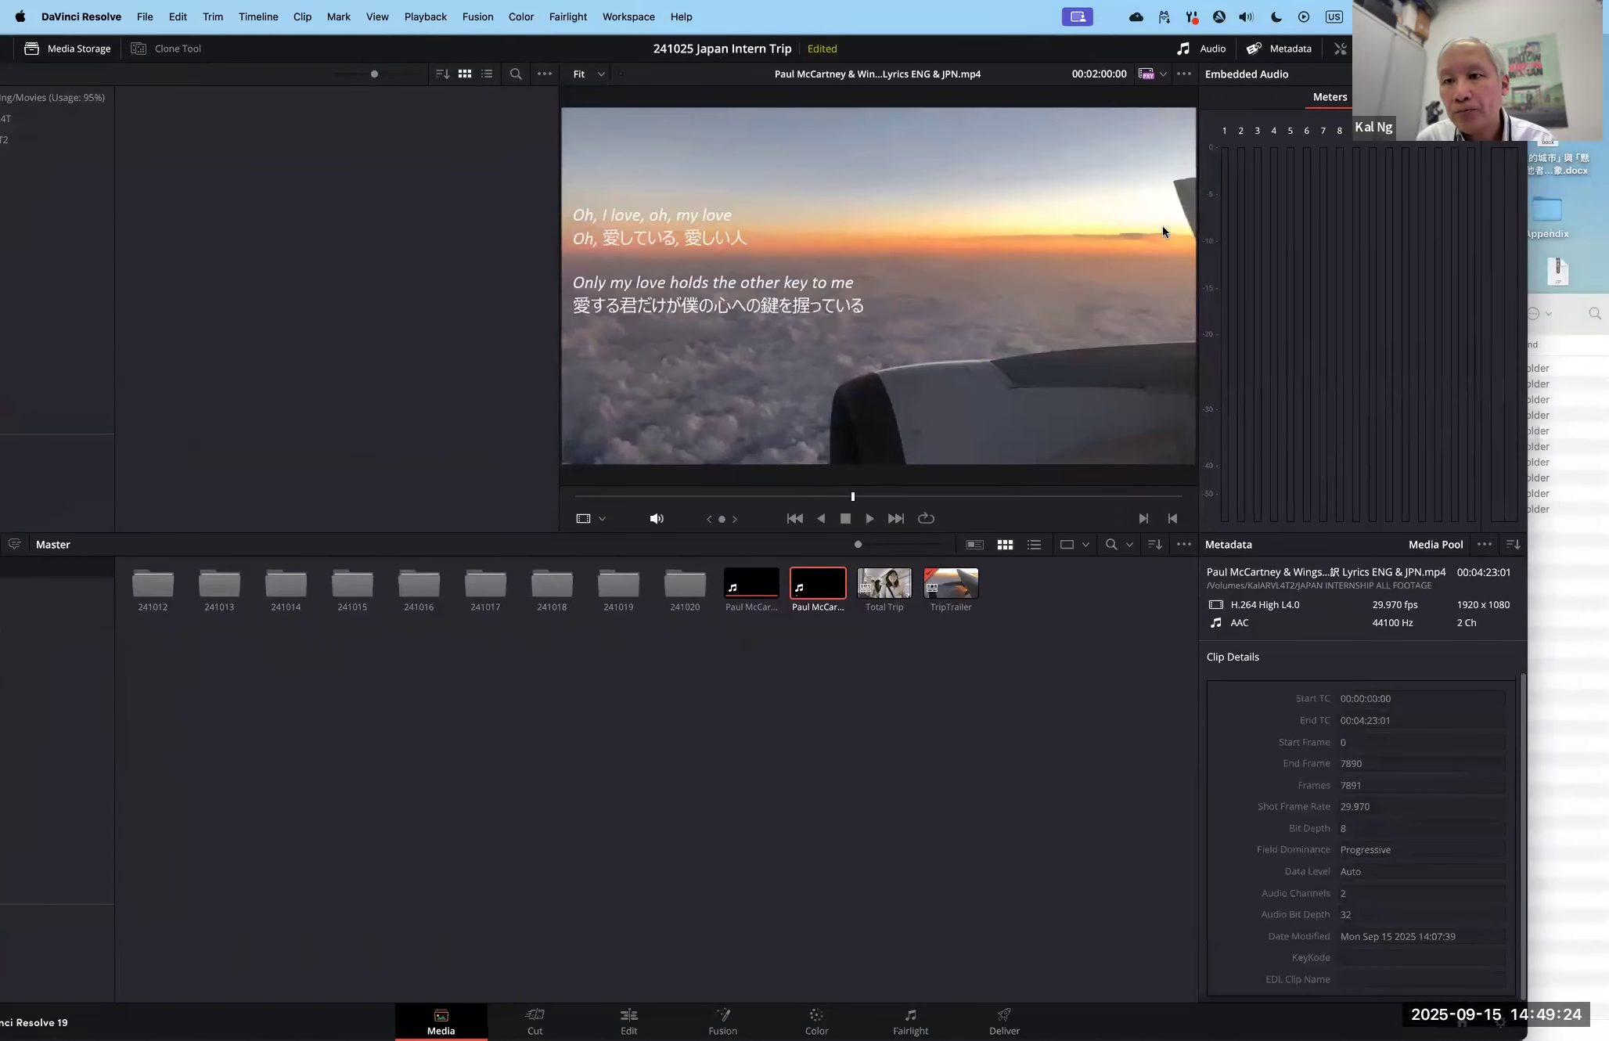
left_click_drag(1211, 303, 794, 141)
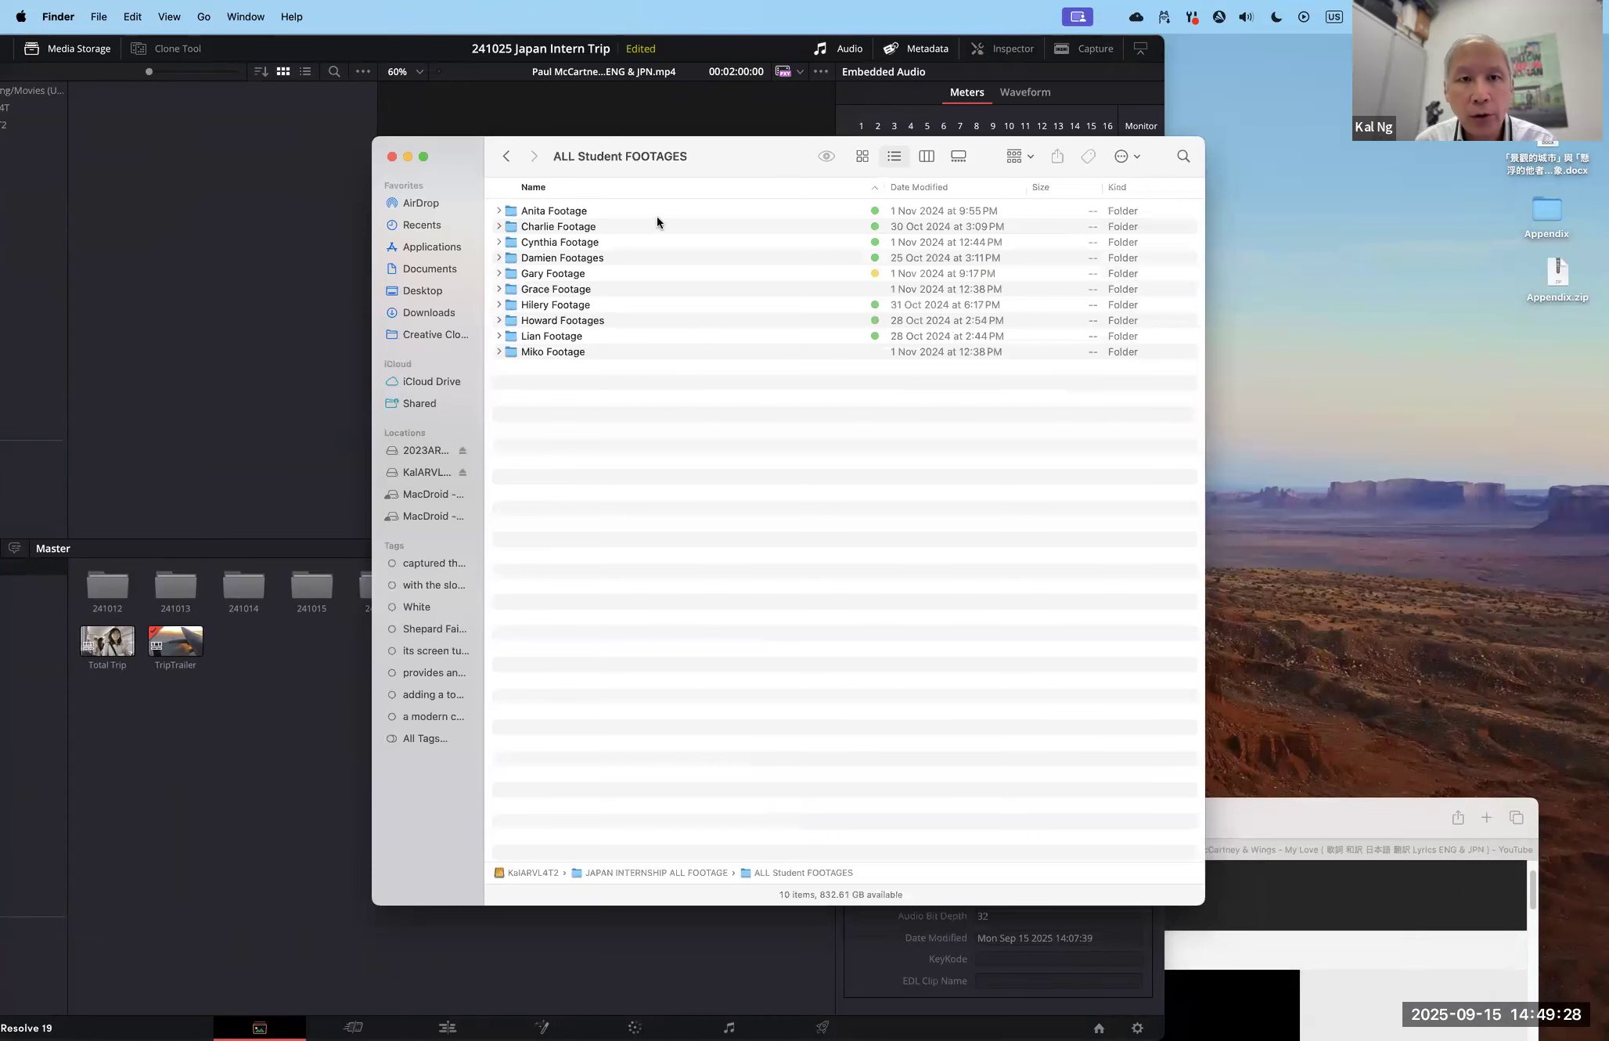
left_click_drag(729, 157, 720, 169)
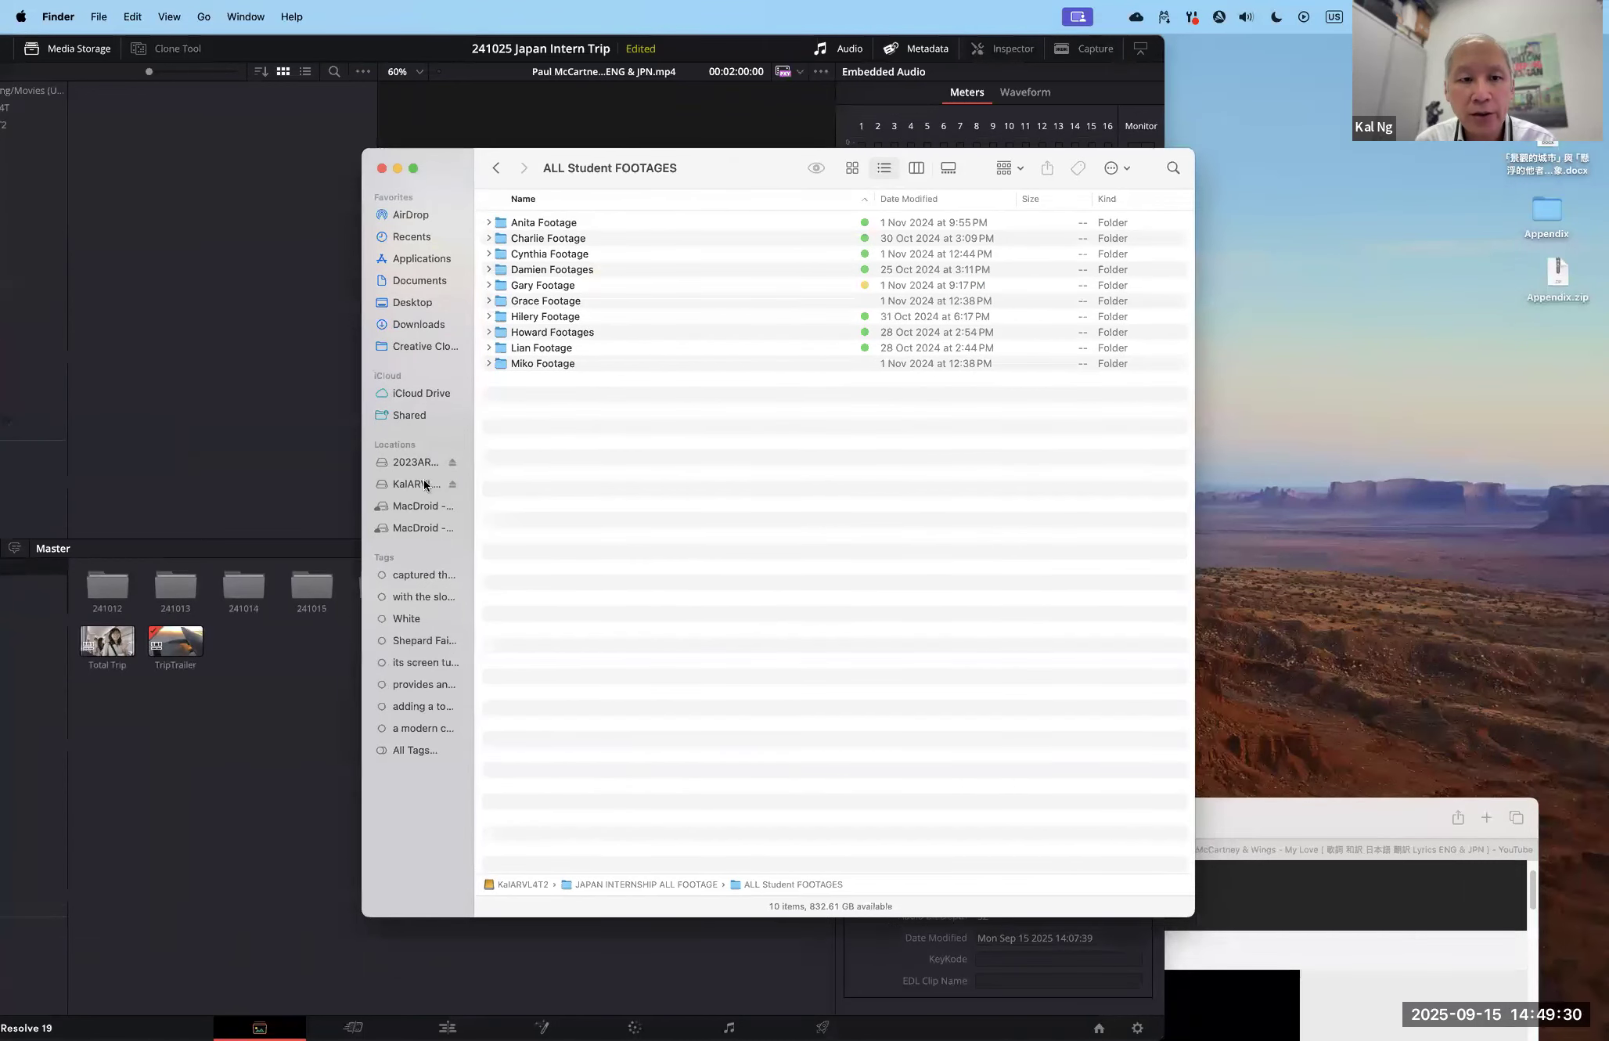
Step: Open the teacher's footage folder inside JAPAN INTERNSHIP ALL FOOTAGE on the KalARVL4T2 drive to view its dated folders
left_click(411, 484)
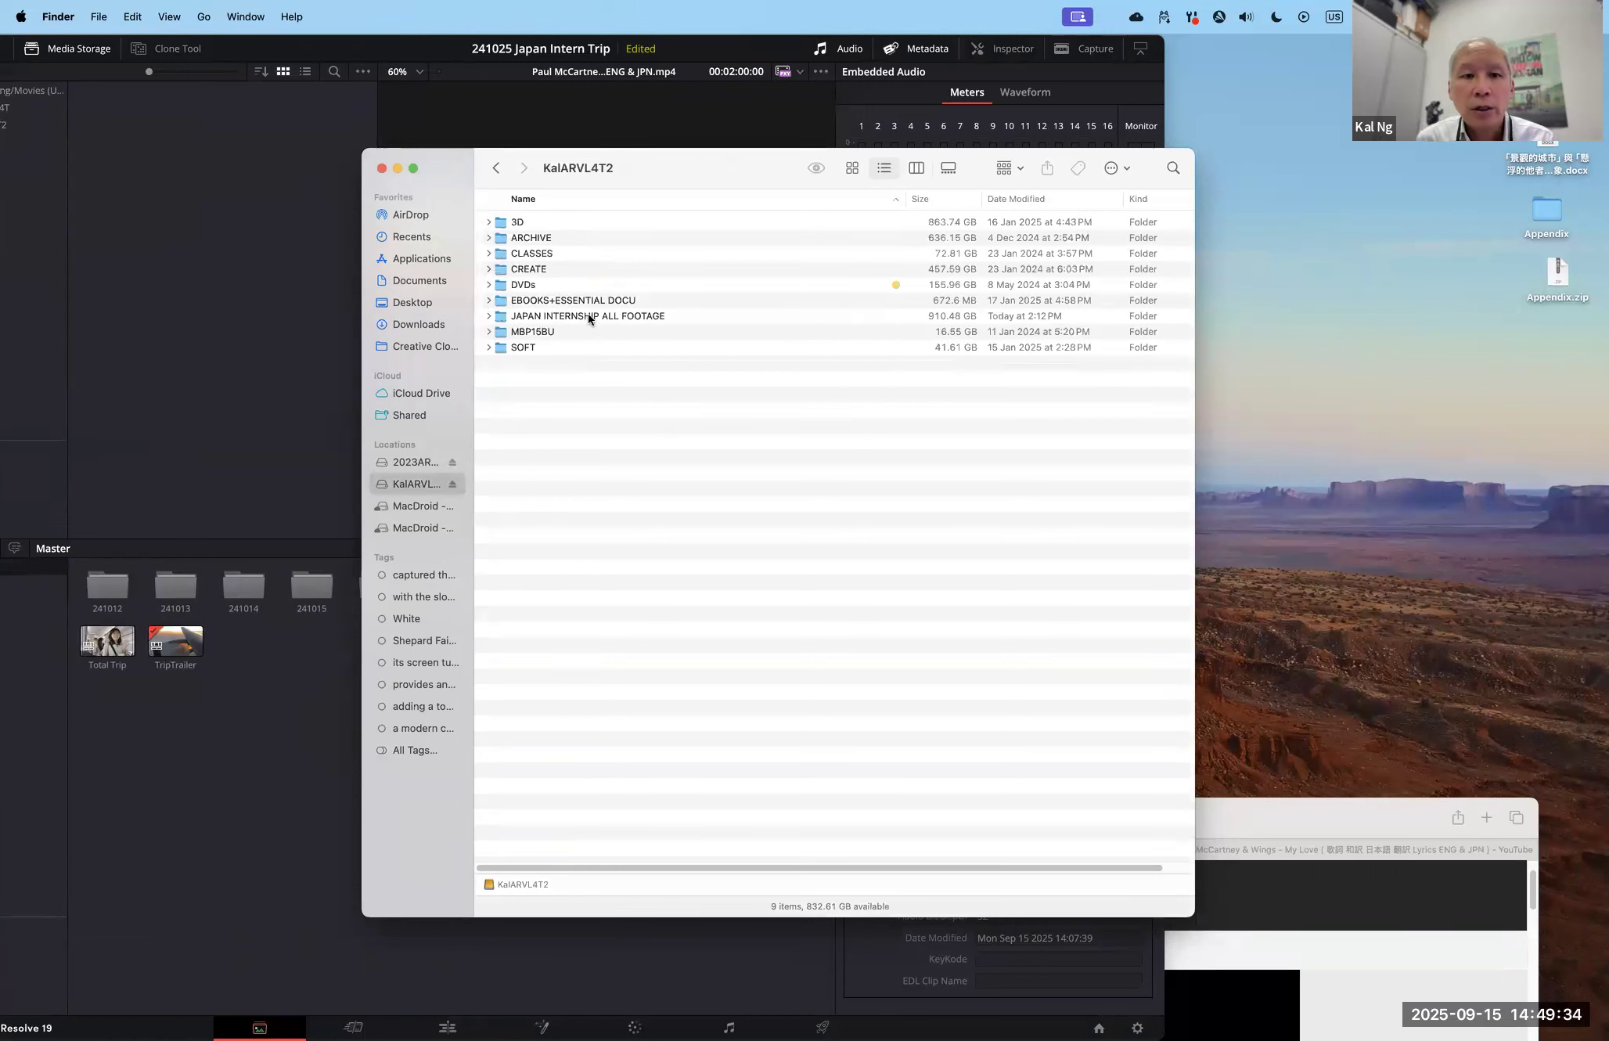
double_click(586, 315)
double_click(558, 252)
left_click_drag(695, 162, 716, 186)
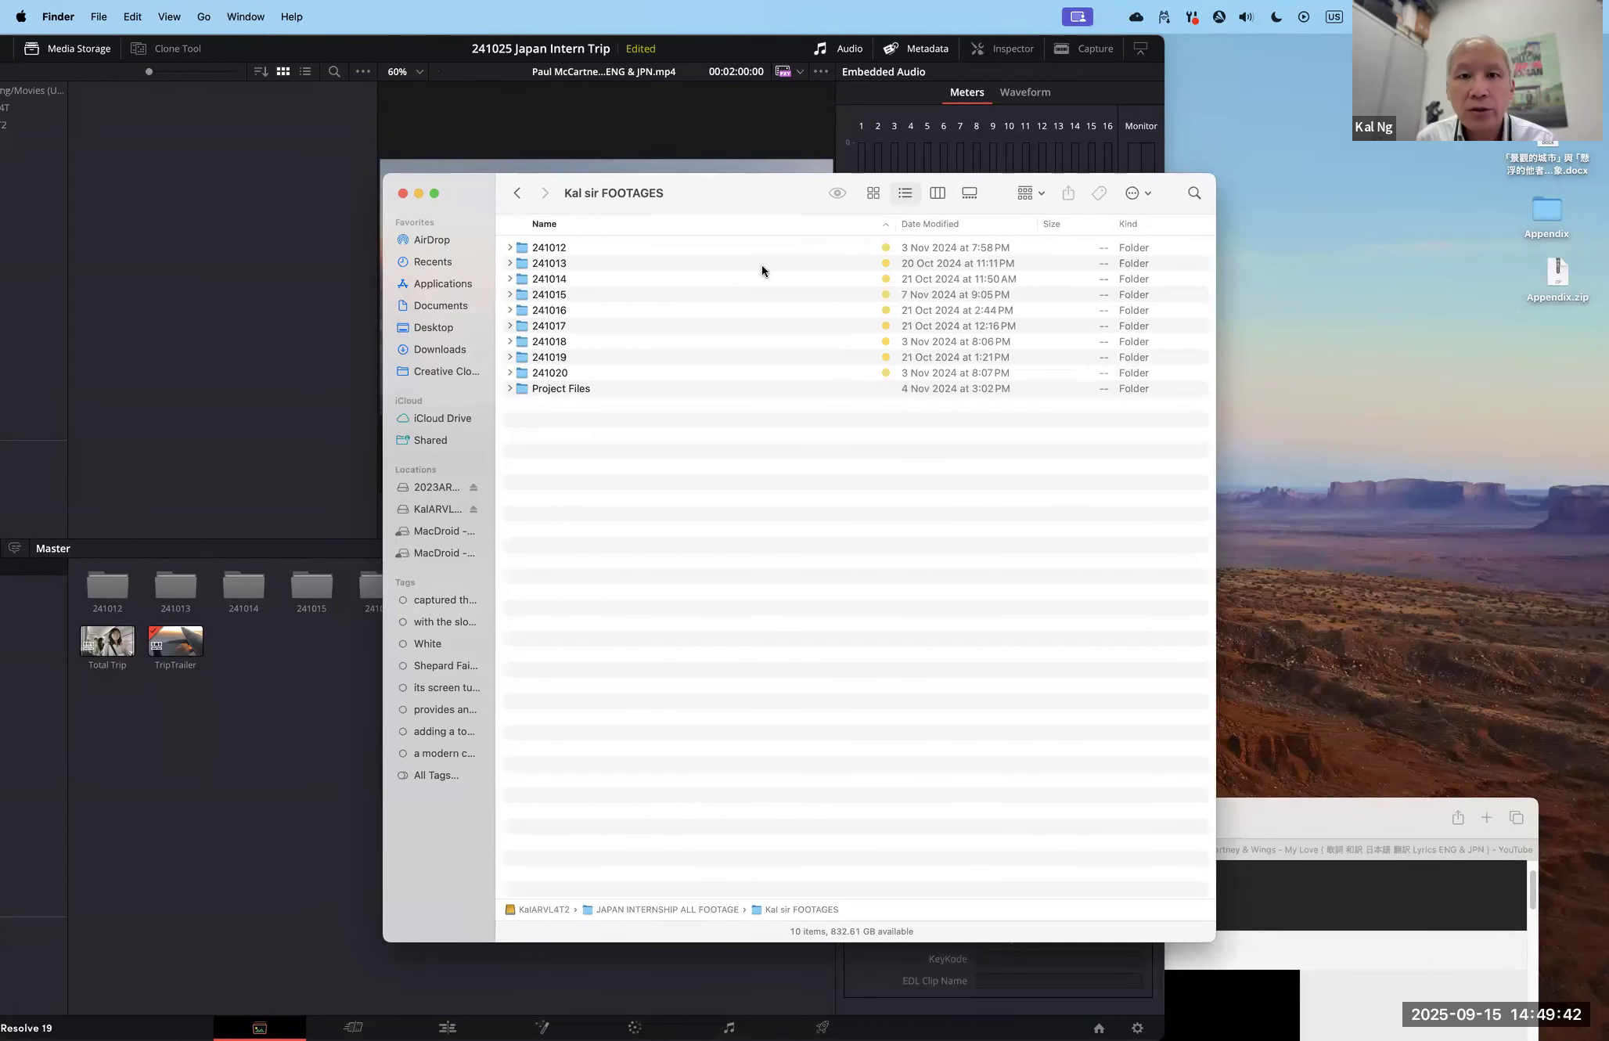
left_click_drag(757, 185, 794, 219)
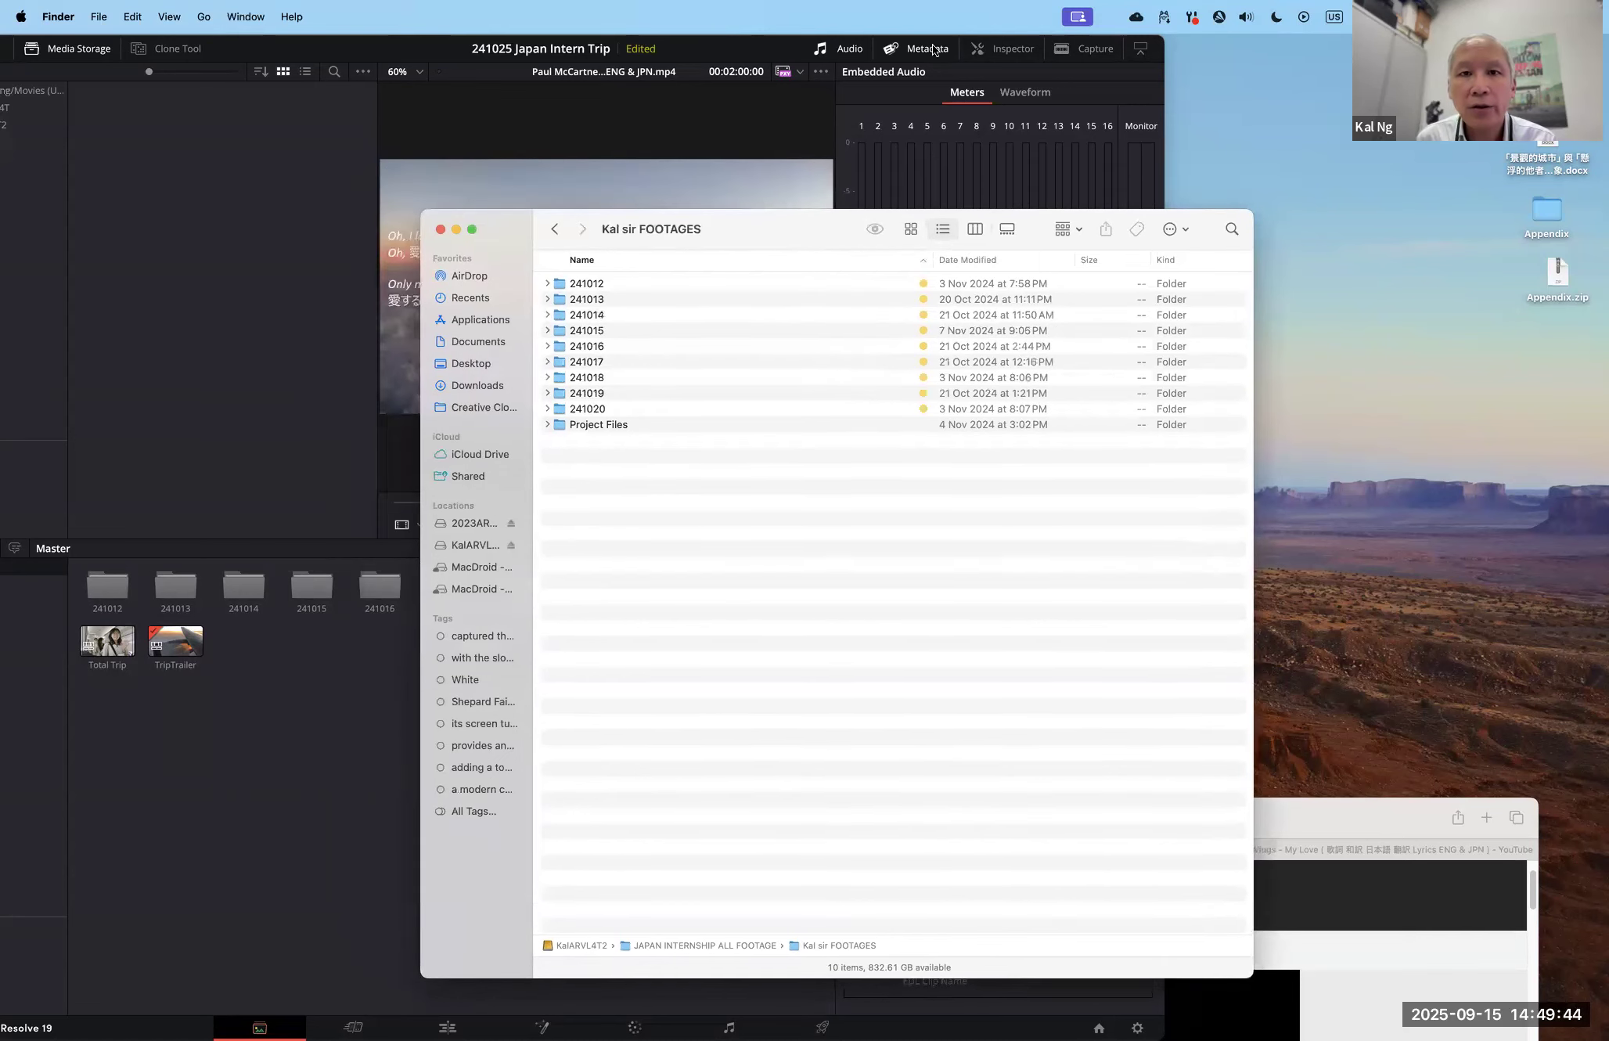
Step: Widen the DaVinci Resolve window back across the screen, reposition it and close it
left_click(328, 49)
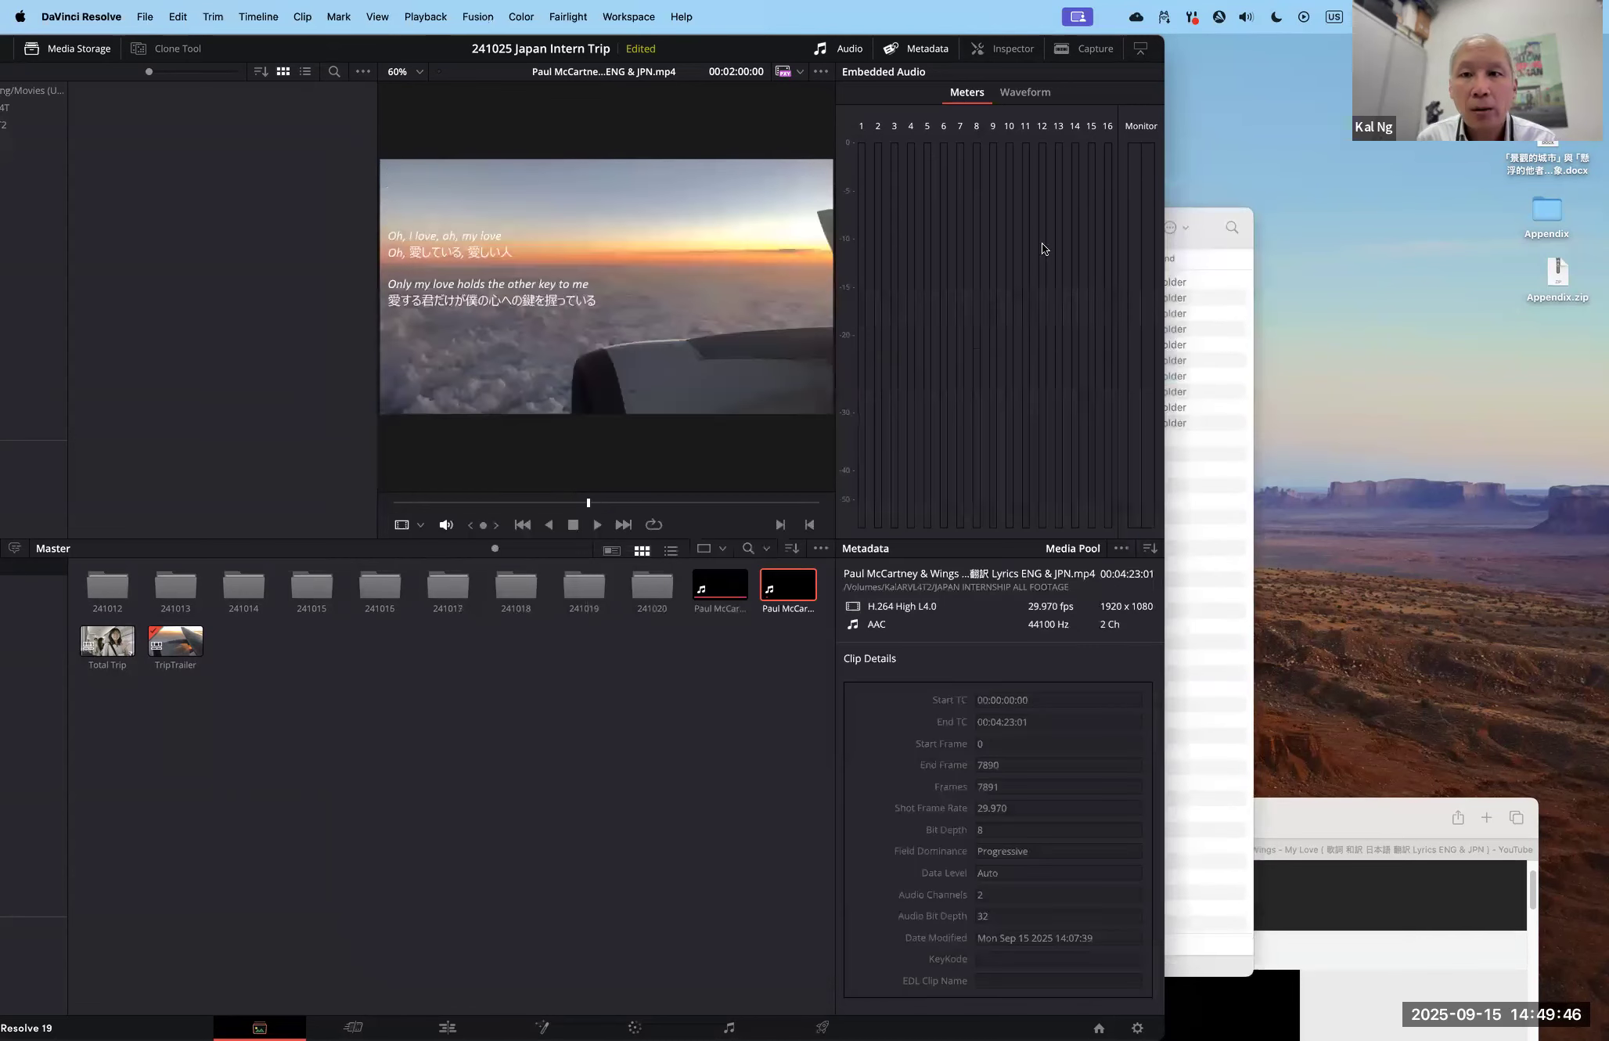
left_click_drag(1505, 243, 1607, 251)
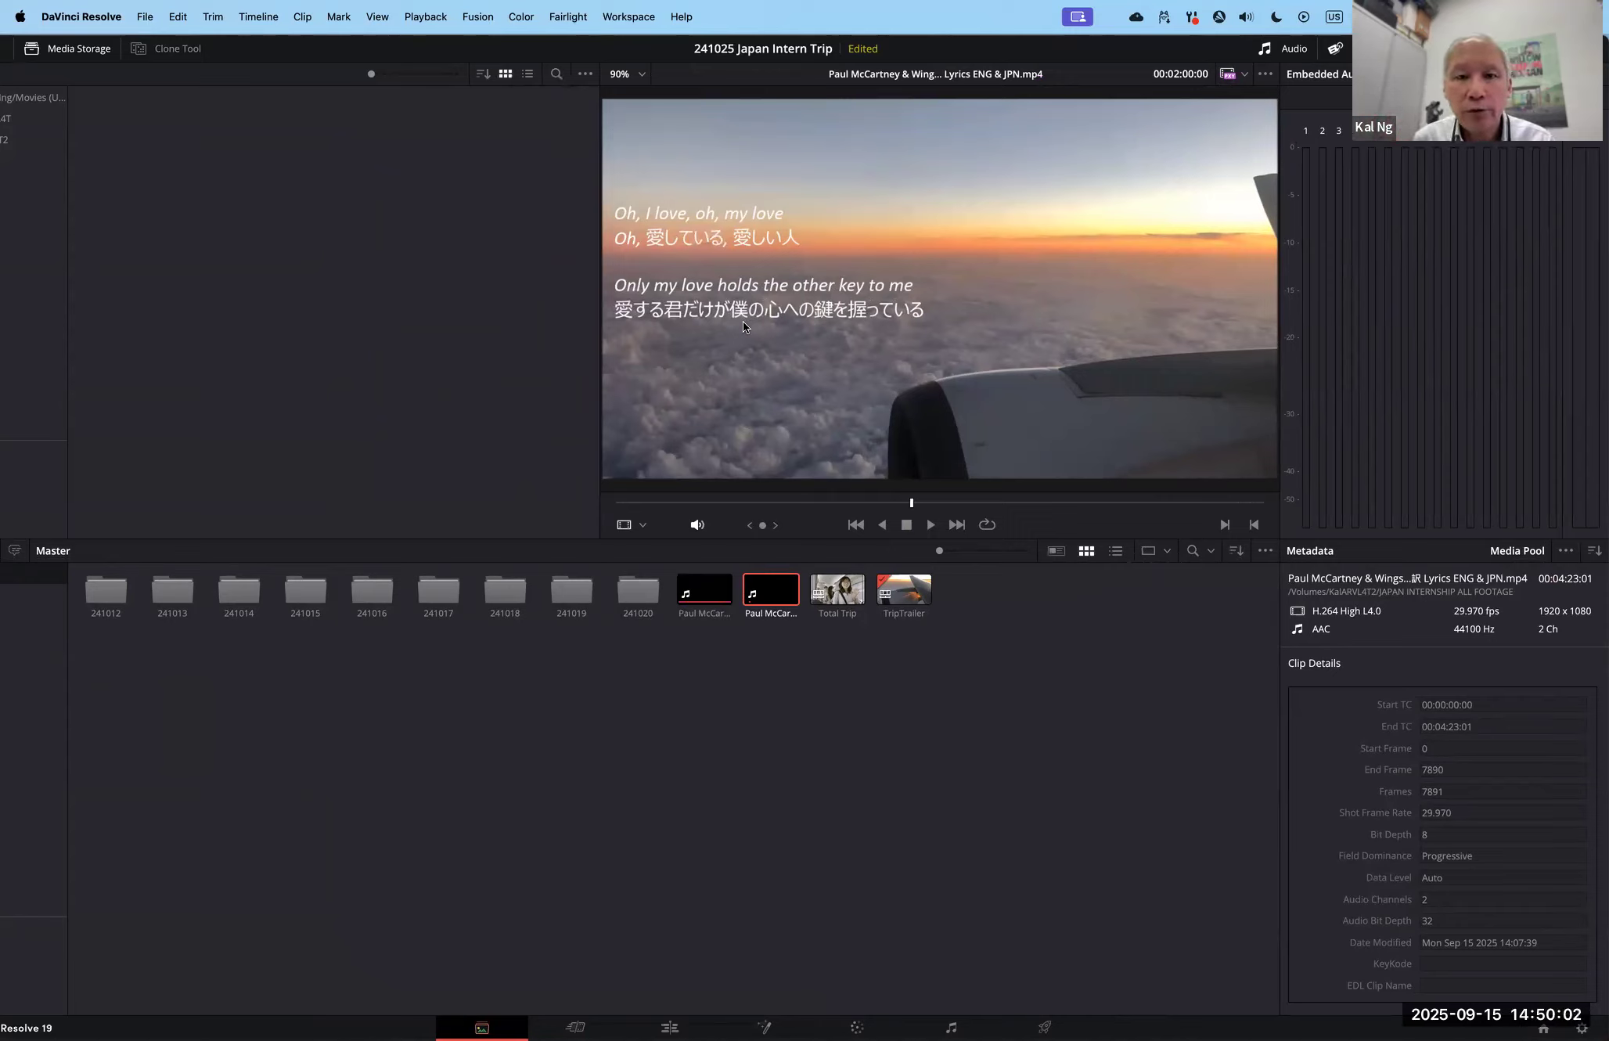
left_click_drag(544, 46, 618, 40)
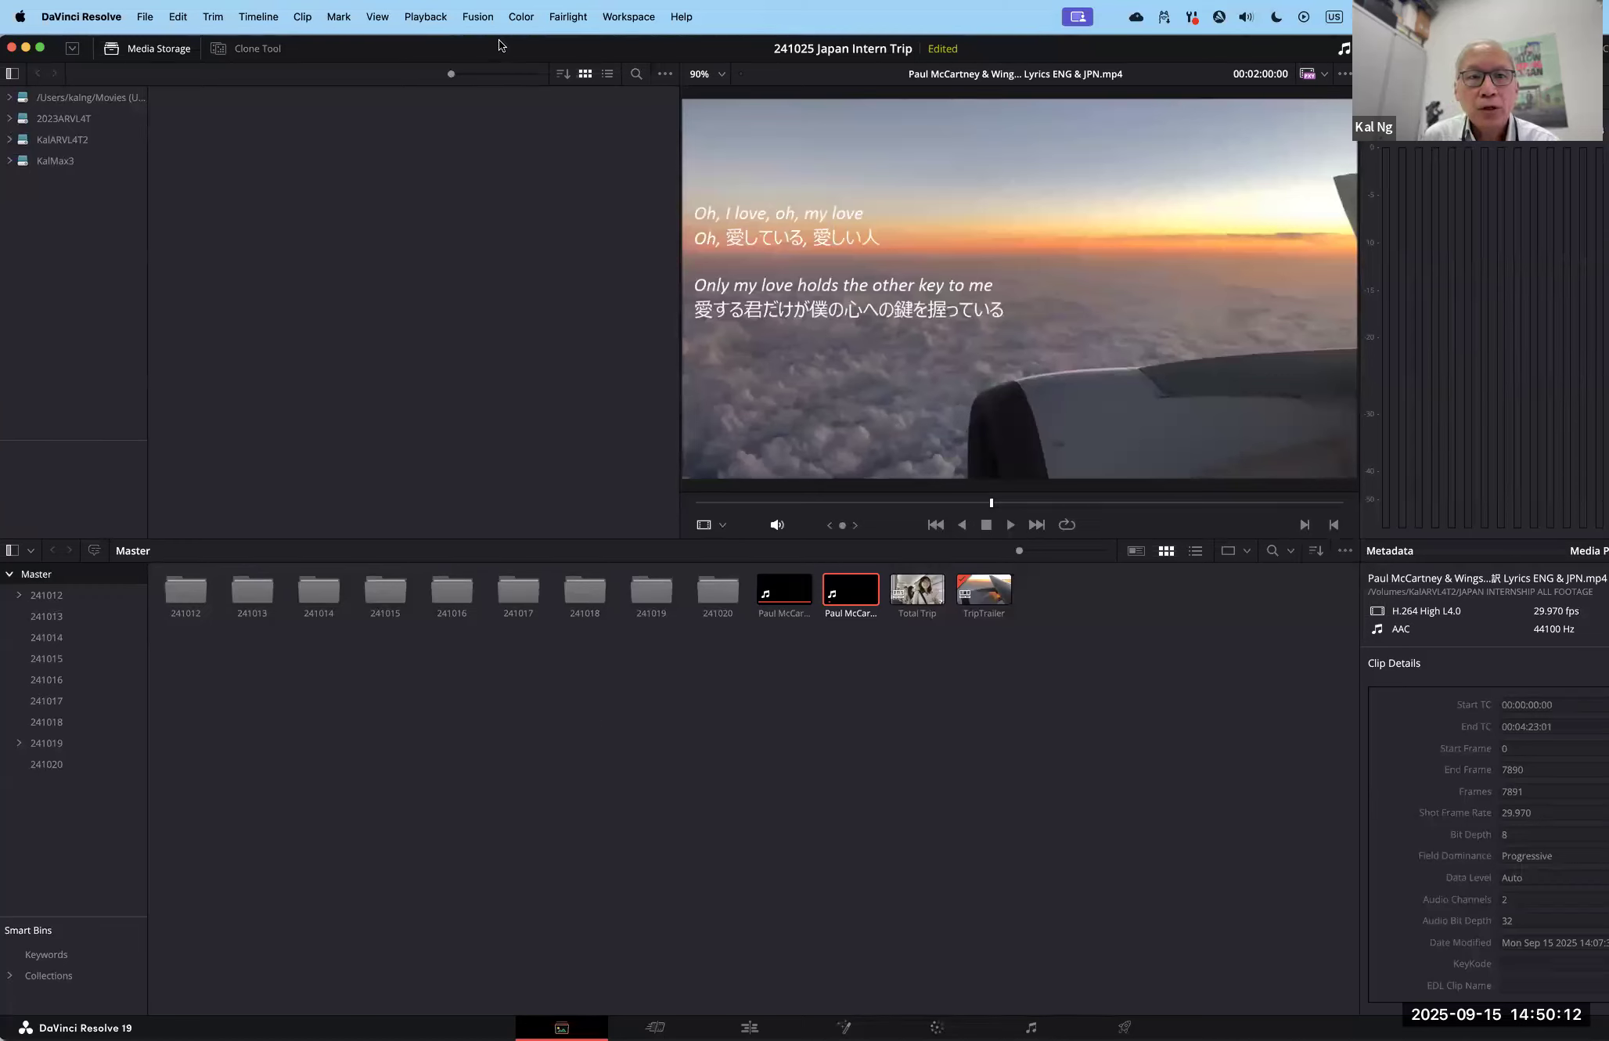
left_click_drag(509, 43, 501, 42)
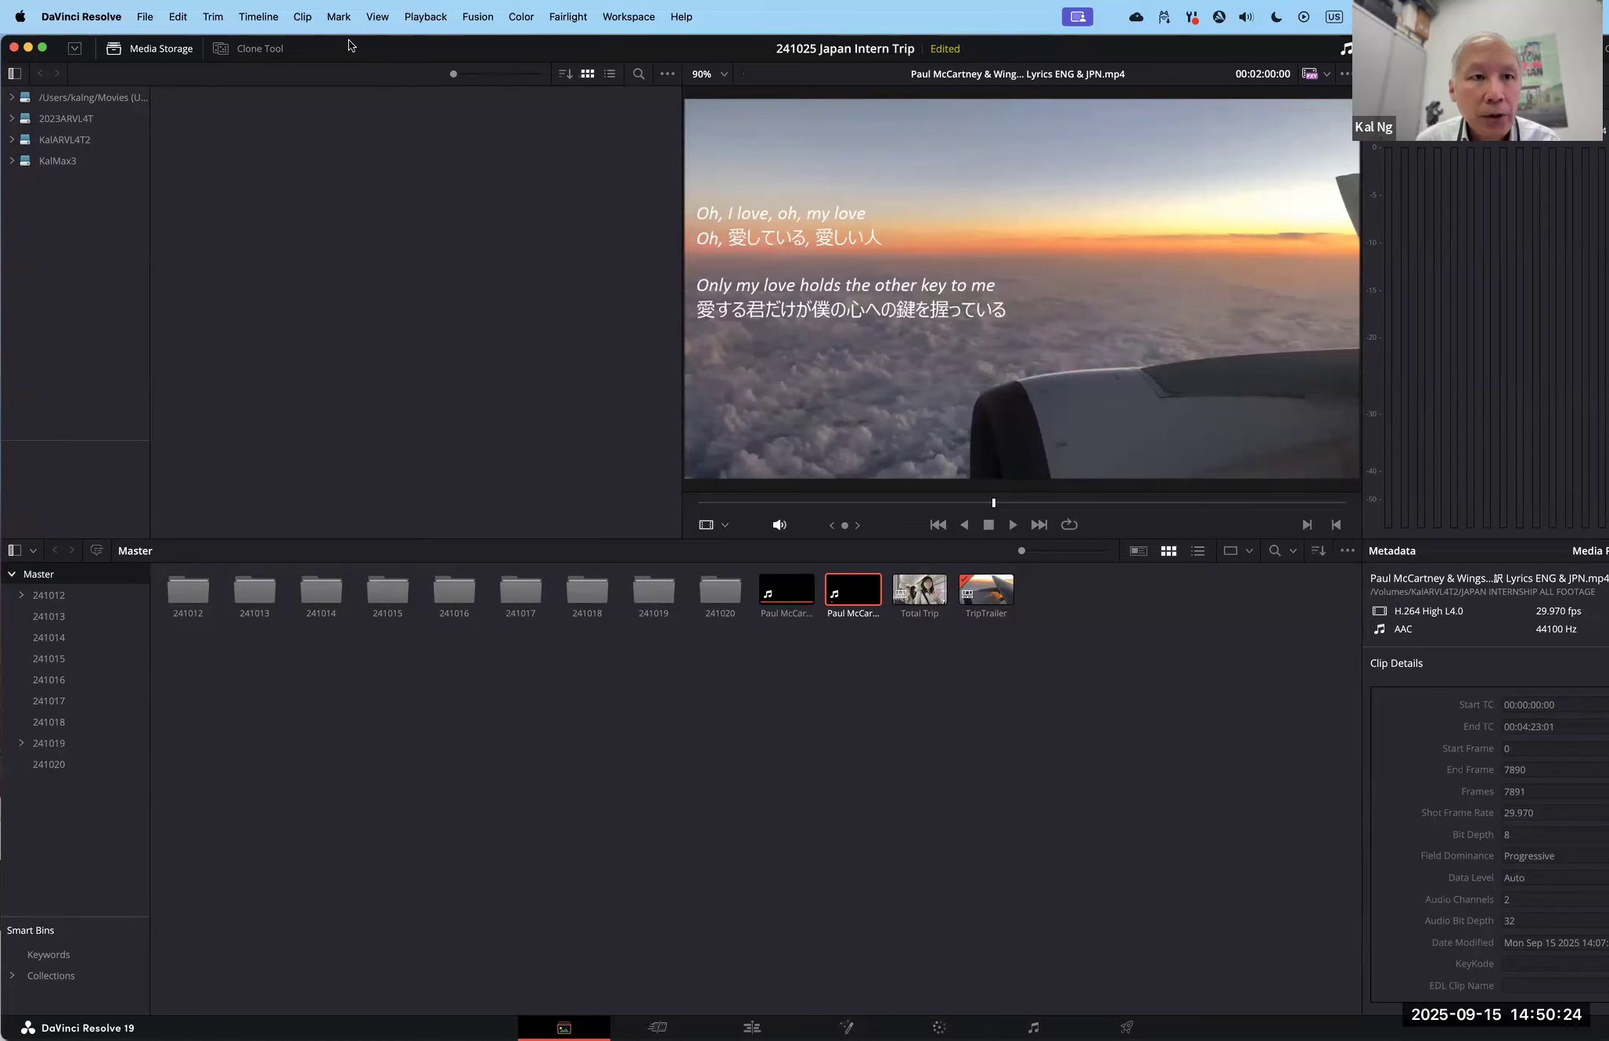
left_click(14, 48)
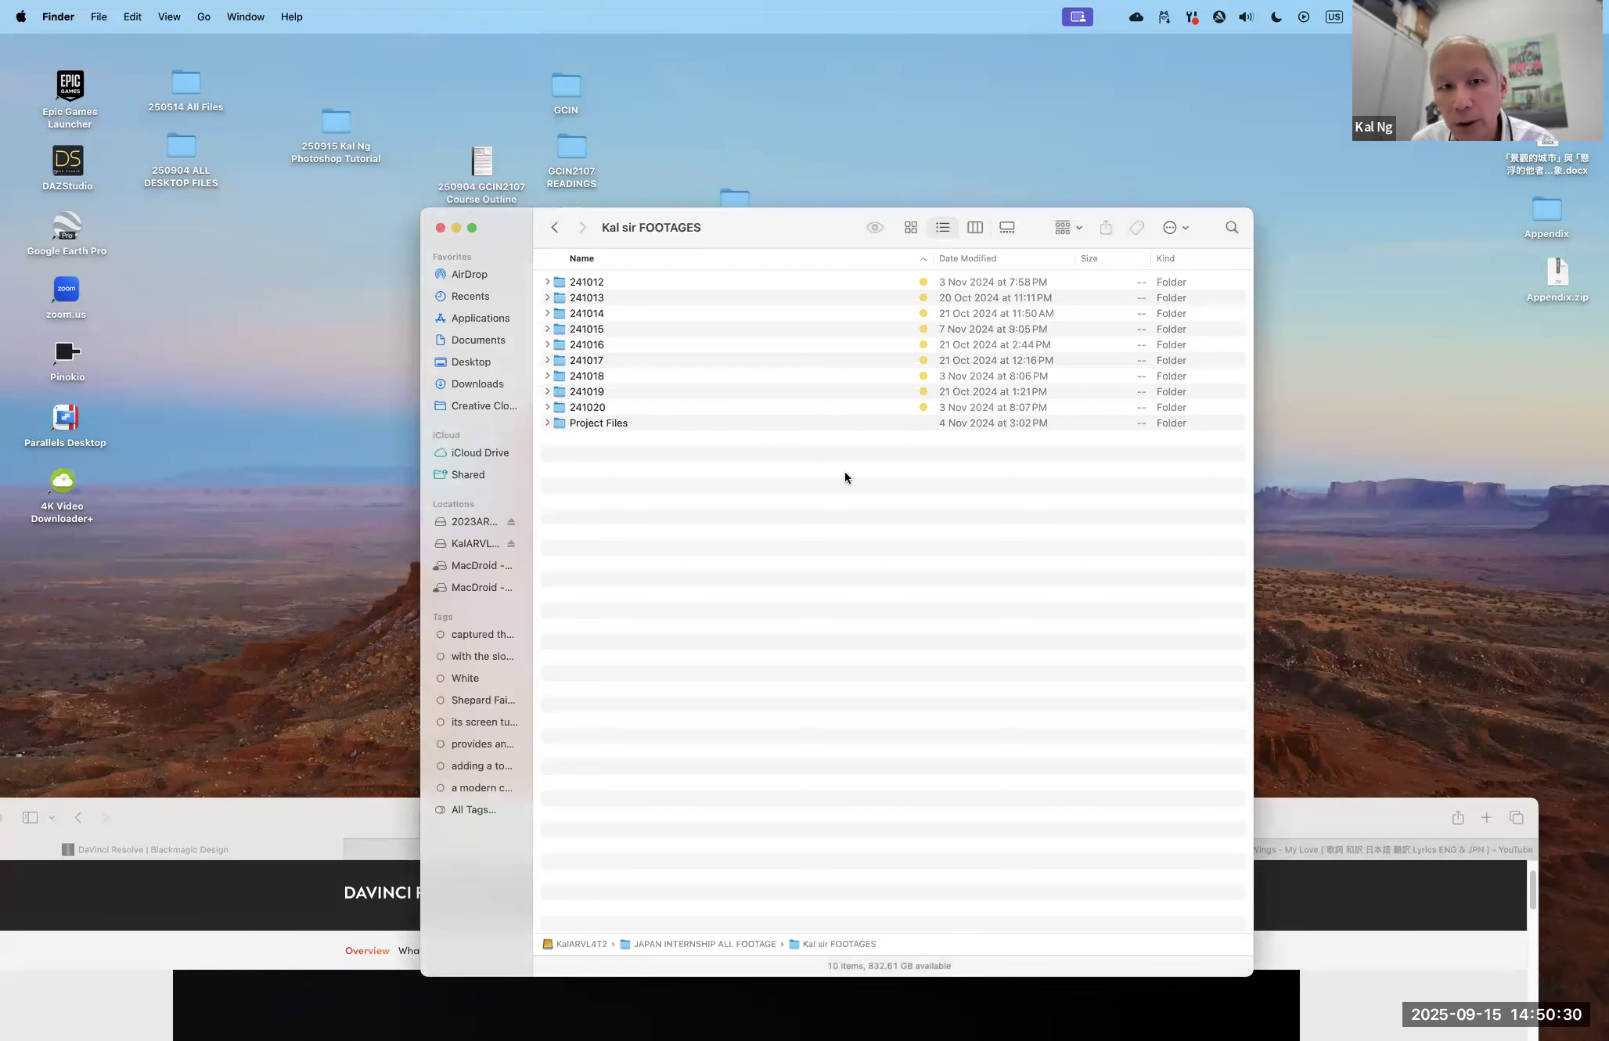
Step: Launch DaVinci Resolve from the DaVinci Resolve folder in Applications, using a new Finder window
mouse_move(1604, 659)
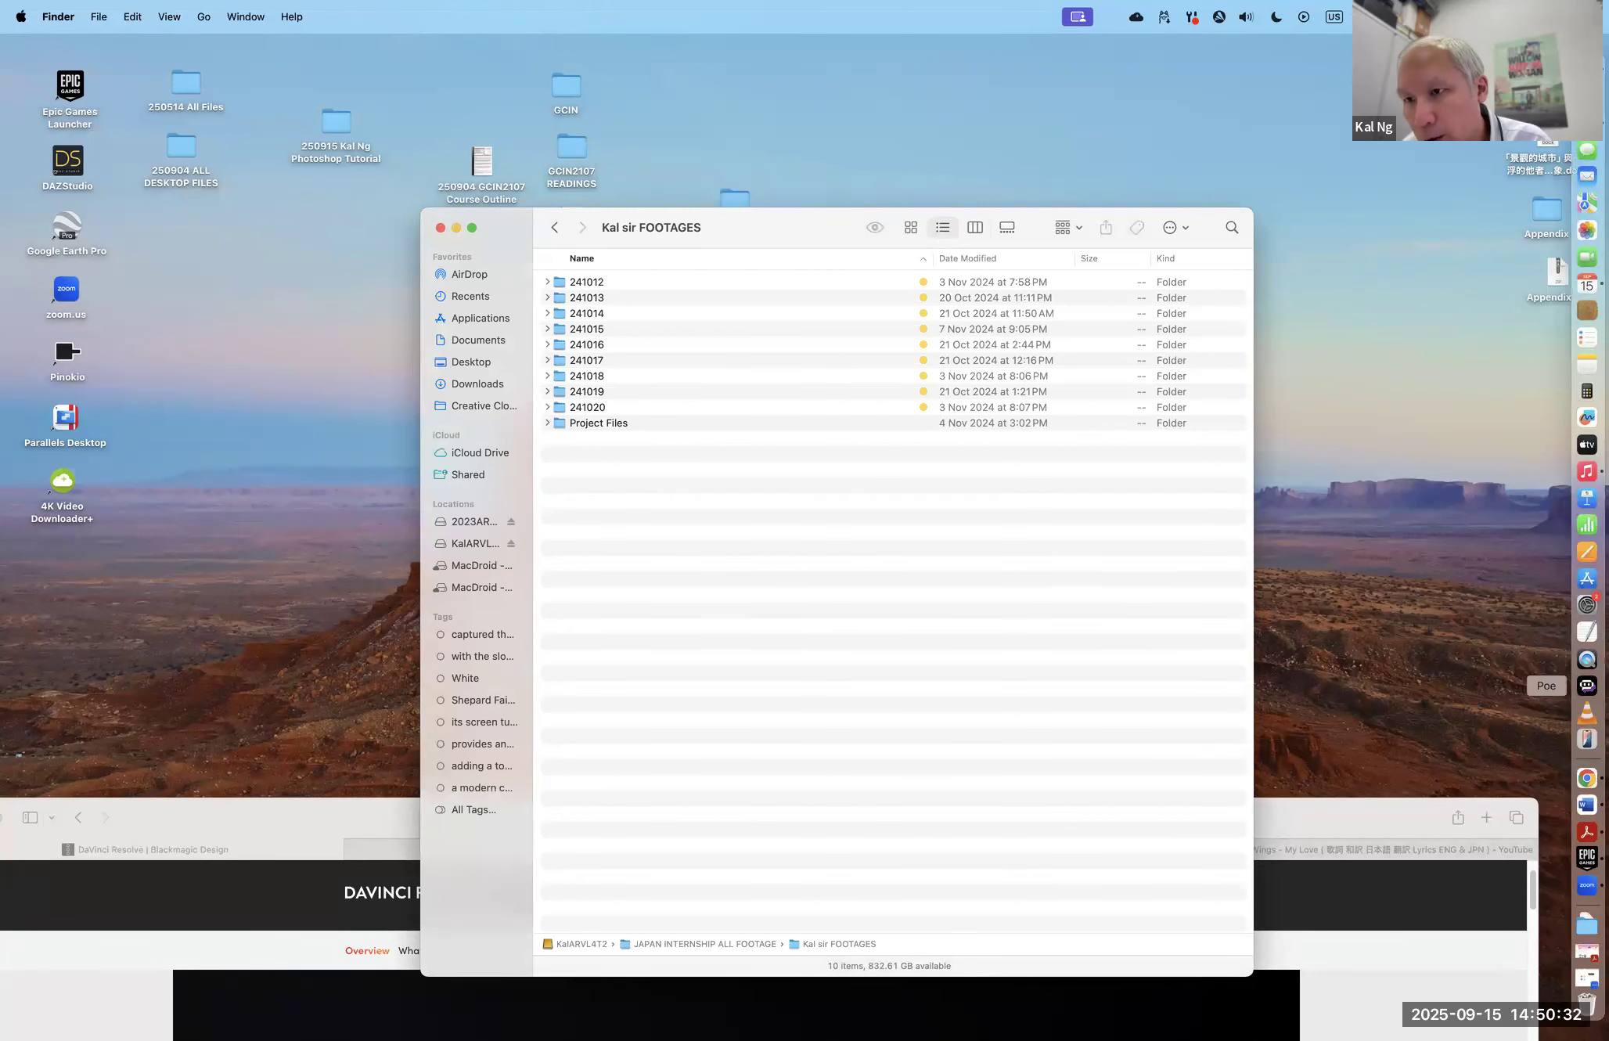
key("super+n")
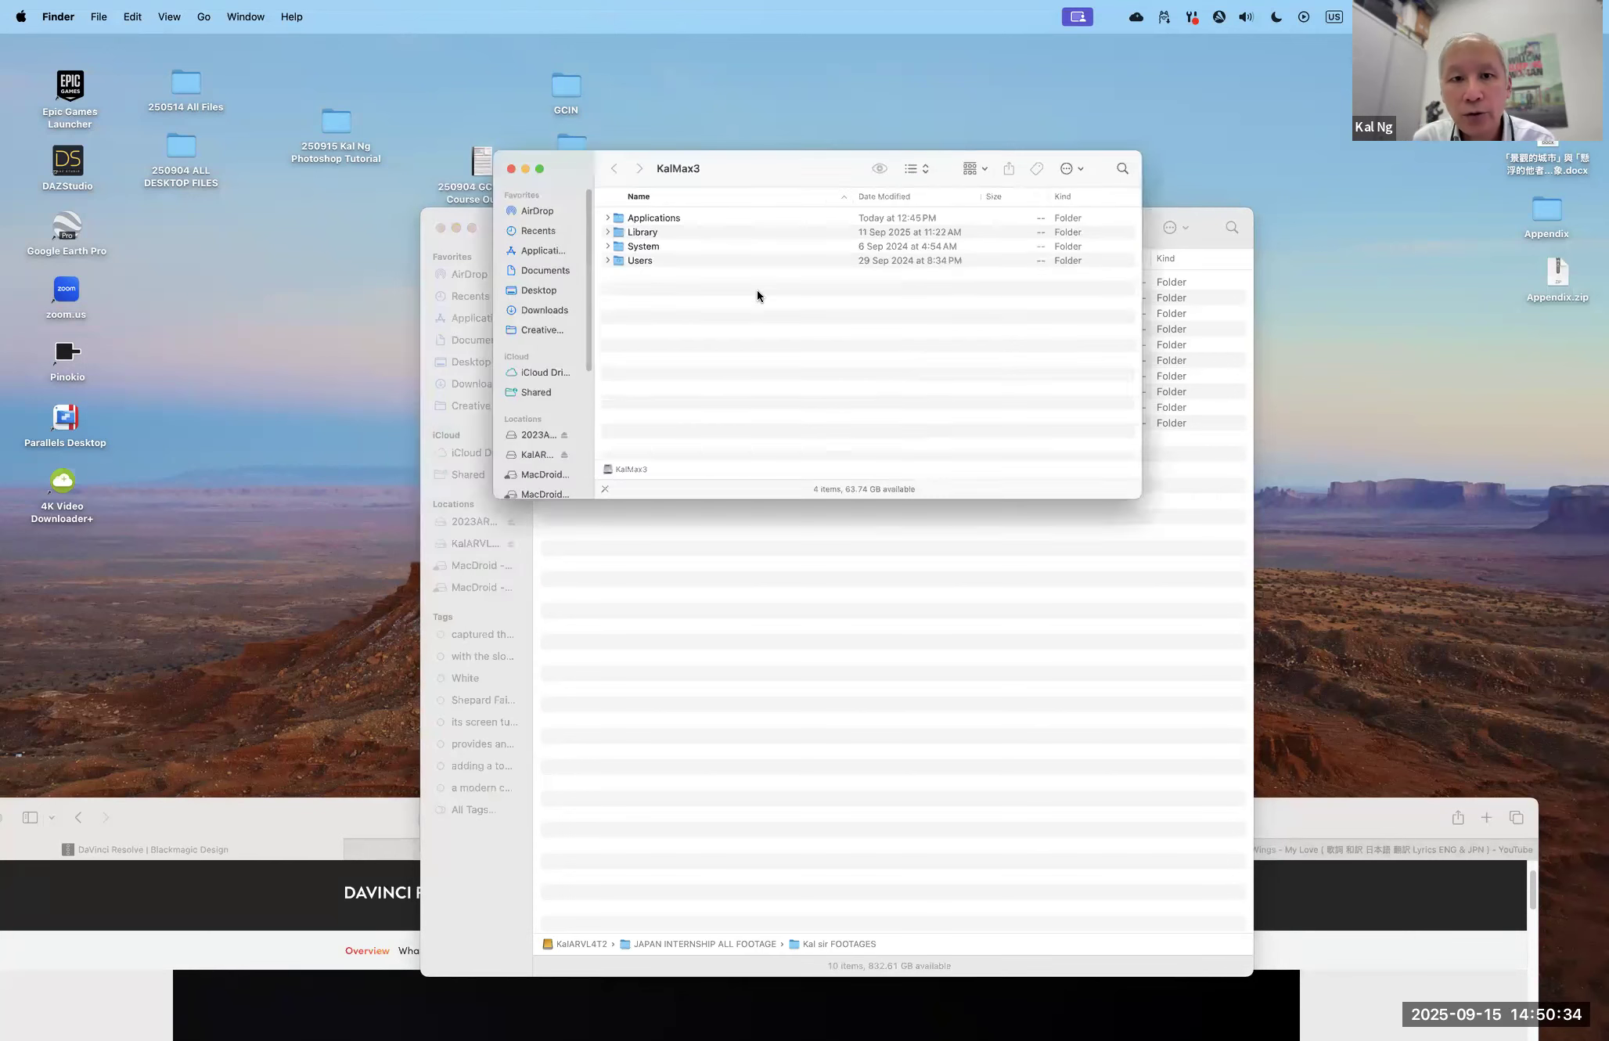
double_click(564, 239)
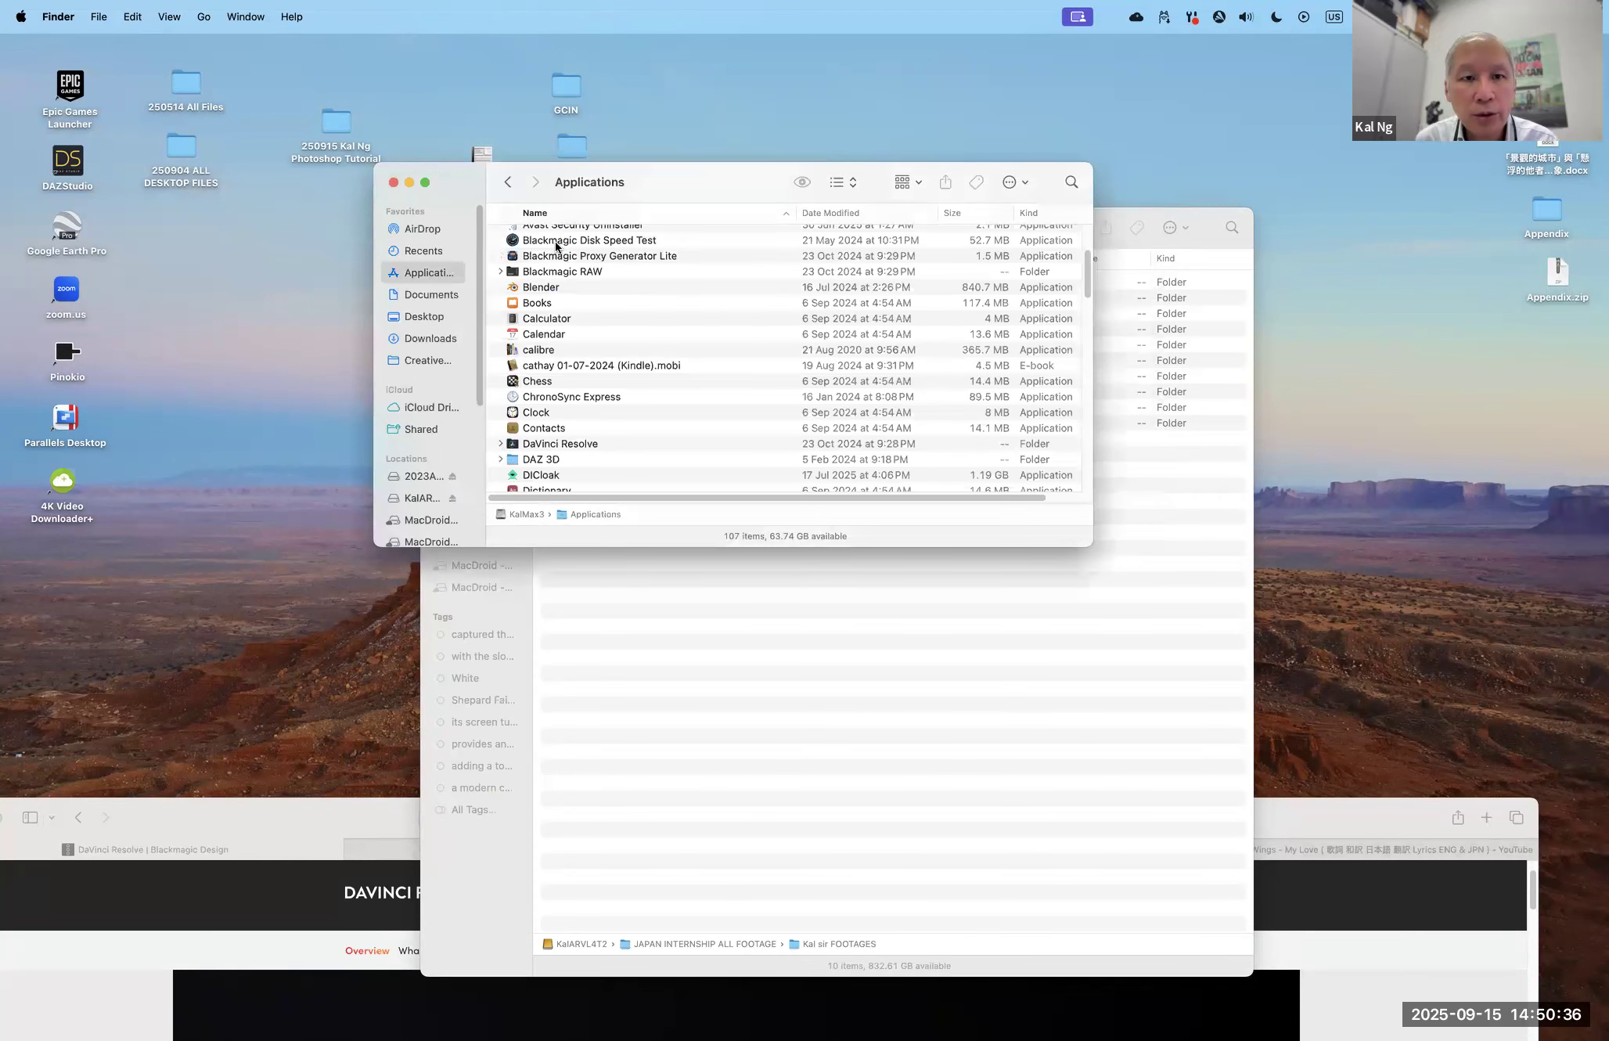
scroll(545, 291, "up", 2)
scroll(545, 297, "down", 1)
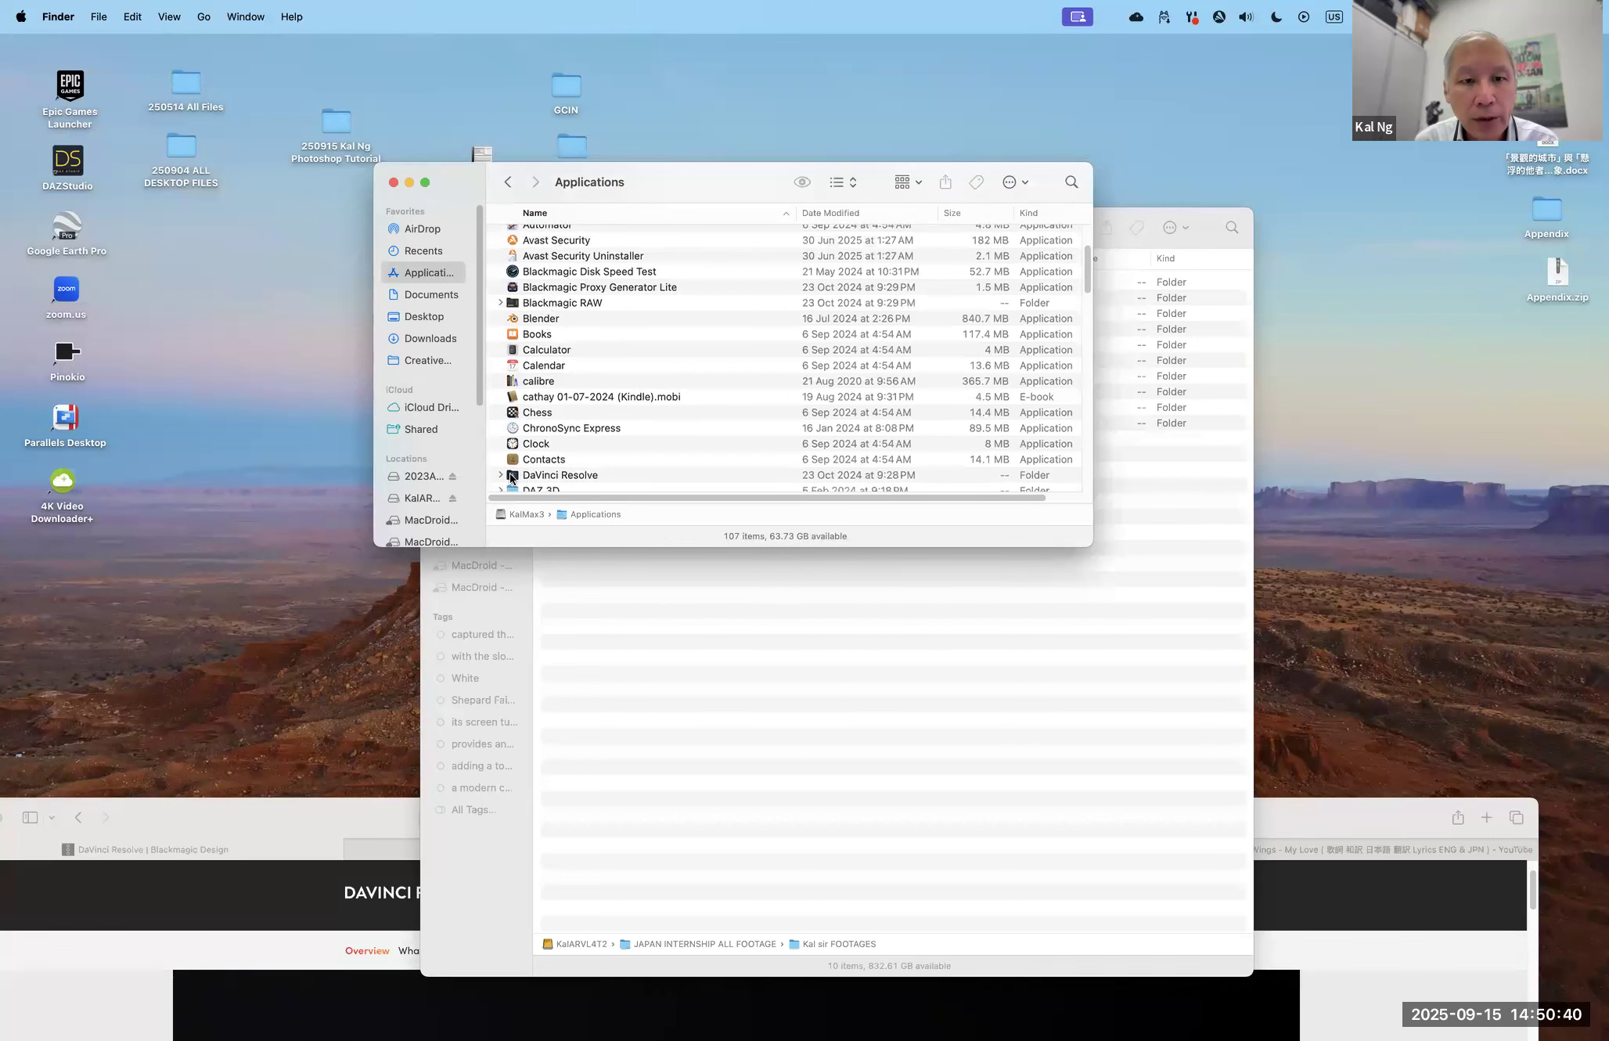
double_click(511, 476)
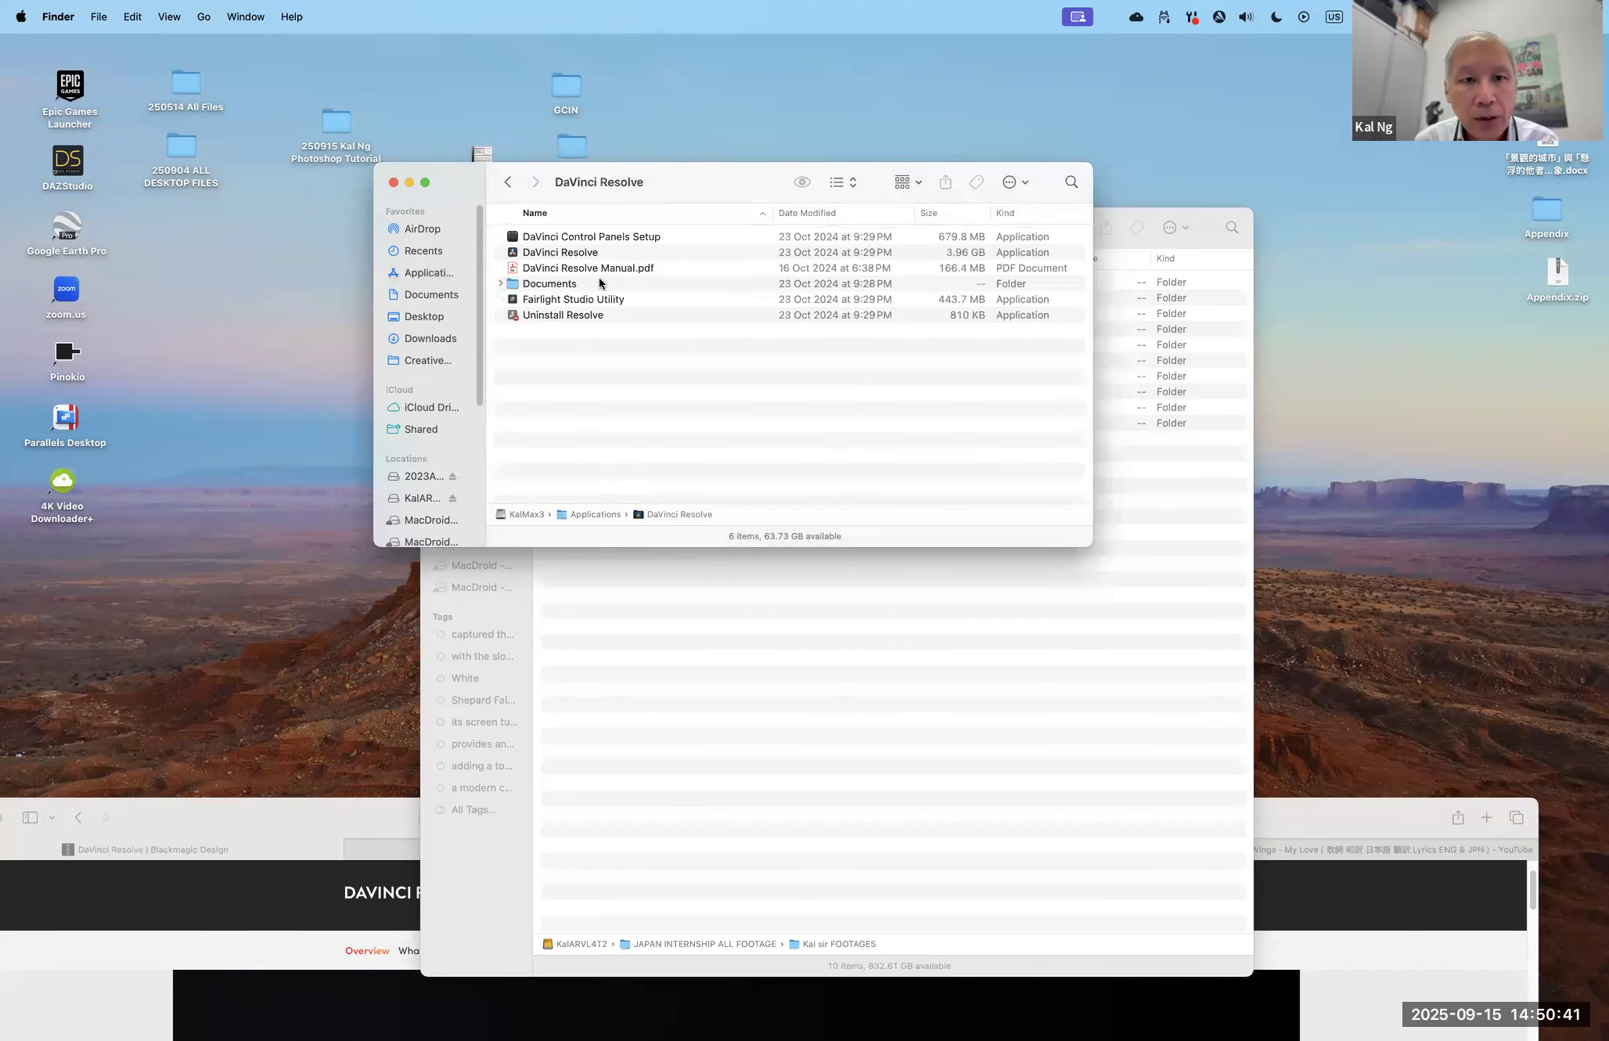
left_click(514, 254)
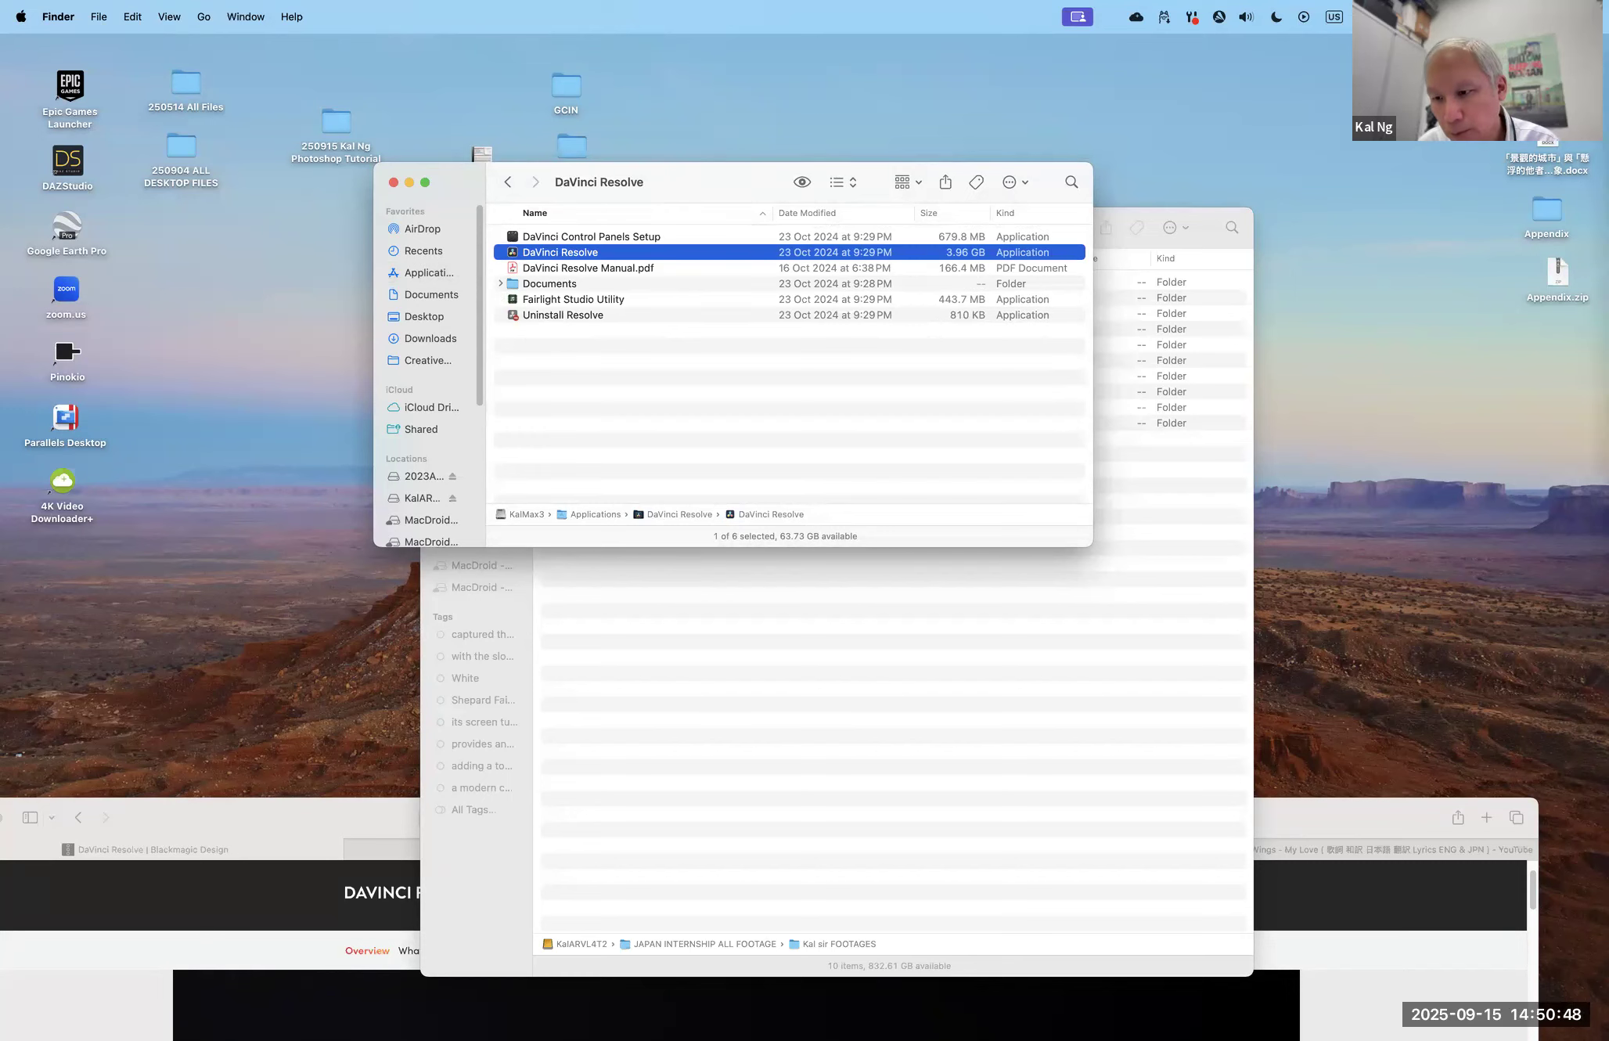
right_click(513, 252)
left_click(528, 257)
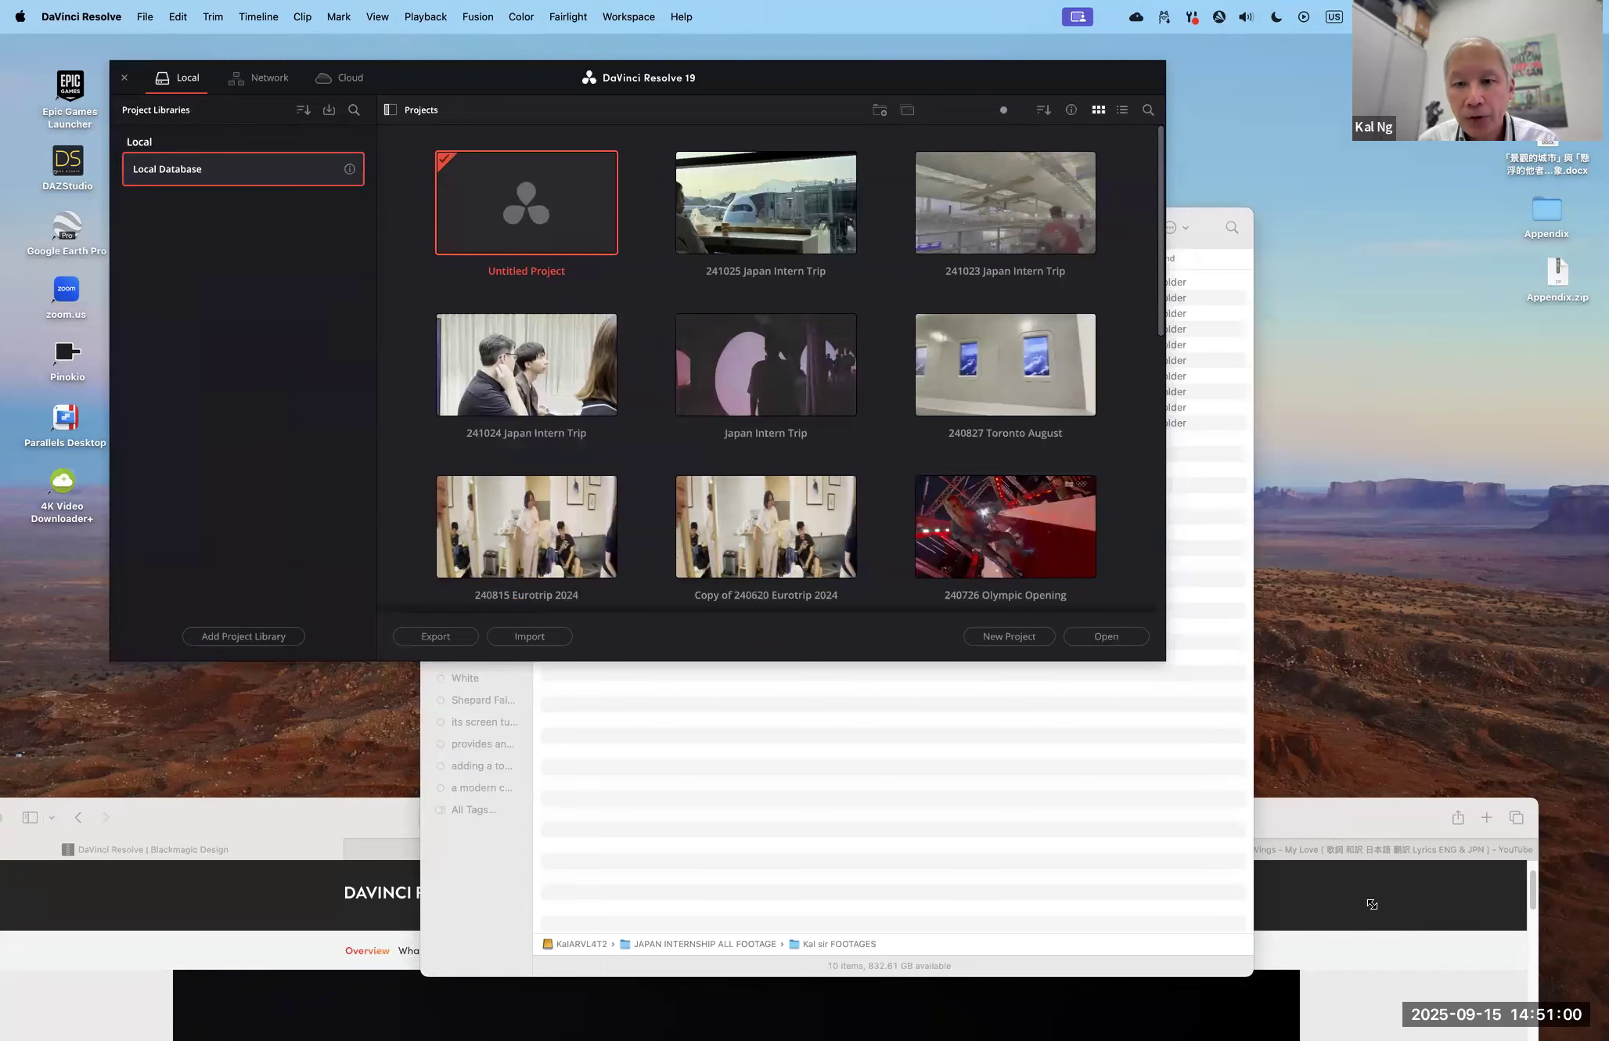
Step: Enlarge the project manager window and open the 241025 Japan Intern Trip project
left_click_drag(1160, 656, 1317, 814)
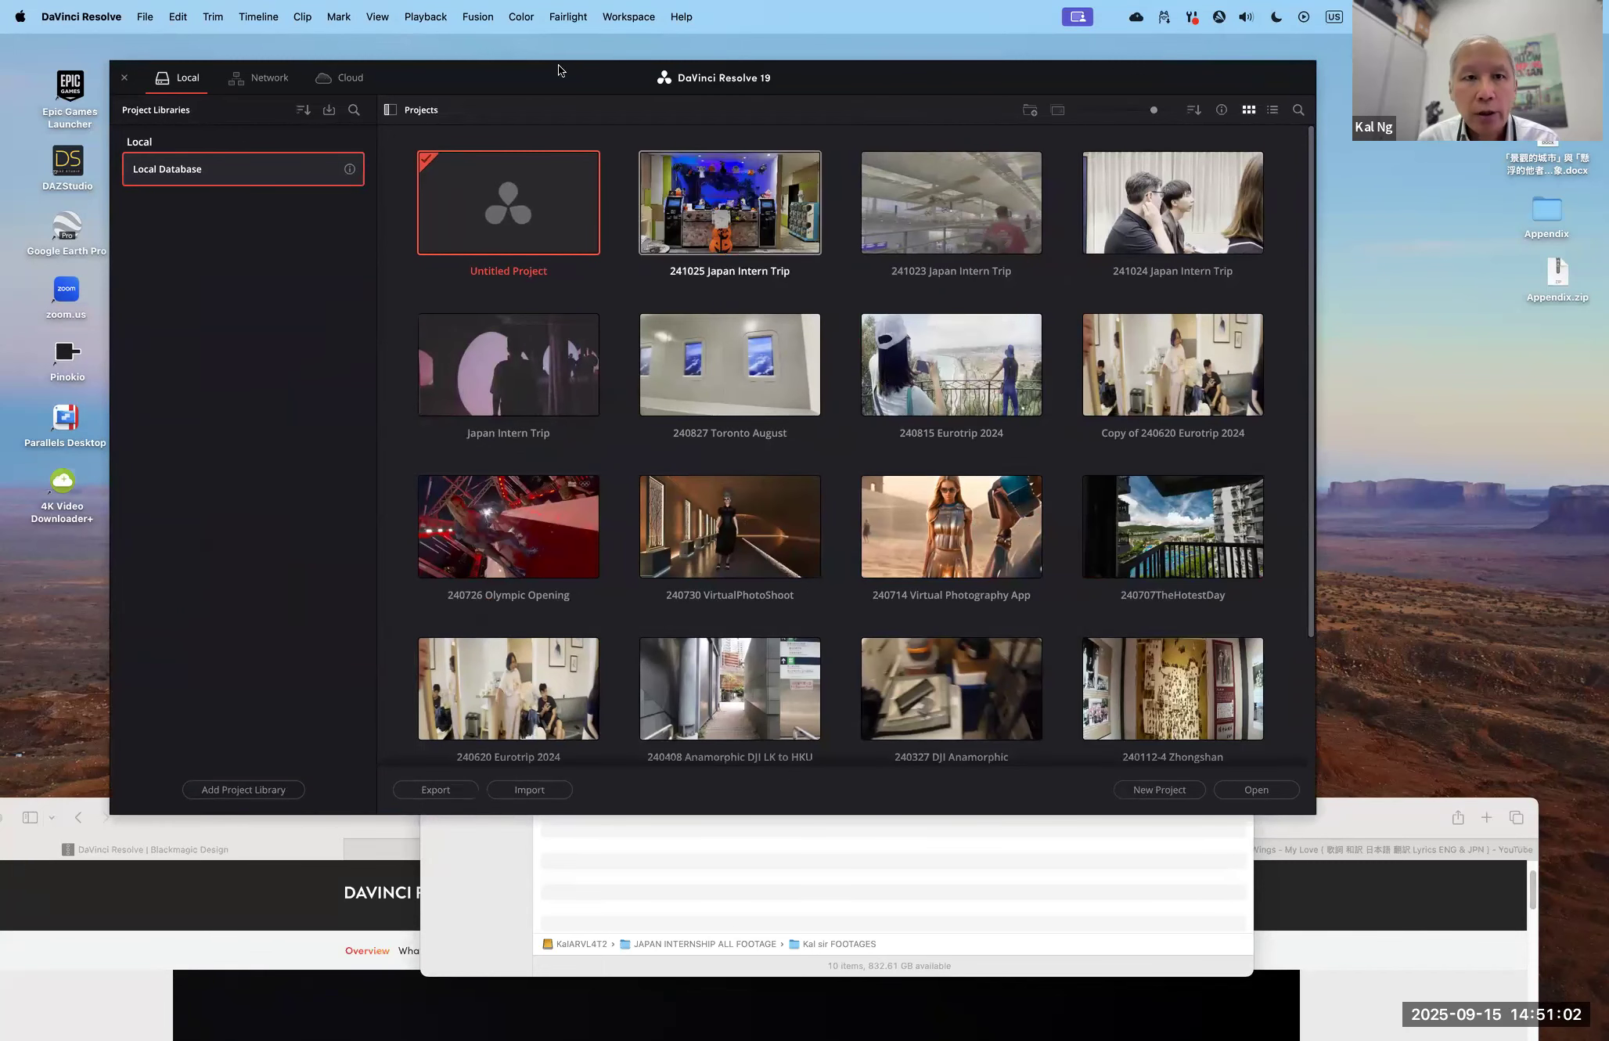
left_click_drag(529, 76, 543, 72)
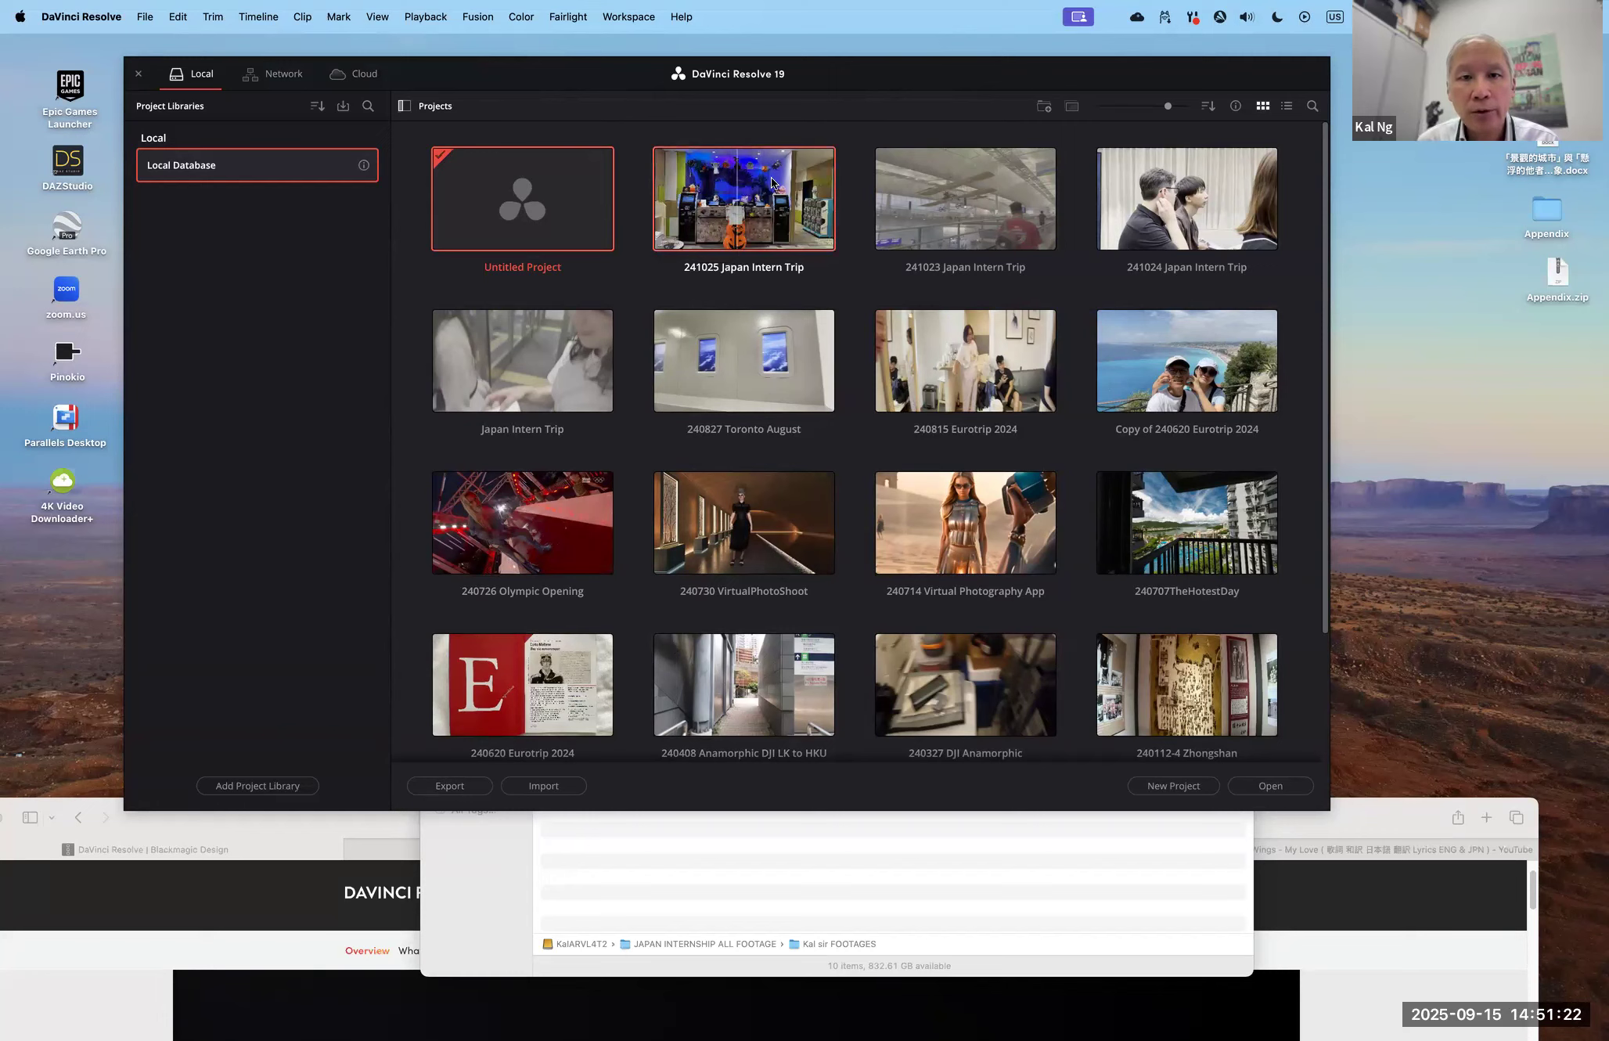
double_click(734, 205)
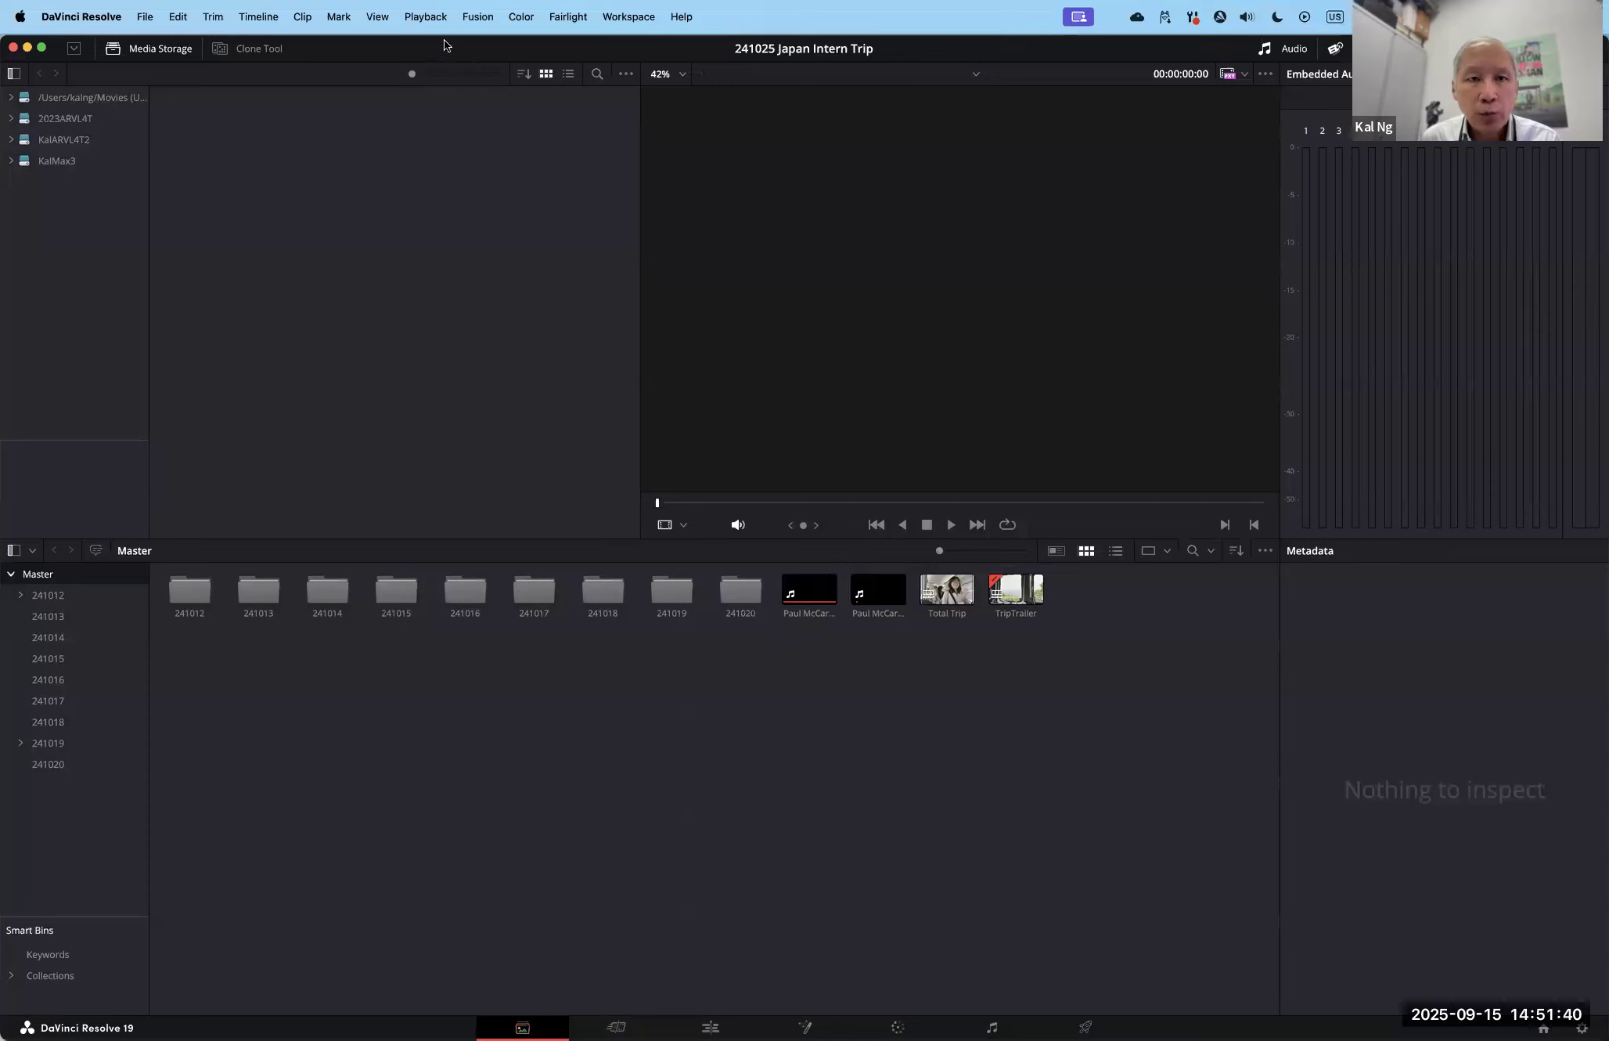
left_click_drag(447, 39, 439, 39)
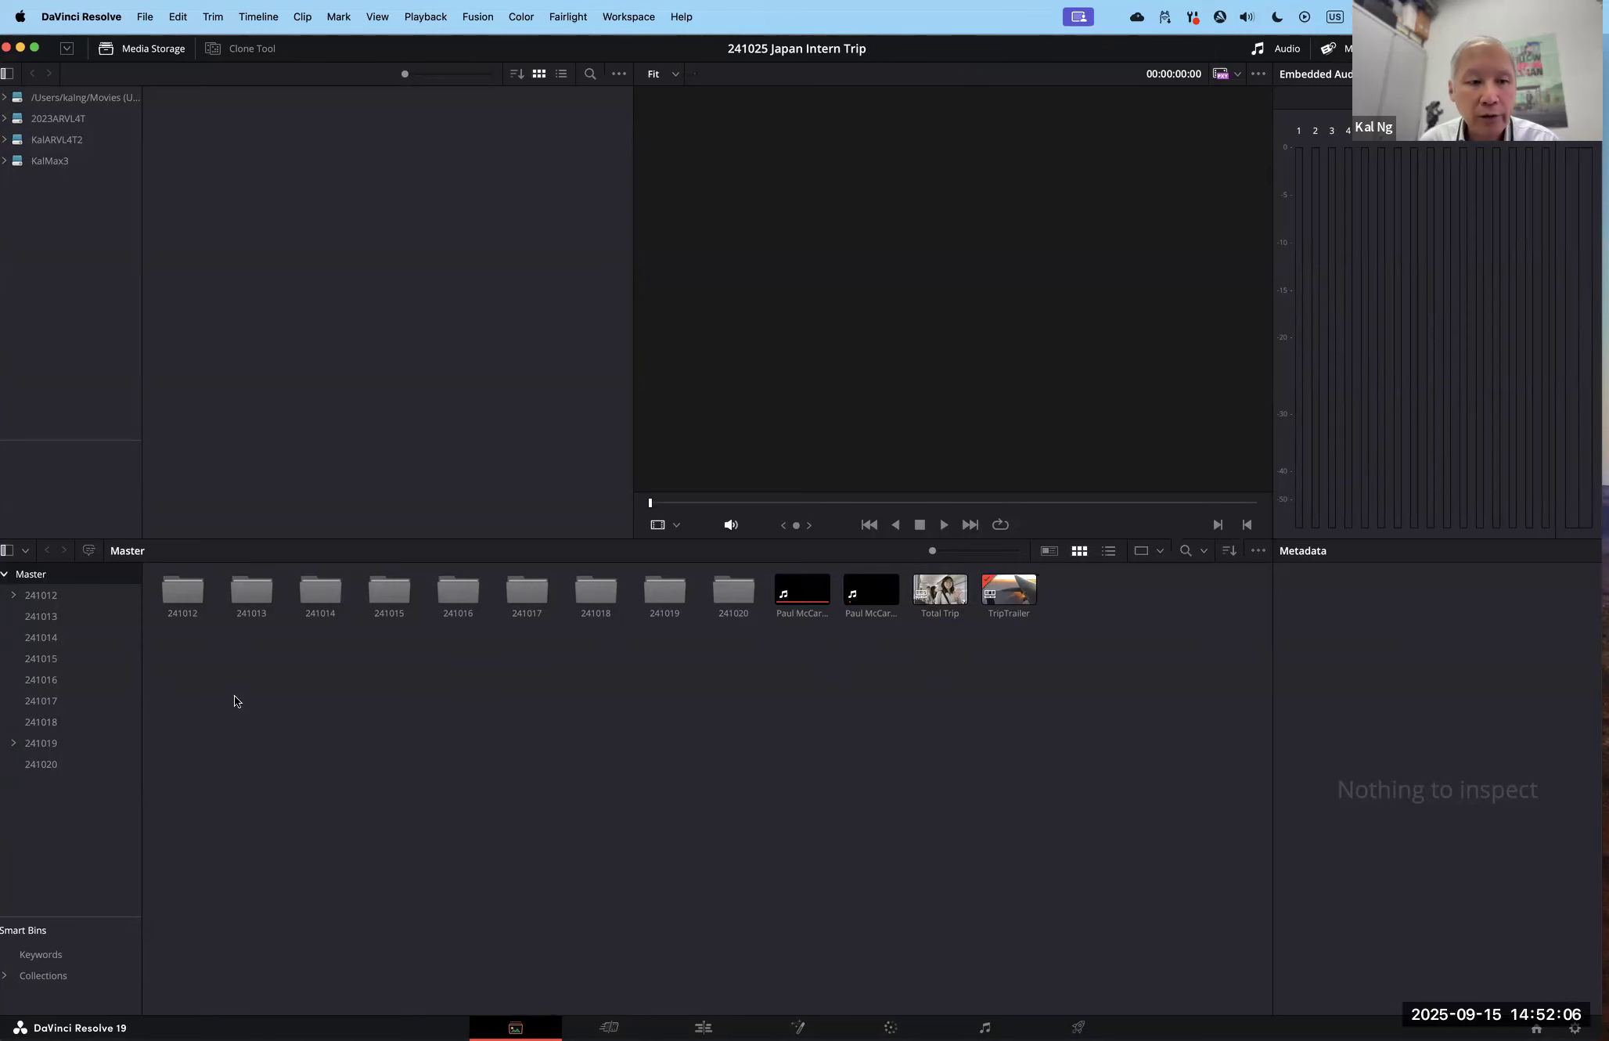
Step: Browse the clips in the dated media bins 241013, 241014, 241015 and 241016
left_click(41, 618)
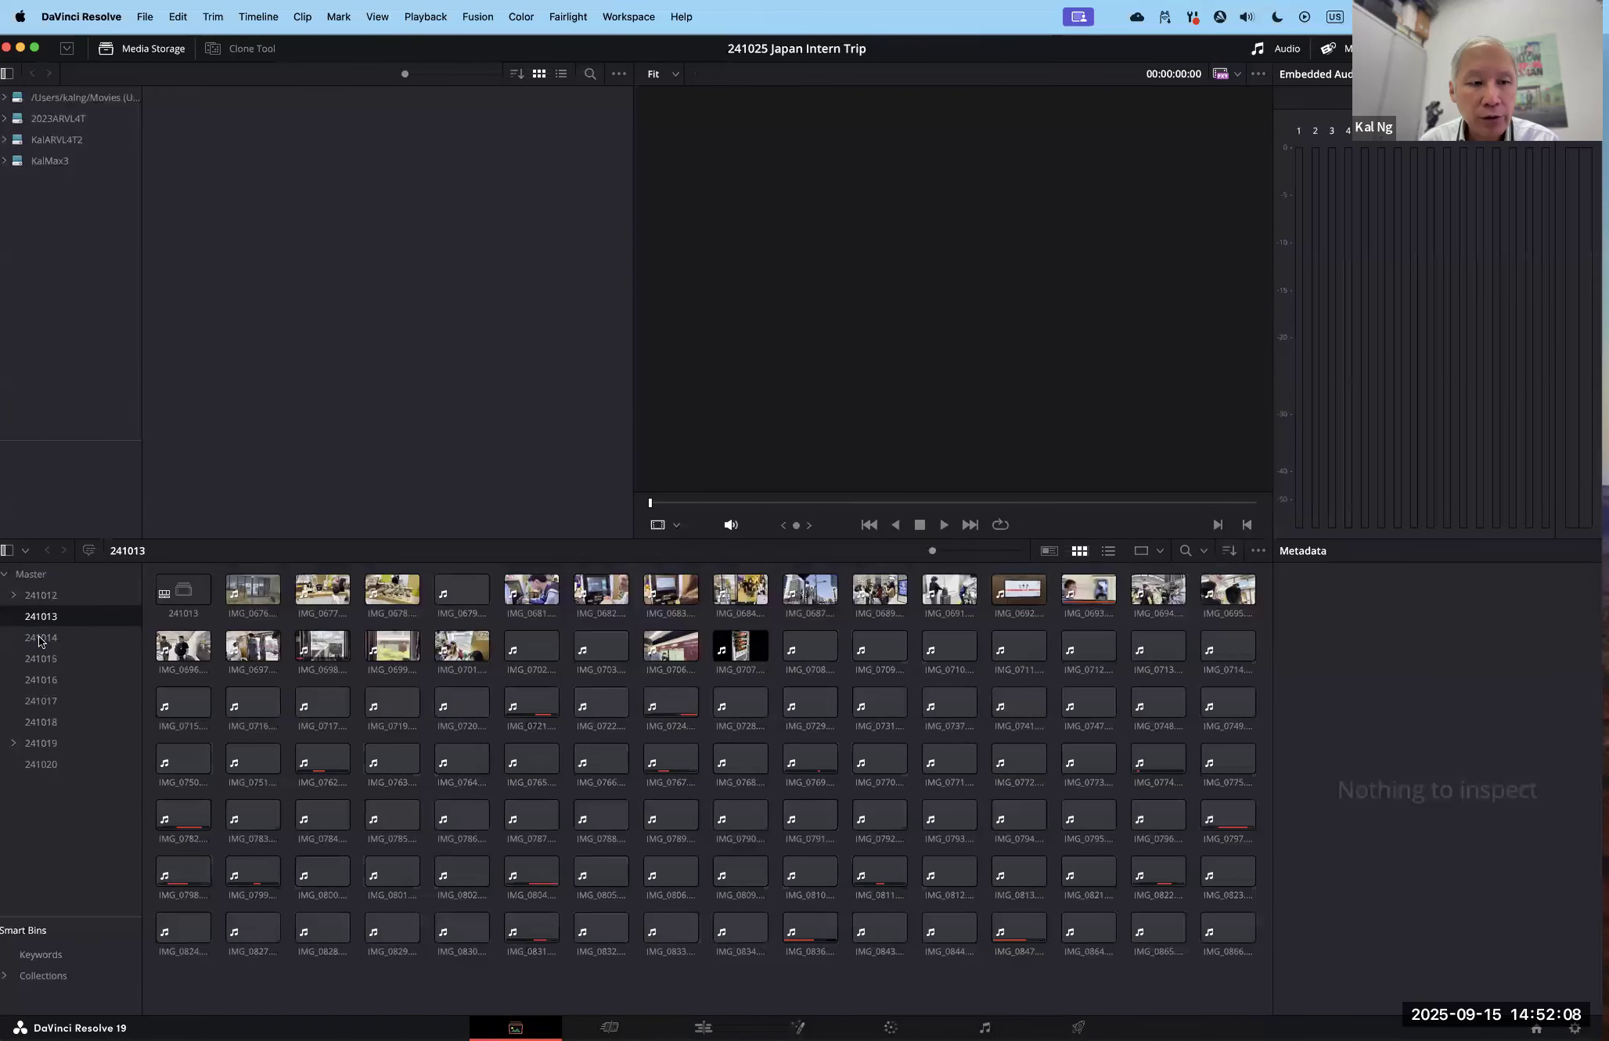
left_click(38, 640)
left_click(41, 660)
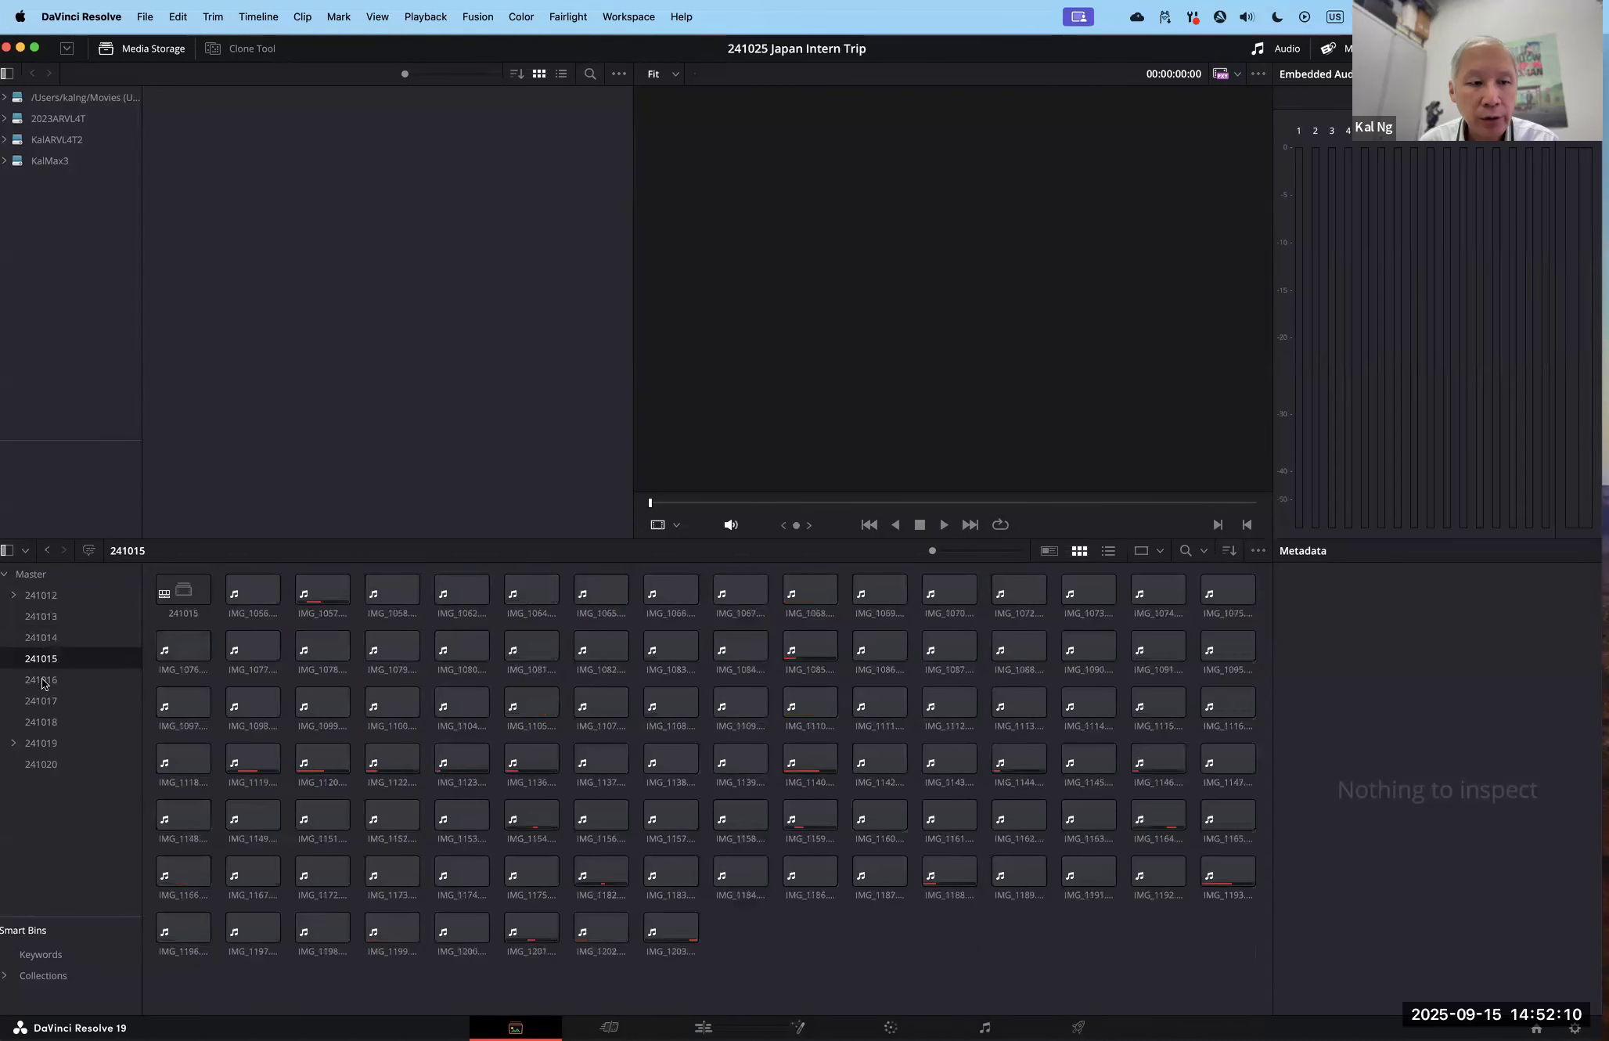
left_click(42, 682)
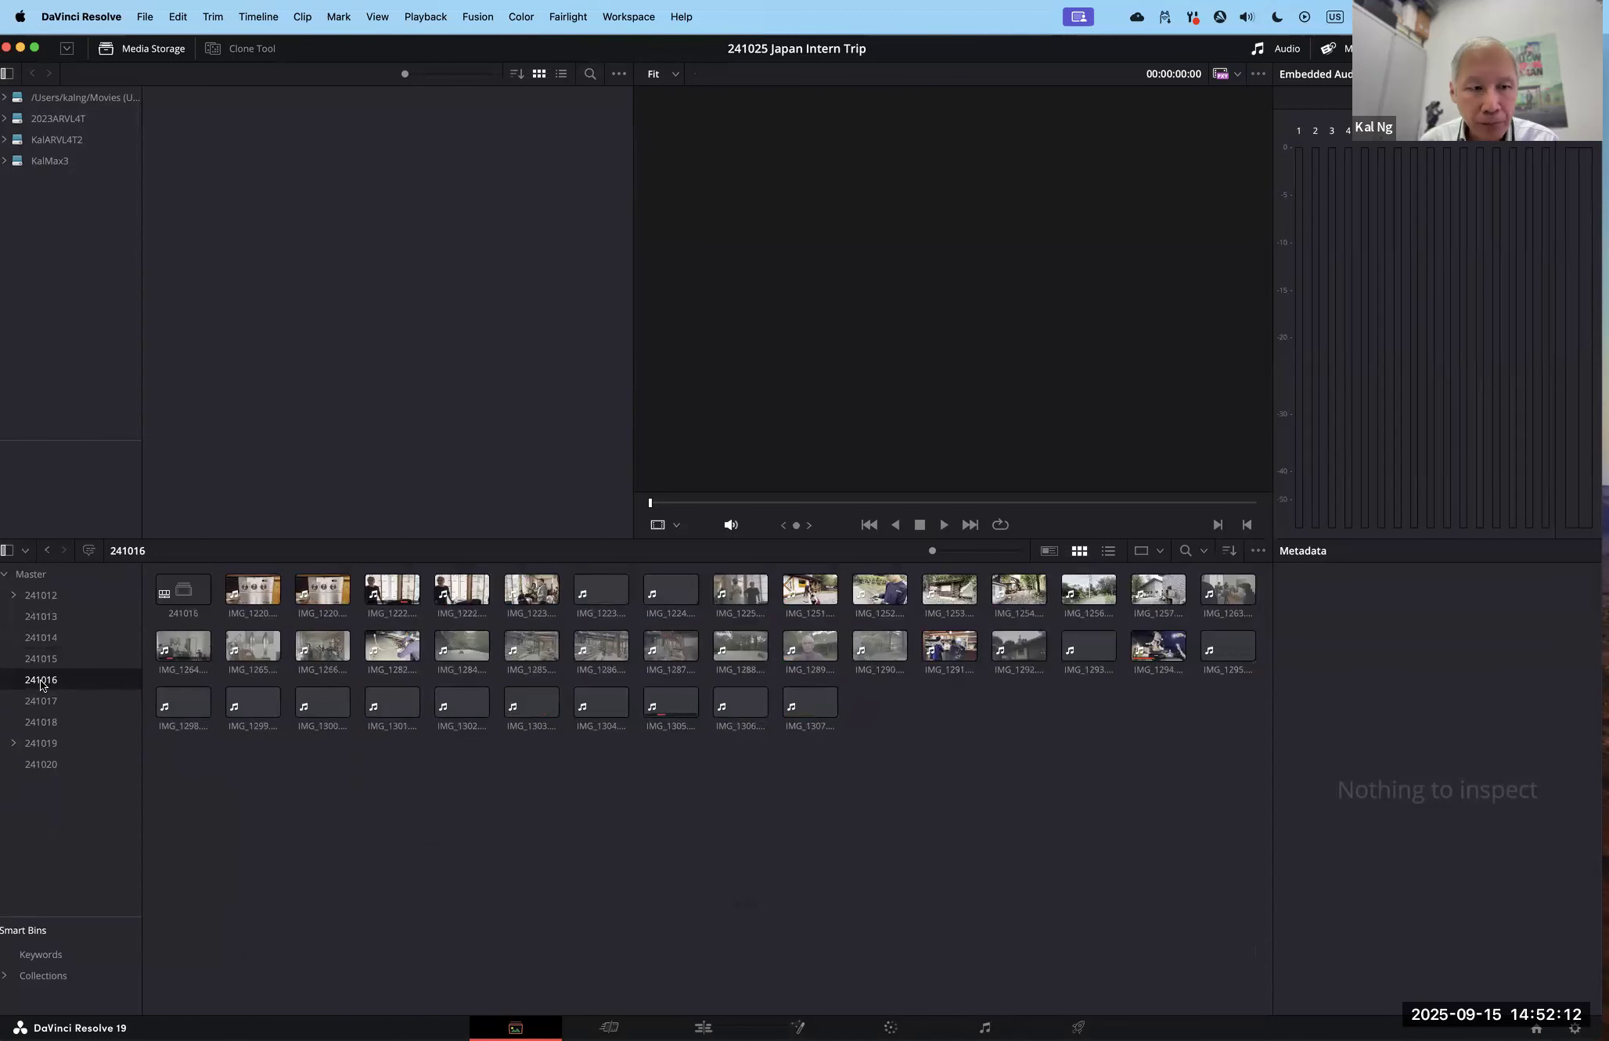
Step: Look up the command for importing media into the project without running it
left_click(143, 16)
mouse_move(167, 253)
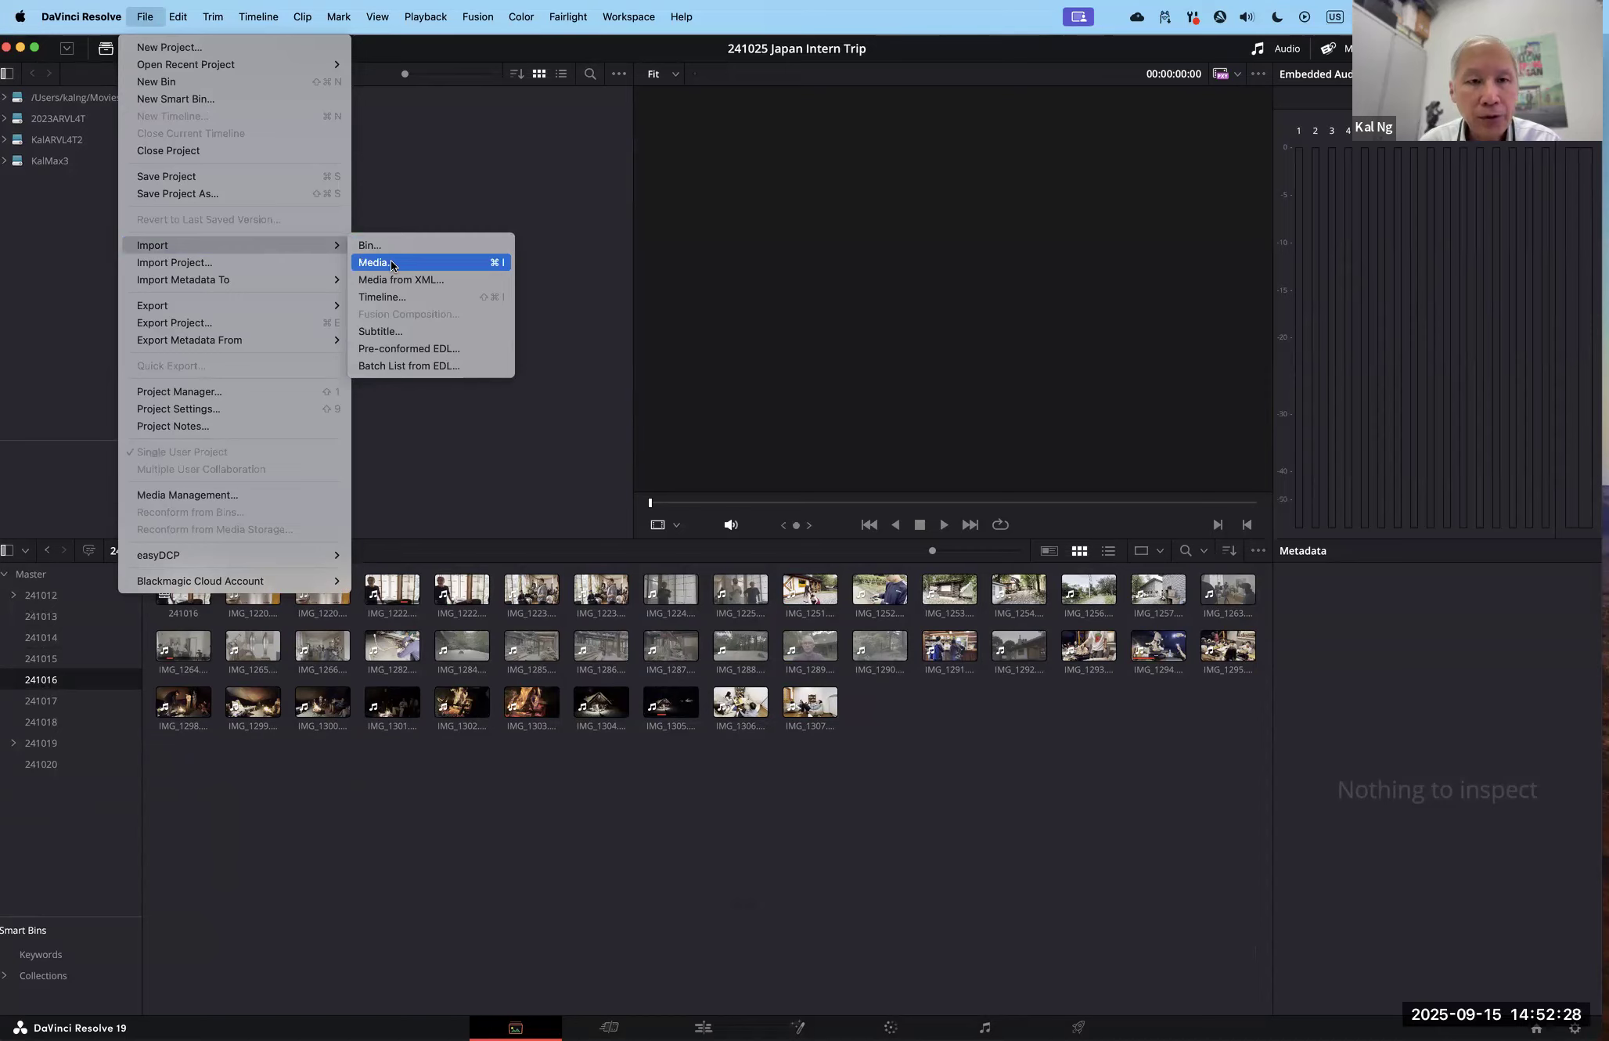
left_click(149, 16)
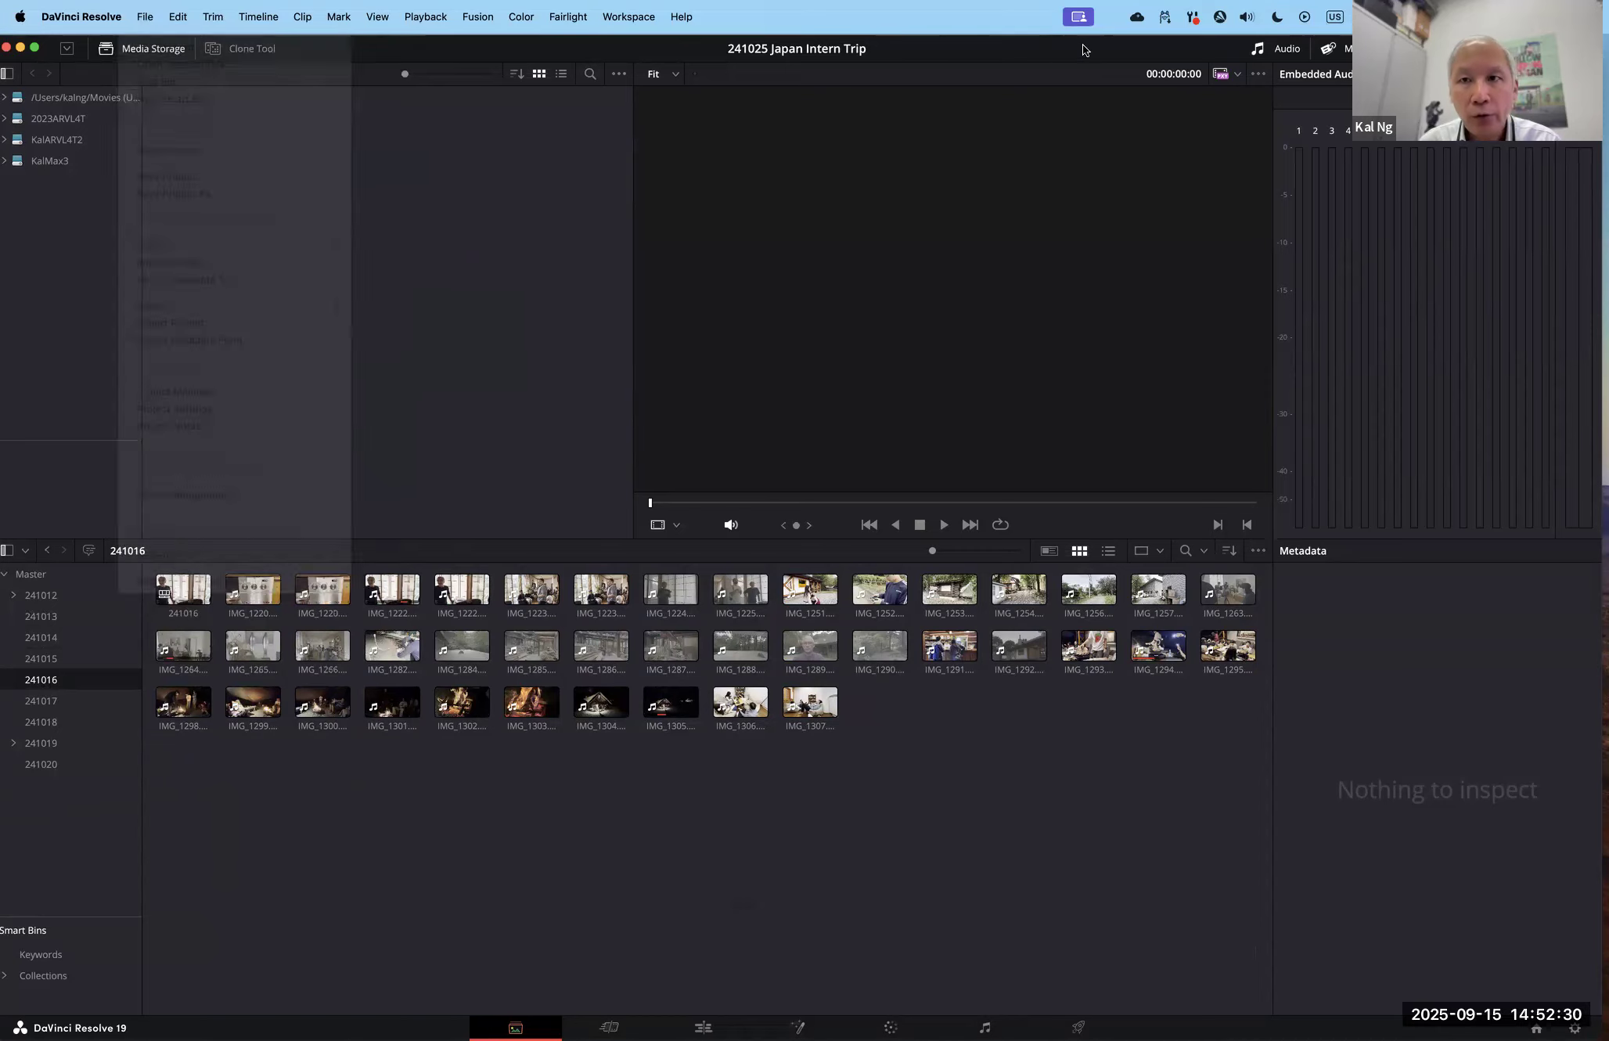
Step: Move the DaVinci Resolve window aside to uncover the Finder window, and reposition that Finder window in front of it
double_click(1019, 40)
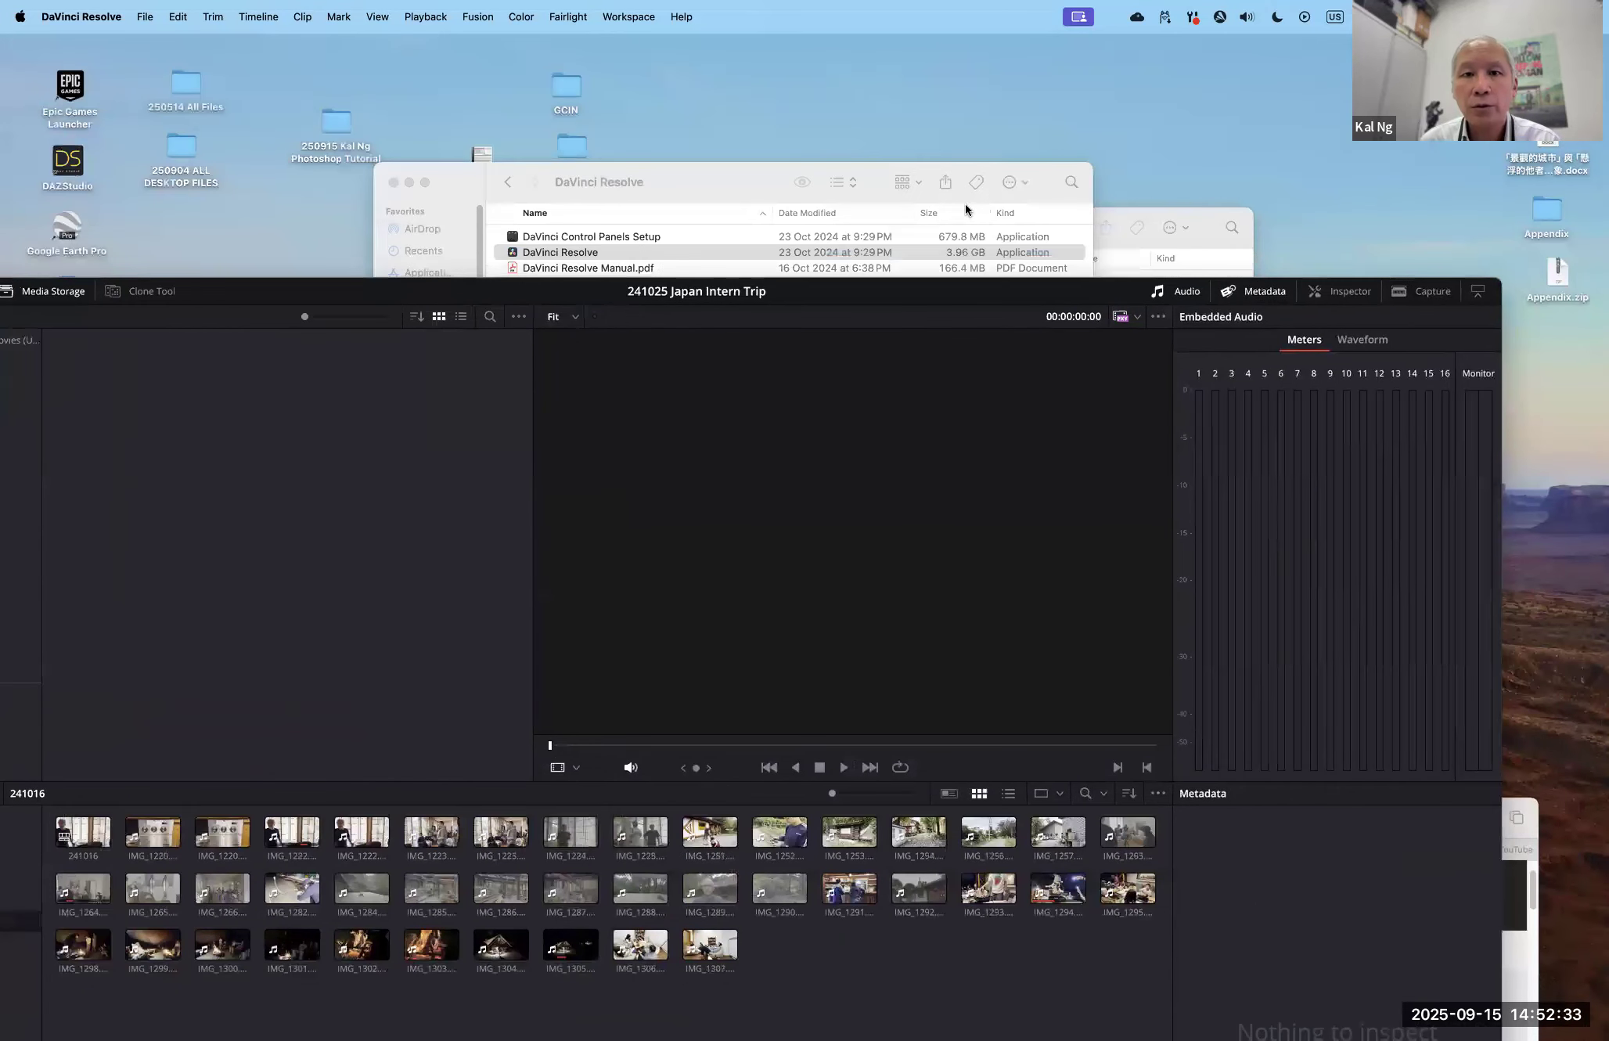
left_click_drag(920, 286, 966, 205)
left_click_drag(713, 167, 1005, 129)
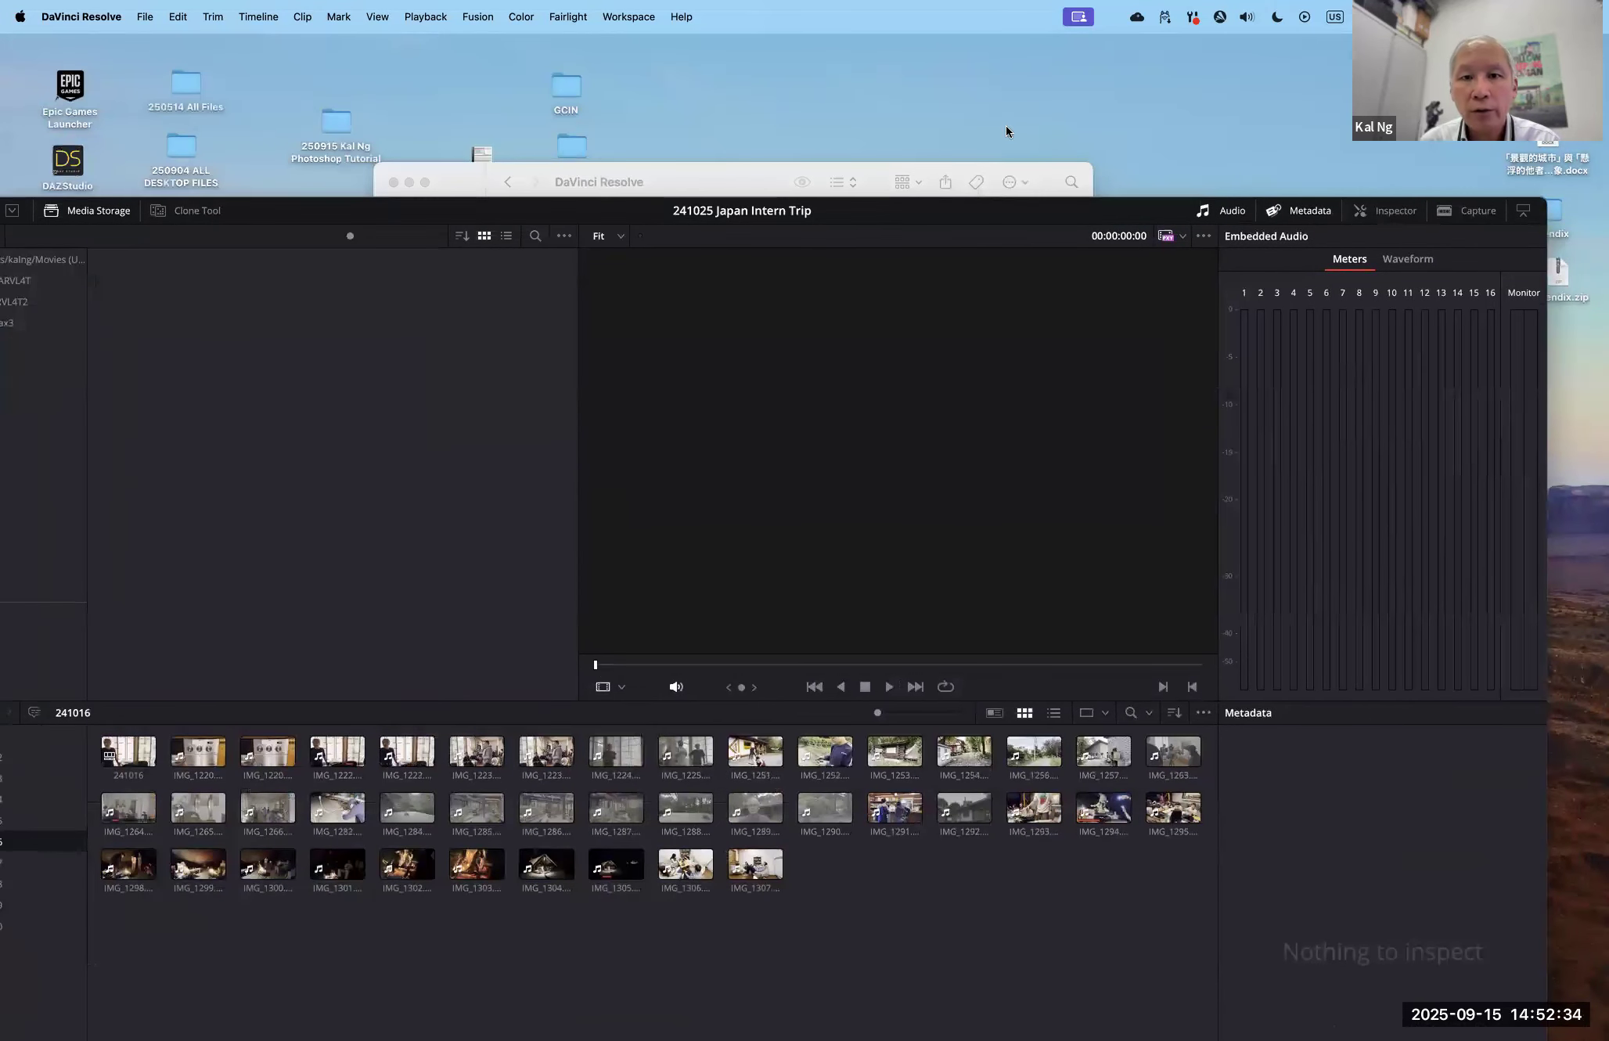
Step: In Finder, open the 241012 folder in the teacher's footage folder inside JAPAN INTERNSHIP ALL FOOTAGE on the KalARVL4T2 drive
left_click(800, 144)
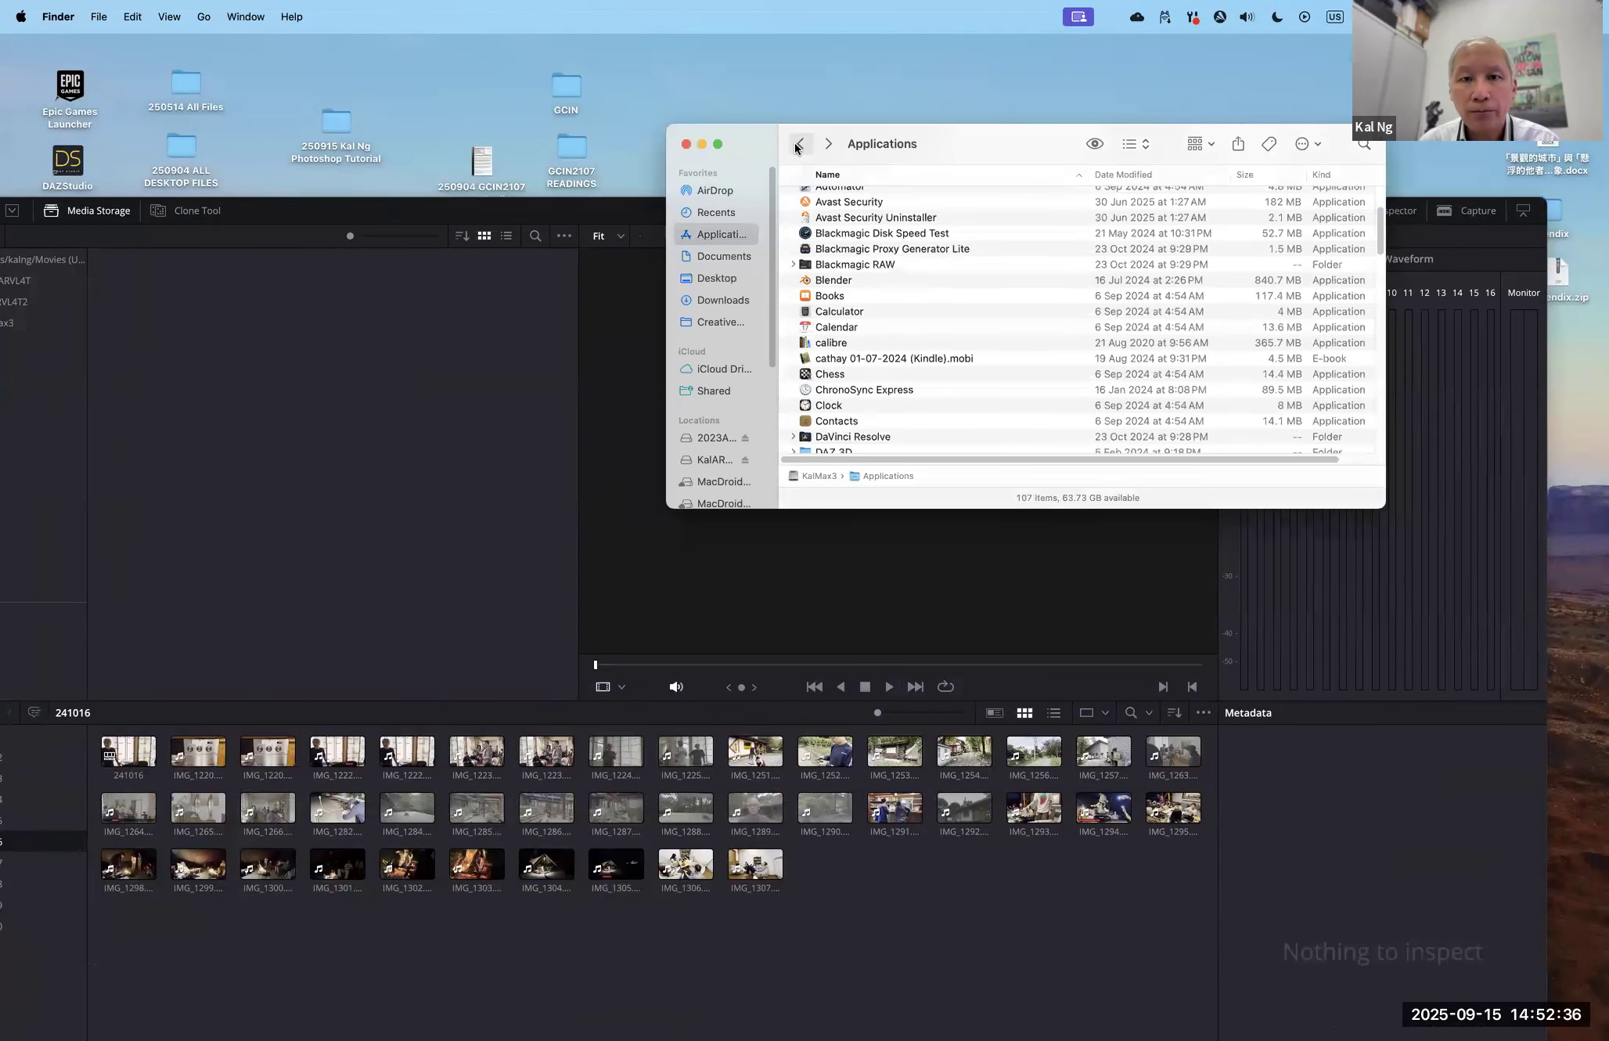
left_click(715, 390)
left_click(716, 369)
left_click(715, 462)
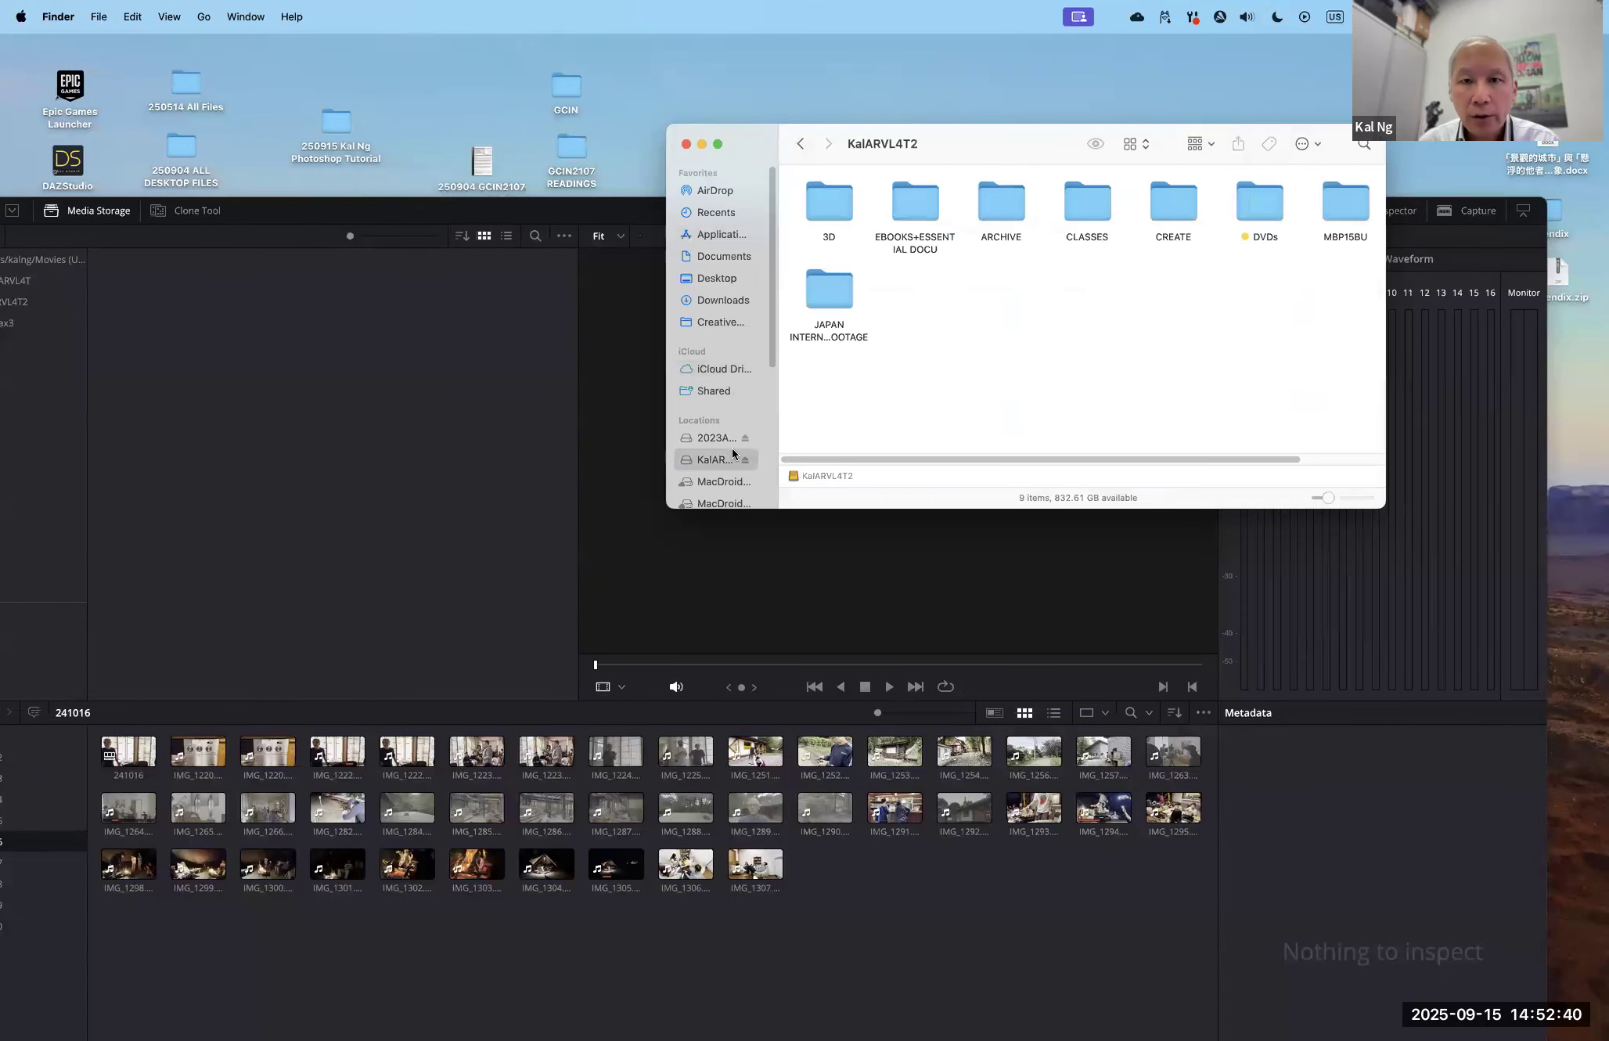
left_click(711, 440)
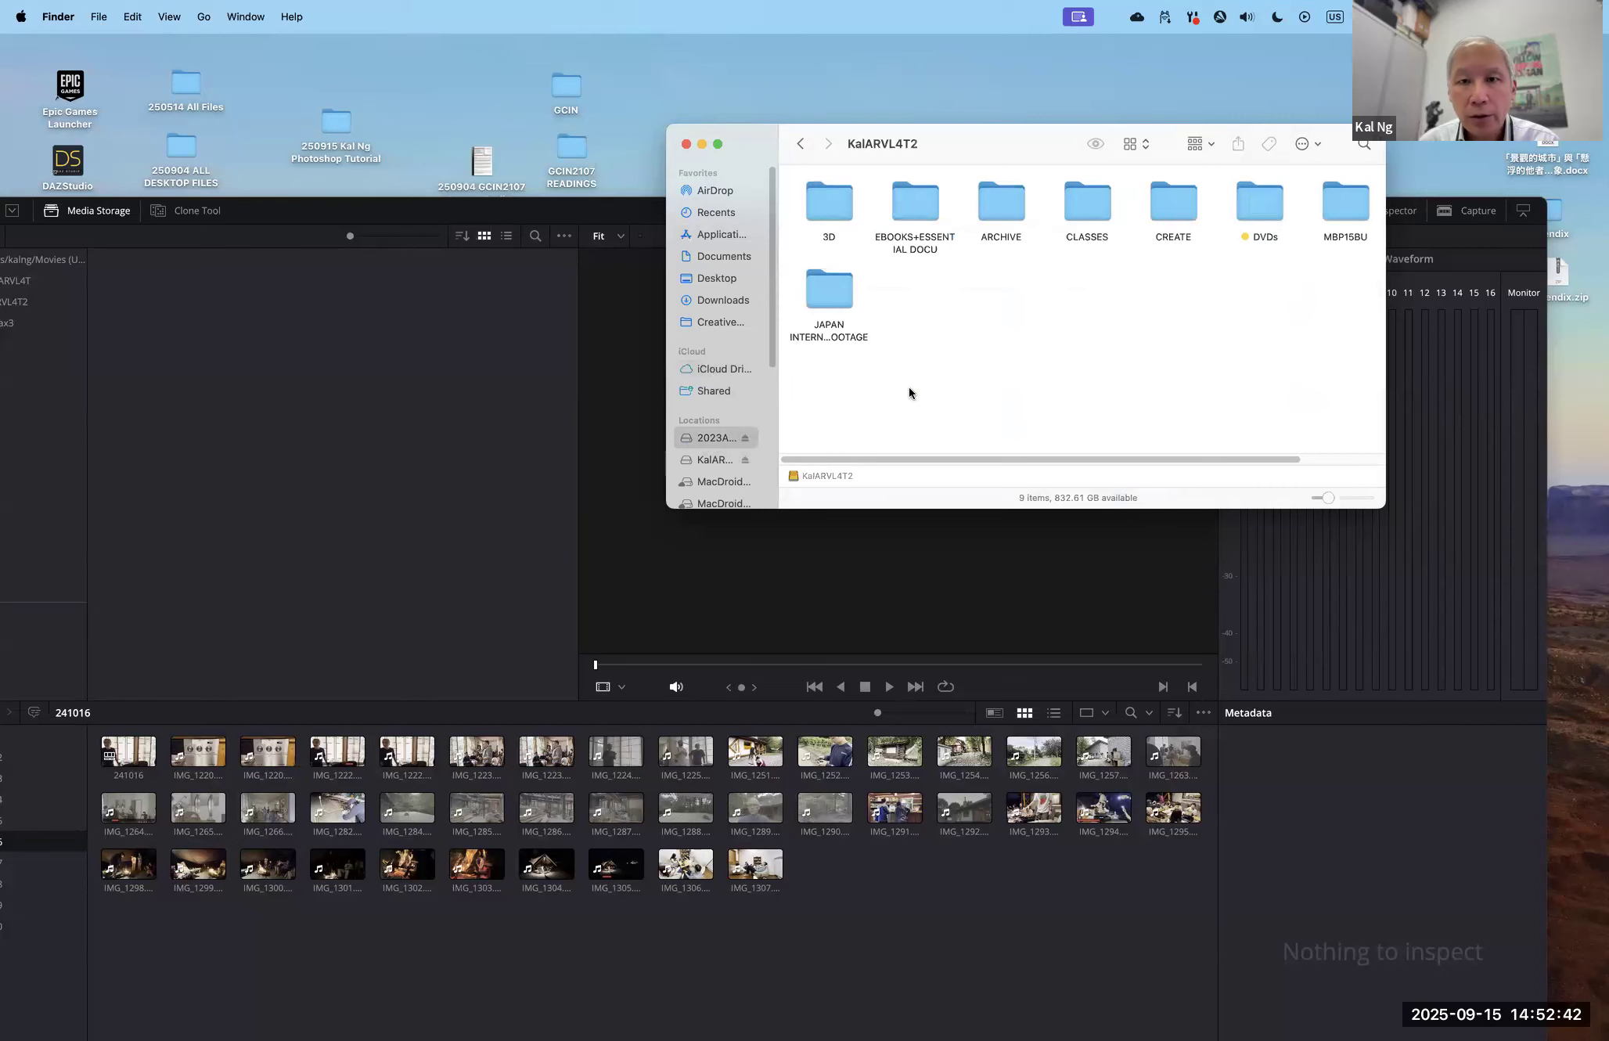
left_click(711, 459)
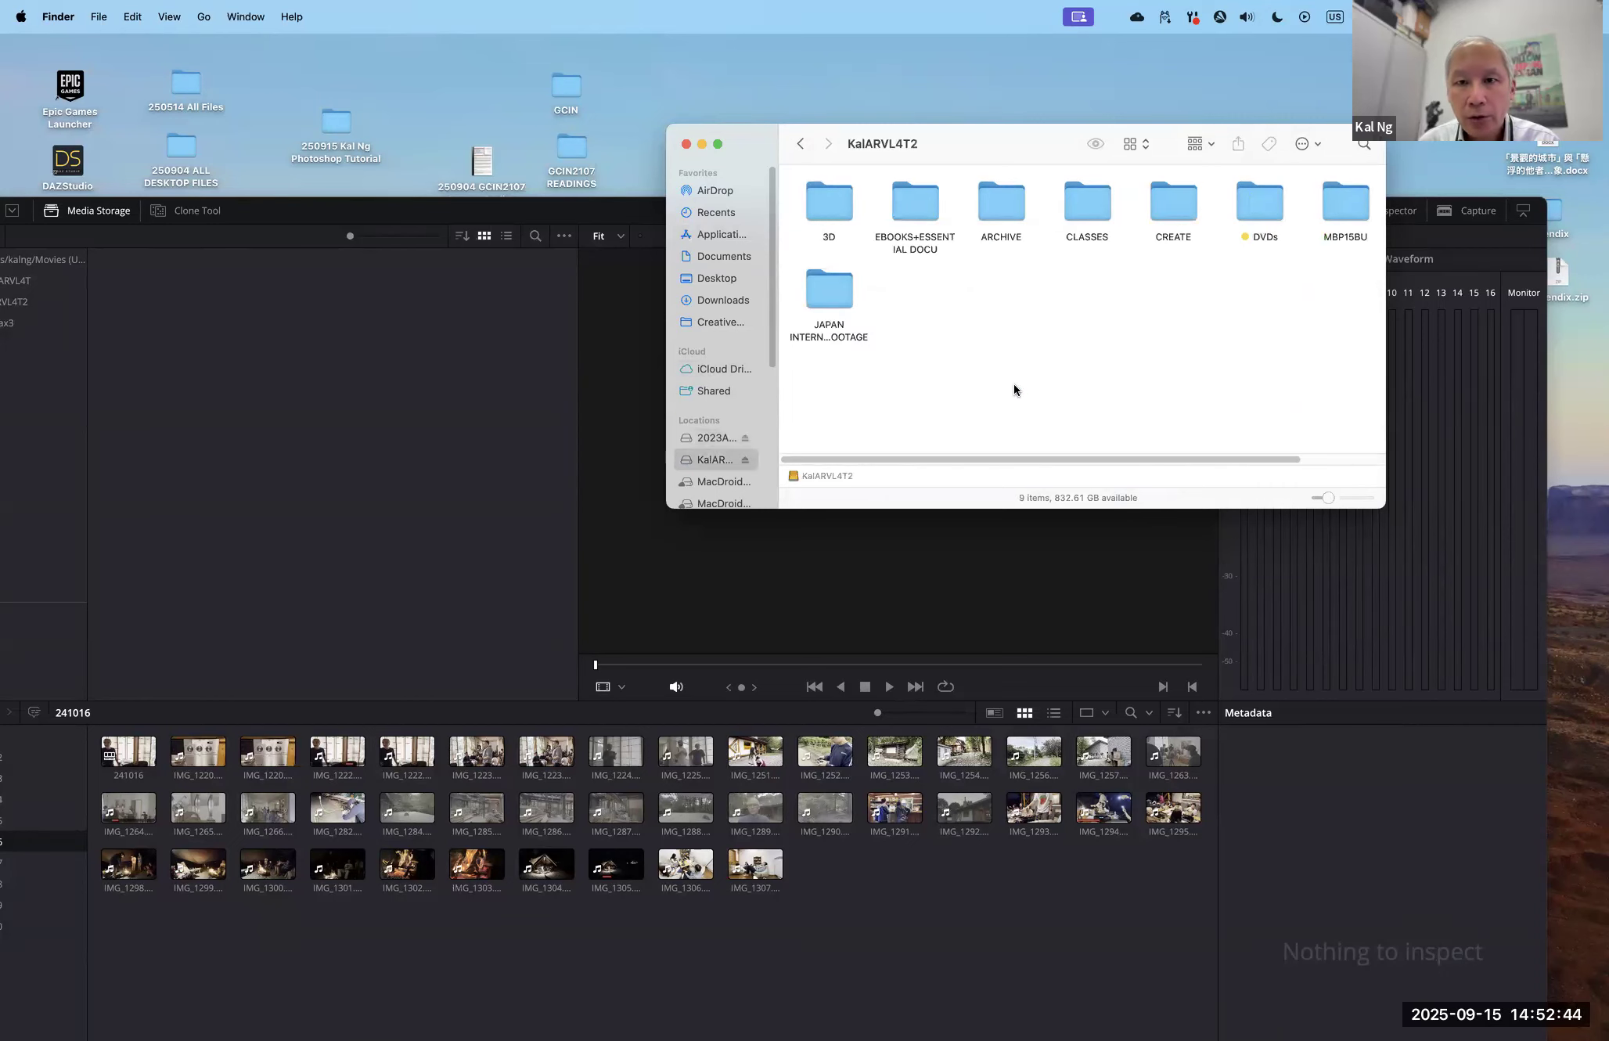
double_click(825, 287)
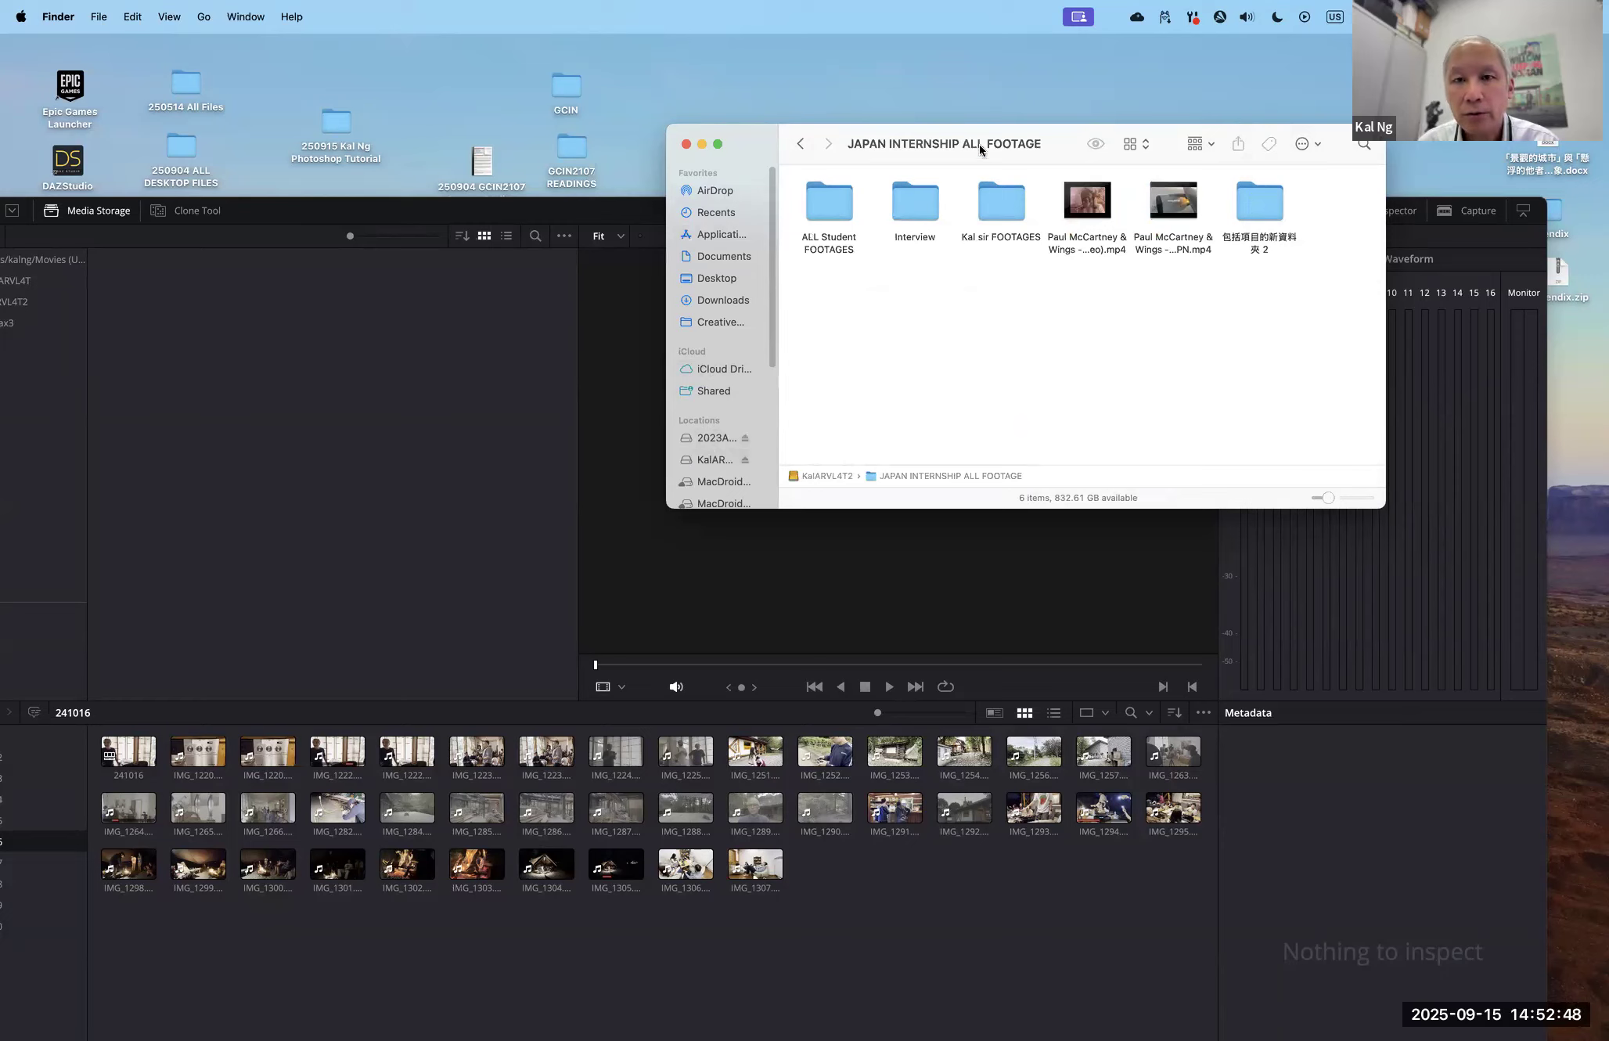
double_click(1003, 203)
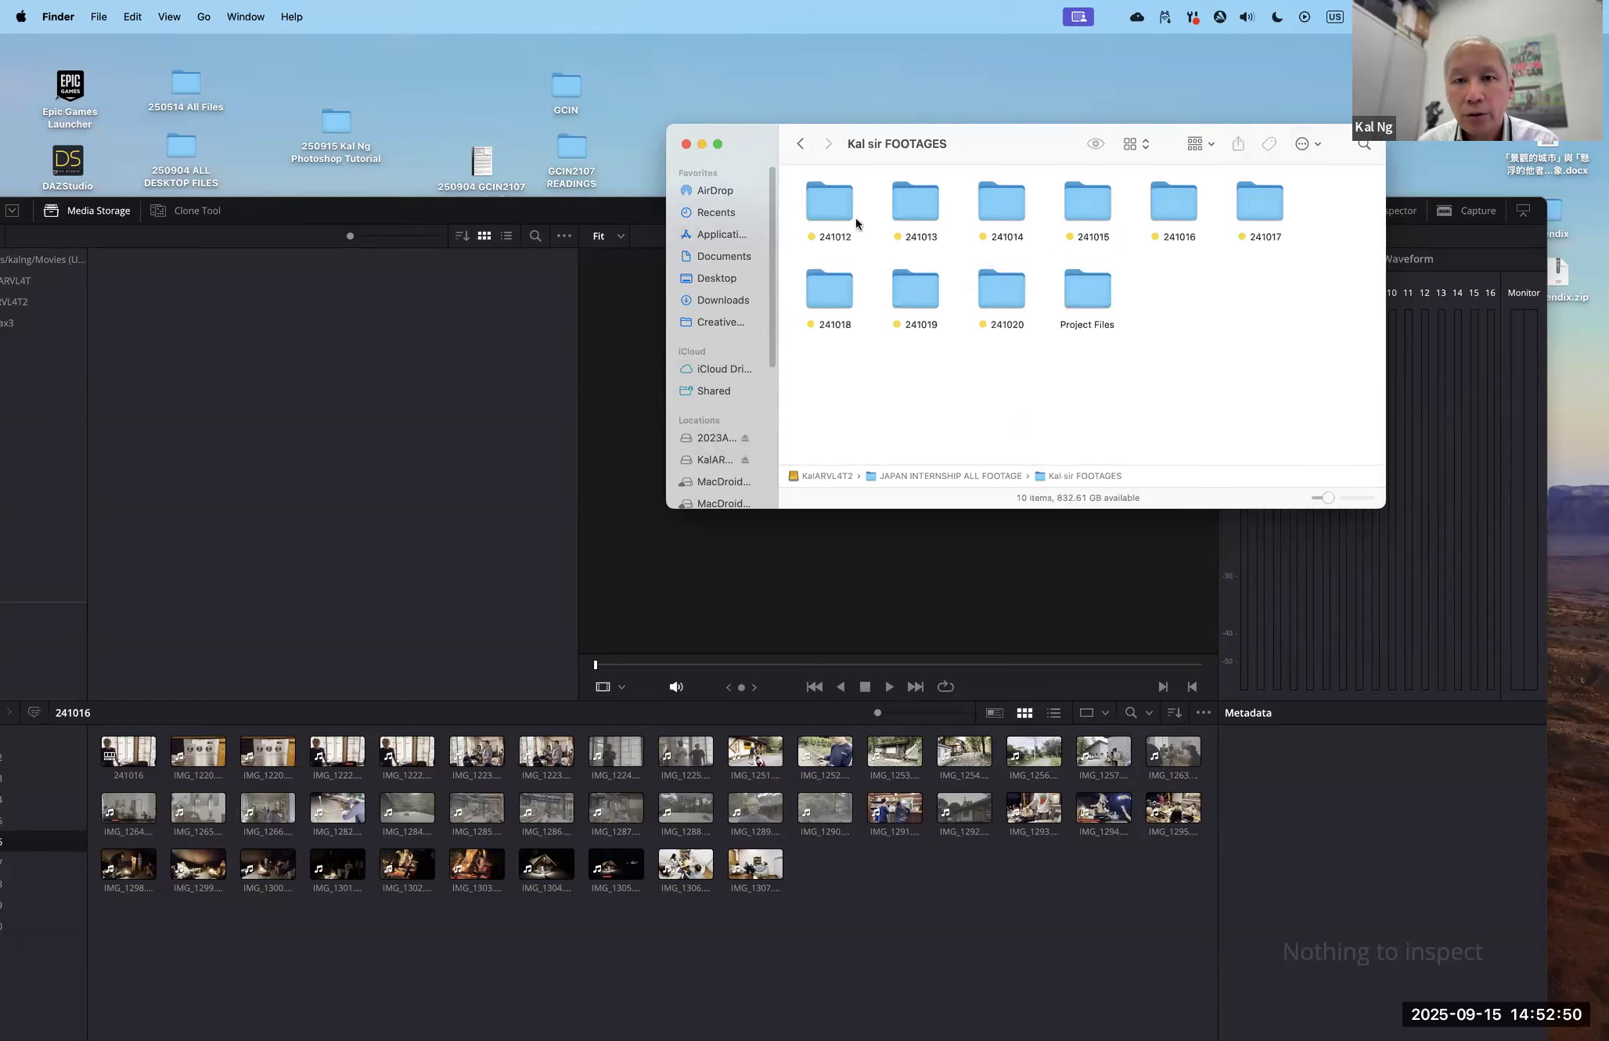
left_click(834, 210)
key("super+Down")
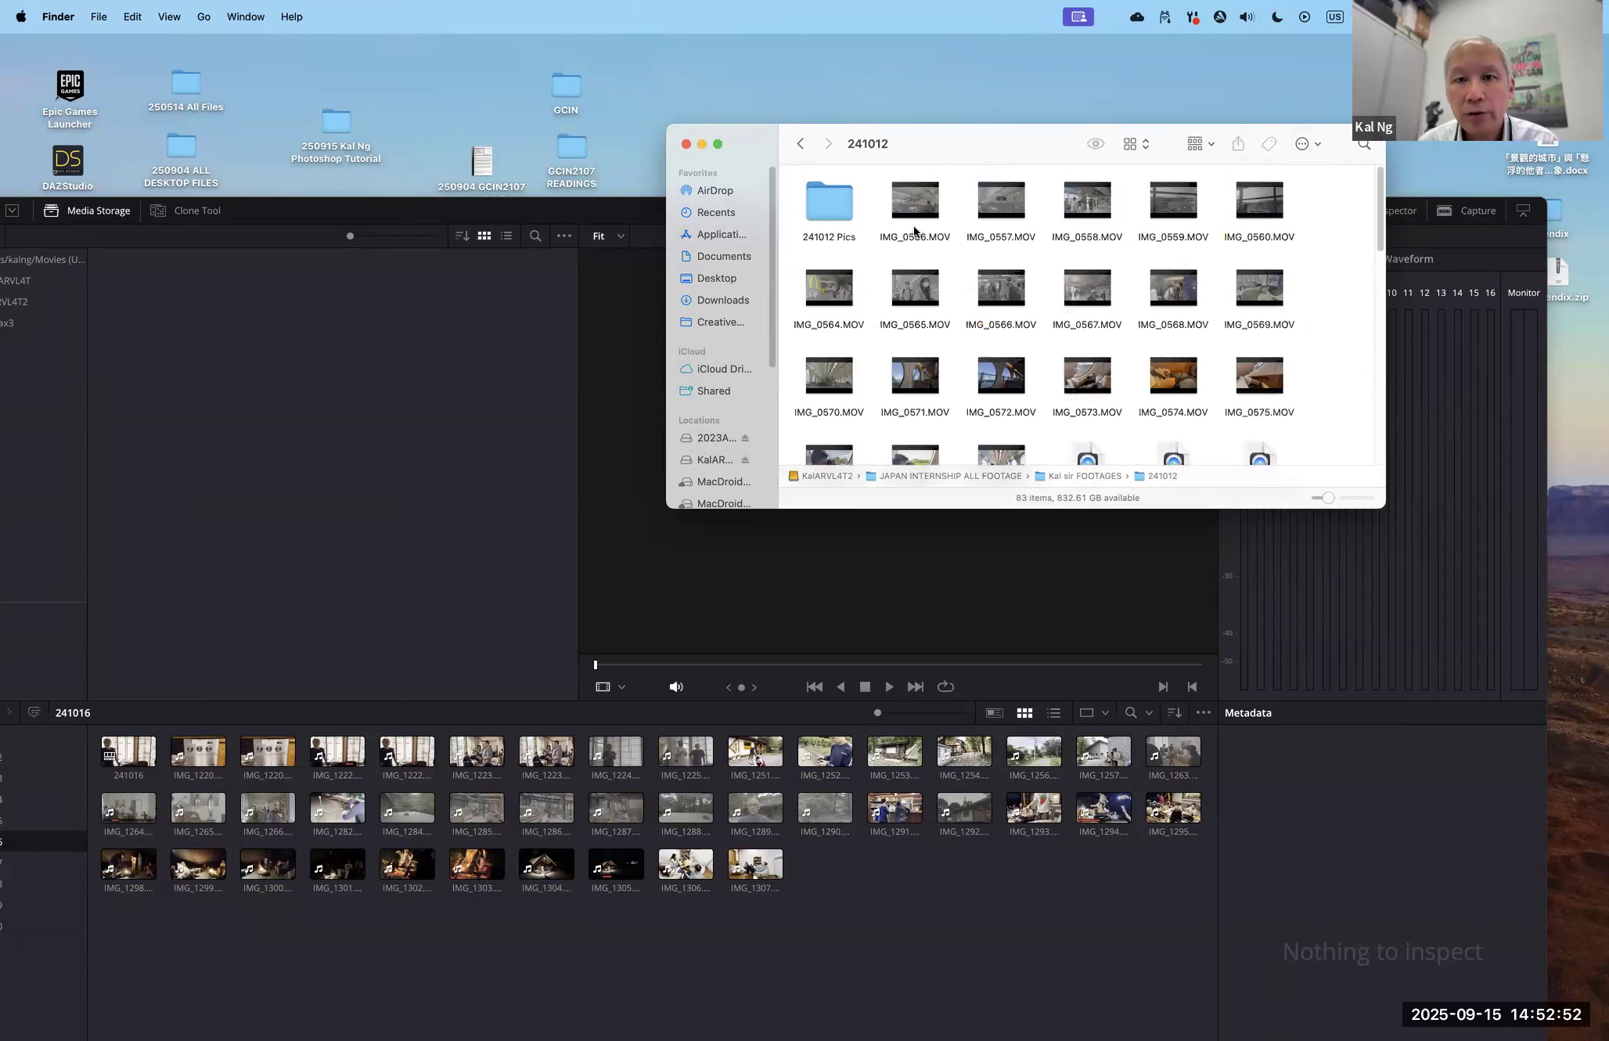
Step: Look through the 241012 clips, move the Finder window aside and bring the DaVinci Resolve window back across the screen
left_click_drag(958, 151, 859, 212)
scroll(988, 396, "down", 3)
scroll(987, 395, "up", 3)
left_click_drag(854, 199, 1290, 370)
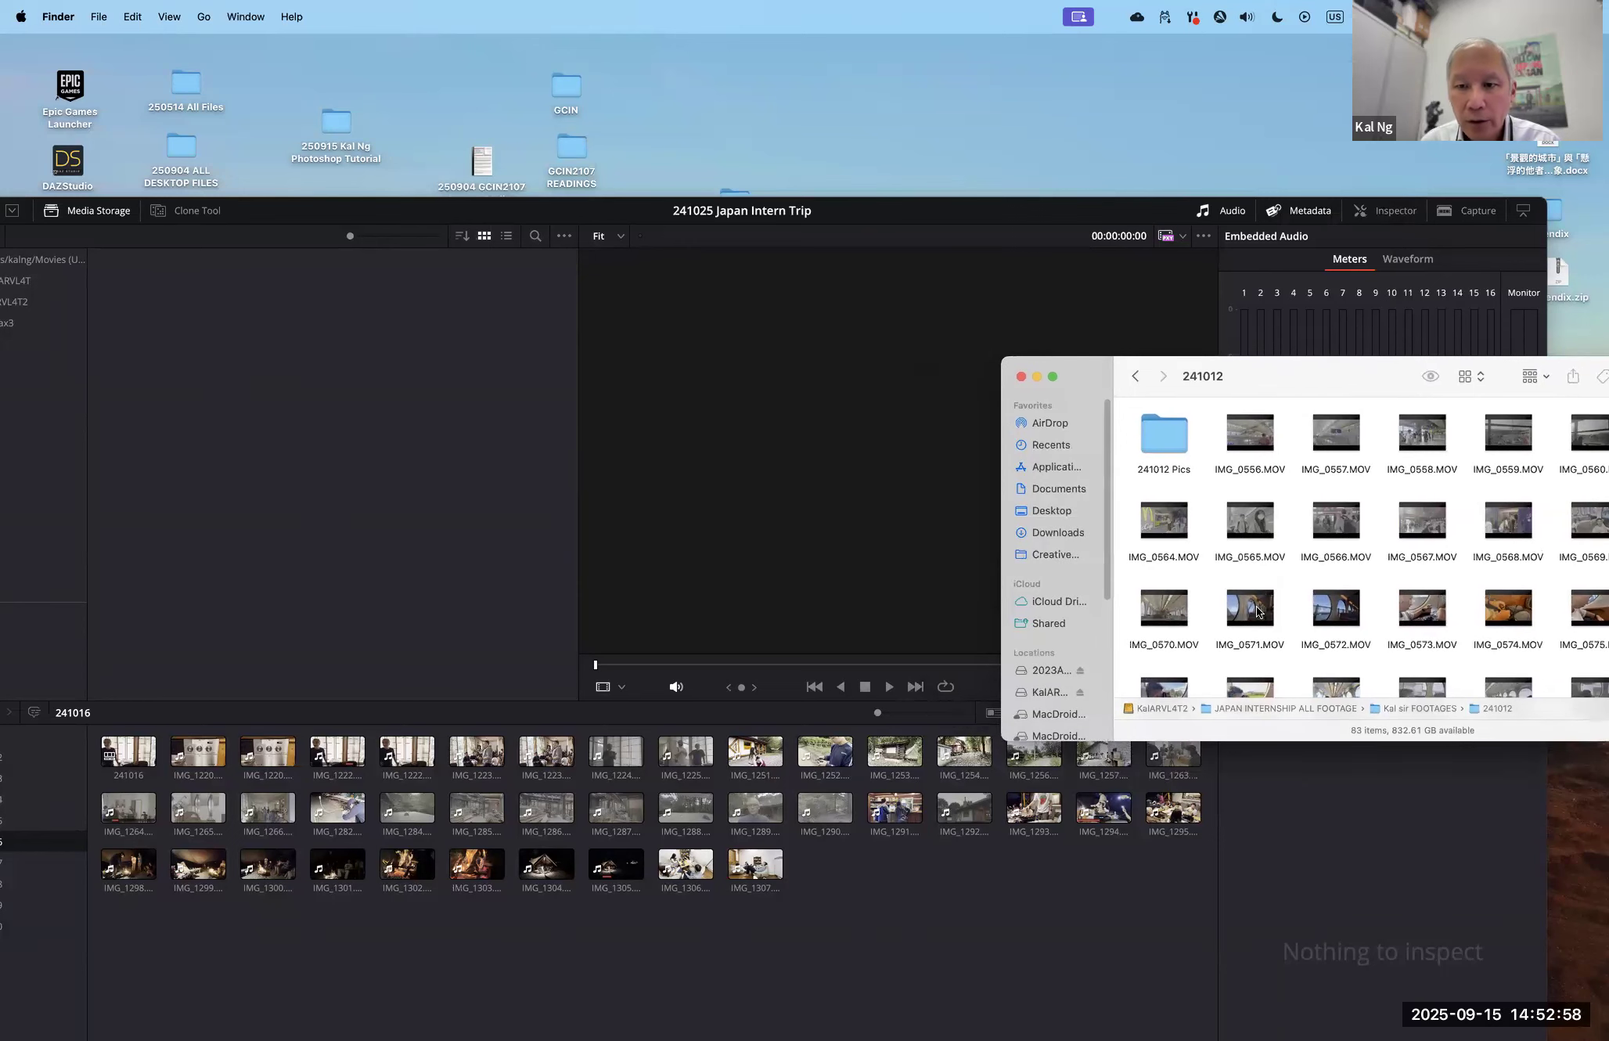
left_click_drag(1257, 609, 1549, 630)
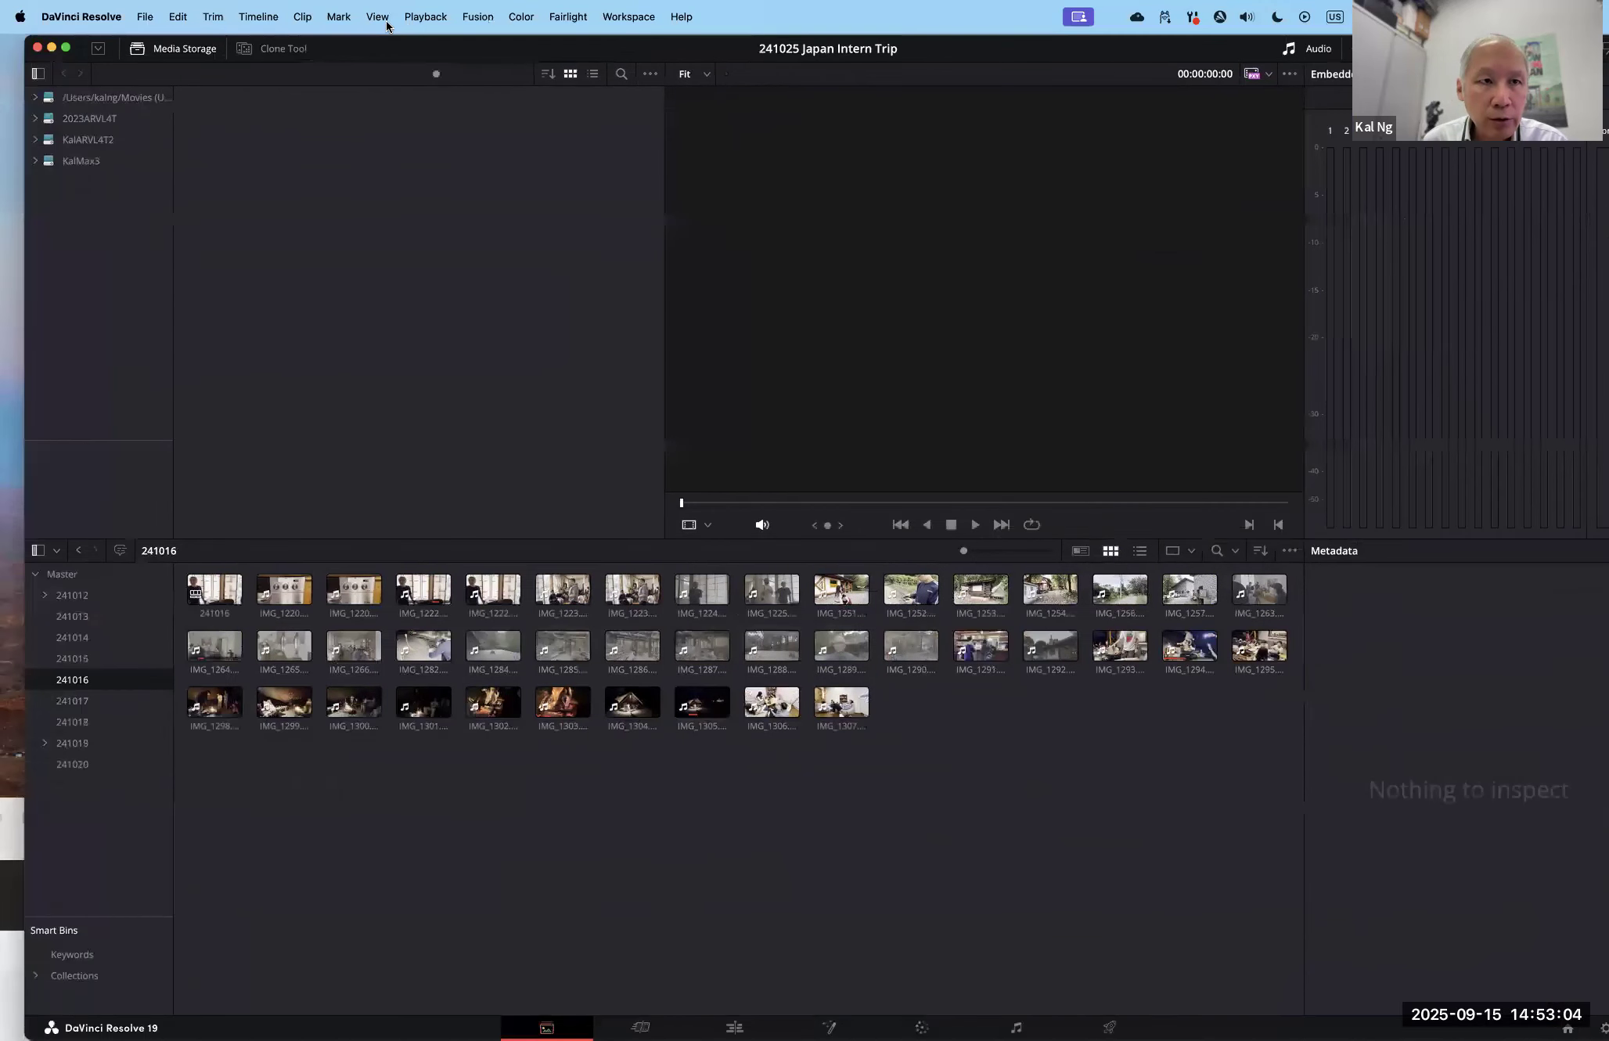
Step: Compare the clips in the 241017, 241018, 241016, 241013 and 241014 bins, ending on the 241012 bin
left_click(45, 701)
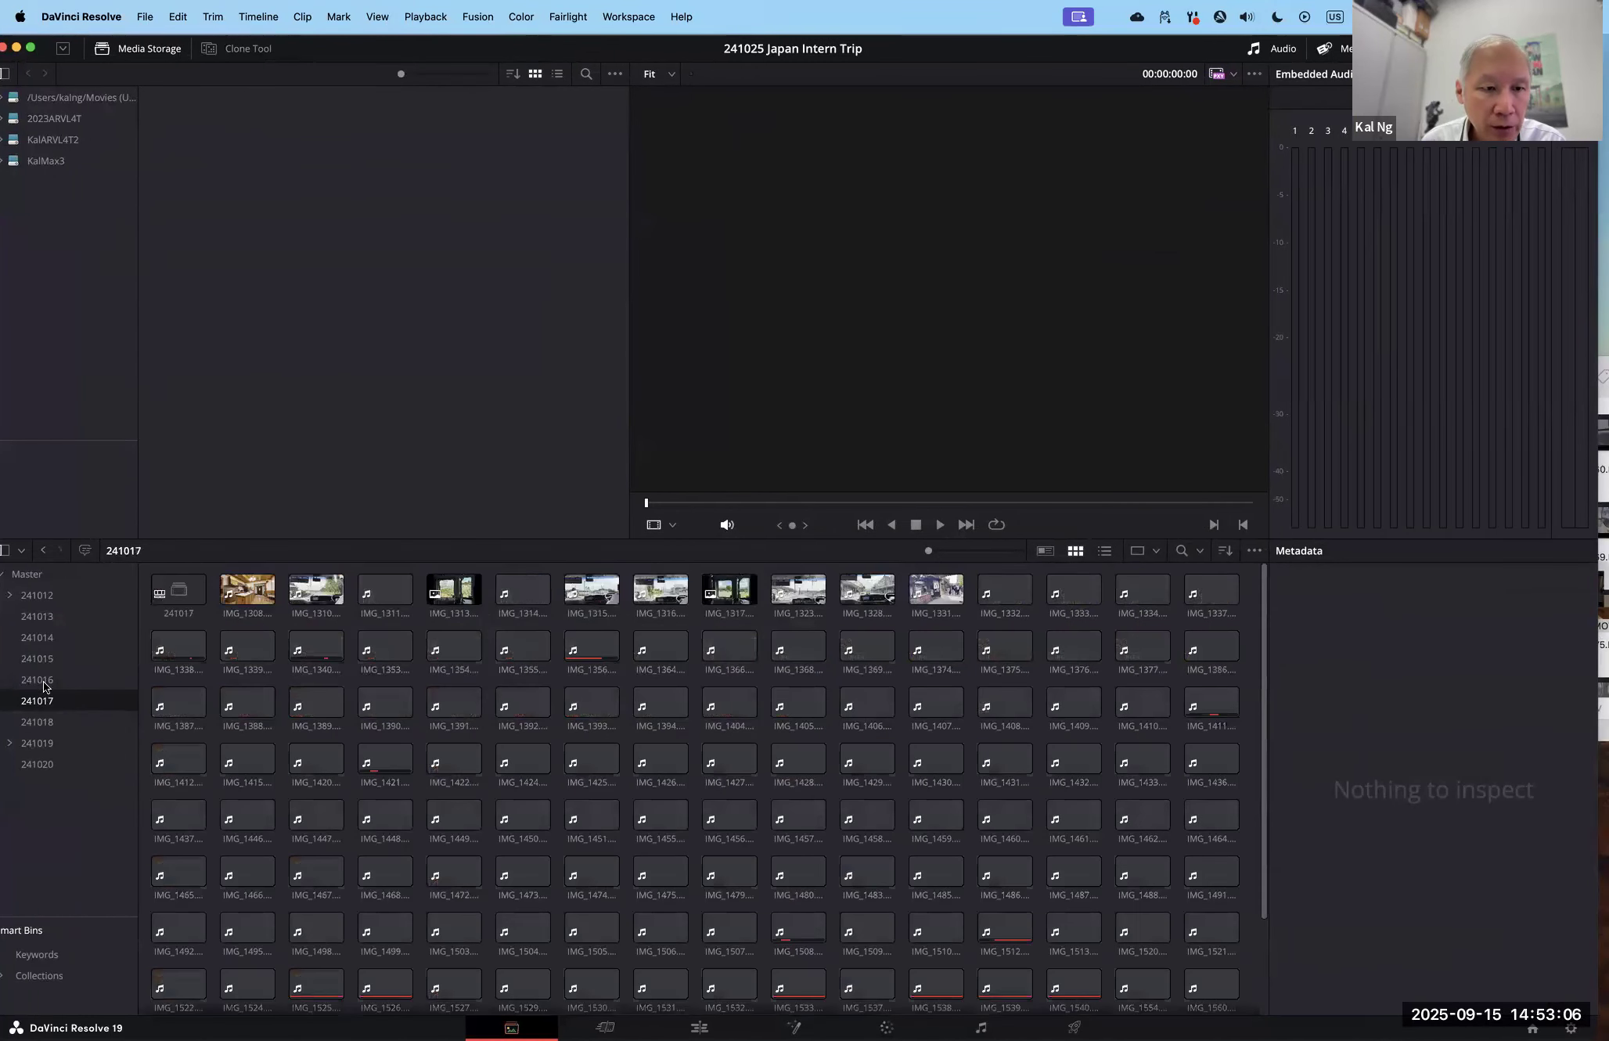
left_click(45, 723)
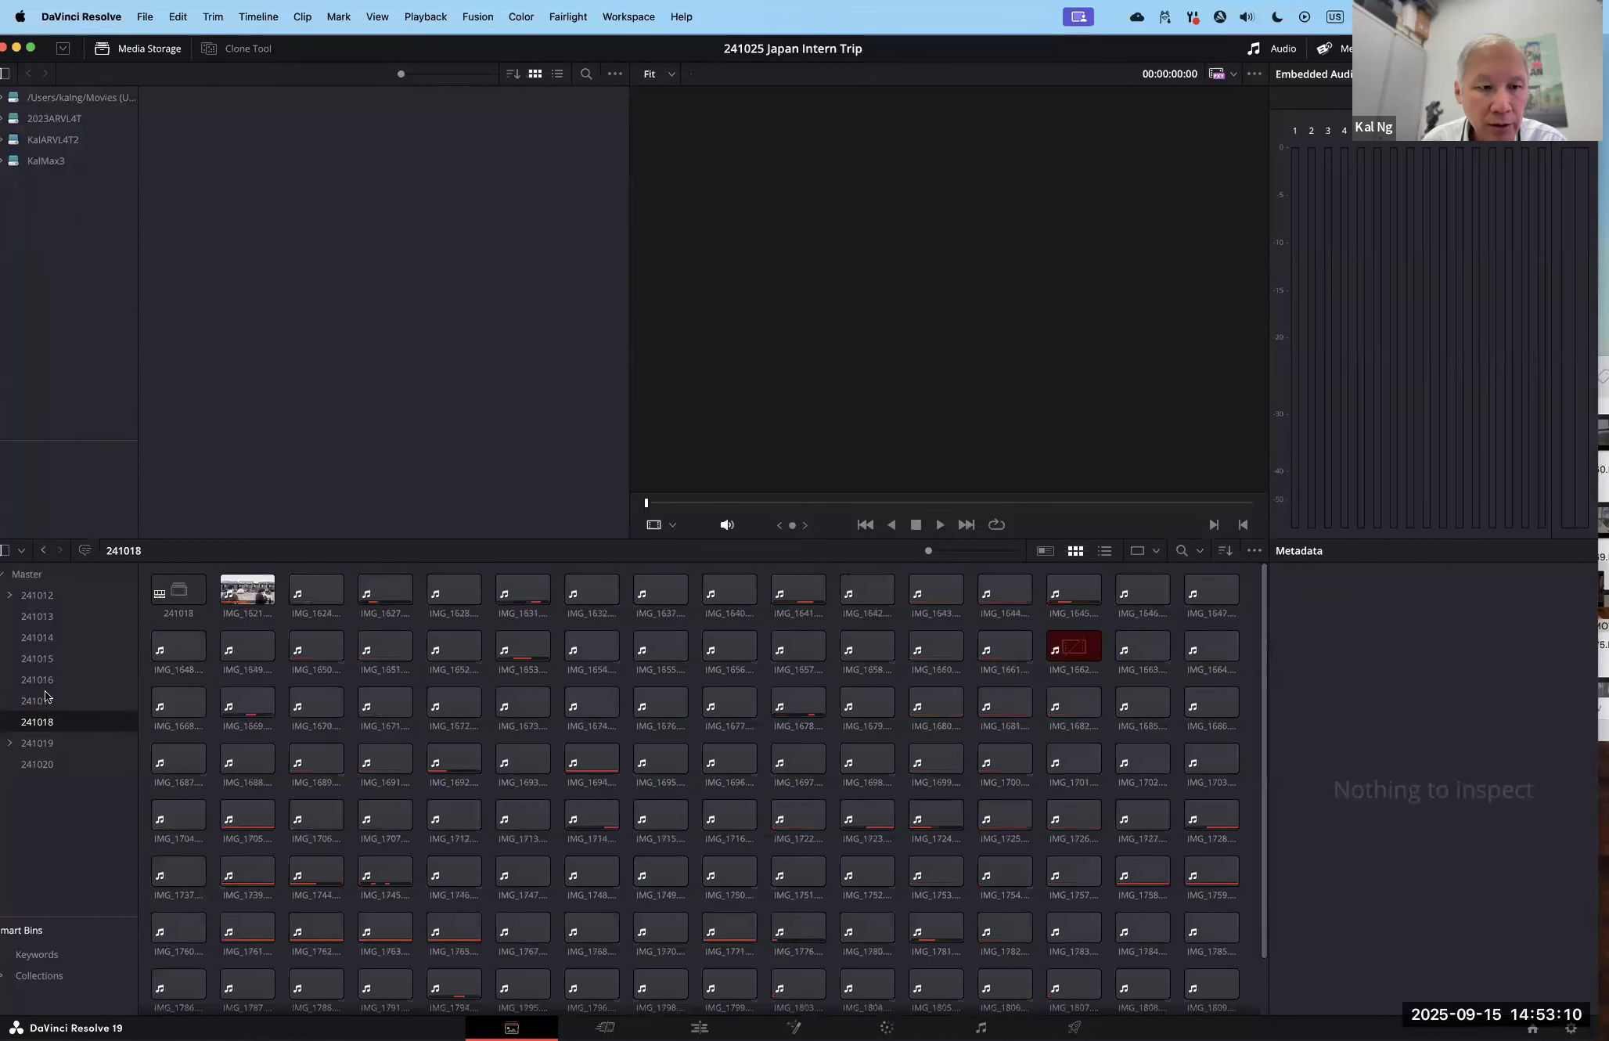
left_click(39, 679)
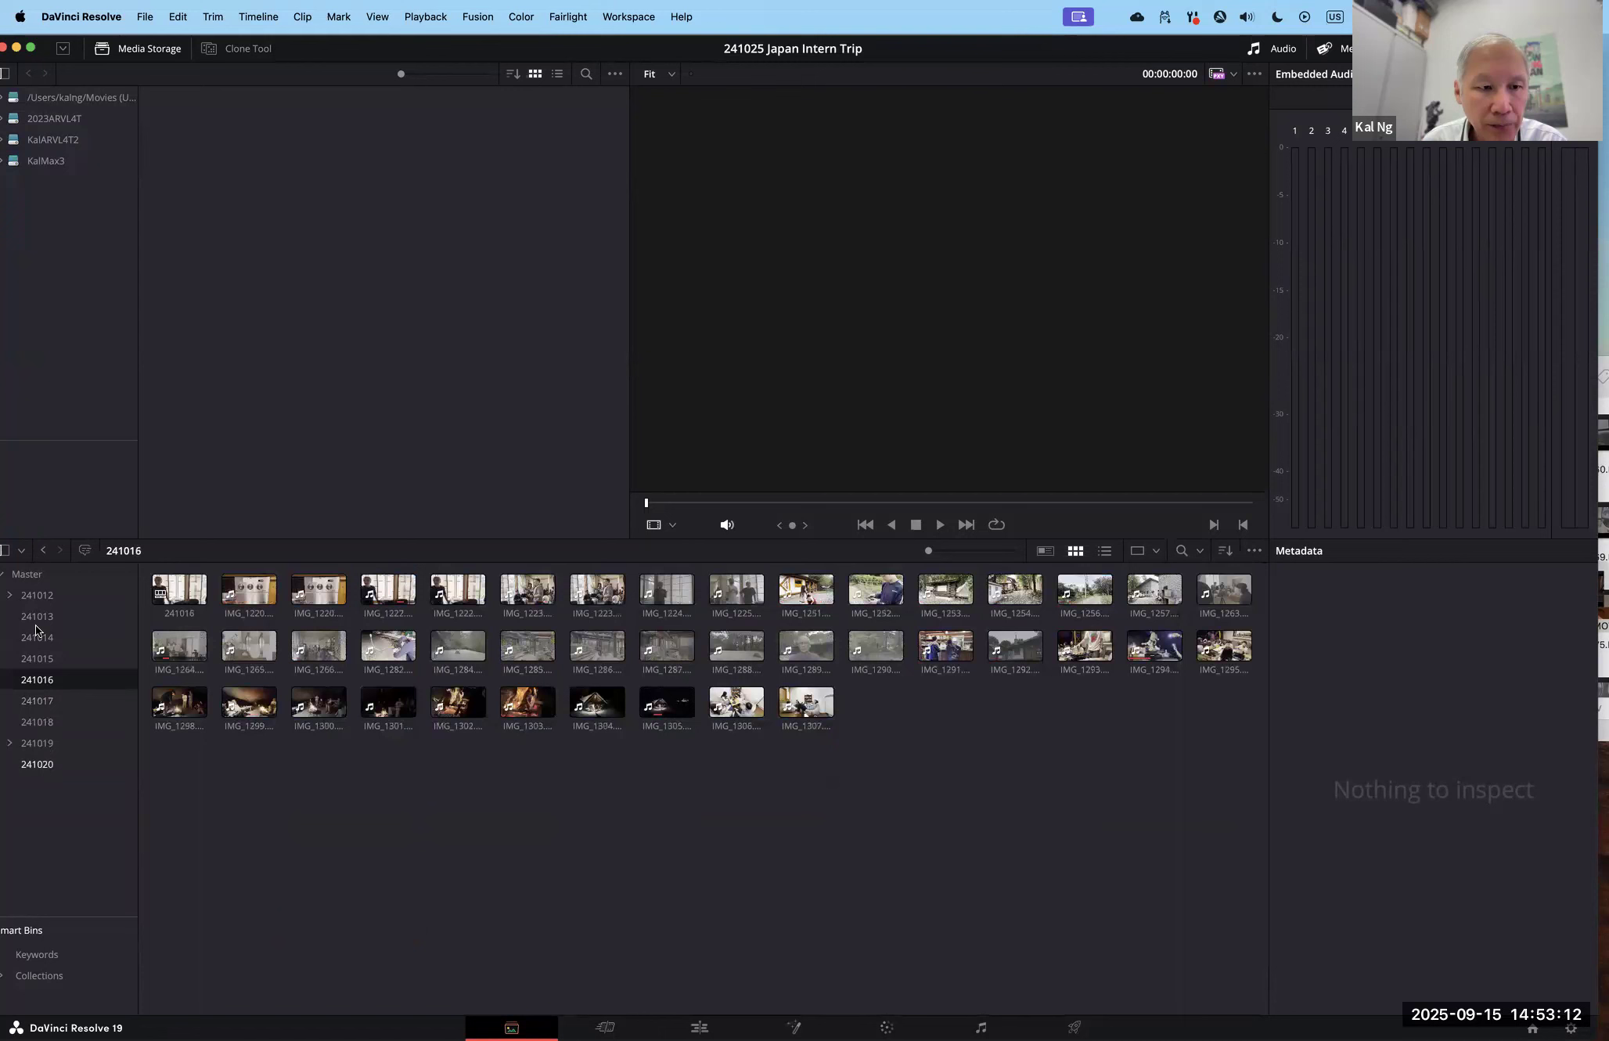
left_click(37, 596)
left_click(38, 617)
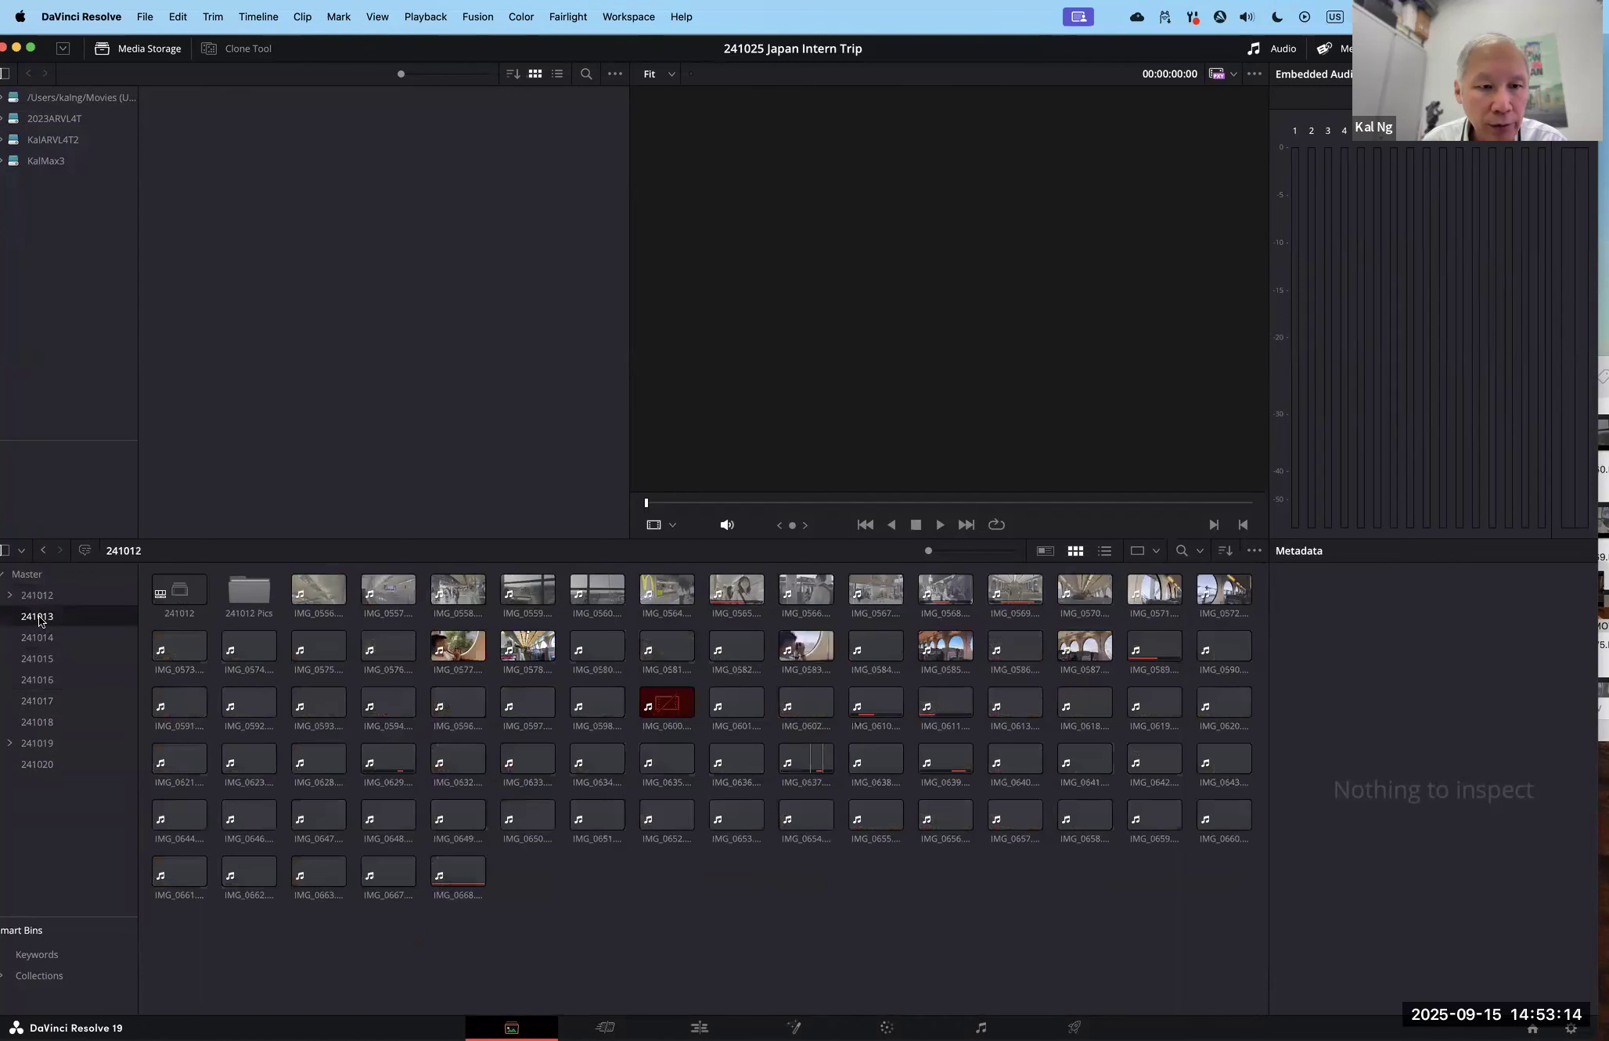
left_click(40, 639)
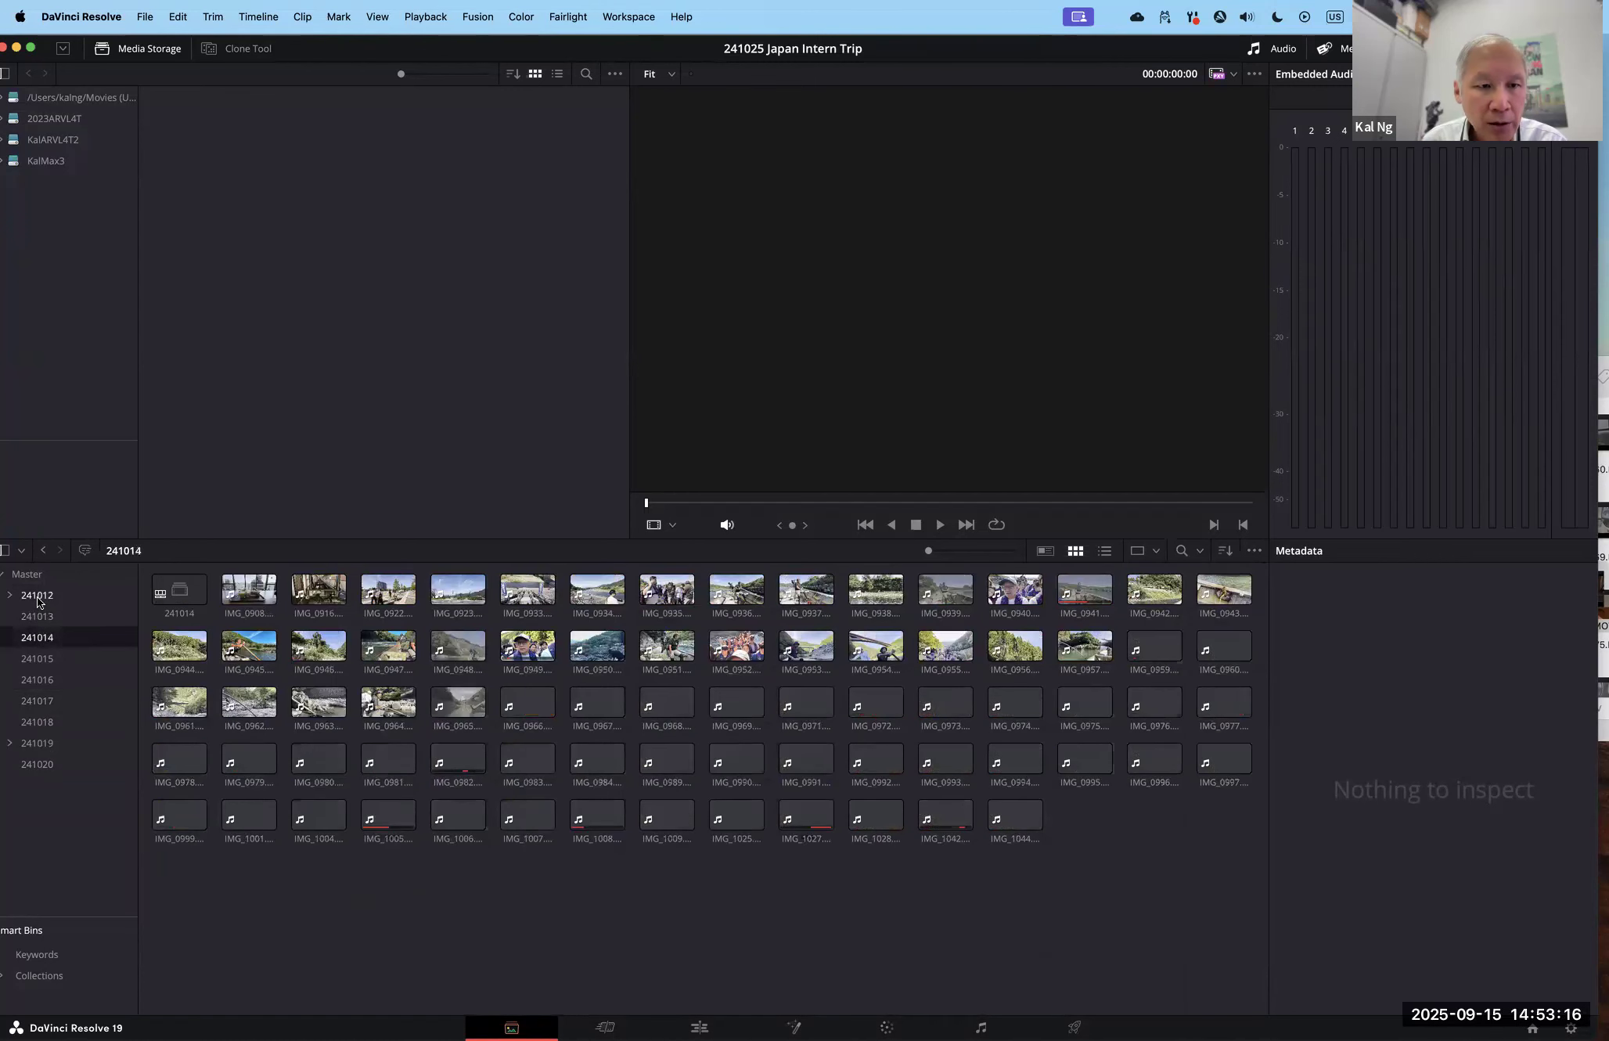
left_click(38, 595)
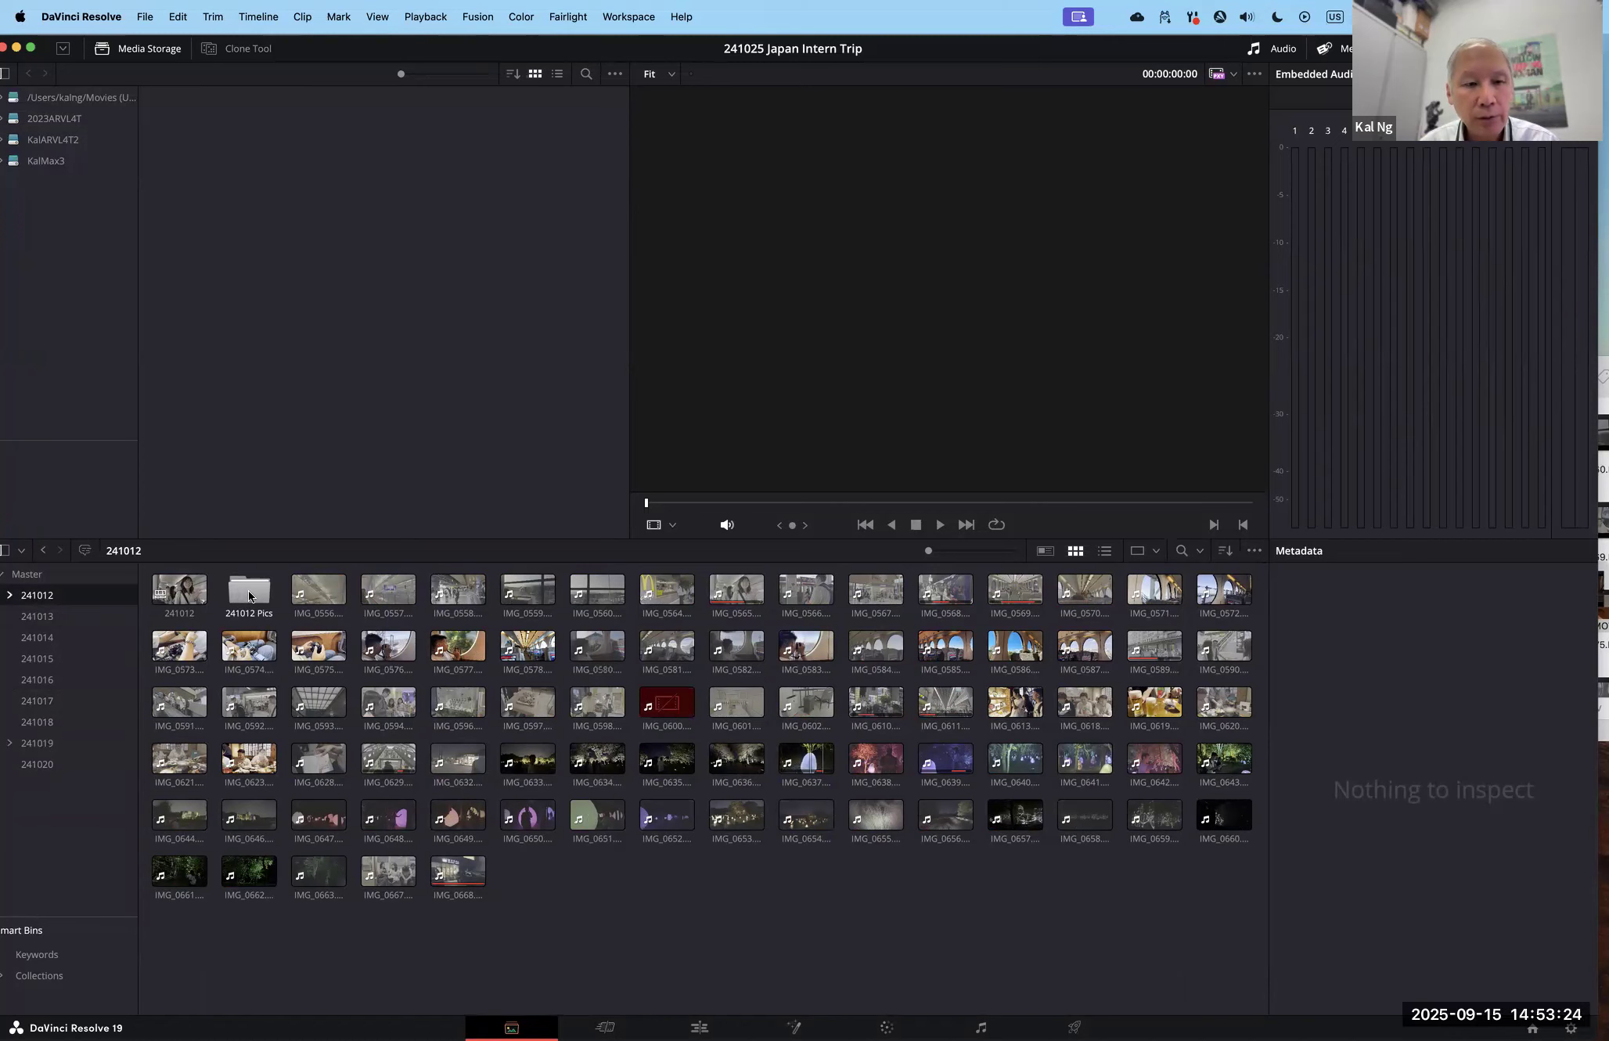
Step: View the photos in the 241012 Pics sub-bin, then return to the 241012 bin
double_click(247, 590)
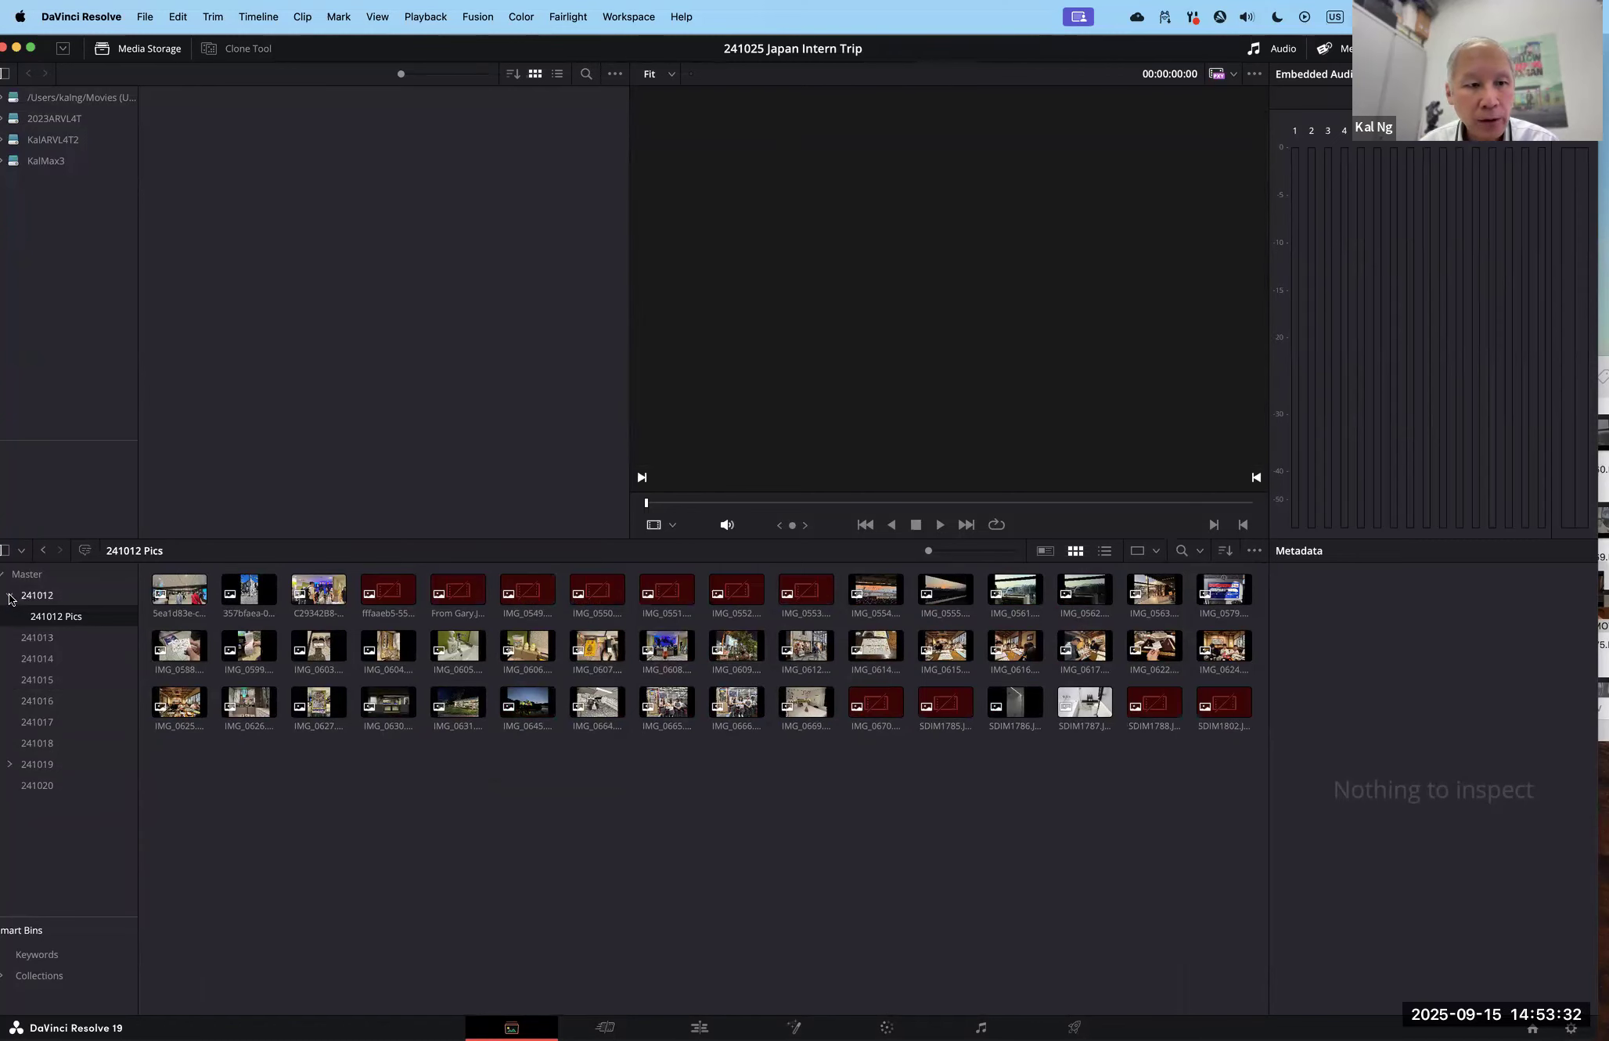
double_click(39, 598)
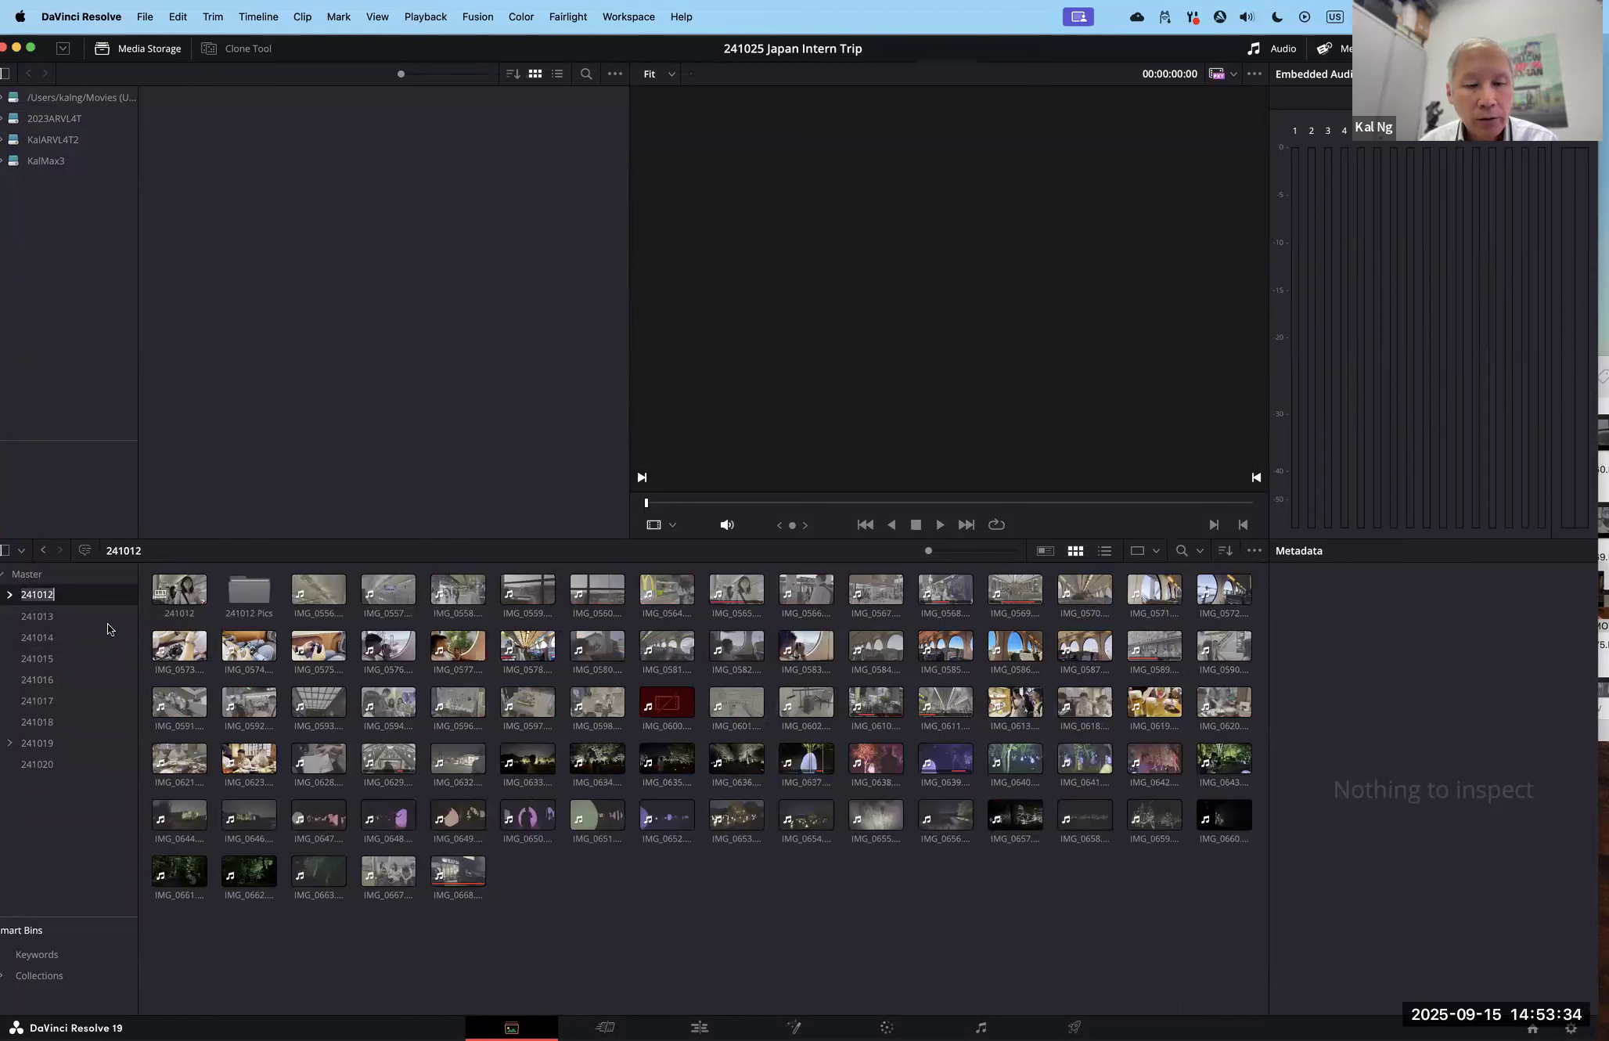
key("Right")
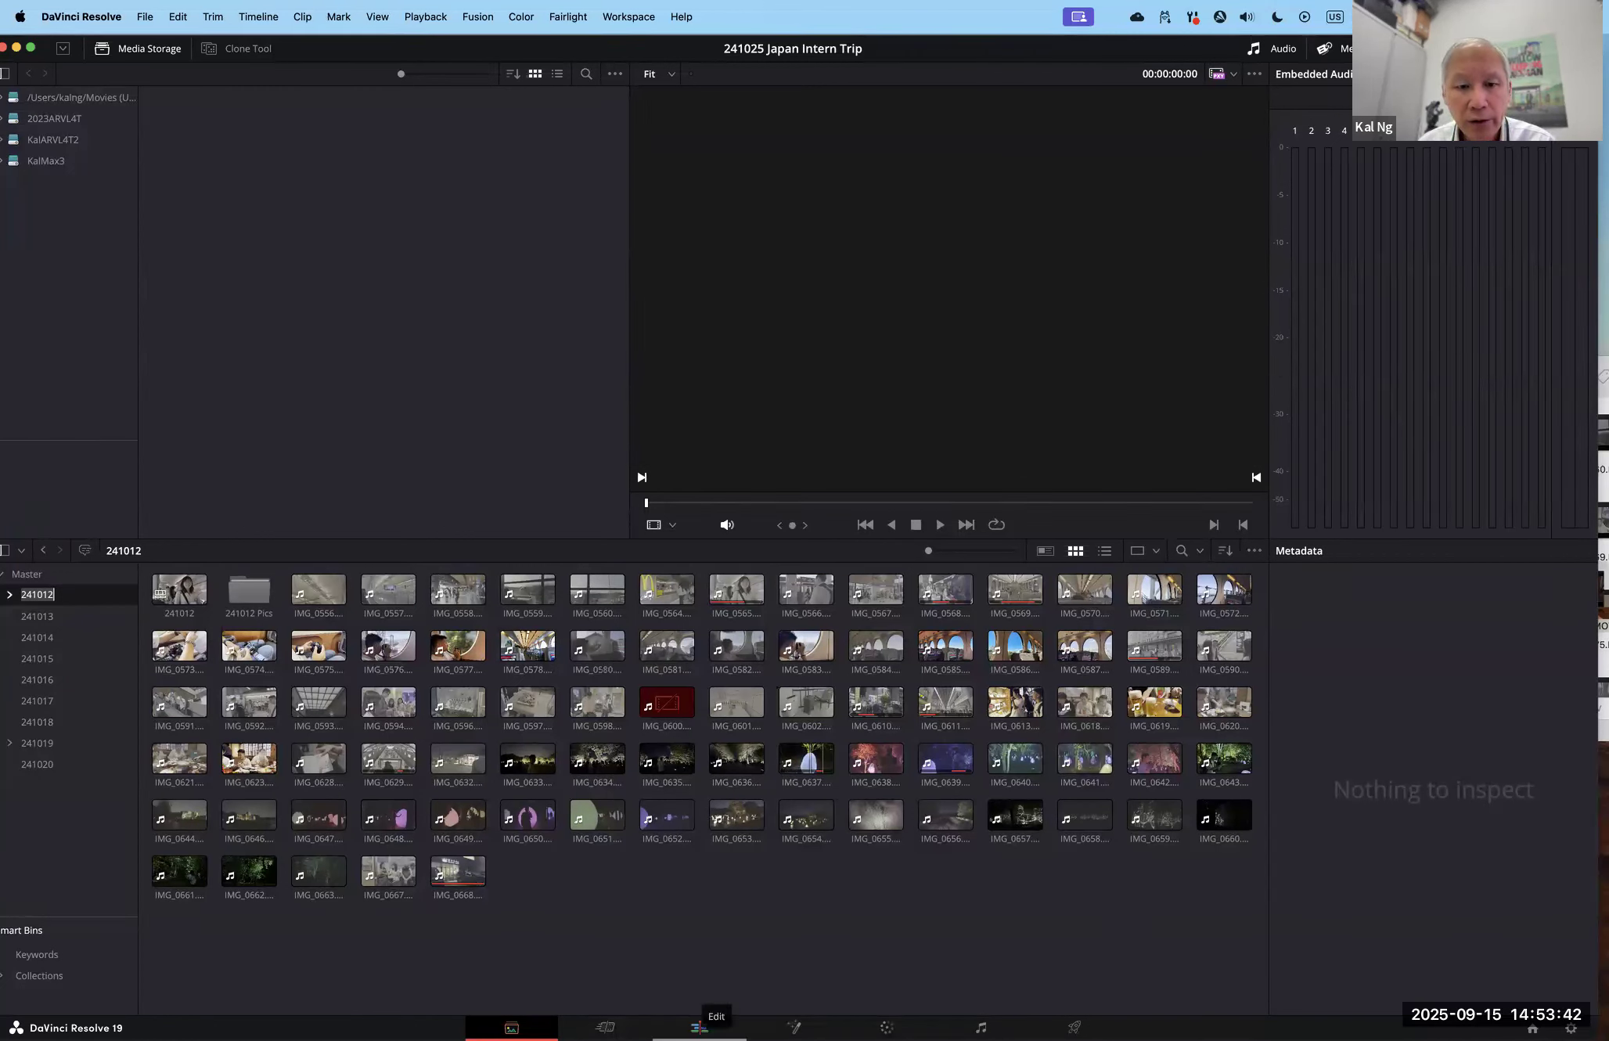
Step: On the Edit page, create an empty timeline with one video track and one stereo audio track, using the project settings
left_click(700, 1027)
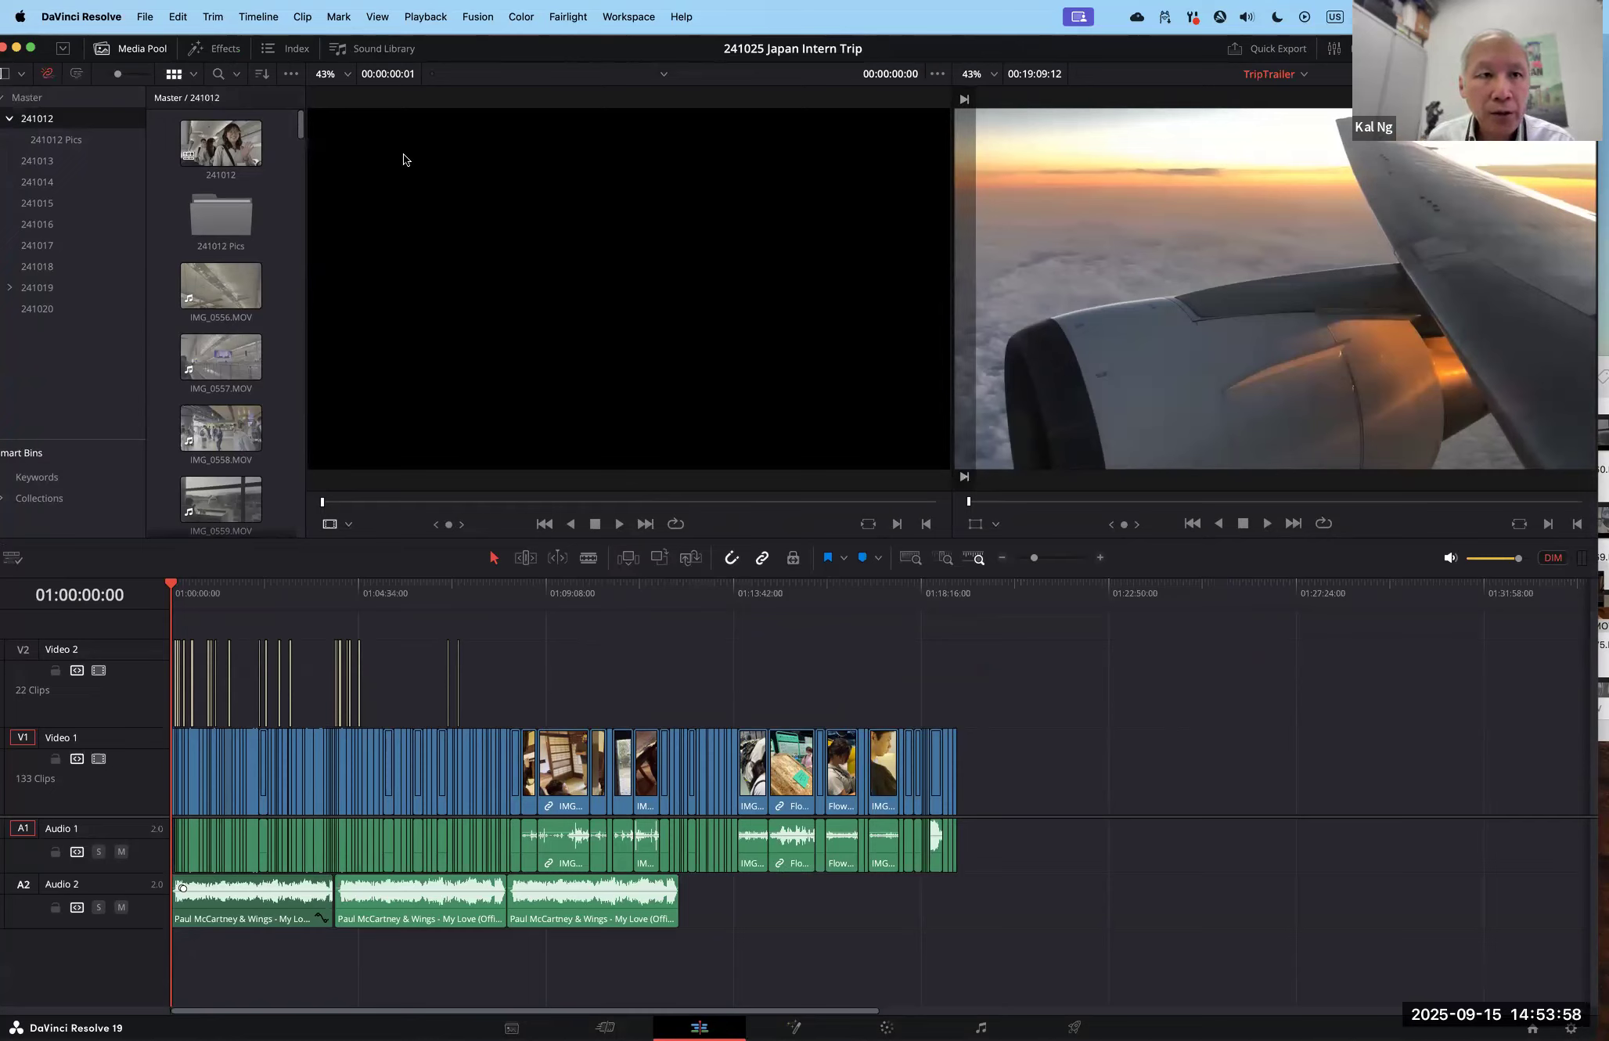
left_click(144, 18)
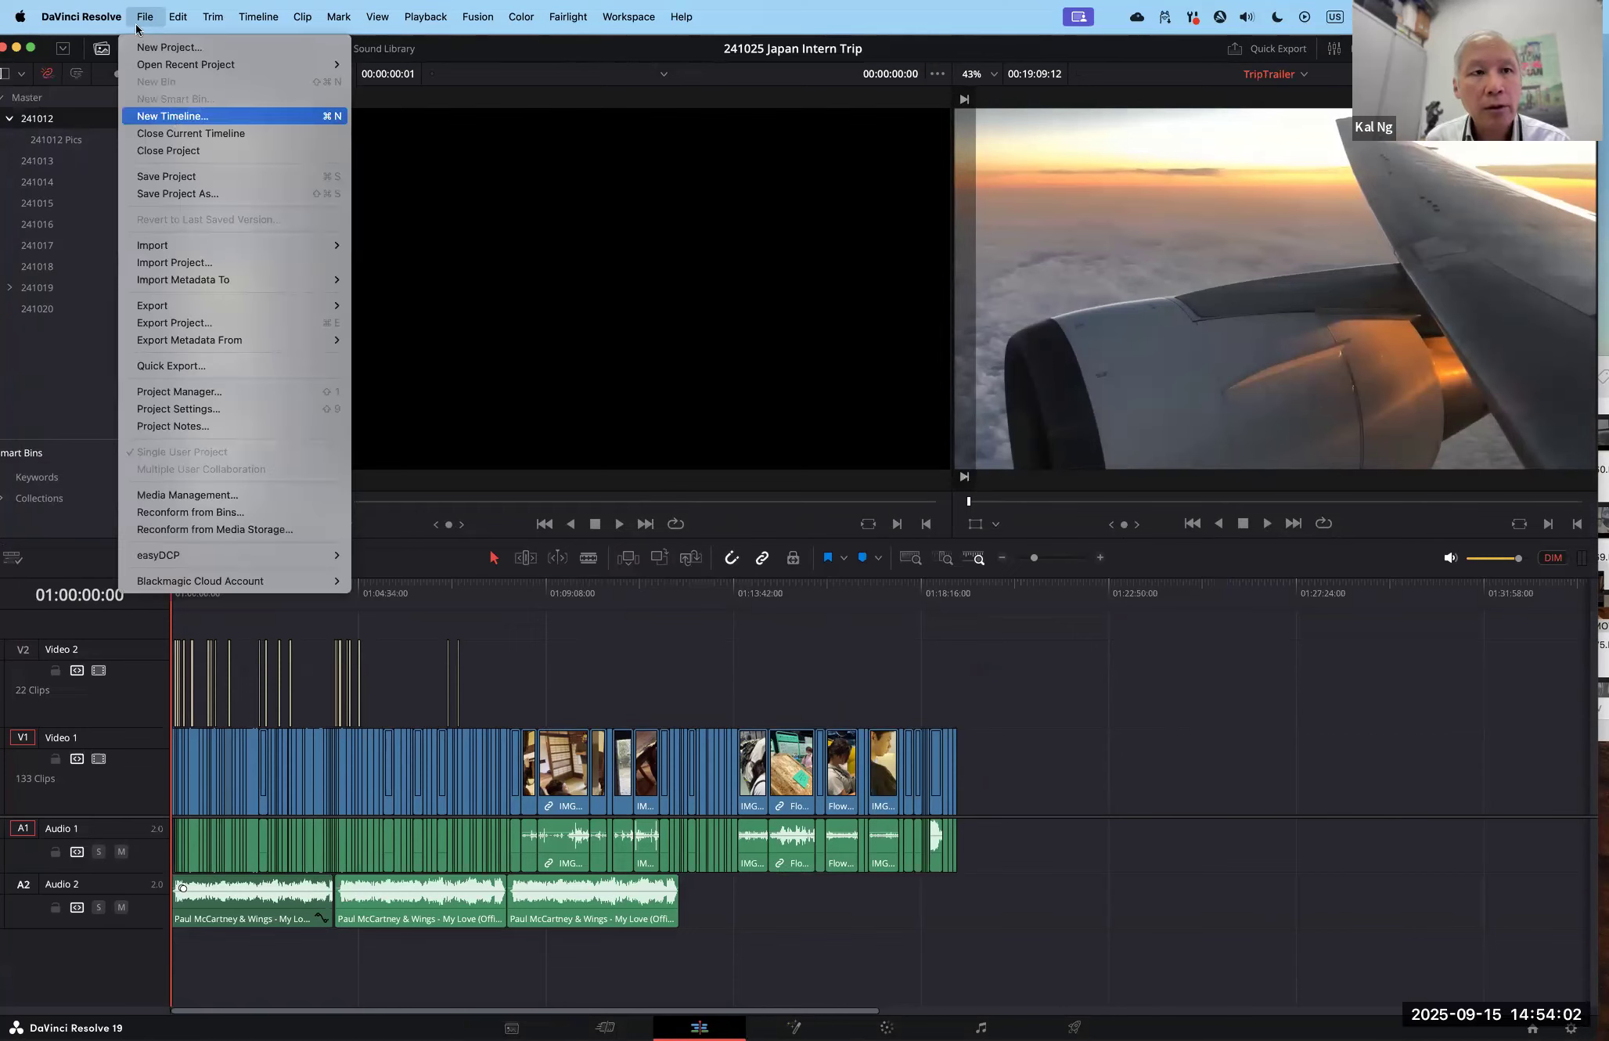
left_click(142, 17)
left_click(141, 17)
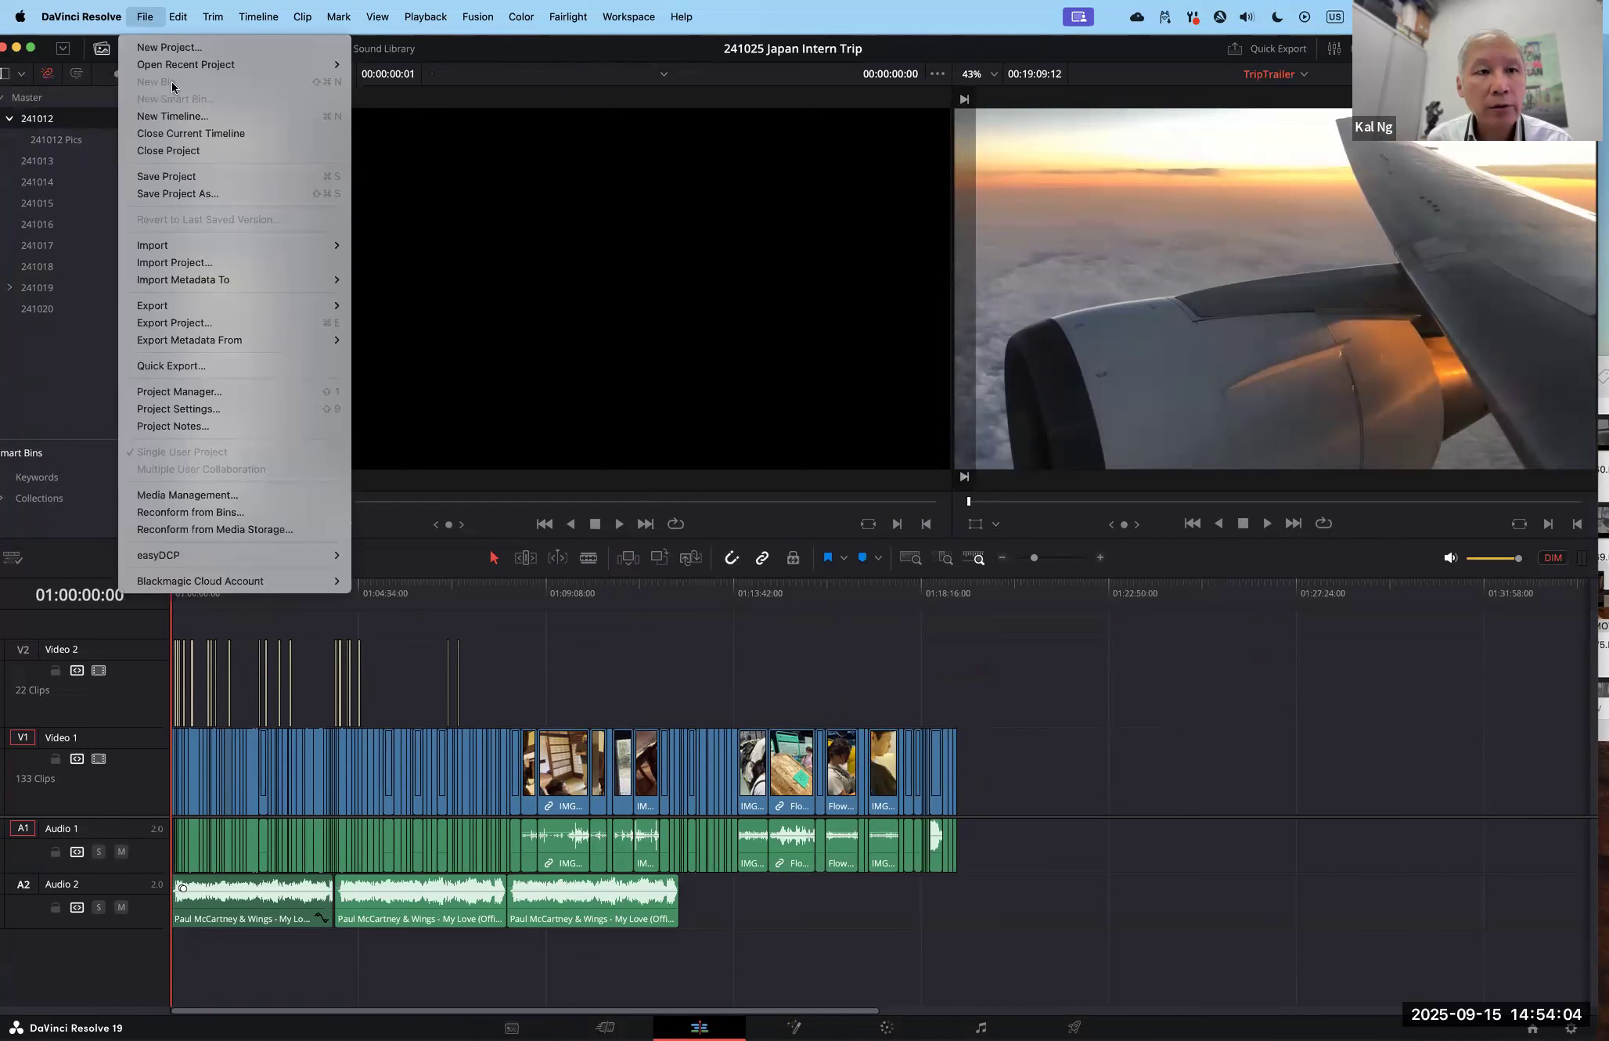
left_click(172, 118)
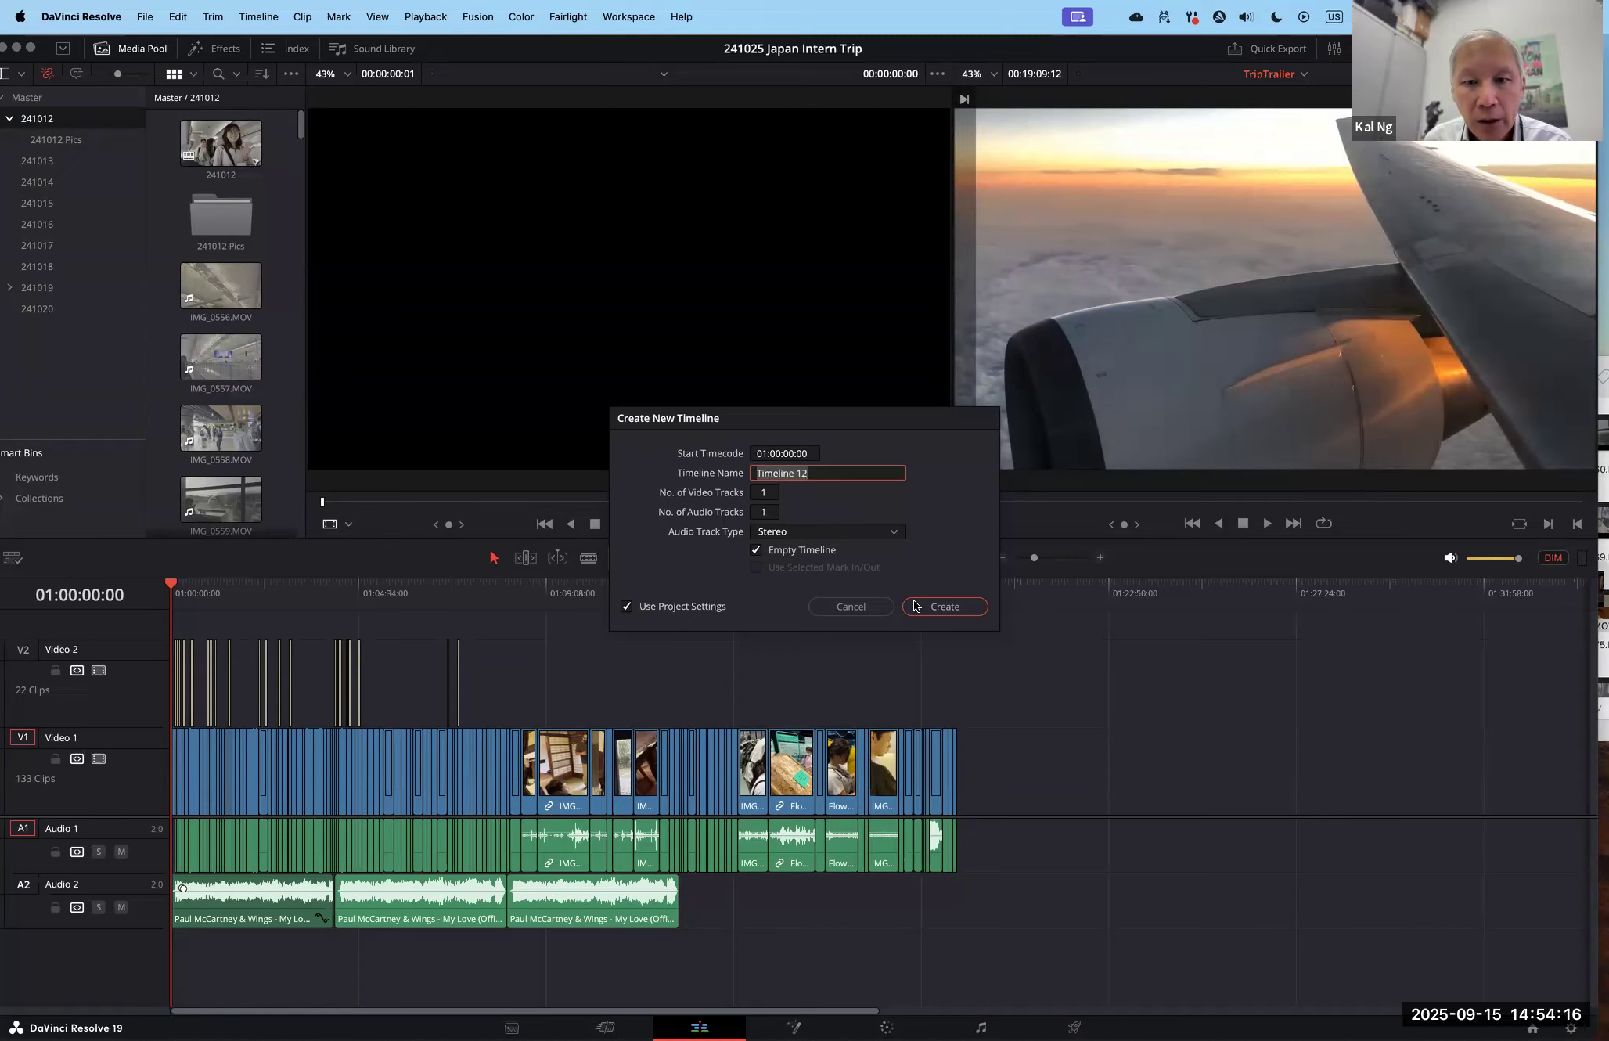
left_click(939, 609)
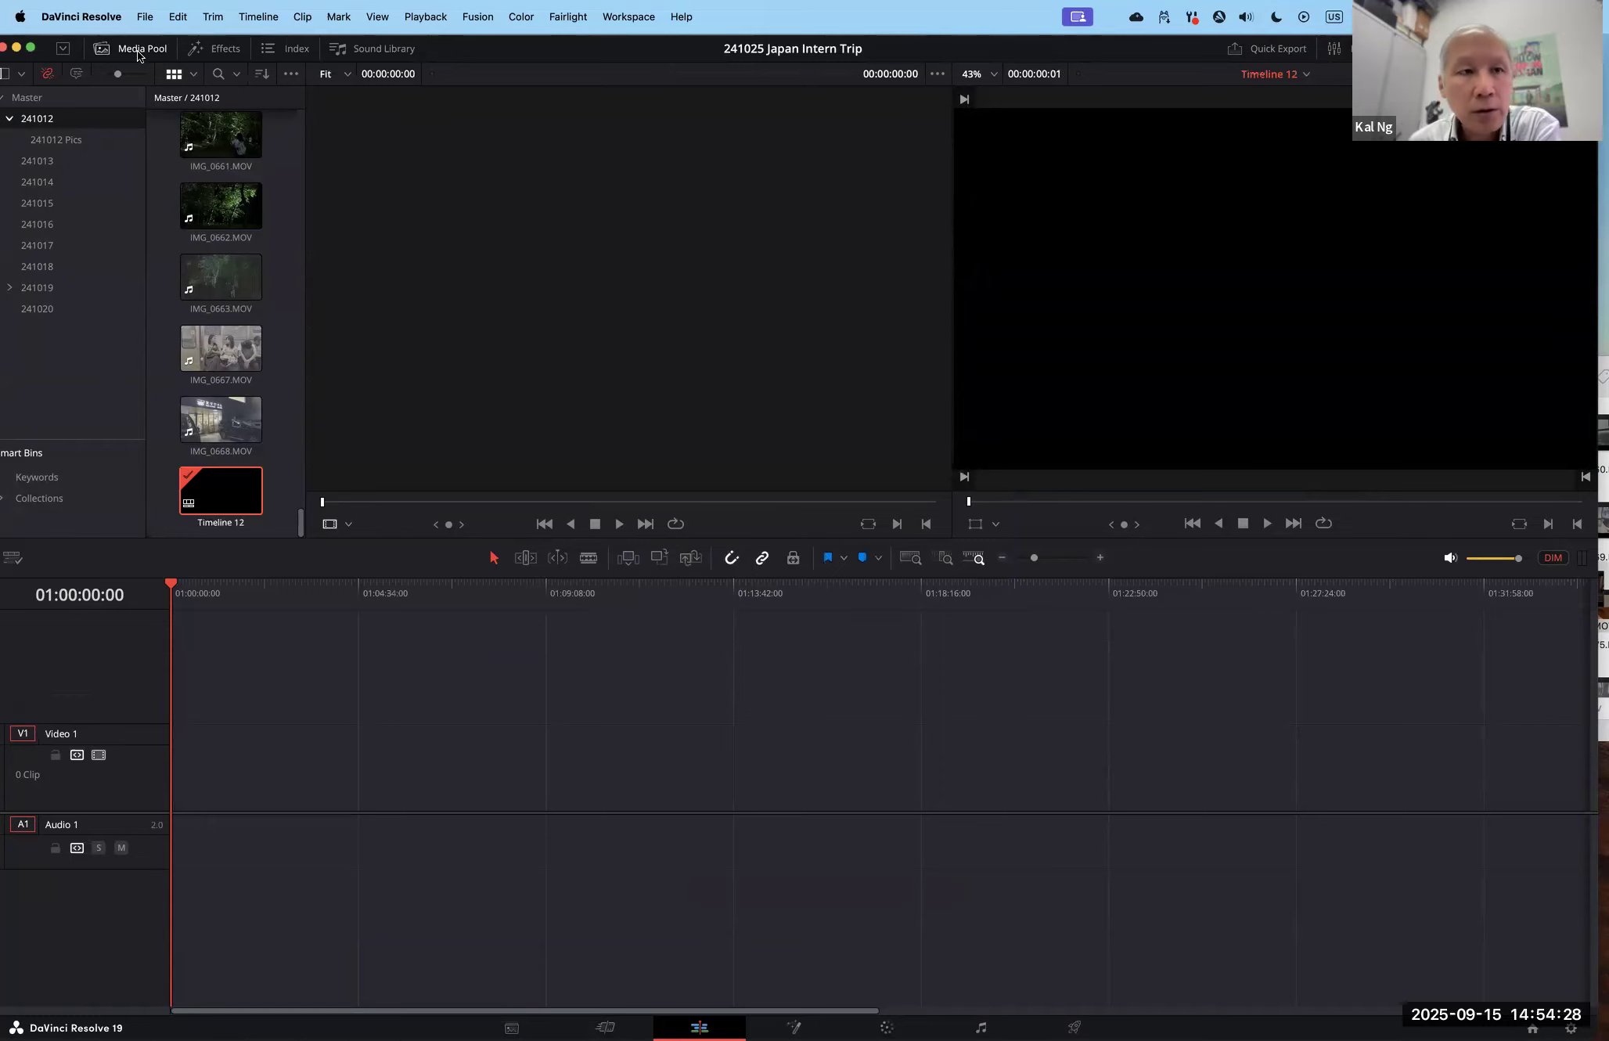
Step: Toggle the Media Pool off and on, enlarge it to show three columns of clips, and open the 241013 bin
left_click(137, 51)
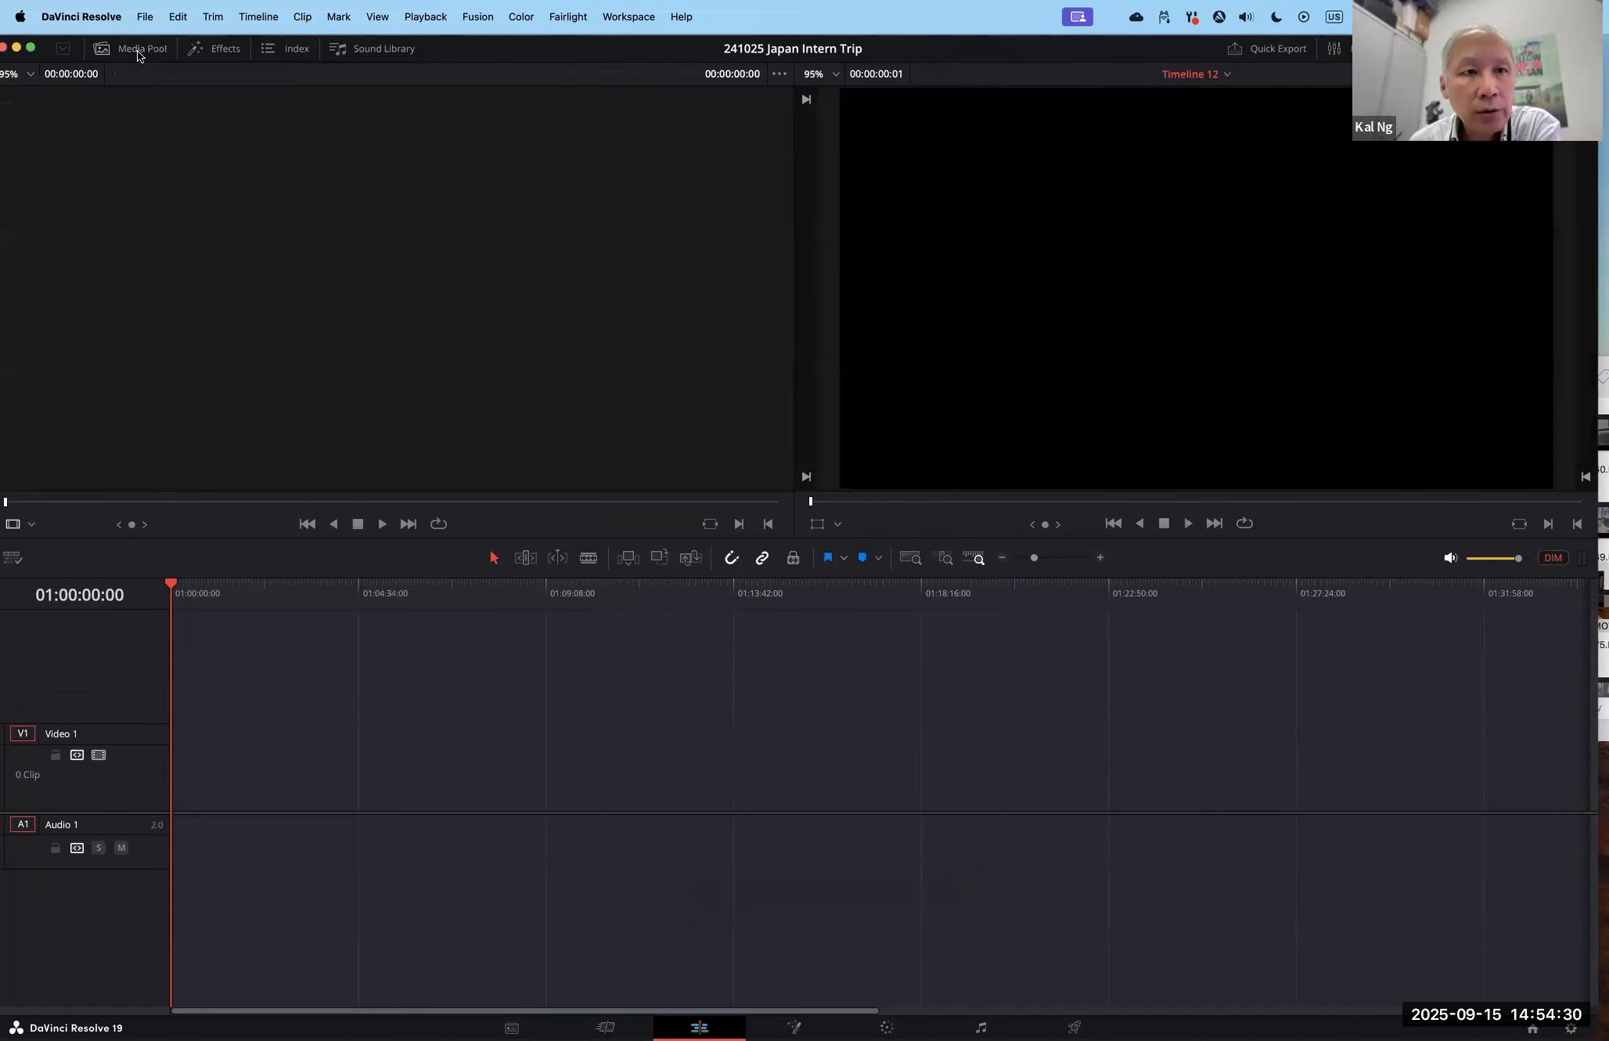
left_click(137, 52)
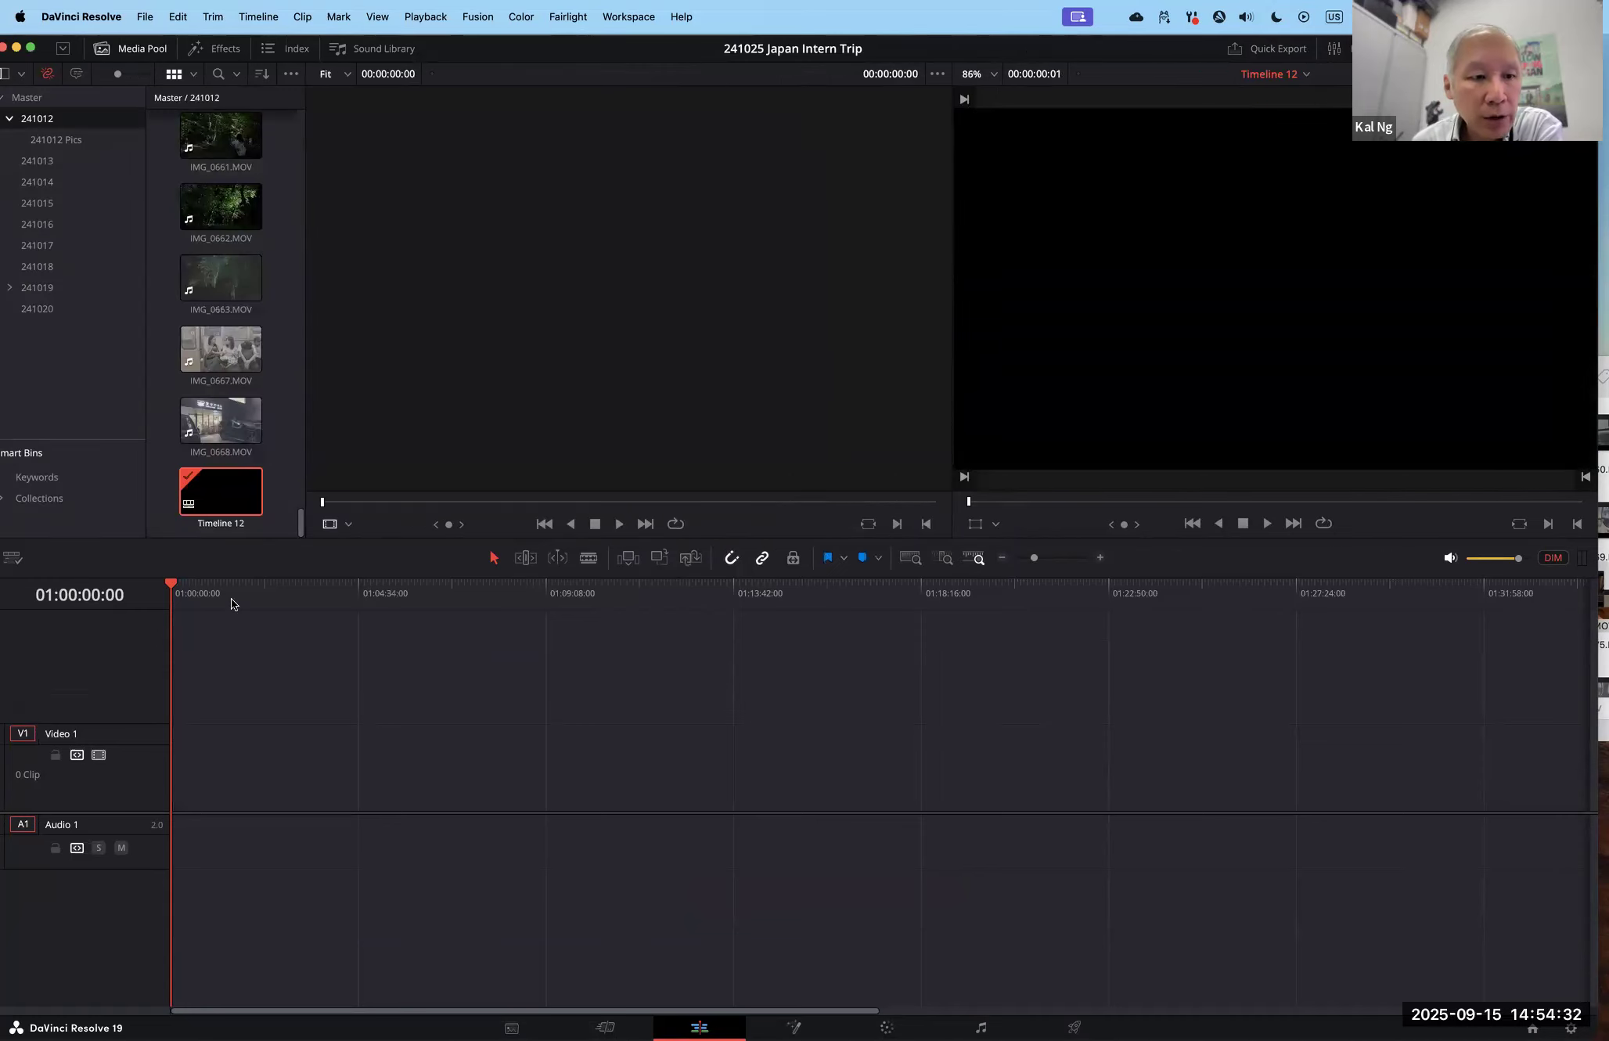
left_click_drag(270, 538, 266, 602)
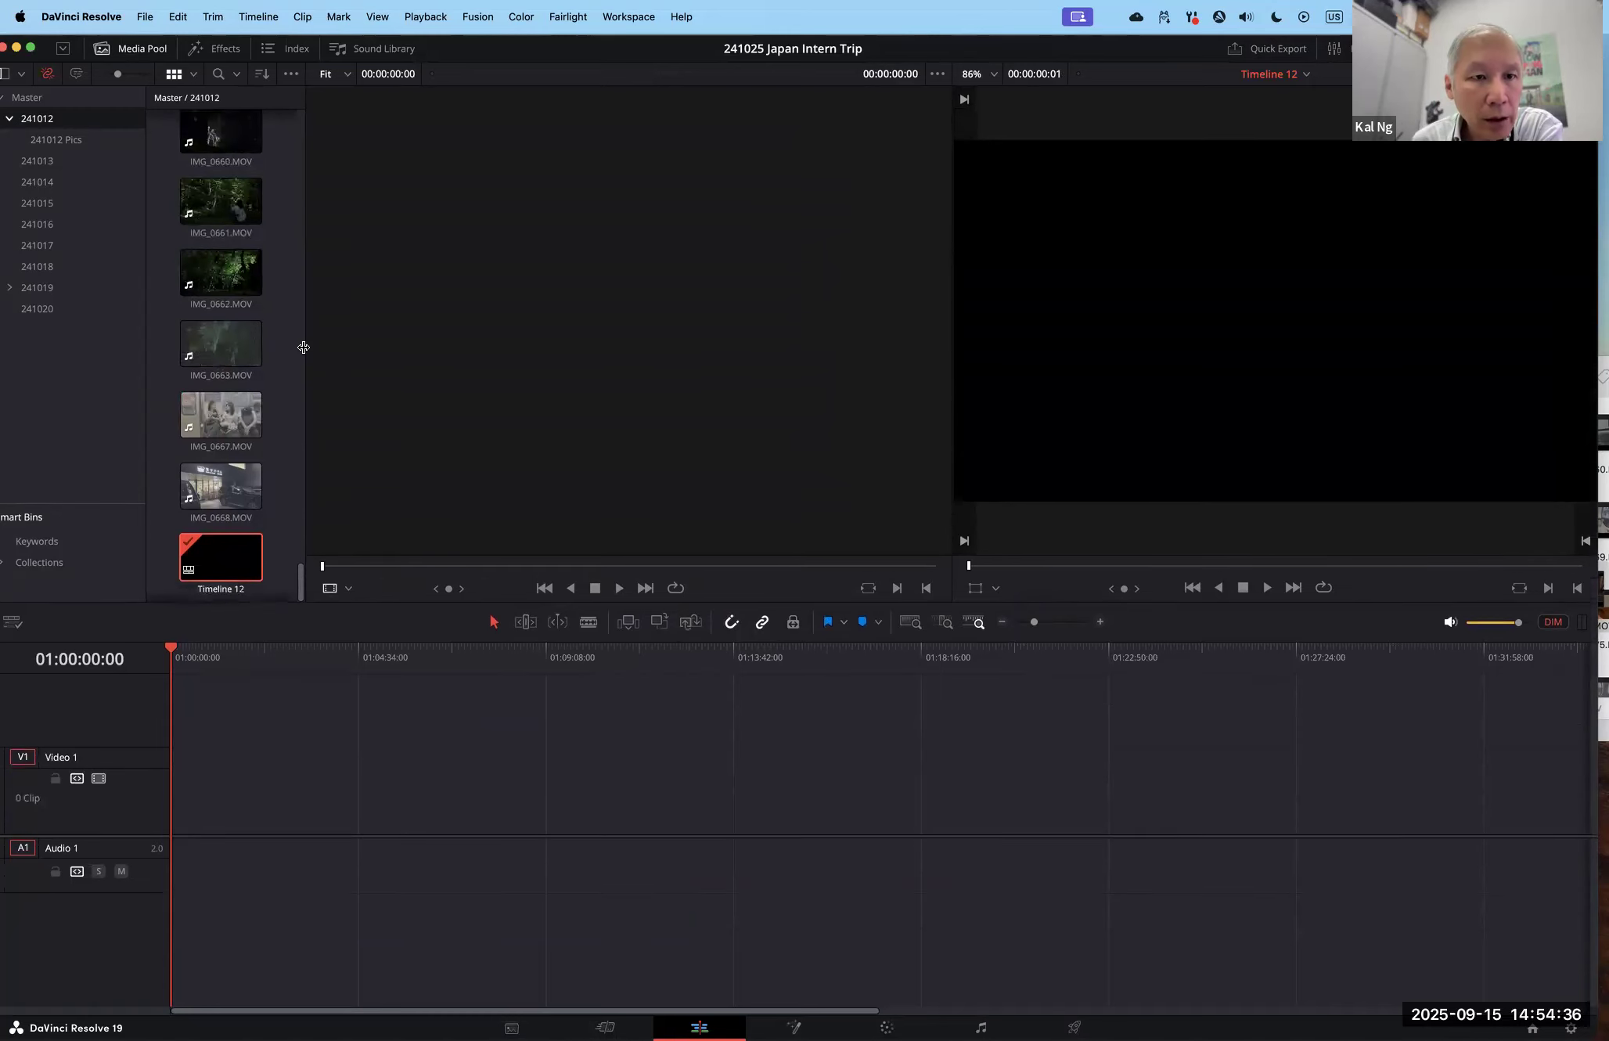
left_click_drag(305, 351, 475, 346)
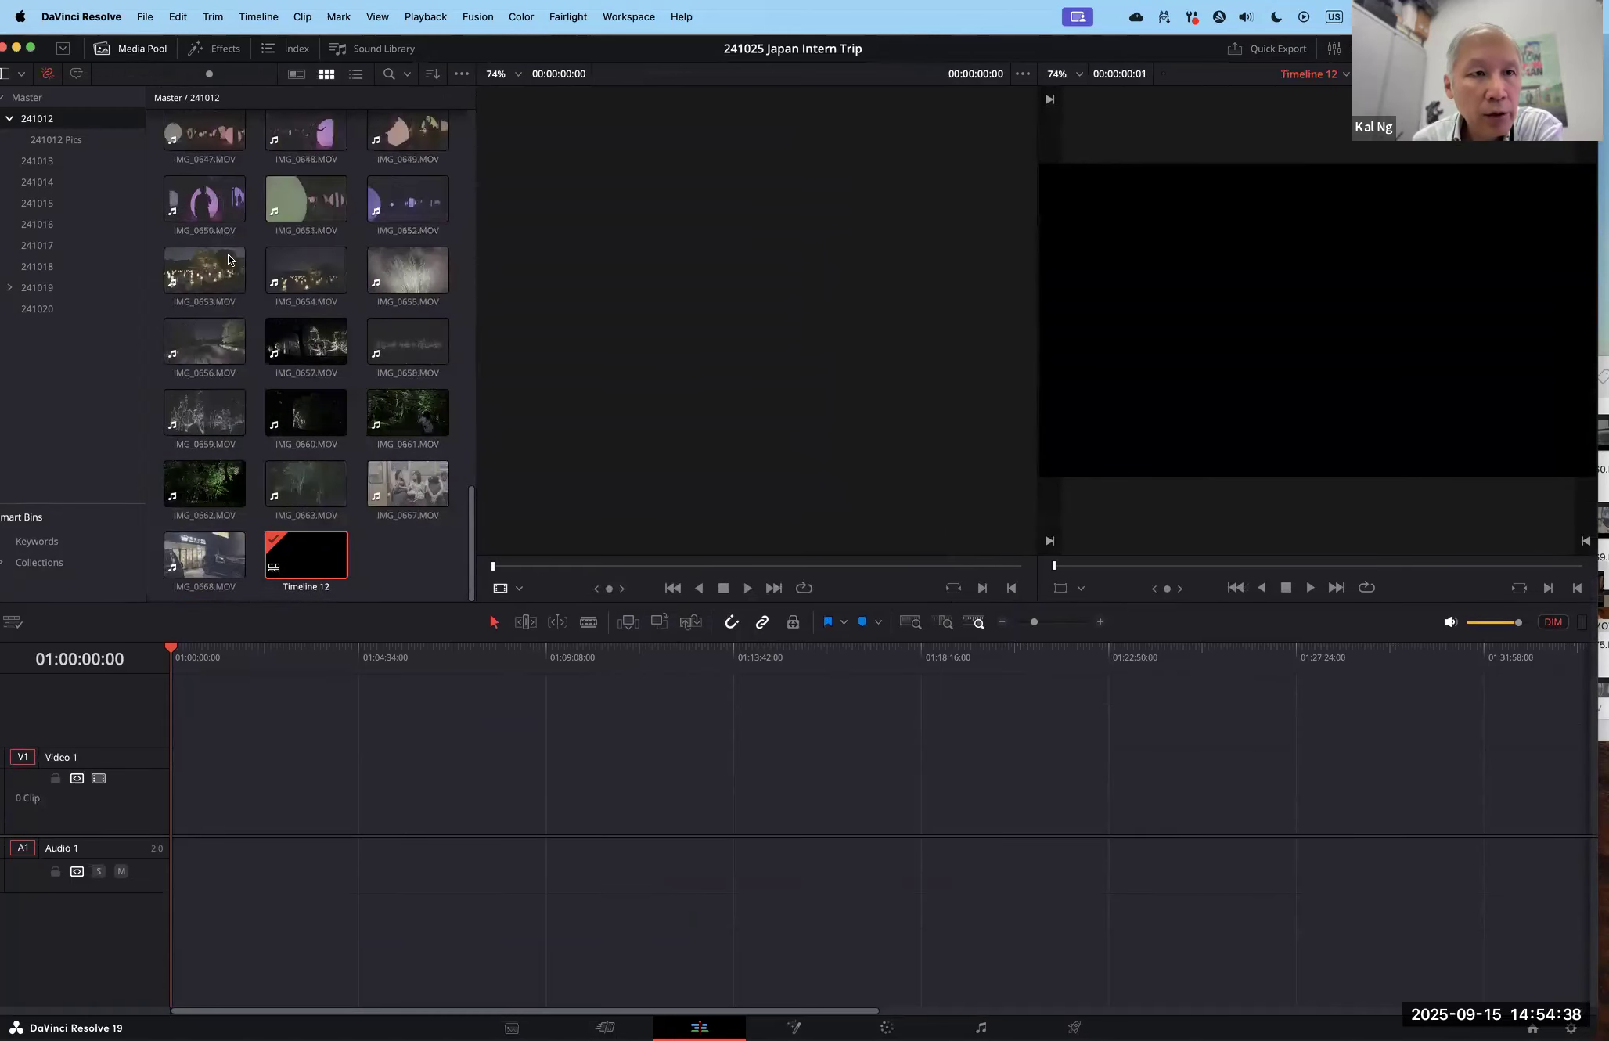
left_click(47, 160)
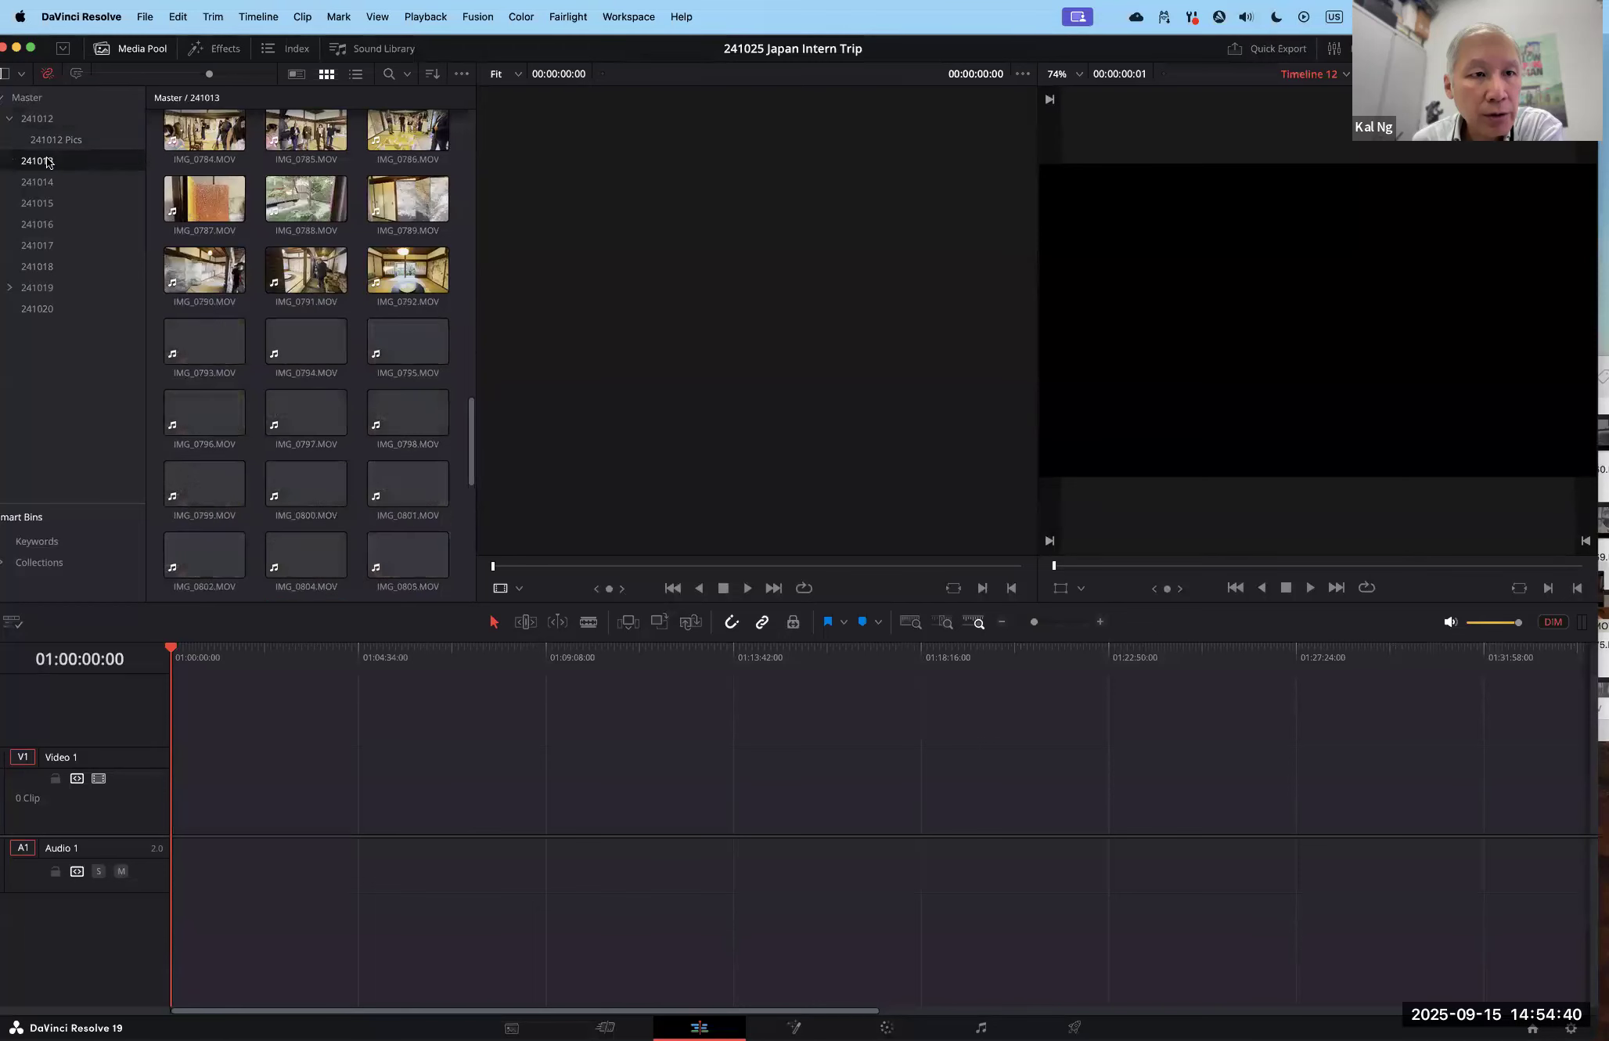
Step: View the clips in the 241014 and 241015 bins and return to the first clips of the 241012 bin
left_click(50, 185)
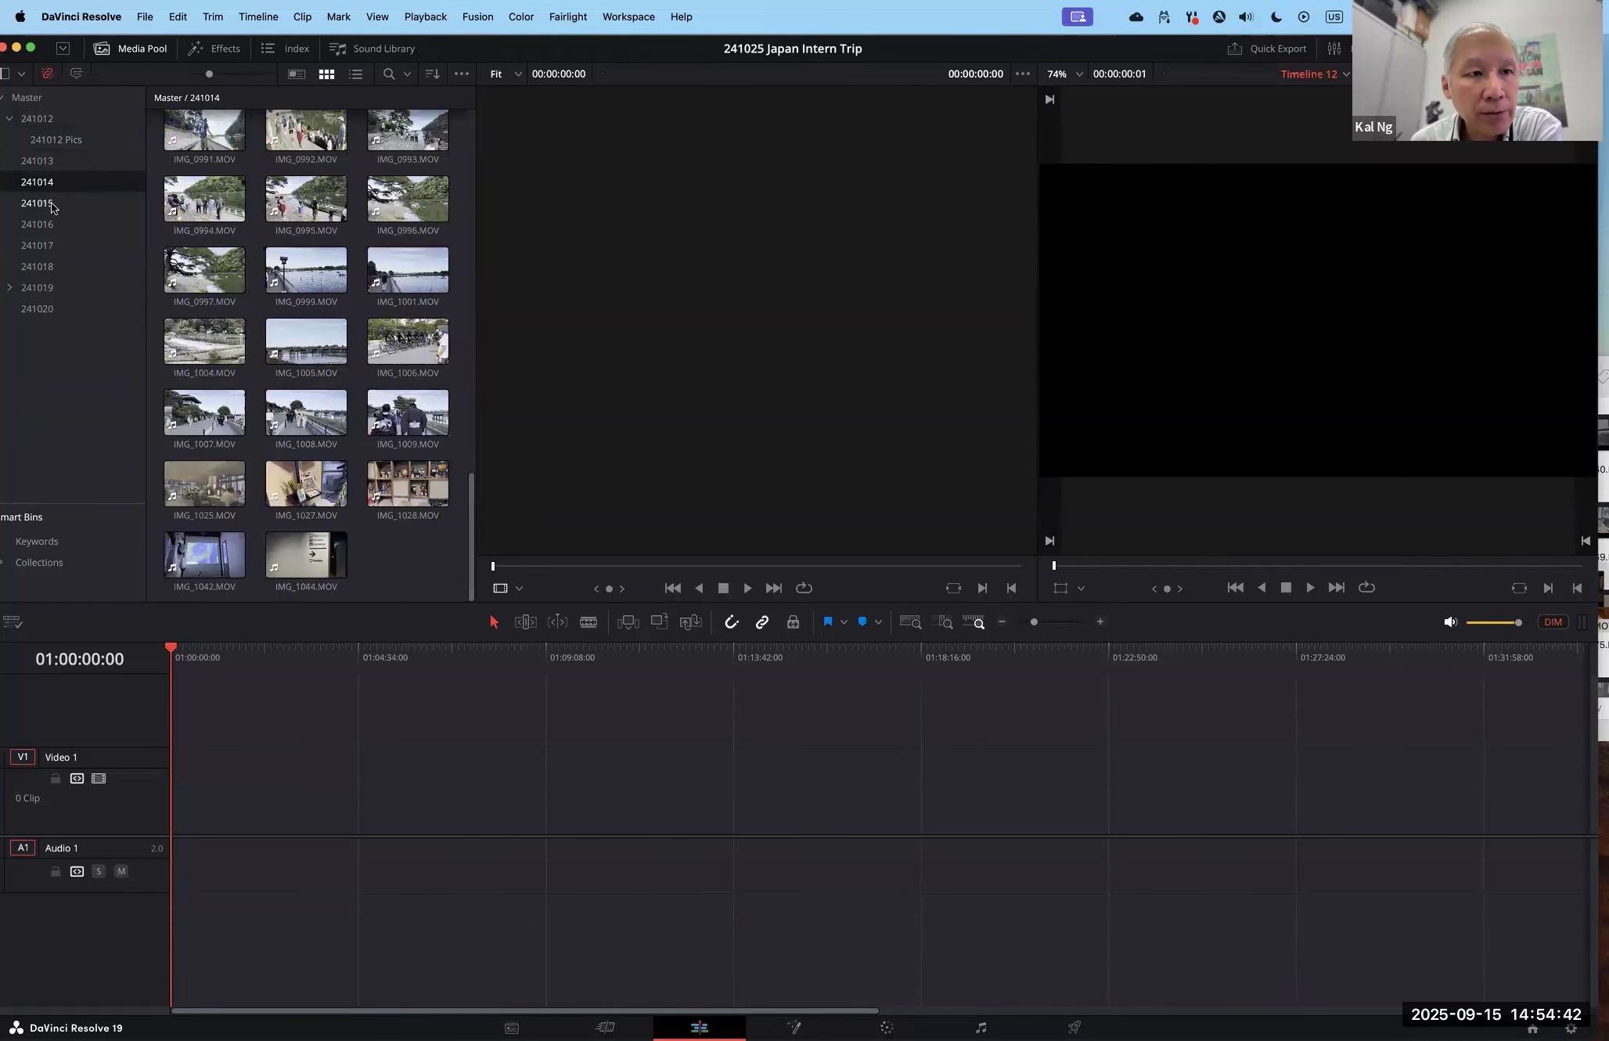
left_click(45, 203)
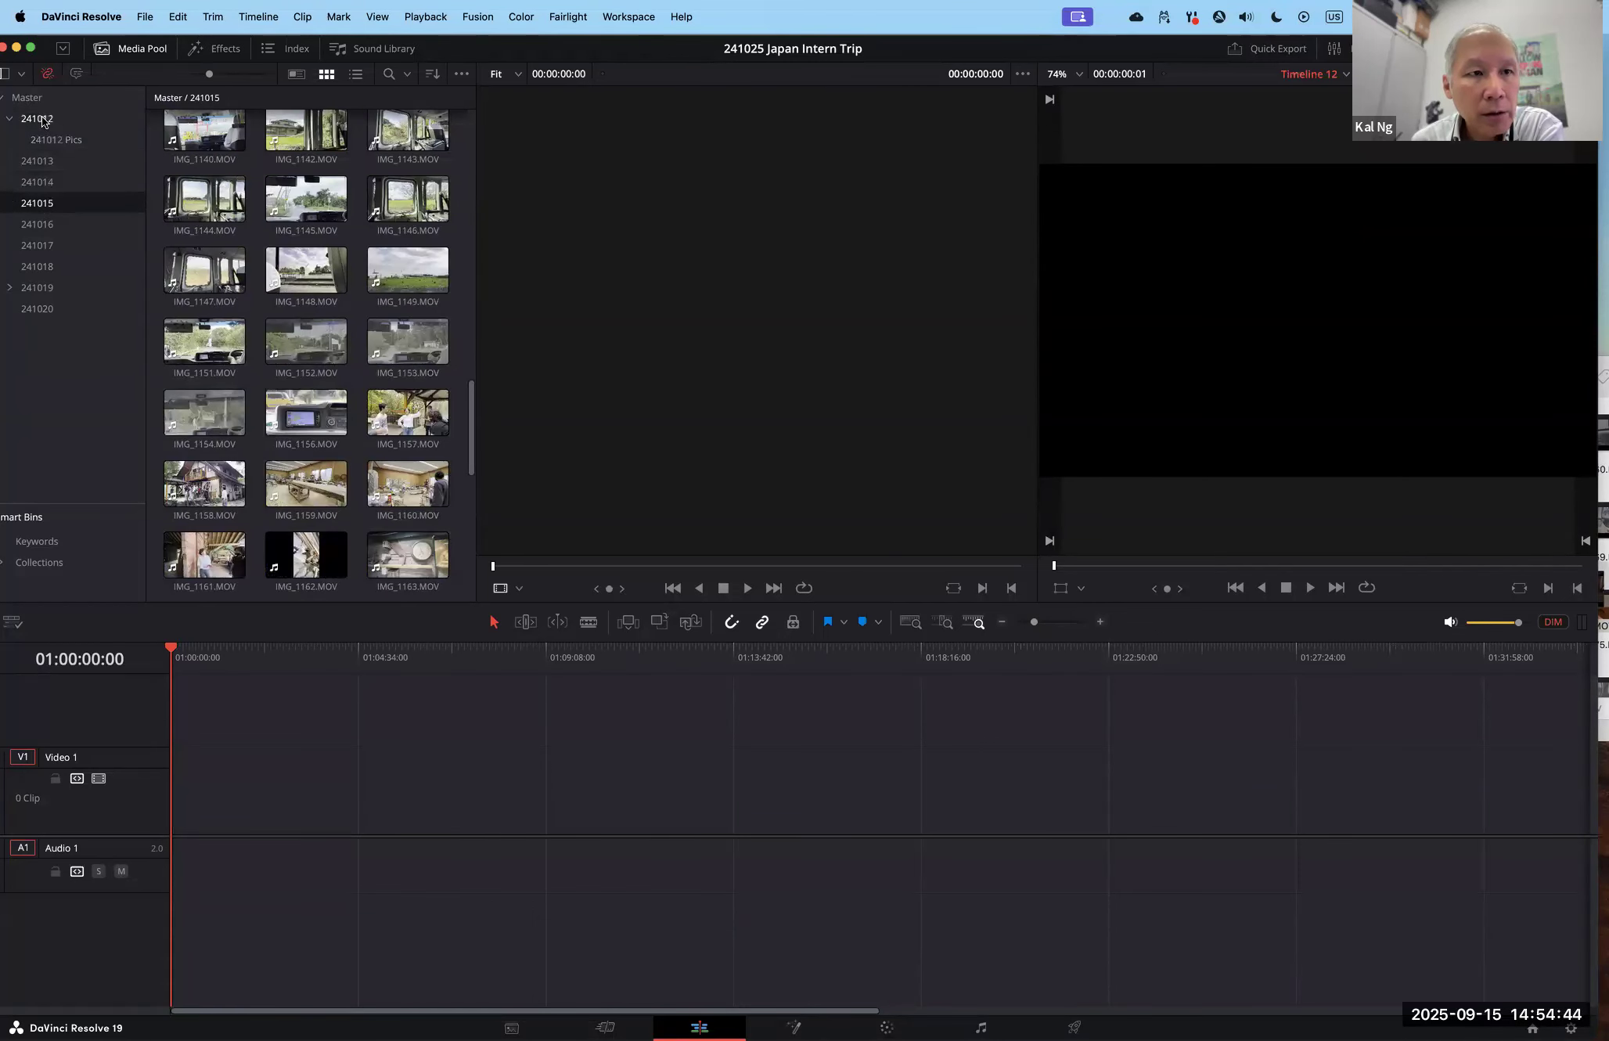
left_click(43, 120)
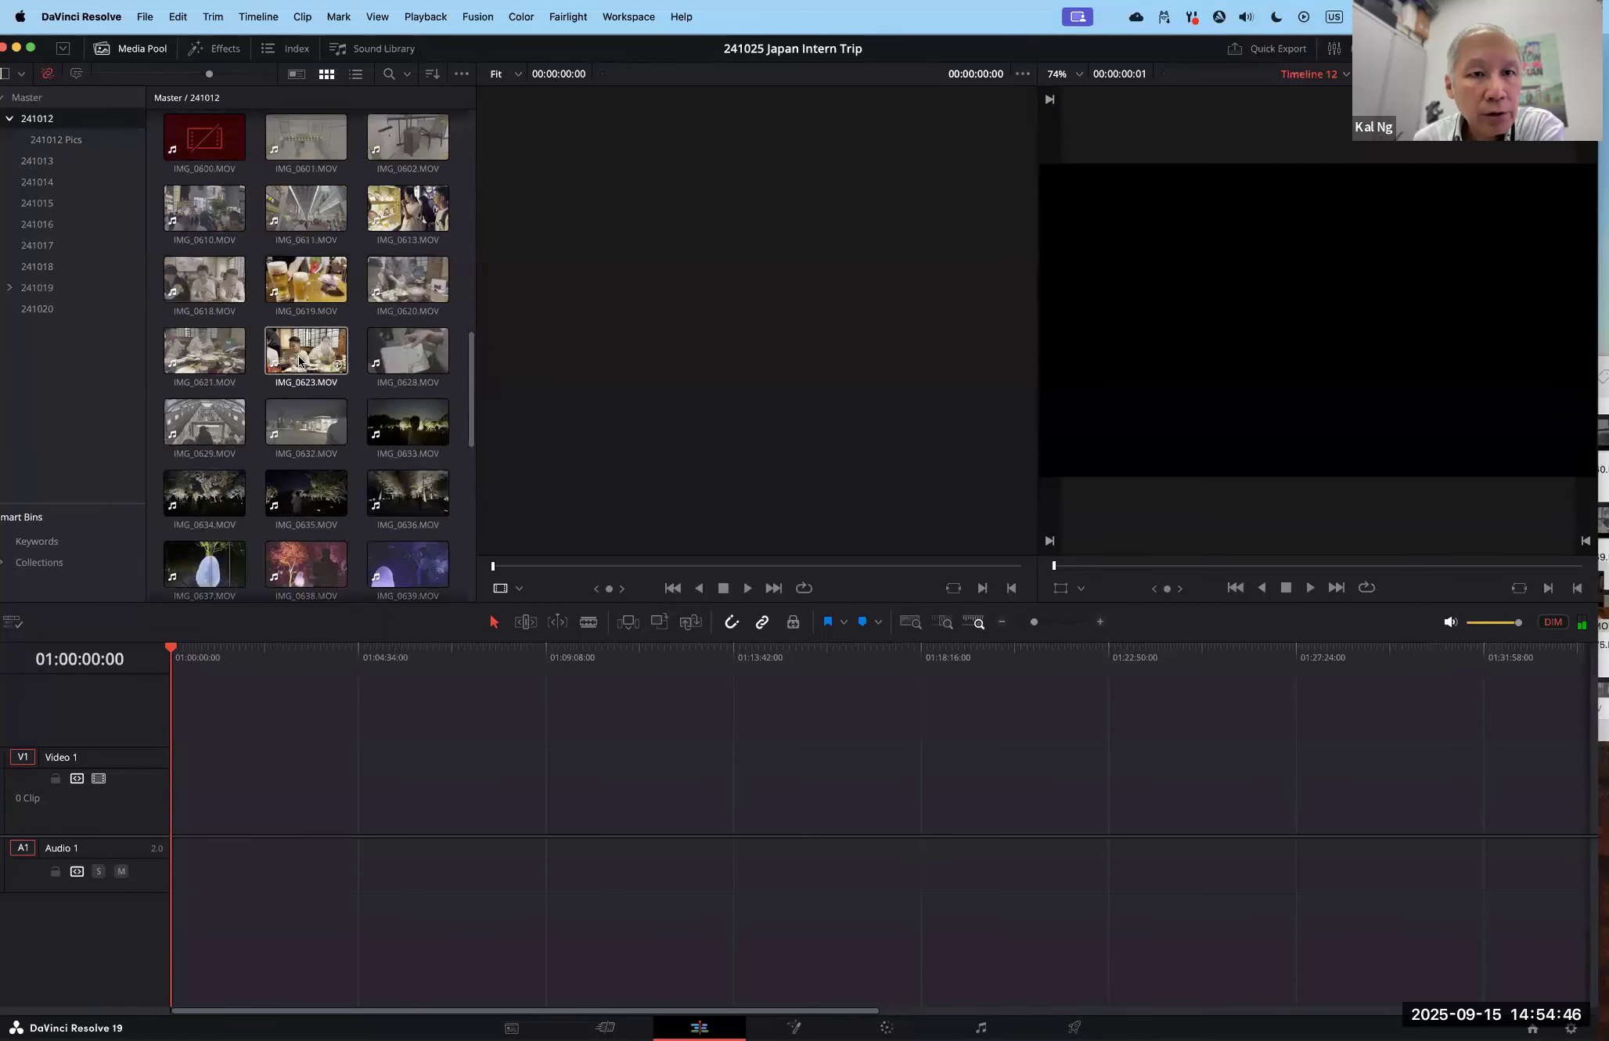
scroll(300, 361, "up", 10)
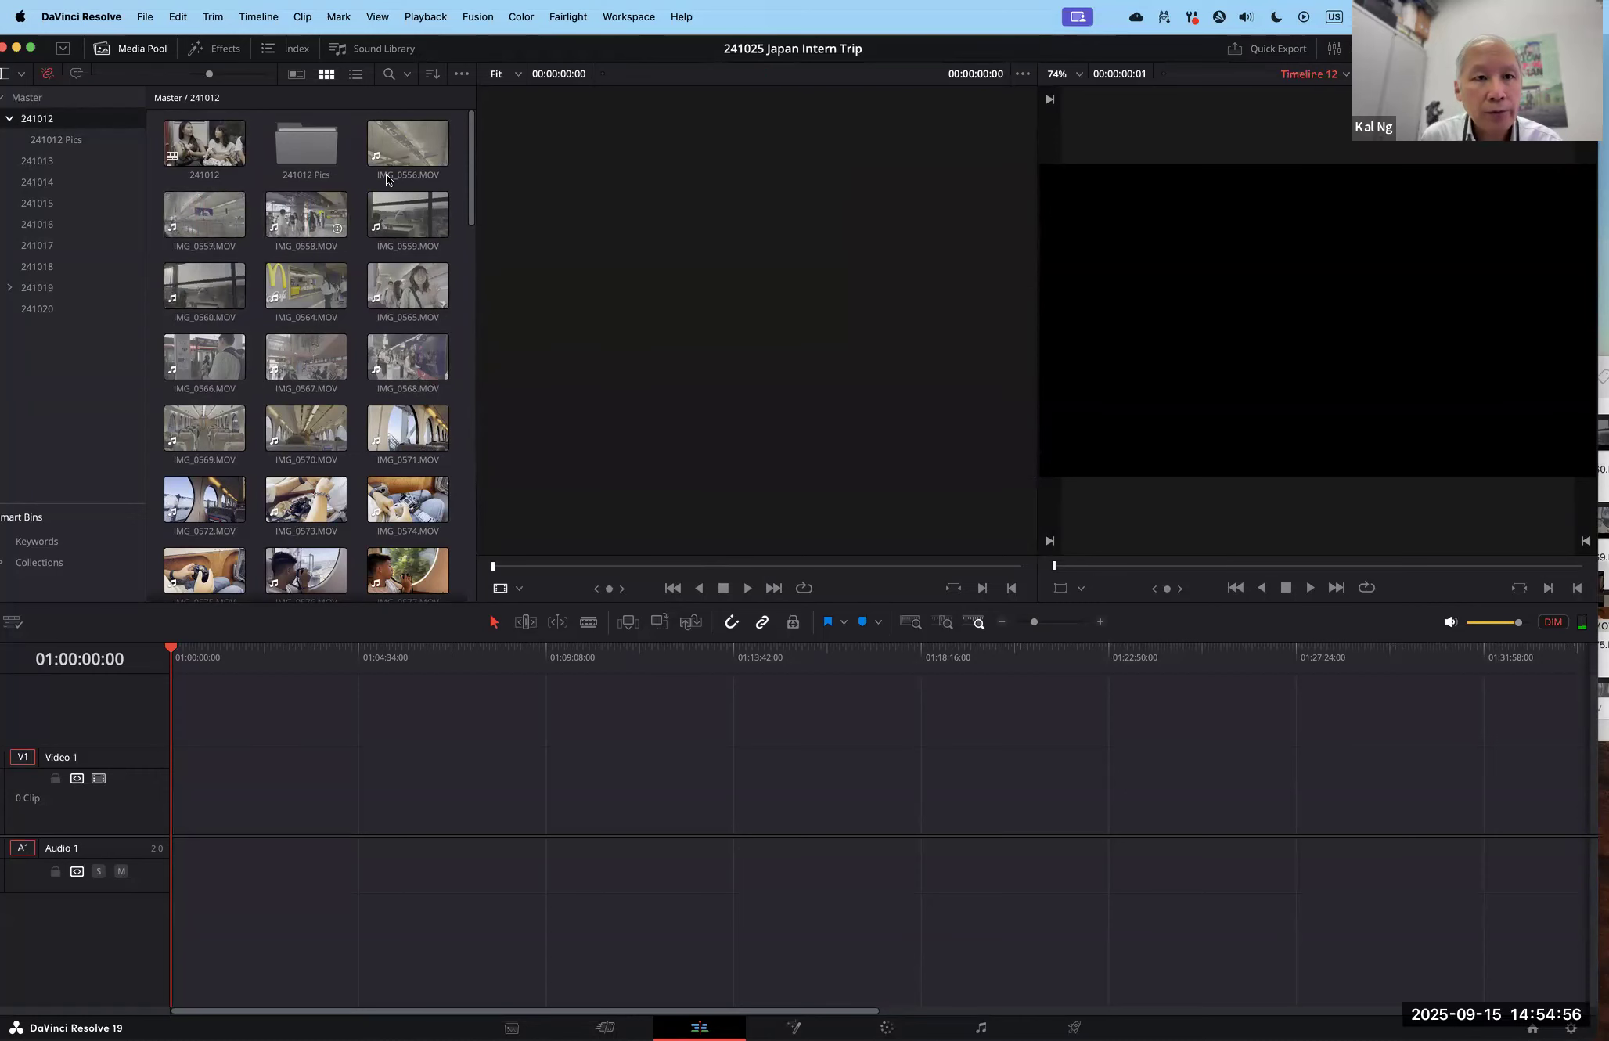
Step: Place all clips of the 241012 bin from IMG_0557.MOV onward at the start of the empty timeline's Video 1 and Audio 1 tracks
left_click(197, 225)
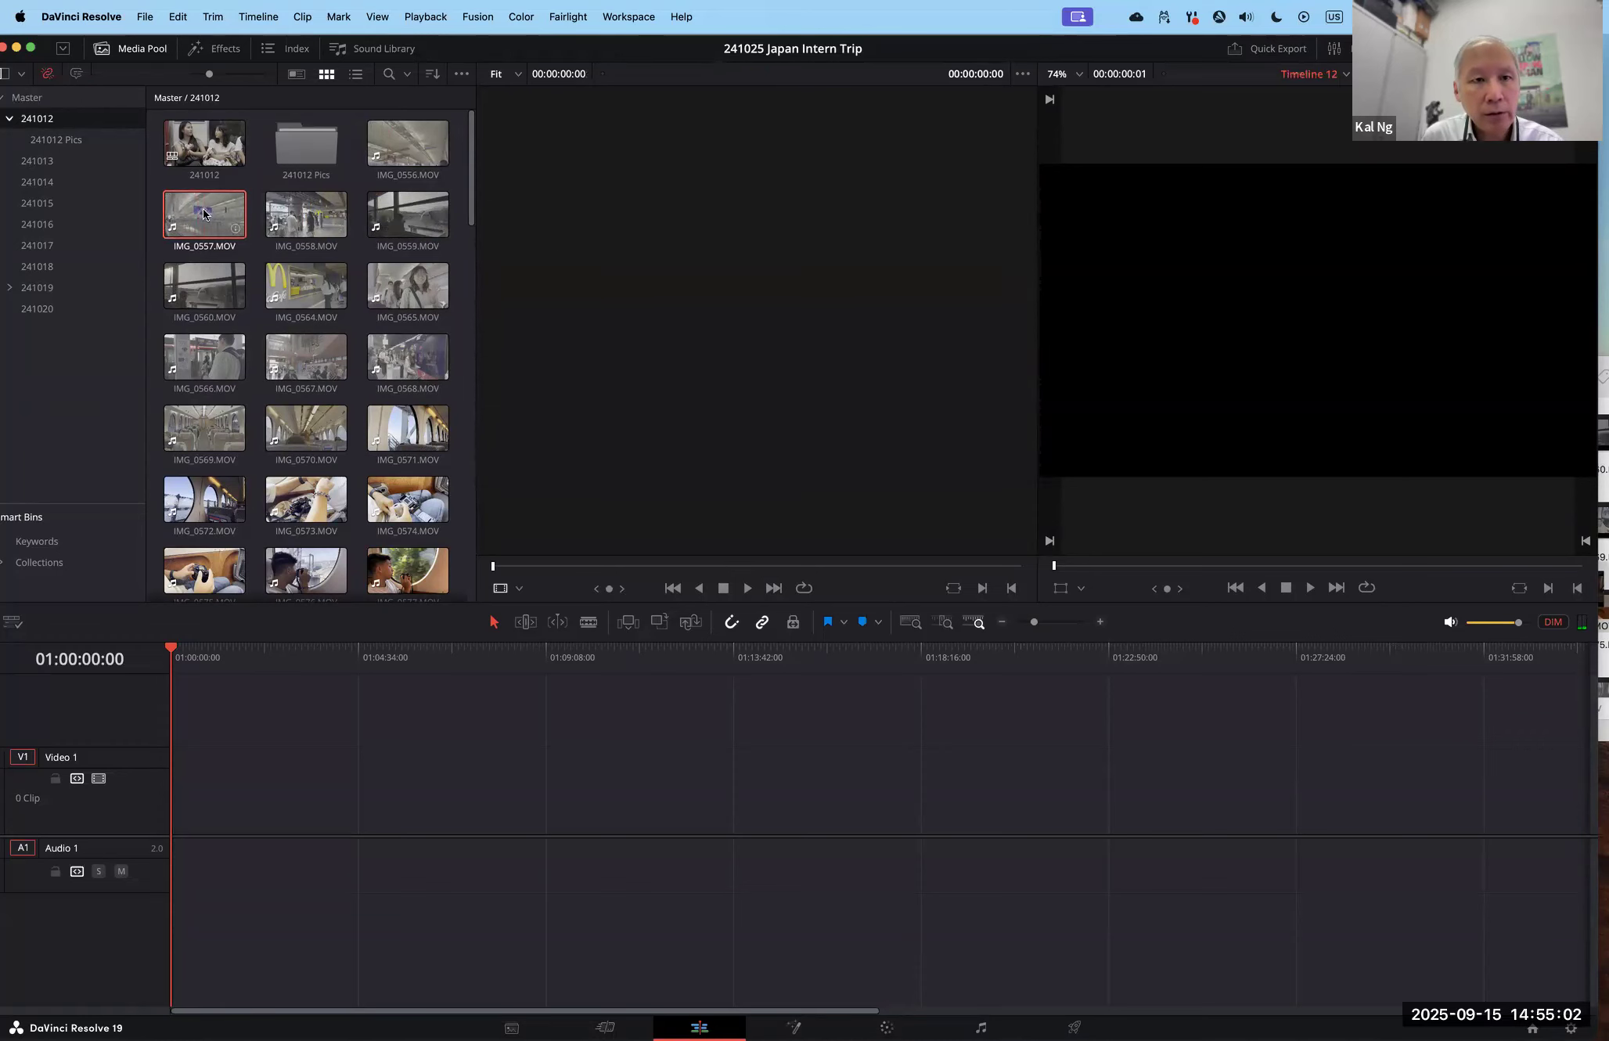
left_click(394, 227, "shift")
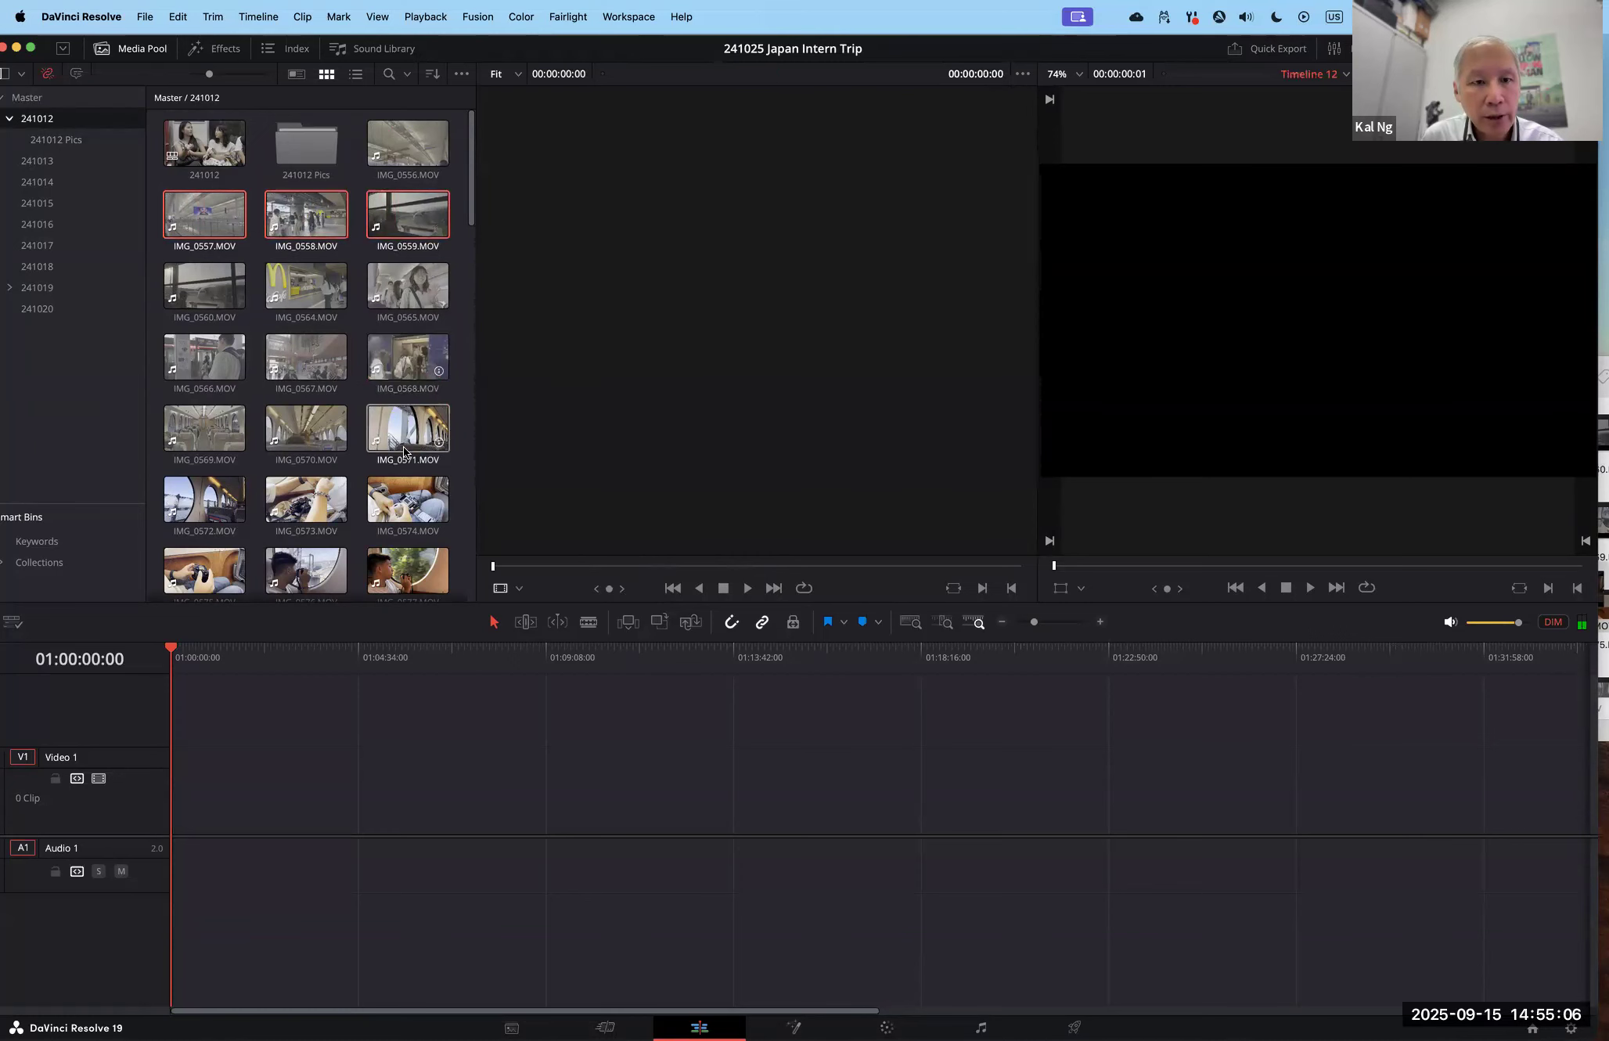
left_click(393, 575, "shift")
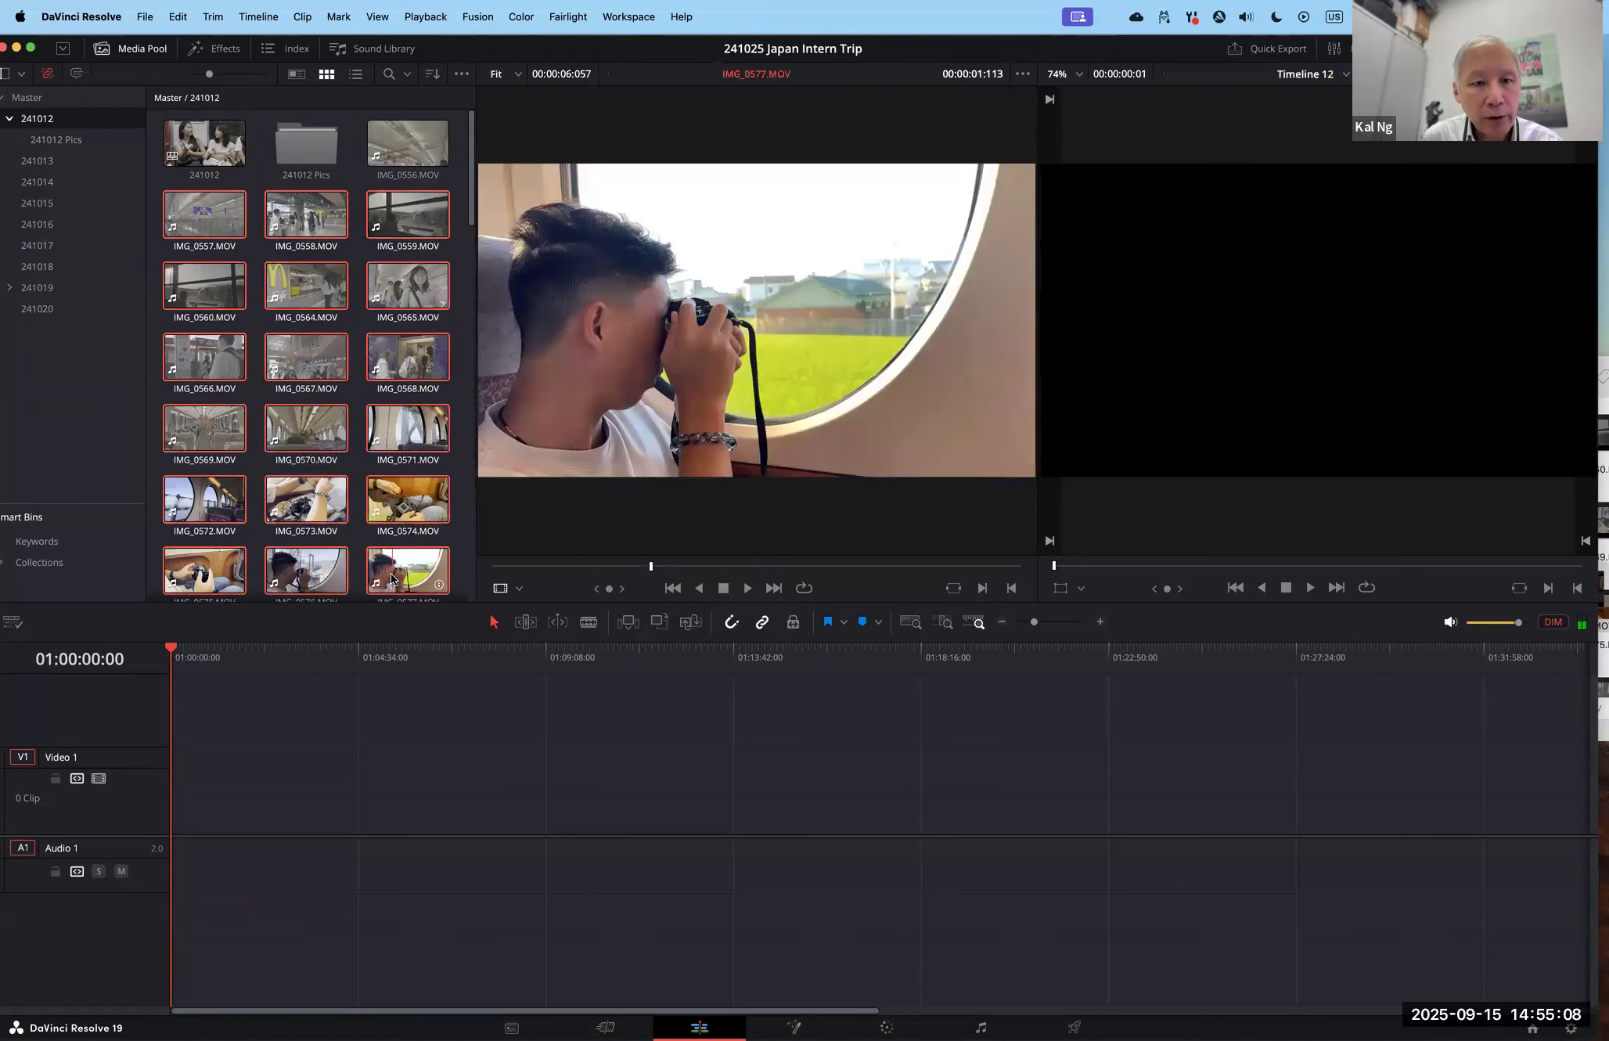
scroll(393, 575, "down", 15)
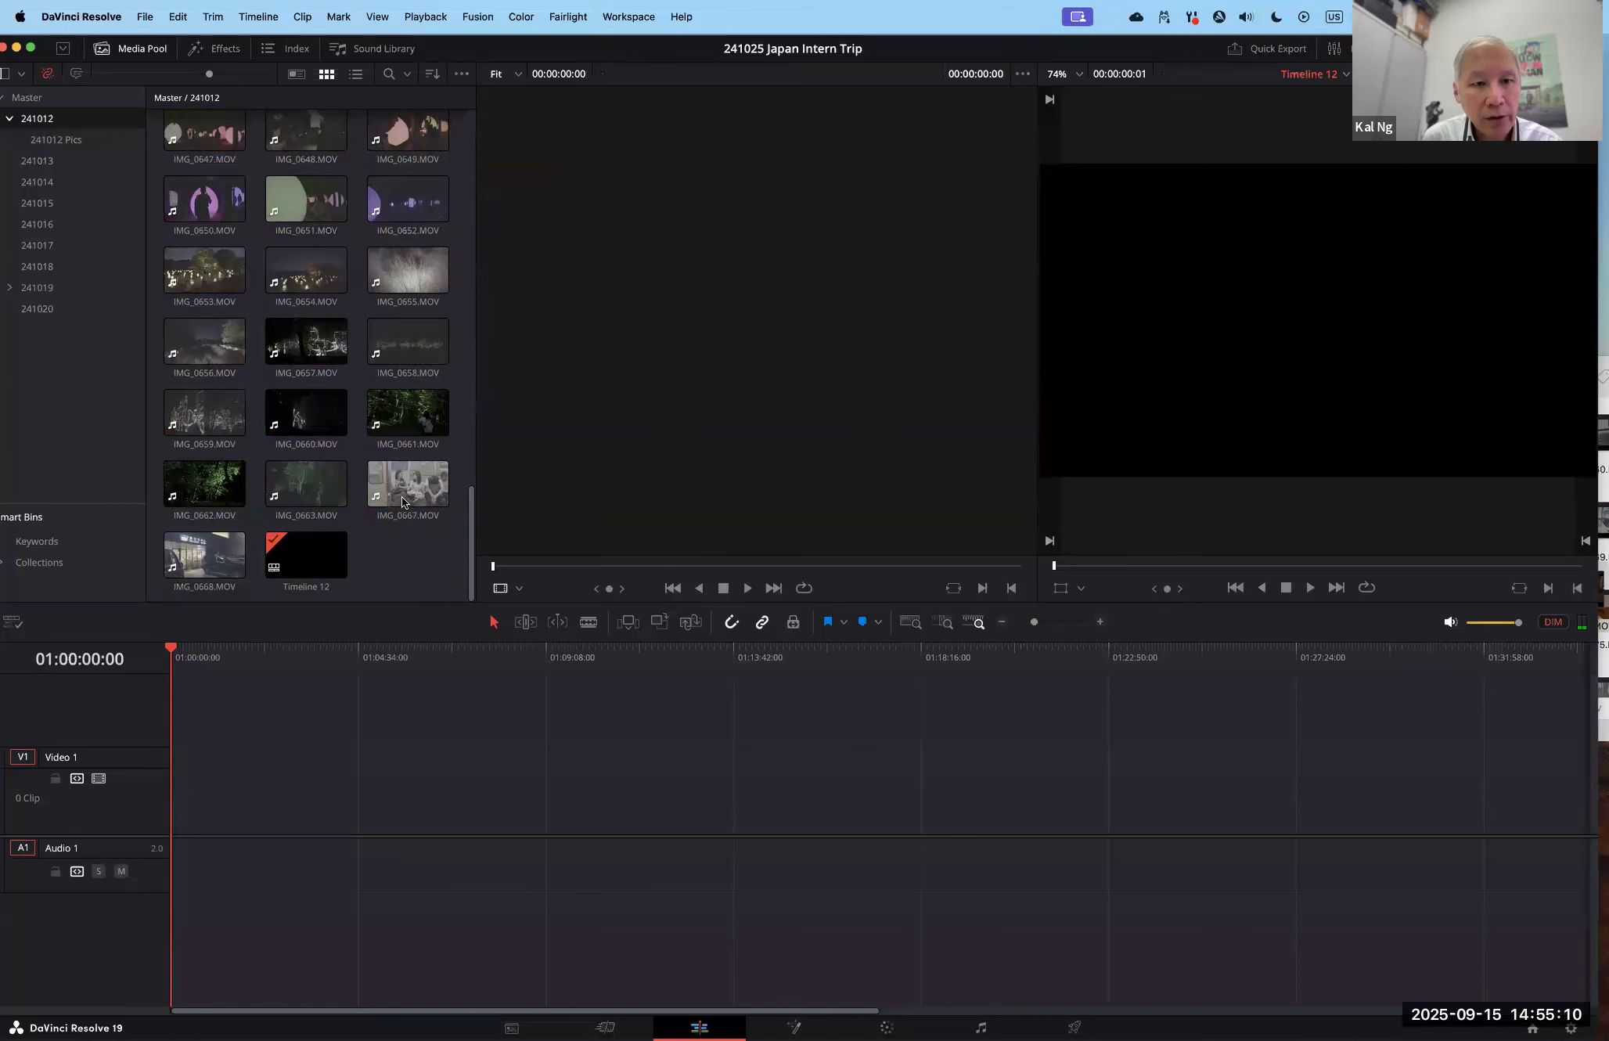
scroll(392, 489, "up", 20)
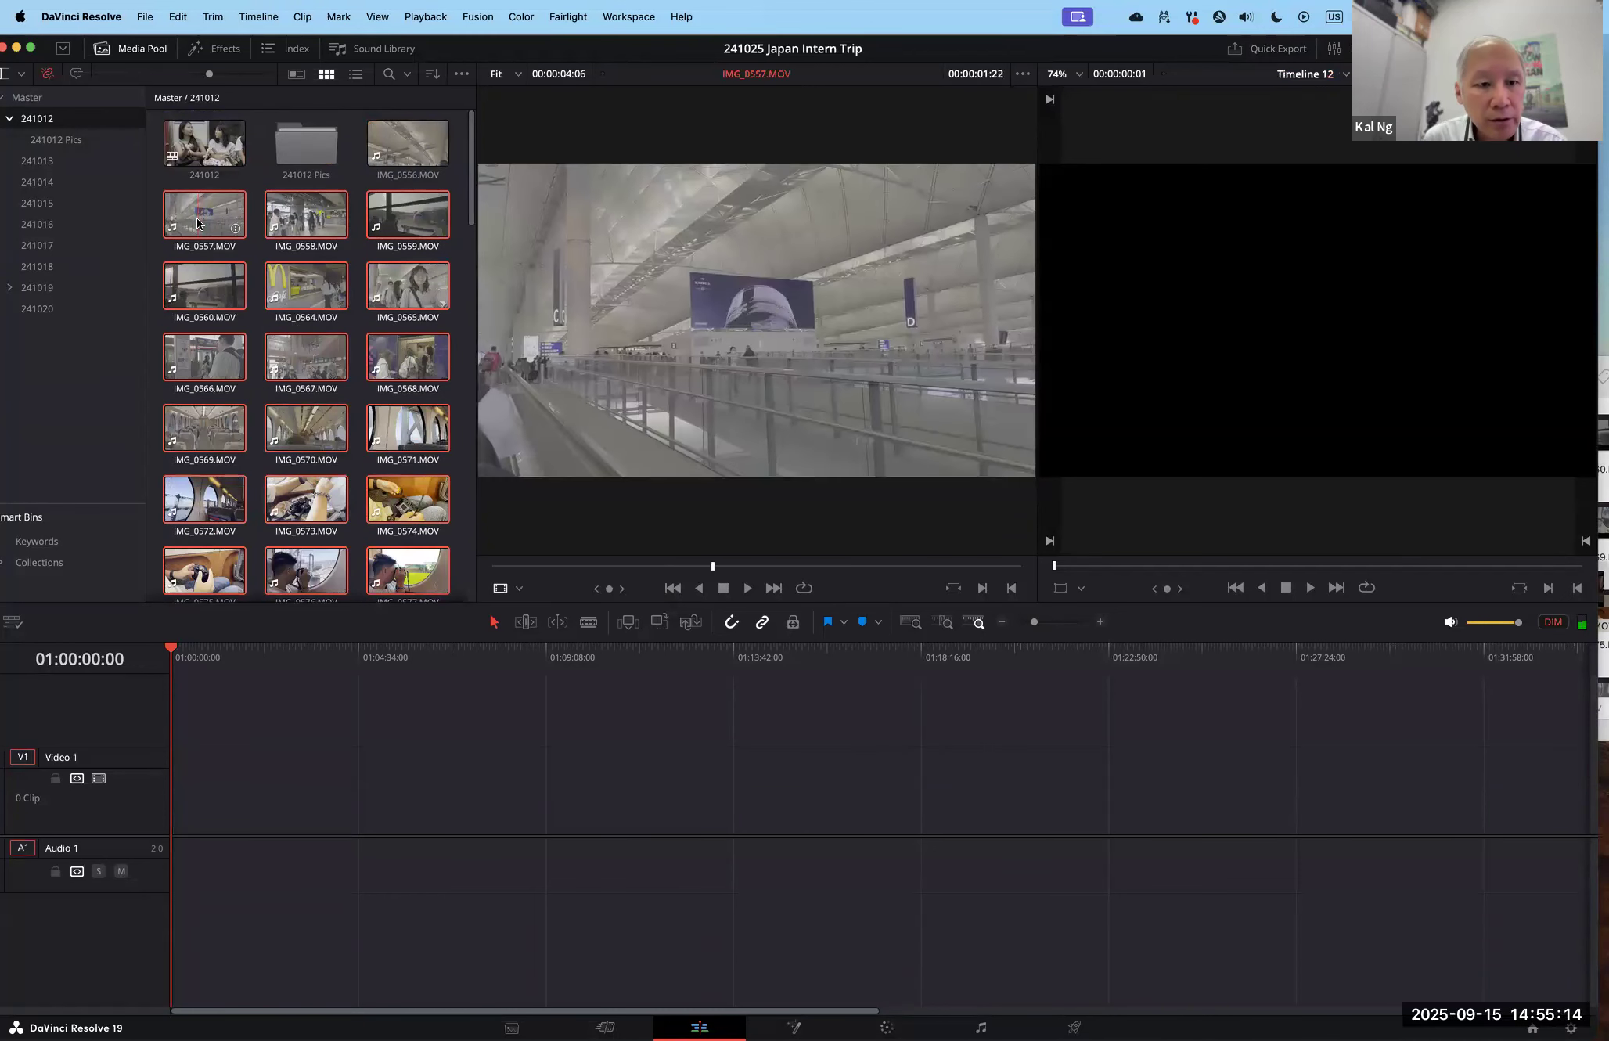
left_click_drag(243, 438, 175, 806)
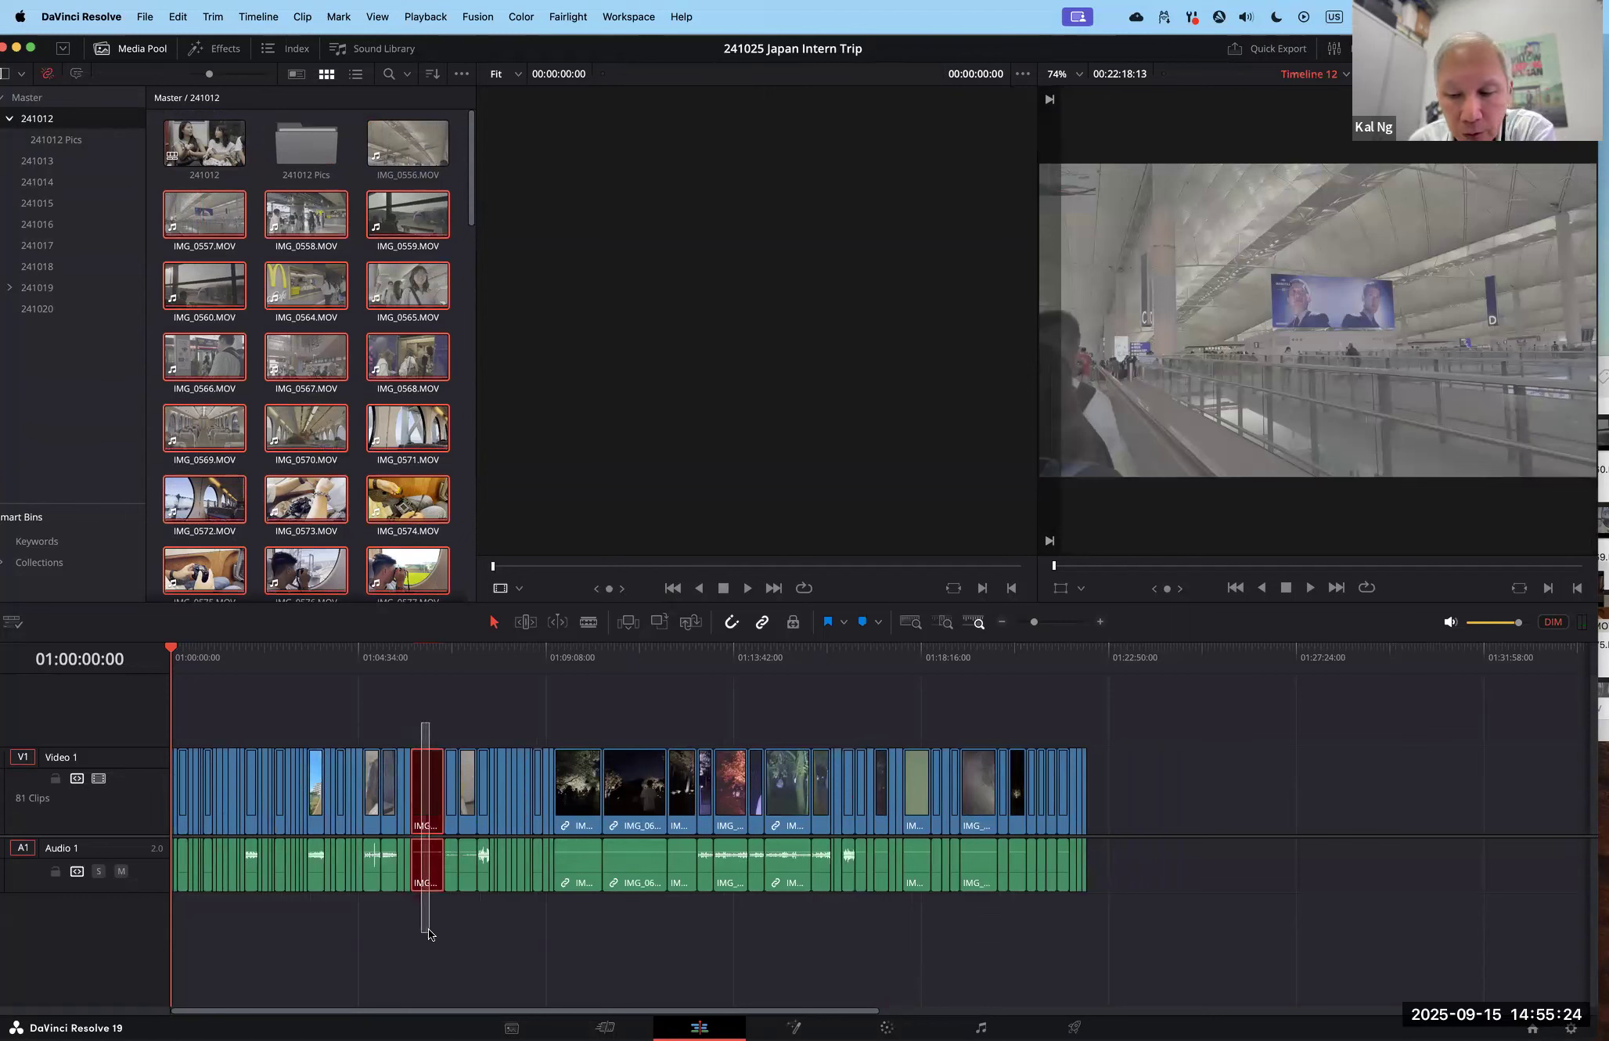
Step: Delete the red offline clip from the timeline, move all following clips earlier to close the gap, and clear the selection
key("BackSpace")
left_click_drag(435, 724, 1164, 913)
left_click_drag(628, 795, 594, 795)
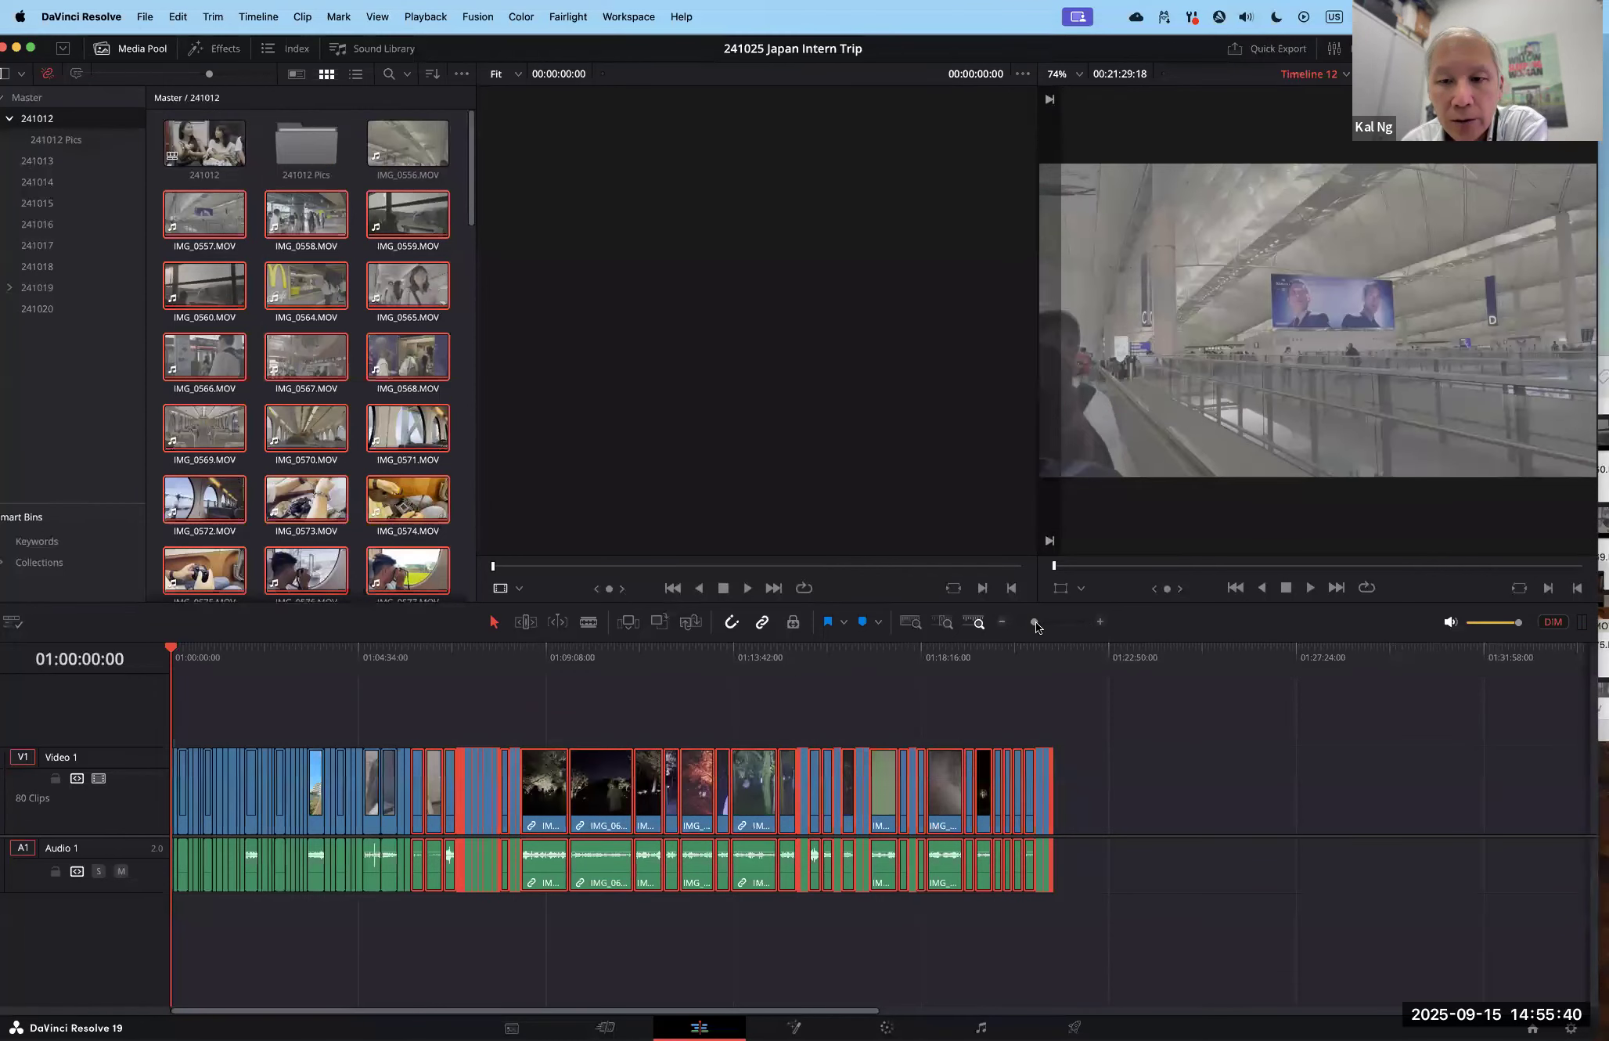
left_click_drag(1037, 623, 1065, 624)
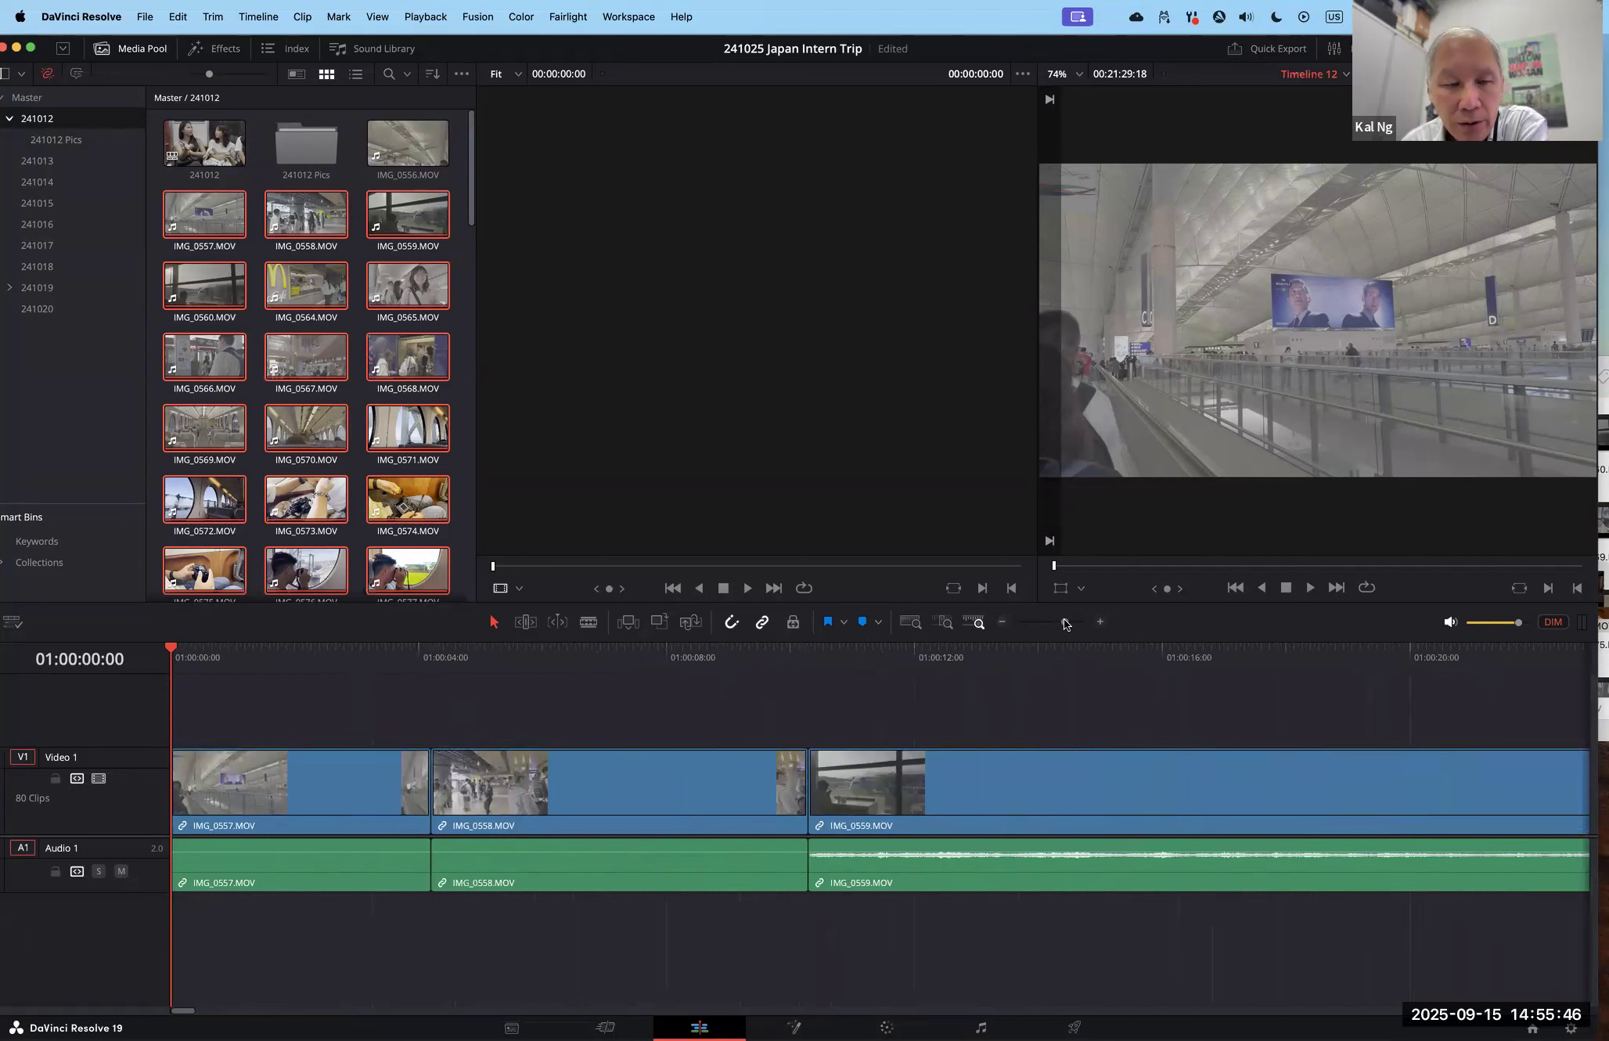
left_click_drag(1064, 620, 1035, 627)
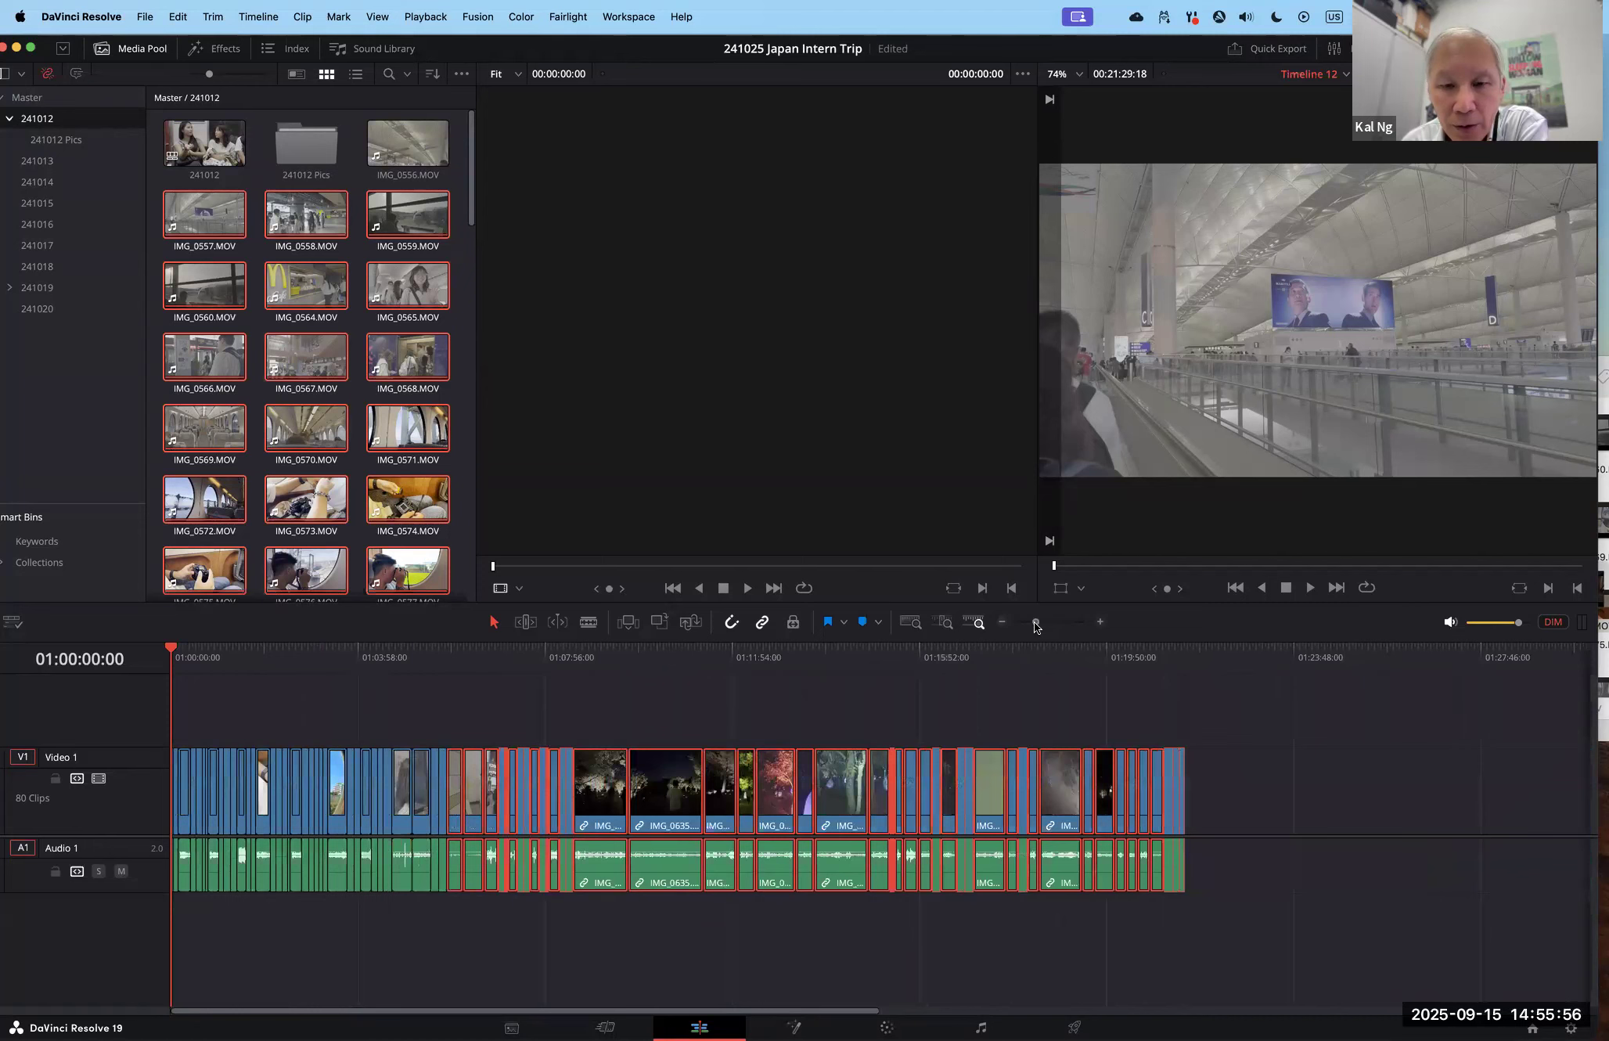
left_click(1200, 724)
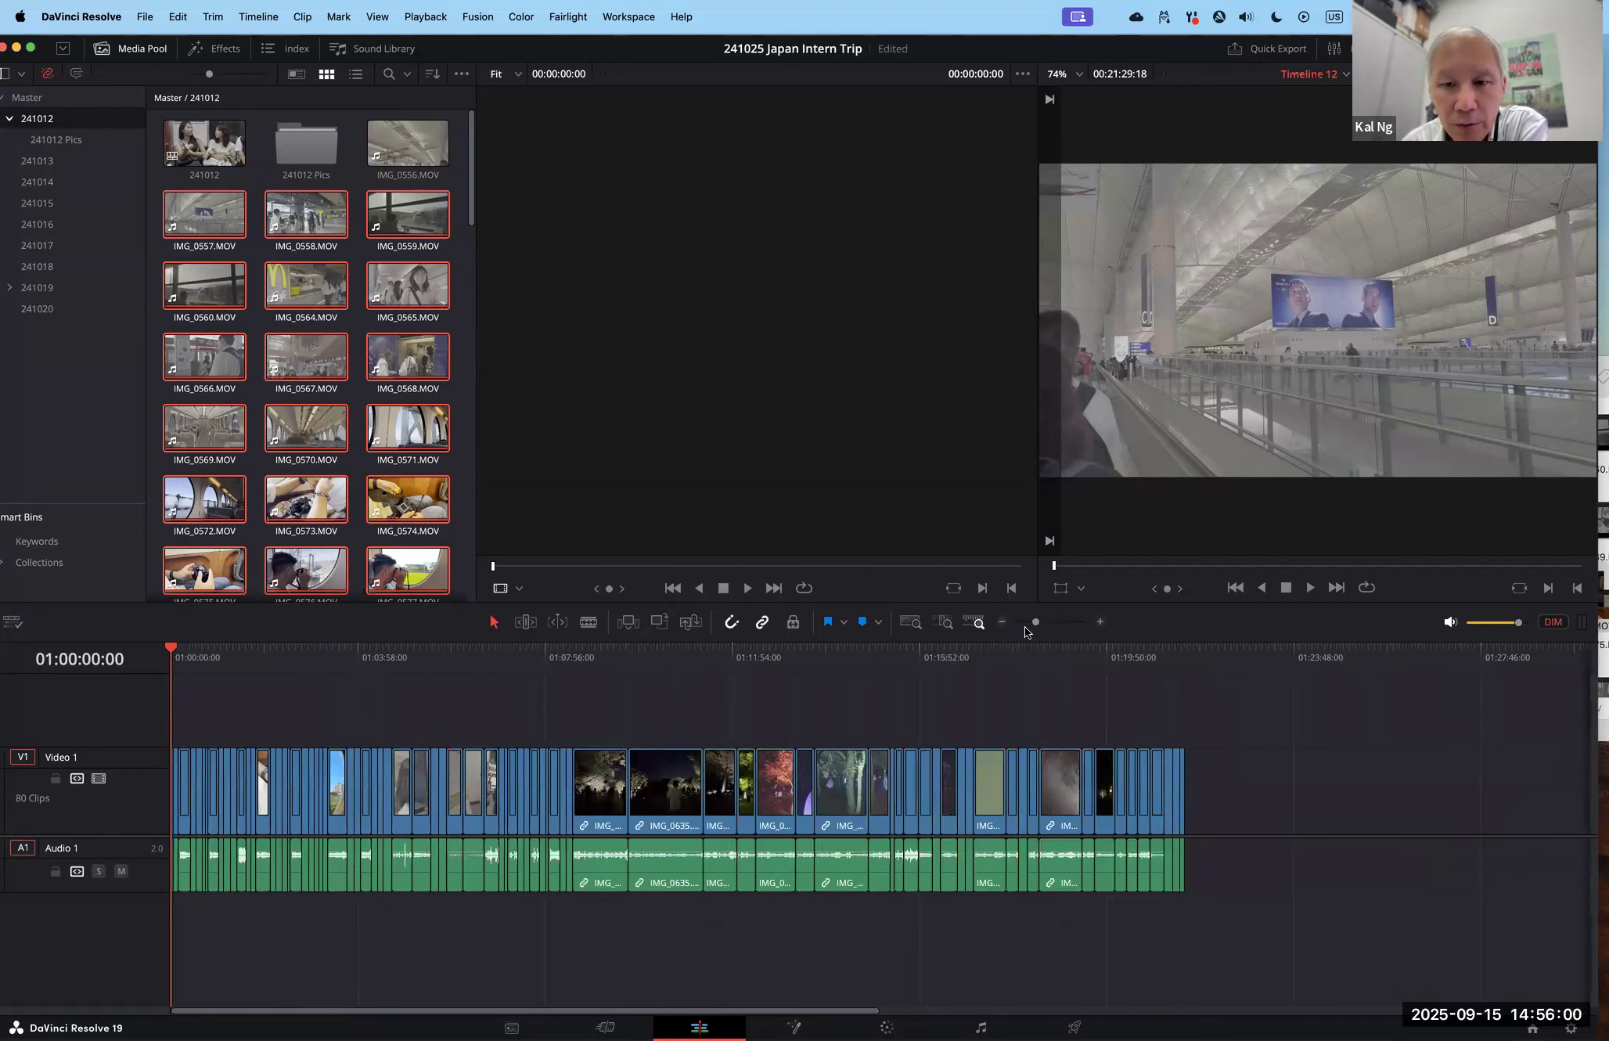
Step: Play the timeline from its start through the first clips and stop playback at 01:00:42:08
left_click_drag(1037, 620, 1065, 622)
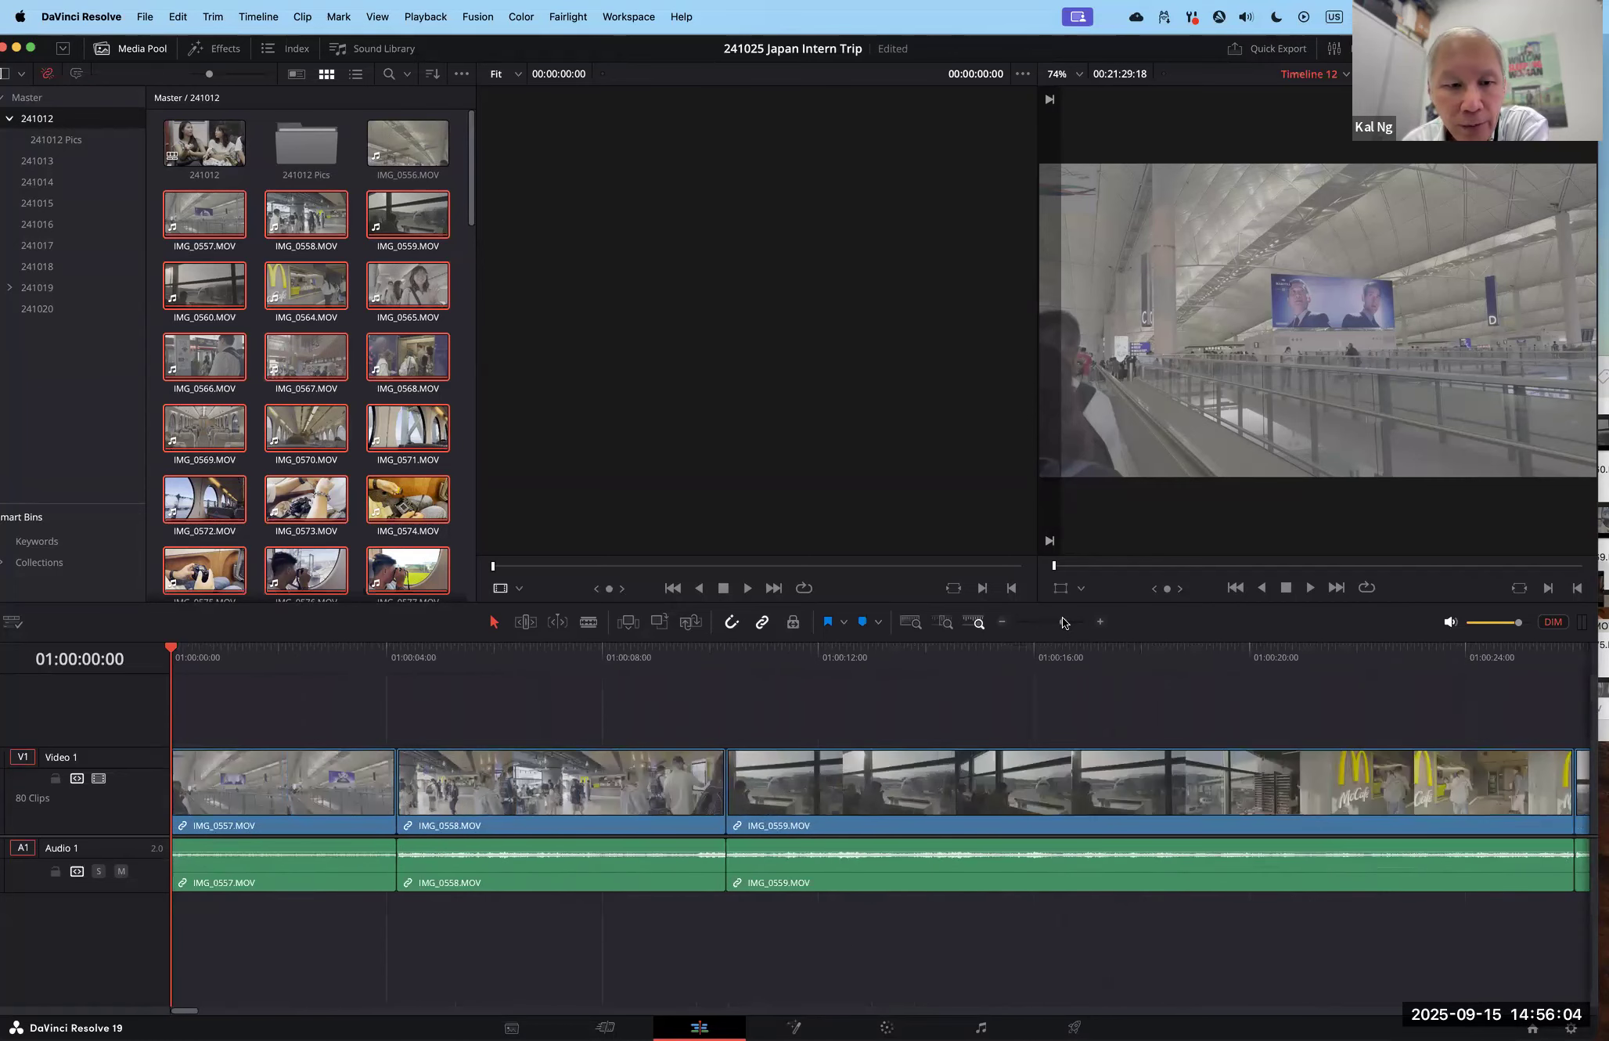
scroll(1061, 623, "down", 3)
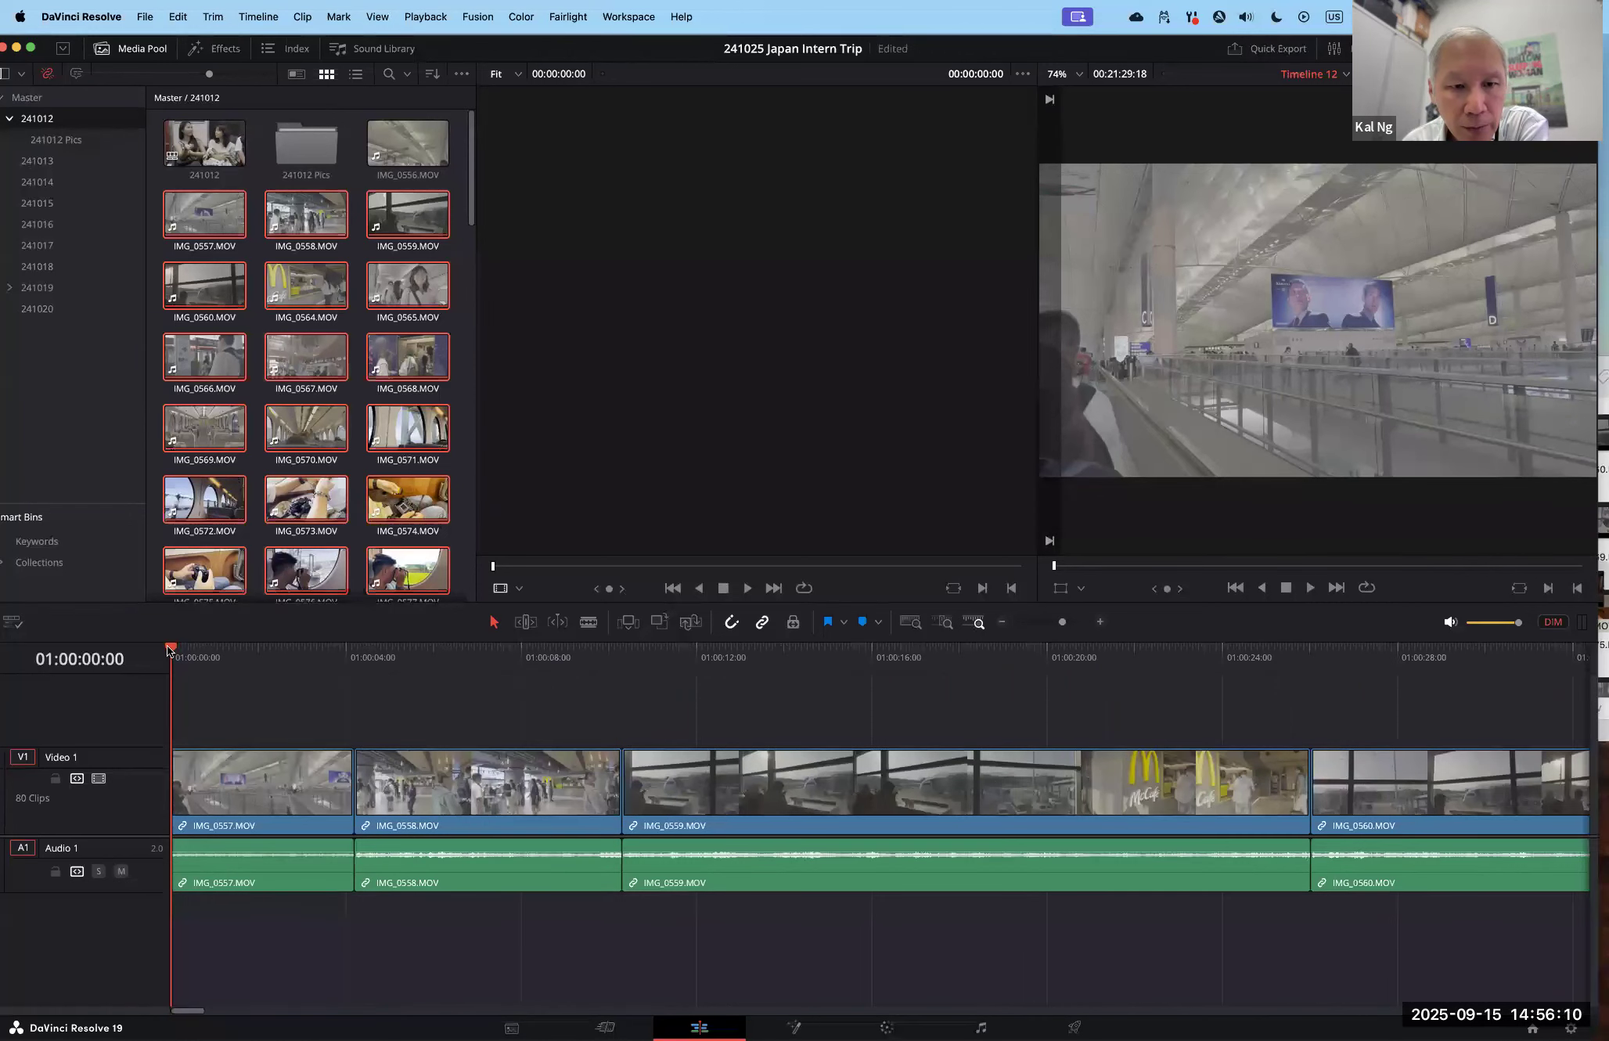
left_click(1312, 588)
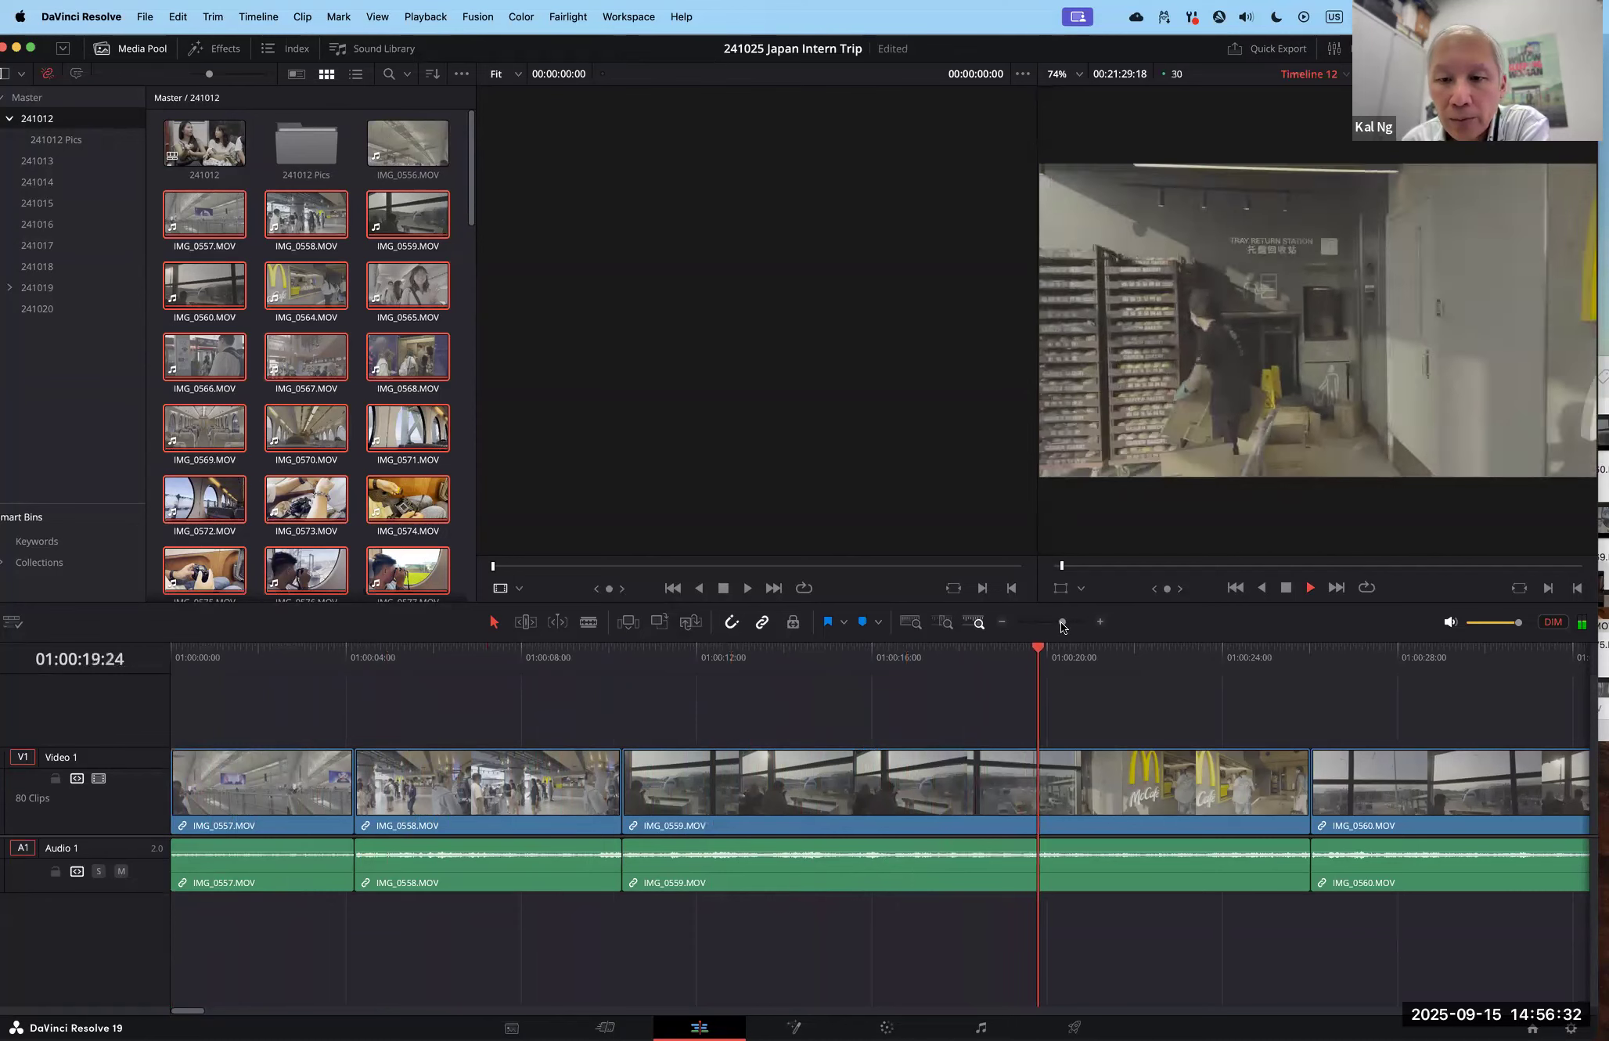
left_click_drag(1062, 620, 1049, 621)
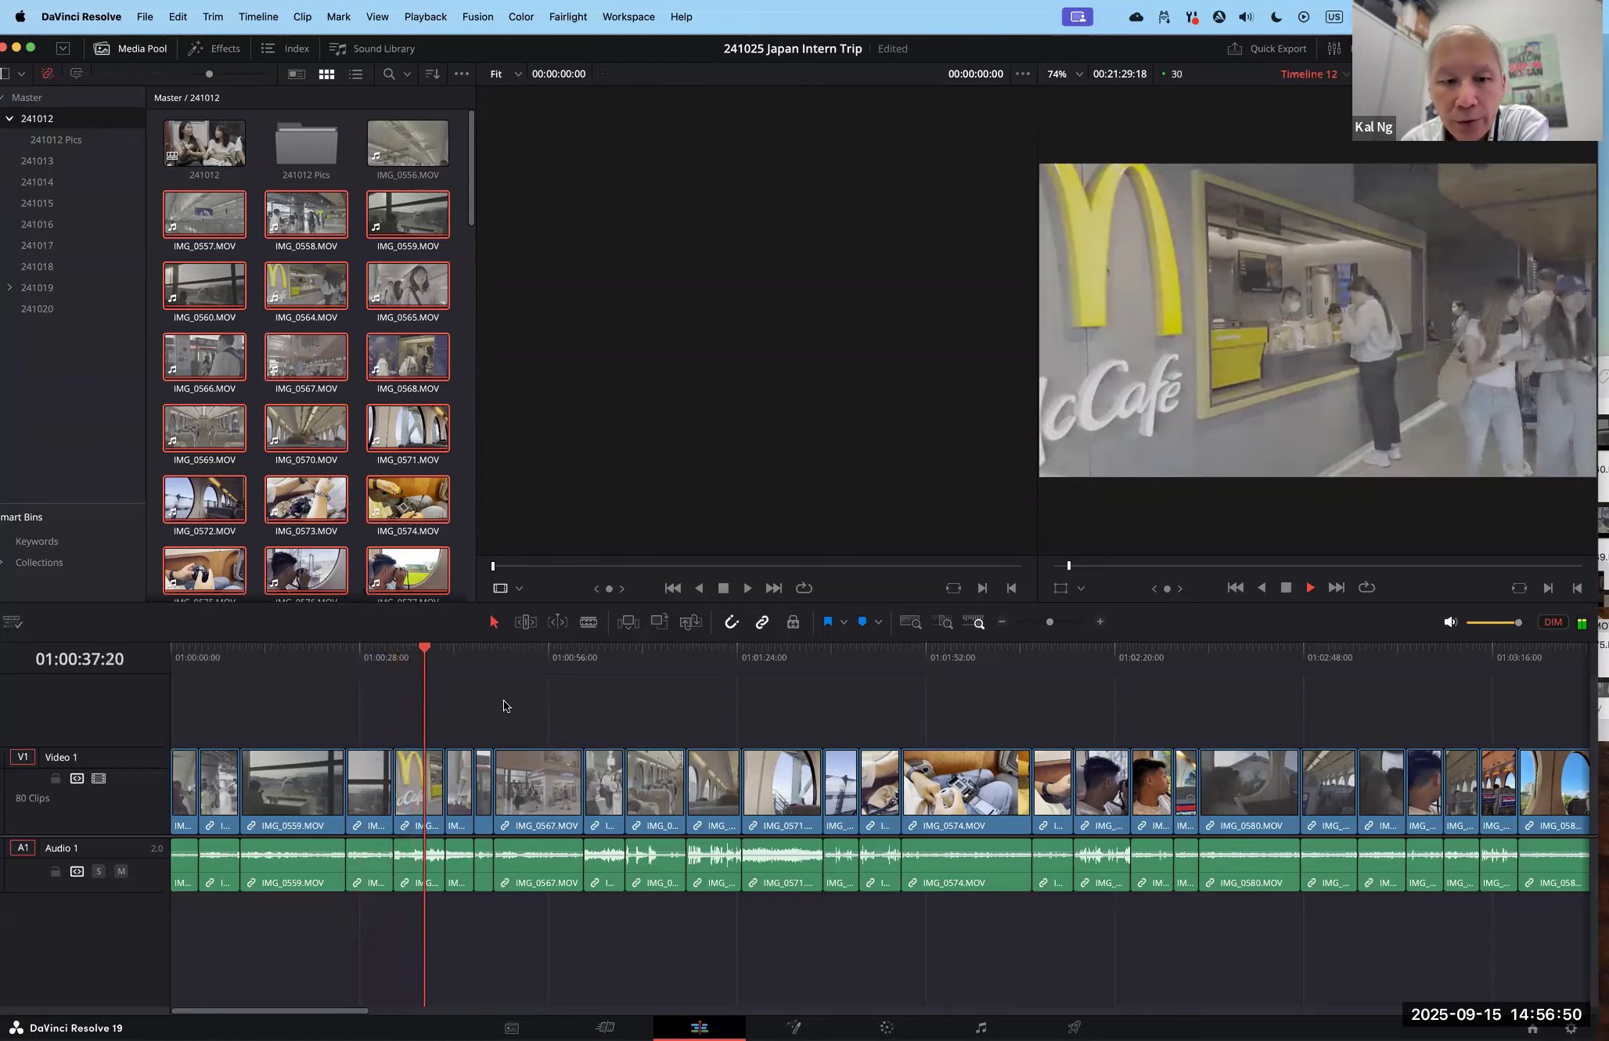
left_click(1286, 588)
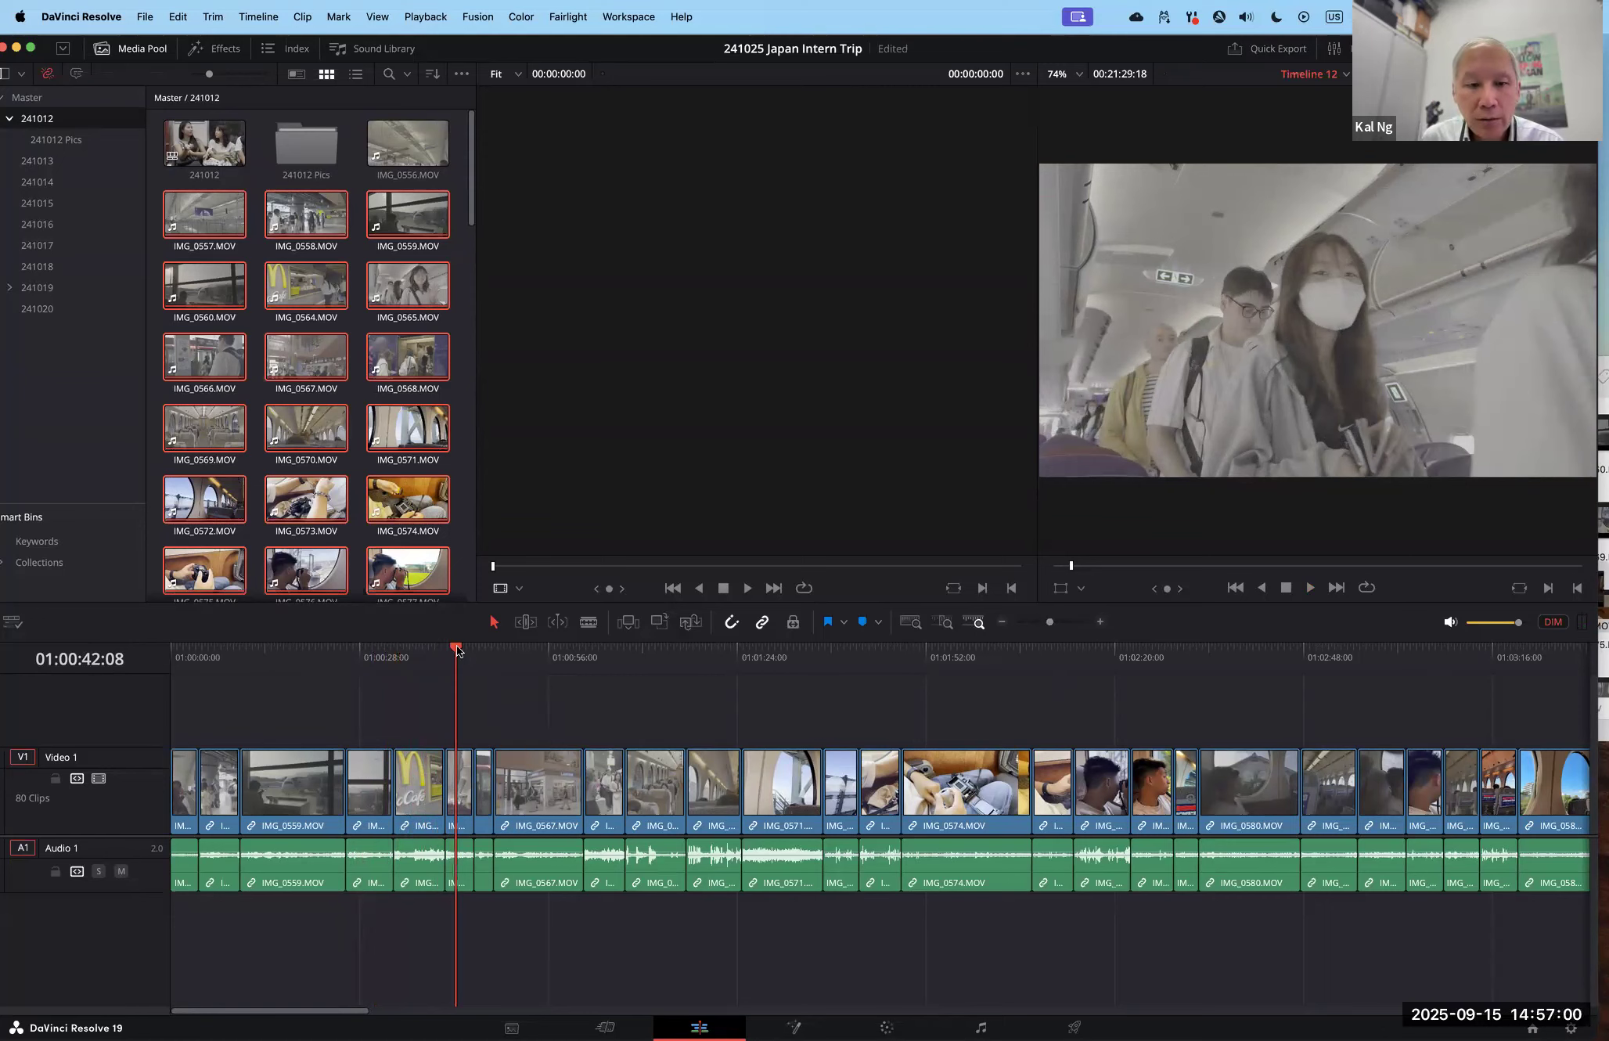
Step: Ripple delete IMG_0567.MOV with its linked audio from the timeline
left_click_drag(514, 714, 547, 936)
left_click_drag(508, 712, 558, 926)
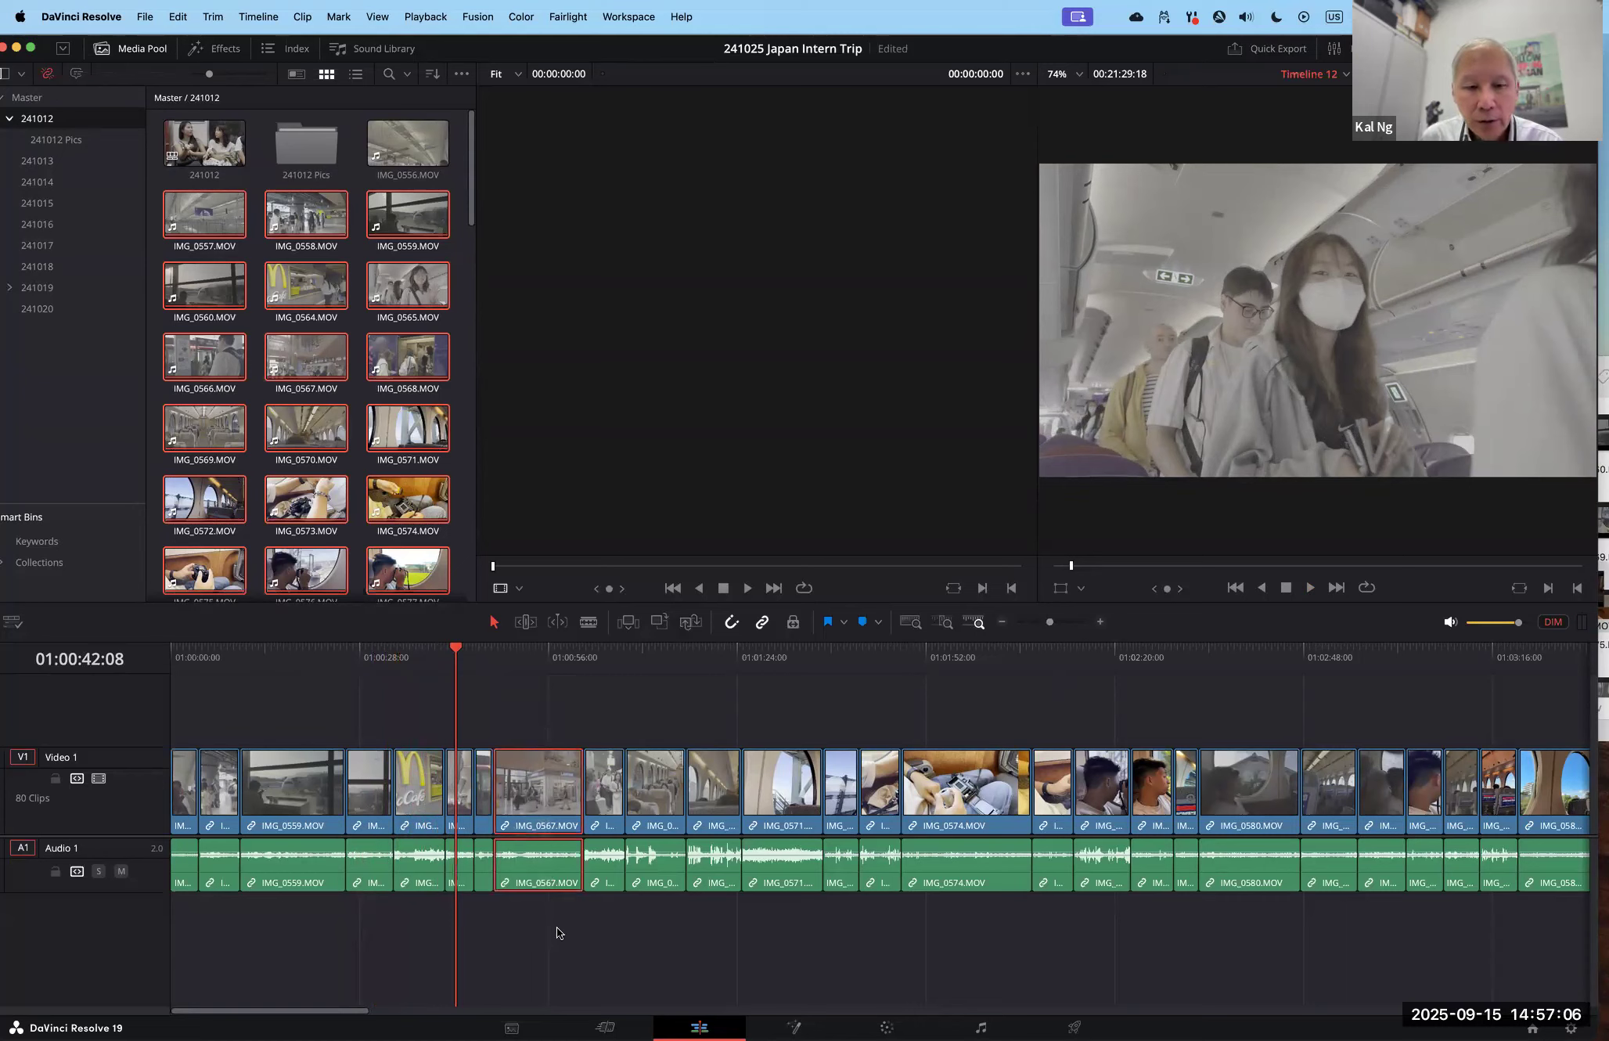
left_click_drag(506, 709, 547, 938)
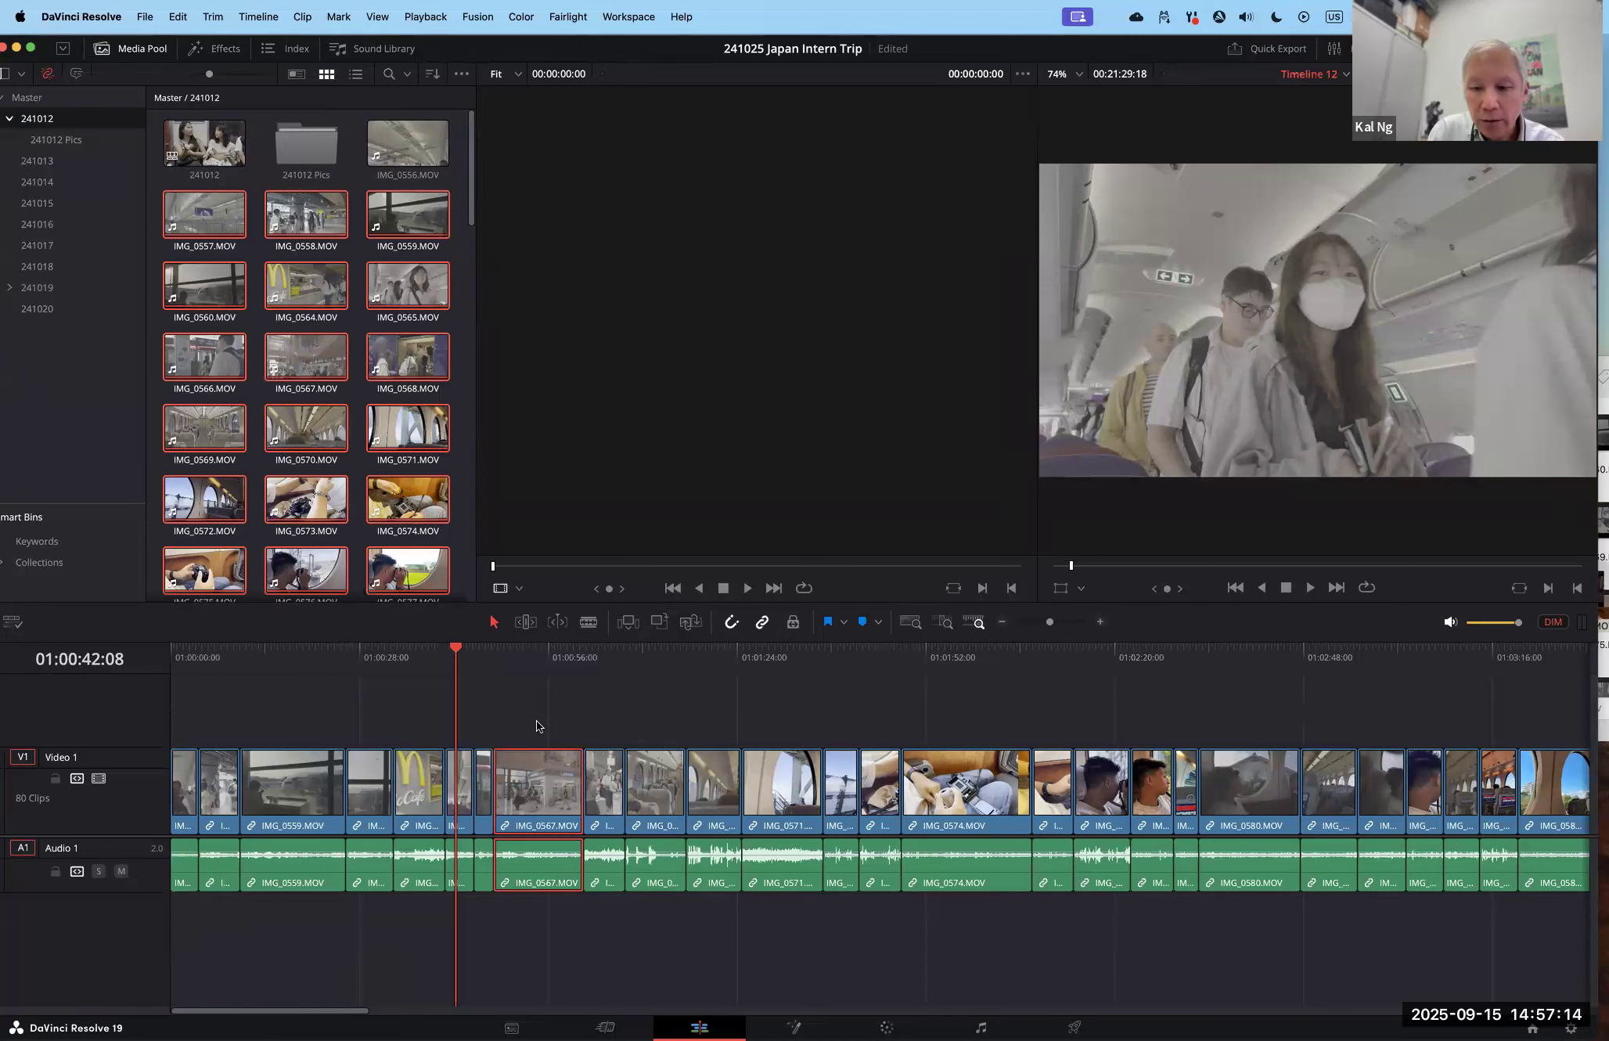
key("Delete")
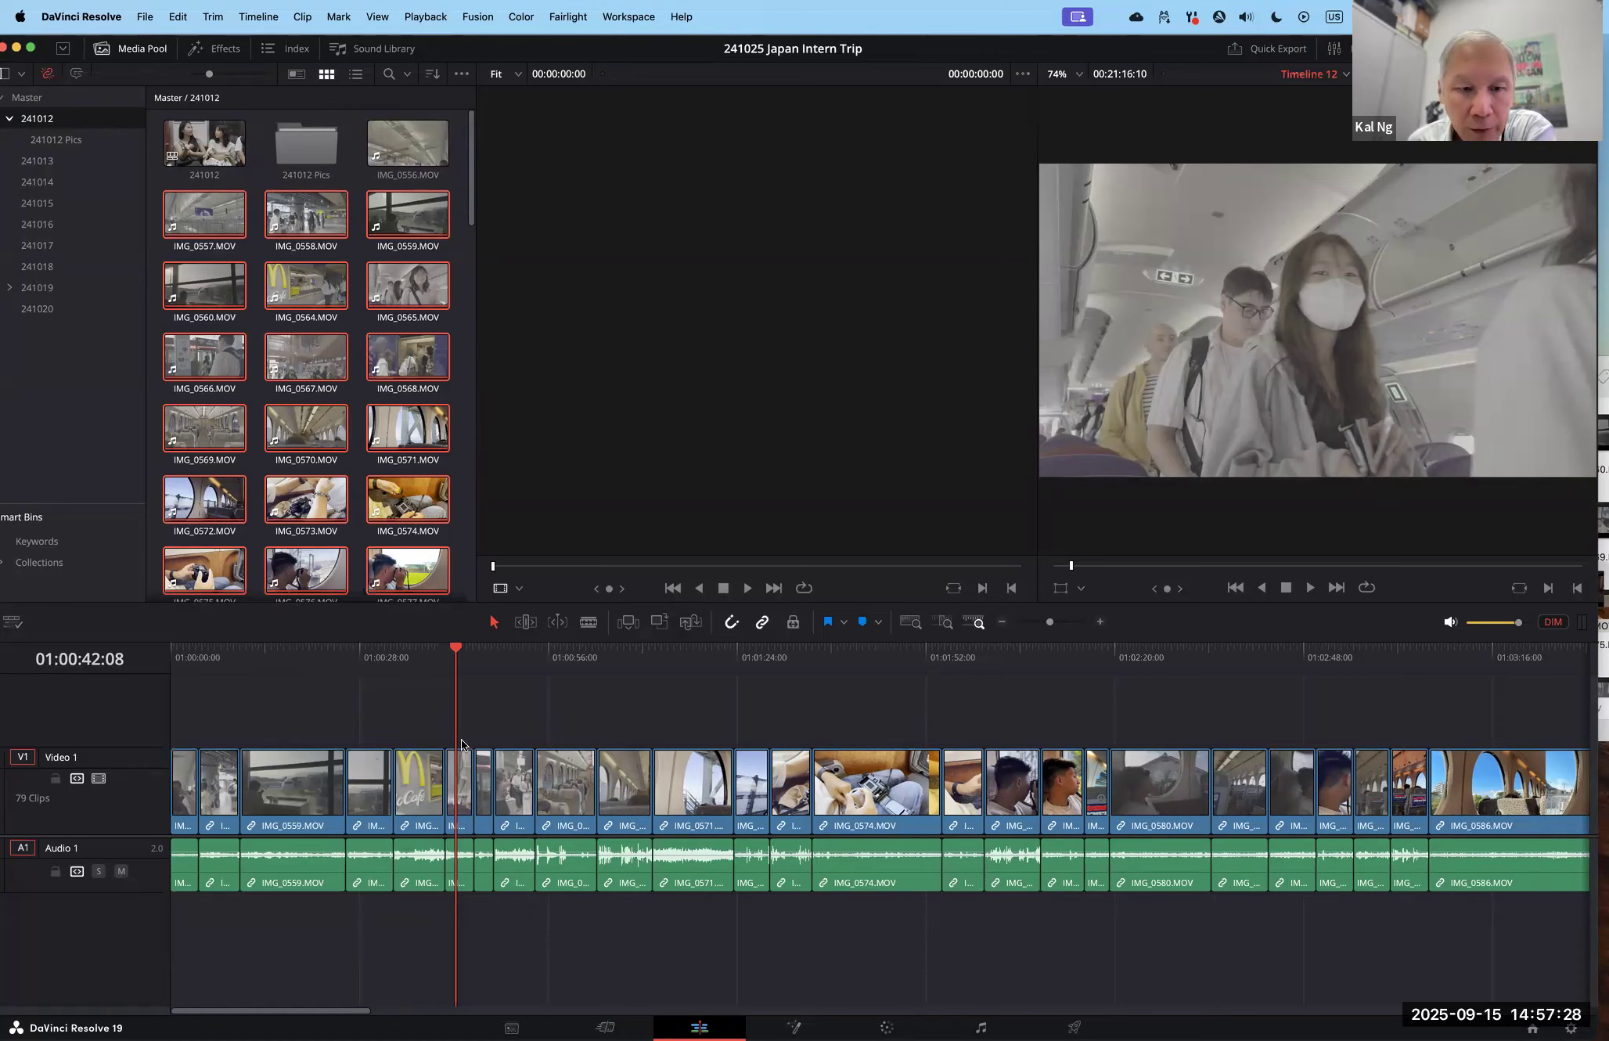
Step: Ripple delete the clip directly before IMG_0571.MOV, together with its linked audio, from the timeline
left_click(461, 785)
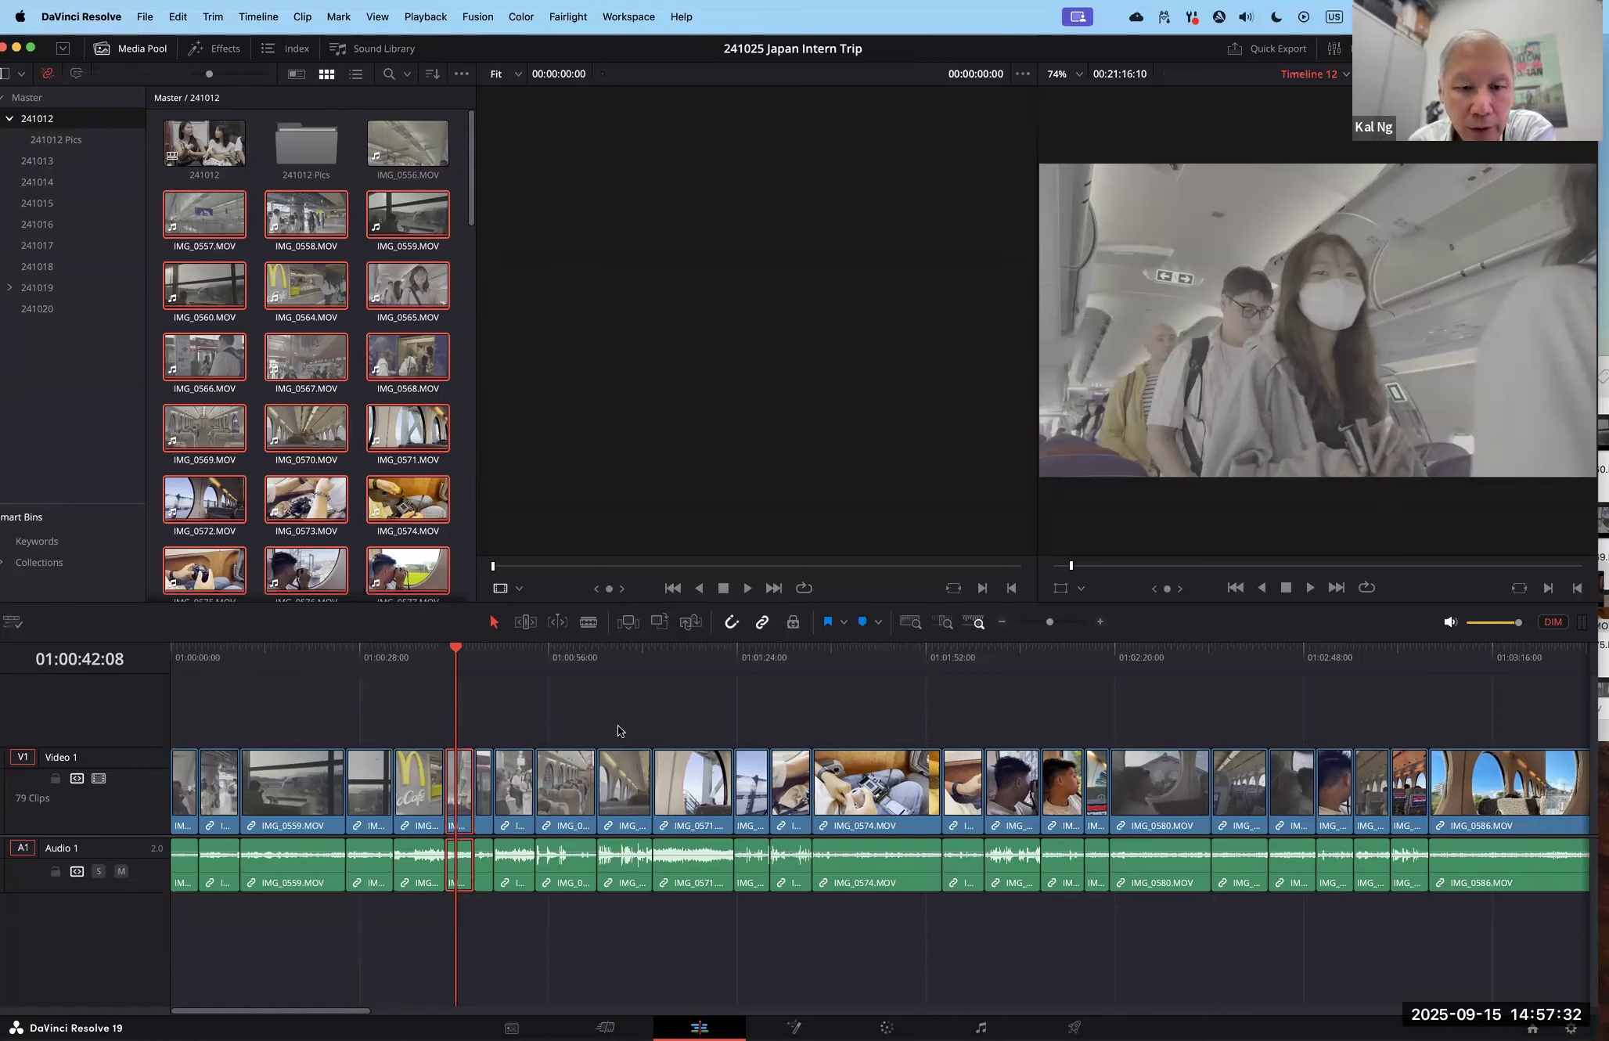
left_click(634, 887)
left_click_drag(634, 887, 643, 956)
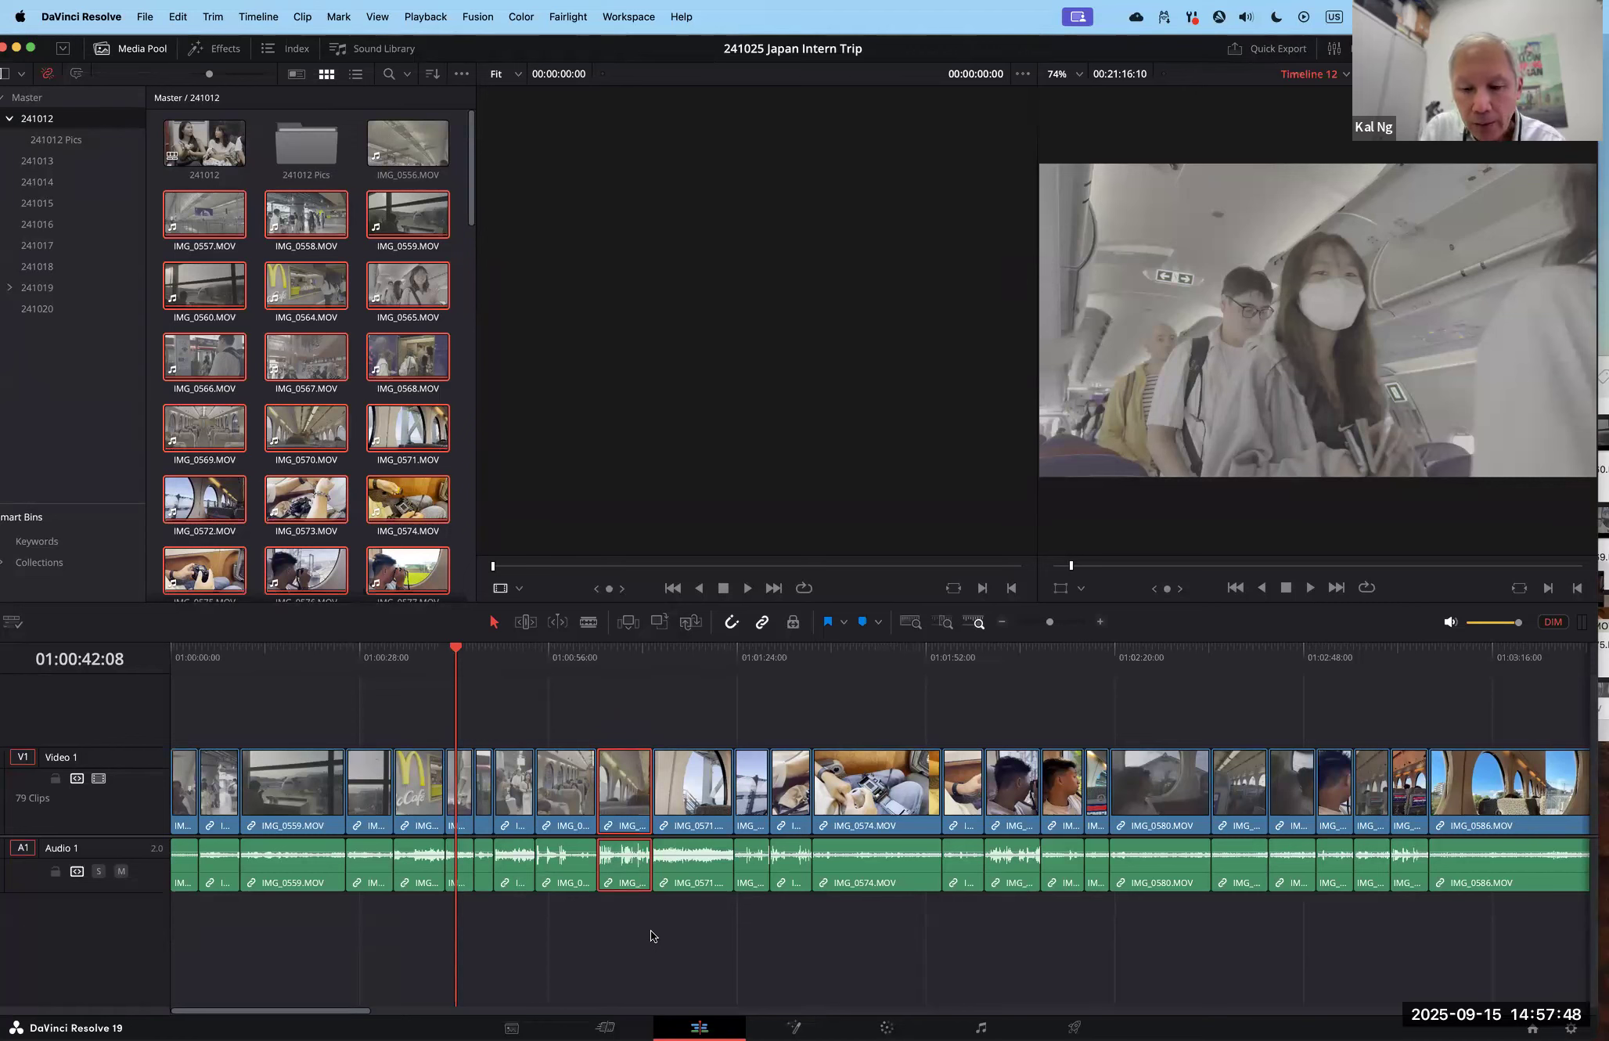
key("BackSpace")
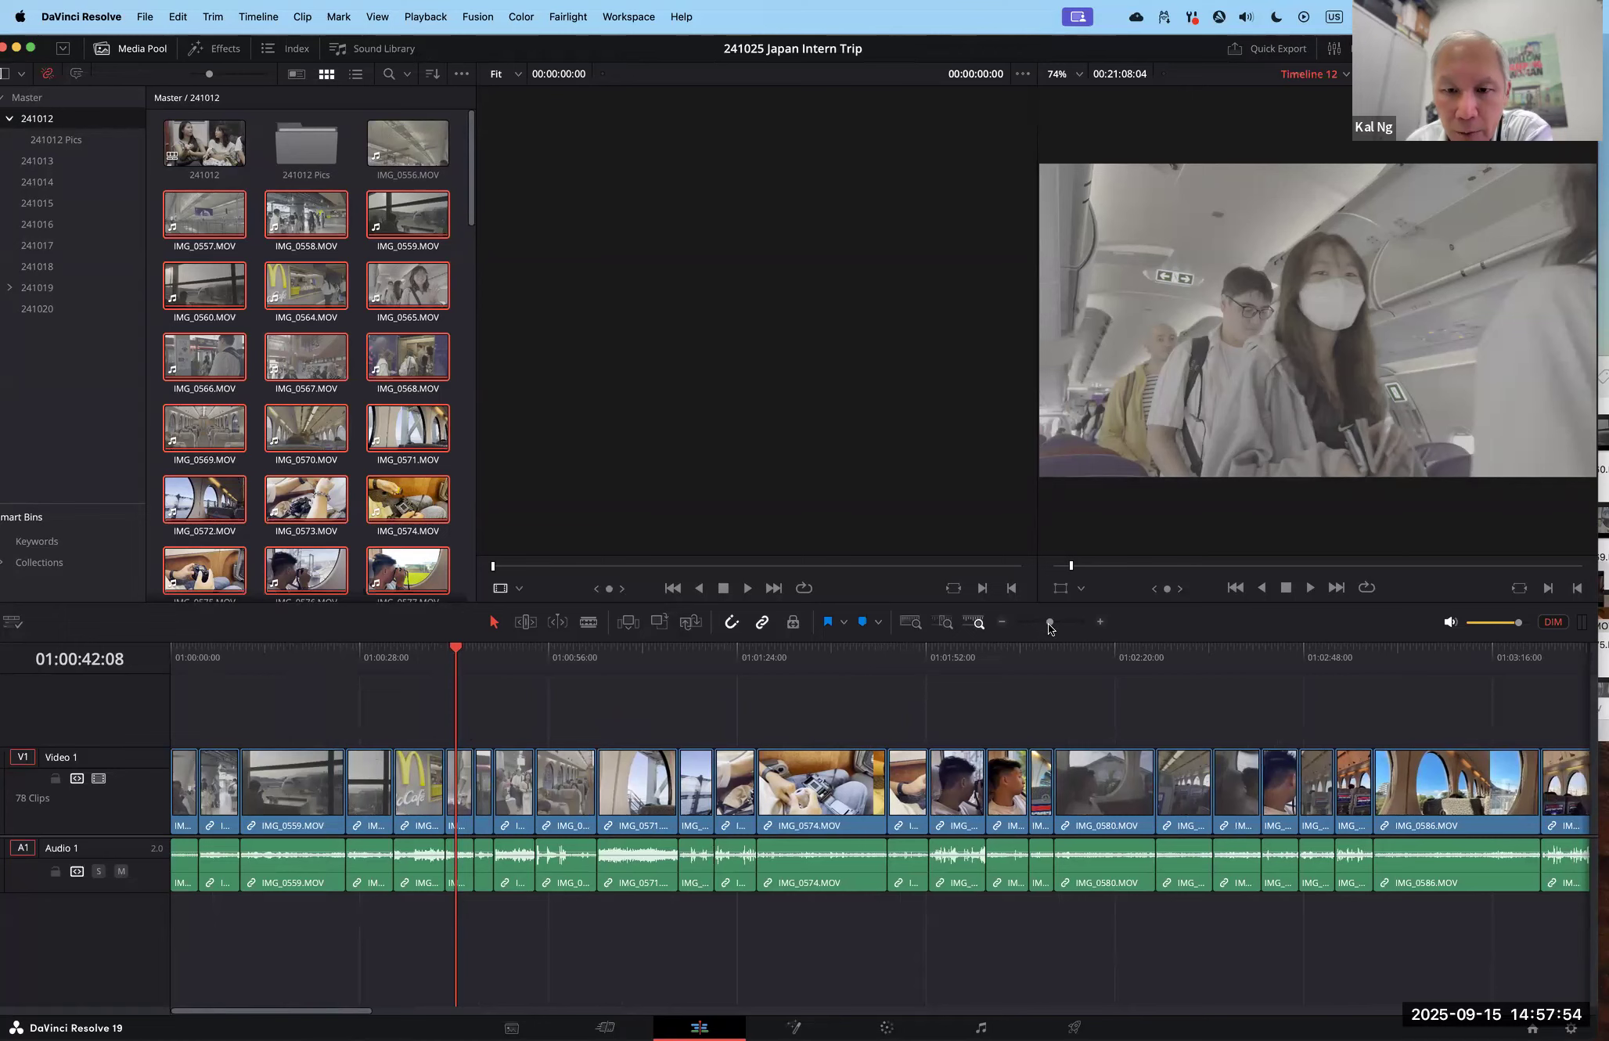
Step: Position the playhead within IMG_0564.MOV at 01:00:35:29 and split the clip there with the Blade tool
left_click_drag(1046, 626, 1036, 623)
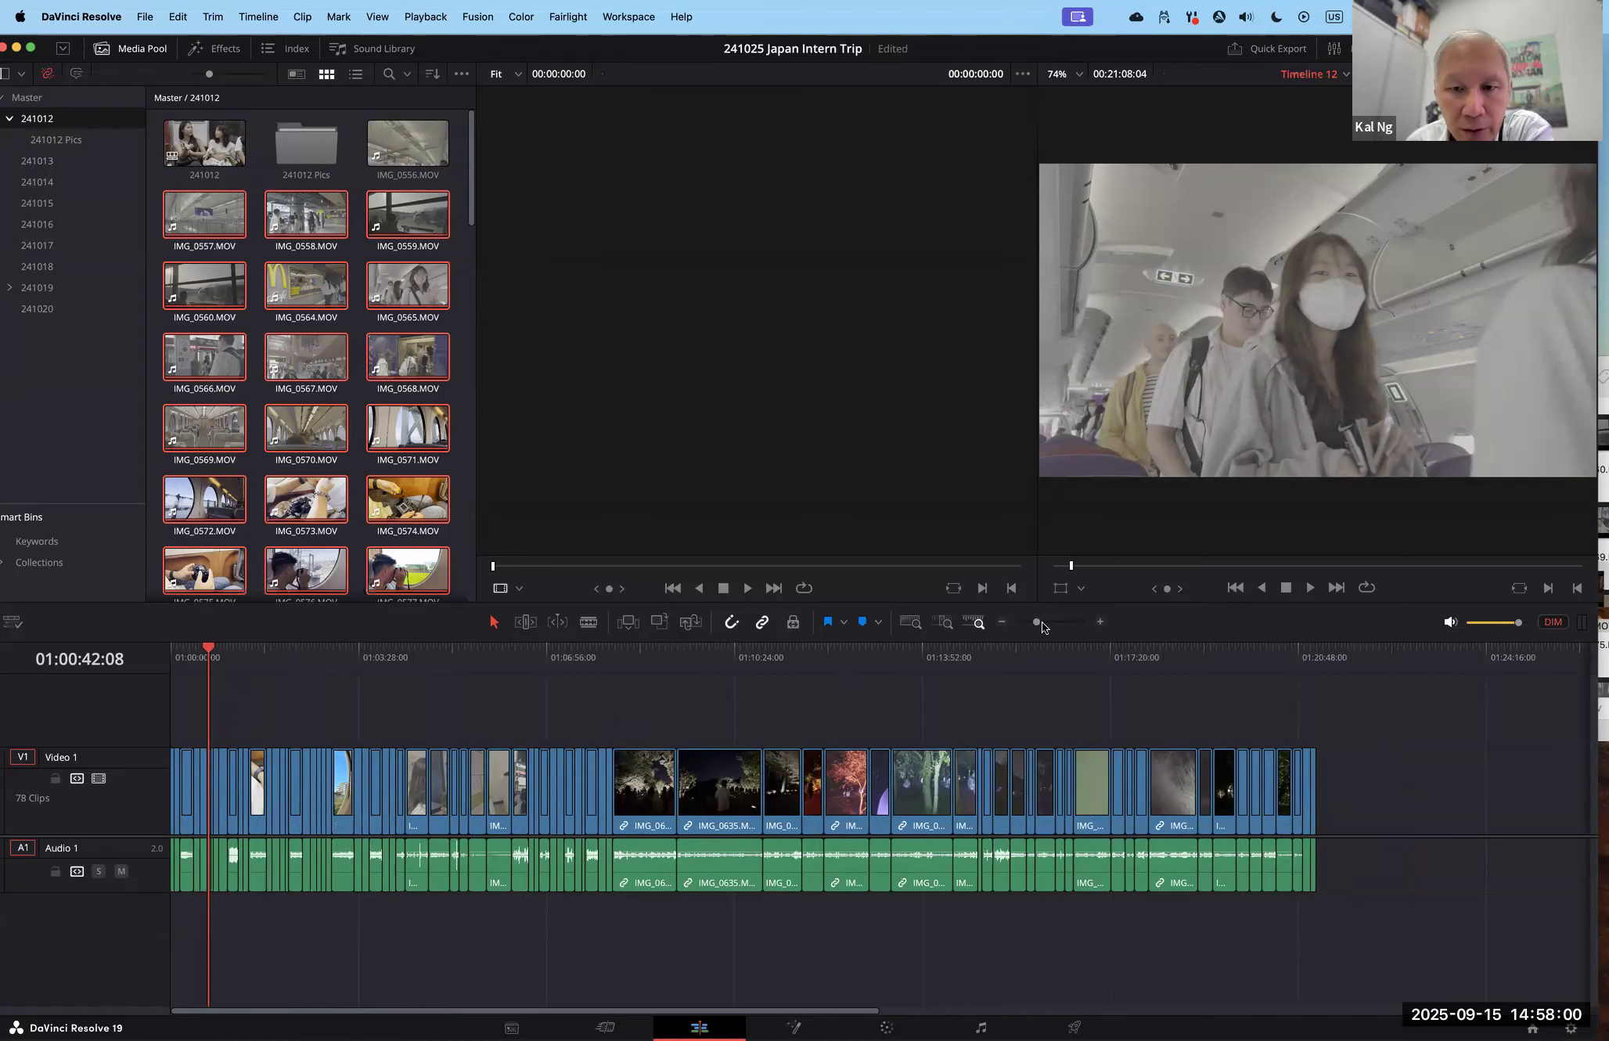
left_click_drag(1043, 620, 1055, 618)
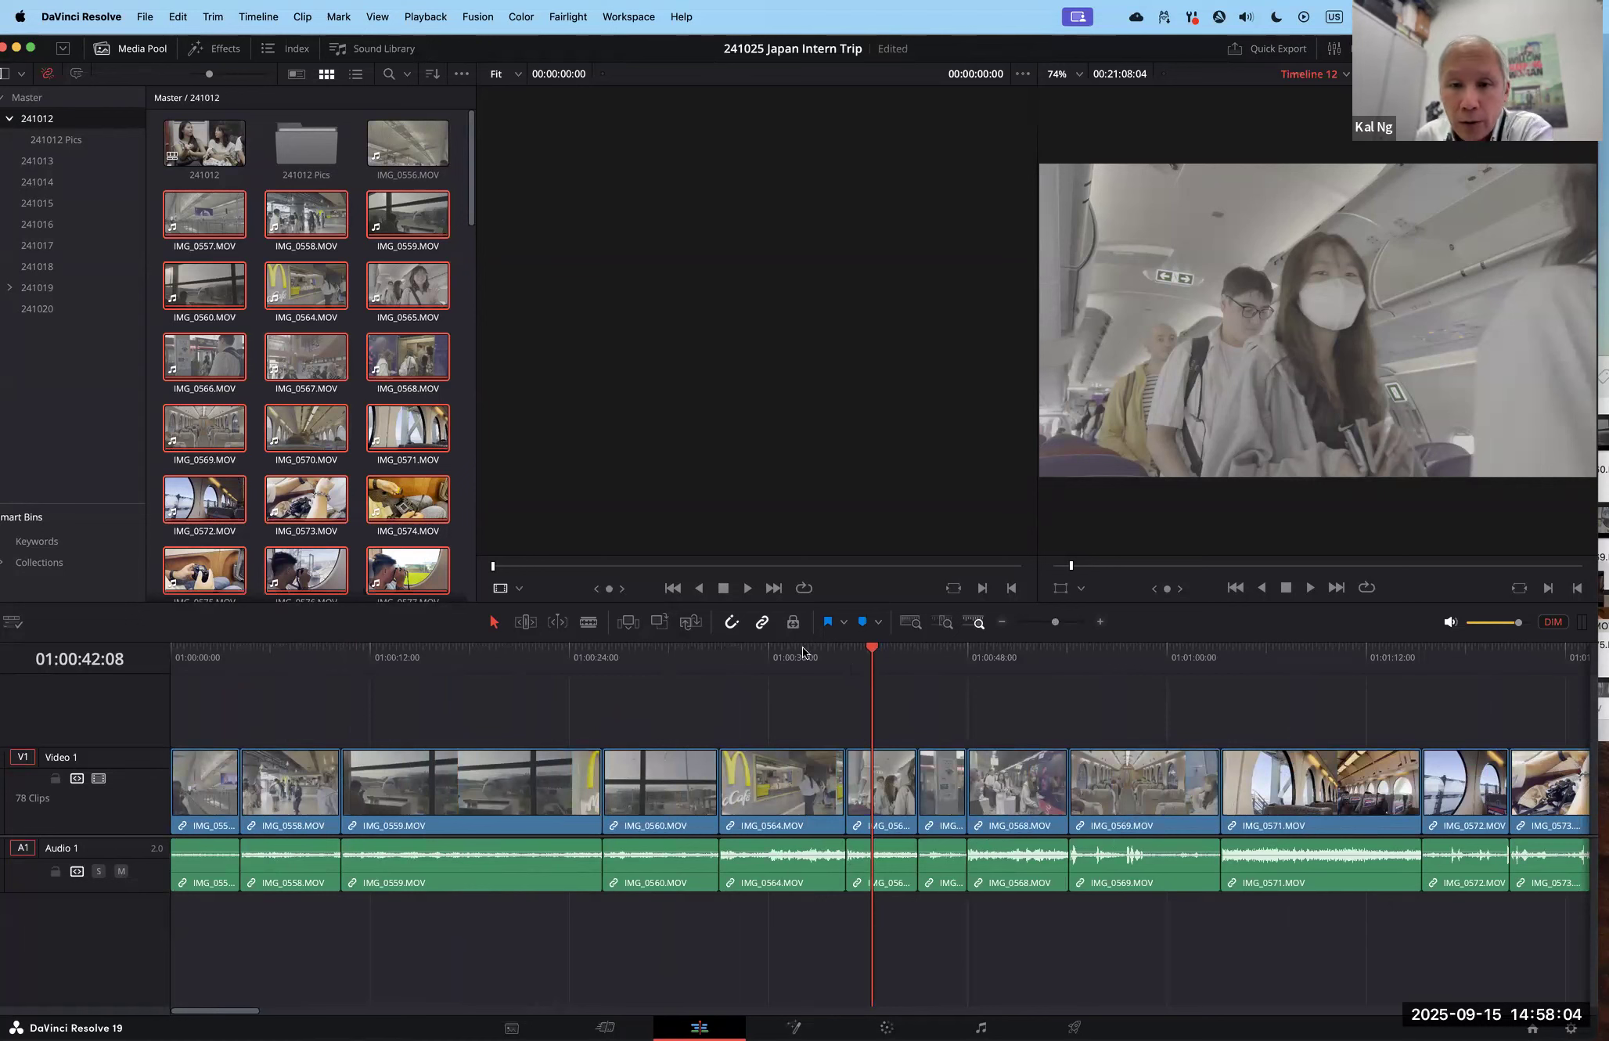
left_click(779, 653)
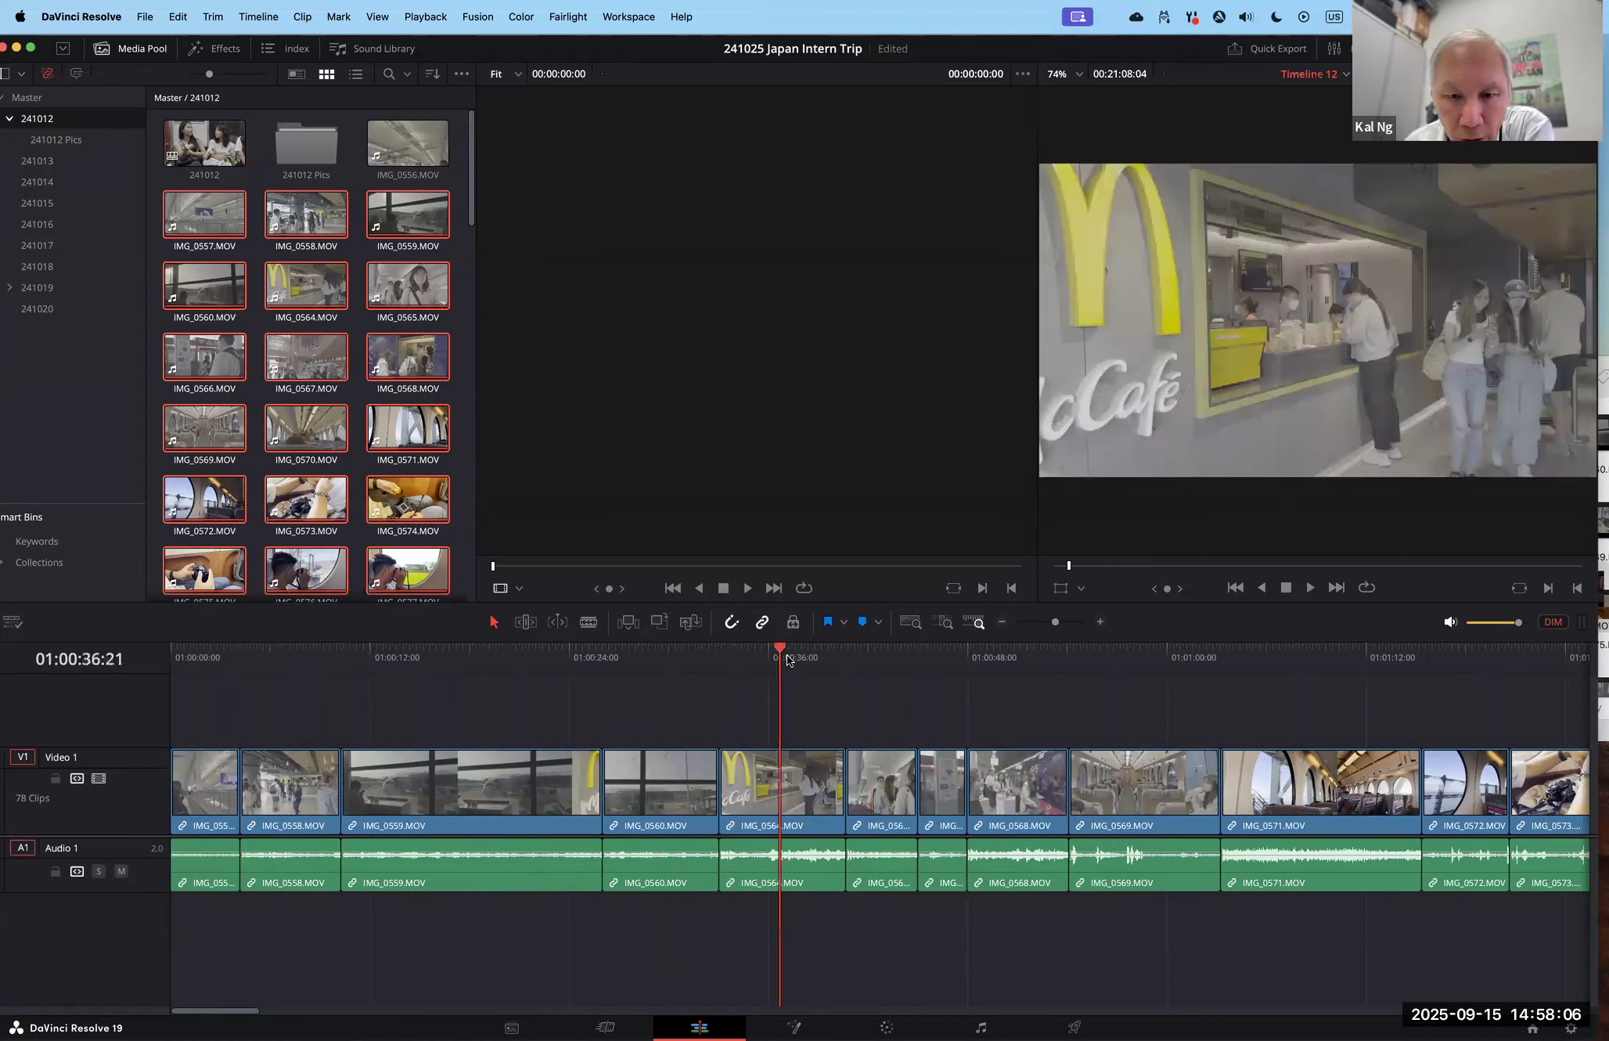
left_click_drag(779, 653, 769, 739)
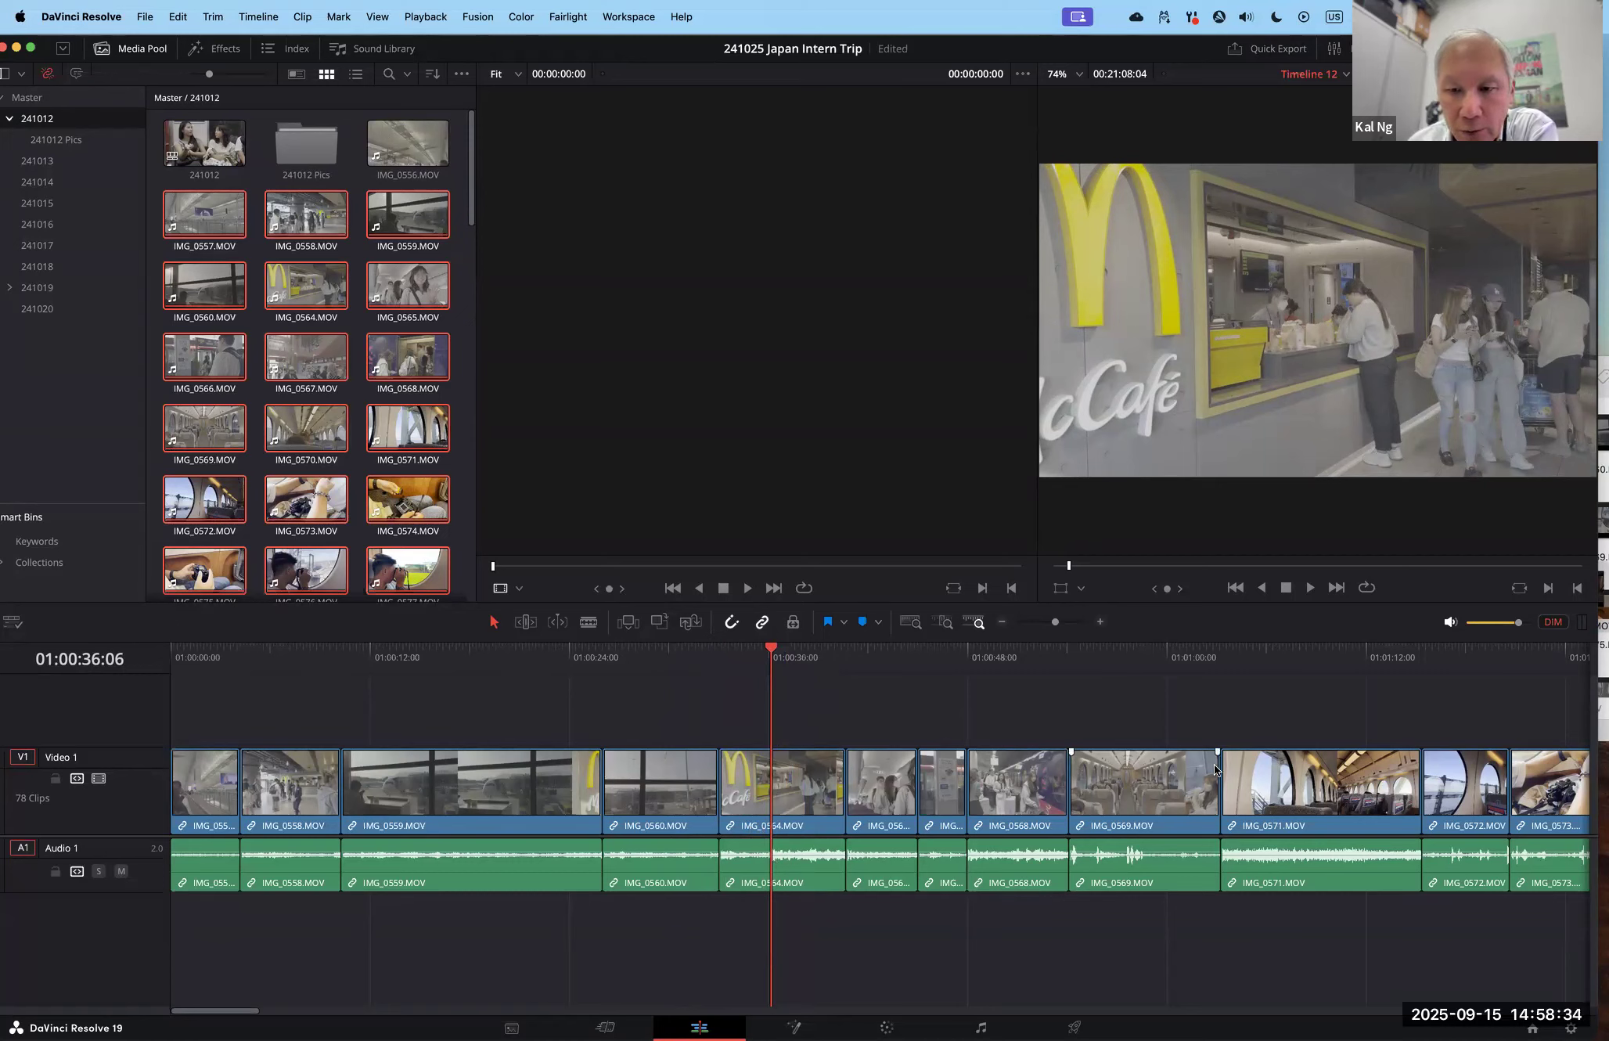
left_click(588, 621)
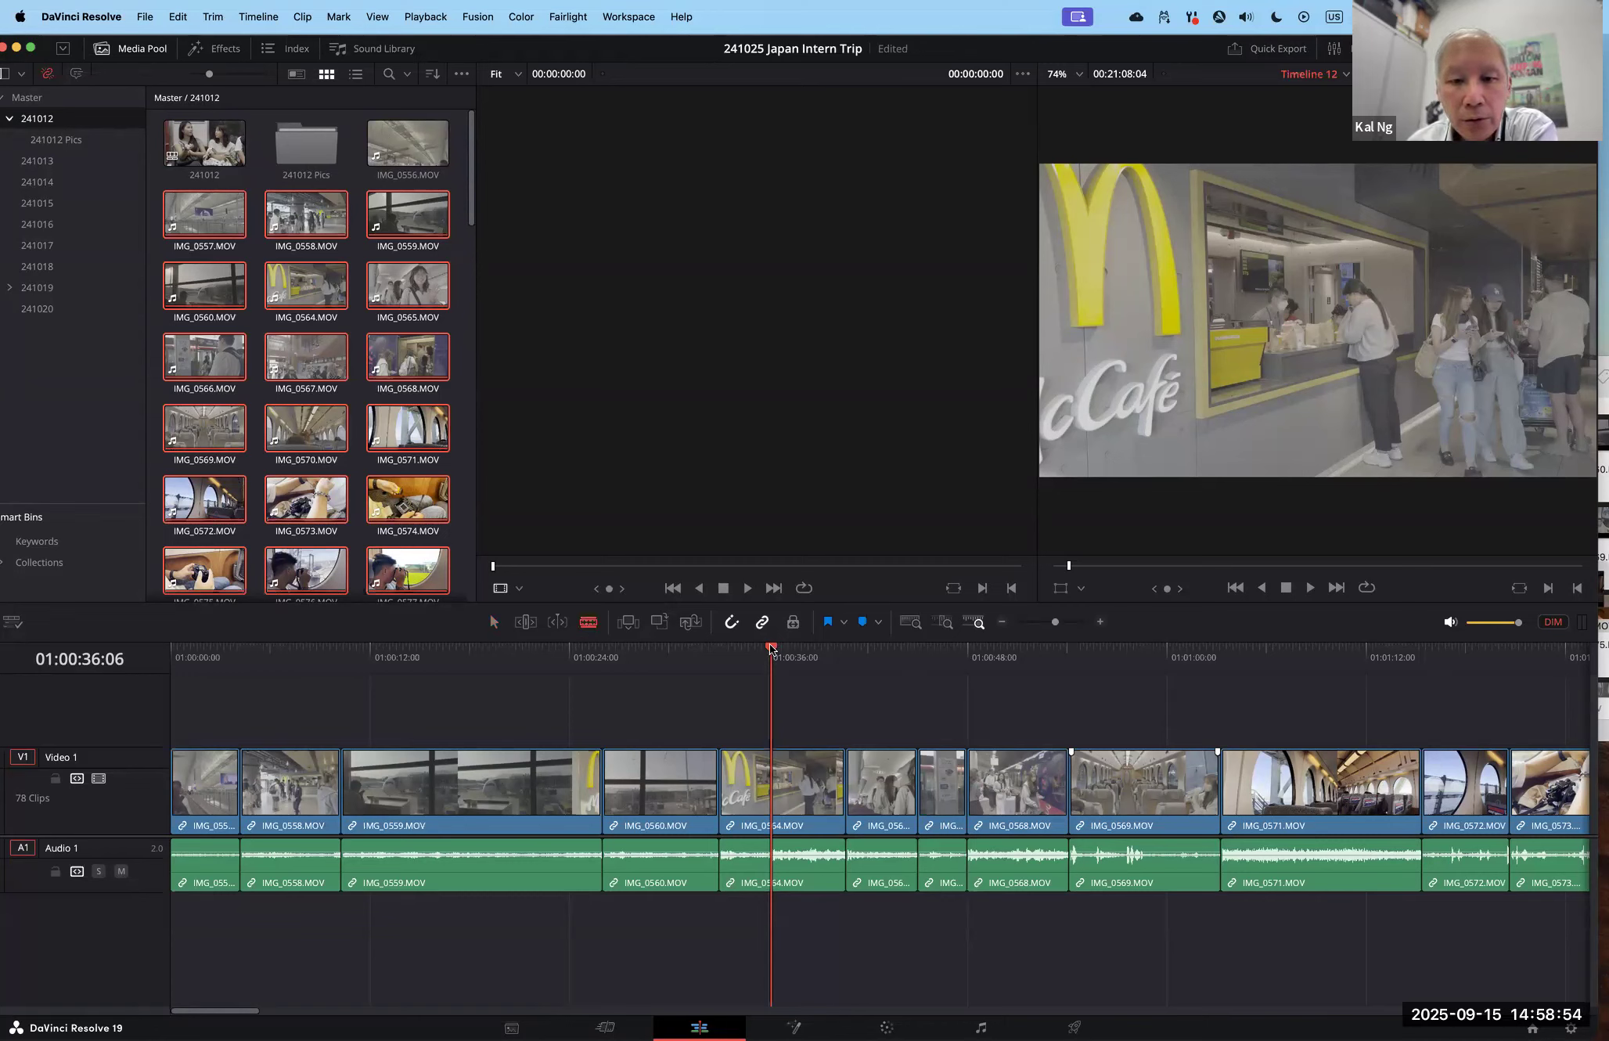
mouse_move(786, 649)
left_mouse_down()
mouse_move(751, 648)
mouse_move(768, 647)
left_mouse_up()
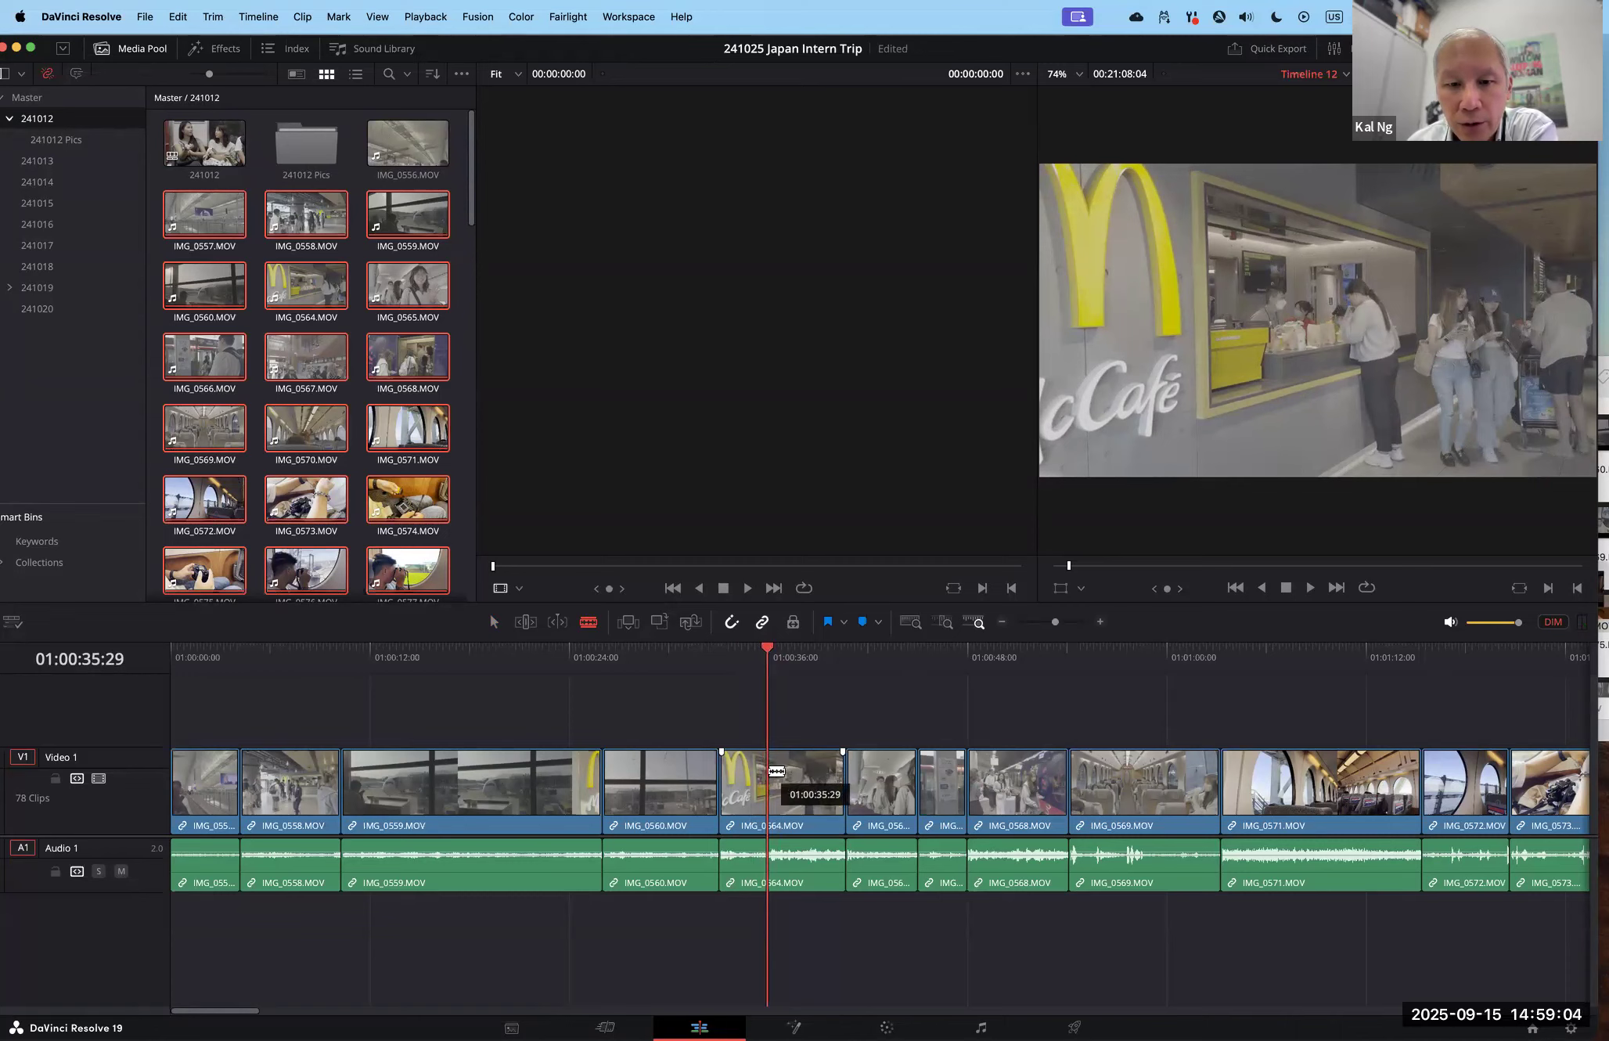
left_click(776, 771)
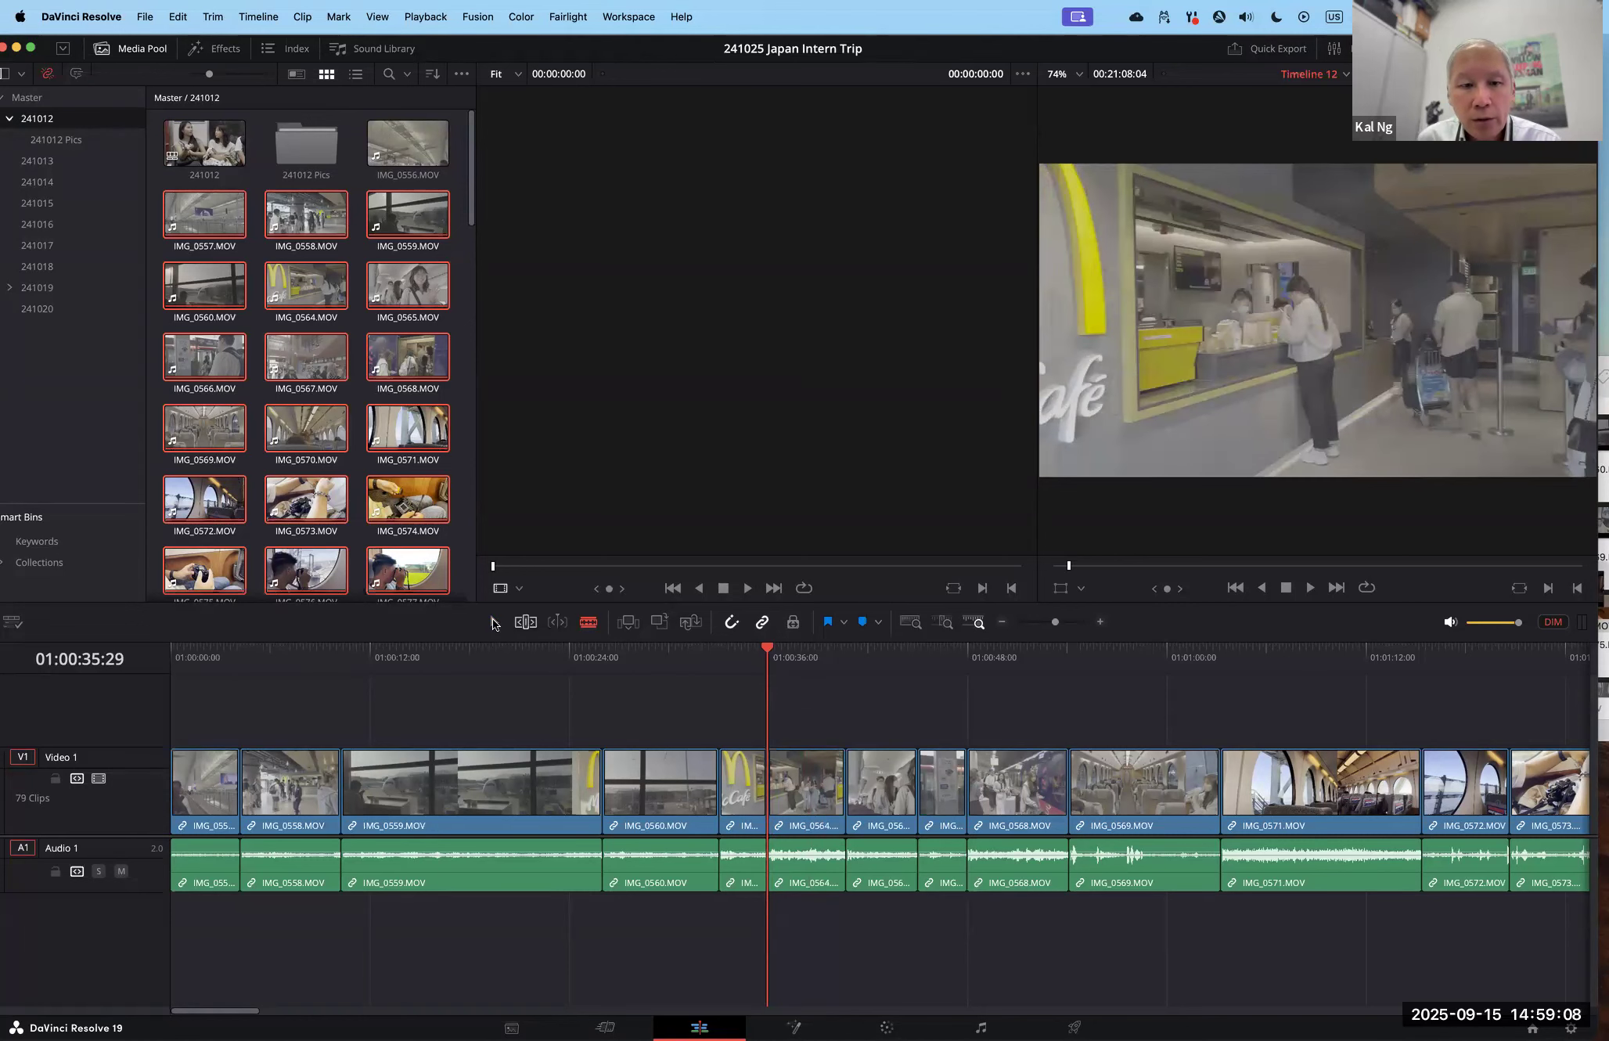
Step: Ripple delete the second part of IMG_0564.MOV in Selection mode and move the playhead back to 01:00:34:05 in the remaining part
left_click_drag(789, 715, 810, 939)
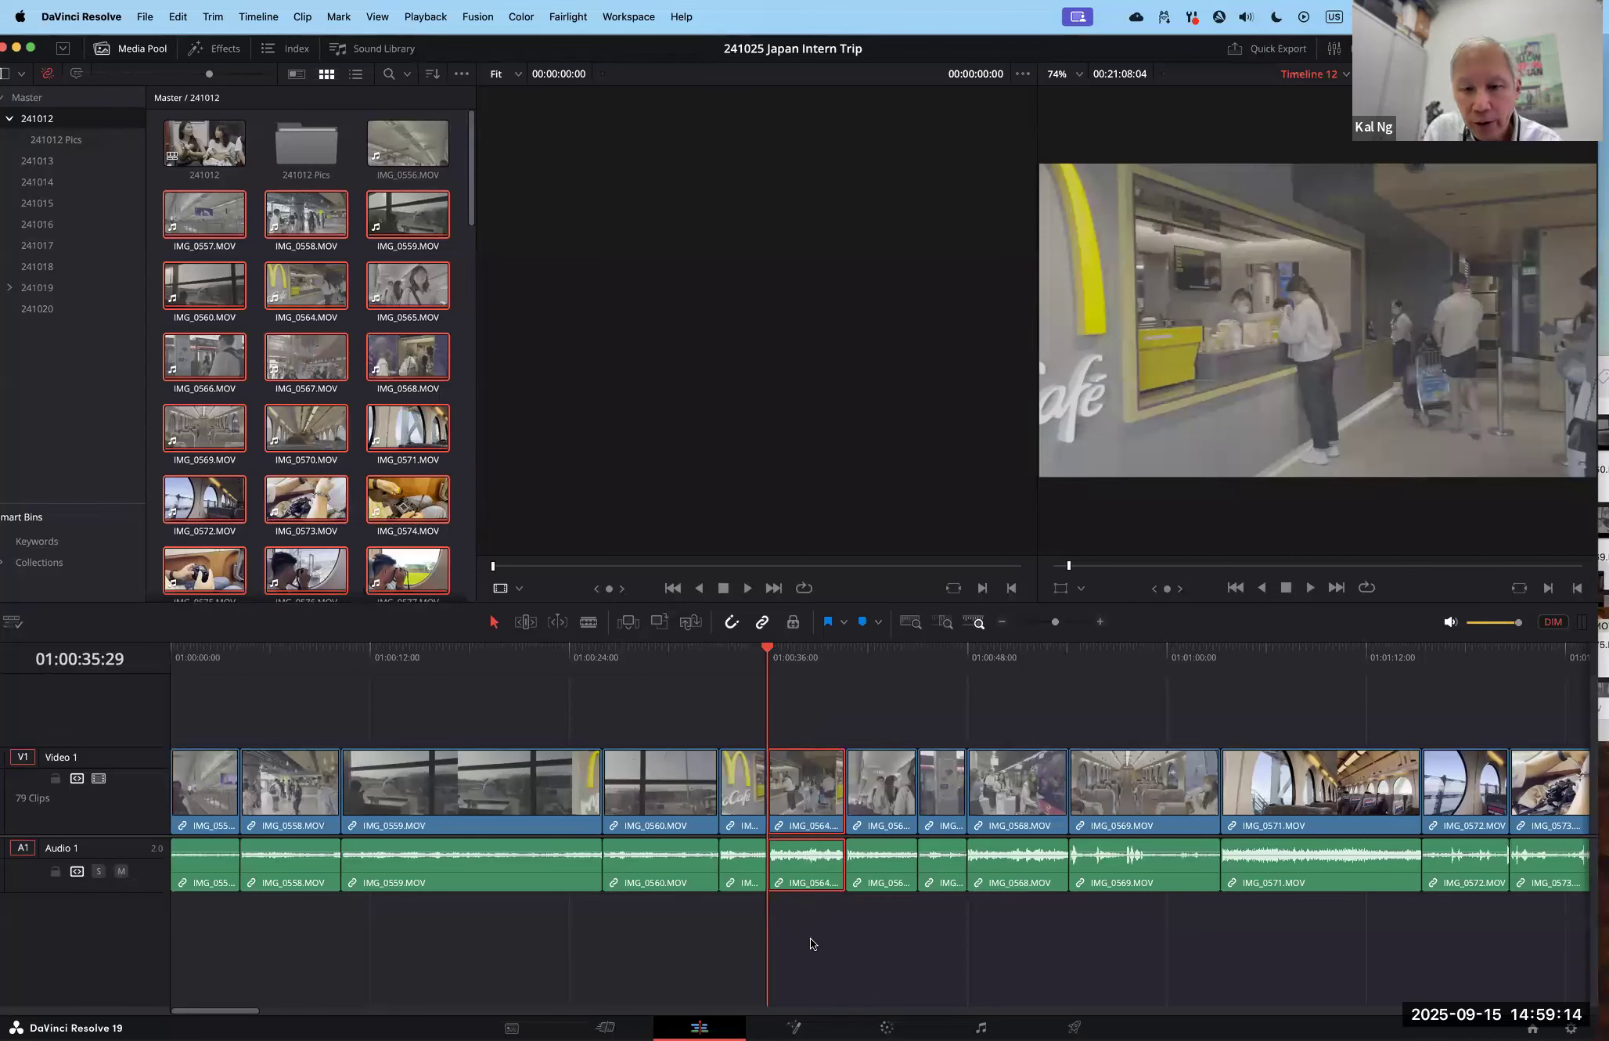
key("BackSpace")
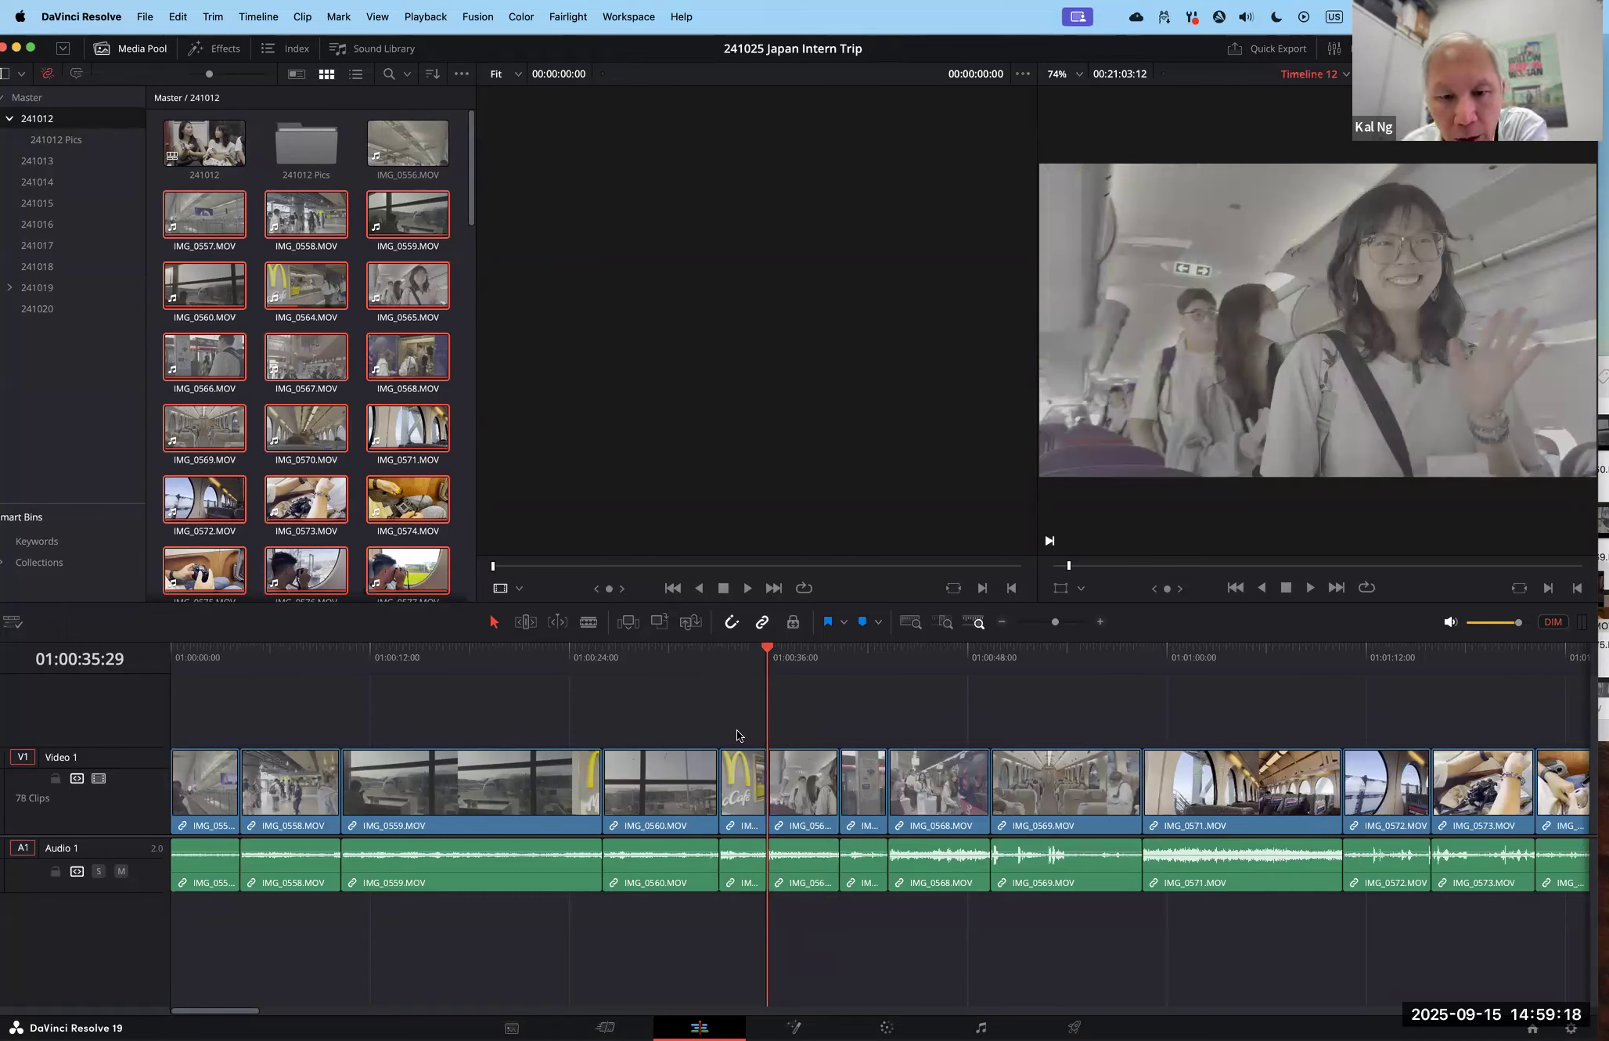
left_click(749, 650)
left_click(738, 650)
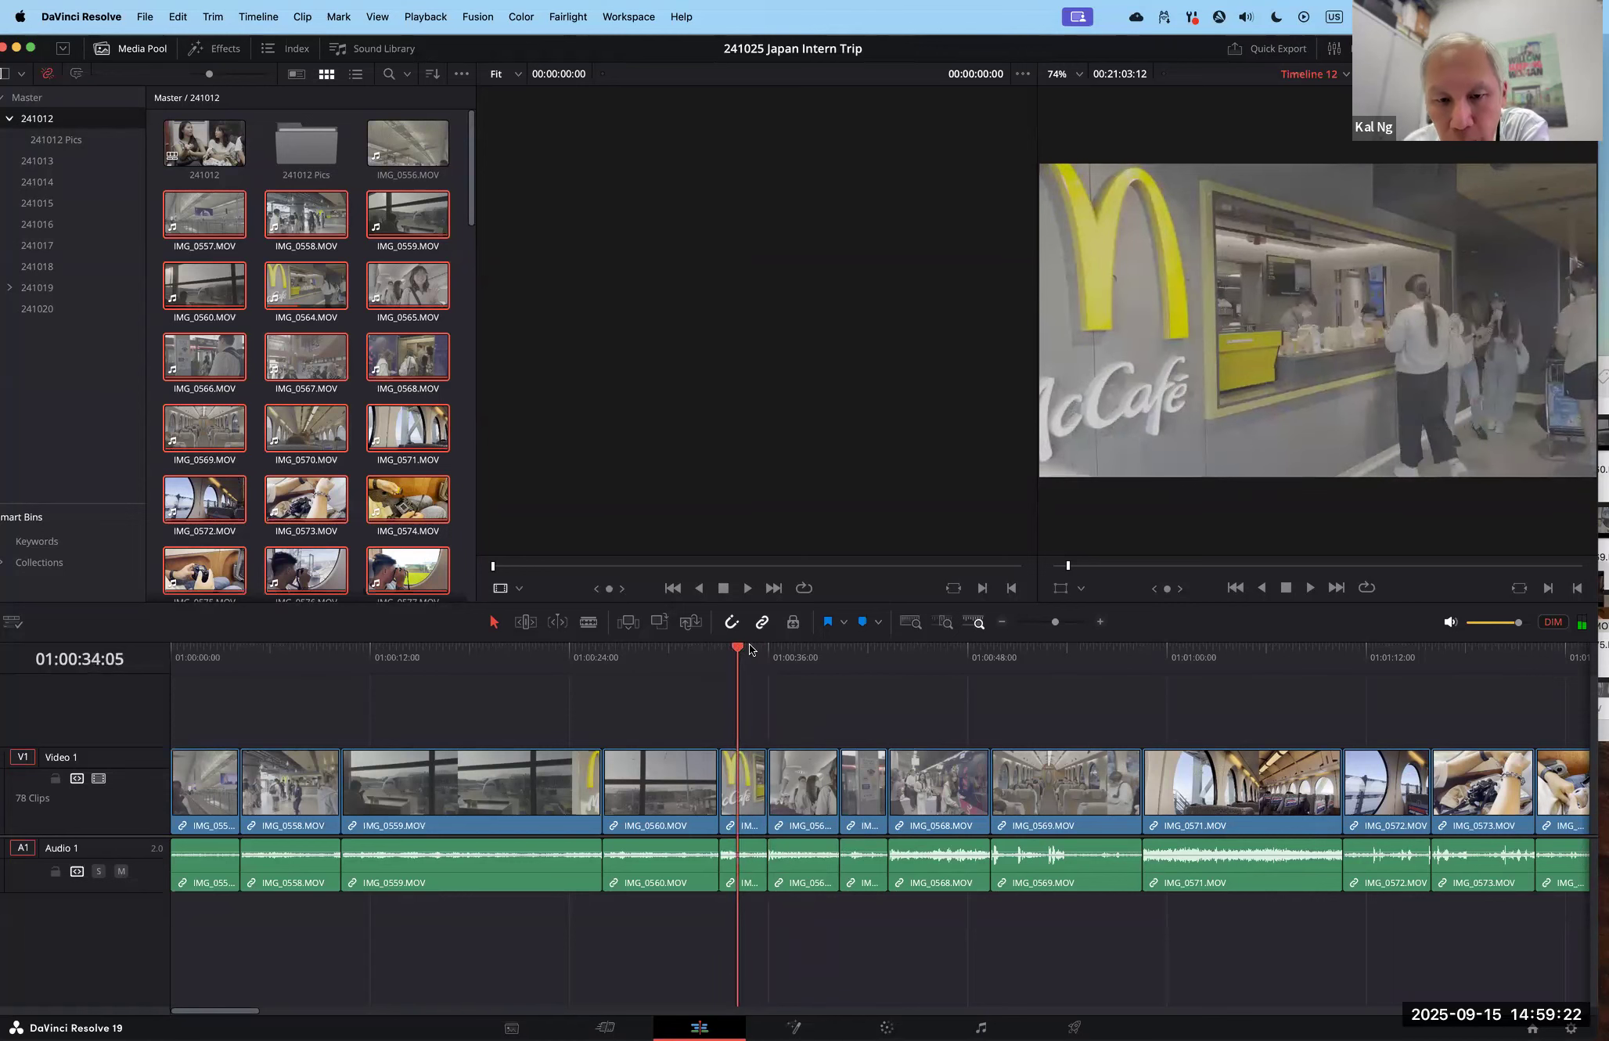
Step: Review IMG_0565.MOV on the timeline and place the playhead within the clip at 01:00:38:05
left_click(751, 649)
left_click(758, 650)
mouse_move(787, 650)
left_mouse_down()
mouse_move(743, 649)
mouse_move(798, 656)
left_mouse_up()
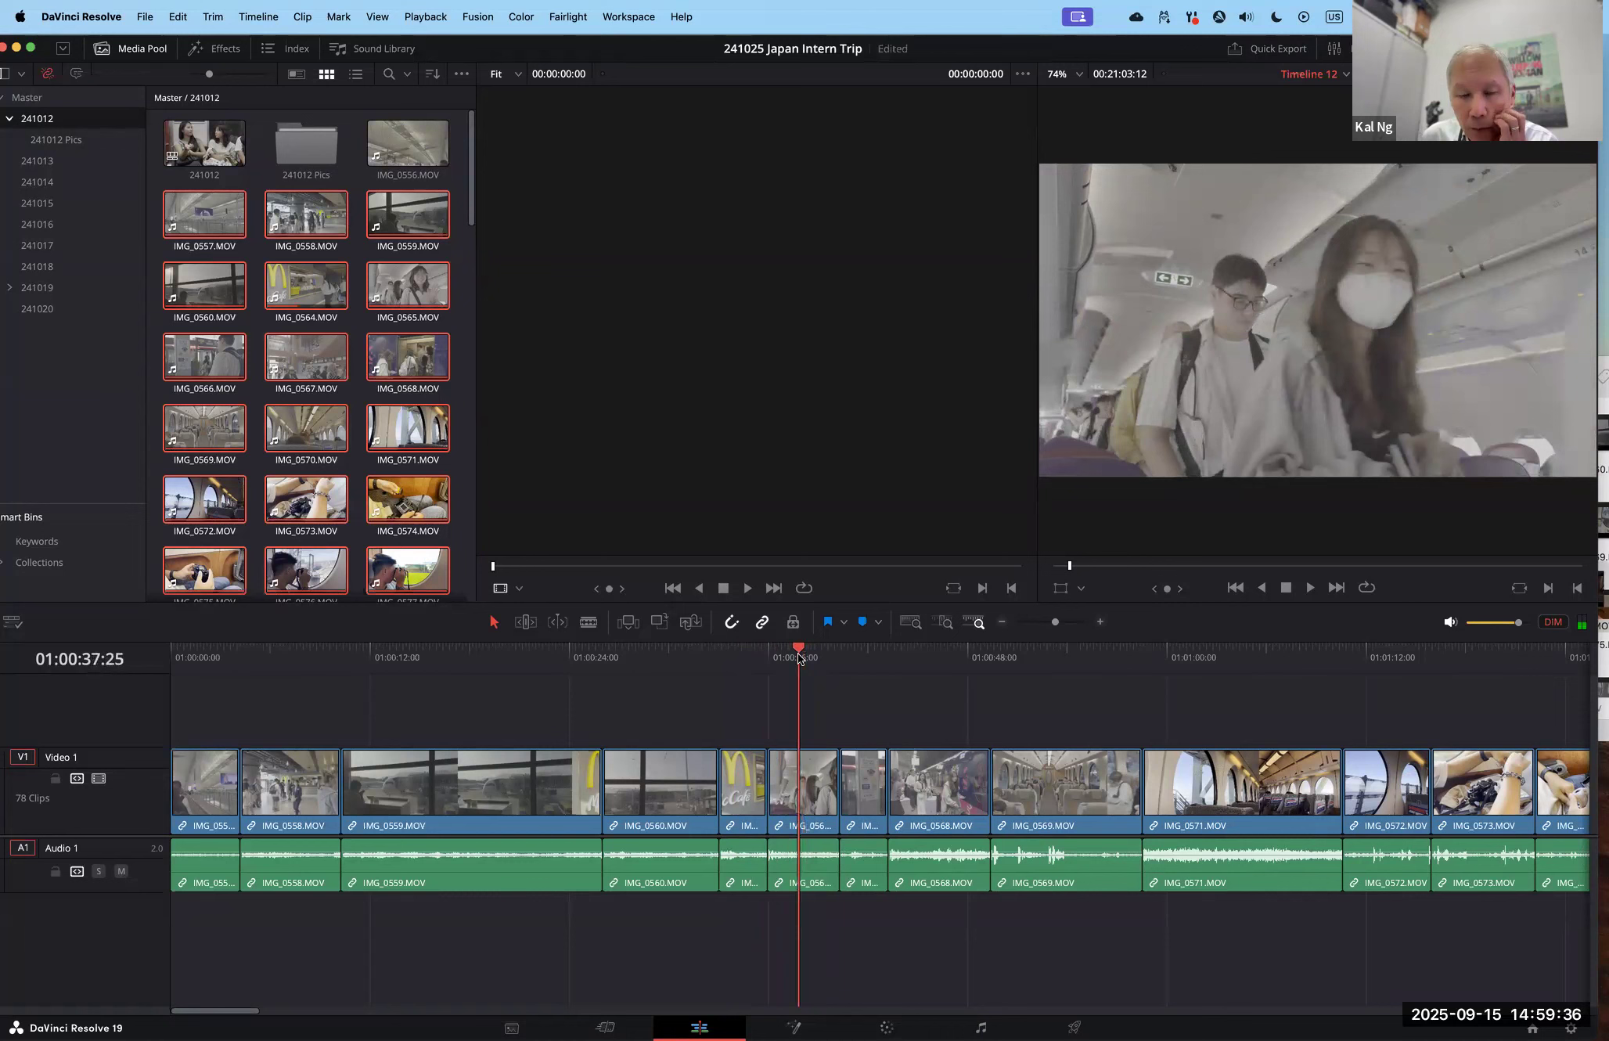
mouse_move(797, 647)
left_mouse_down()
mouse_move(811, 648)
mouse_move(765, 652)
mouse_move(831, 652)
mouse_move(811, 651)
left_mouse_up()
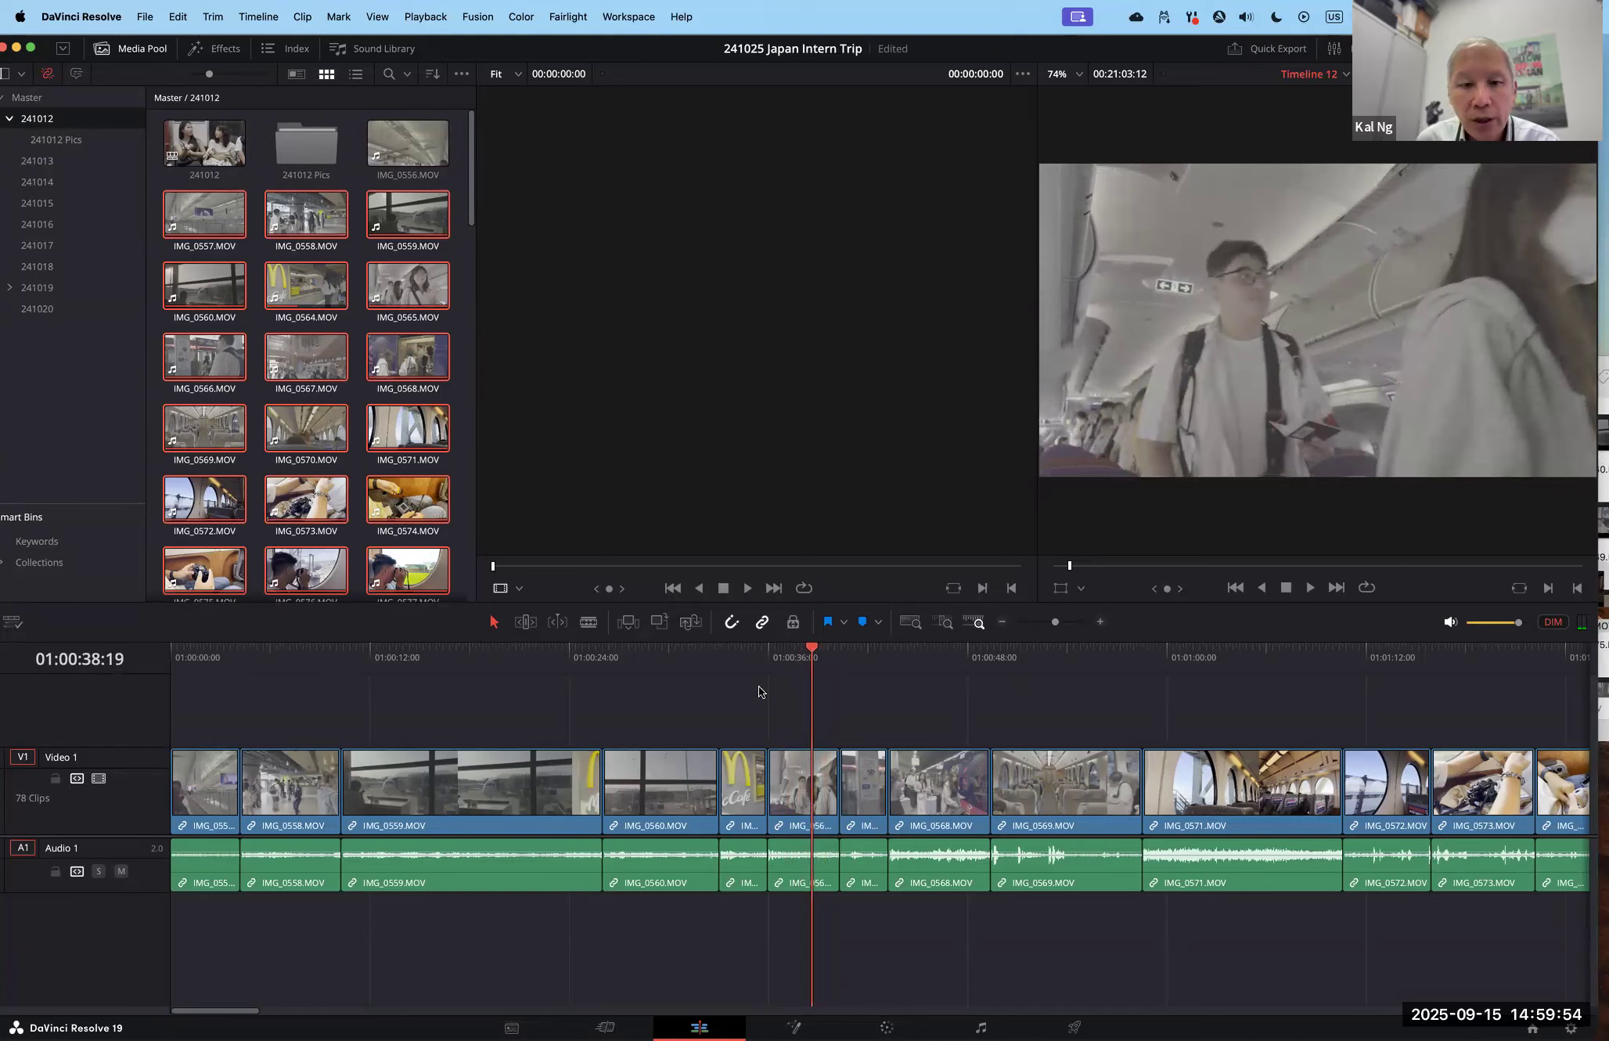
left_click(586, 622)
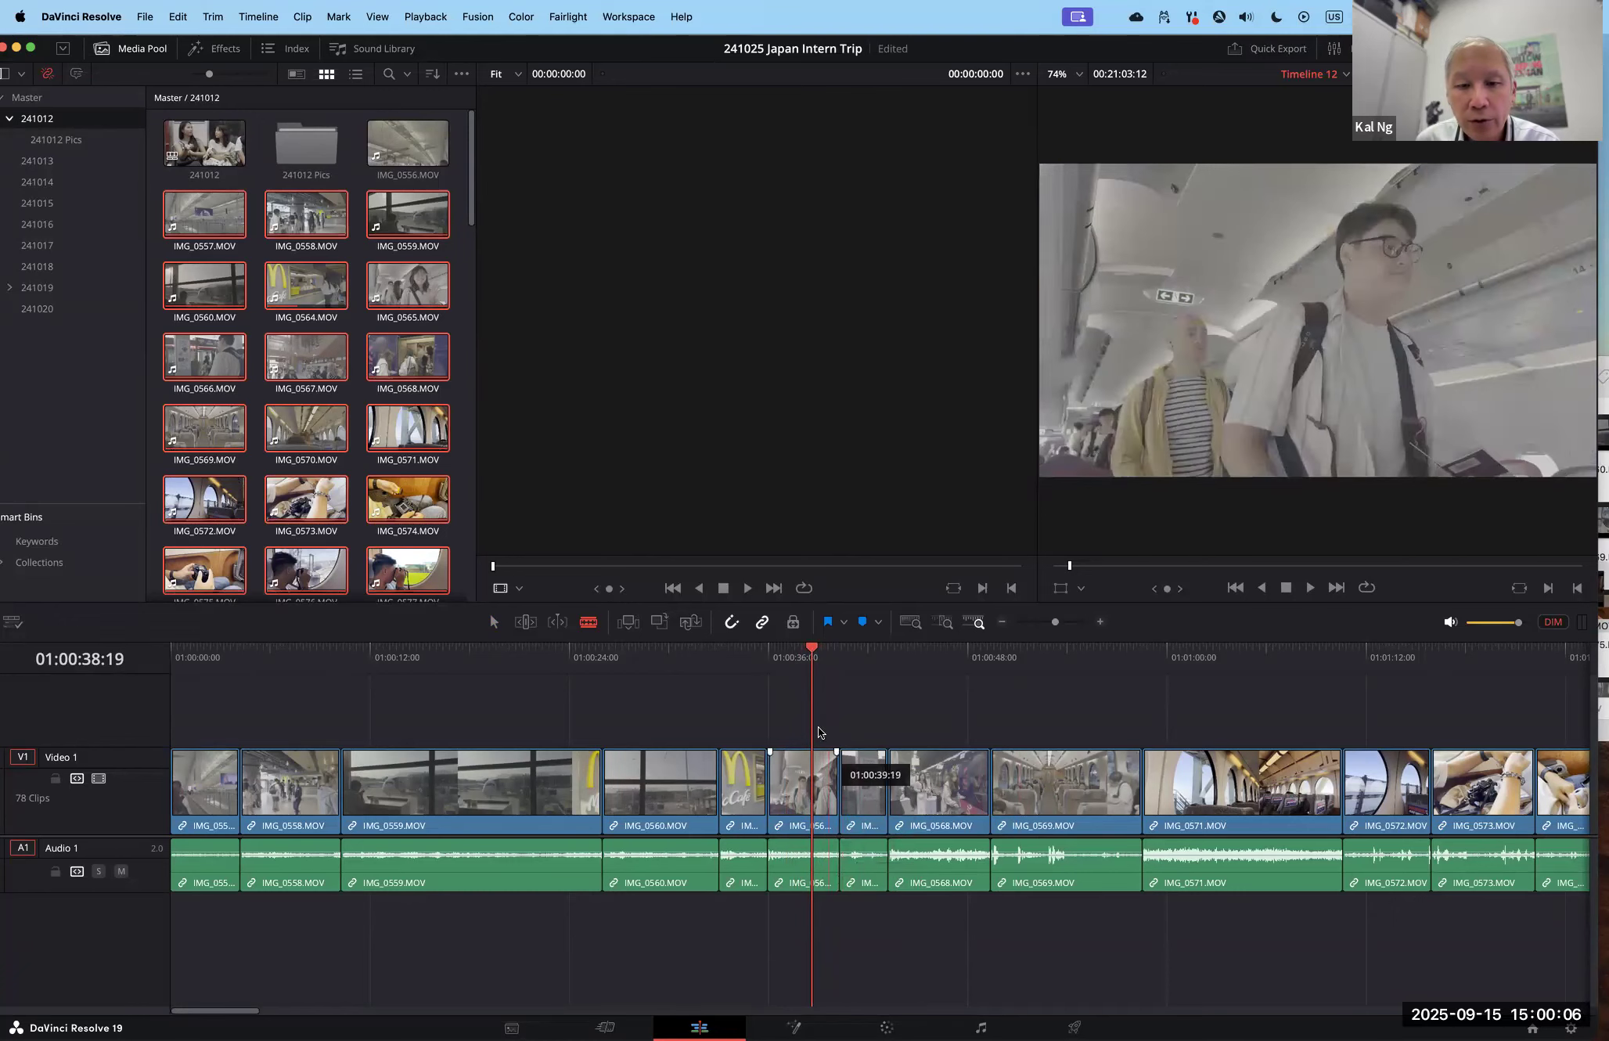
left_click(805, 652)
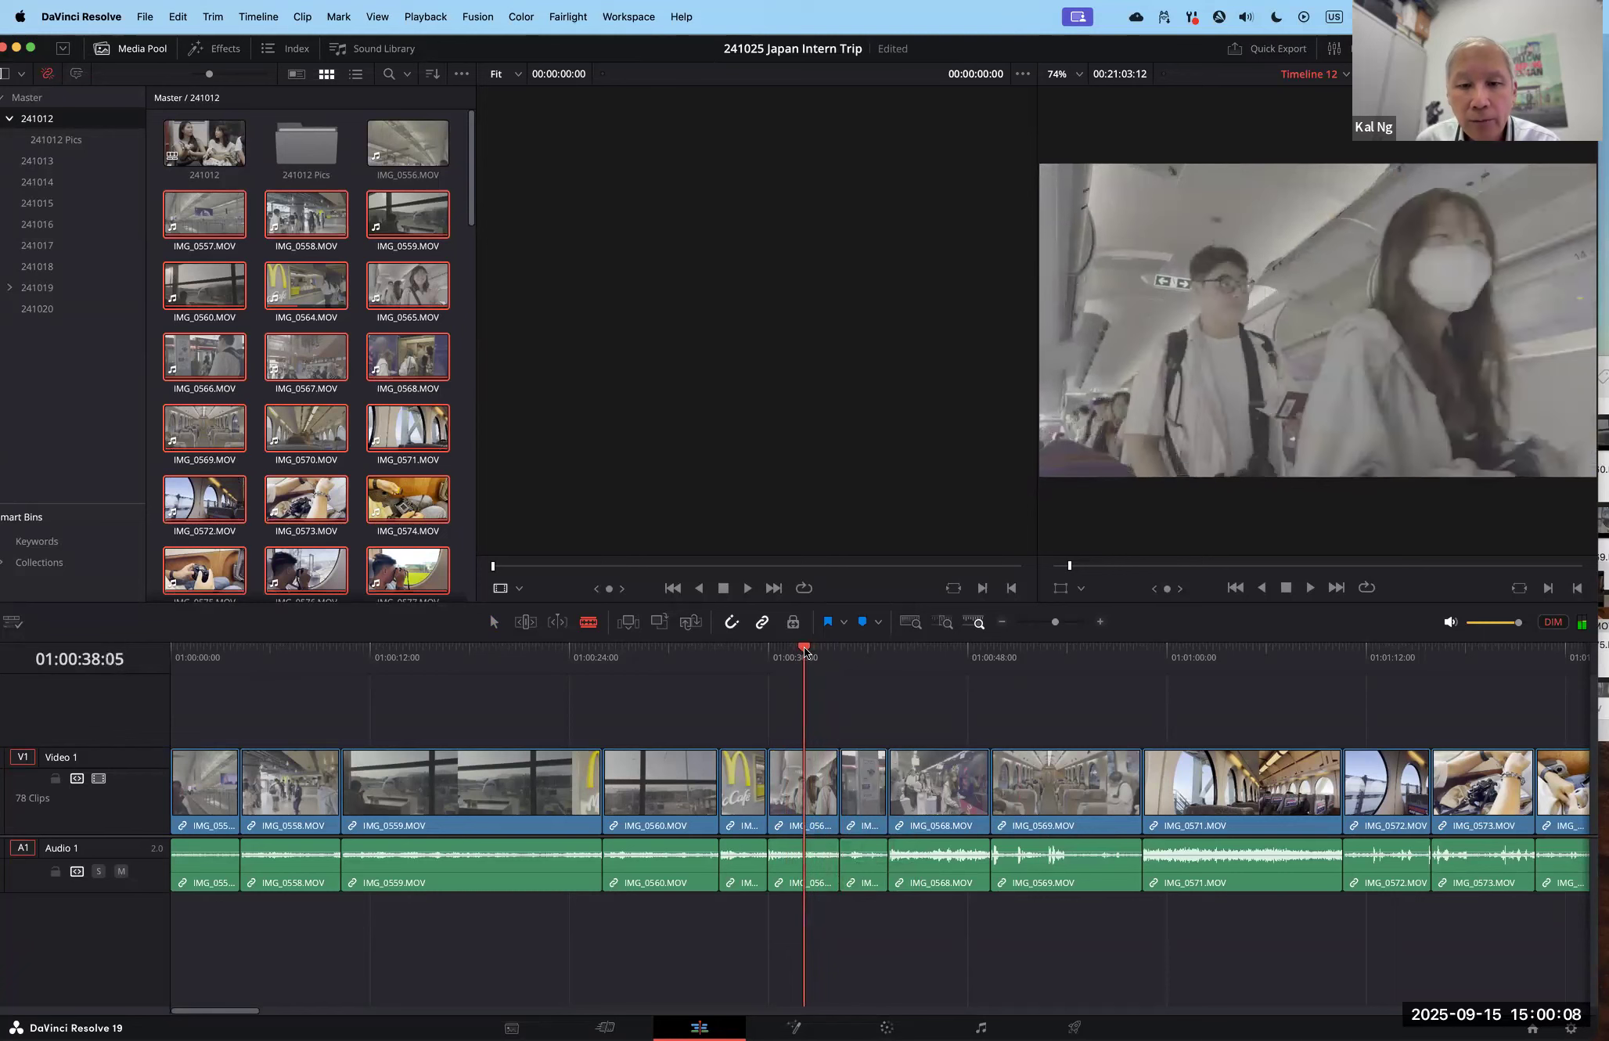
left_click_drag(1054, 623, 1066, 619)
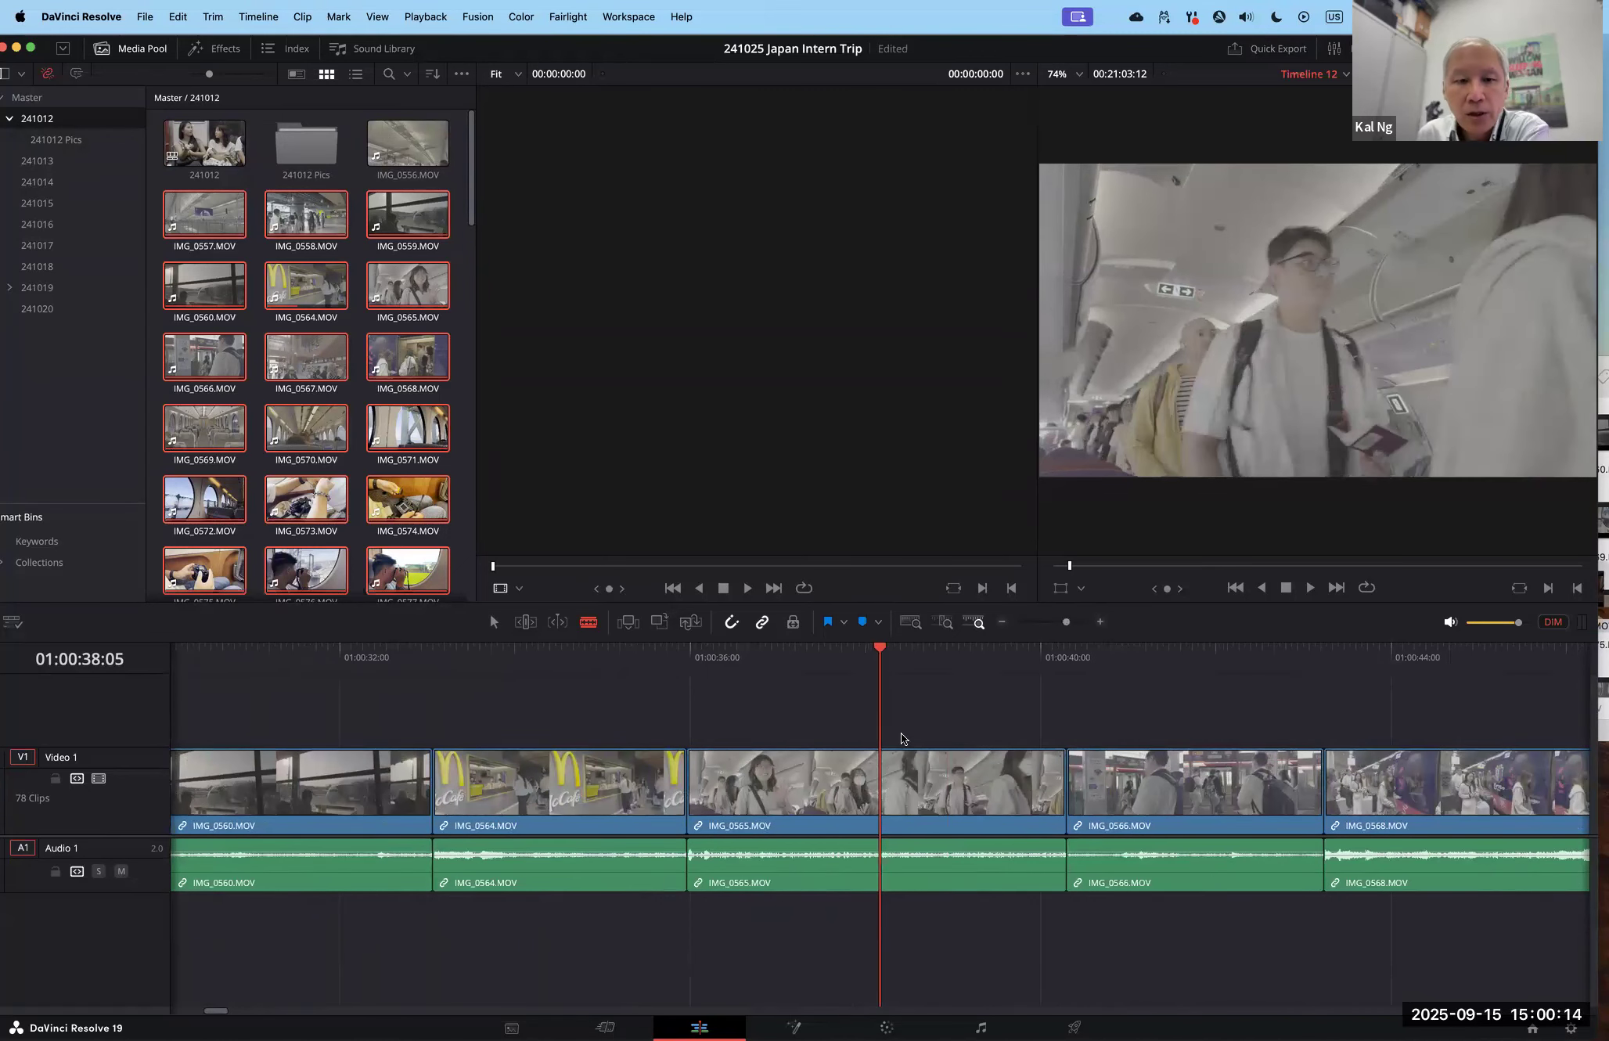
Step: Trim IMG_0565.MOV from its end and start in Selection mode, and place the shortened clip flush against IMG_0564.MOV
key("a")
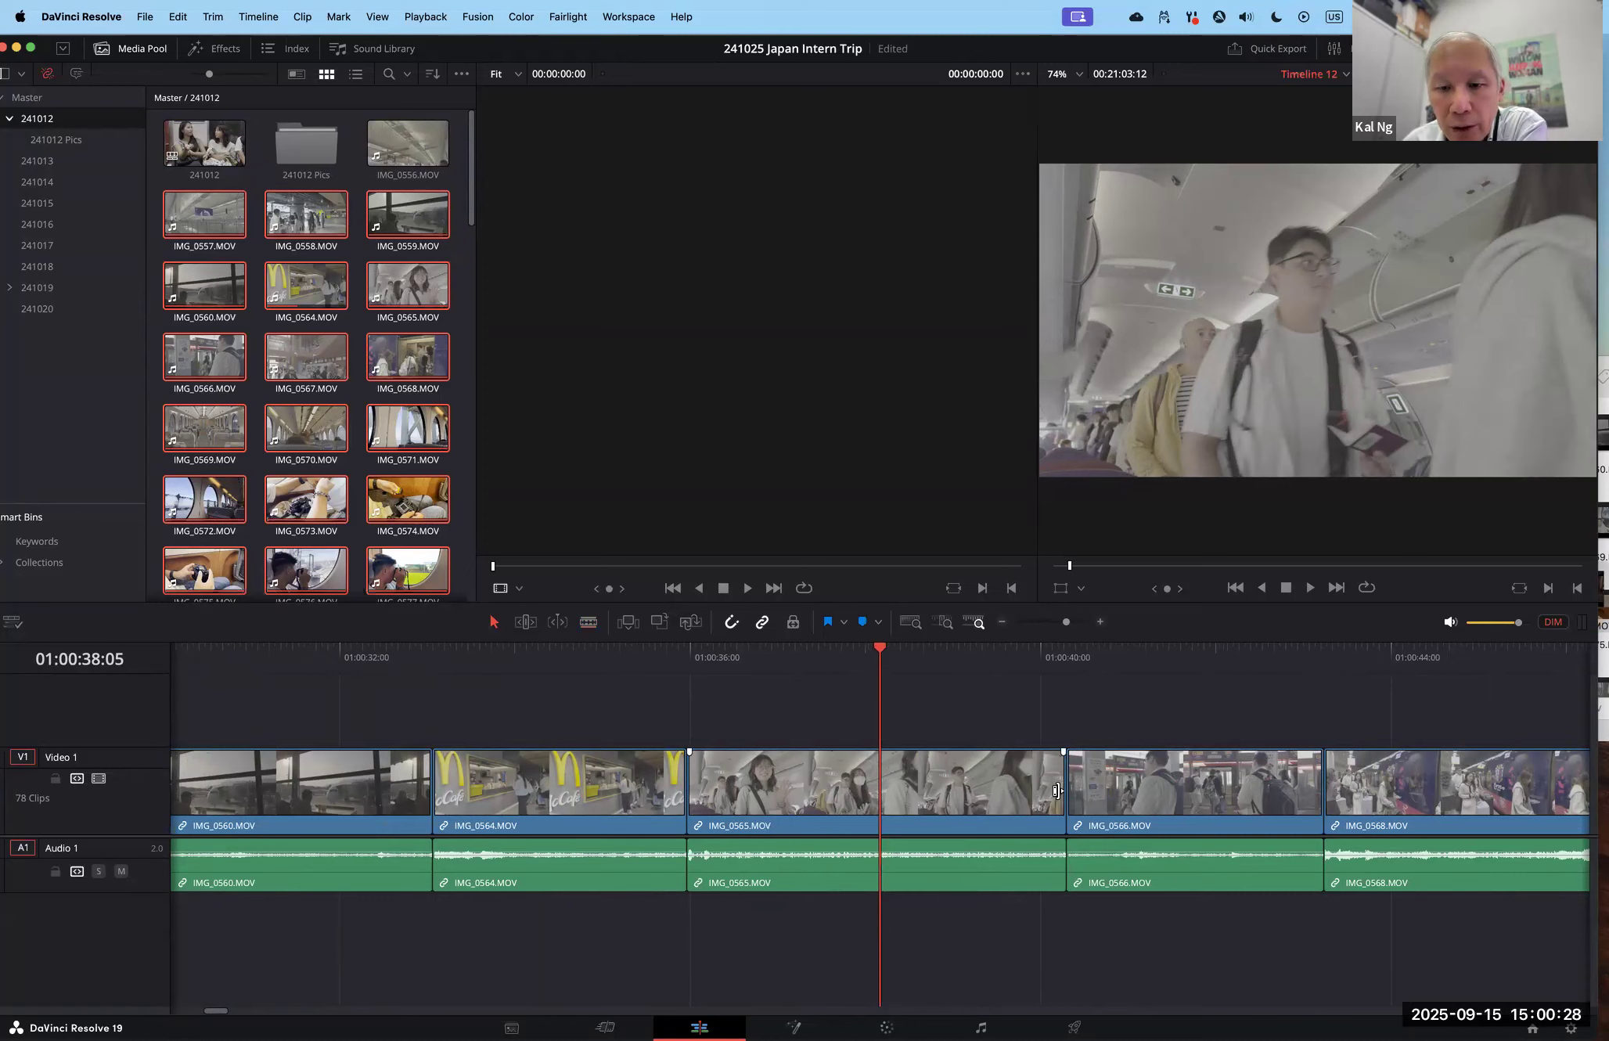
left_click_drag(1056, 790, 905, 789)
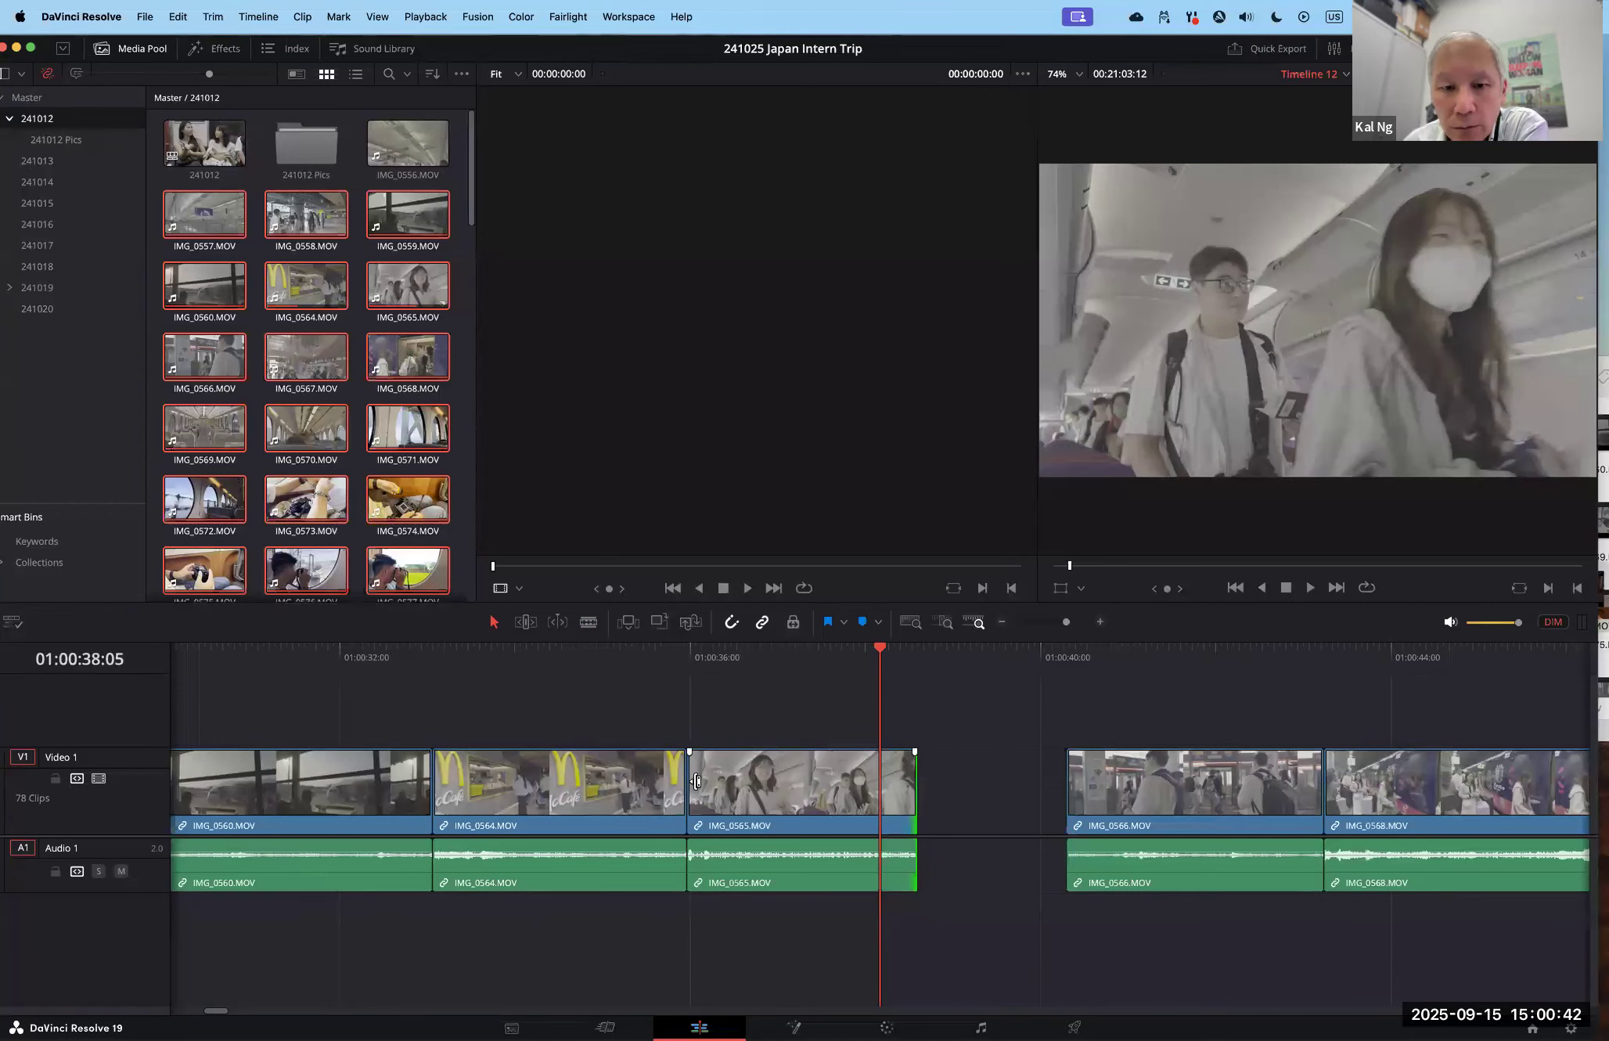
left_click(697, 781)
left_click_drag(707, 781, 747, 778)
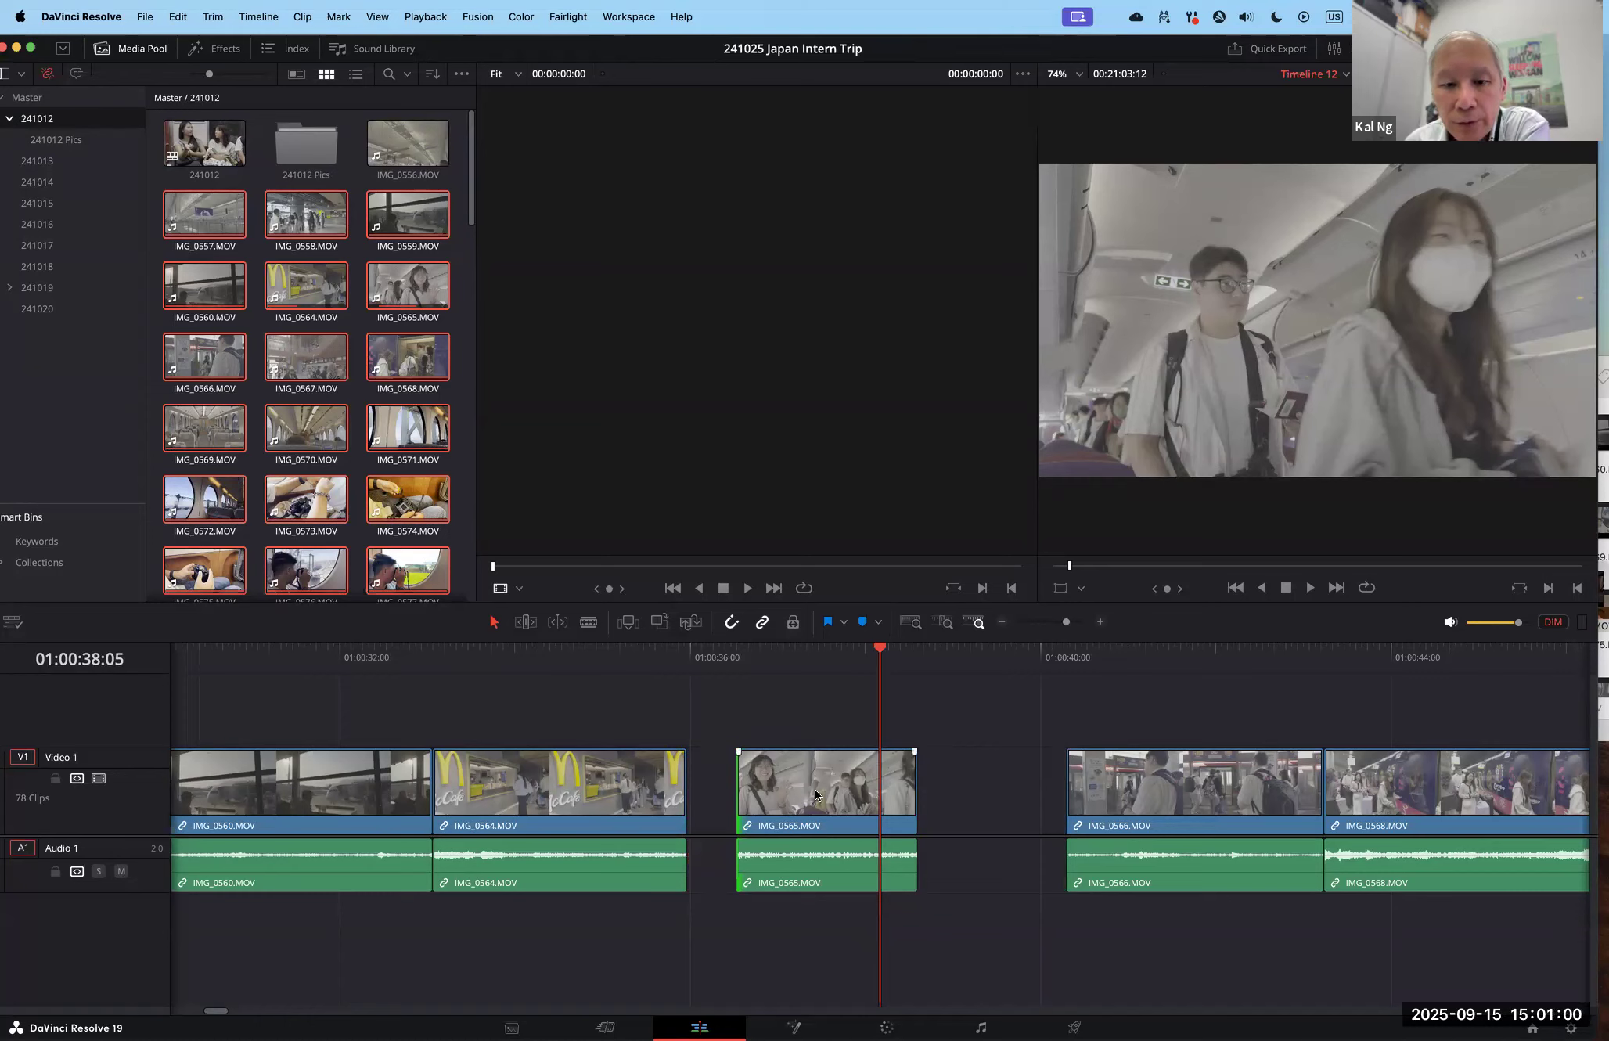
left_click_drag(811, 795, 768, 796)
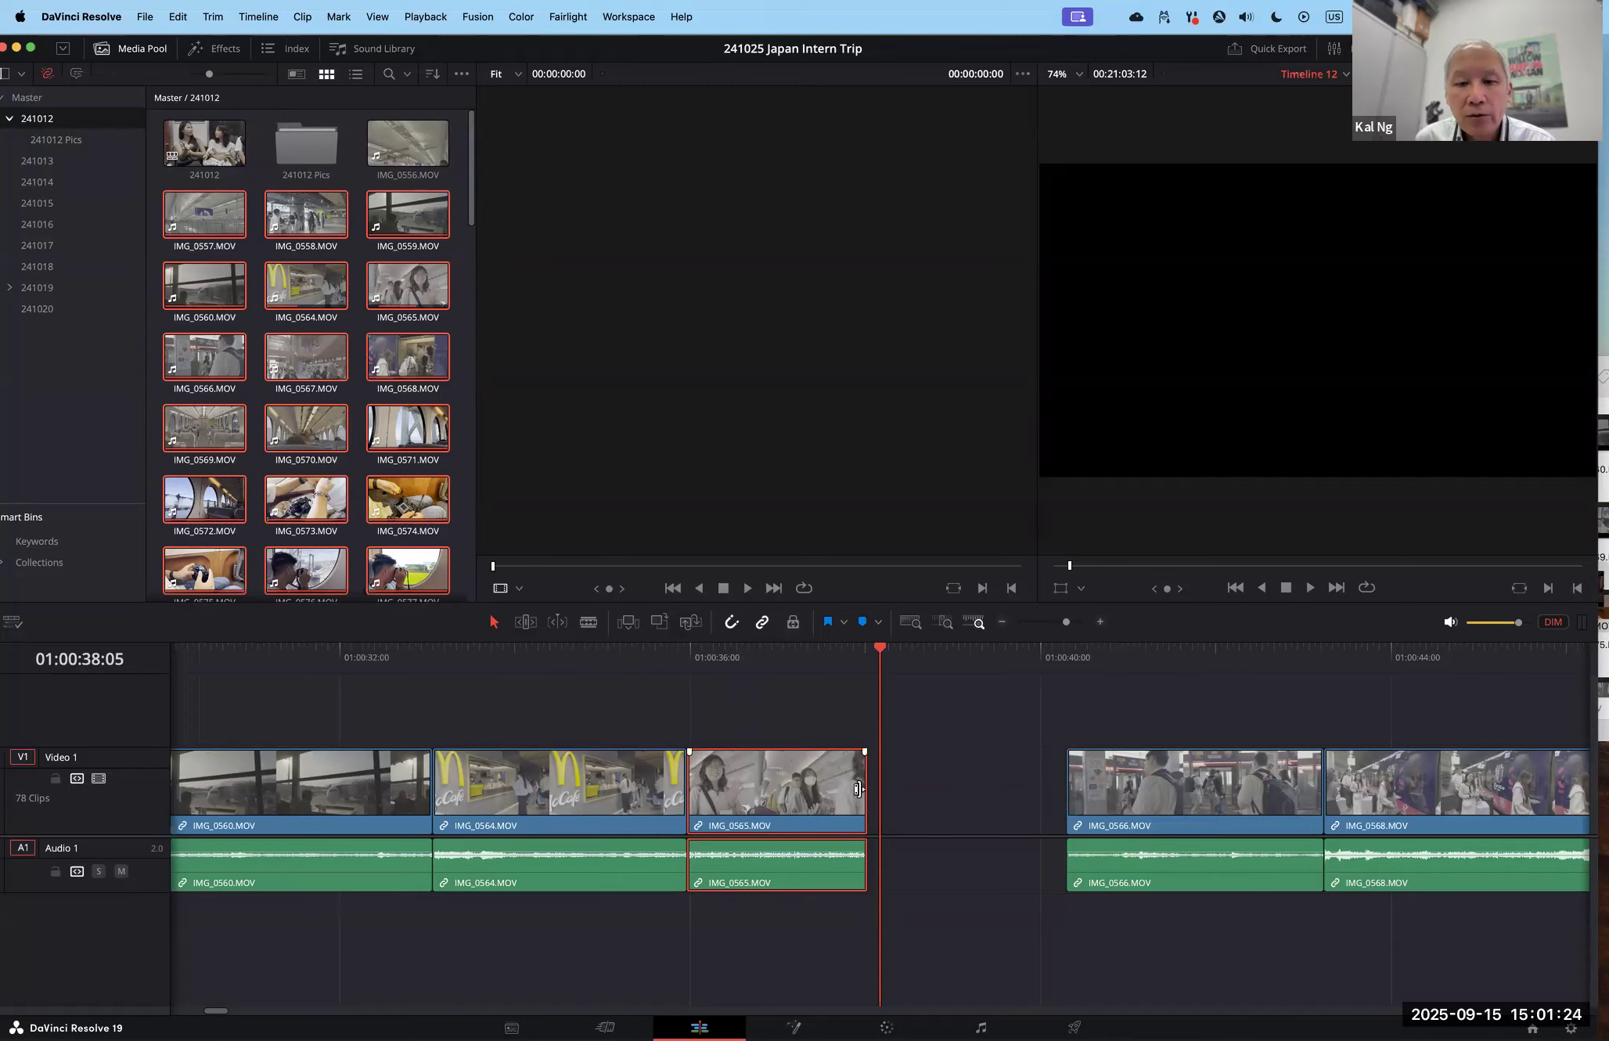
Step: Extend IMG_0565.MOV at both ends and reposition it so it spans from the end of IMG_0564.MOV to 01:00:39:21
left_click_drag(875, 787, 958, 793)
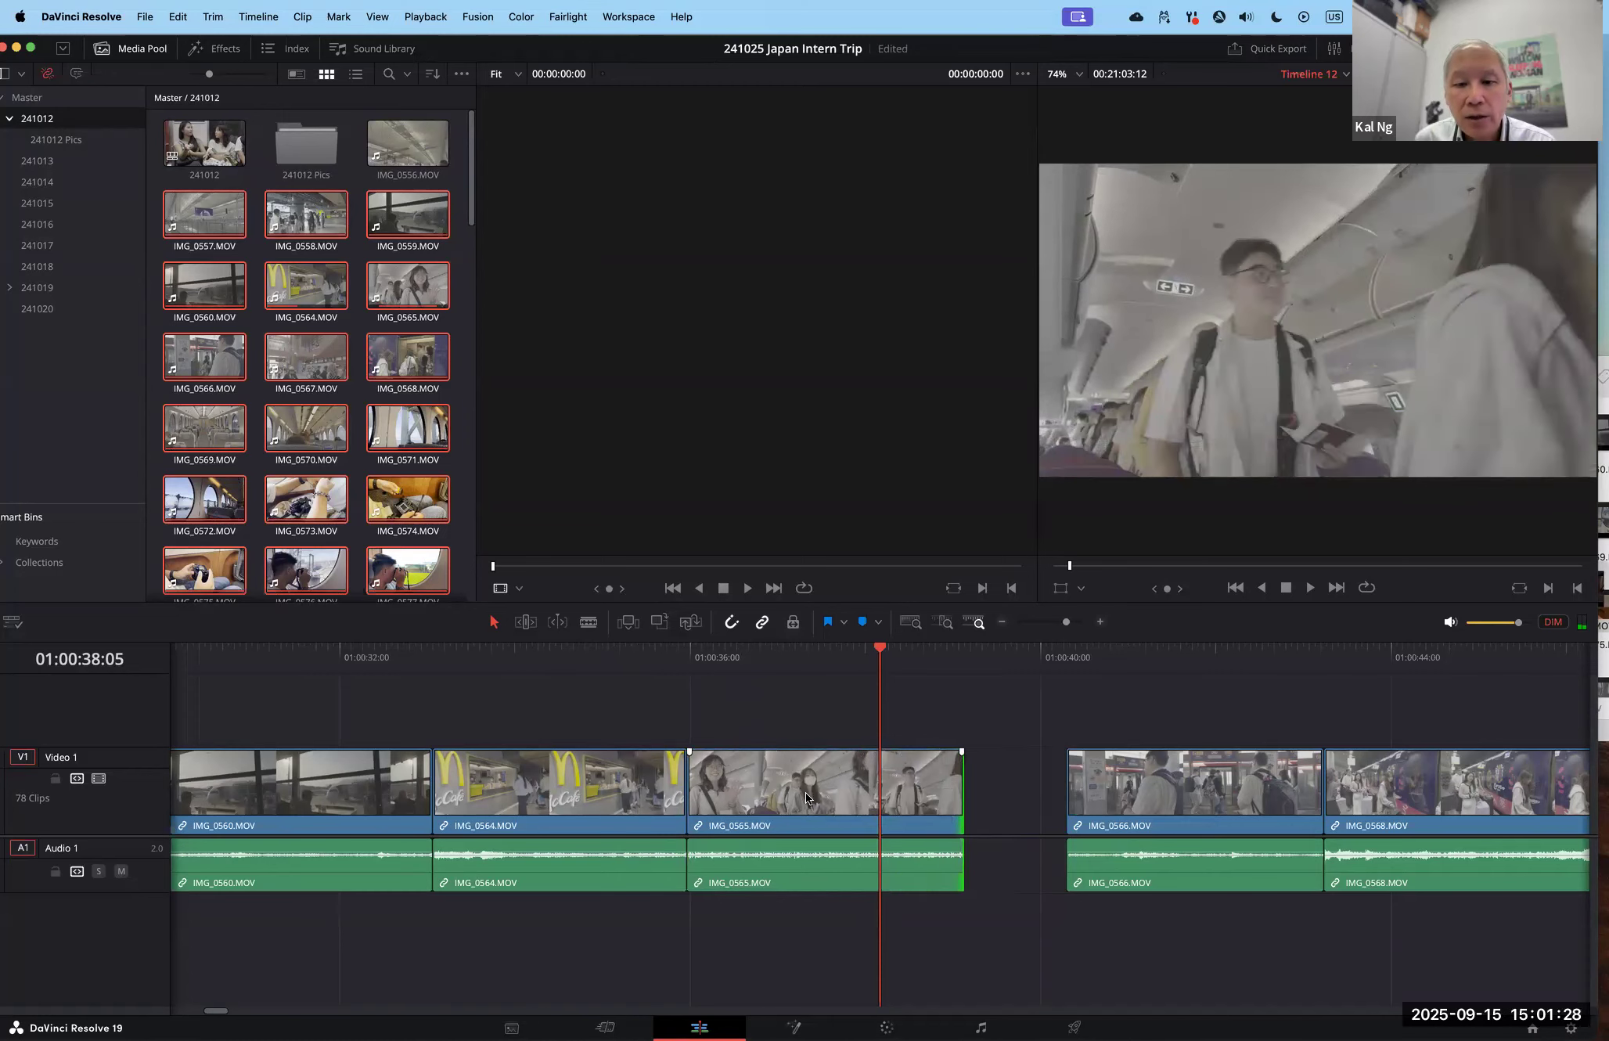
left_click_drag(827, 799, 909, 800)
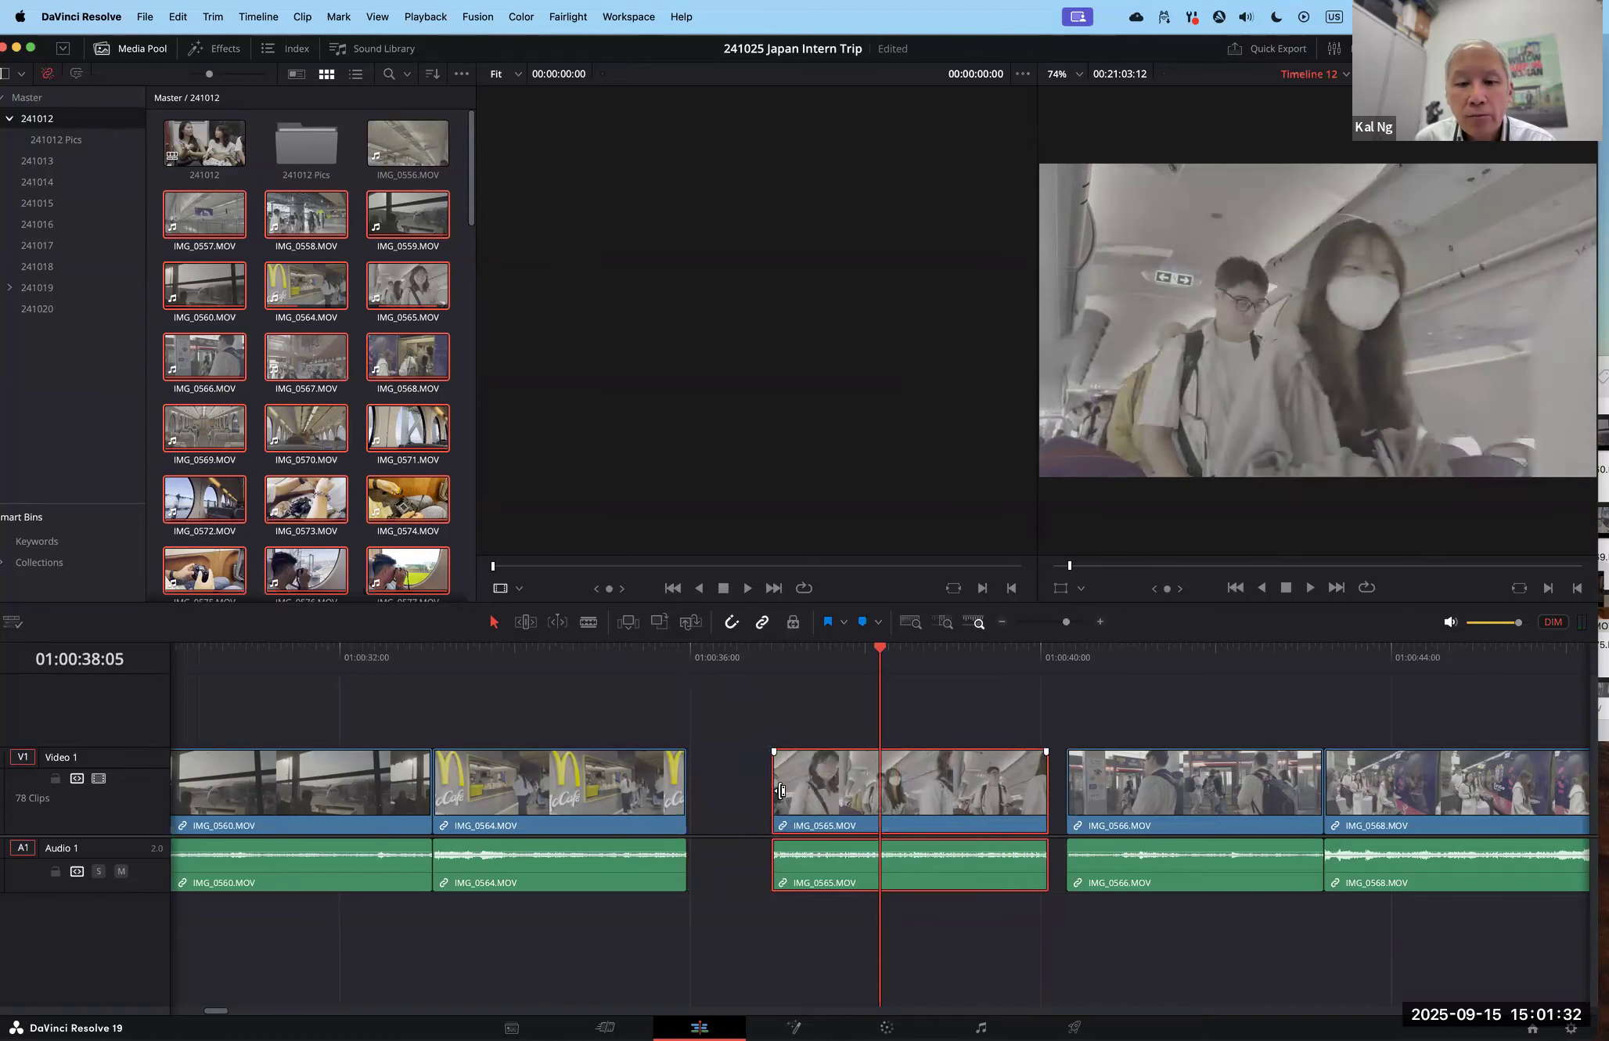
mouse_move(752, 790)
left_mouse_down()
mouse_move(710, 792)
mouse_move(763, 795)
left_mouse_up()
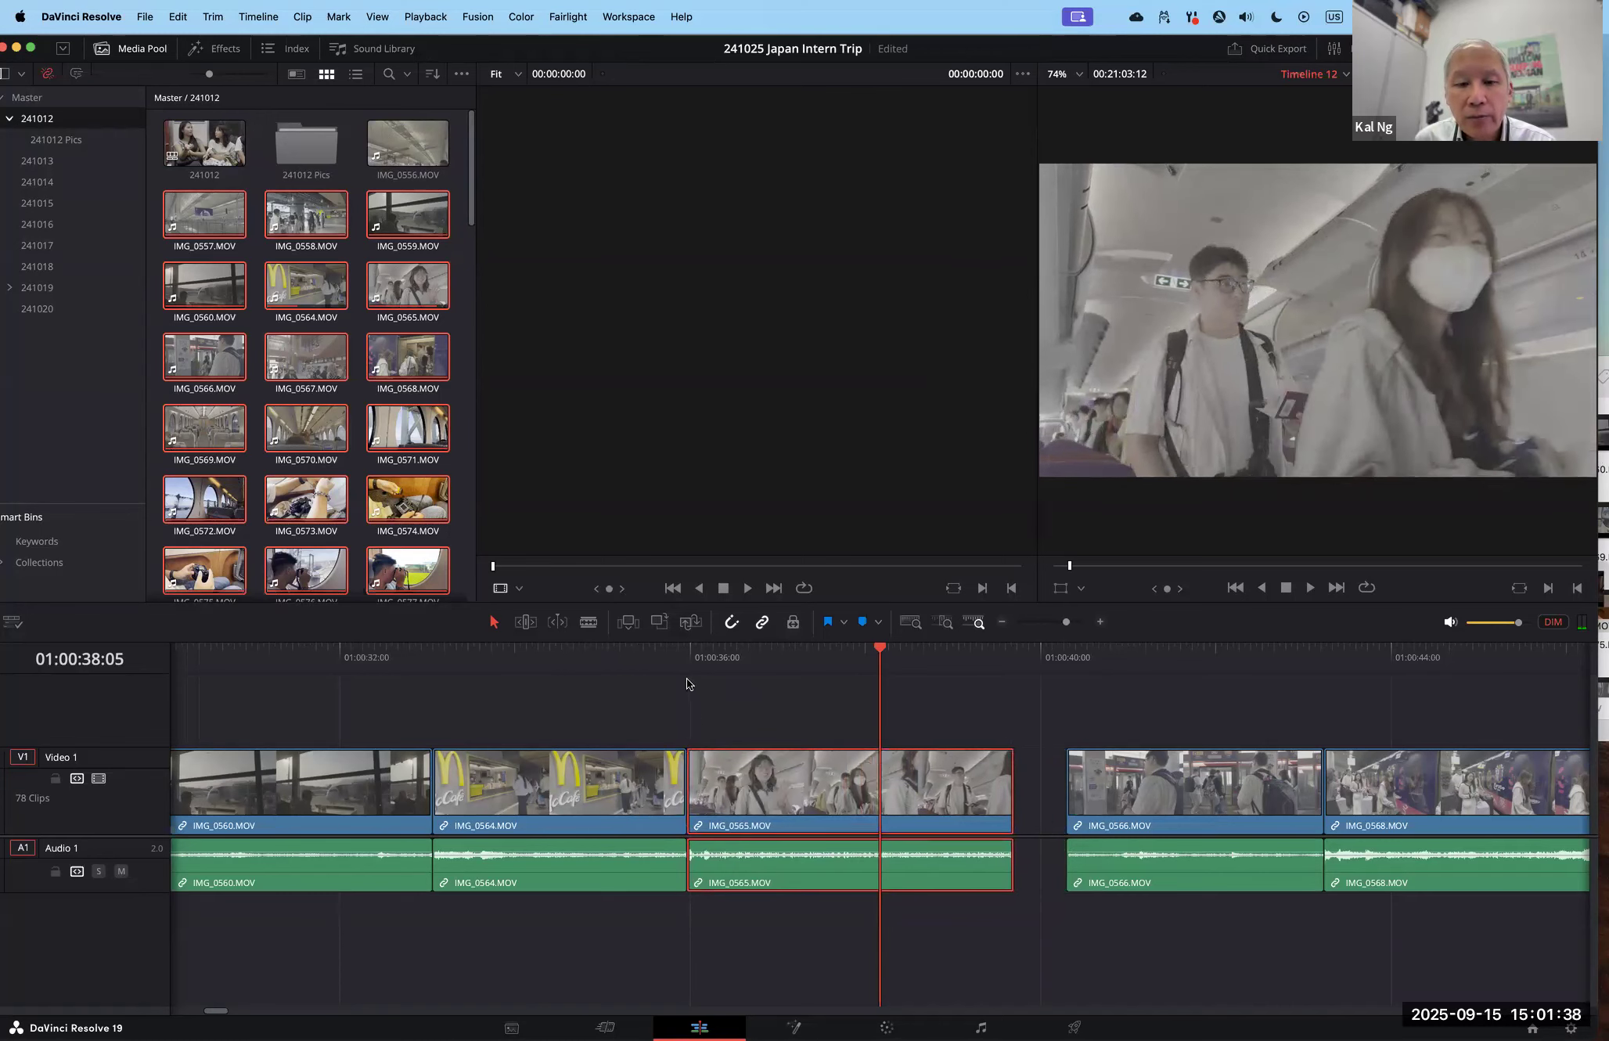
Step: Play the end of IMG_0565.MOV, place the playhead at the clip's end at 01:00:39:21, and clear the selection
key("space")
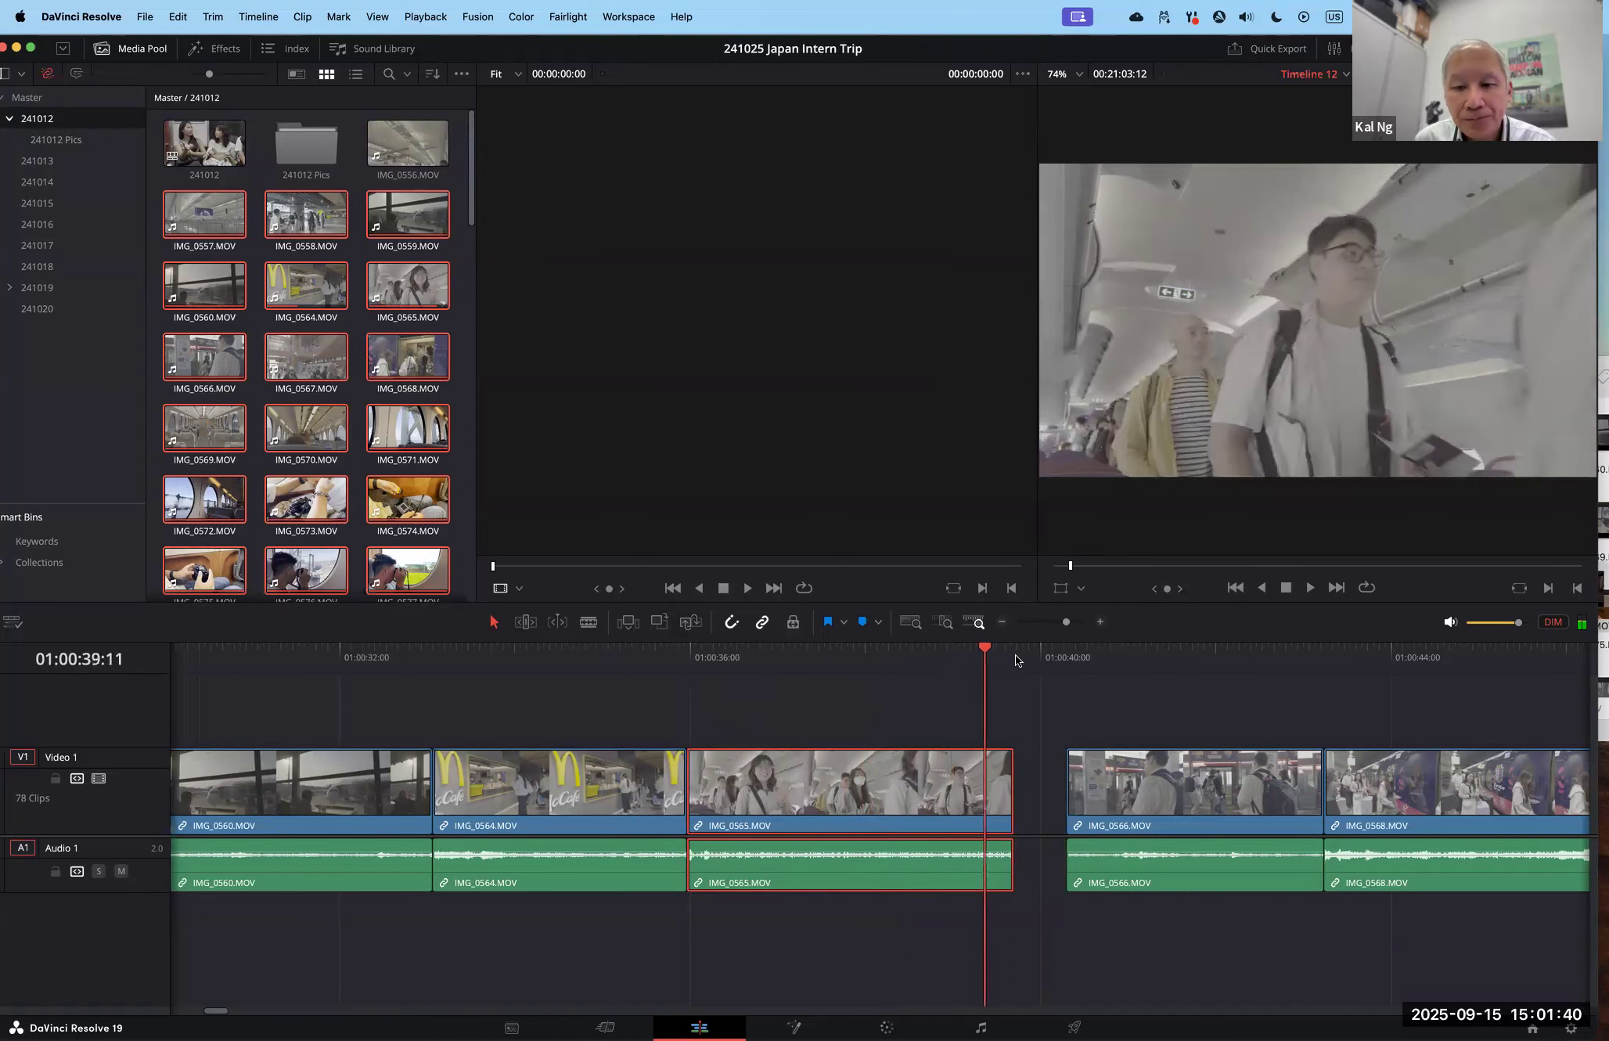
left_click_drag(1020, 659, 1012, 647)
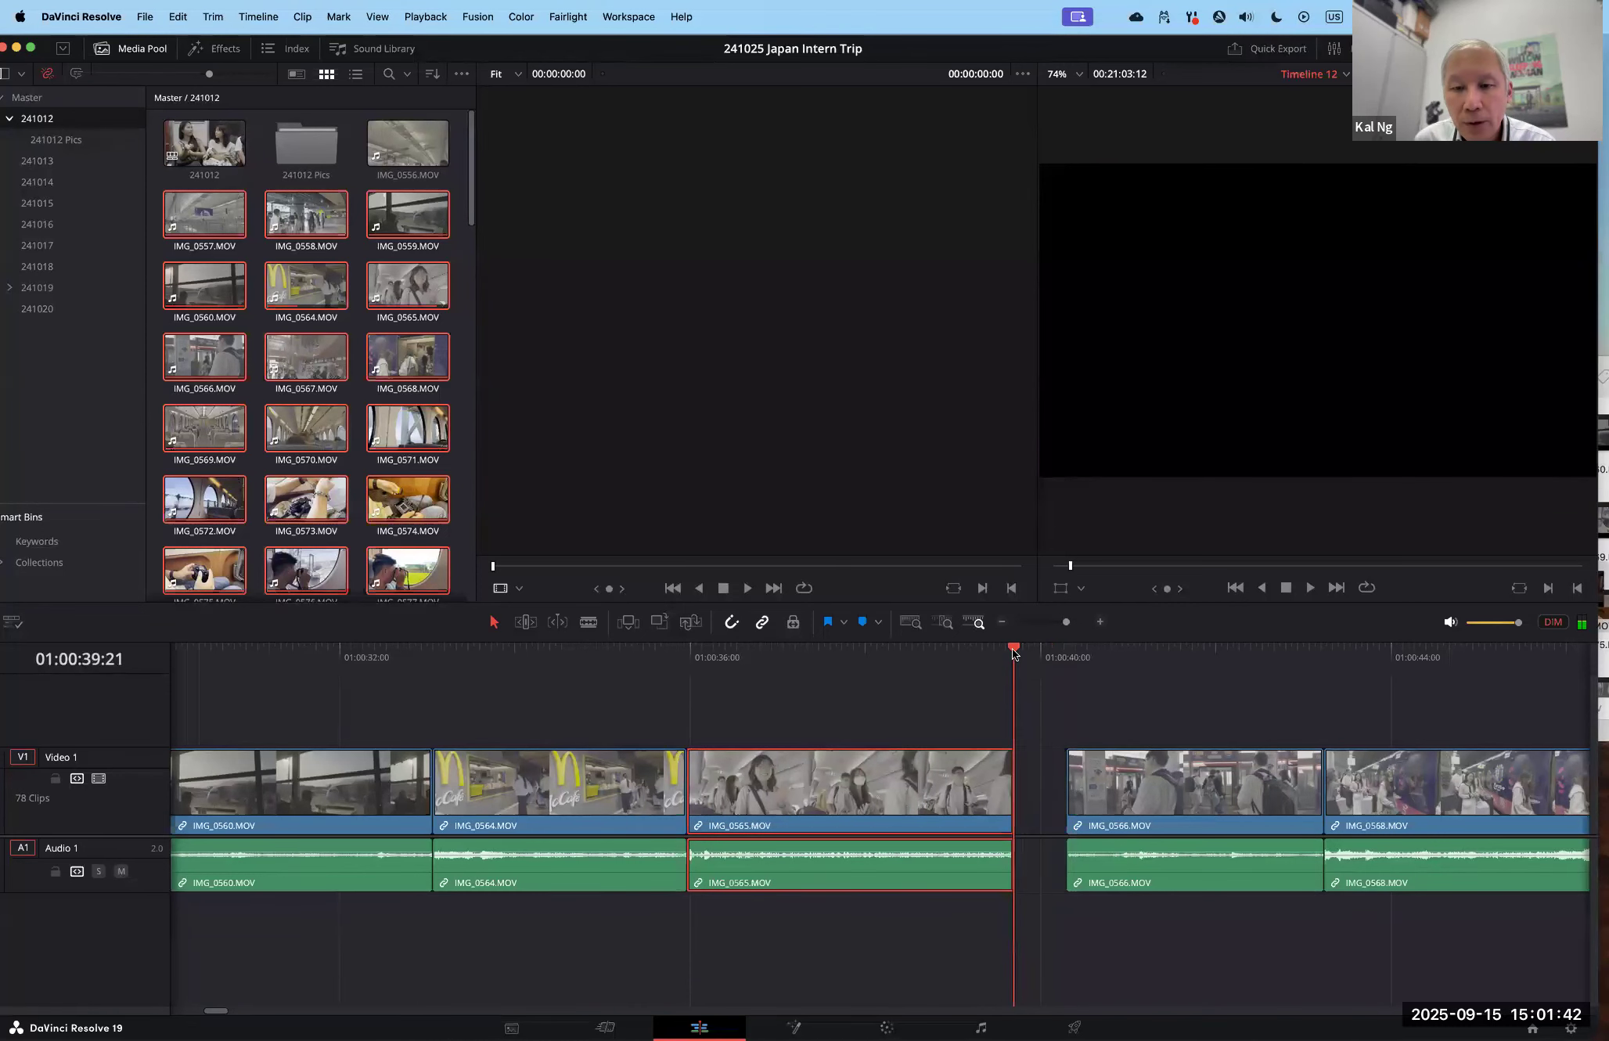
left_click(1045, 704)
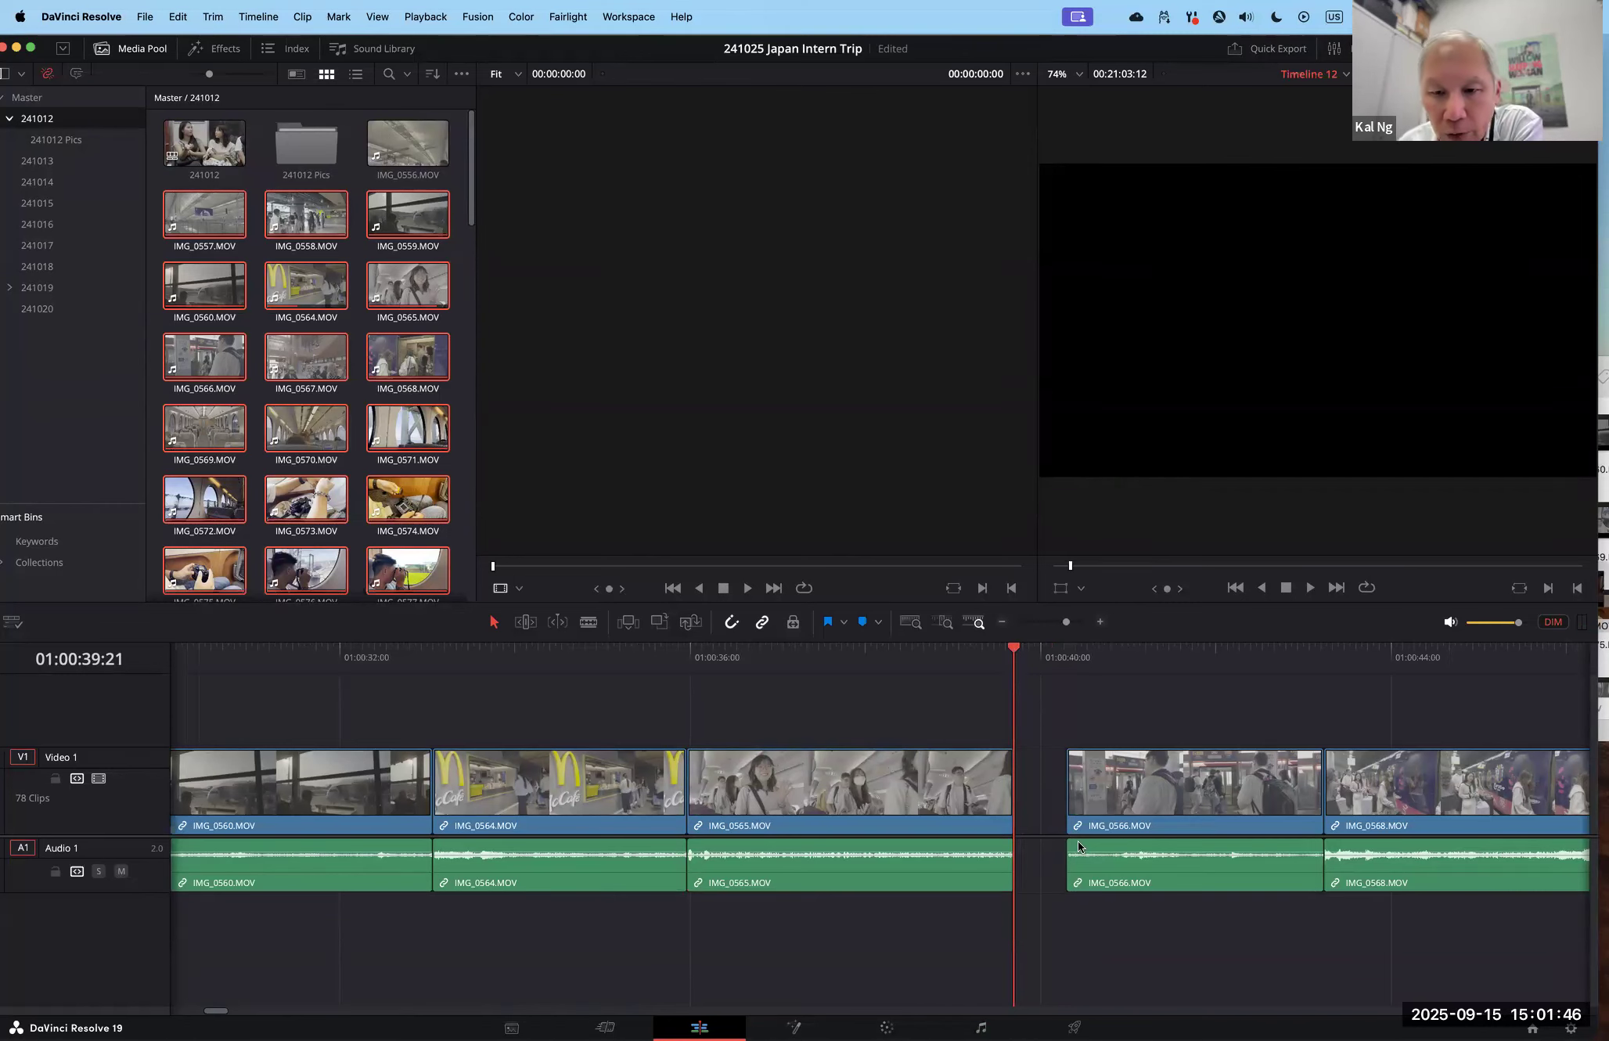
Step: Close the gap after IMG_0565.MOV by selecting all following clips and moving them together against its end at 01:00:39:21
left_click_drag(1066, 622, 1037, 625)
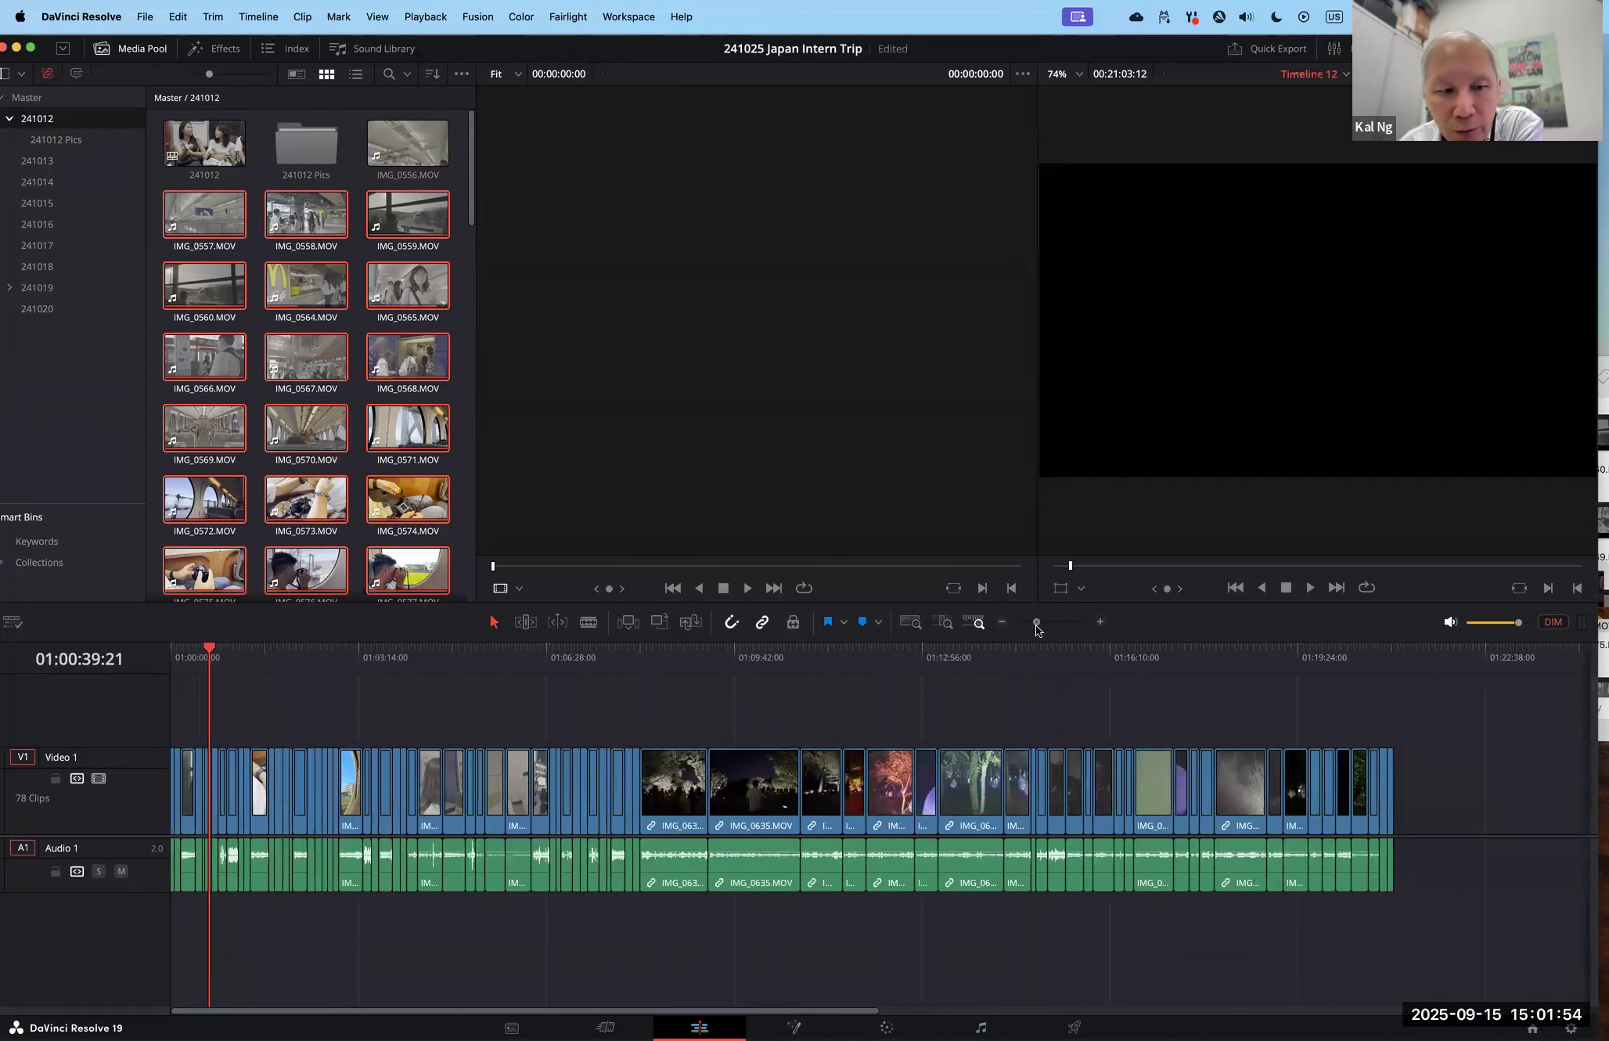
left_click_drag(1429, 726, 209, 934)
left_click_drag(1037, 620, 1068, 614)
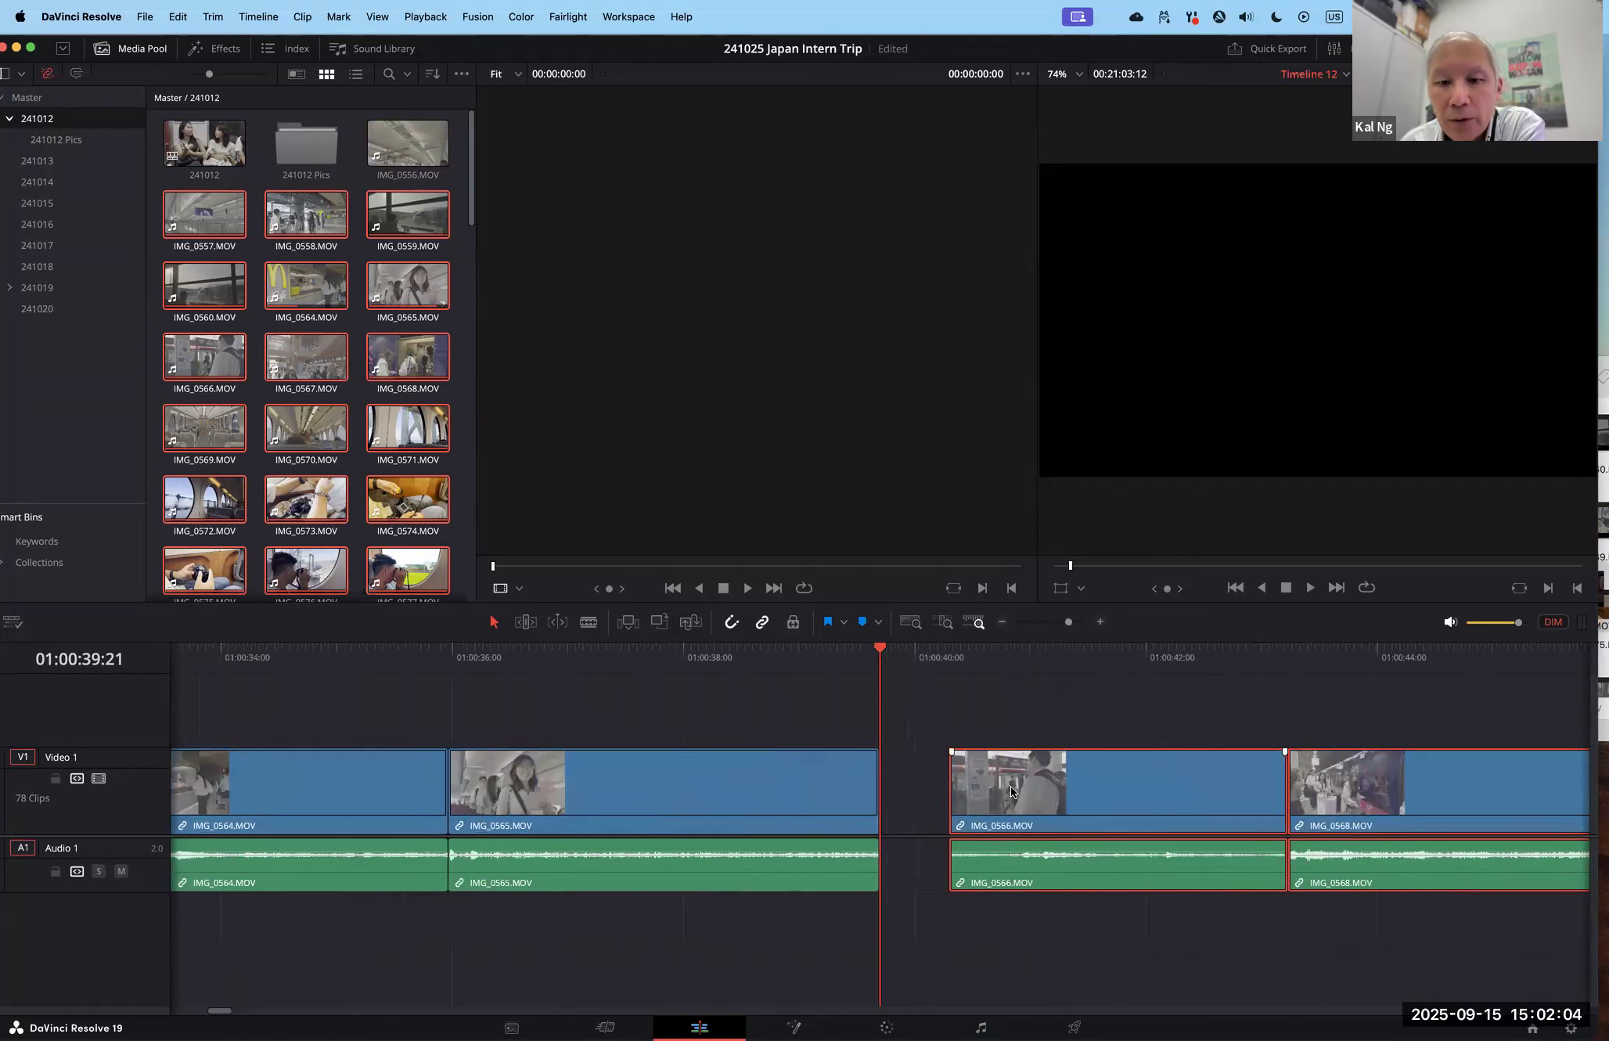
left_click_drag(978, 786, 910, 786)
left_click(948, 710)
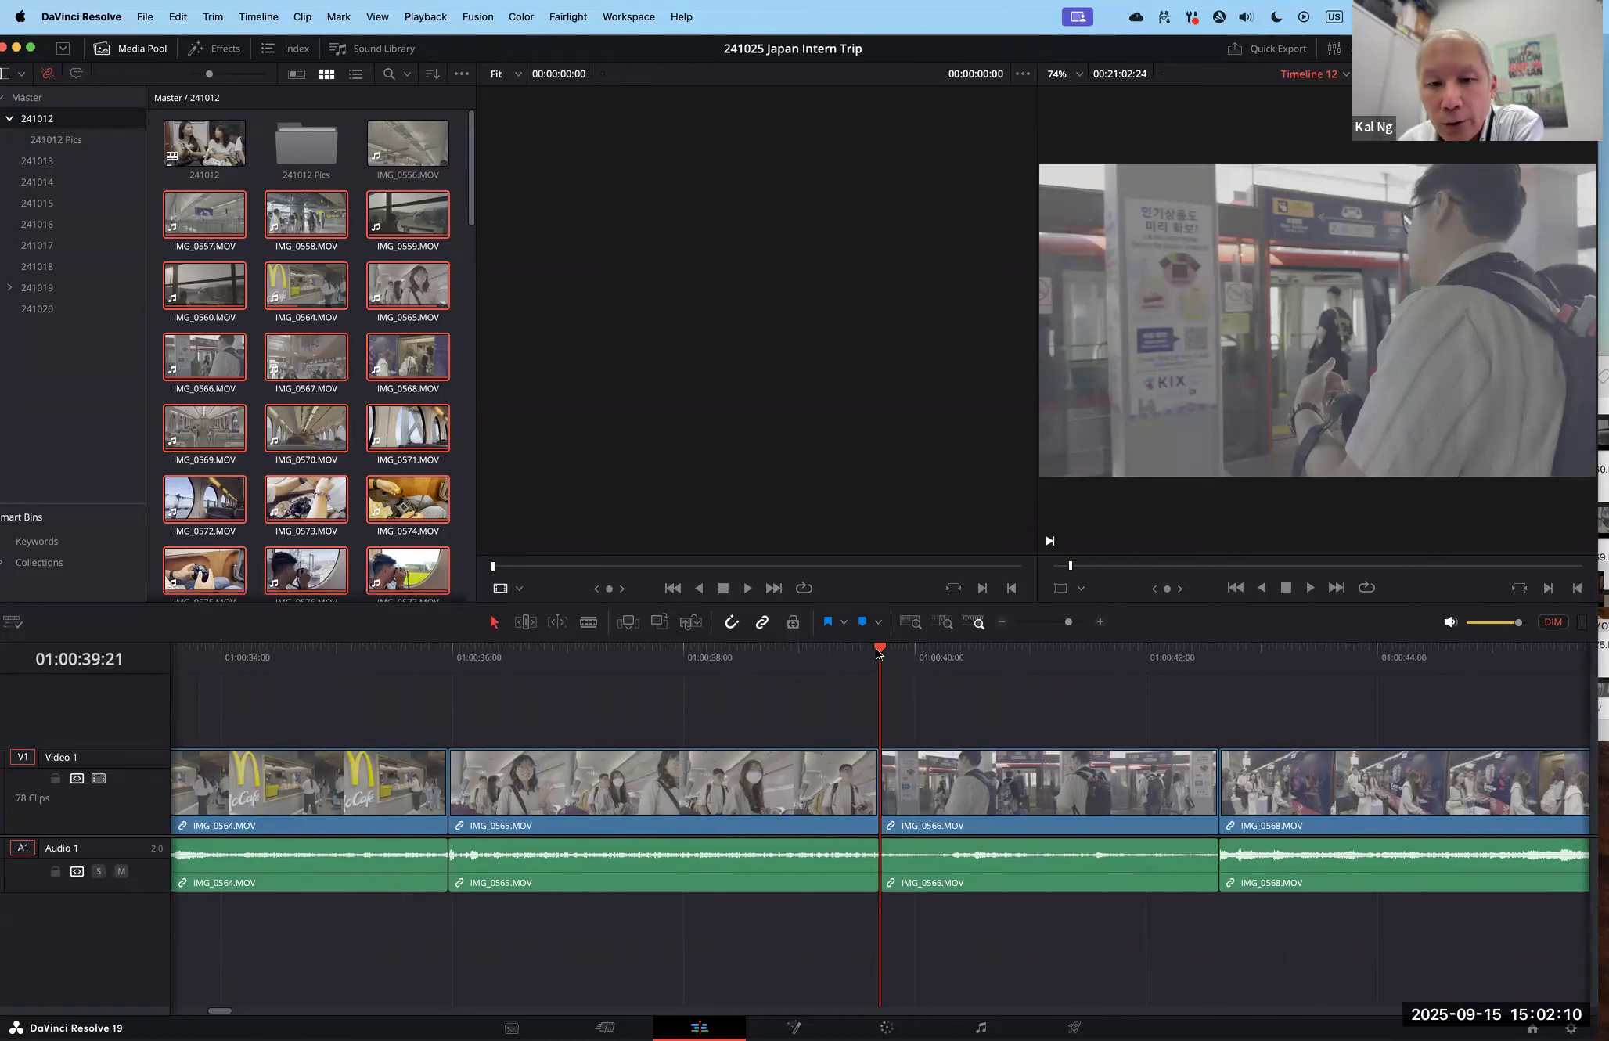
Step: Check the cut between IMG_0565.MOV and IMG_0566.MOV by scrubbing across it, and return the playhead to 01:00:37:08
left_click_drag(846, 649, 903, 653)
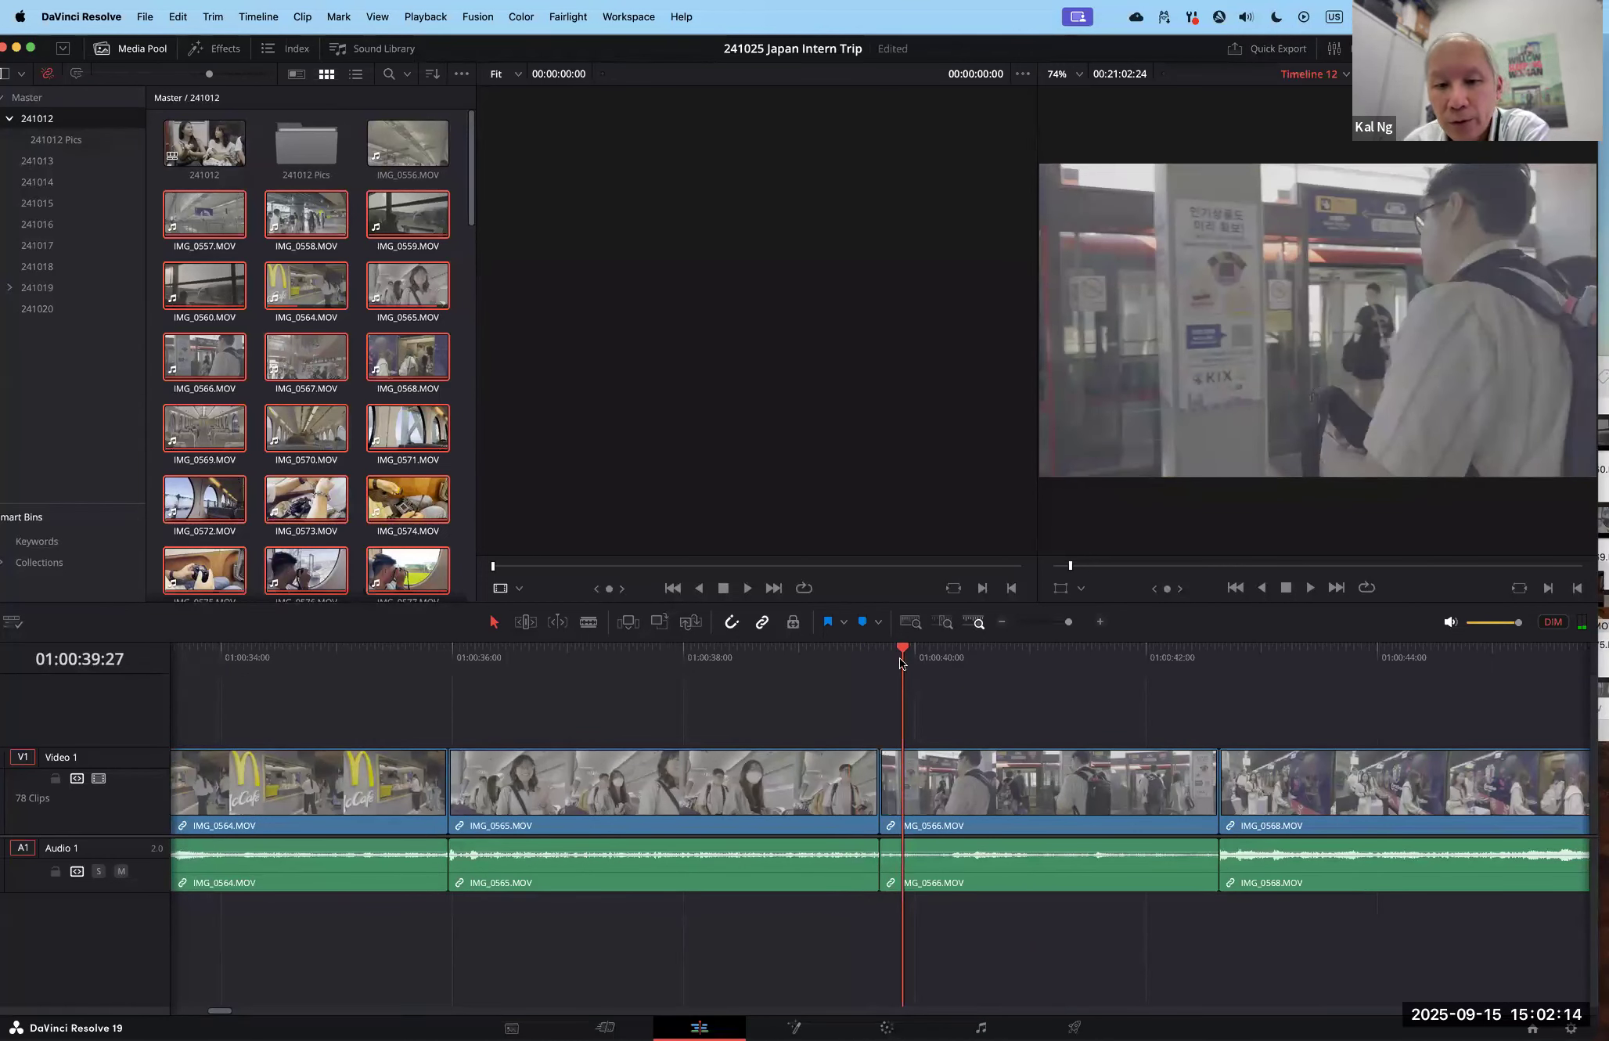
left_click_drag(902, 651, 848, 648)
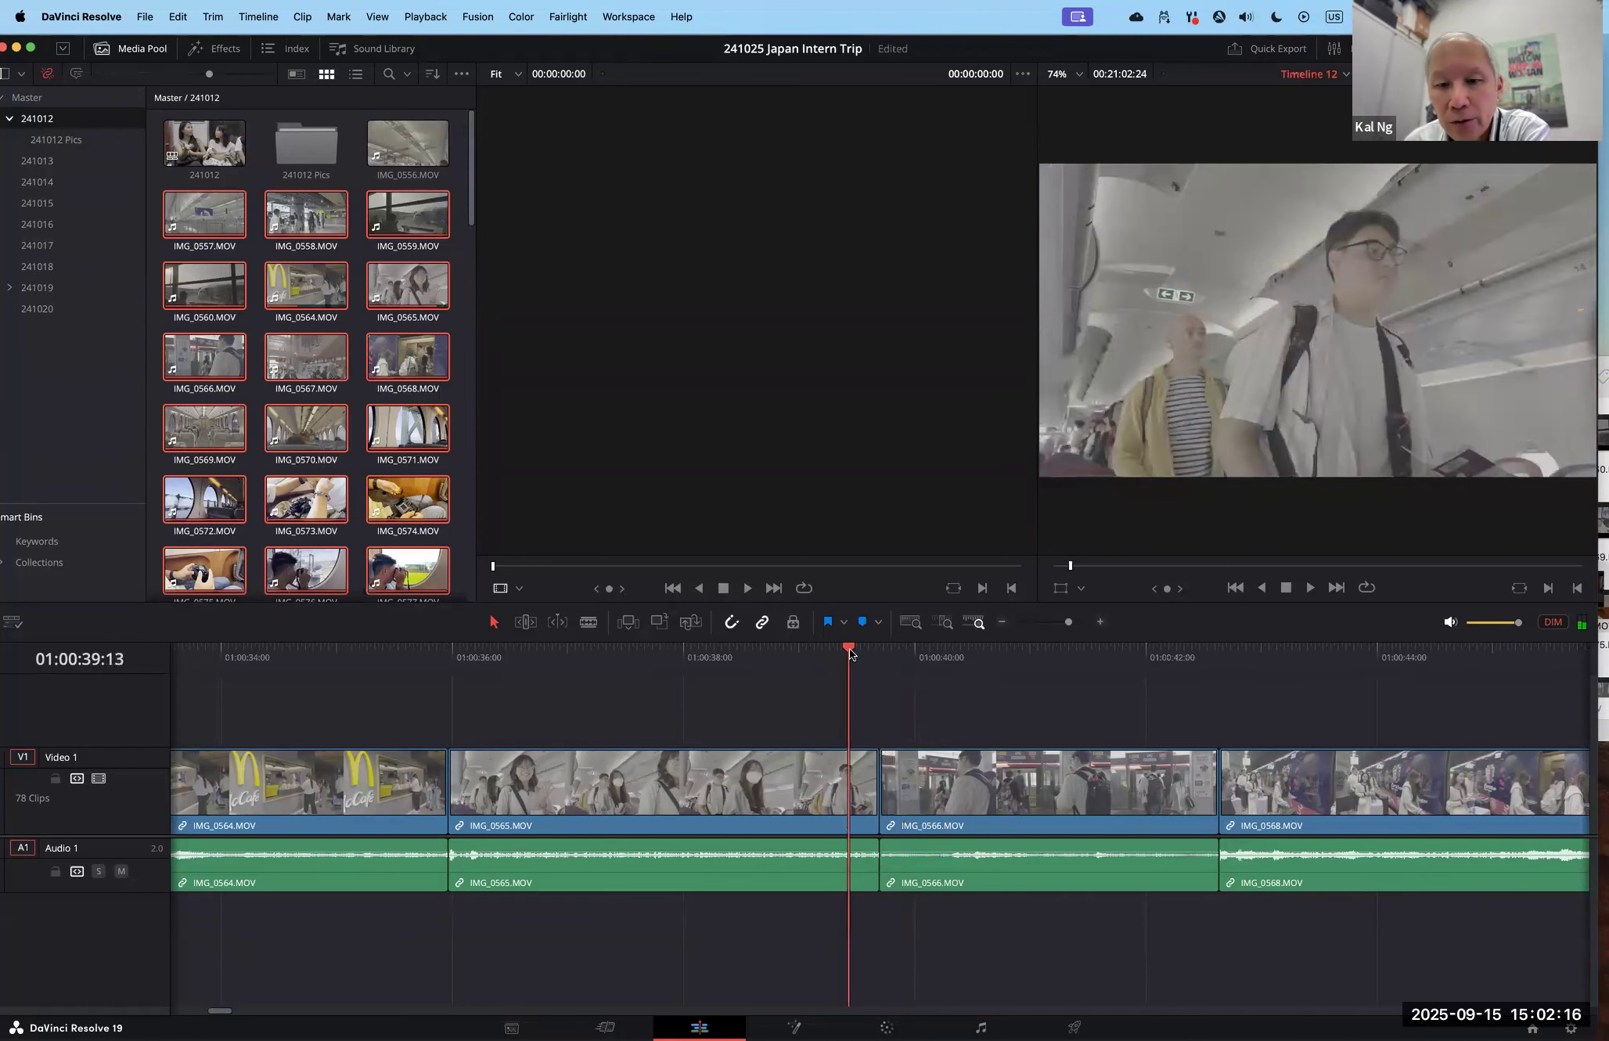
left_click(852, 650)
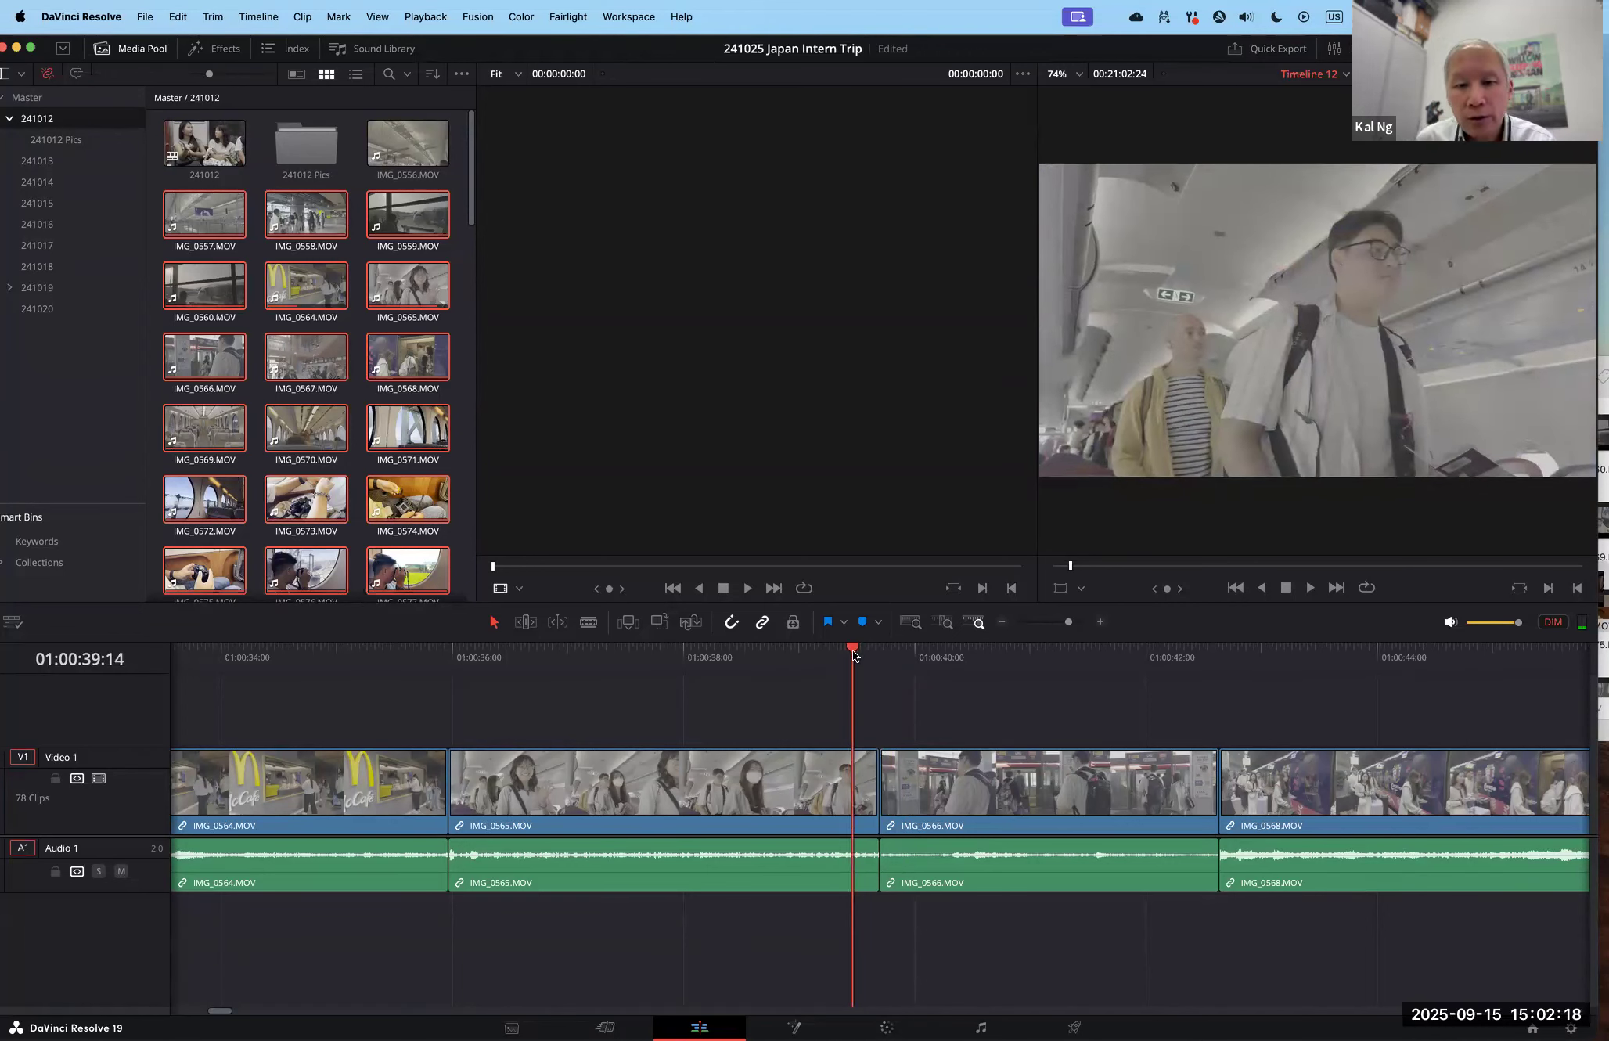
mouse_move(875, 655)
left_mouse_down()
mouse_move(941, 656)
mouse_move(871, 646)
left_mouse_up()
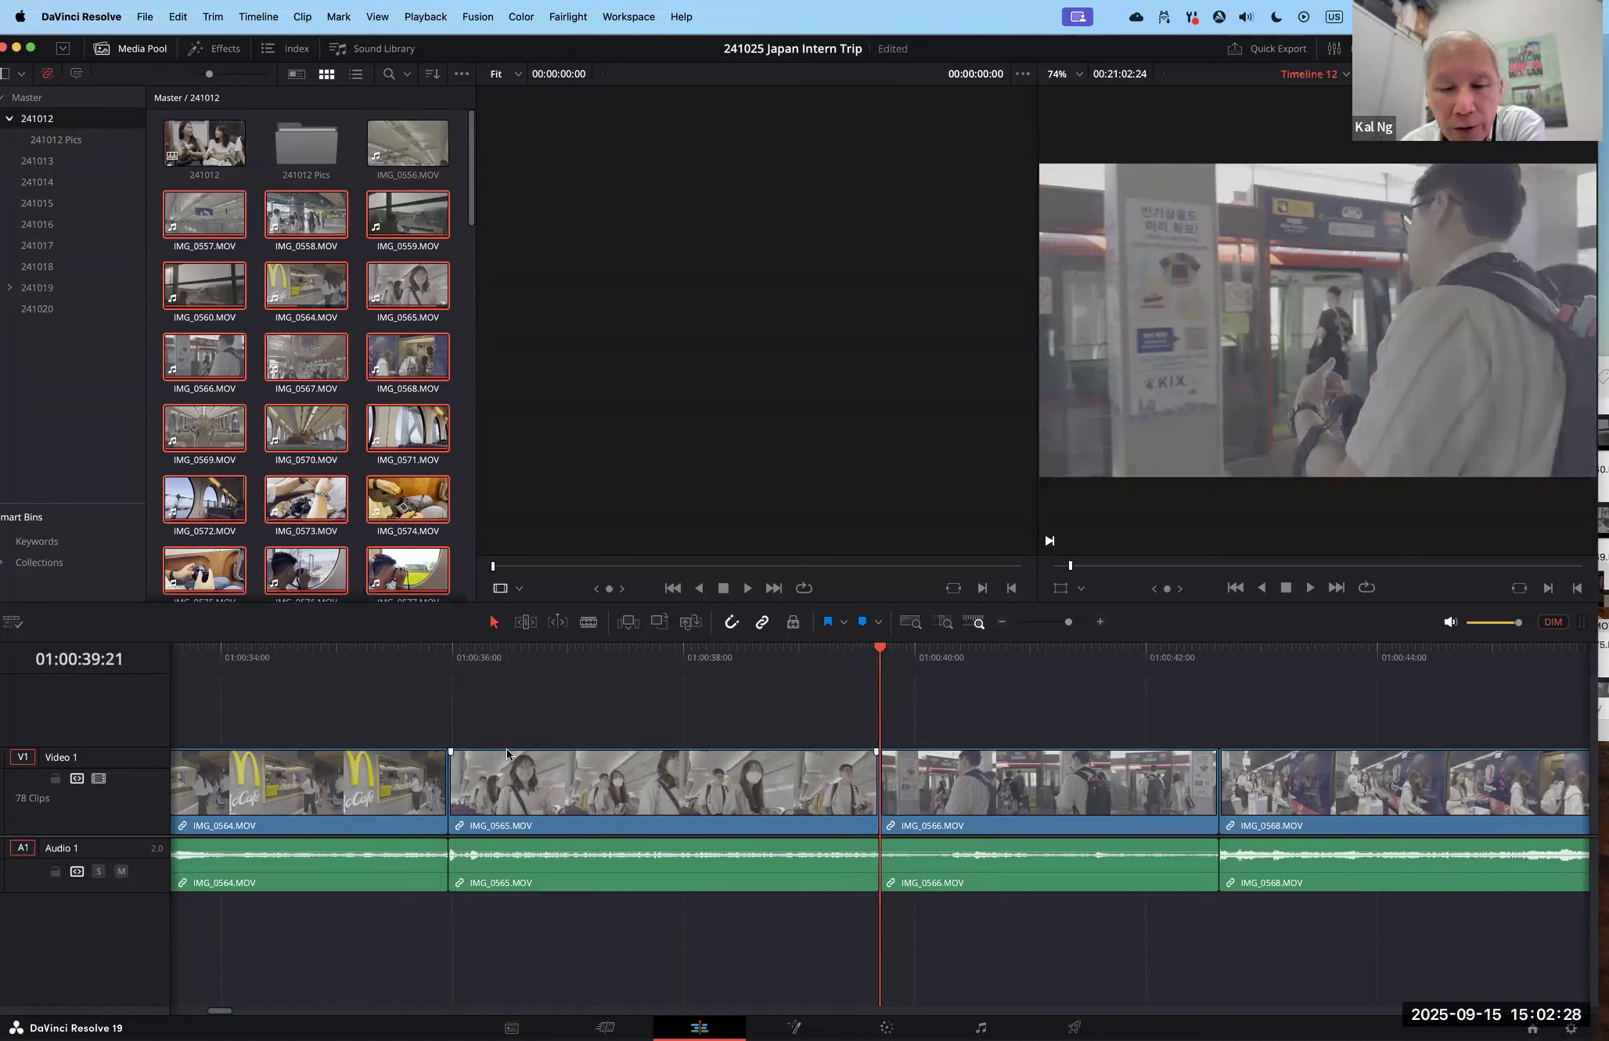
left_click_drag(878, 650, 834, 651)
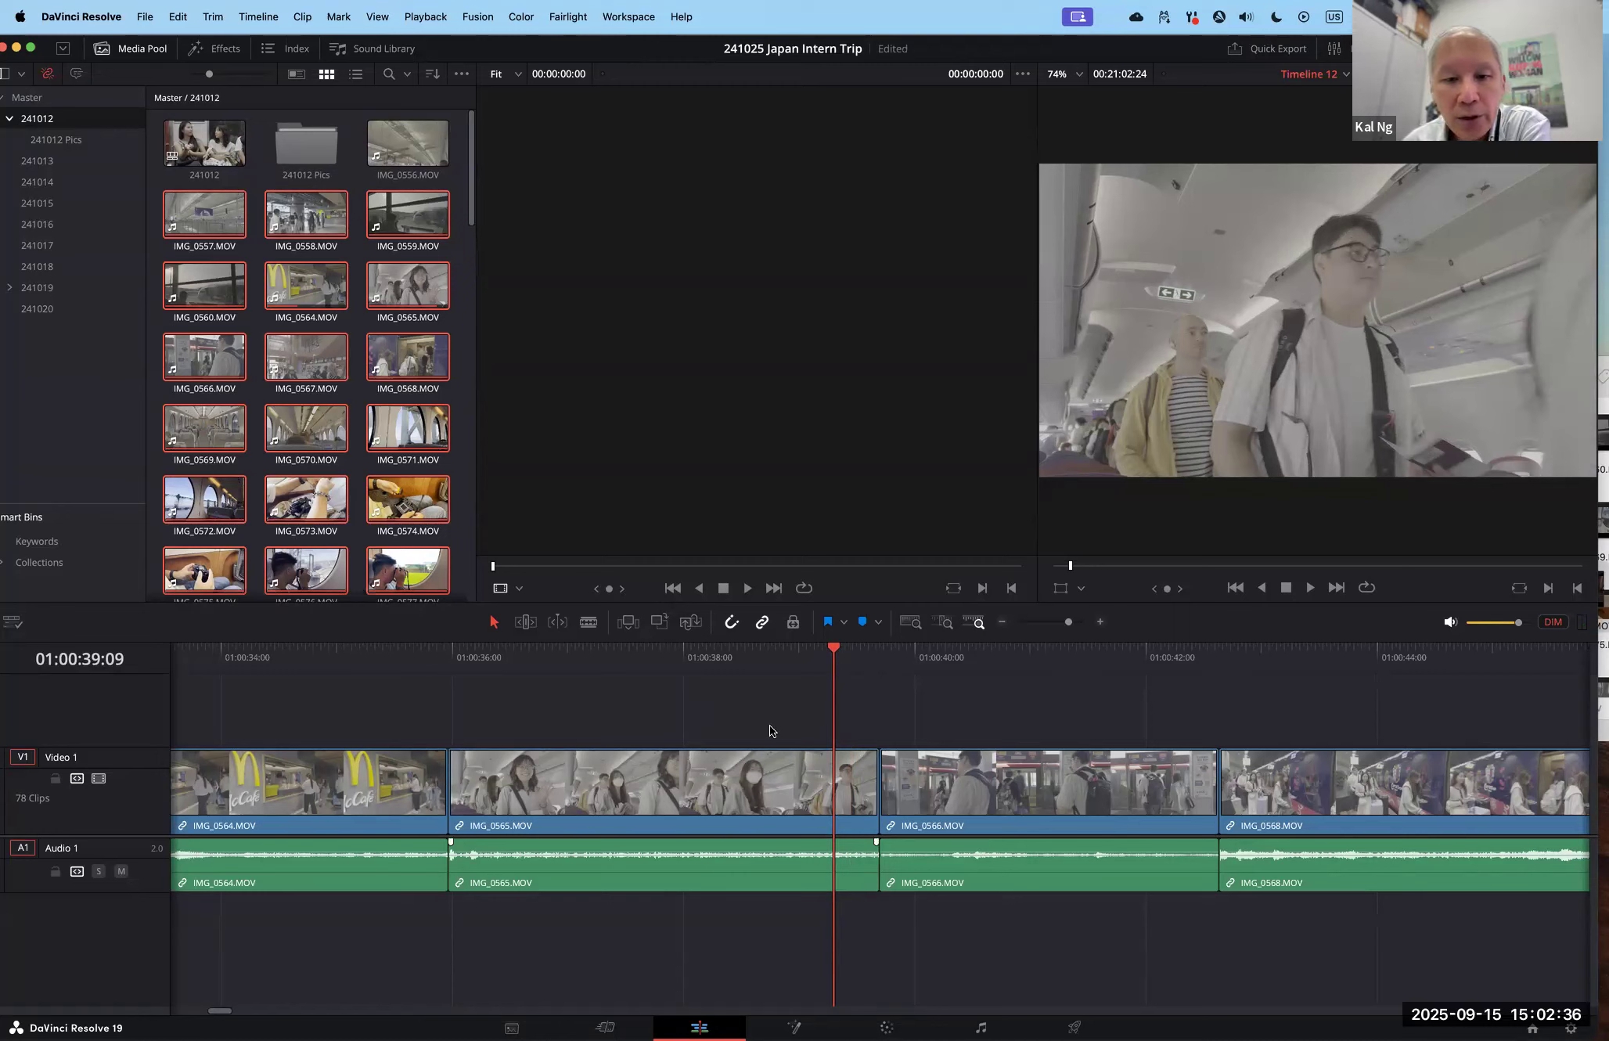
left_click_drag(820, 646, 597, 646)
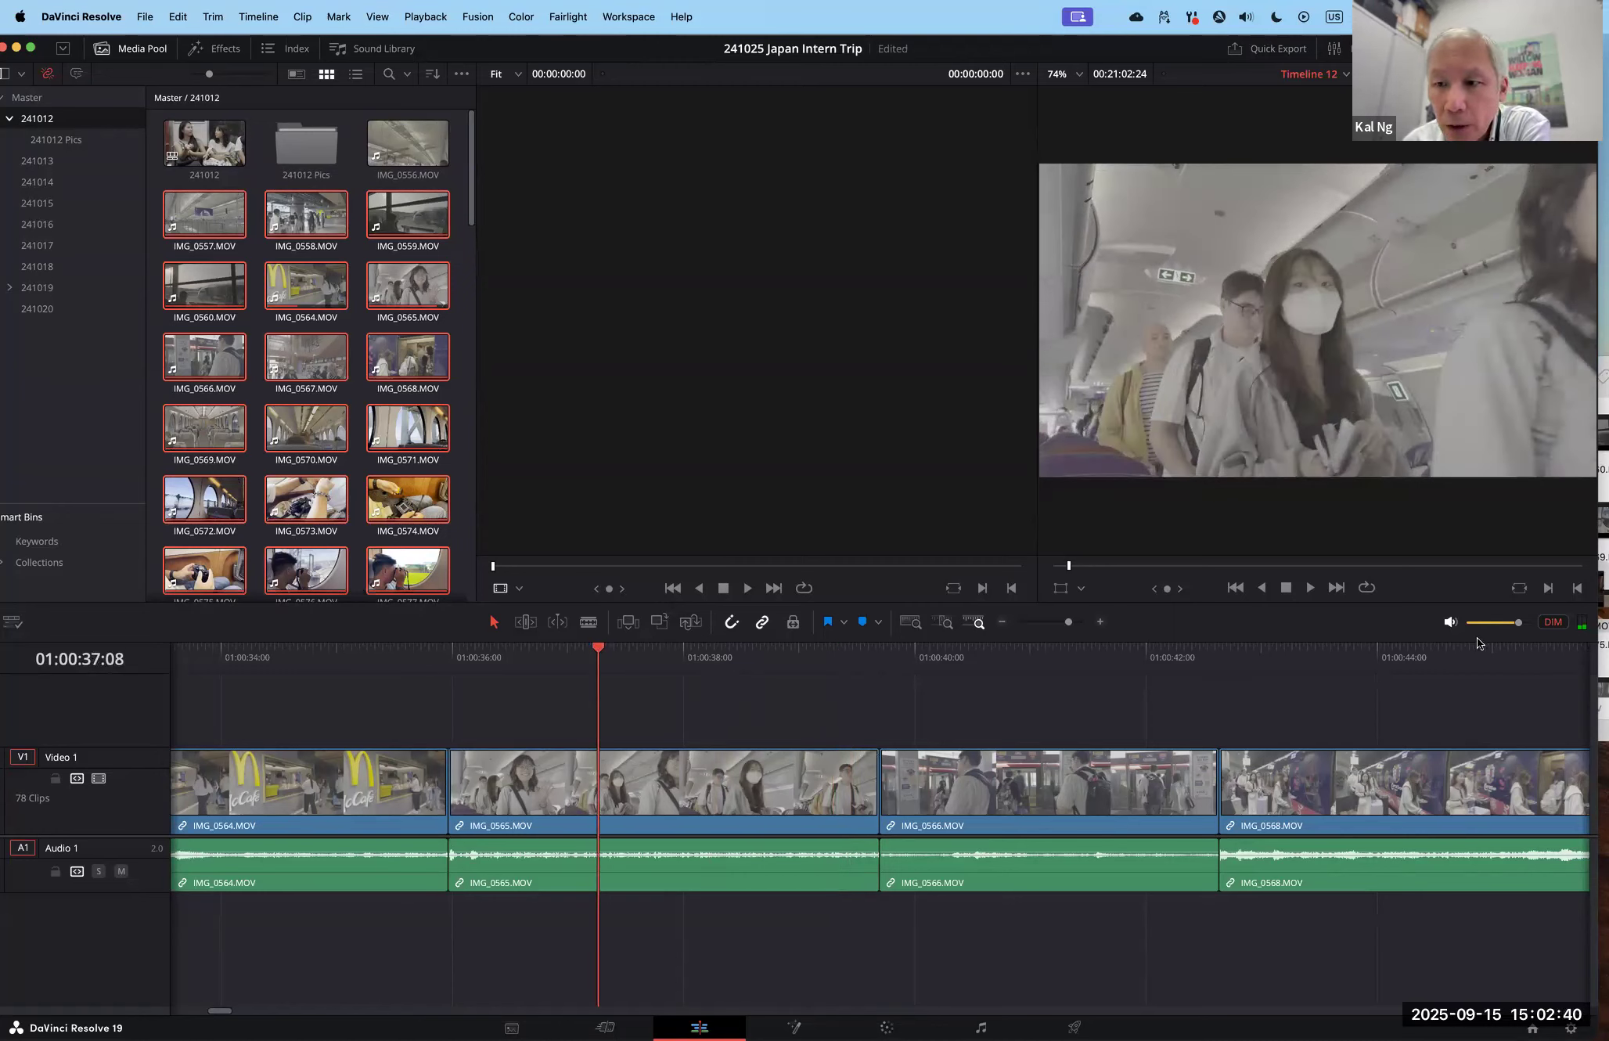
Step: Switch to Chrome and play the Internship InfoDay Trailer on YouTube, pausing it at 0:50
left_click_drag(1066, 621, 1036, 626)
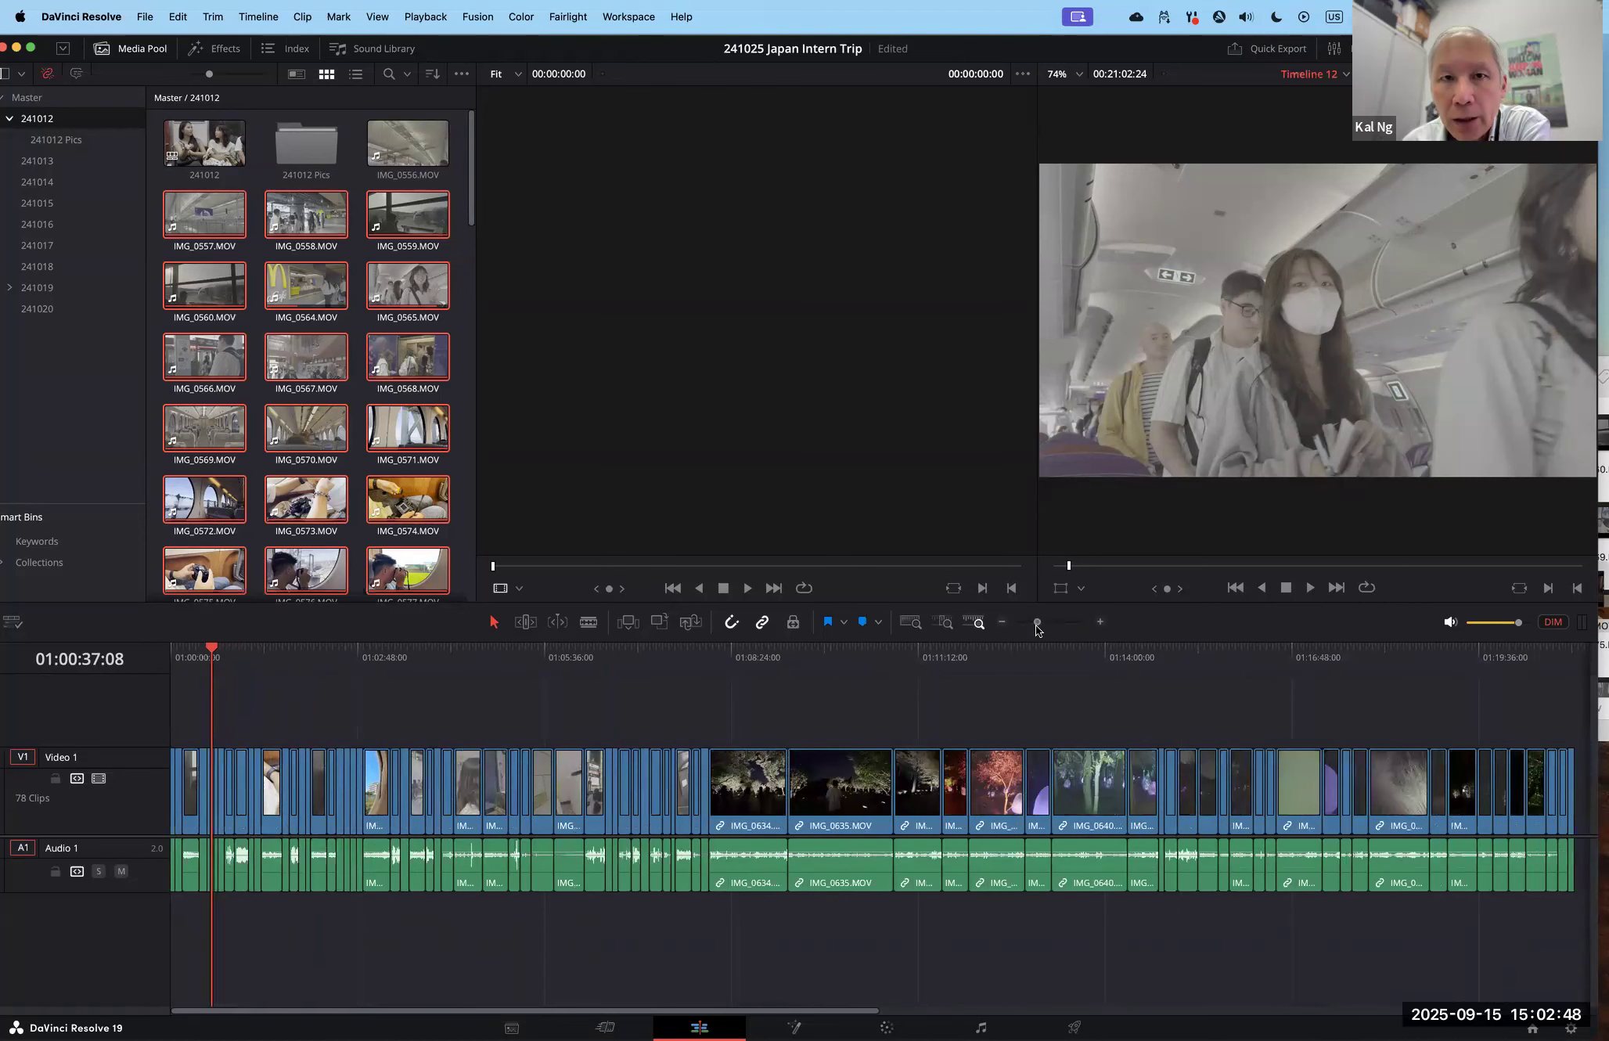
left_click_drag(1109, 39, 1277, 39)
double_click(1175, 36)
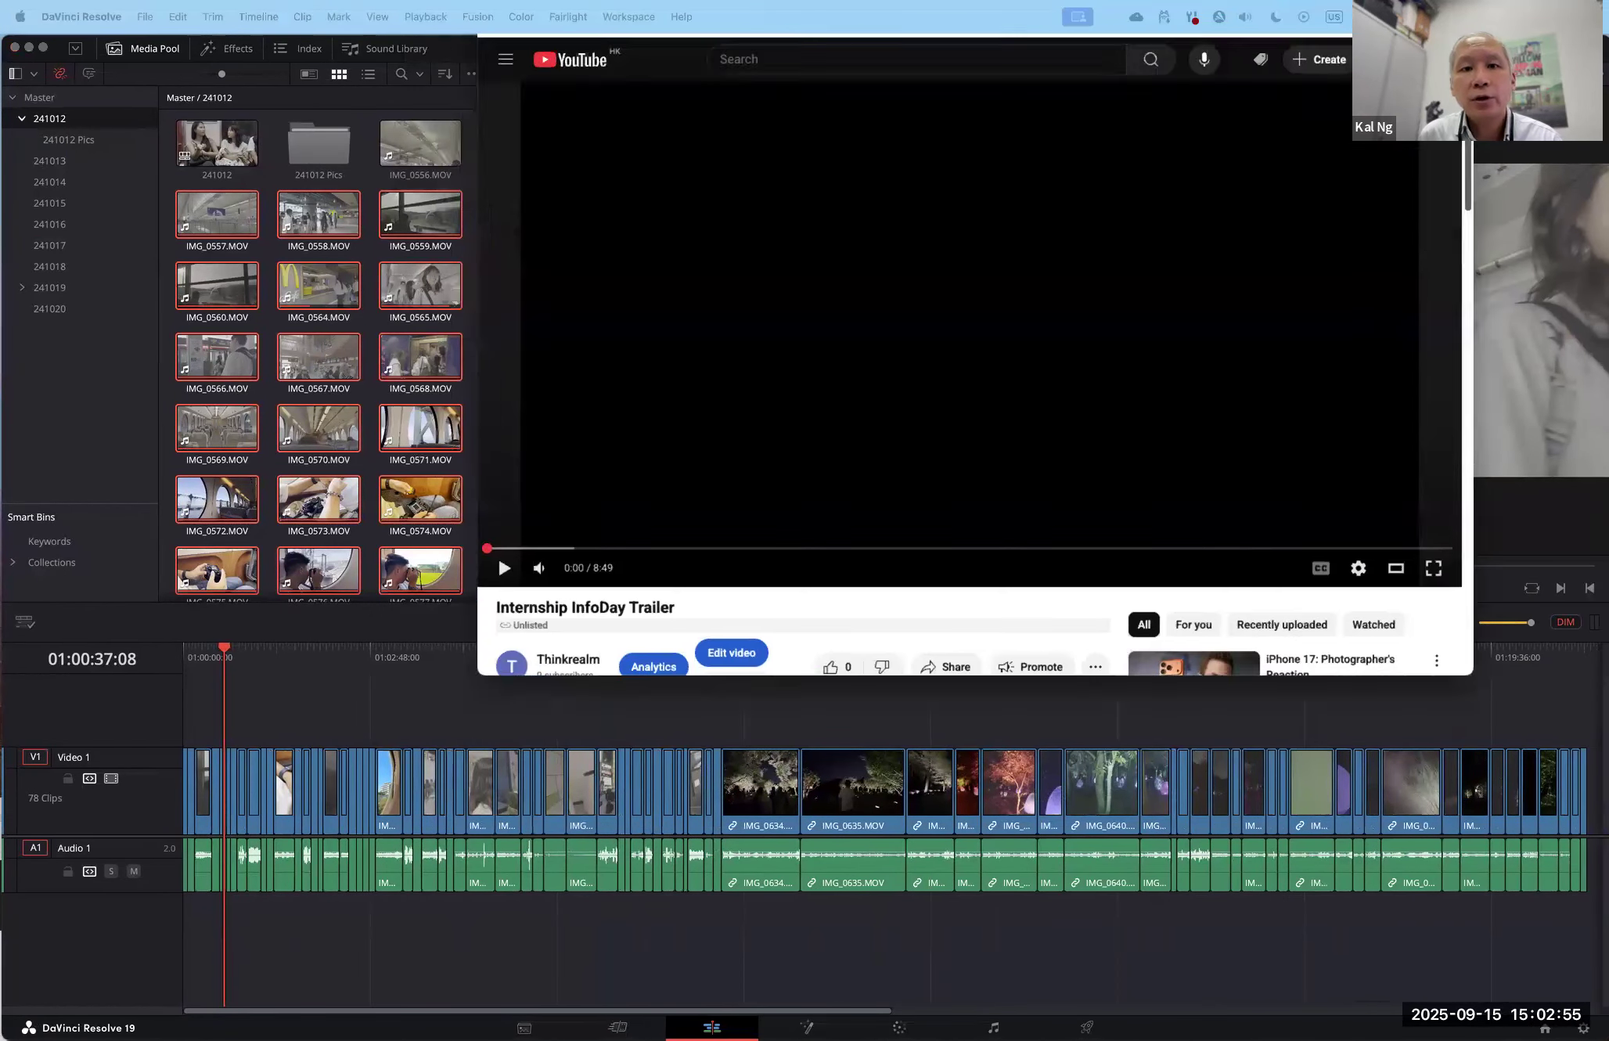
left_click_drag(1420, 2, 1257, 124)
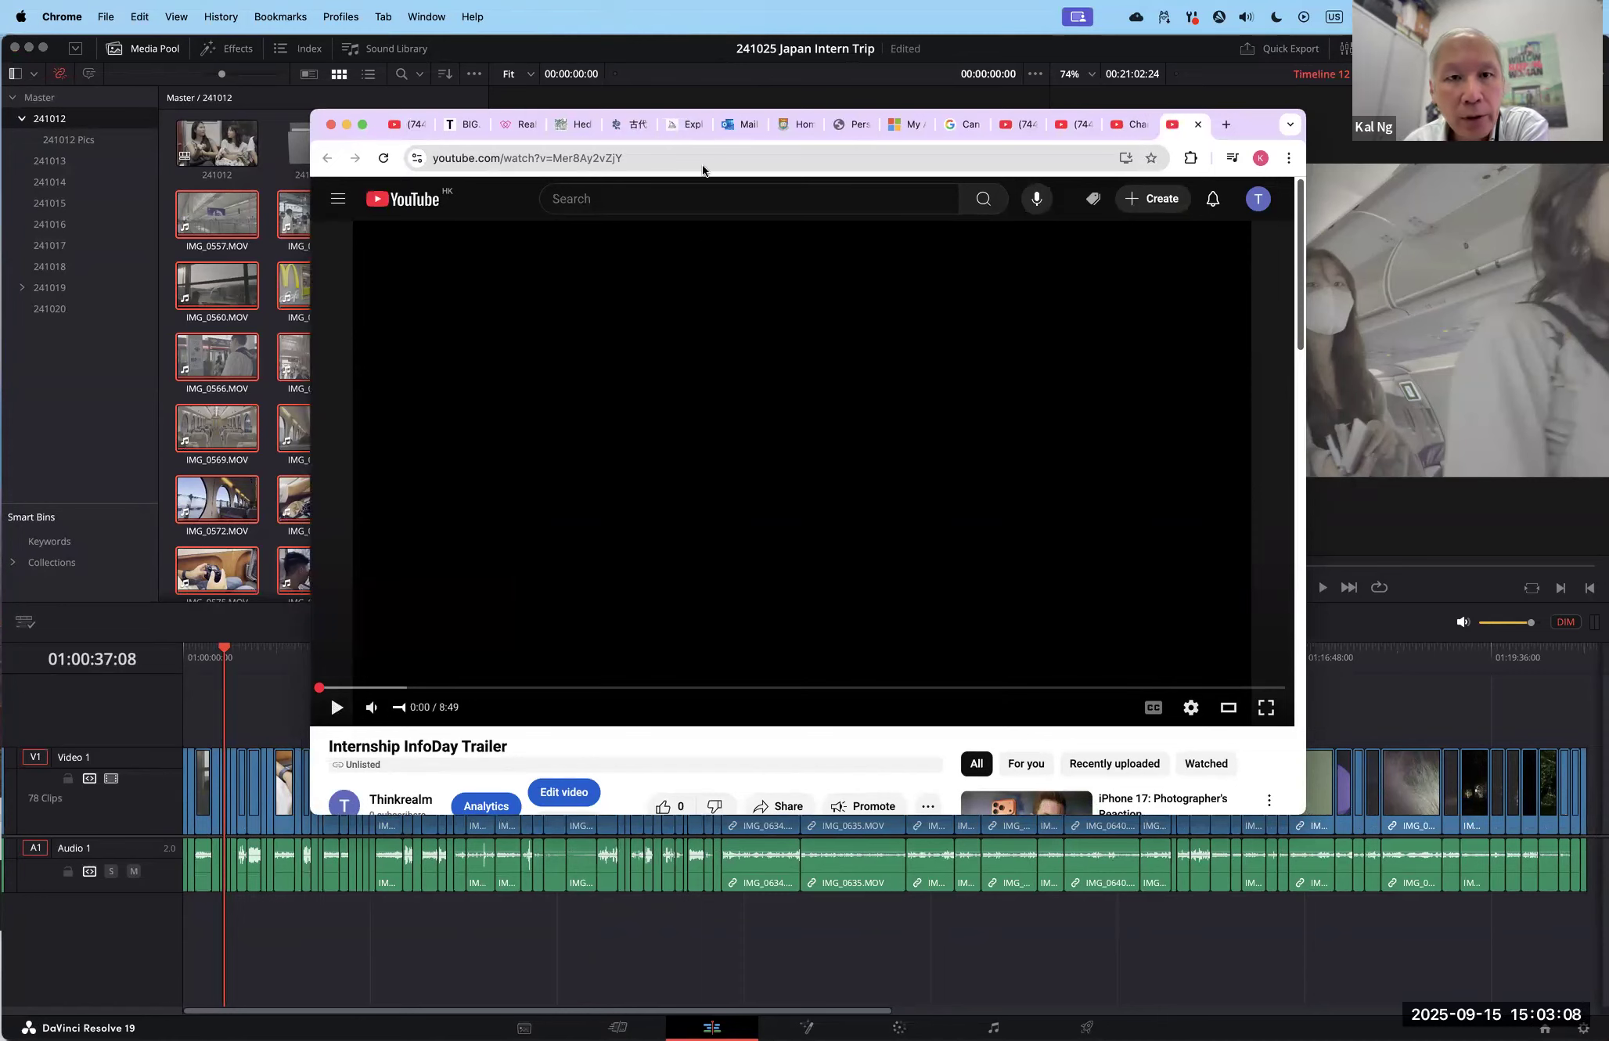
left_click_drag(1261, 120, 1272, 115)
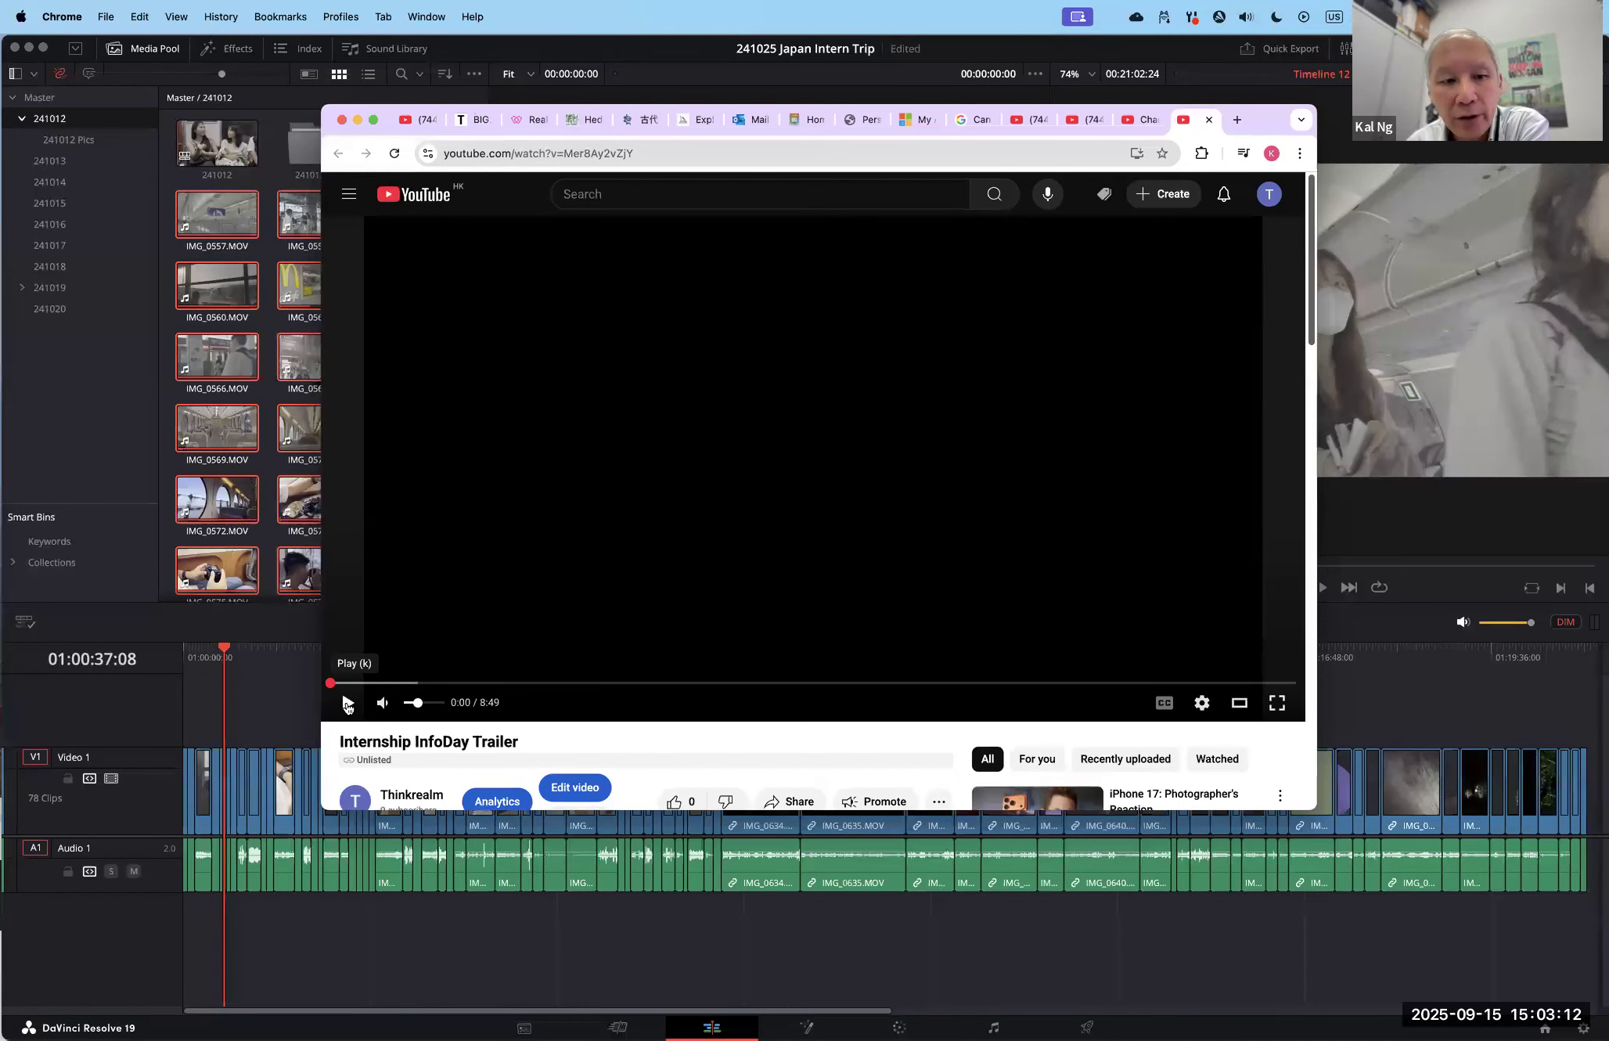
left_click(348, 703)
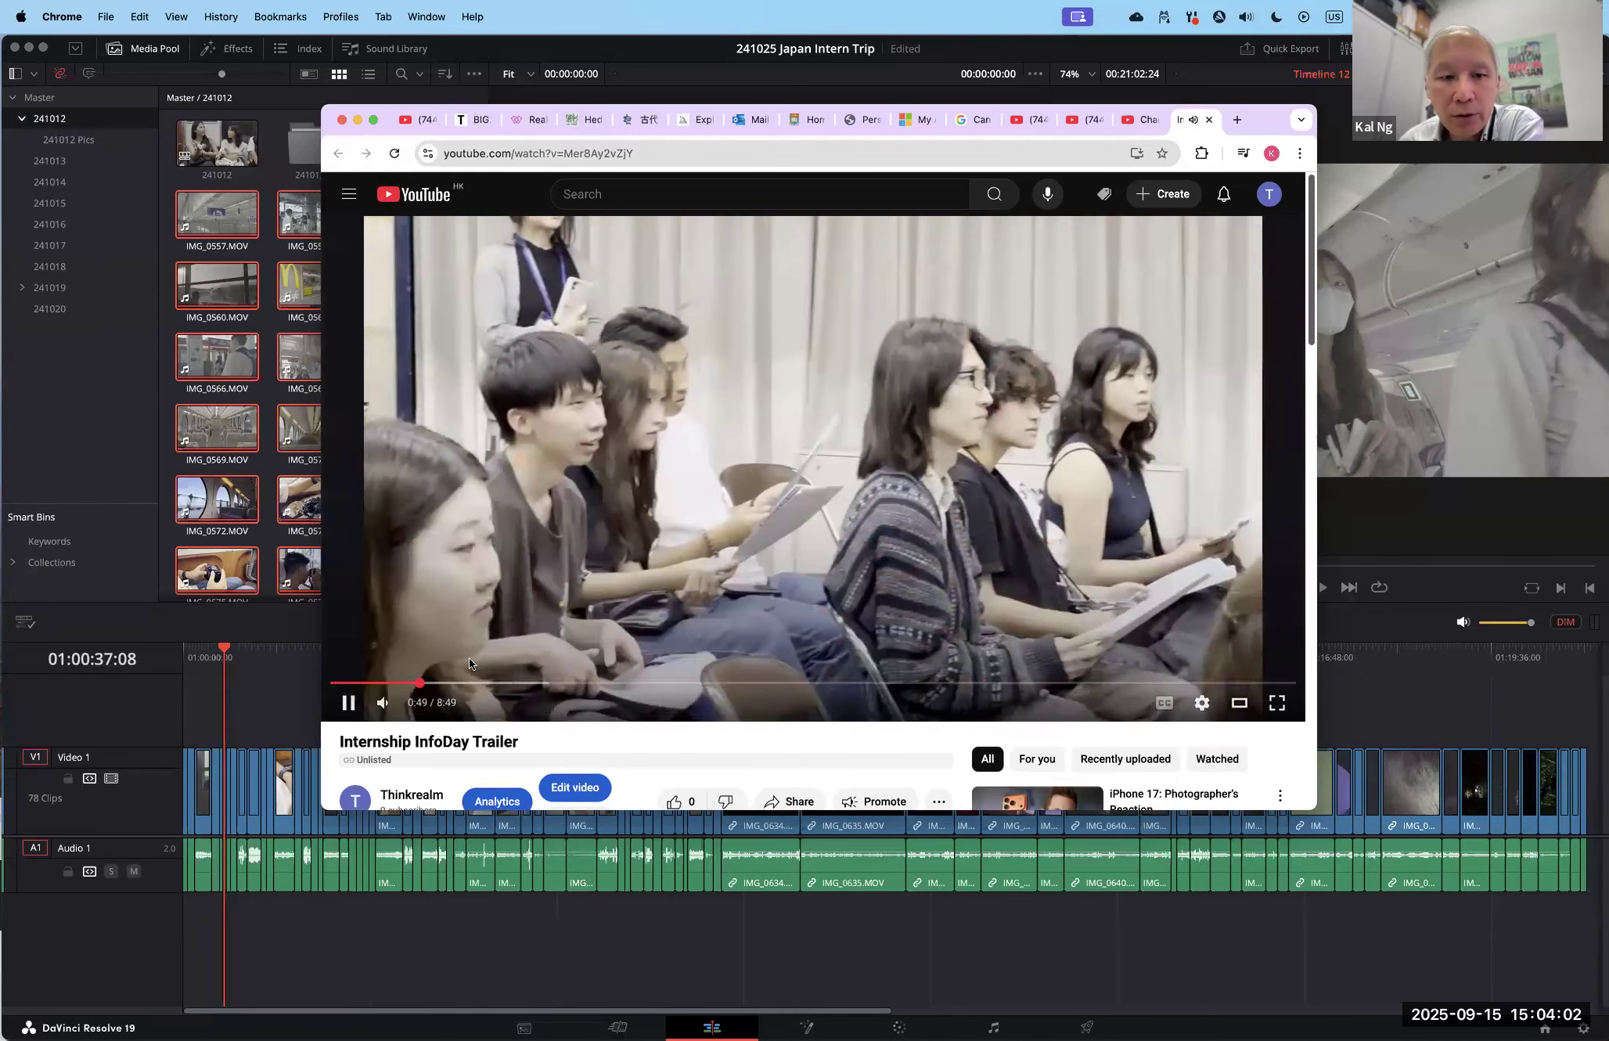
left_click(348, 702)
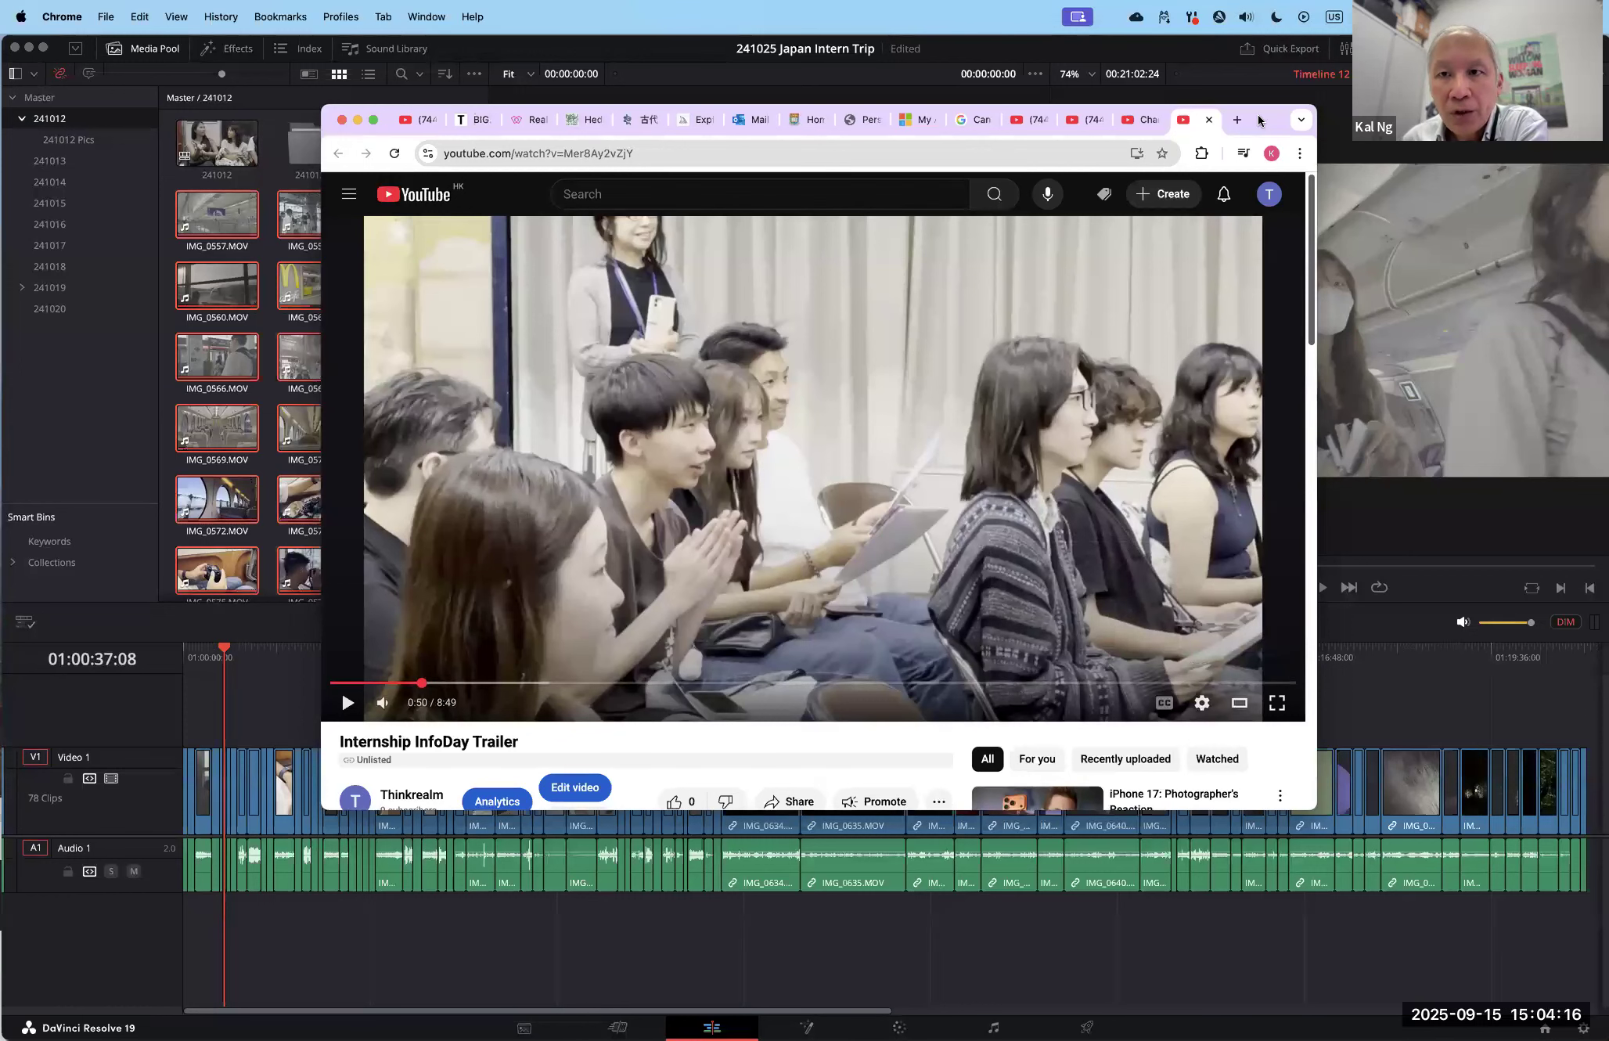
Step: Minimise the Chrome window to return to DaVinci Resolve and move the timeline playhead to the start at 01:00:00:00
left_click_drag(373, 127, 452, 119)
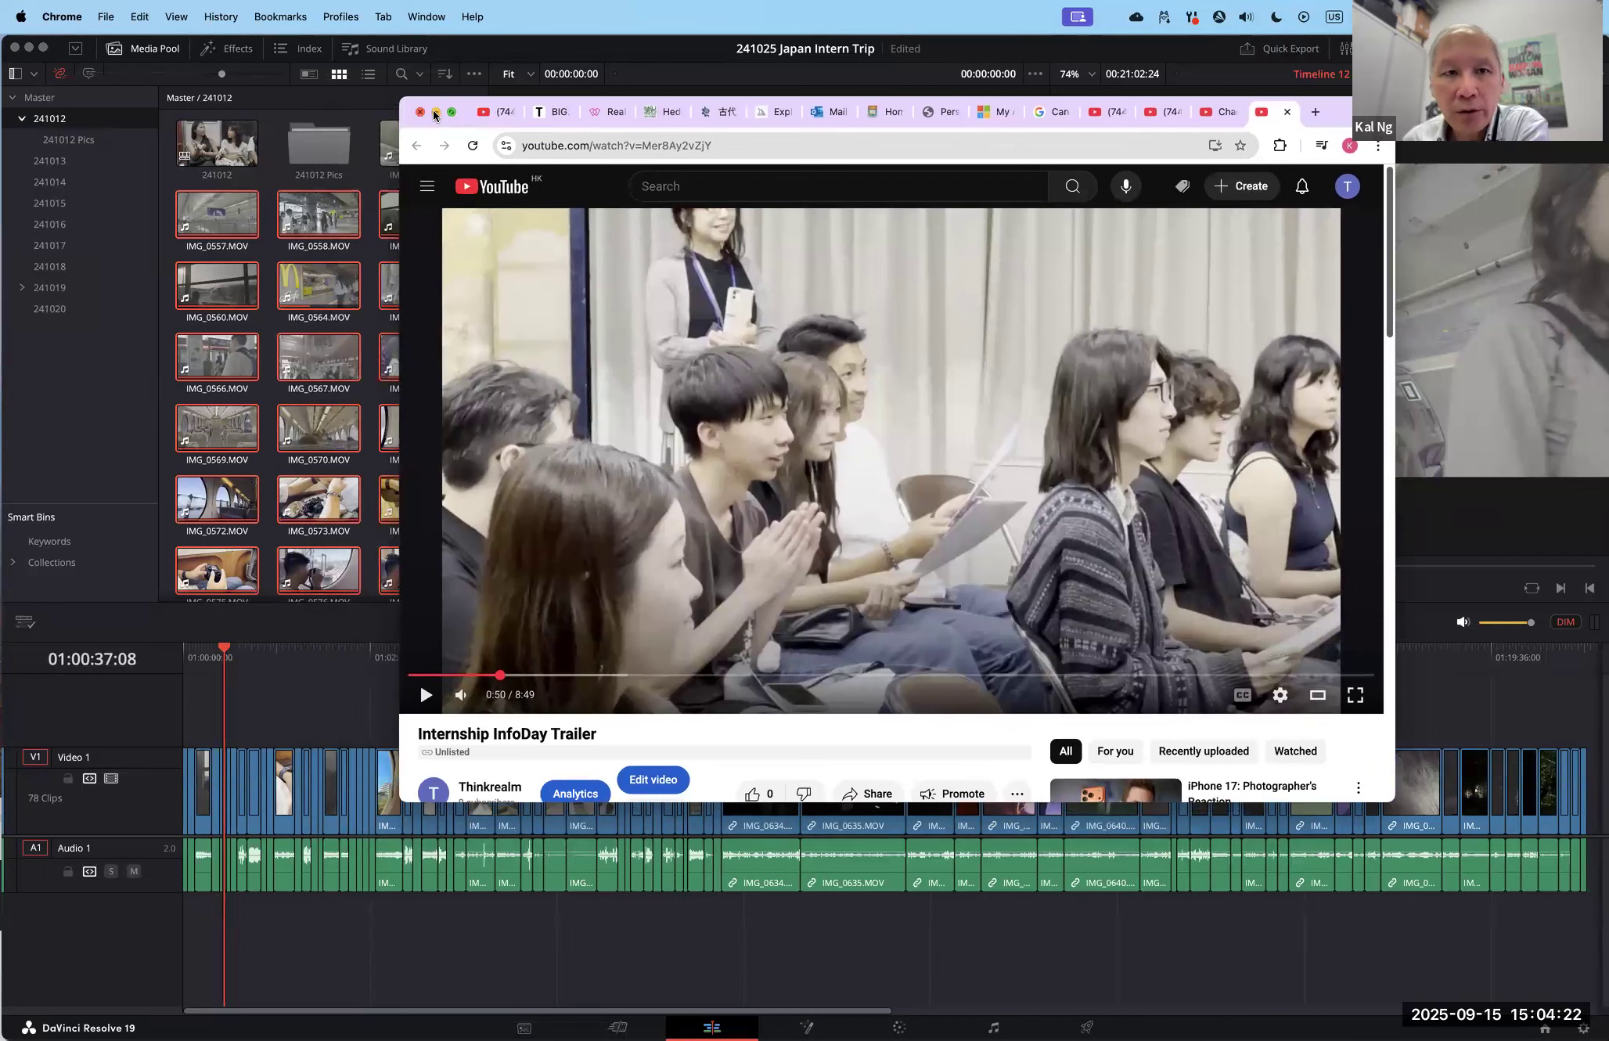
left_click(434, 114)
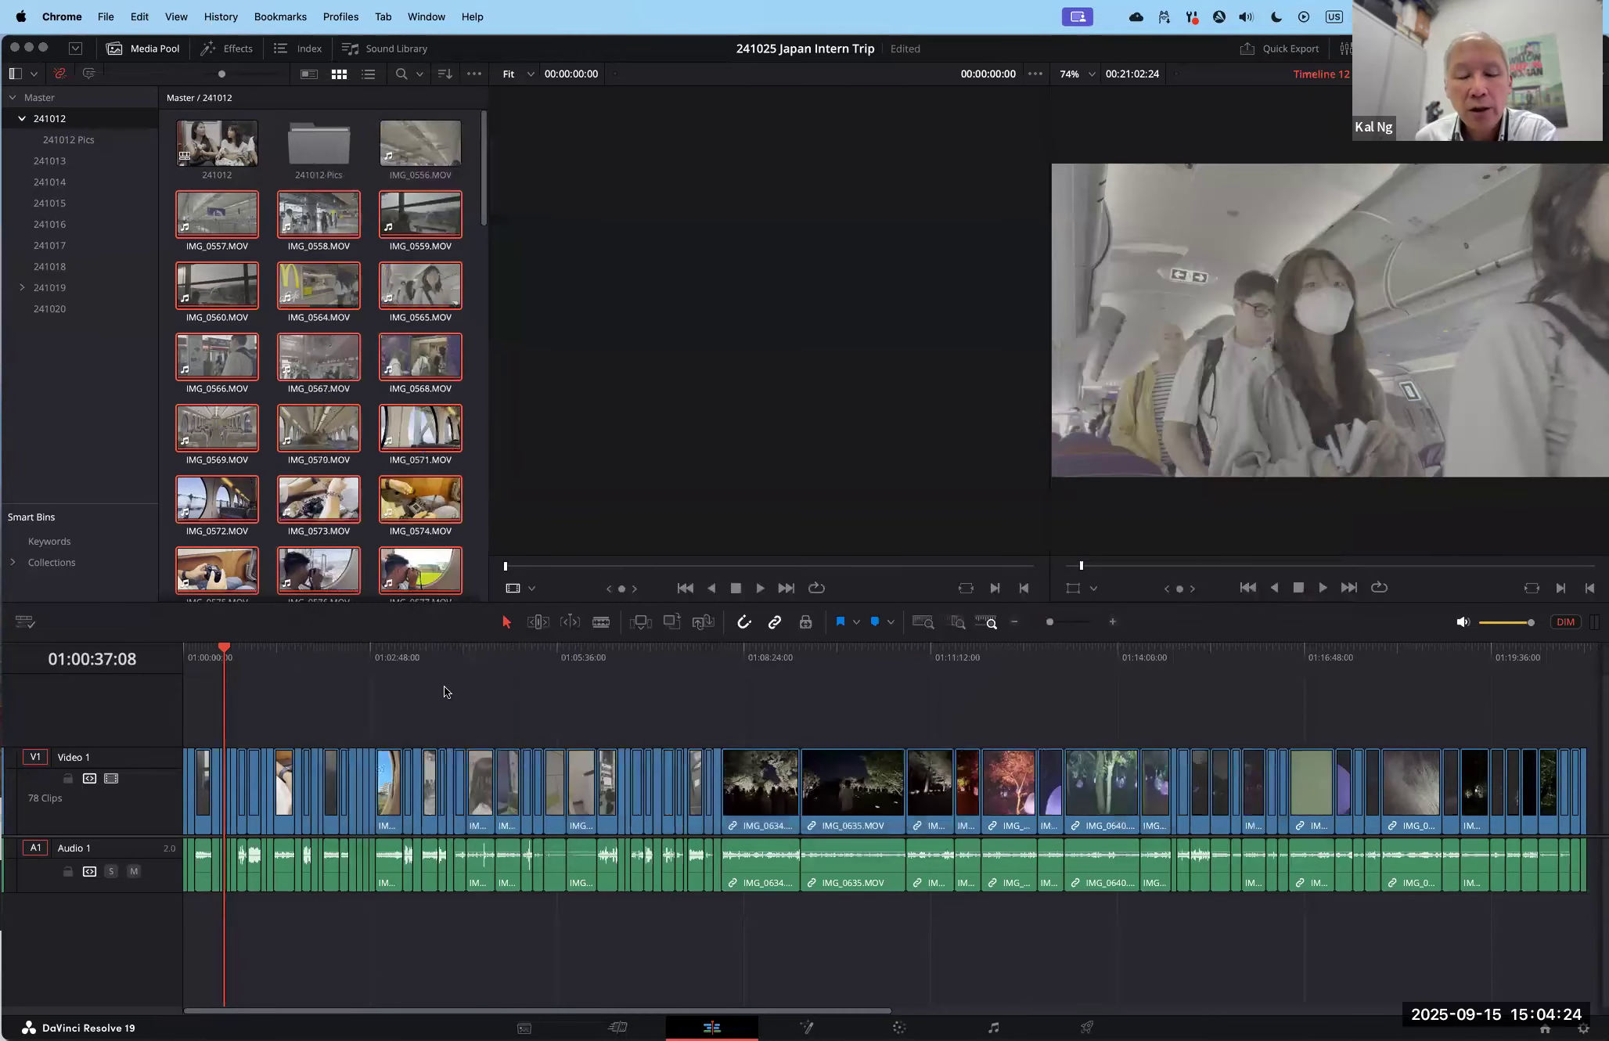
left_click_drag(199, 648, 177, 650)
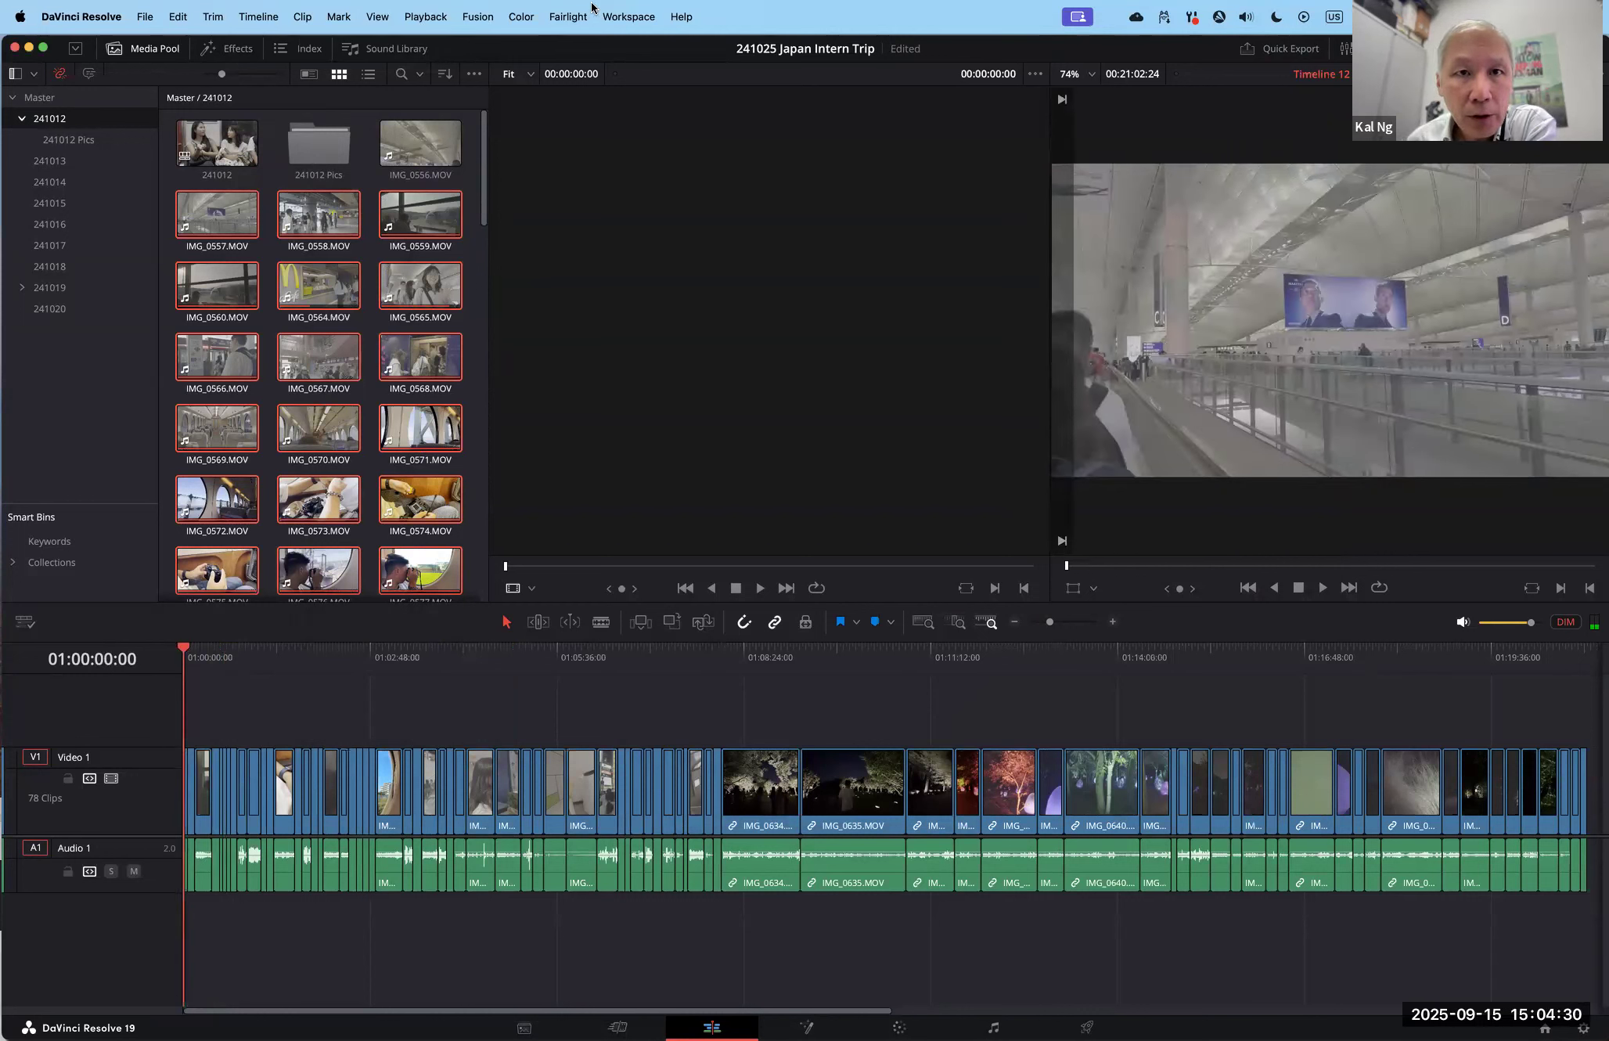
left_click(637, 18)
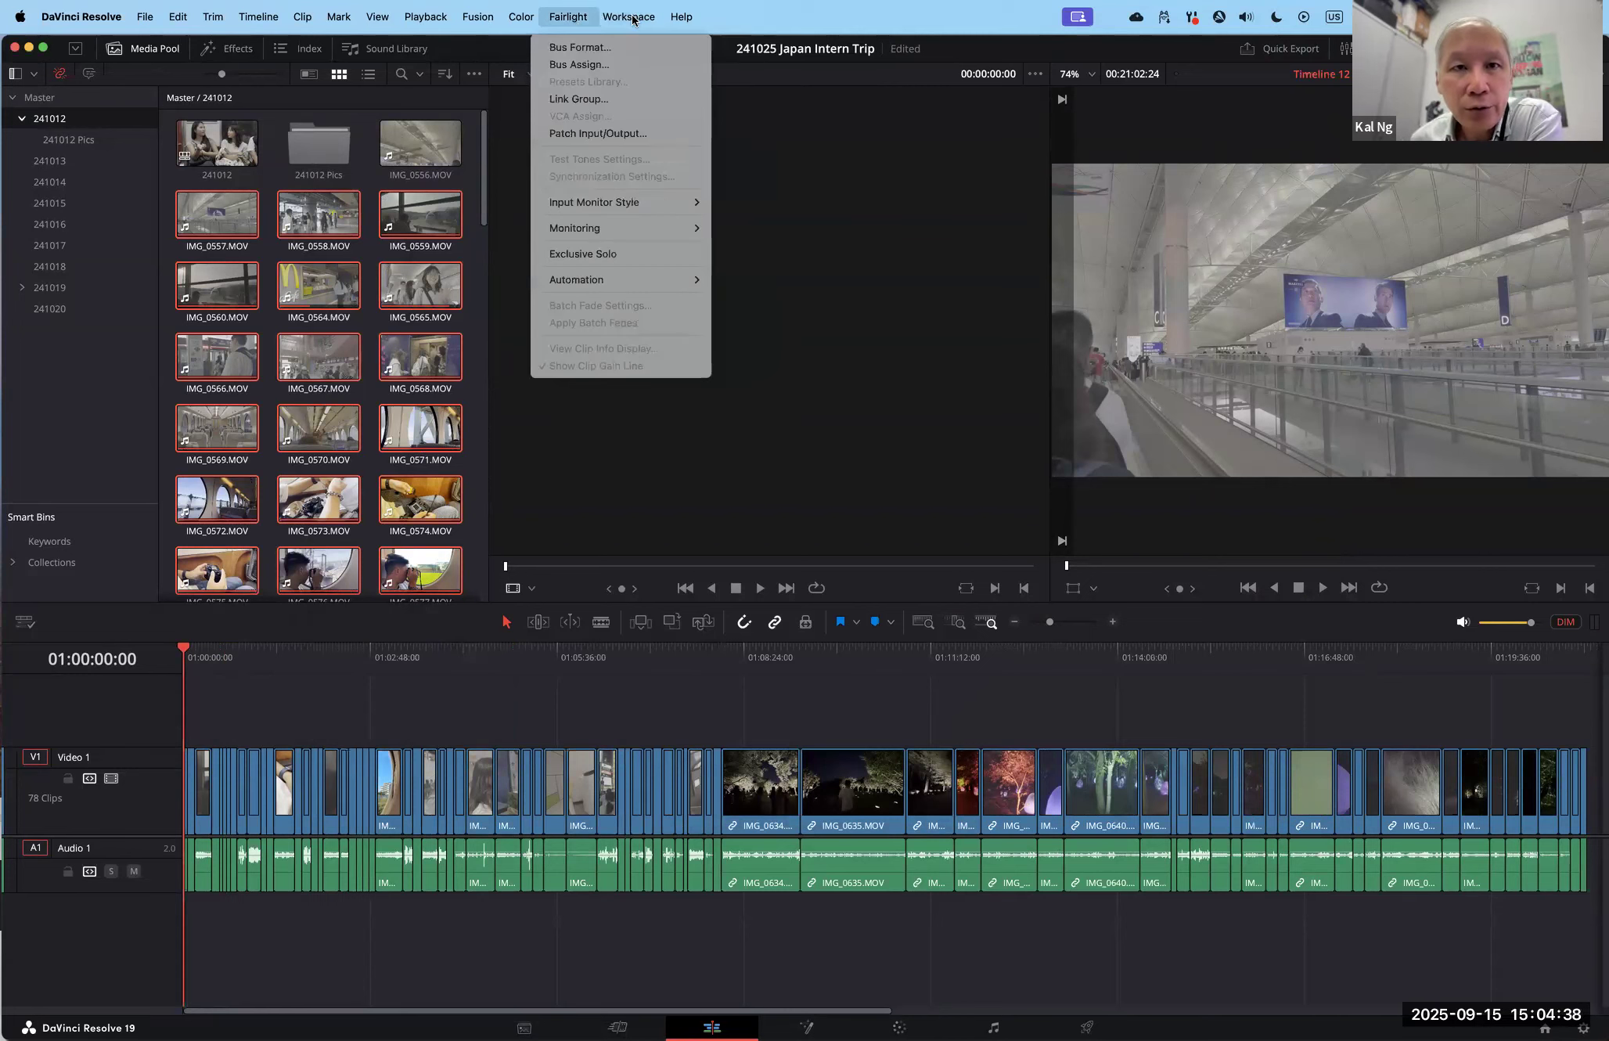
mouse_move(568, 25)
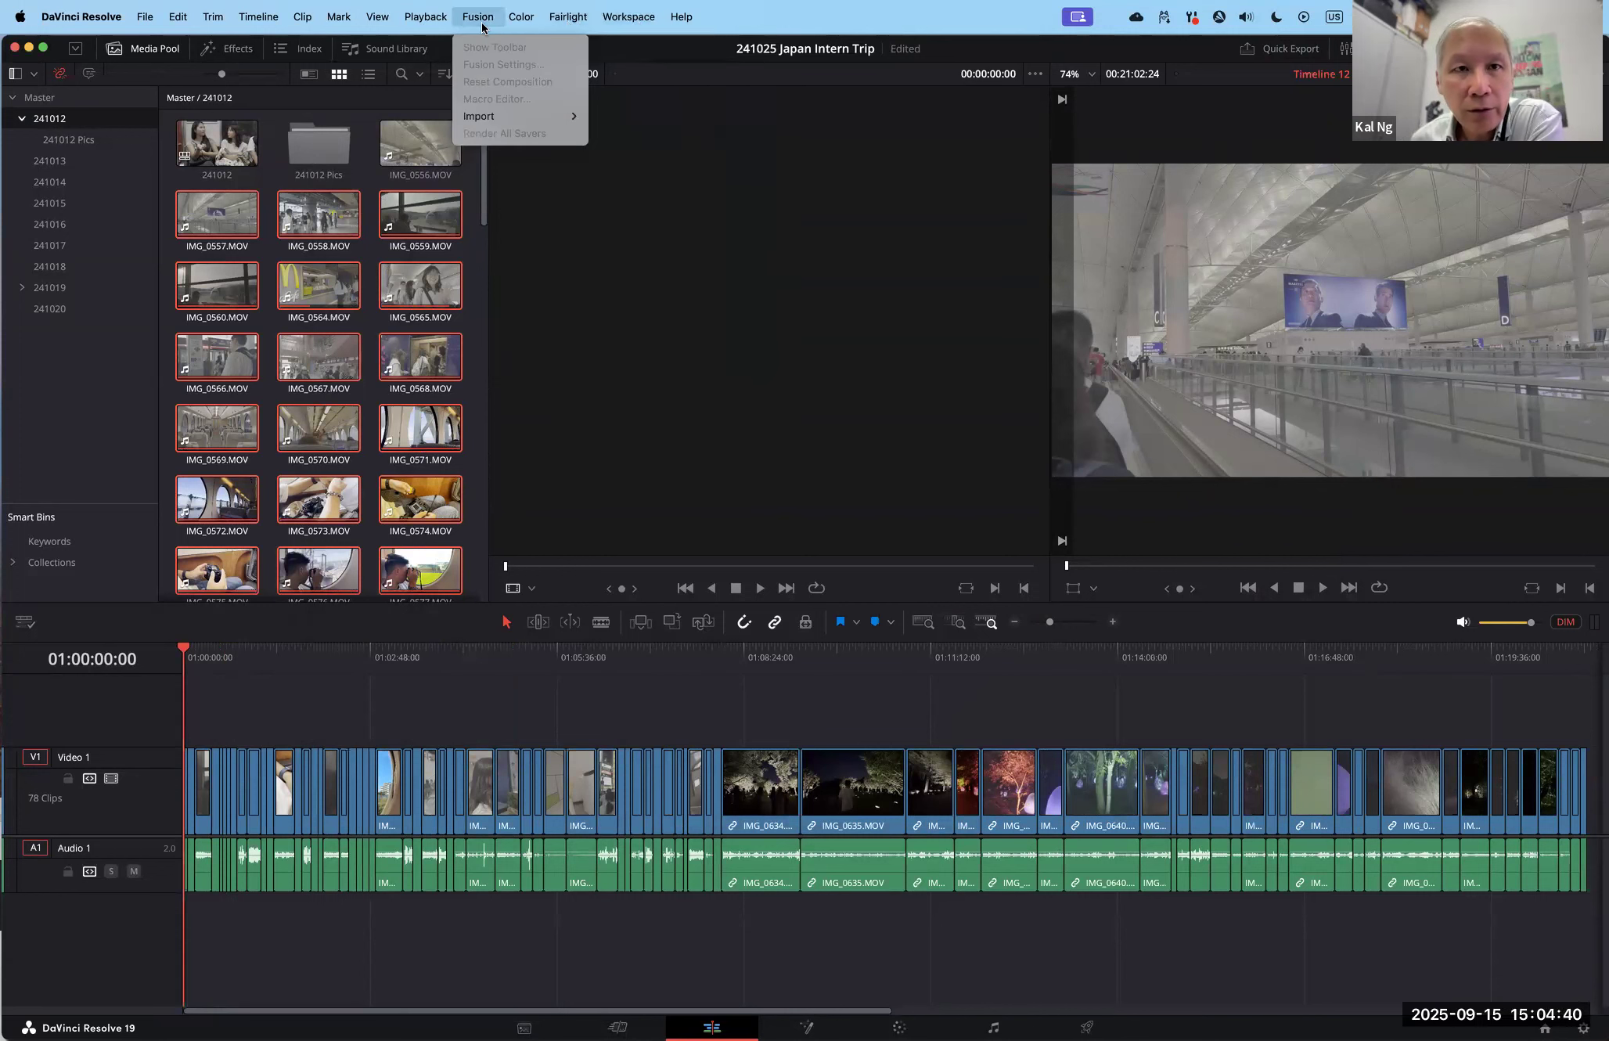
mouse_move(425, 23)
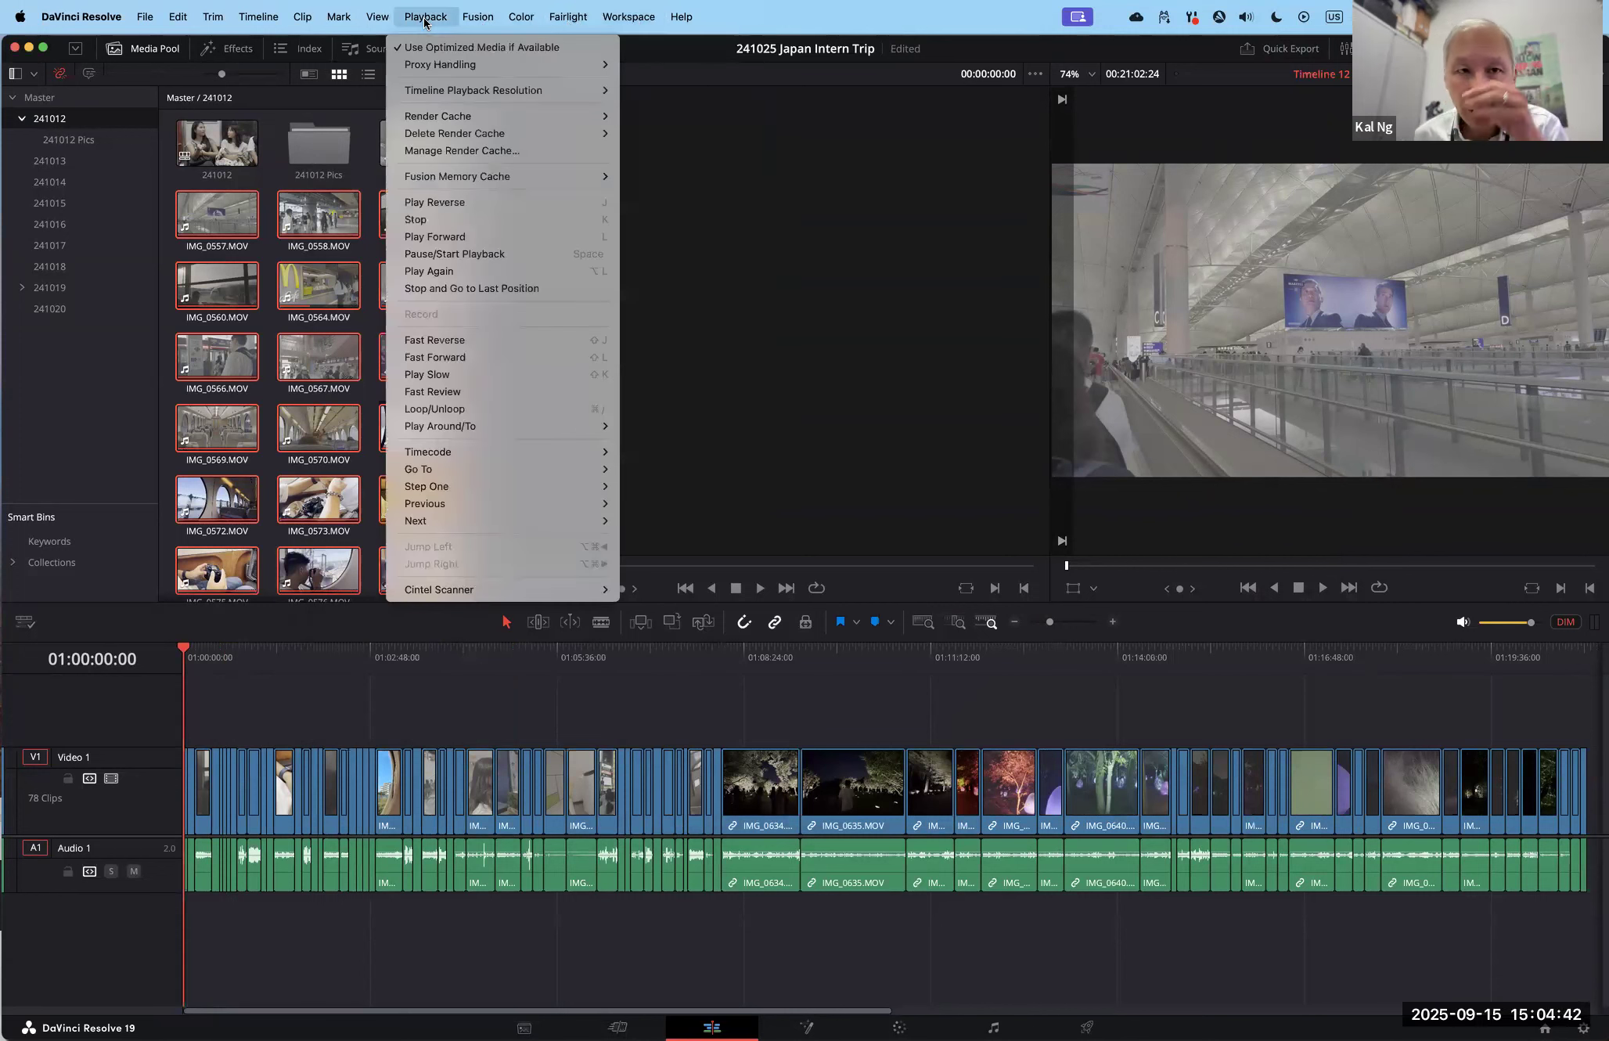
left_click(640, 19)
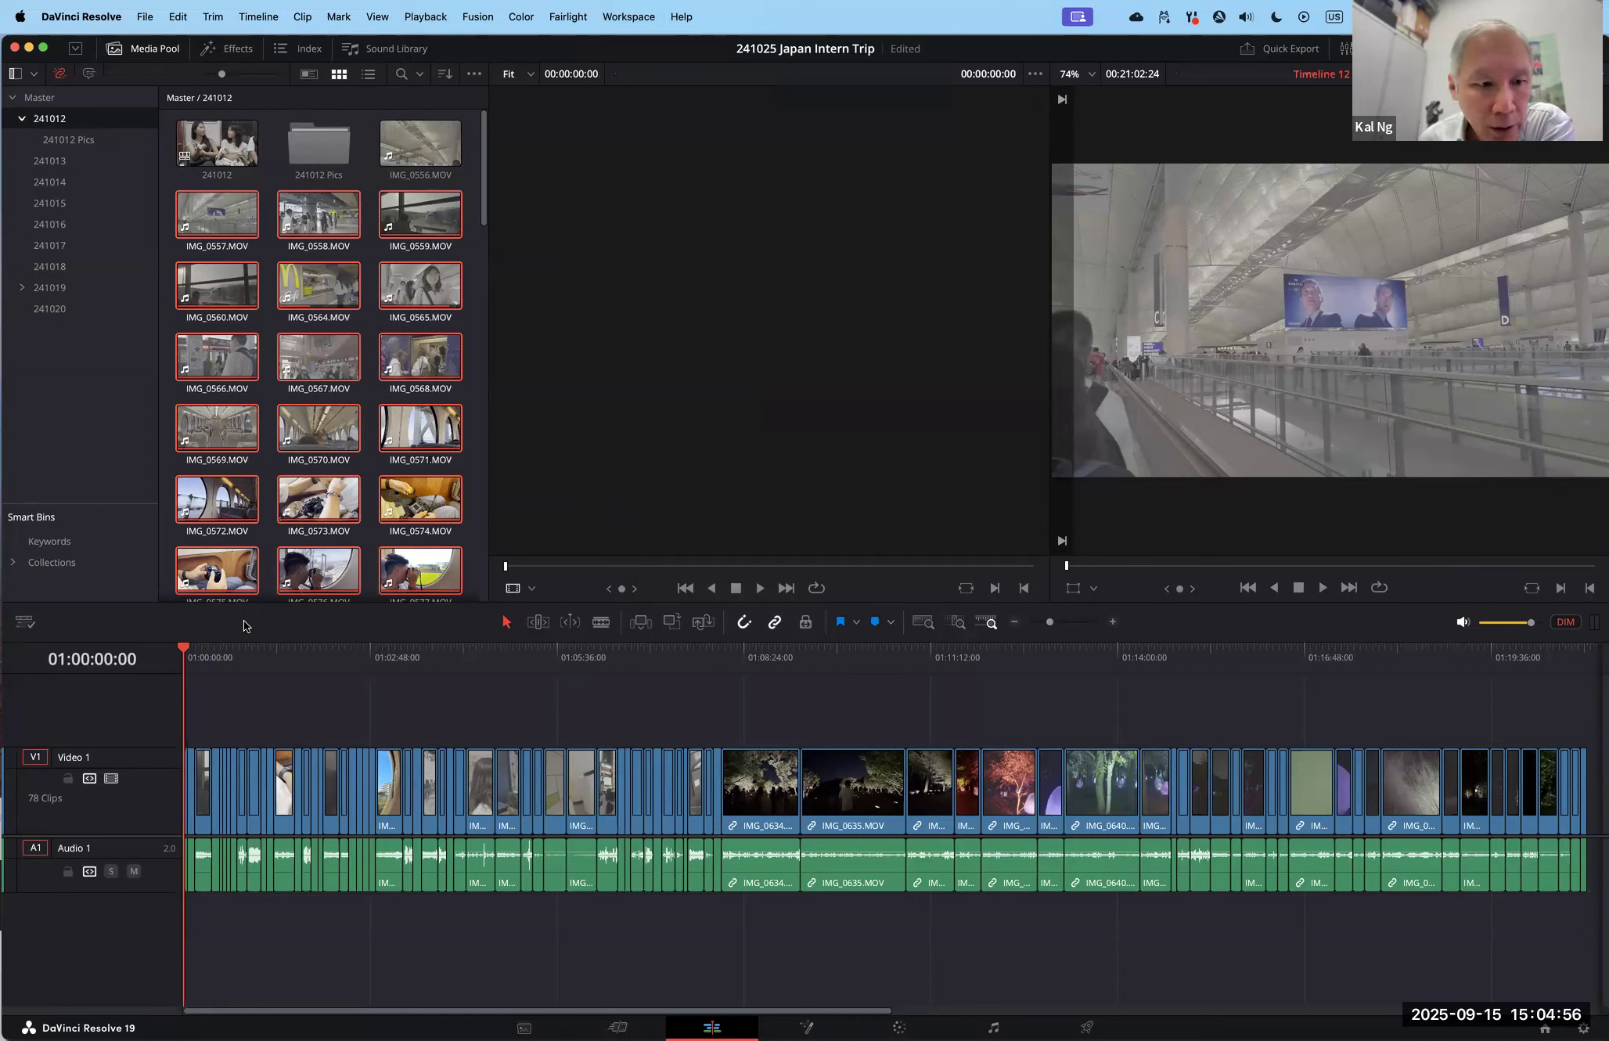
Step: Scrub back and forth through the timeline footage, leaving the playhead at 01:10:09:10 with the whole sequence in view
left_click_drag(184, 651, 544, 651)
left_click_drag(440, 660, 194, 661)
left_click_drag(363, 656, 762, 673)
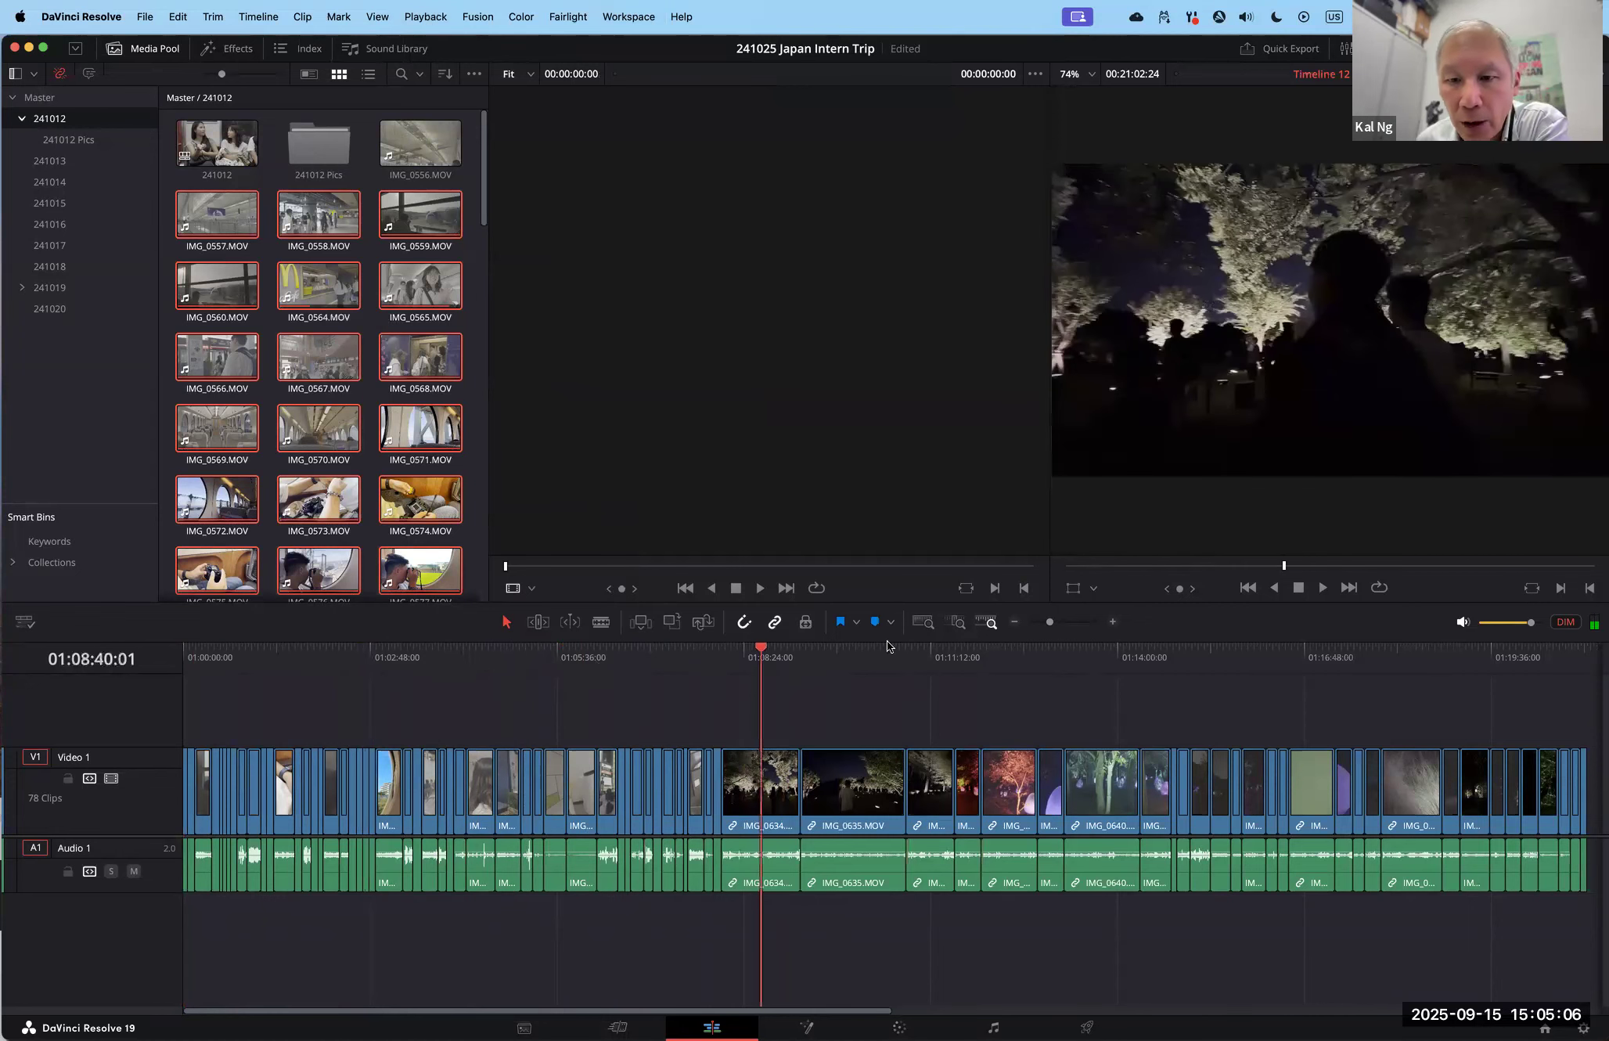
left_click_drag(1049, 623, 1046, 624)
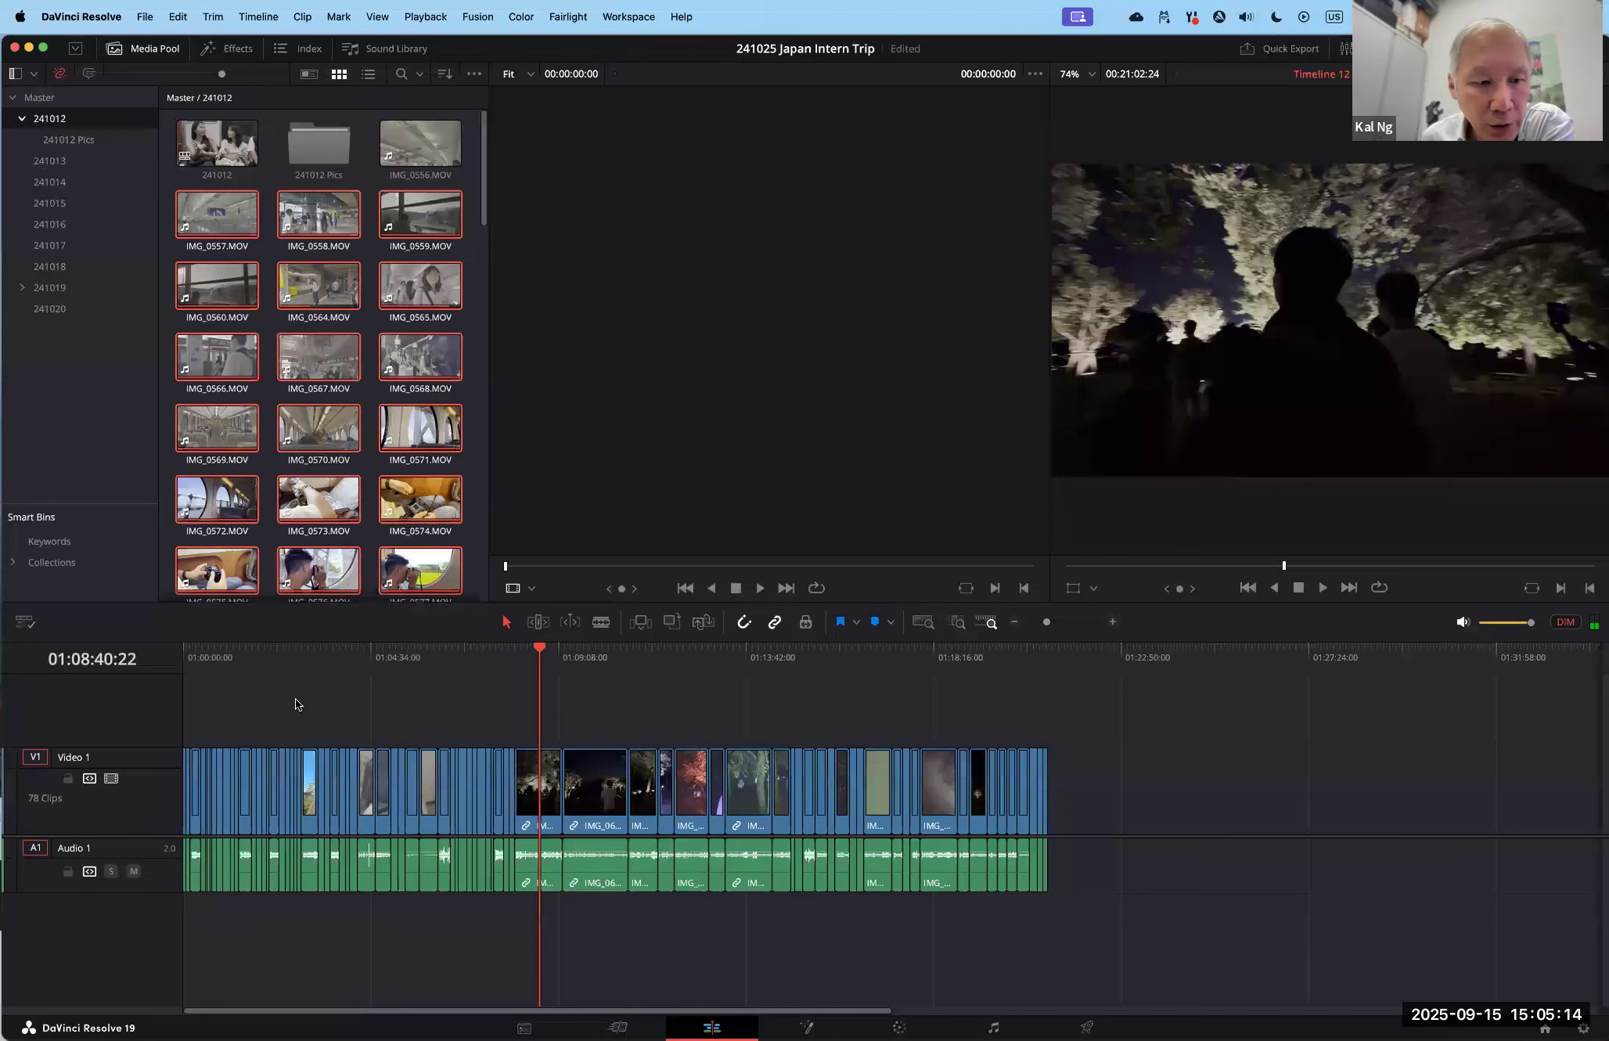
left_click_drag(538, 649, 597, 649)
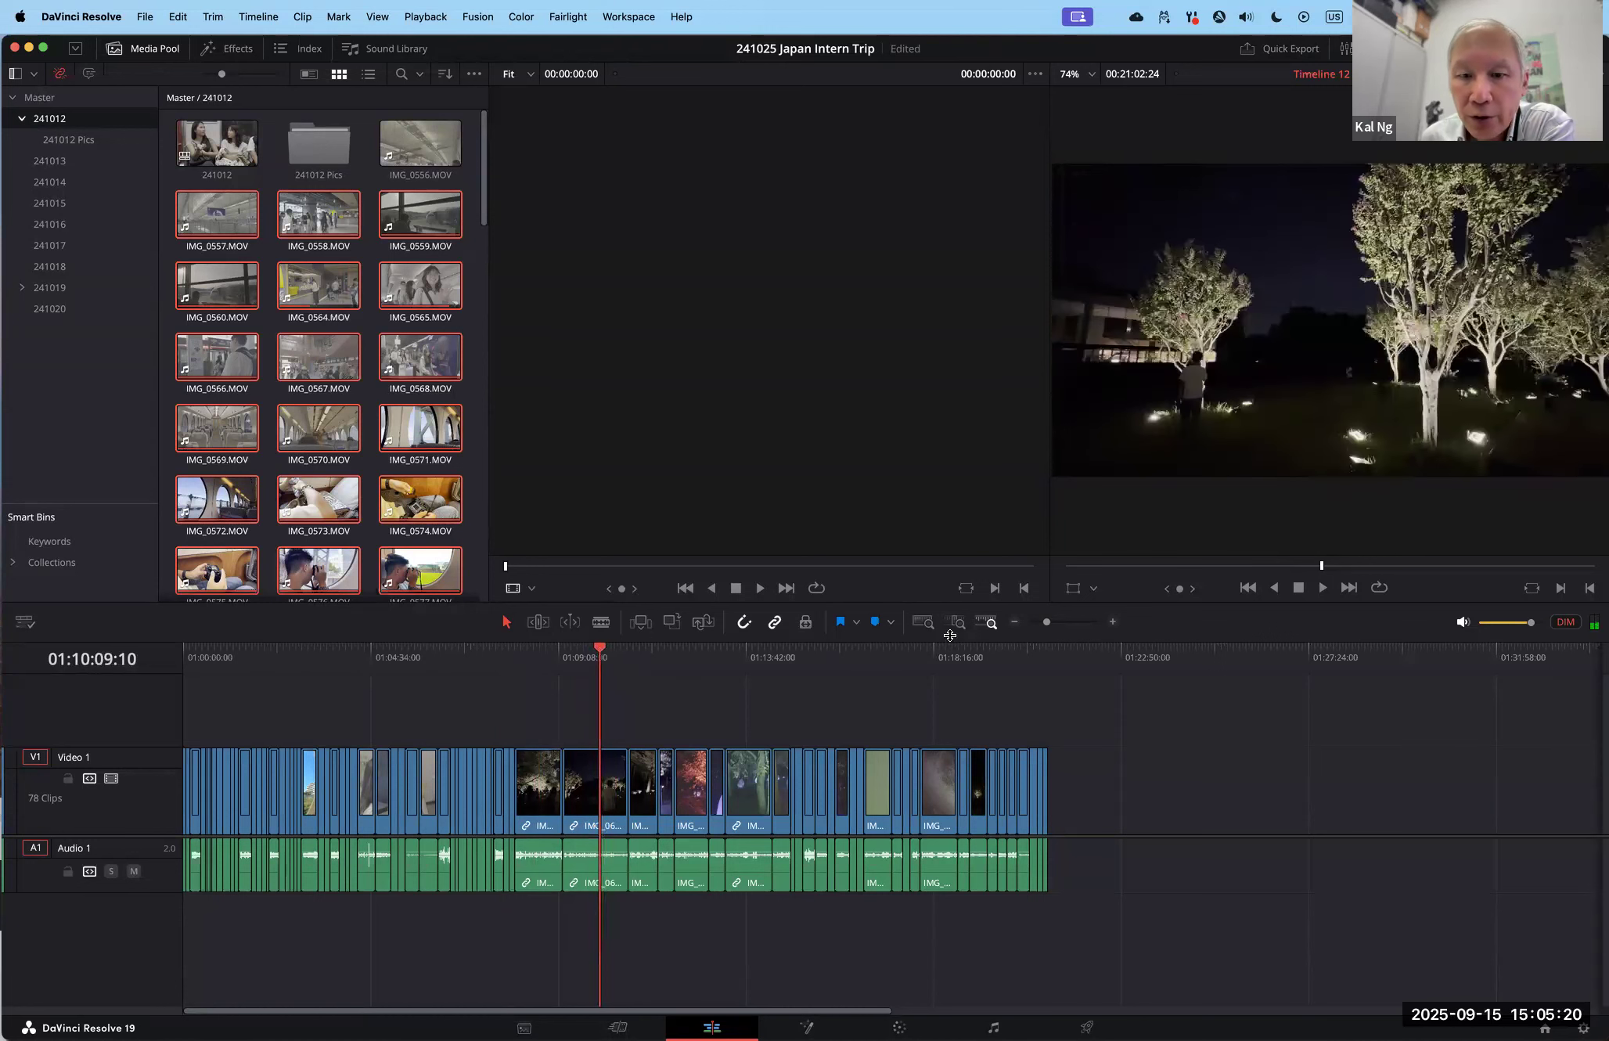
Step: Play the timeline briefly from 01:10:09:10, and play it again from 01:03:17:28
left_click(1321, 588)
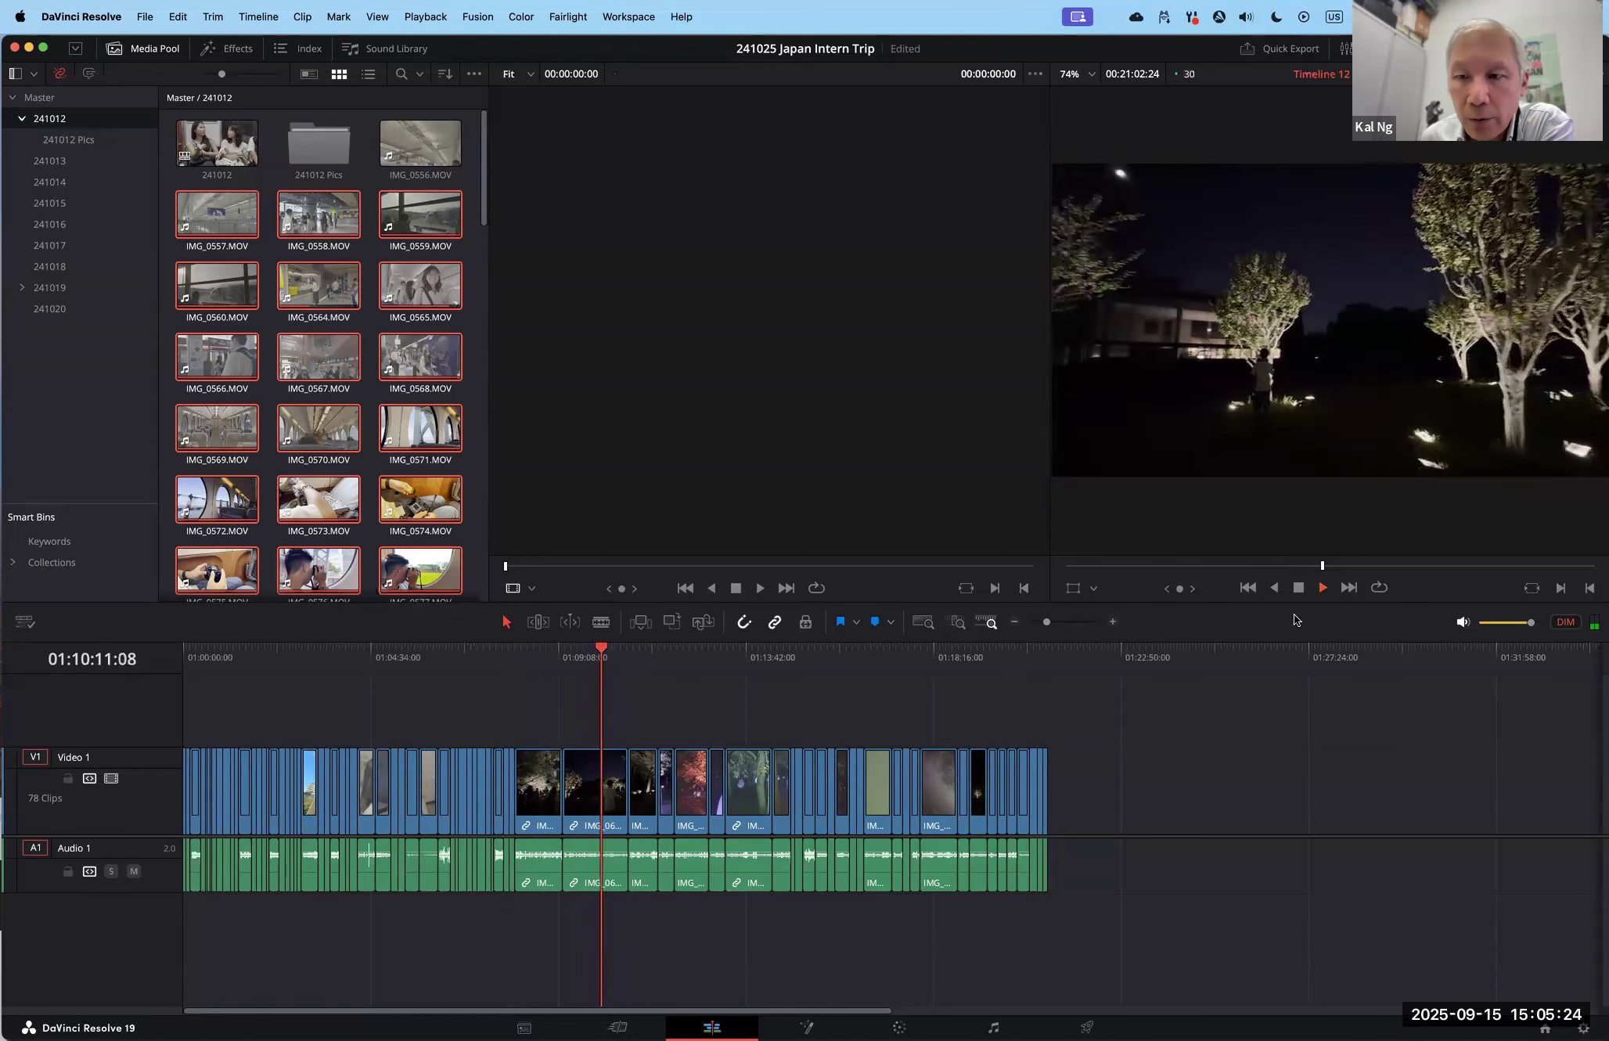
left_click(317, 651)
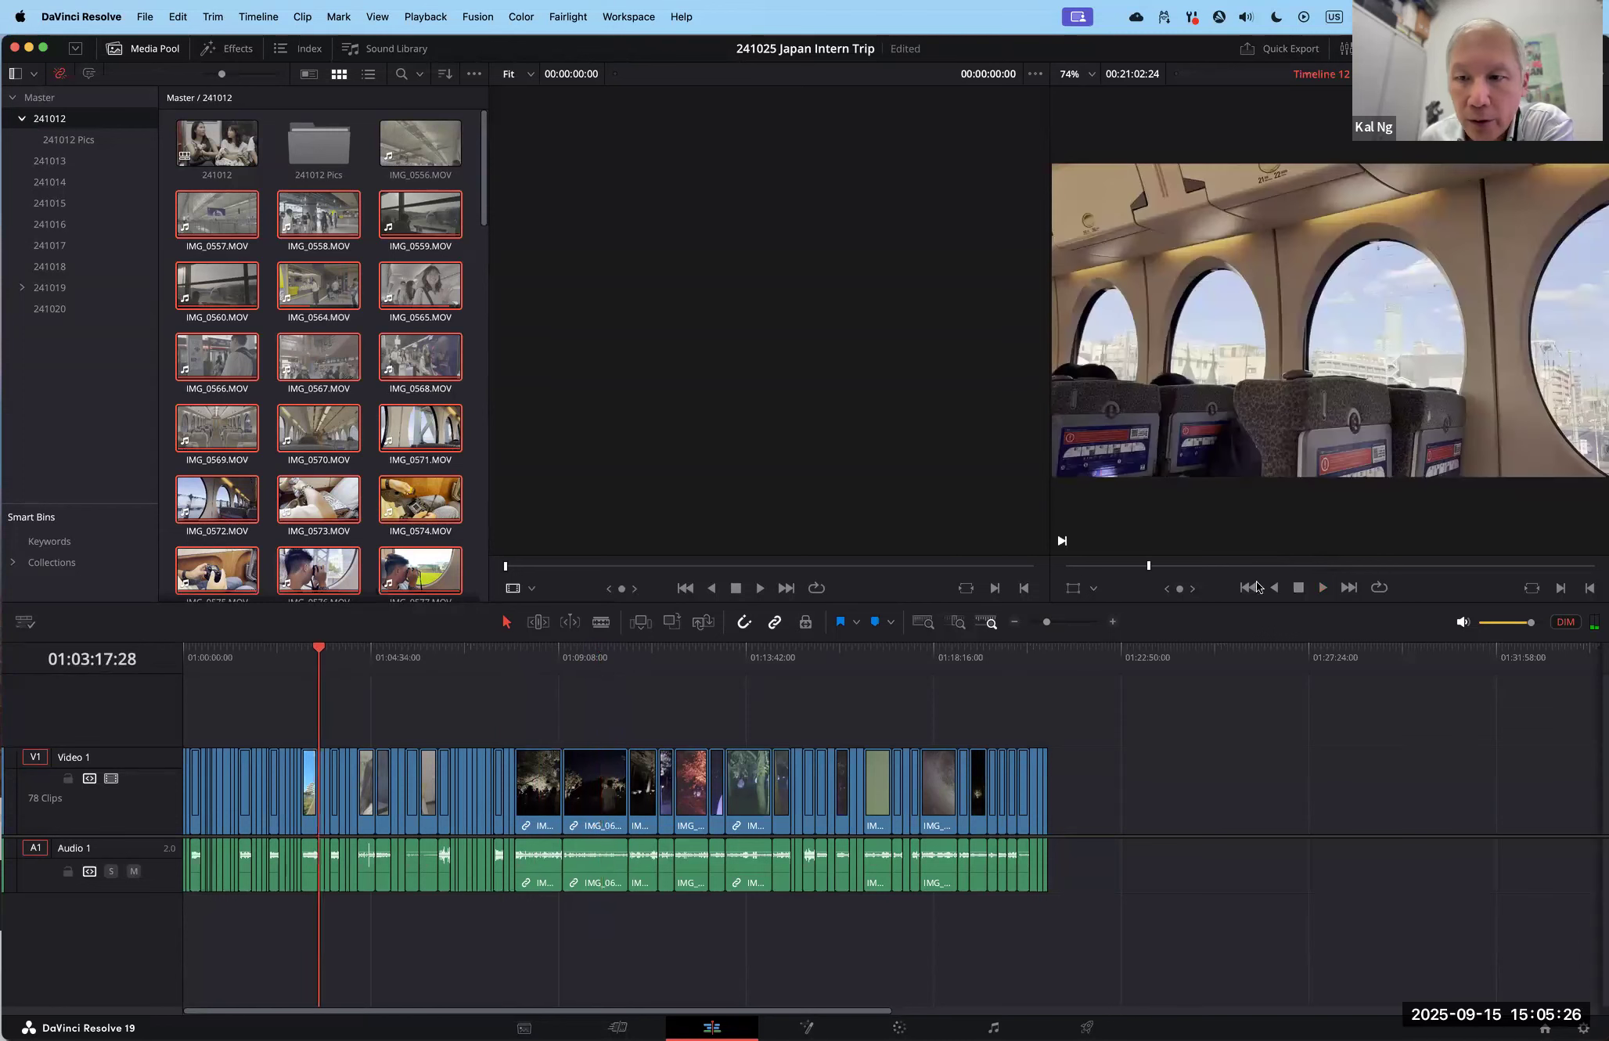
left_click(1323, 589)
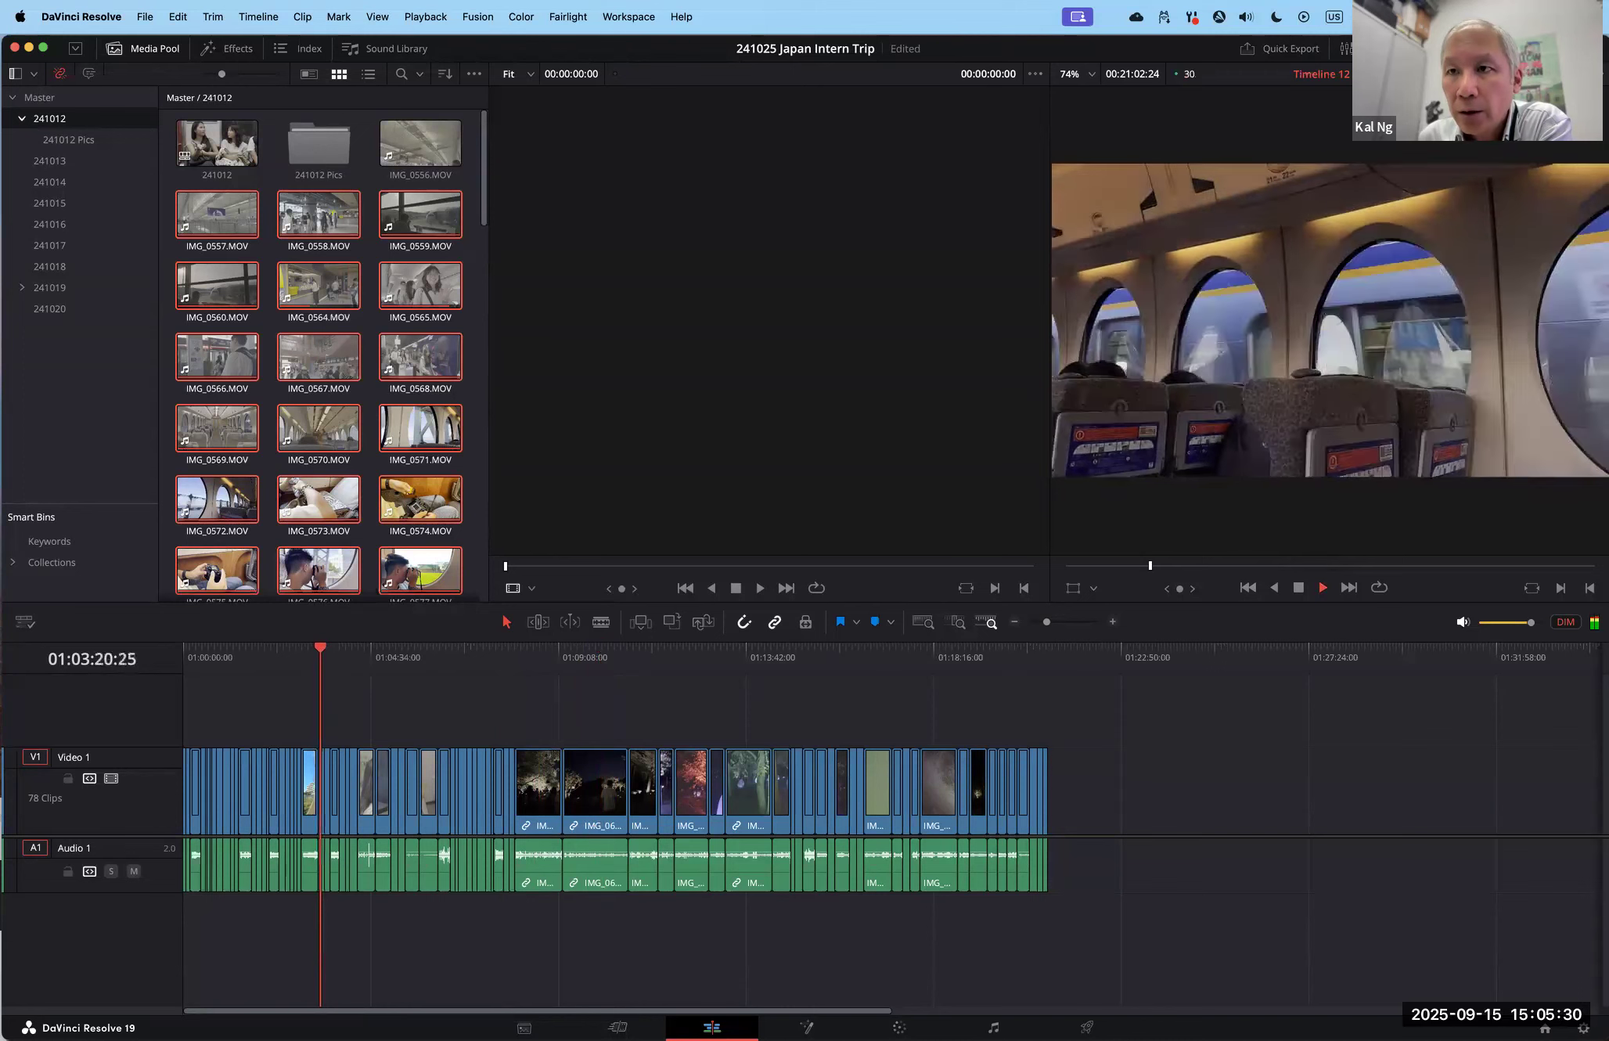
Step: Raise the Mac's system sound volume while the timeline plays, and stop playback at 01:03:35:23
left_click(1457, 16)
left_click_drag(1473, 276, 1500, 275)
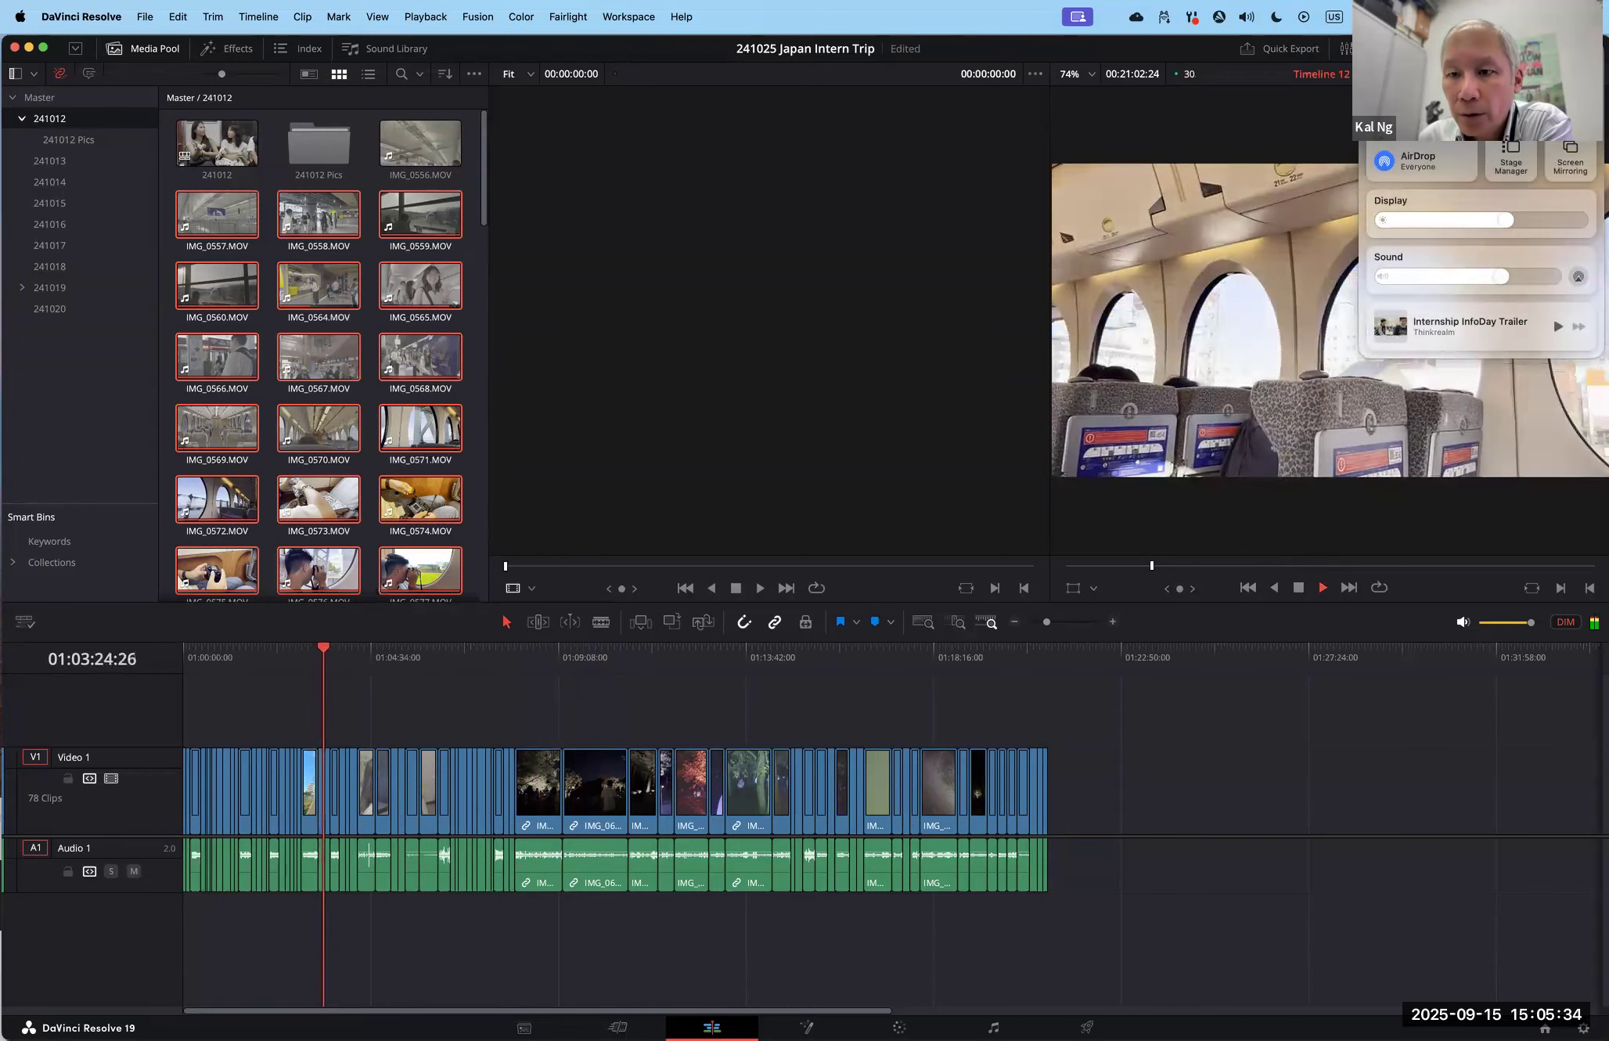
left_click(1220, 535)
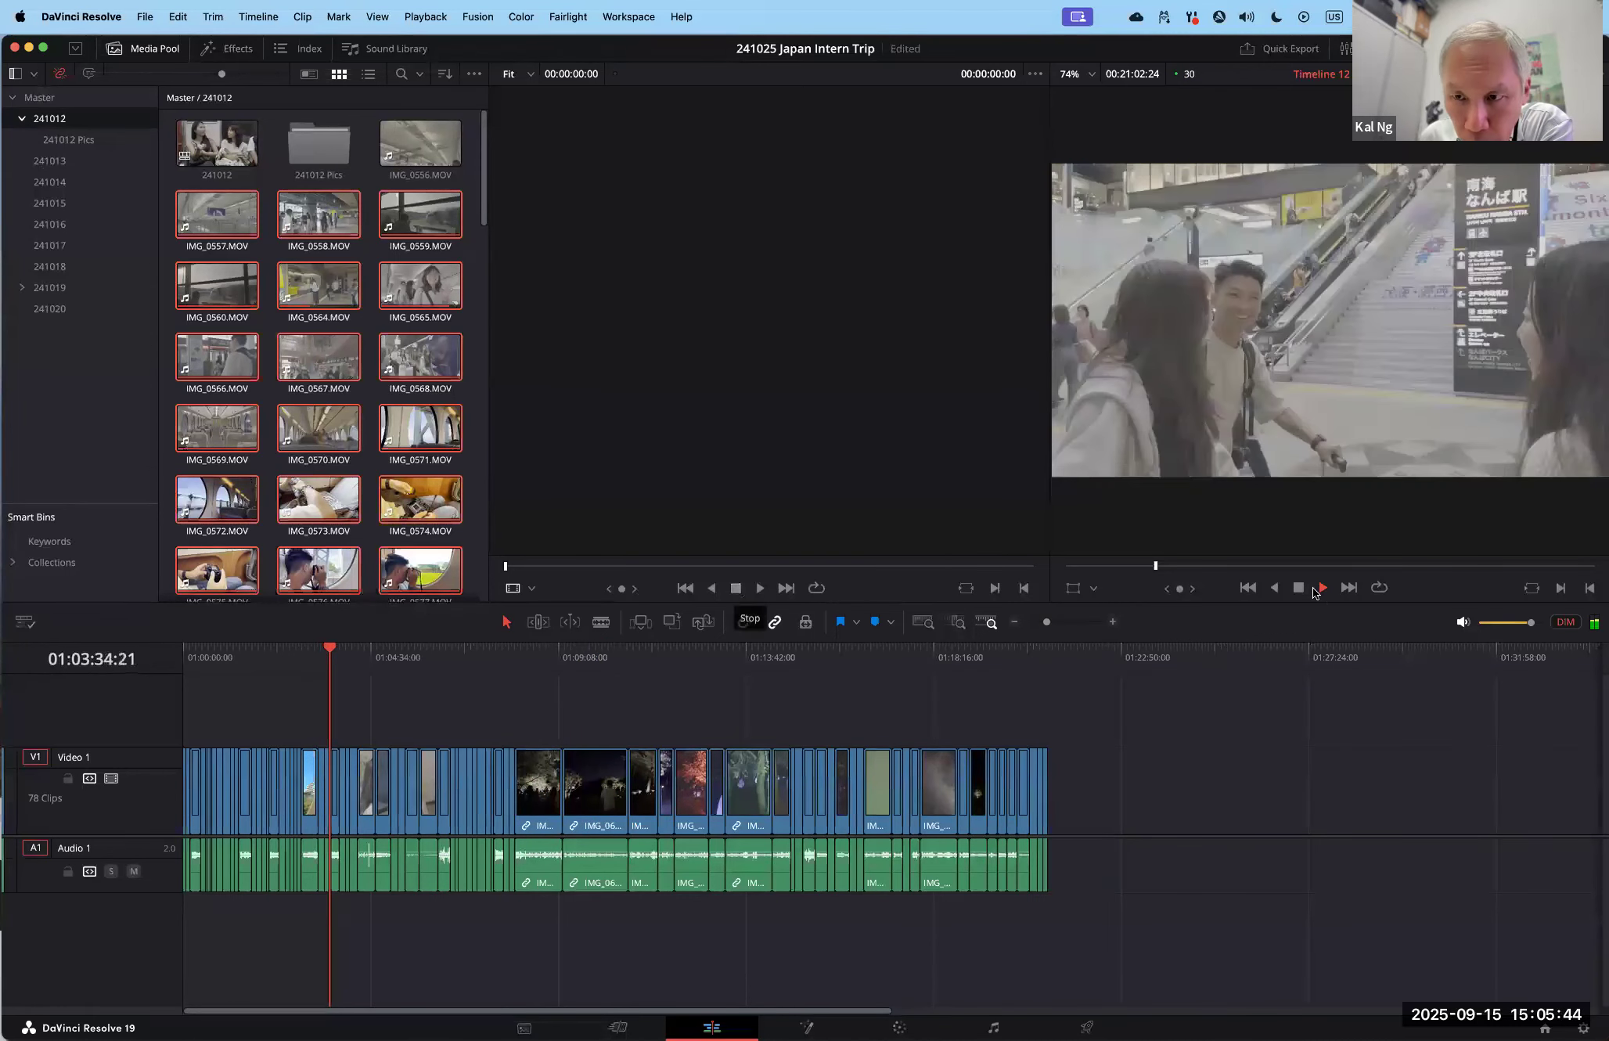
key("space")
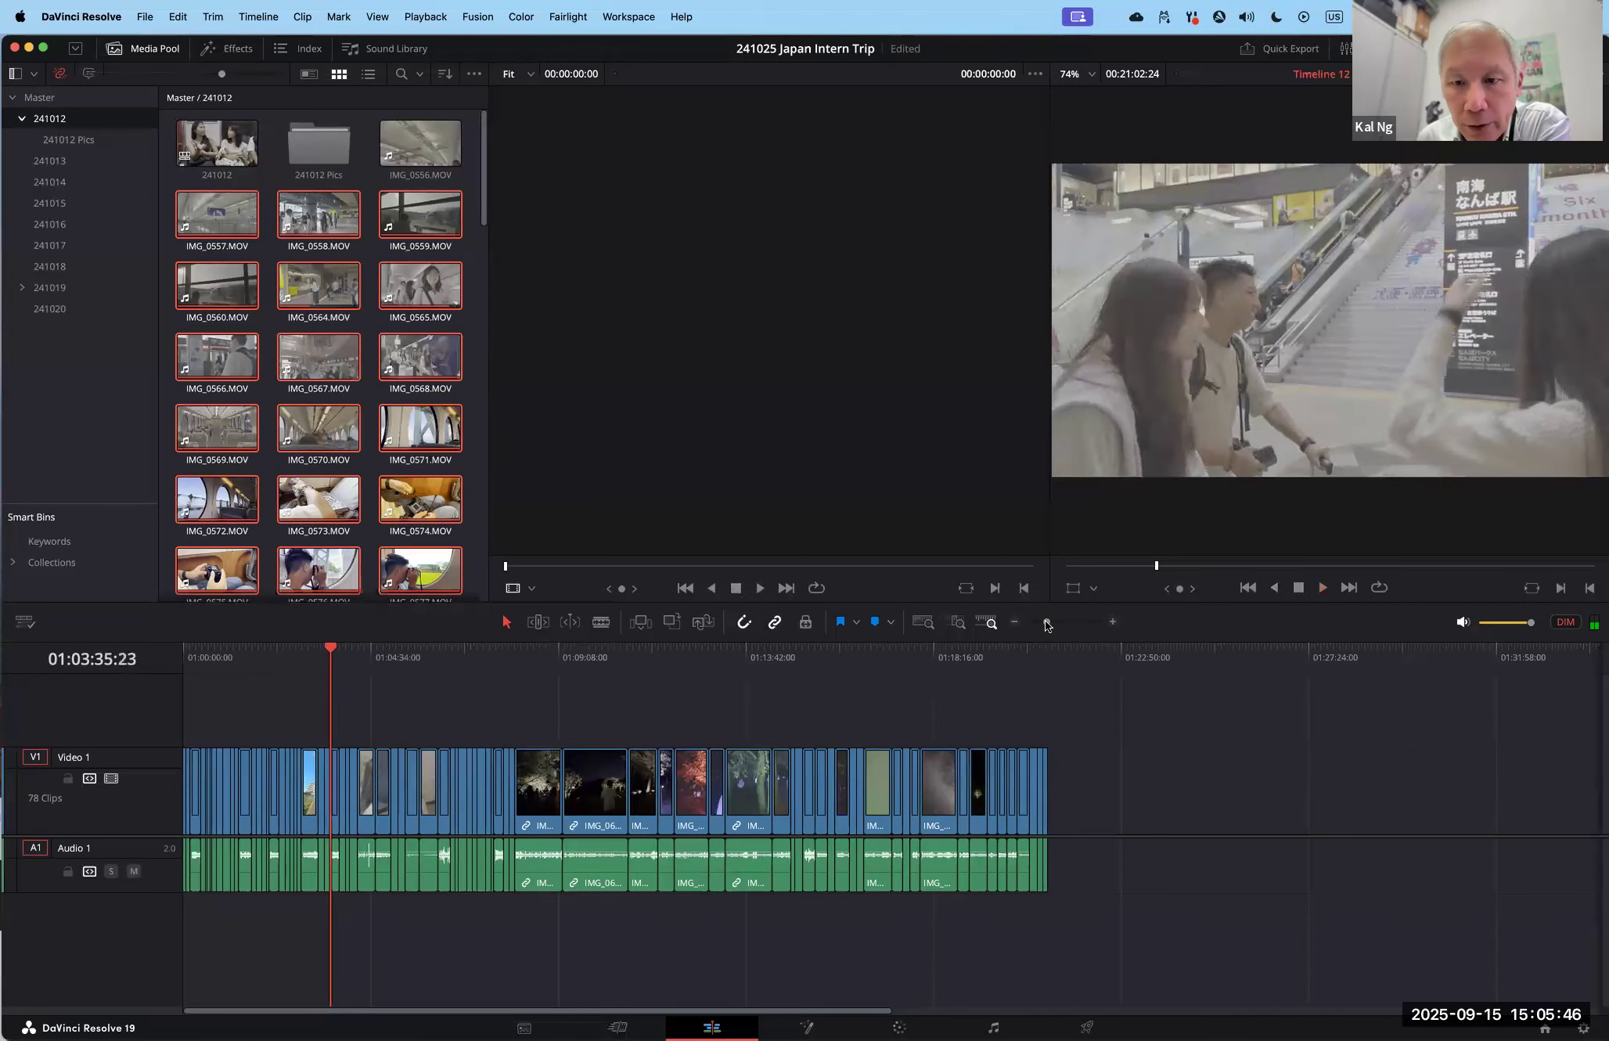
Step: Raise the volume line of the IMG_0590.MOV audio clip on the Audio 1 track
left_click_drag(1057, 620, 1071, 619)
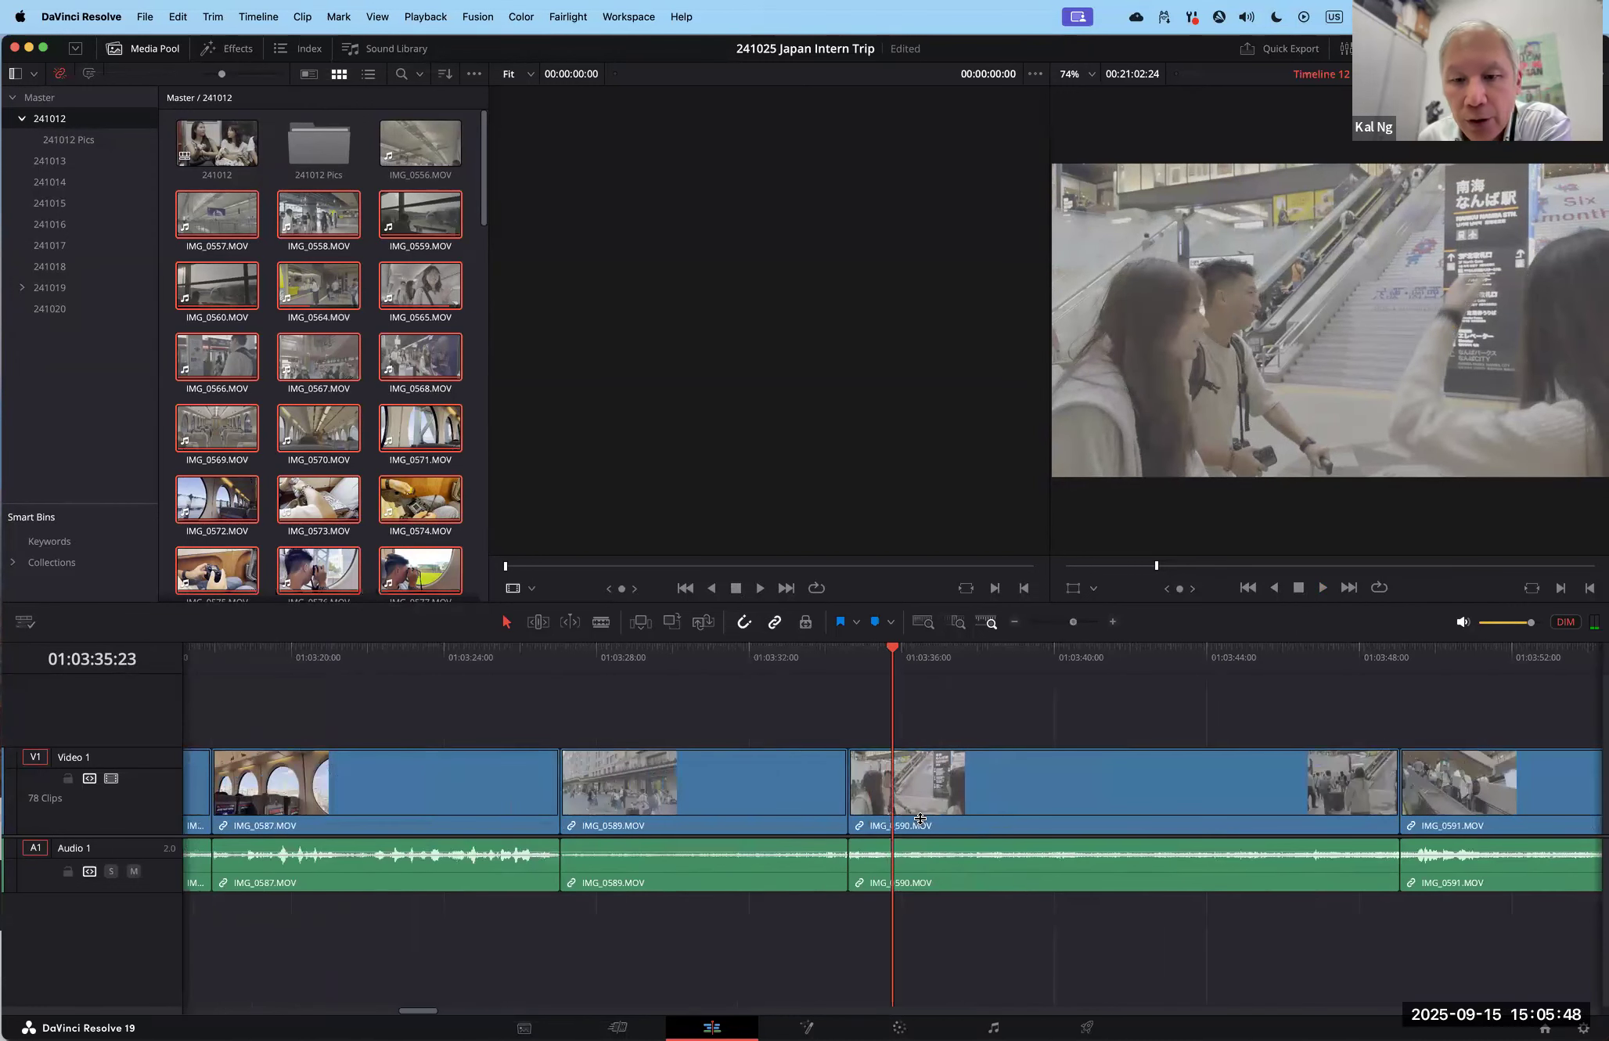
left_click(959, 867)
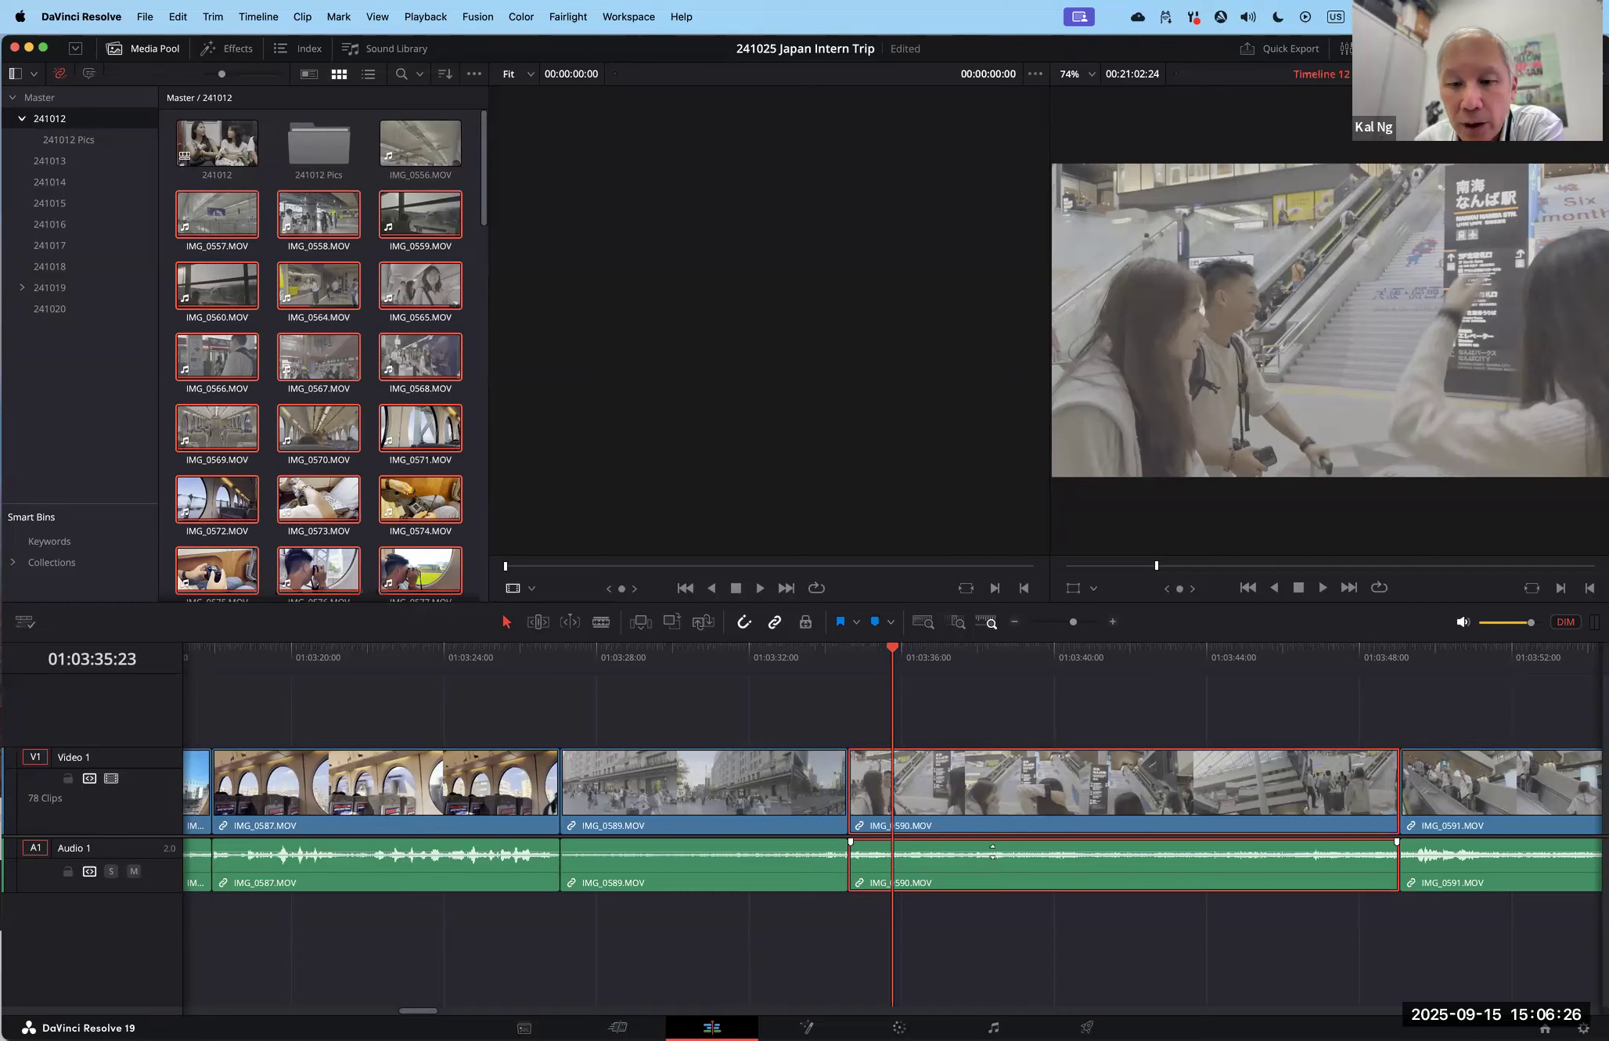
left_click_drag(991, 855, 989, 843)
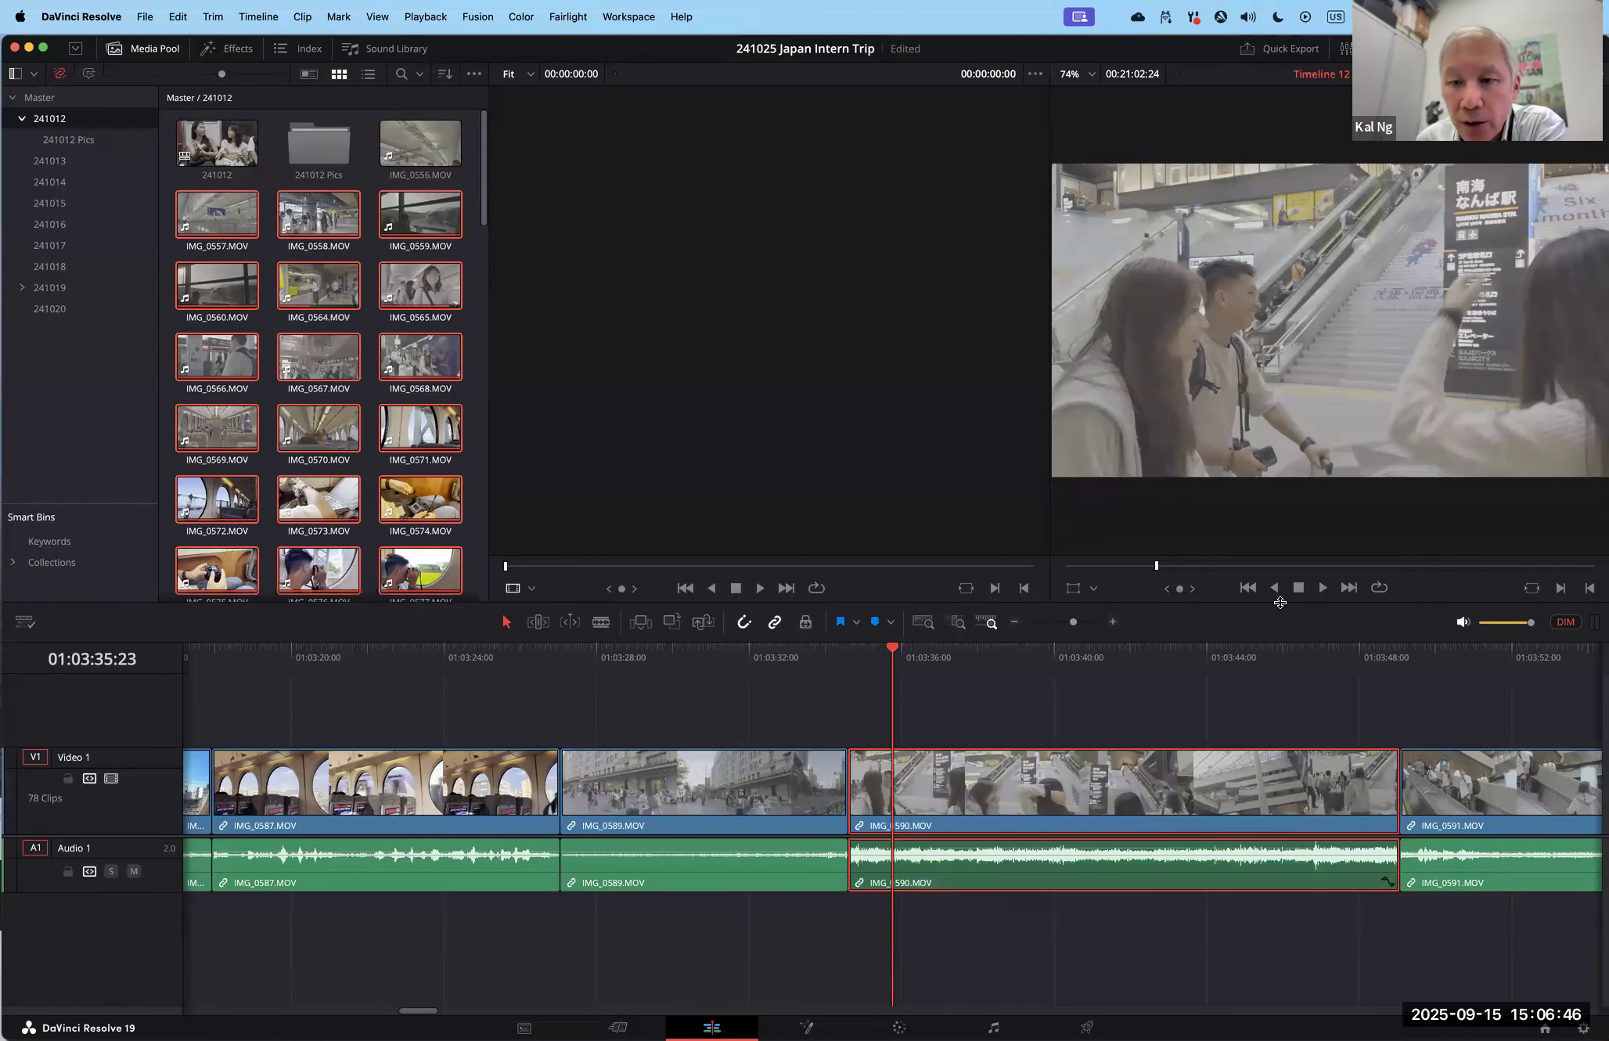
Step: Play IMG_0590.MOV to check its audio up to 01:03:43:05, and return the playhead to 01:03:36:17 with the clip selected
left_click(1323, 587)
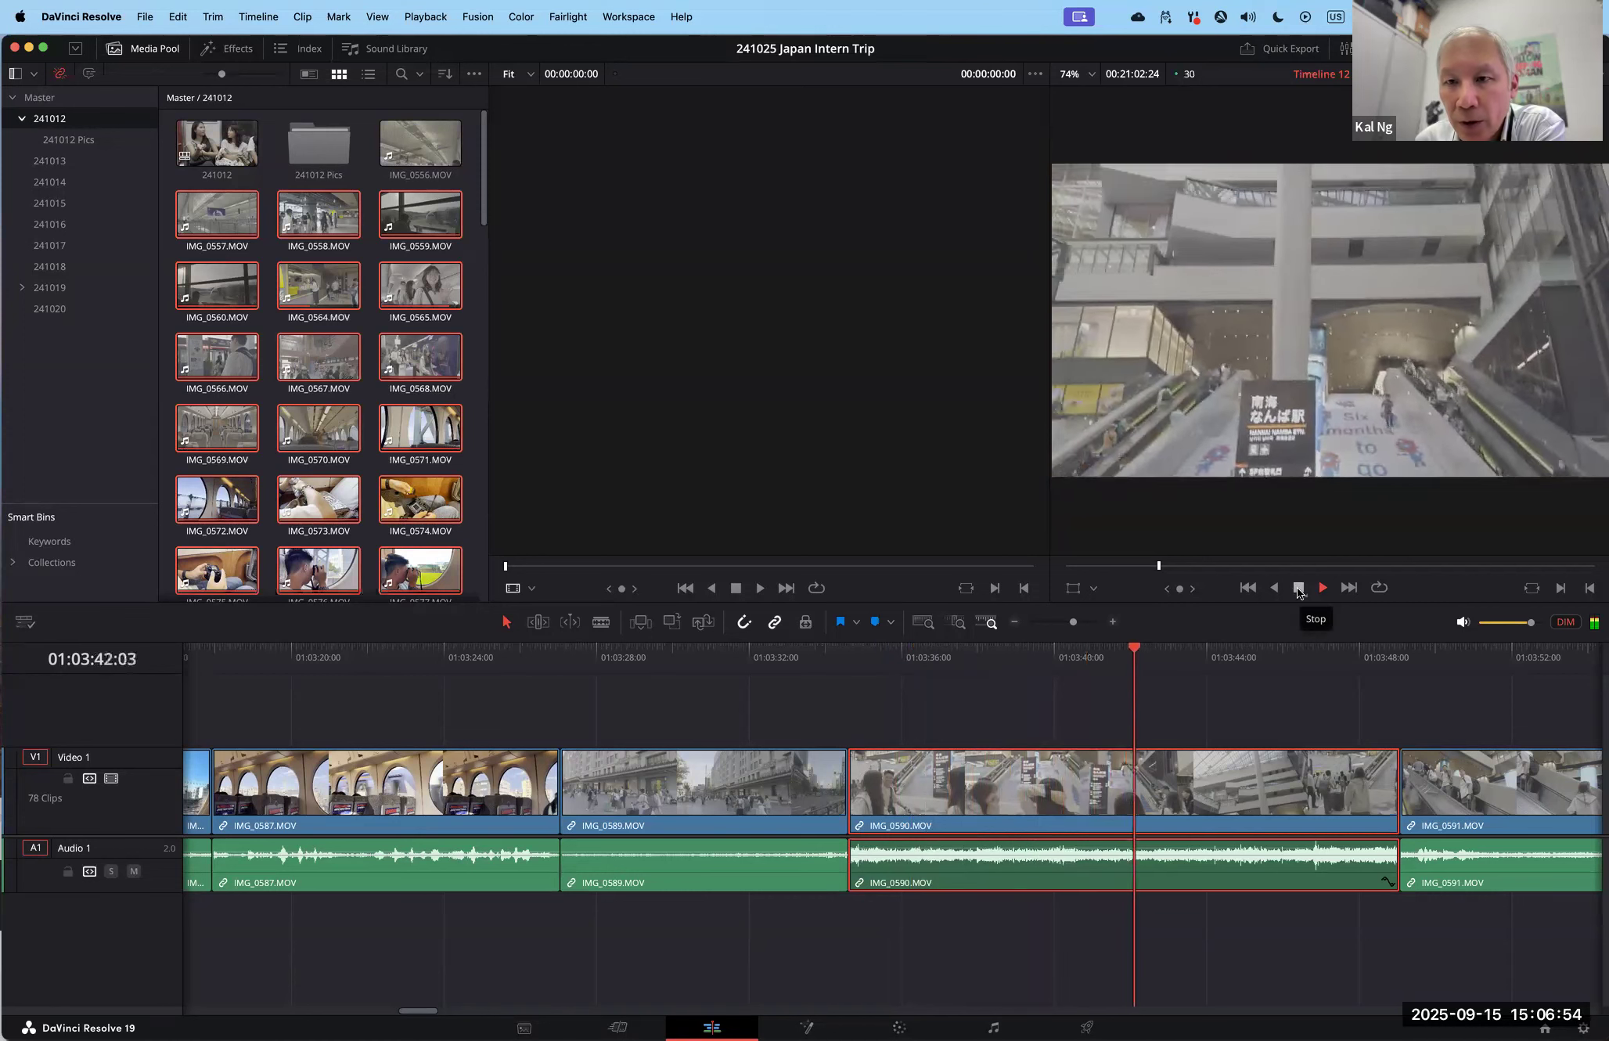
left_click(1299, 590)
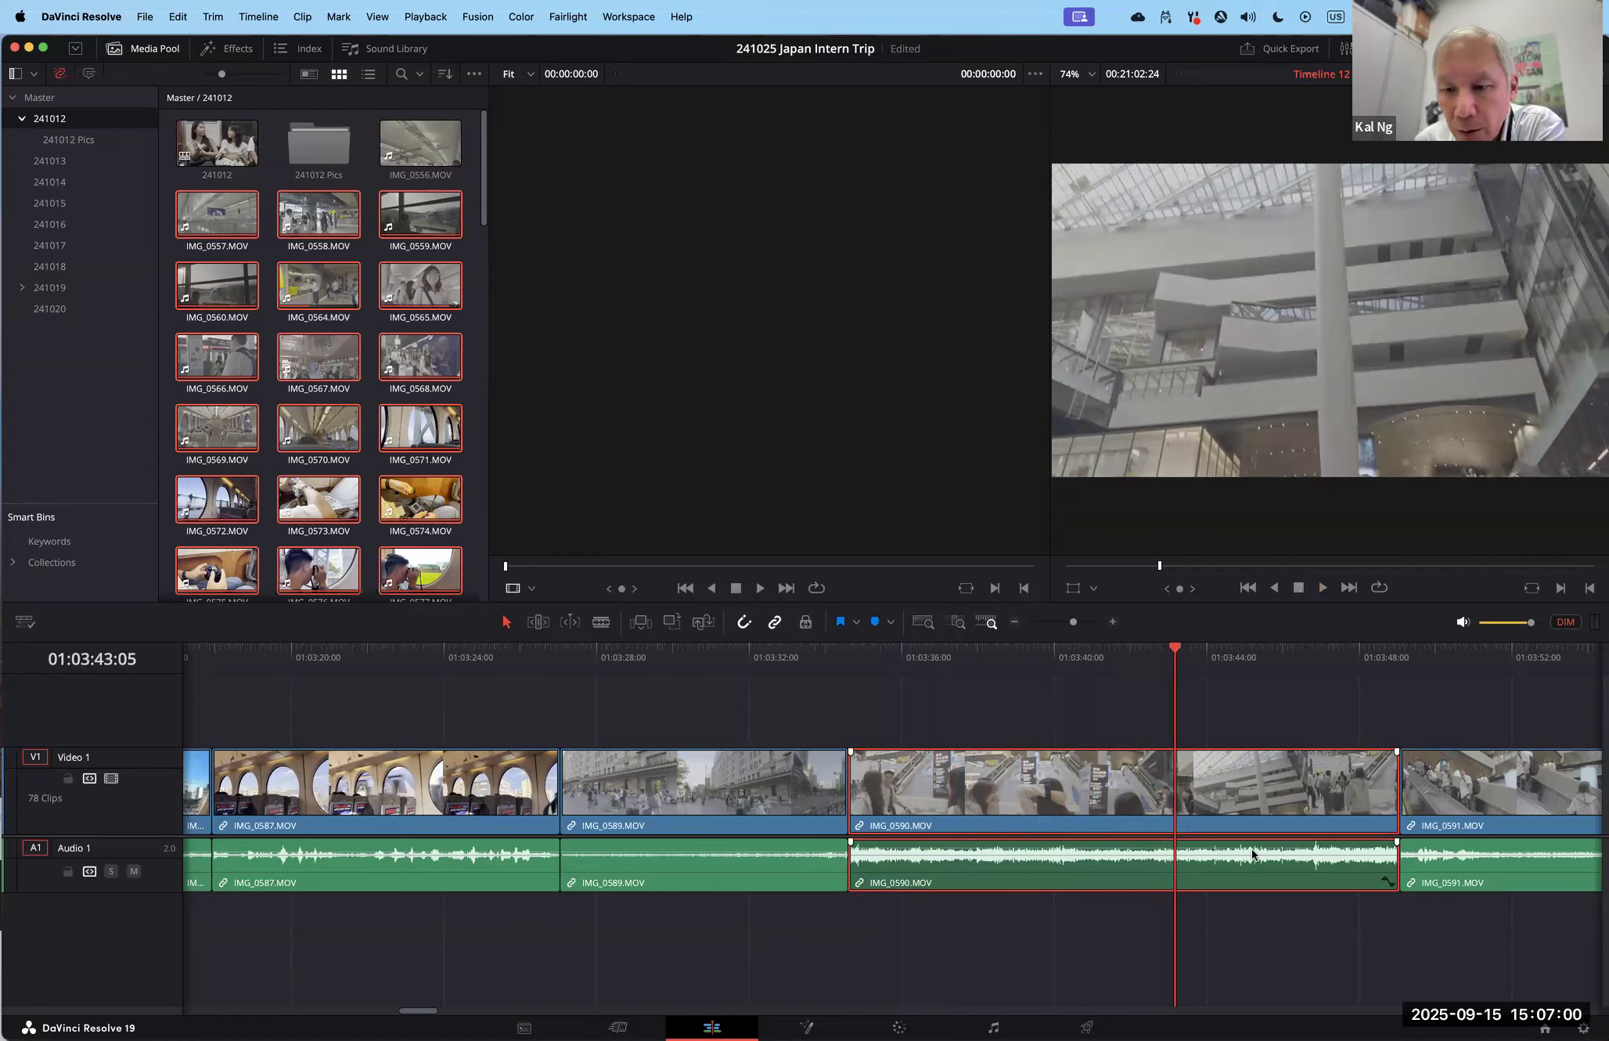
left_click(1282, 716)
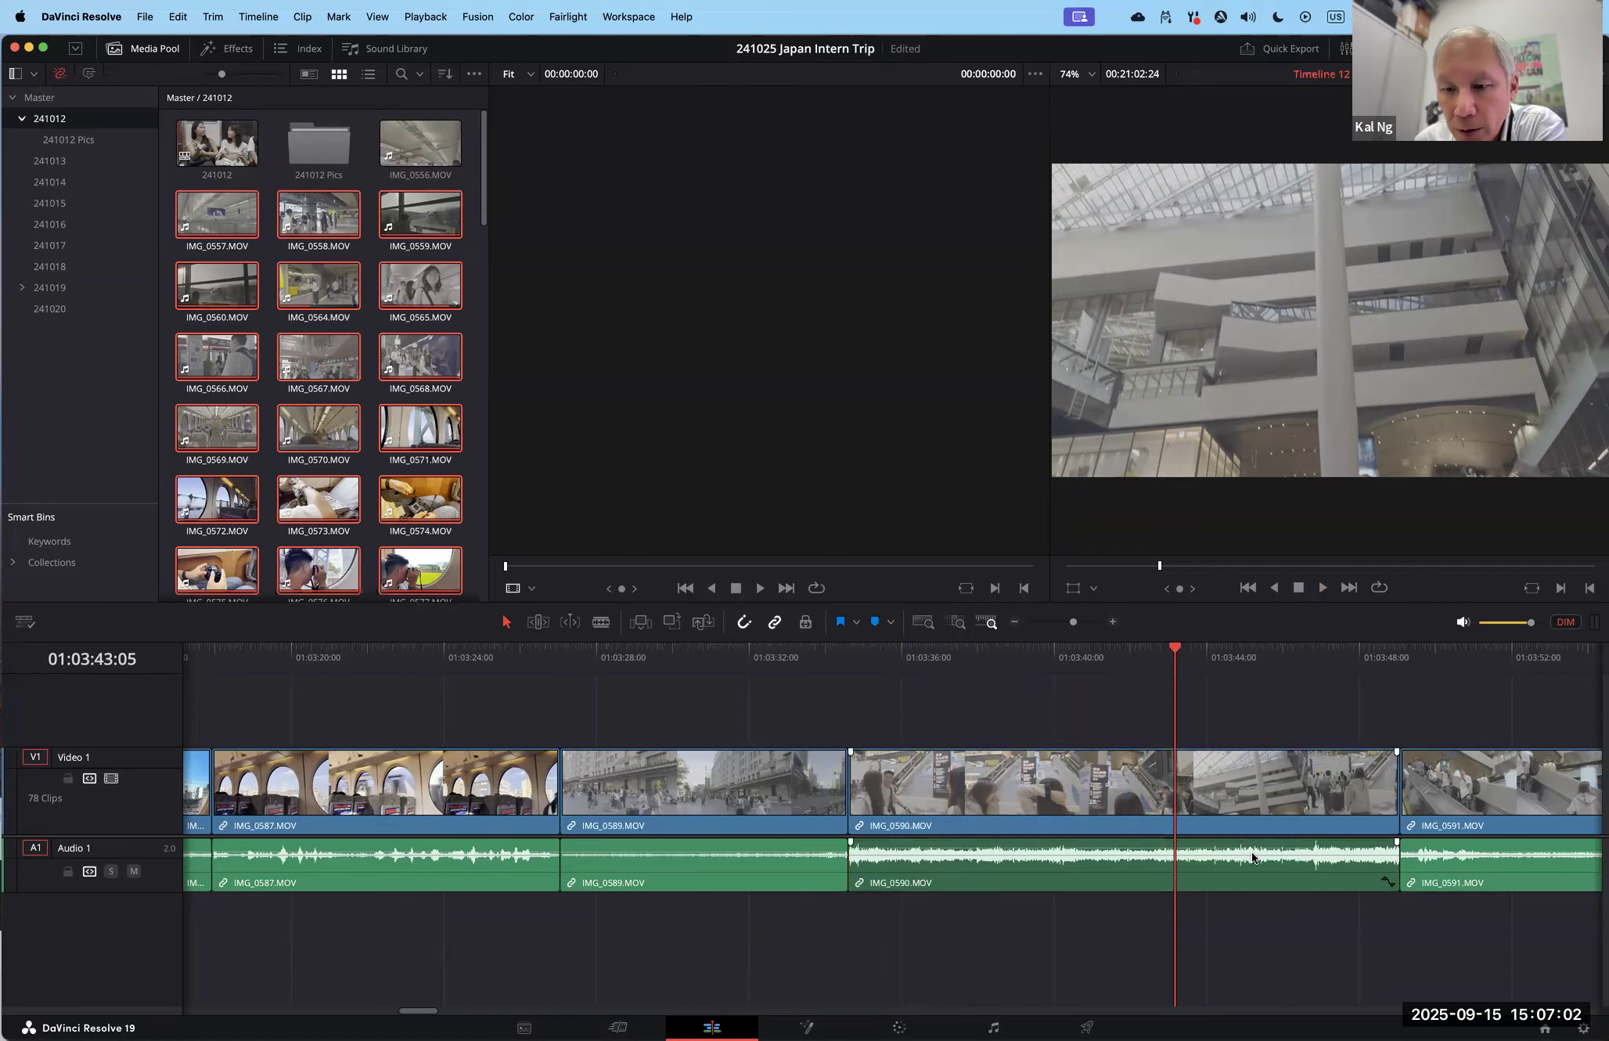
left_click(1250, 853)
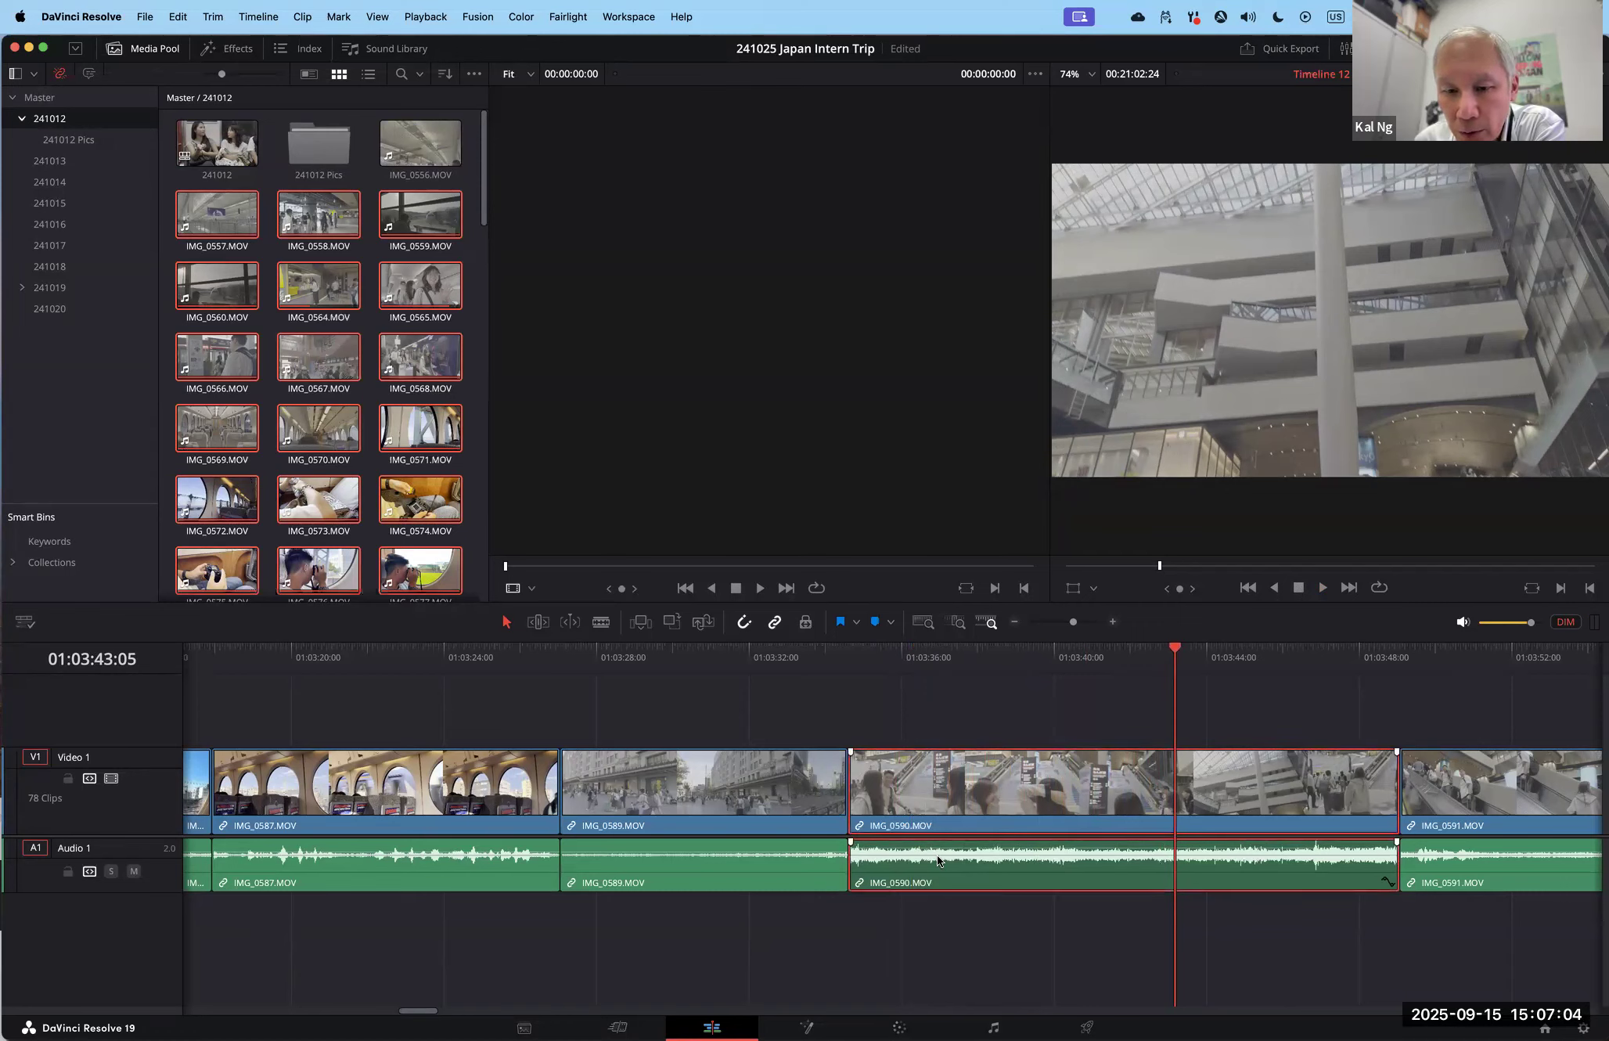
left_click_drag(1176, 652, 923, 662)
left_click_drag(1025, 850, 1025, 850)
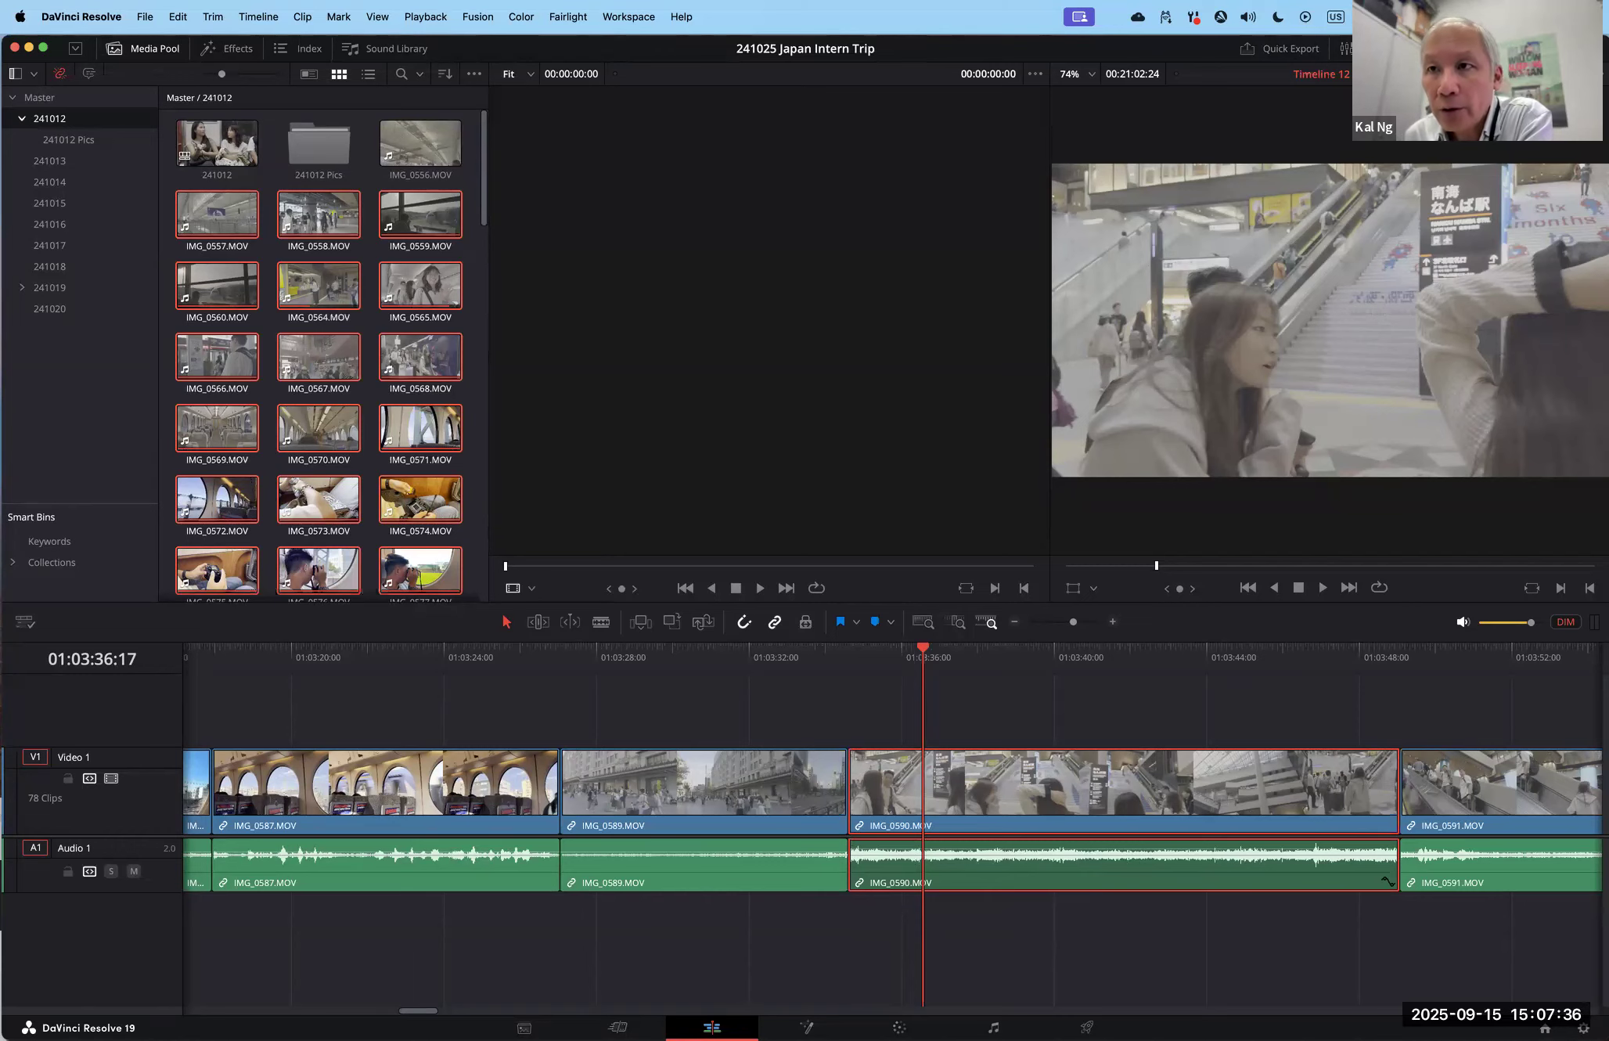
Step: Show the Inspector's audio settings for IMG_0590.MOV and set the clip's volume to 9.16, with the playhead at 01:03:36:21
left_click(1539, 48)
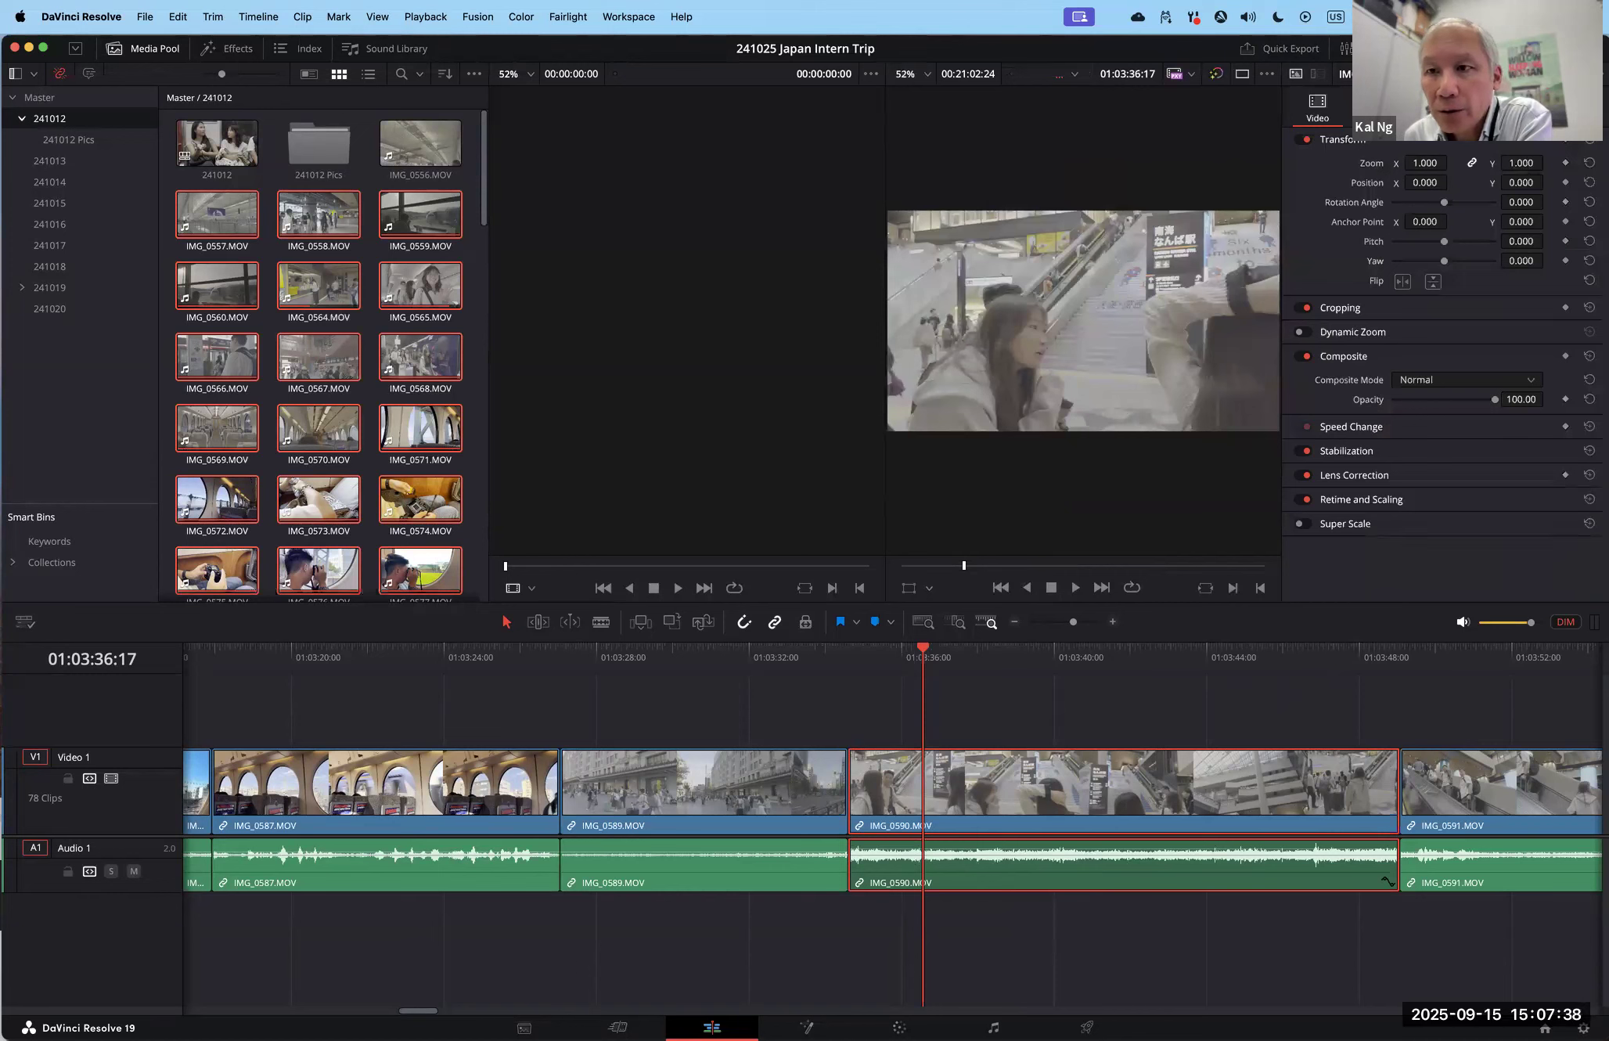
mouse_move(923, 654)
left_mouse_down()
mouse_move(995, 656)
mouse_move(876, 656)
mouse_move(931, 656)
left_mouse_up()
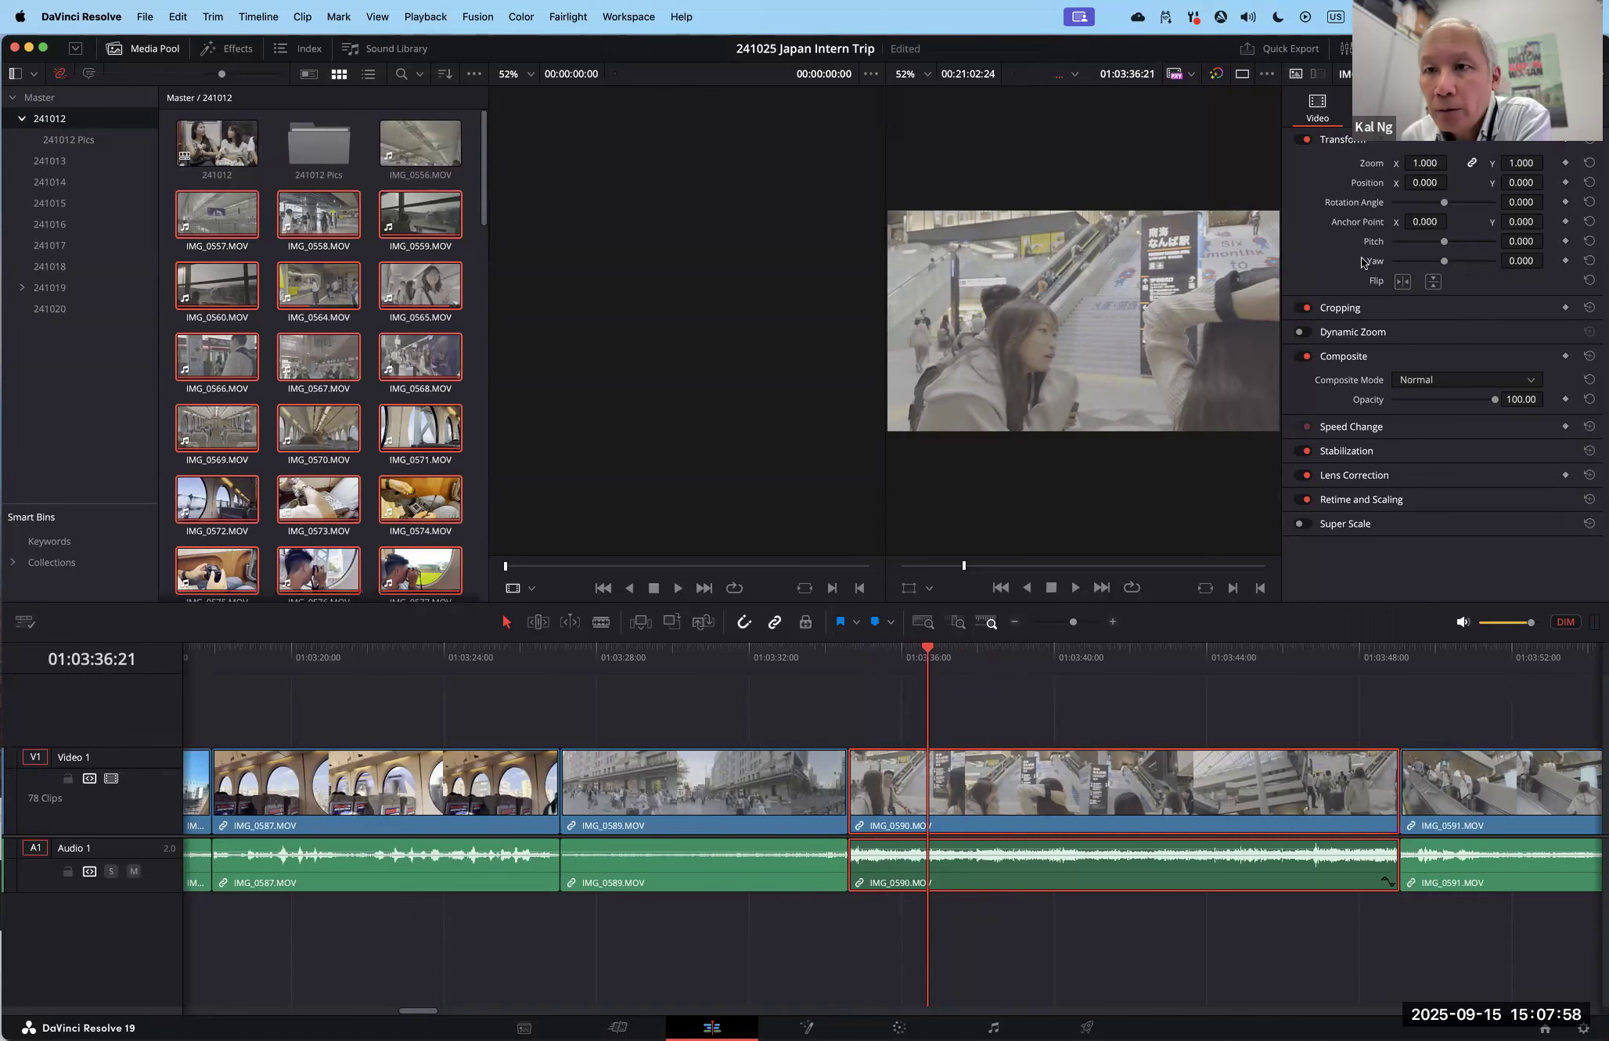
left_click(1370, 108)
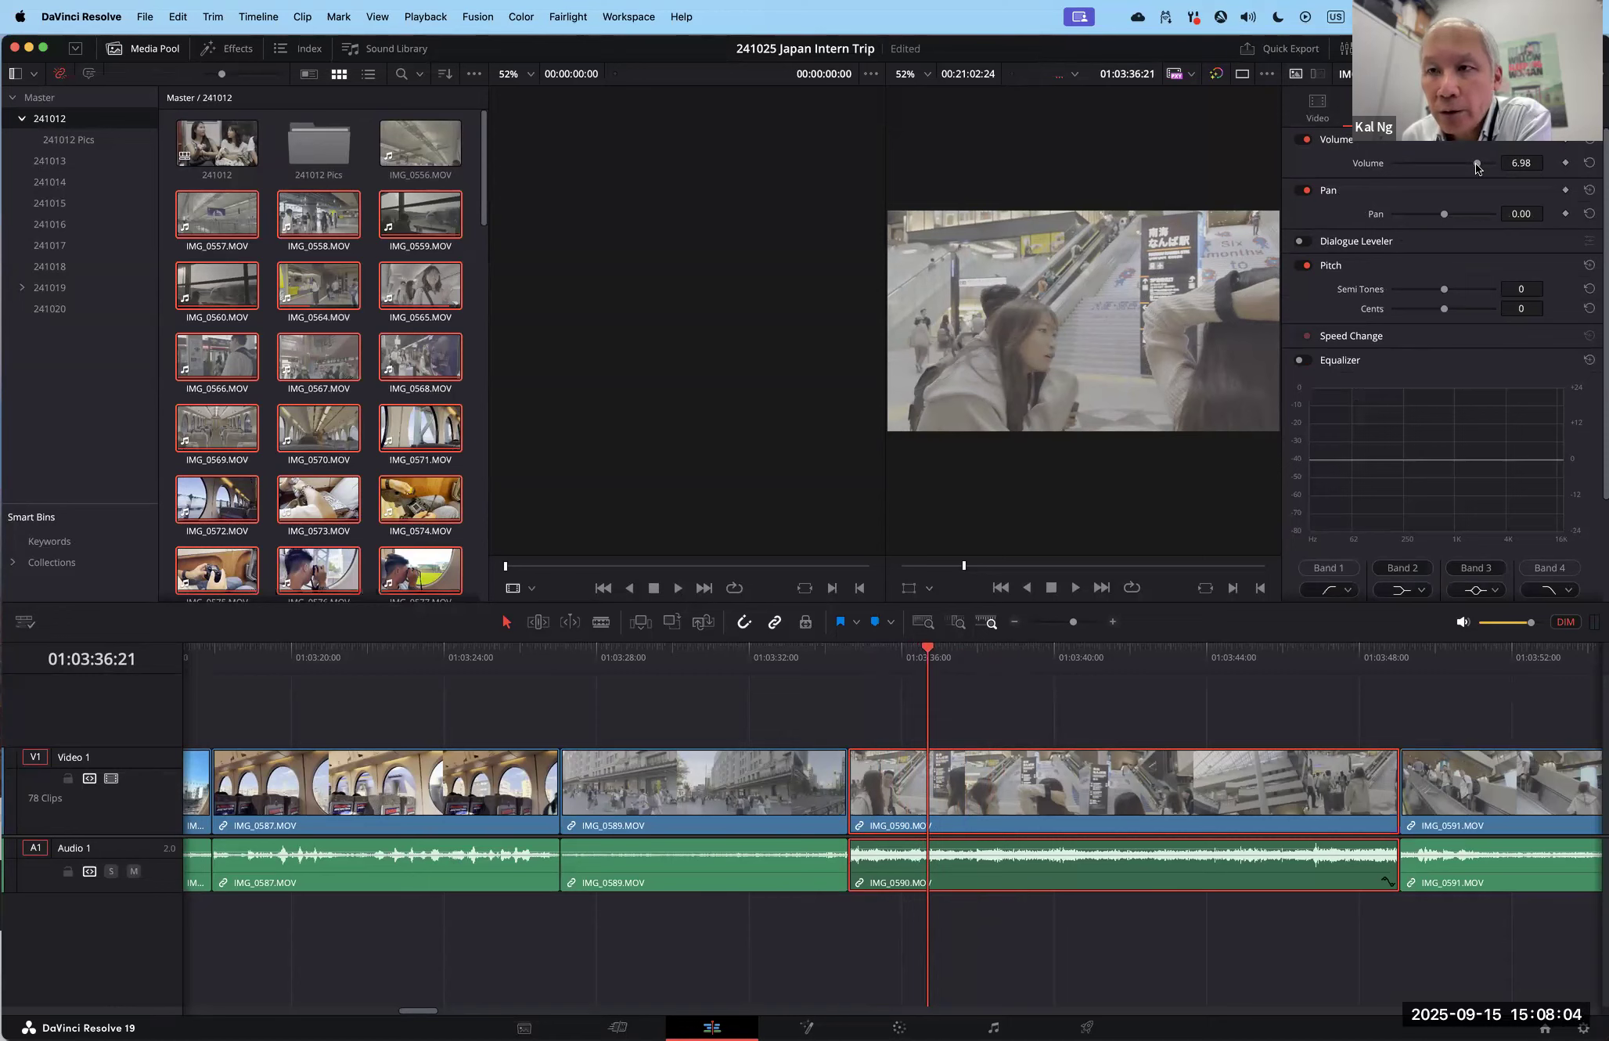
left_click_drag(1477, 166, 1479, 166)
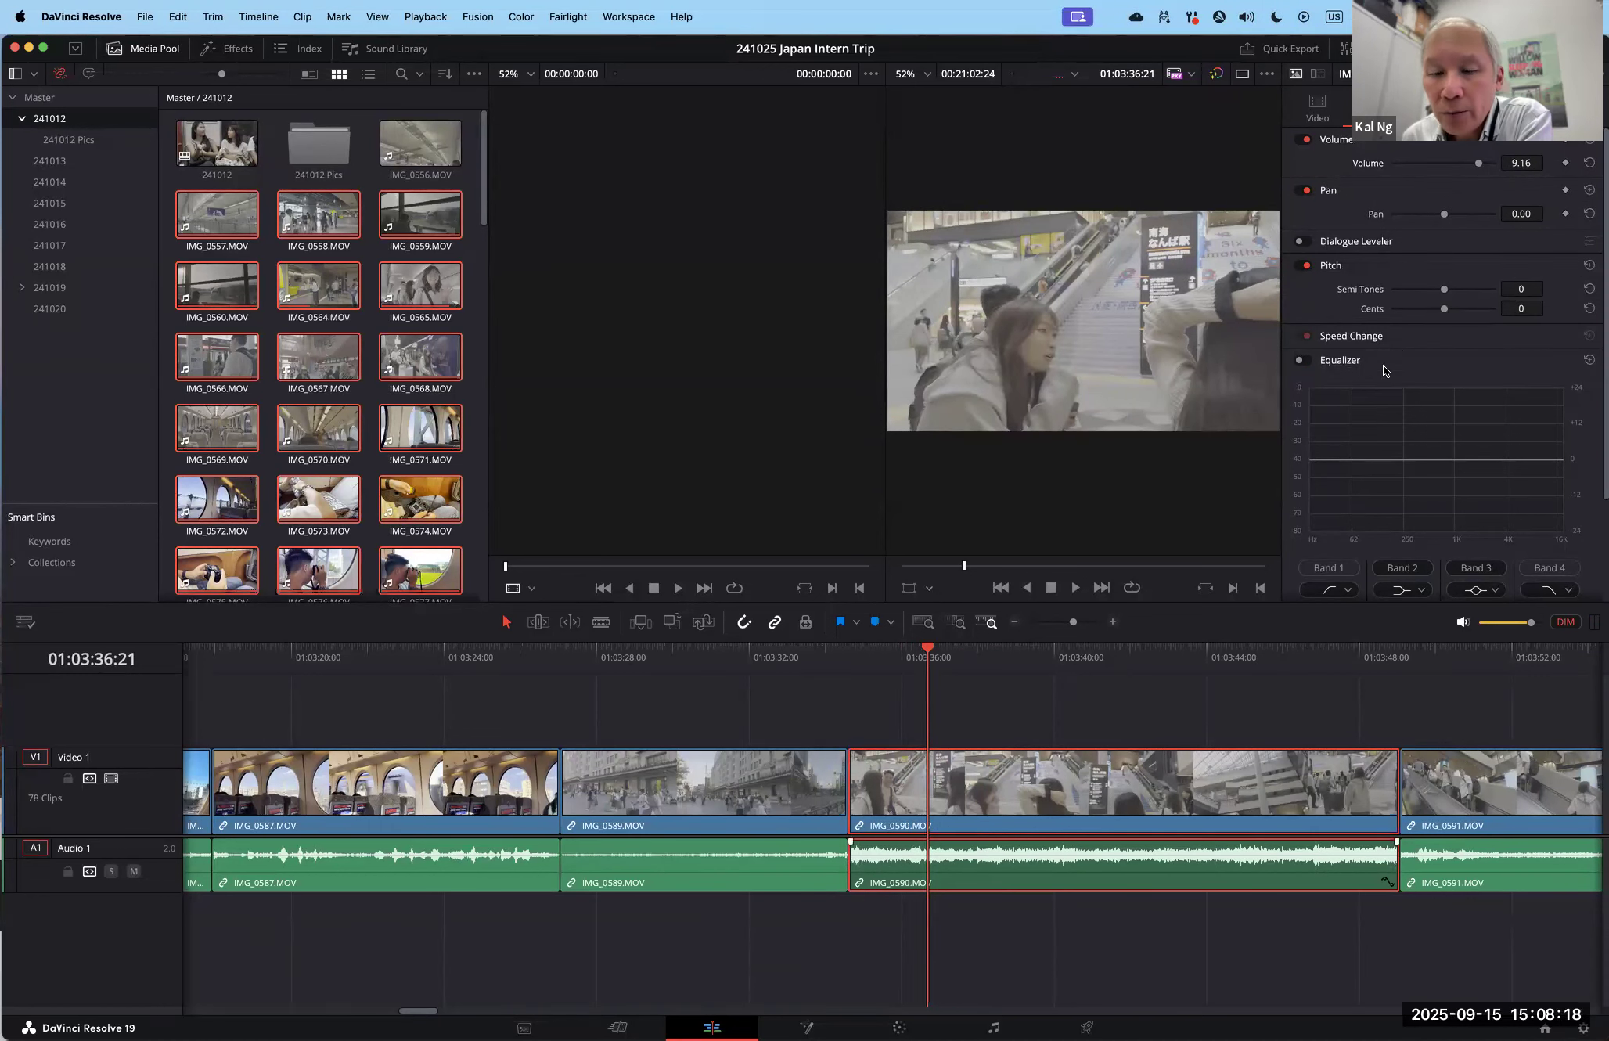
Step: Add a volume keyframe to IMG_0590.MOV at 01:03:36:21 and a second one at 01:03:37:00 with the volume lowered to 2.21
left_click(1566, 163)
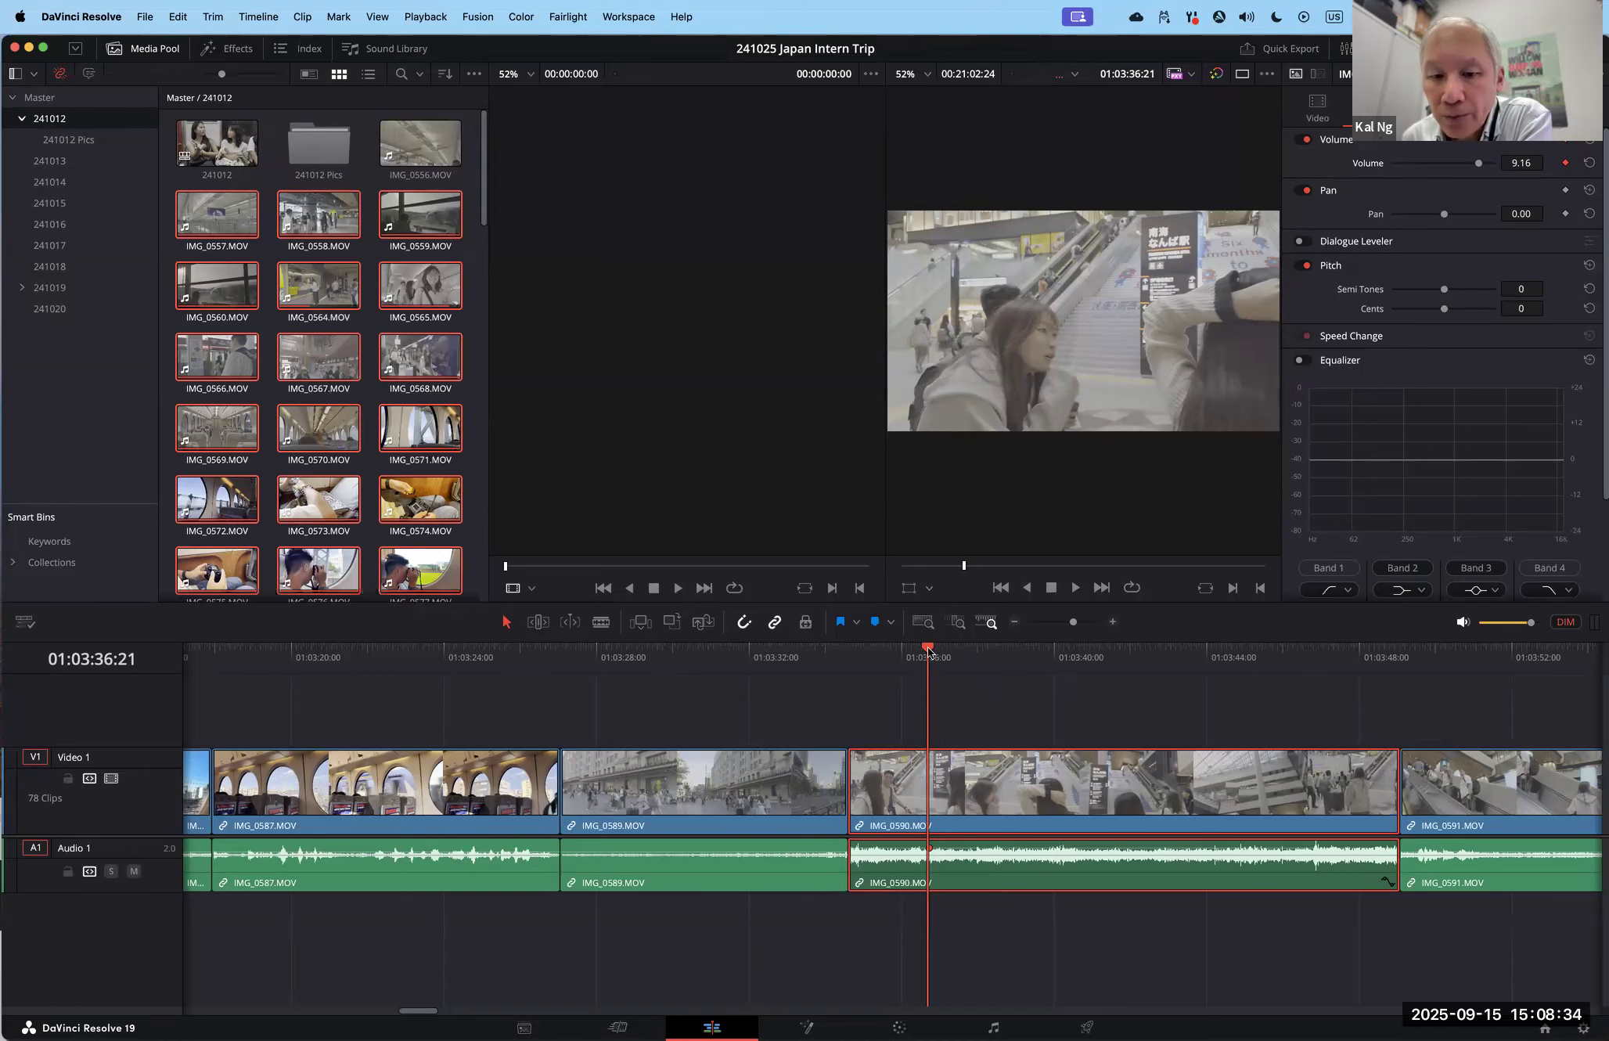
left_click_drag(931, 652, 940, 650)
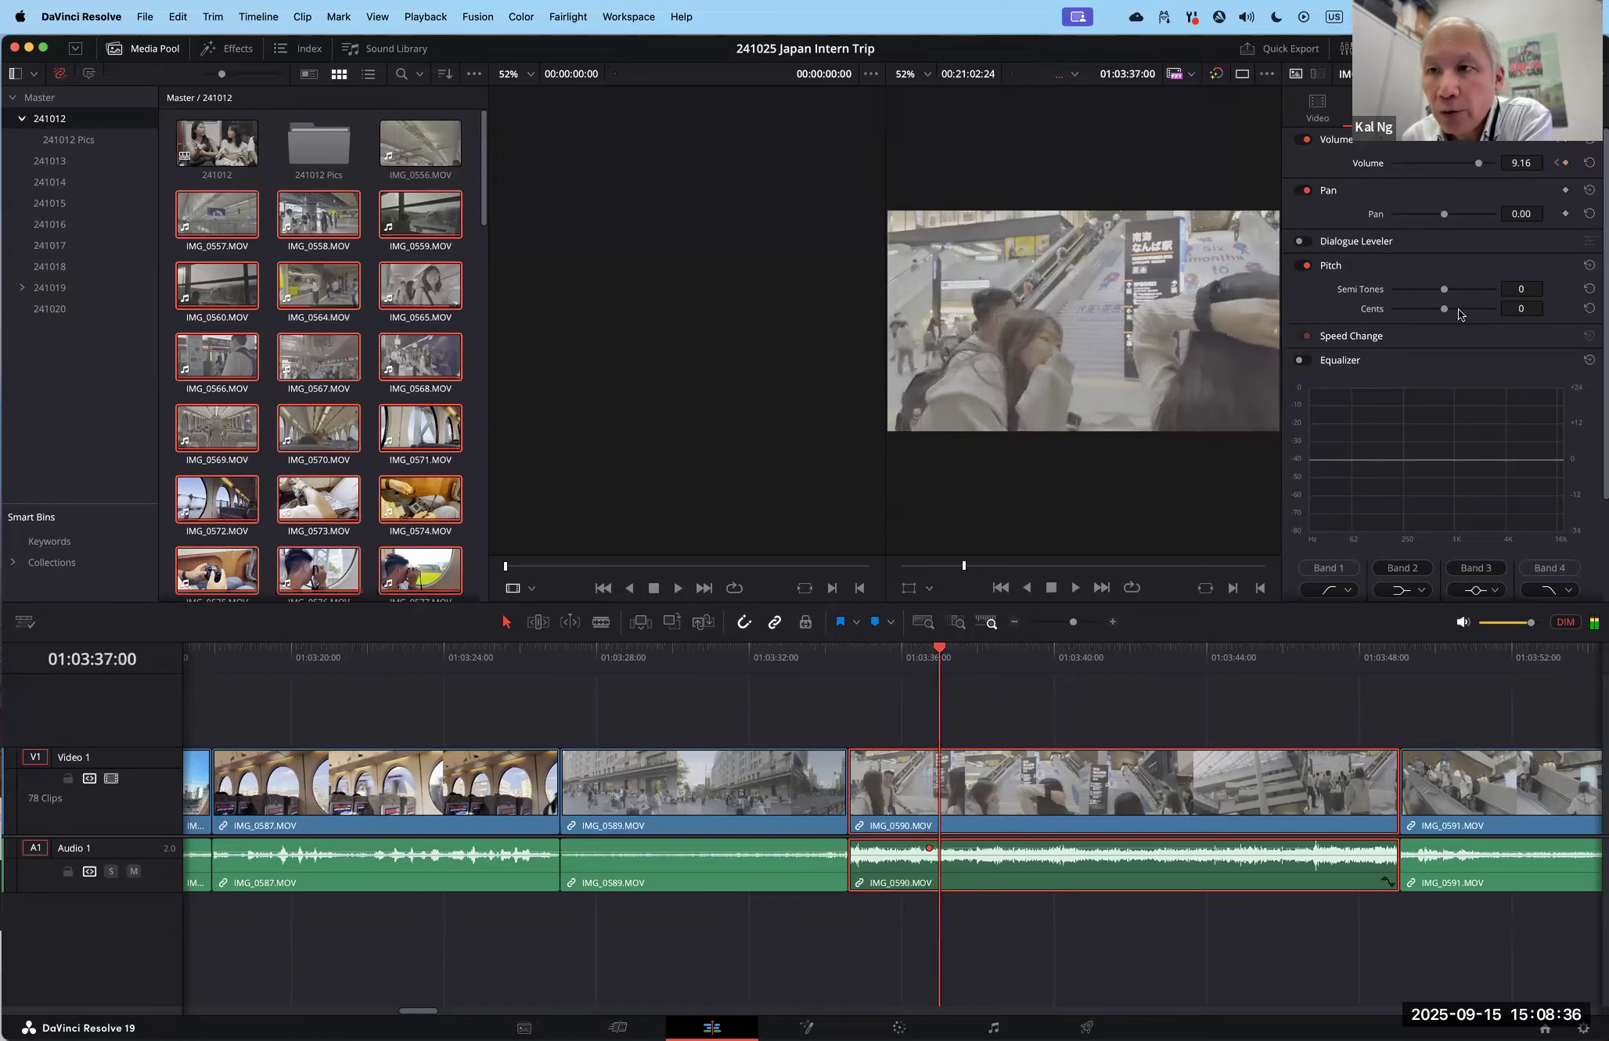
left_click_drag(1479, 167, 1473, 169)
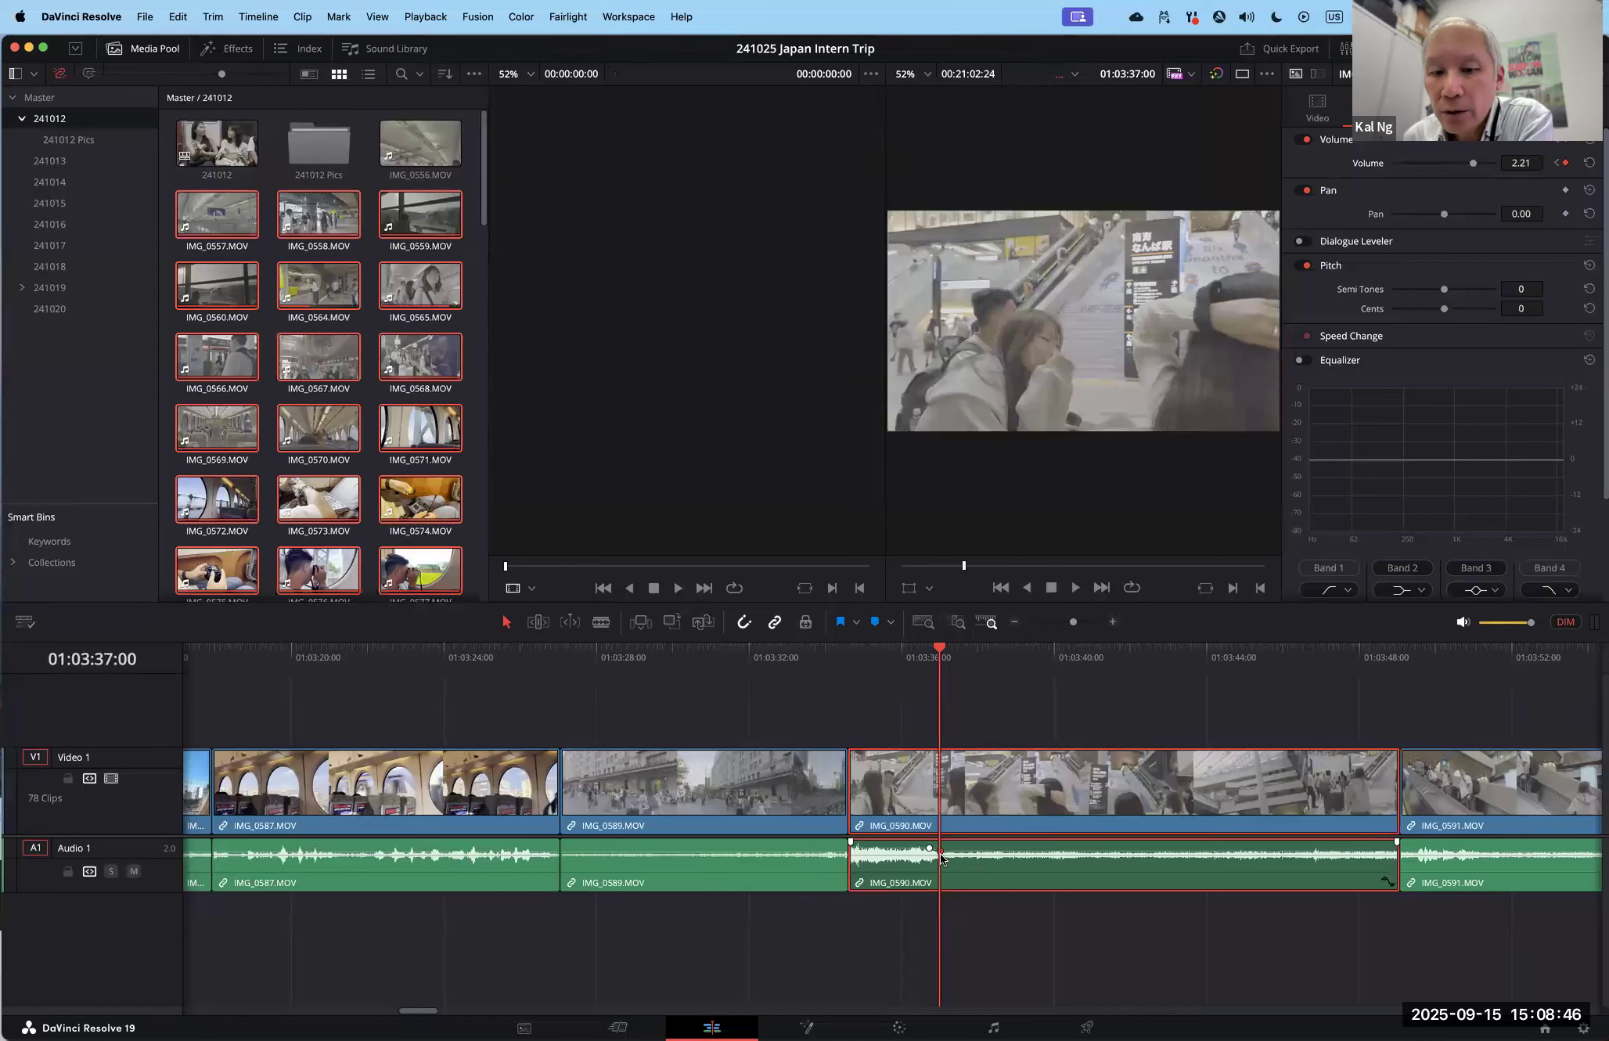
Step: Add a third volume keyframe to IMG_0590.MOV at 01:03:42:28 with the volume raised to 9.16
left_click(928, 650)
left_click_drag(890, 650, 1166, 667)
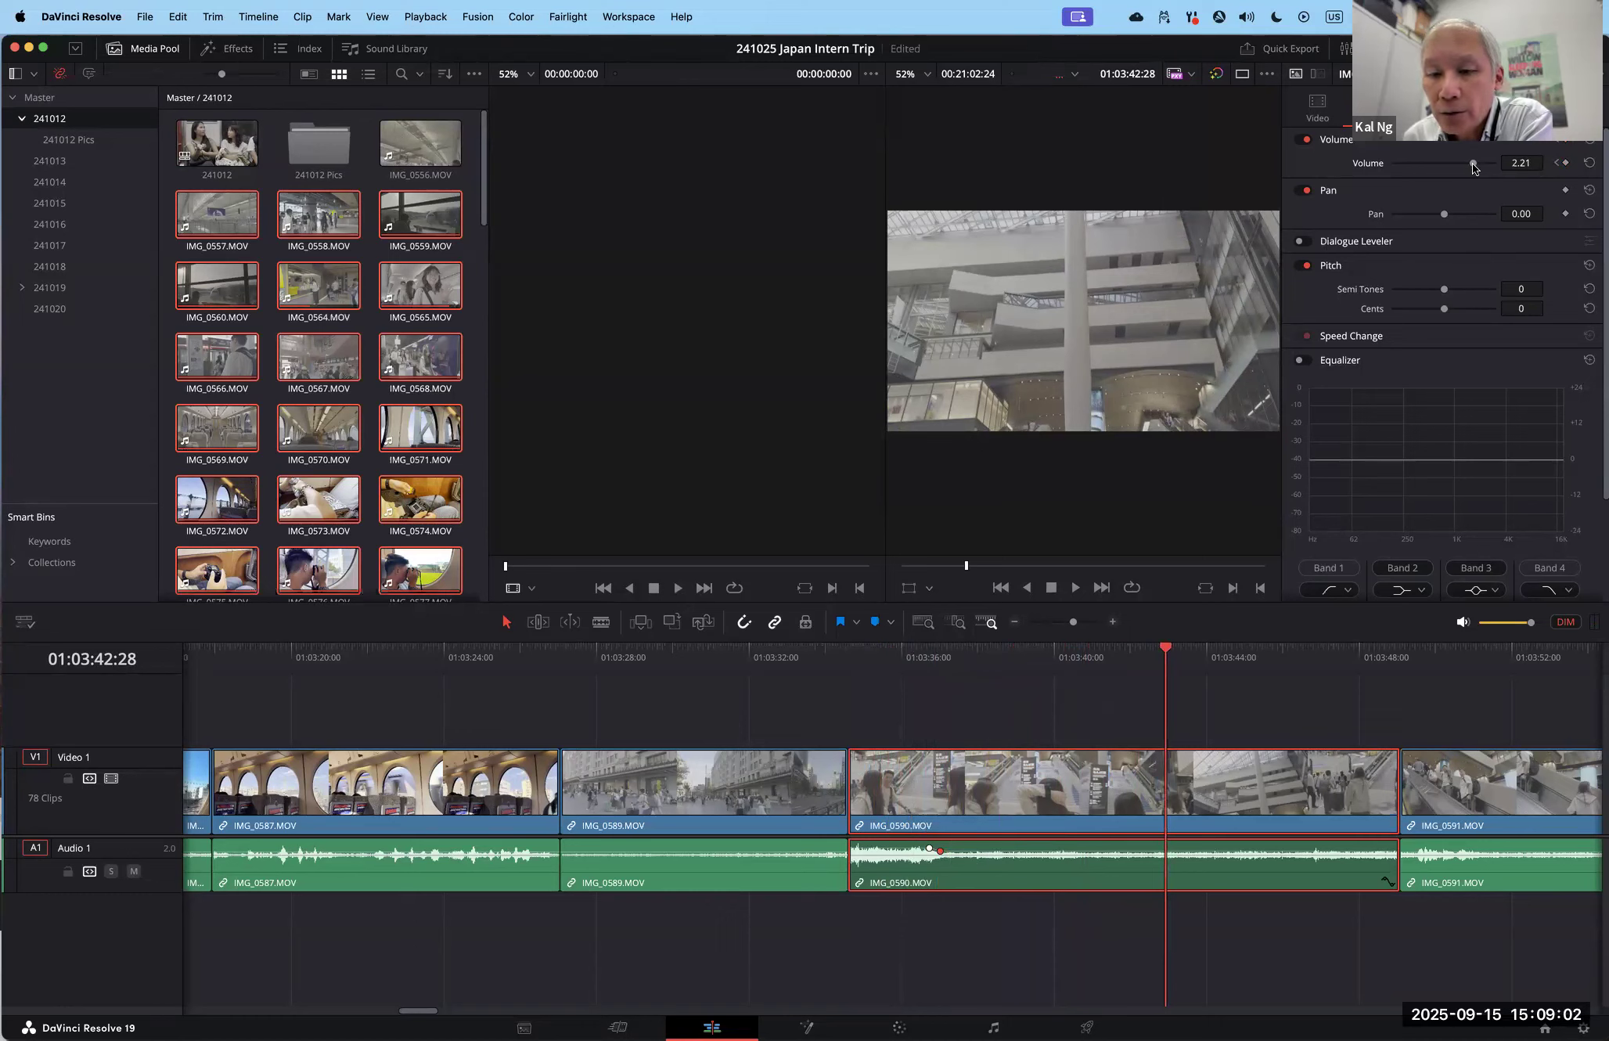
left_click_drag(1472, 162, 1479, 164)
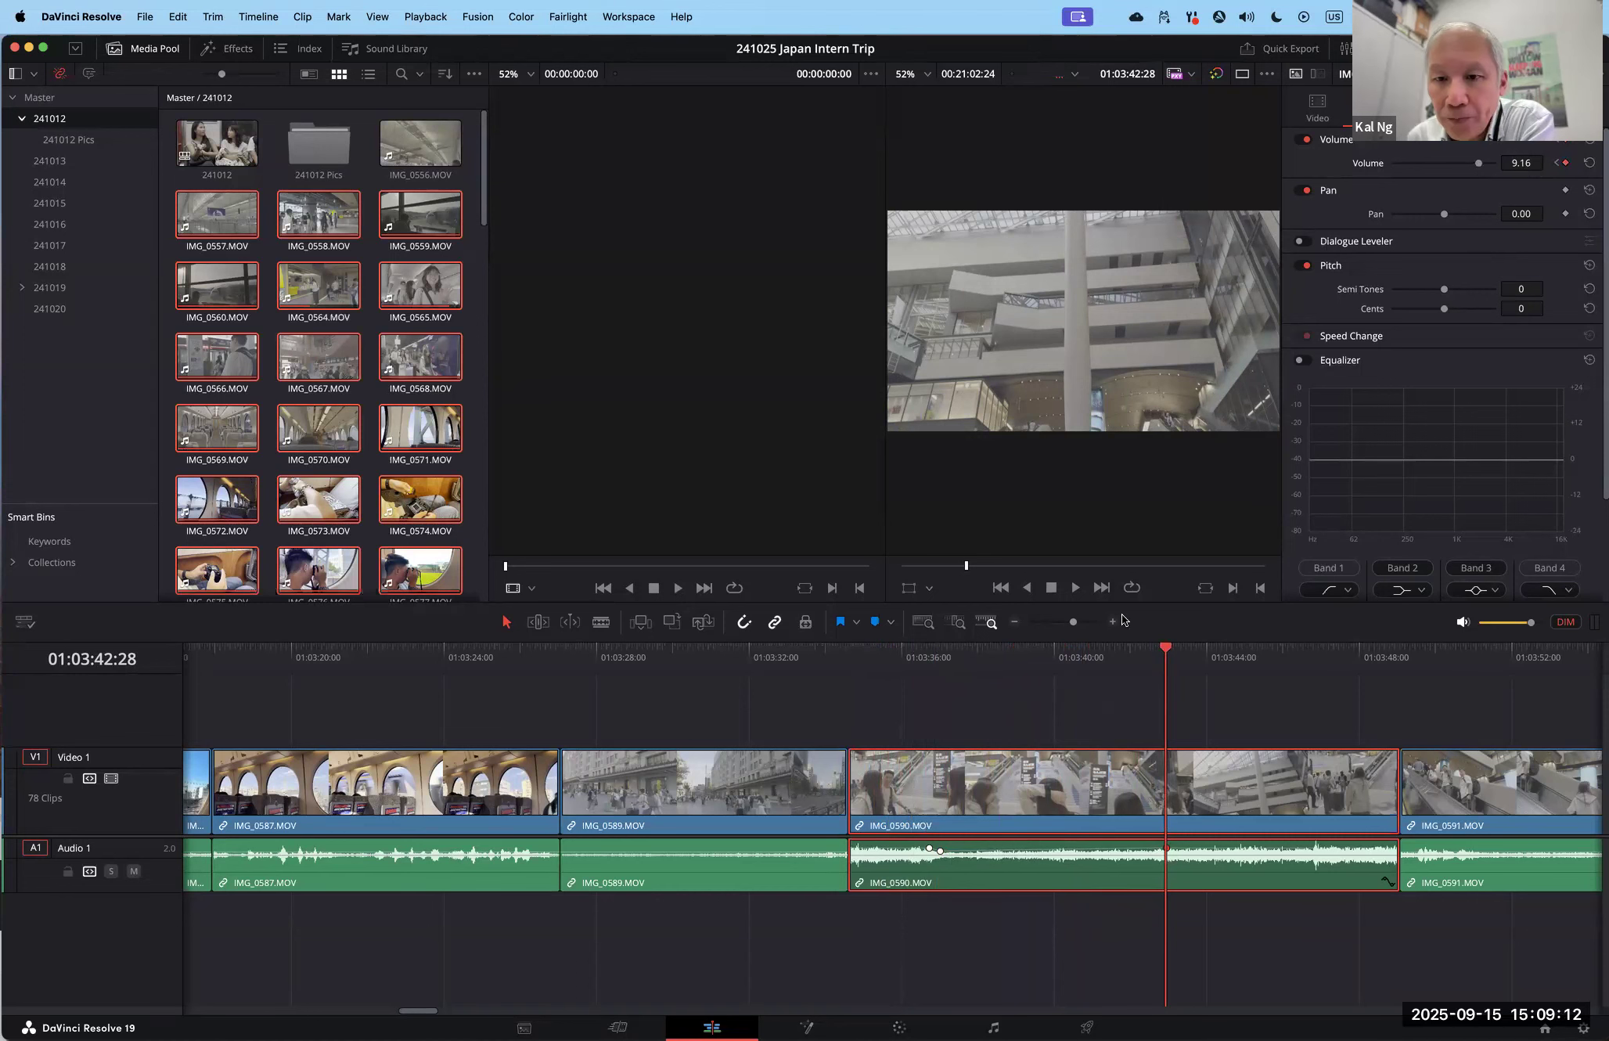
Step: Replace the volume keyframe at 01:03:42:28 with one set to 10.15, and move the playhead to the previous keyframe at 01:03:37:00
left_click_drag(1074, 621, 1078, 622)
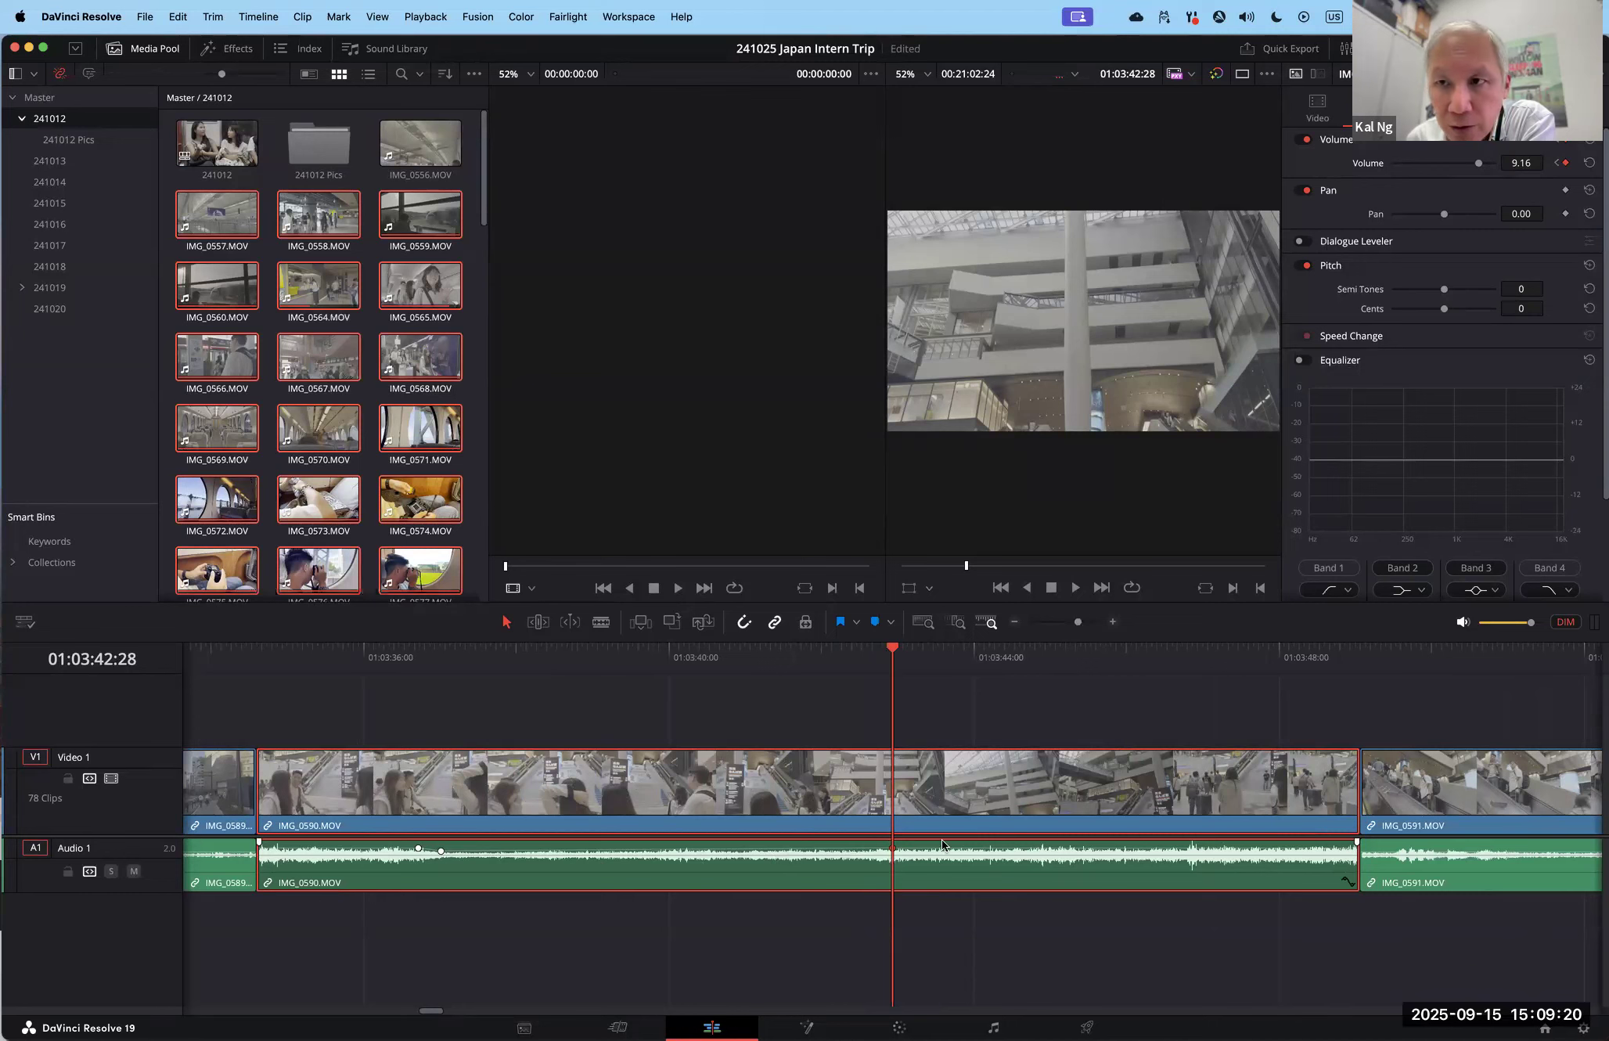
left_click_drag(1478, 164, 1475, 166)
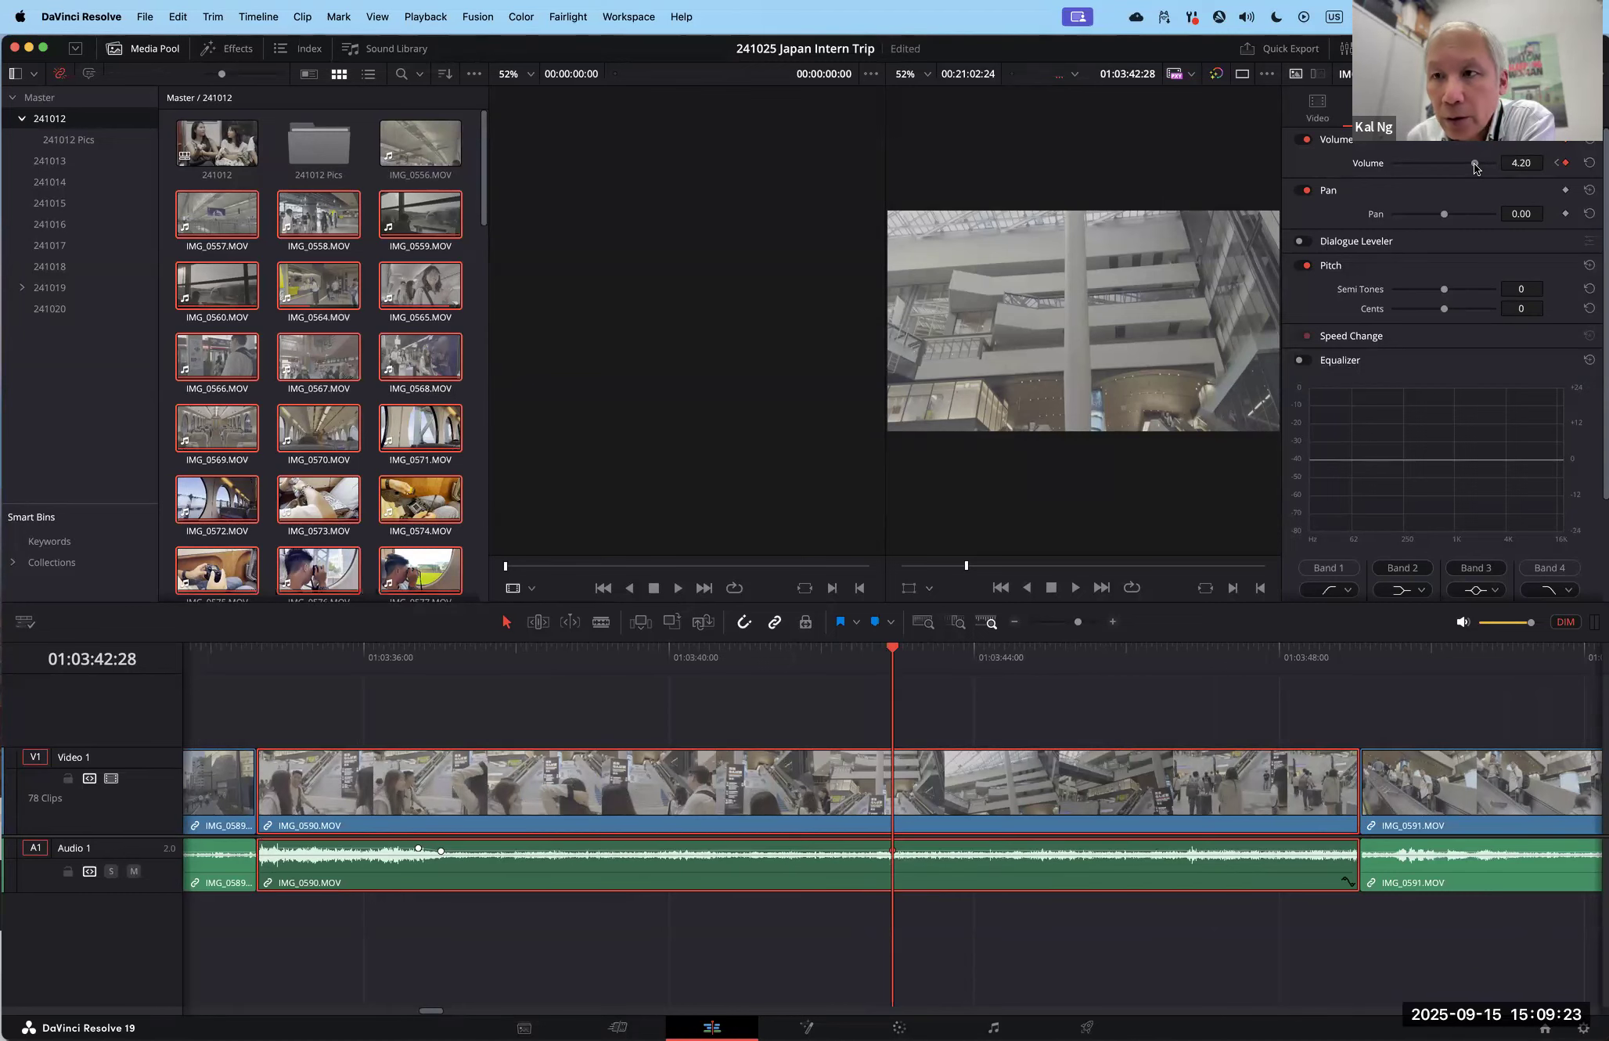
left_click(1566, 164)
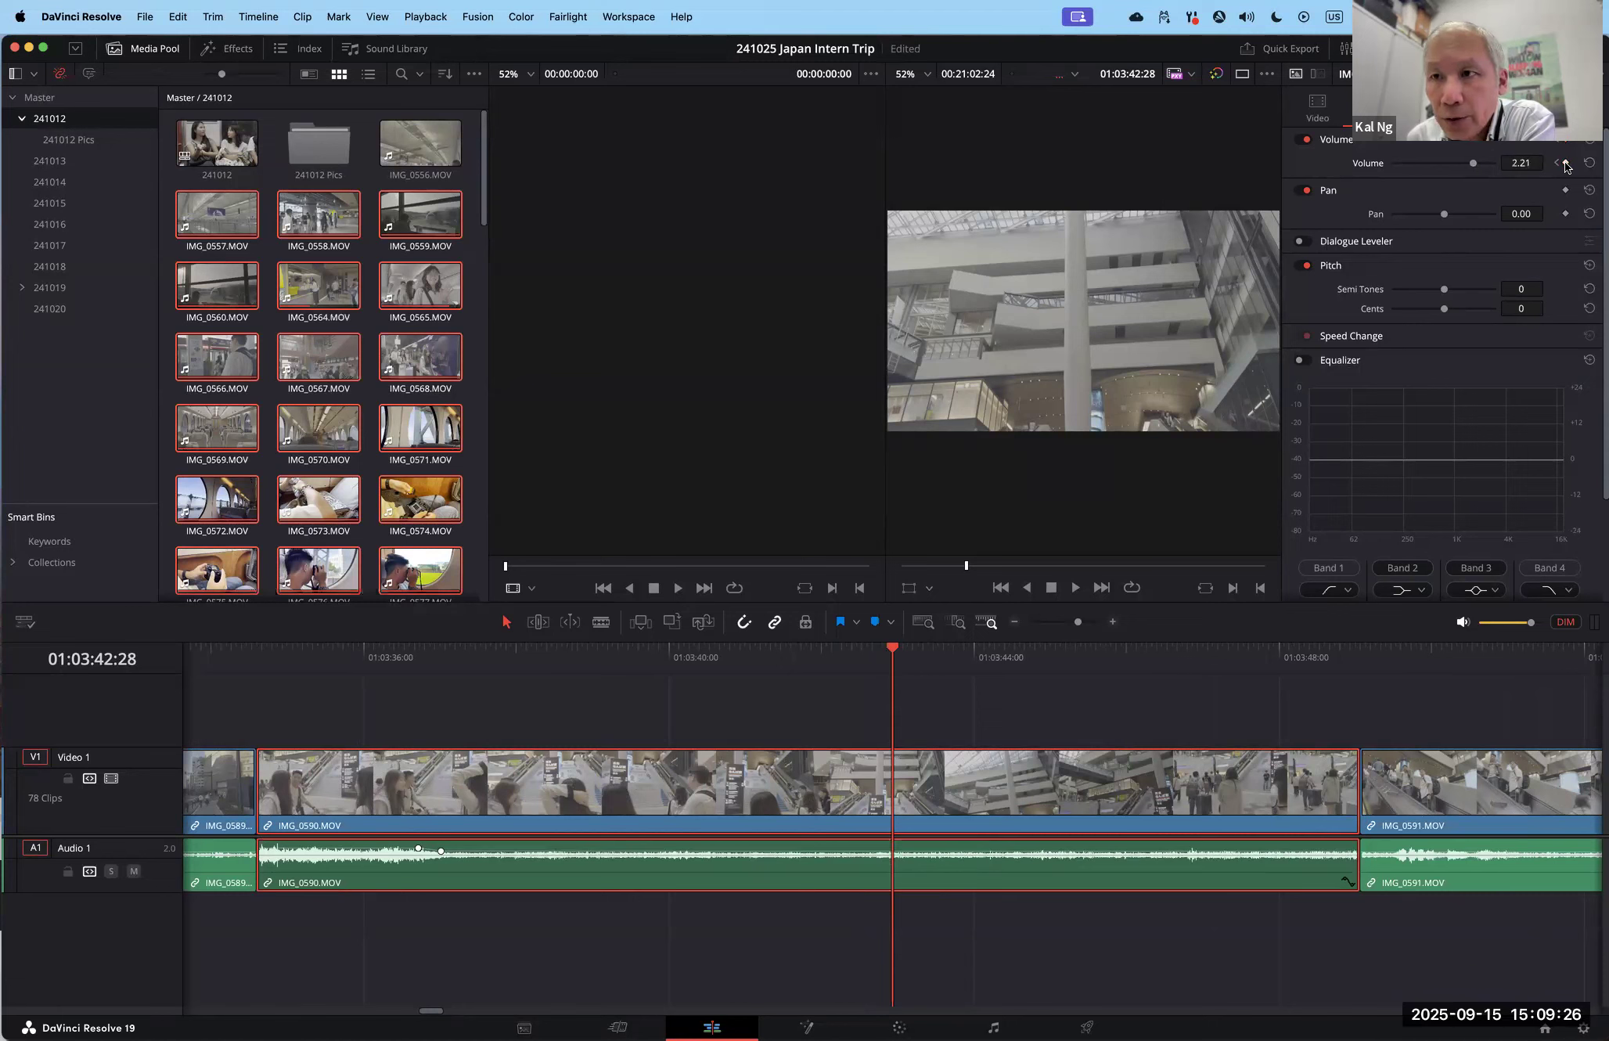
left_click_drag(1478, 166, 1480, 165)
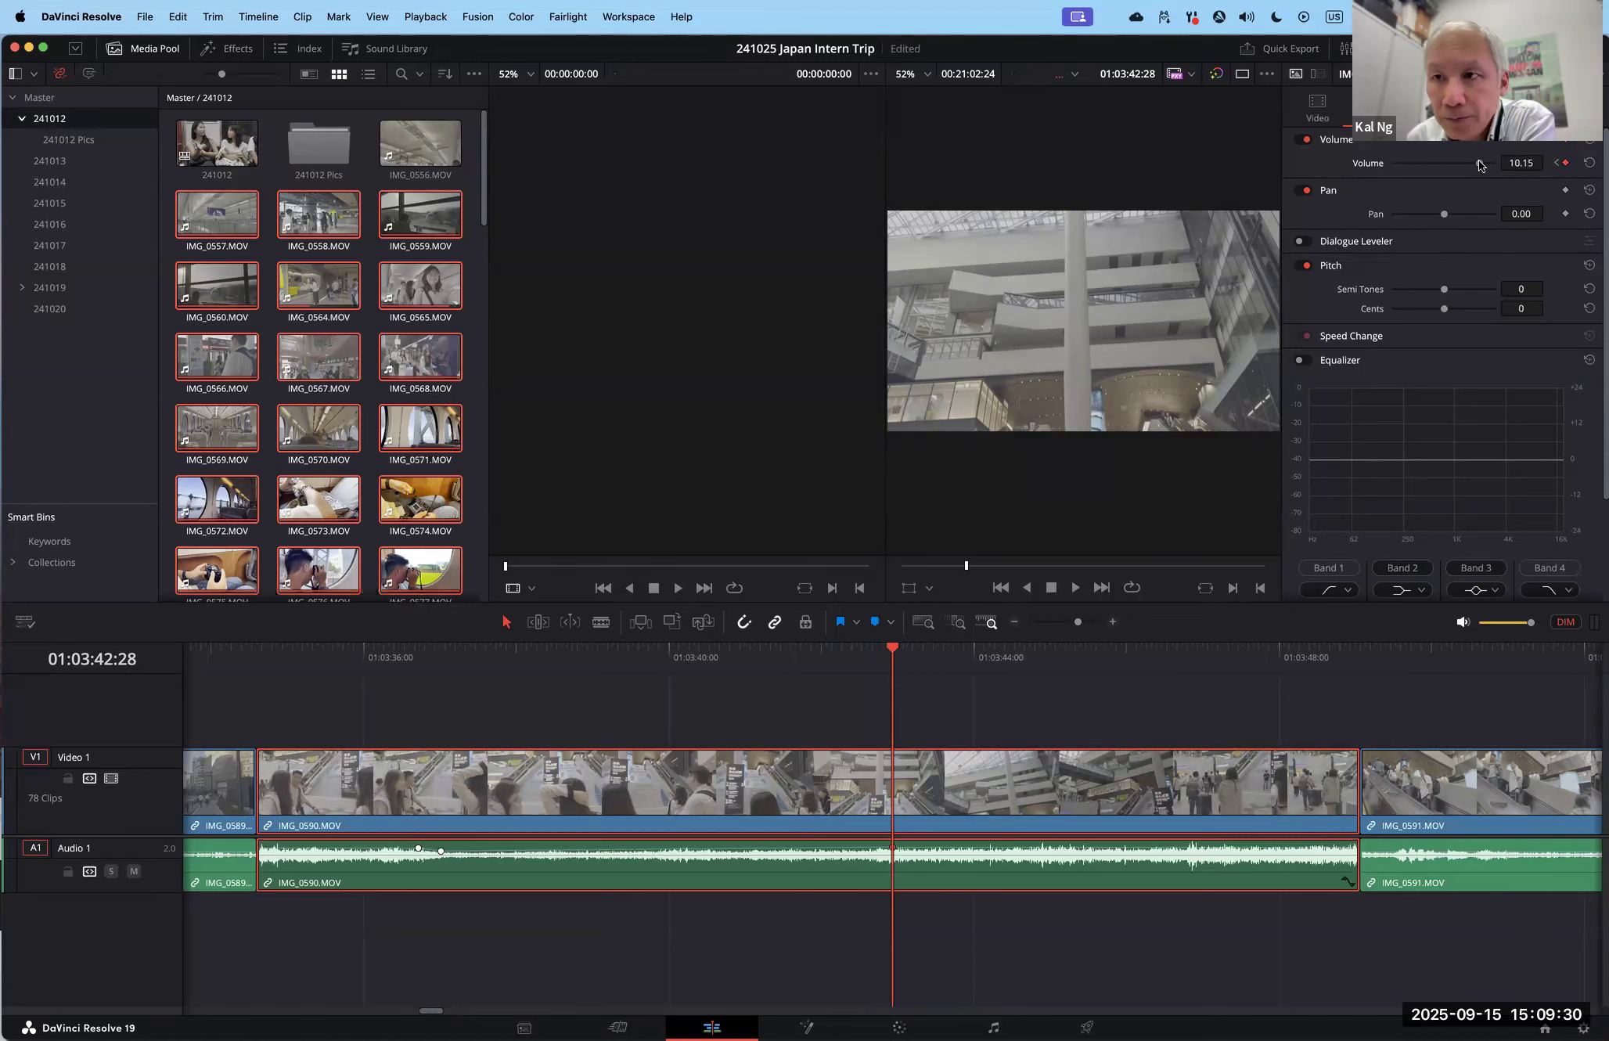
left_click(1558, 163)
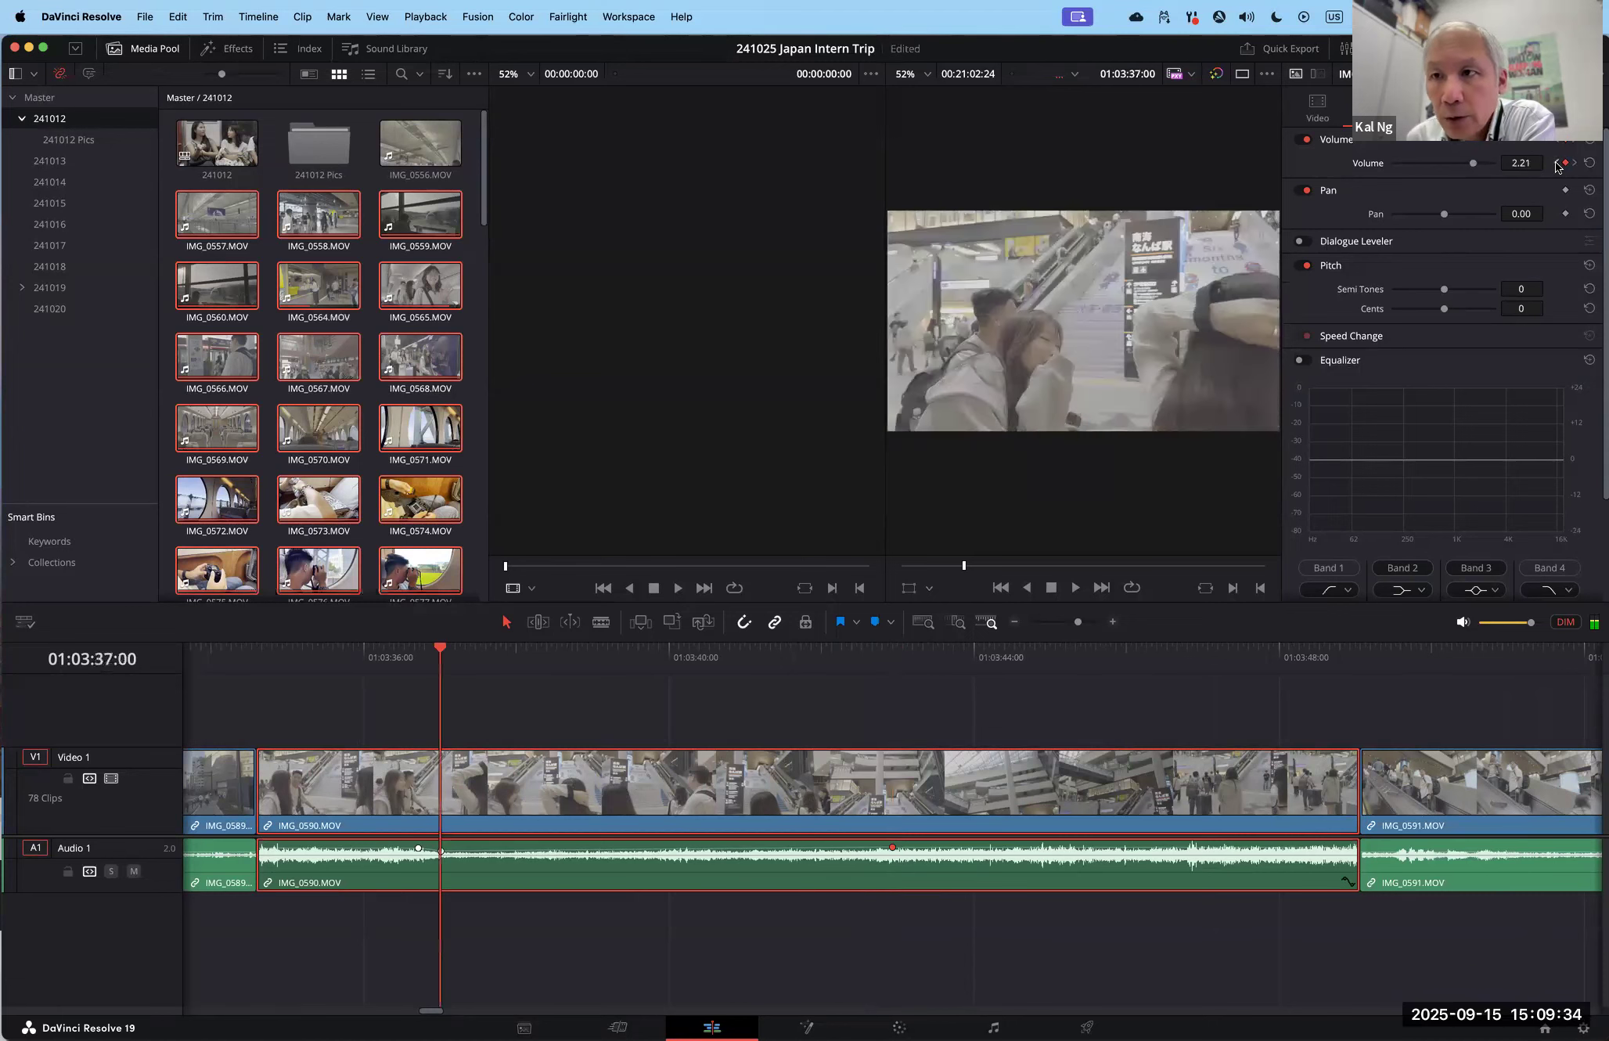
Step: Step through the volume keyframes of IMG_0590.MOV at 01:03:36:21, 01:03:37:00 and 01:03:42:28
left_click(1558, 164)
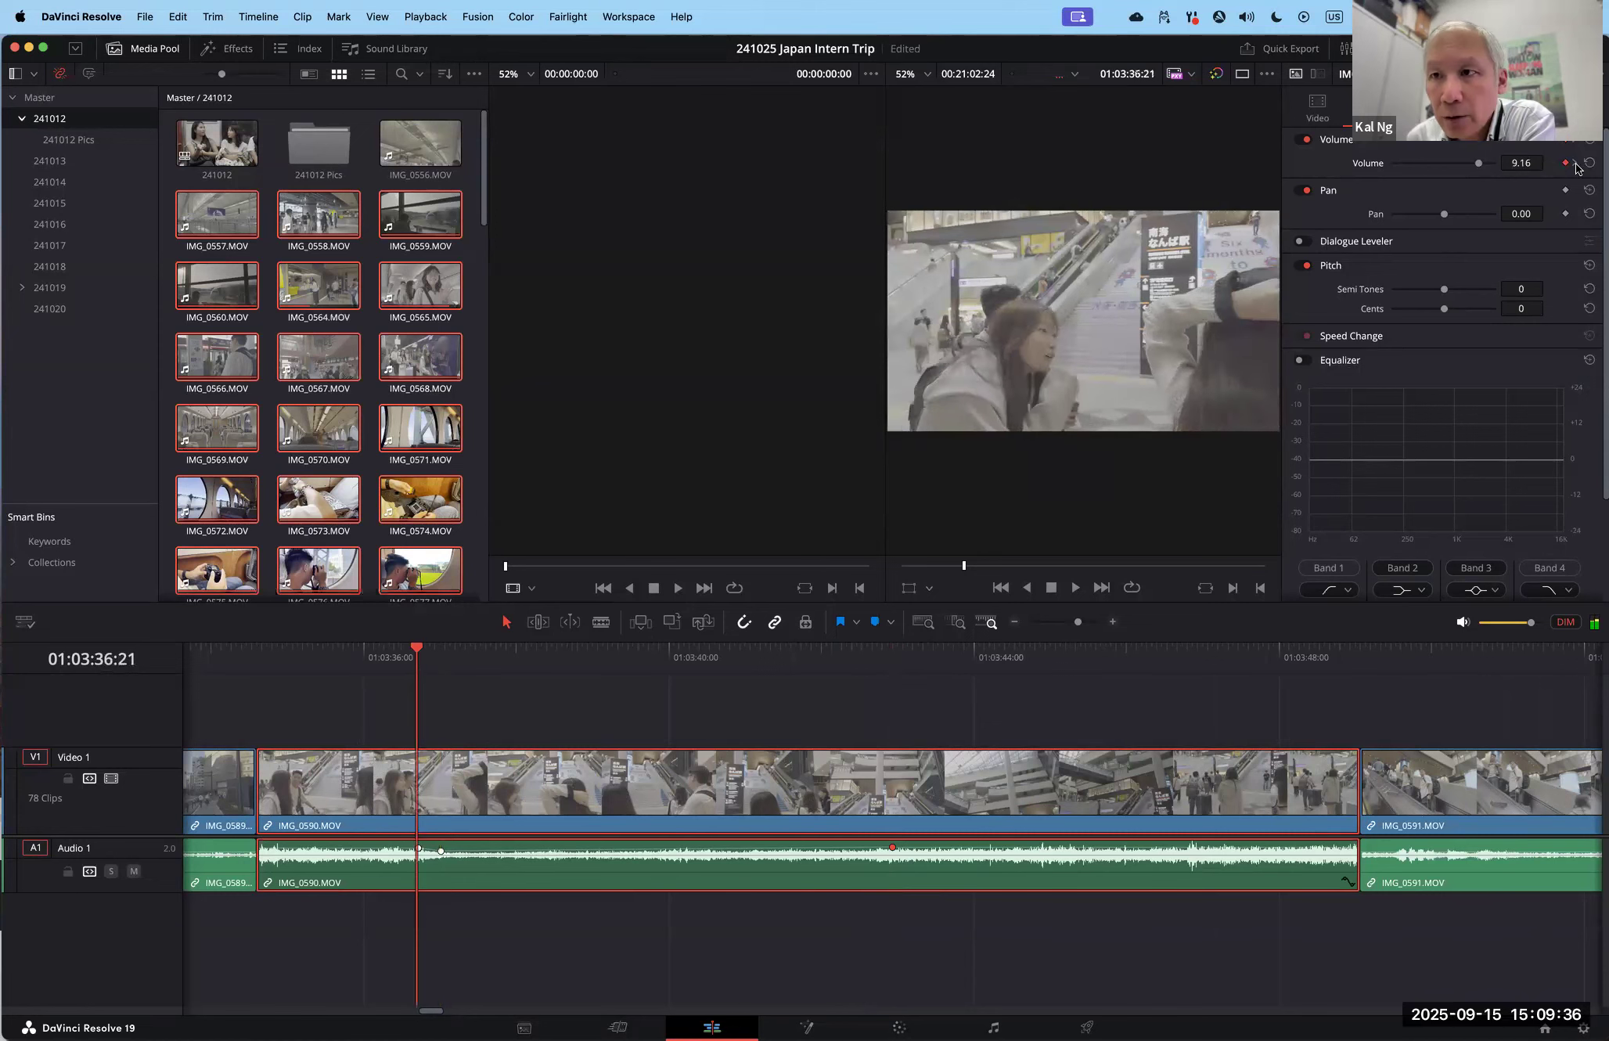
left_click(1575, 163)
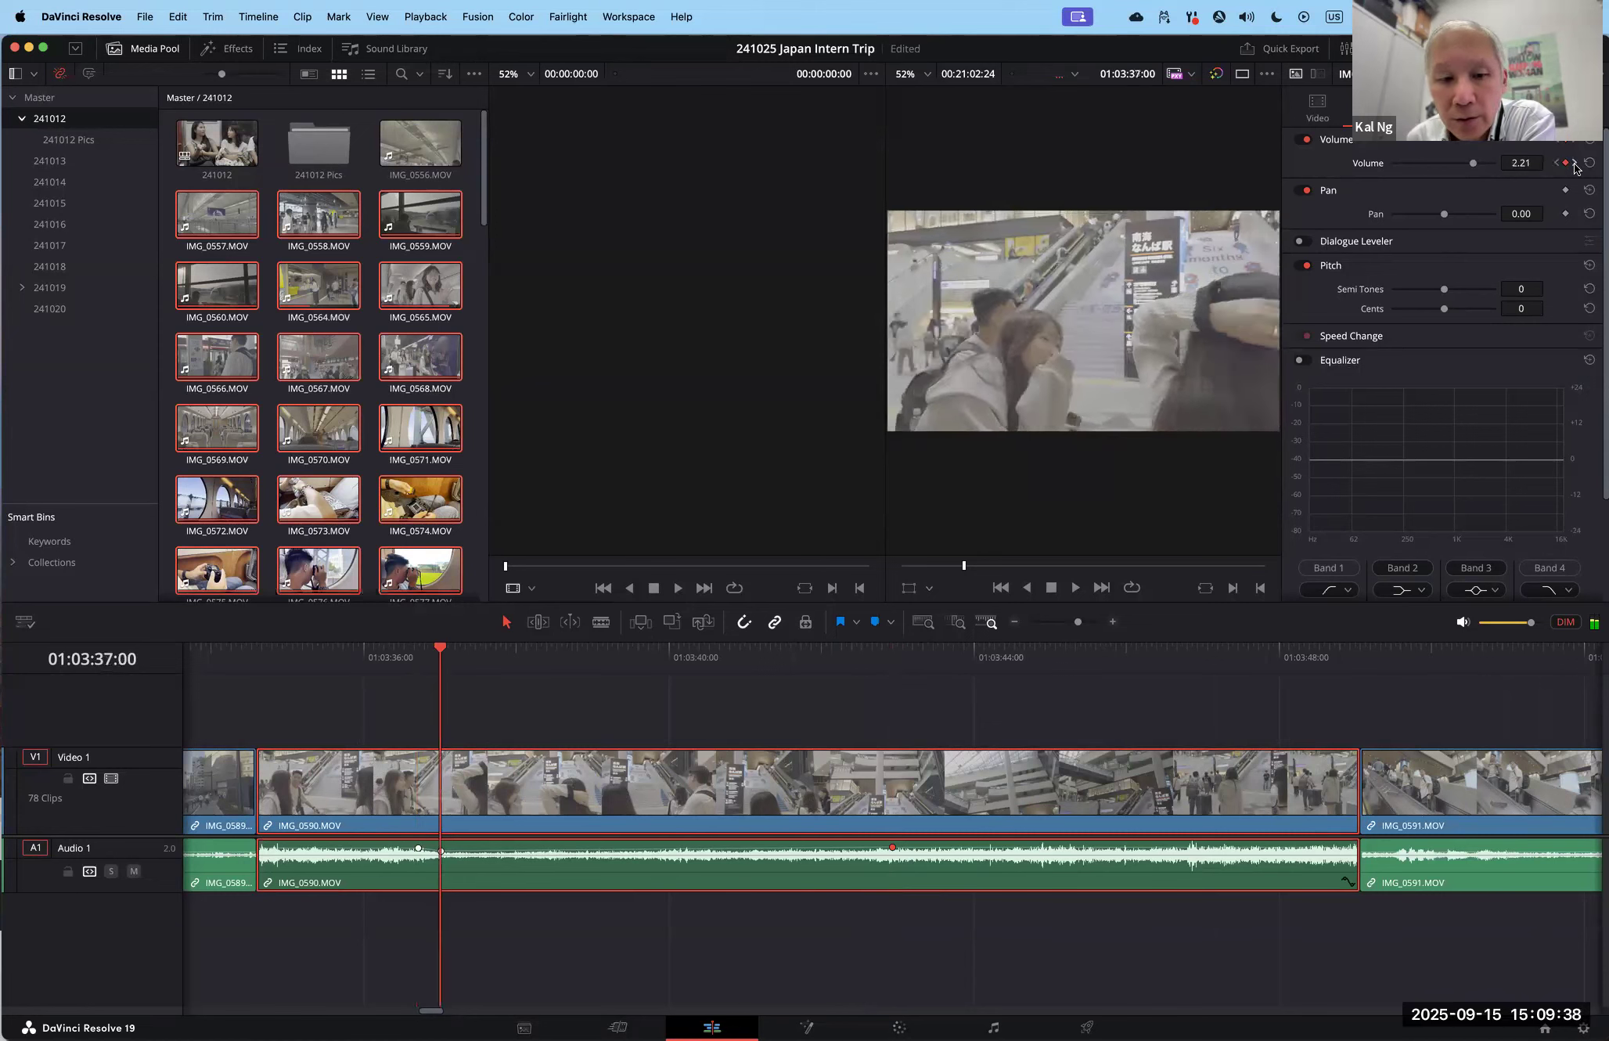
left_click(1575, 163)
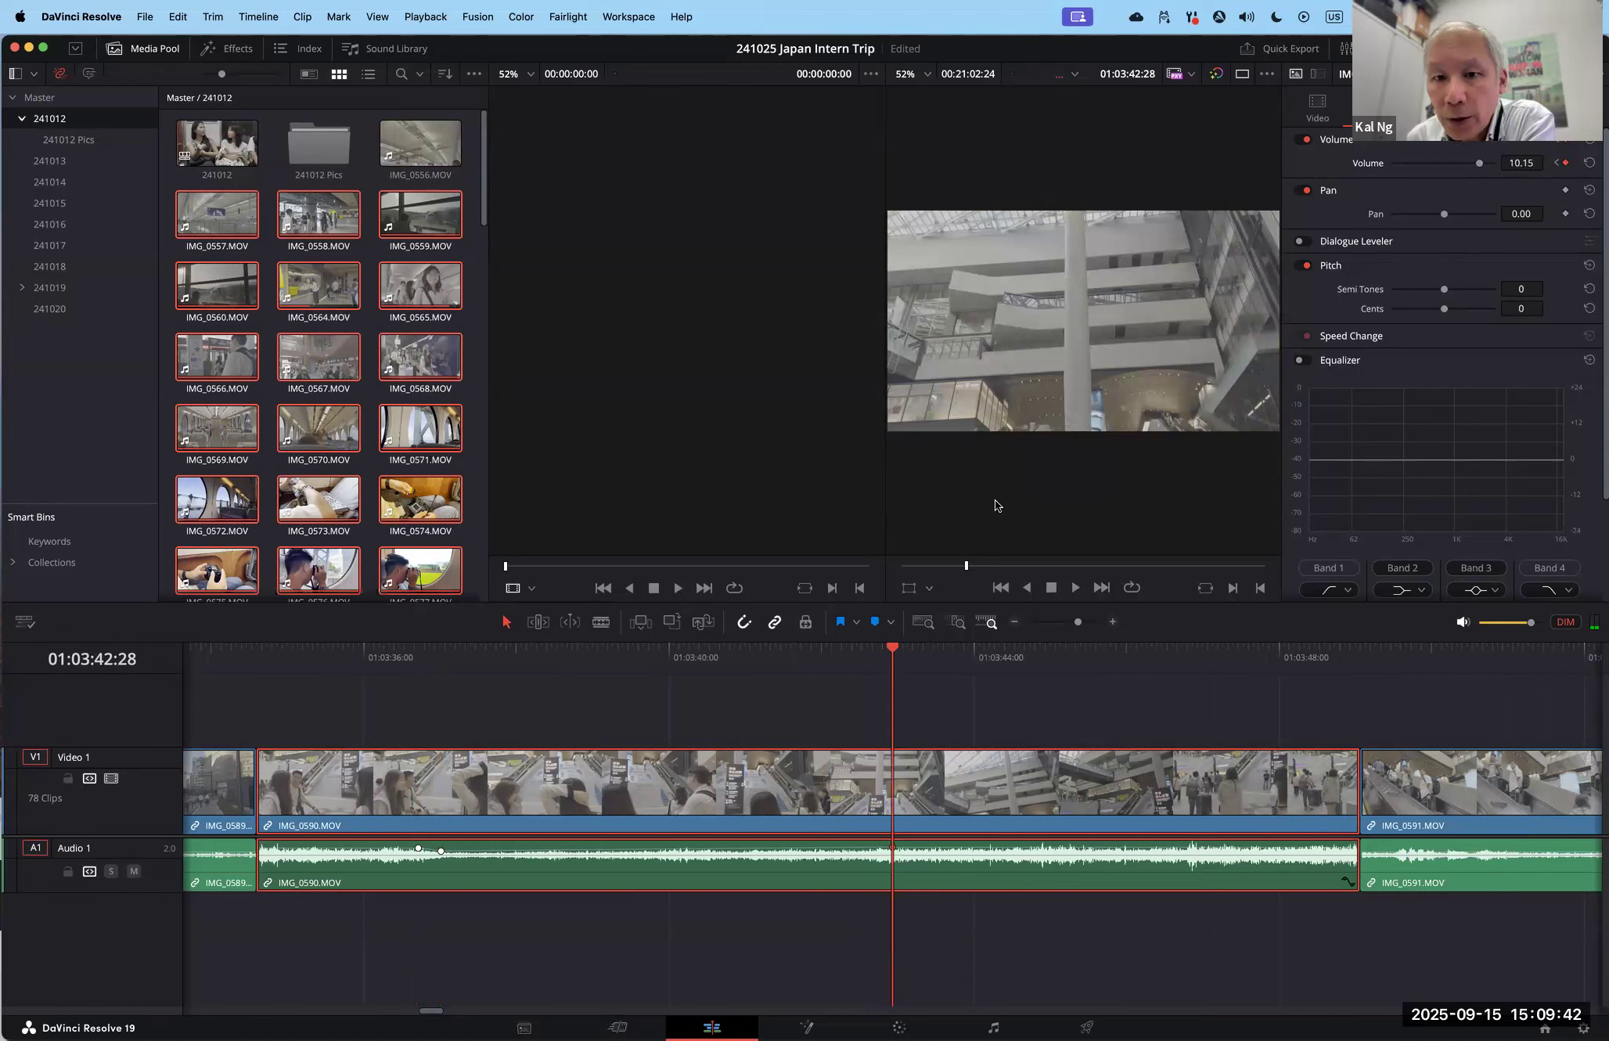
Step: Add a volume keyframe to IMG_0590.MOV at 01:03:43:03 with the volume raised to 14.12
left_click_drag(894, 652, 905, 652)
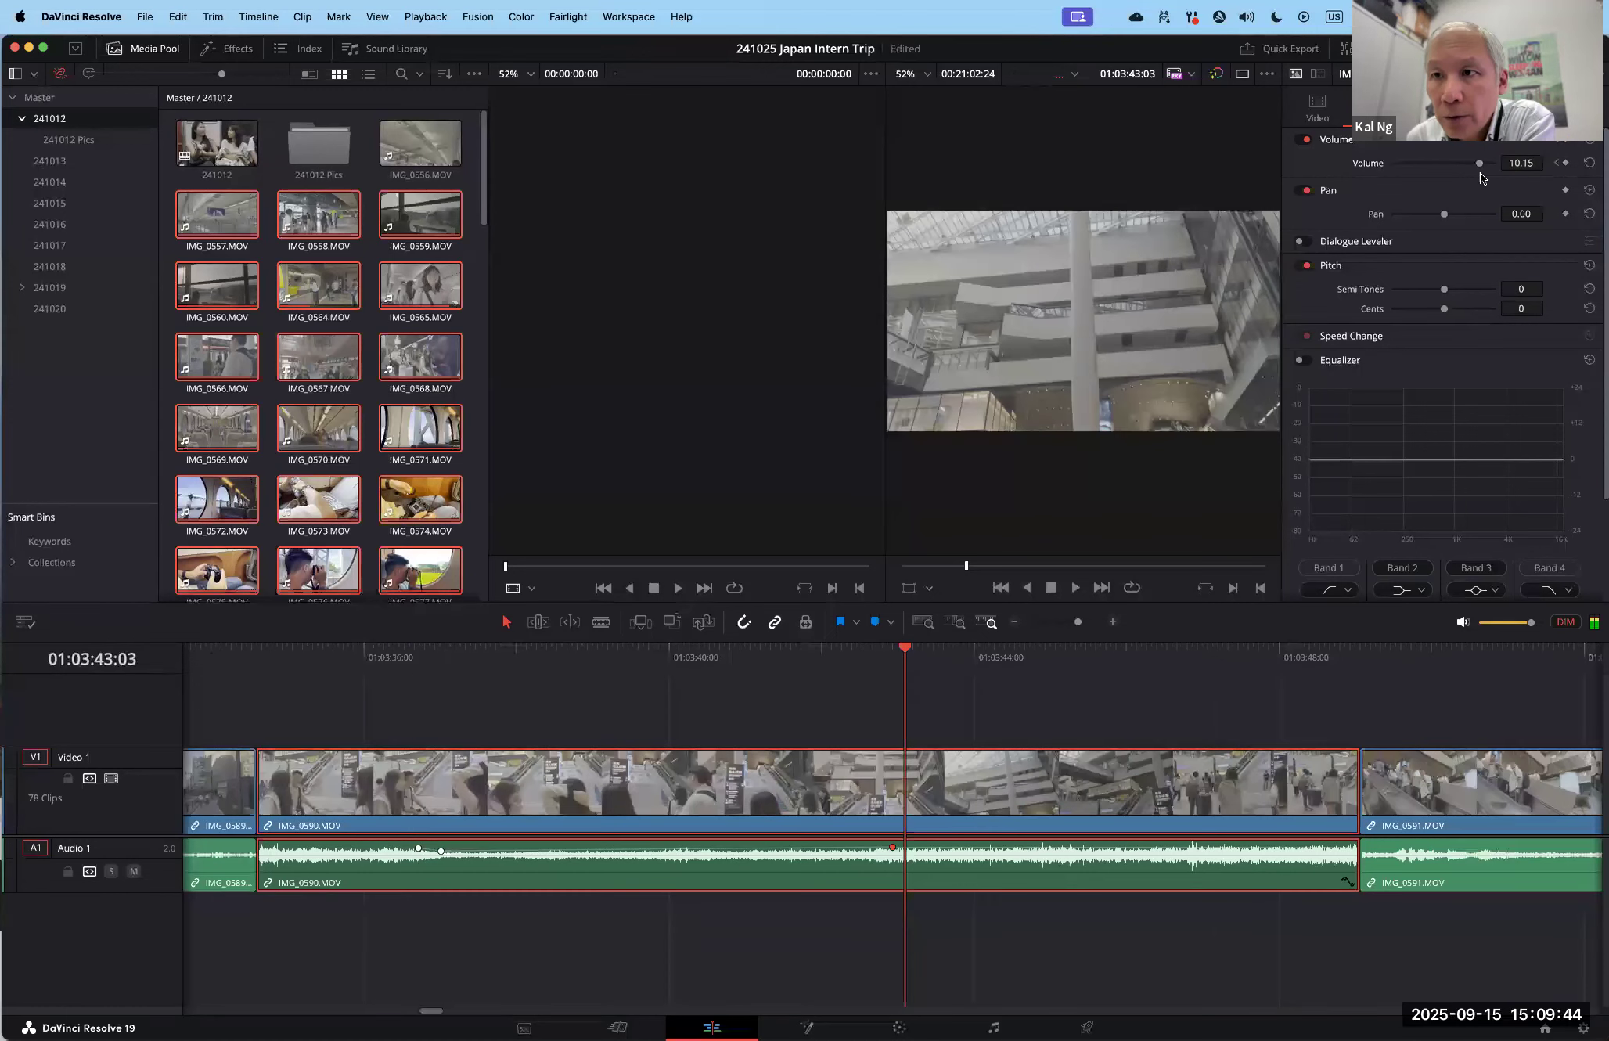
left_click_drag(1521, 163, 1534, 163)
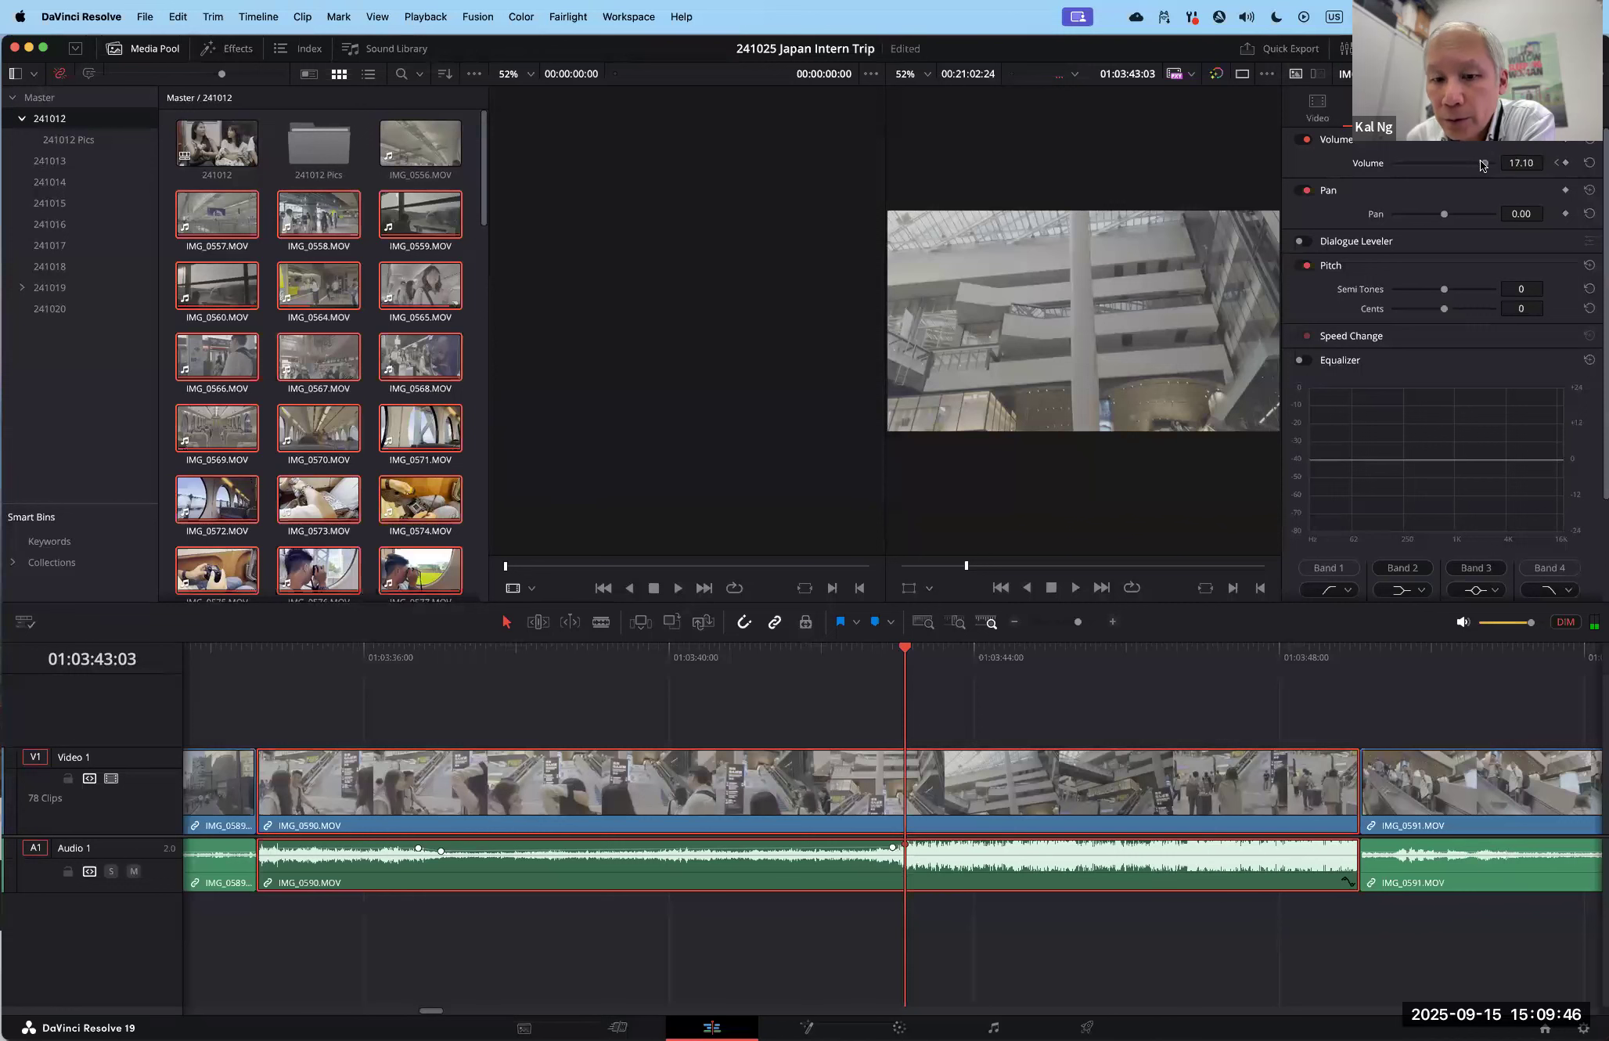
left_click(892, 847)
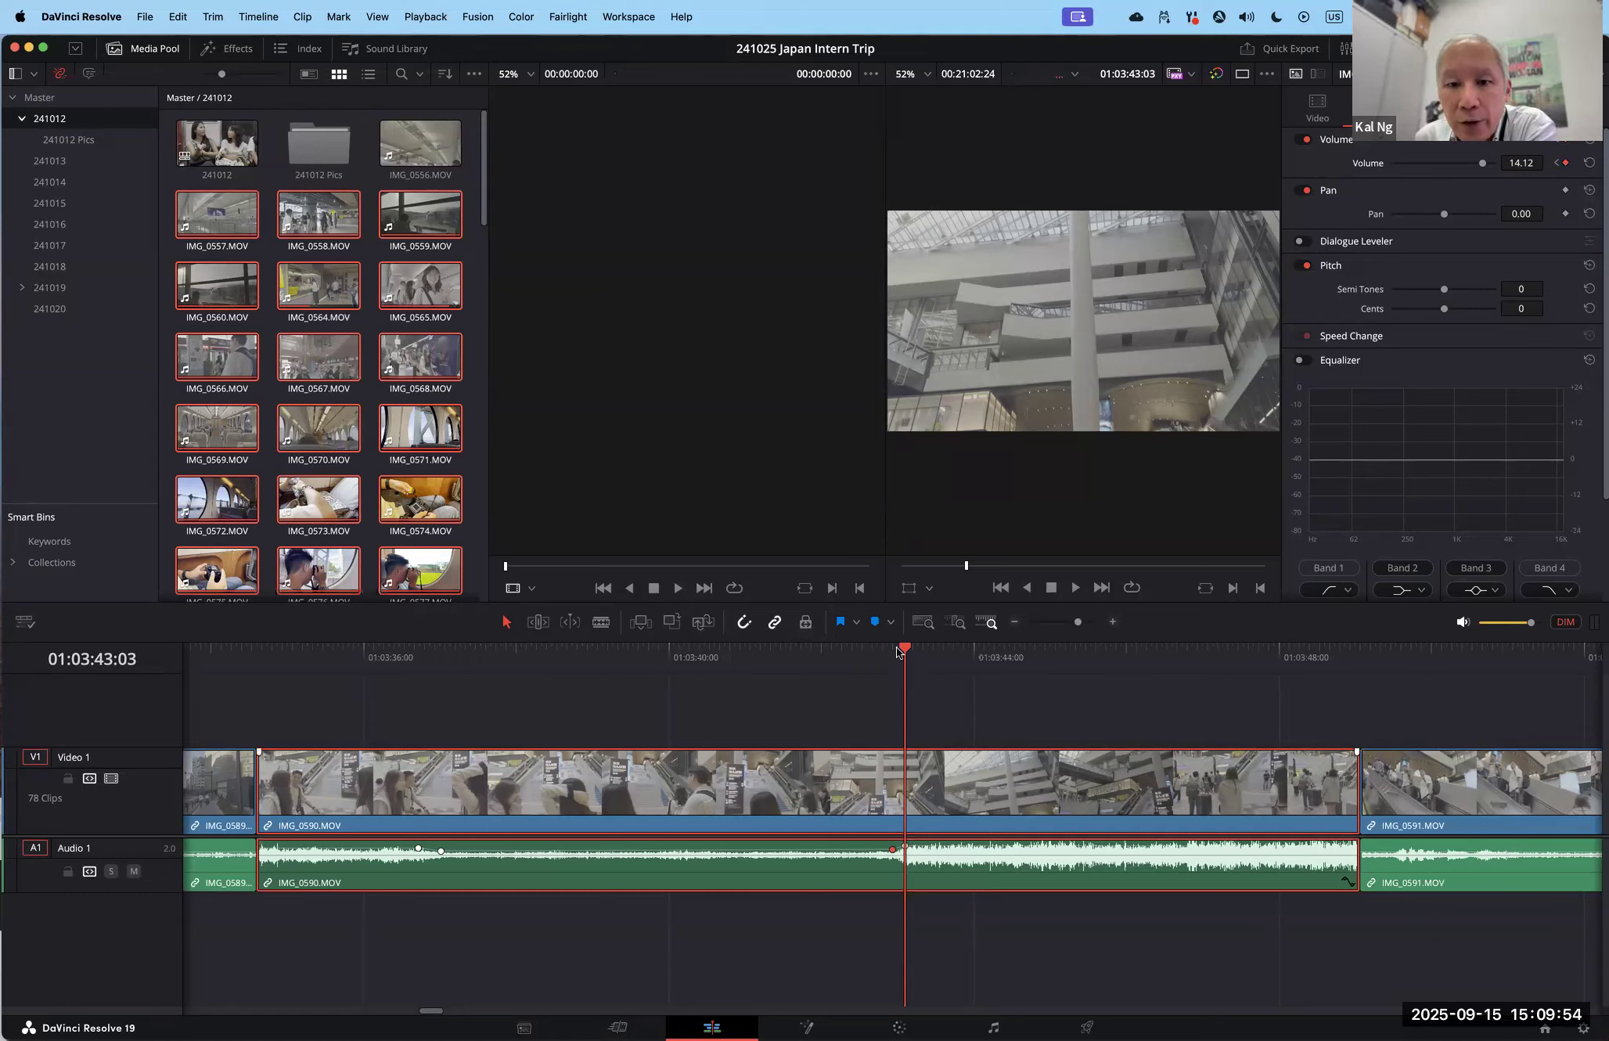
Step: Review the volume changes in IMG_0590.MOV, and add a volume keyframe at 01:03:44:10 with the volume lowered to 7.18
left_click_drag(894, 651, 487, 658)
left_click_drag(626, 658, 999, 658)
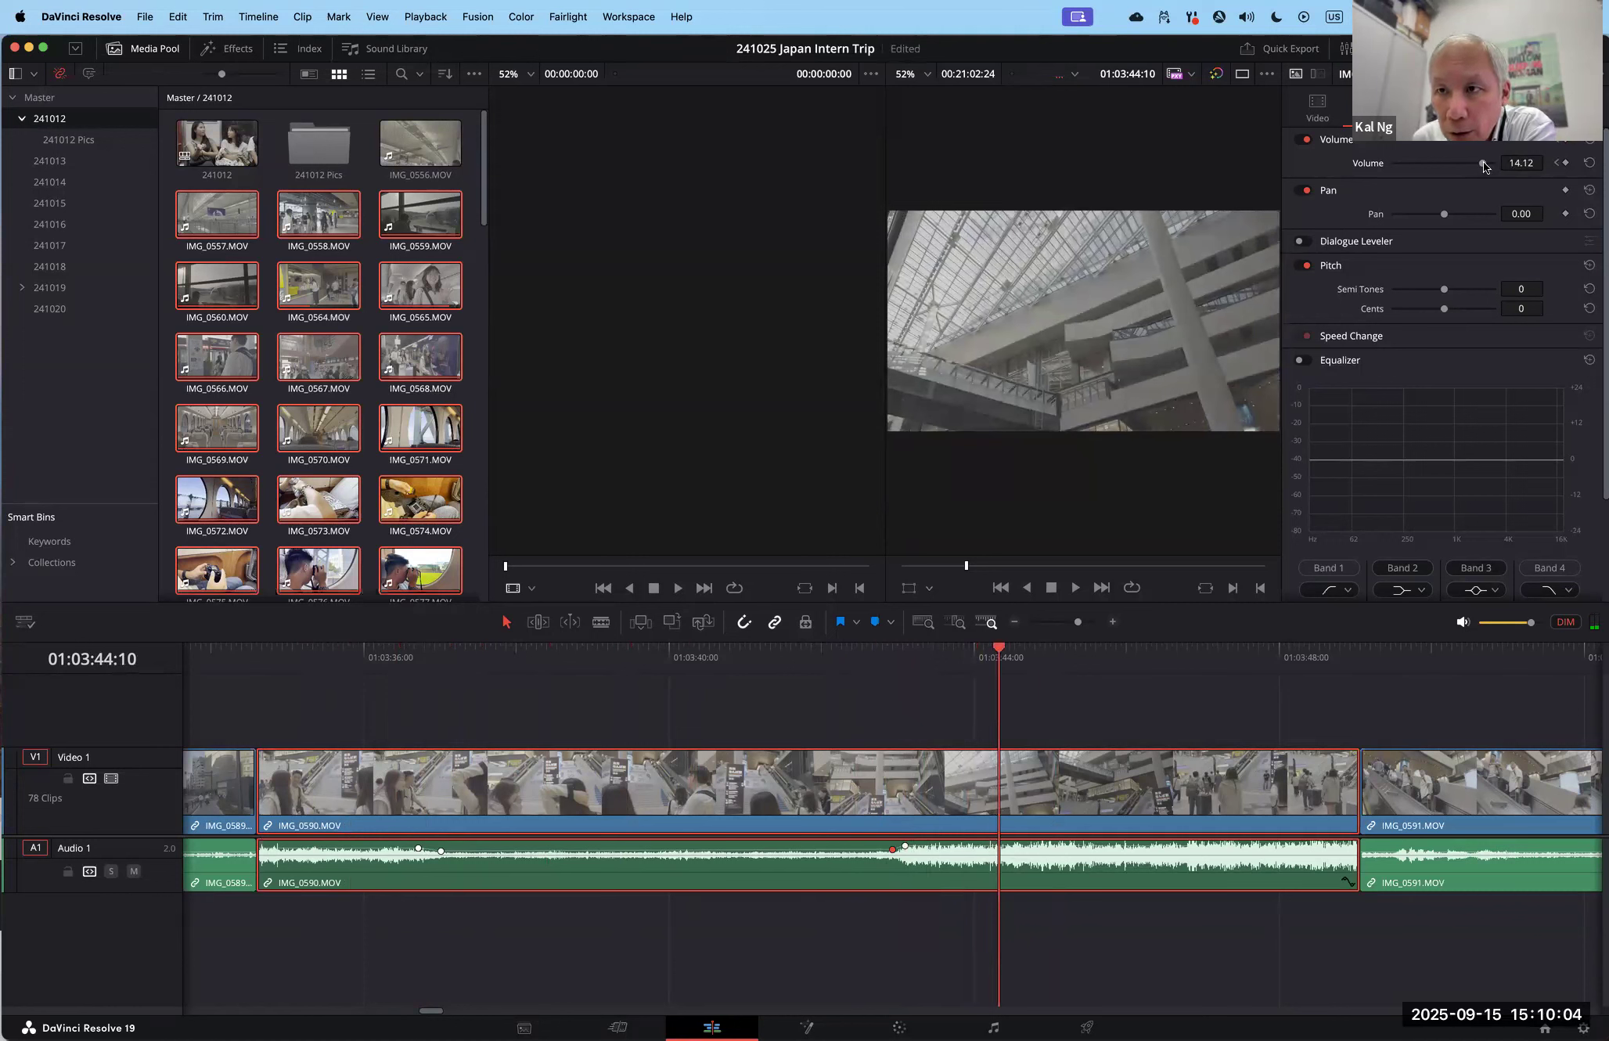
left_click_drag(1483, 164, 1477, 164)
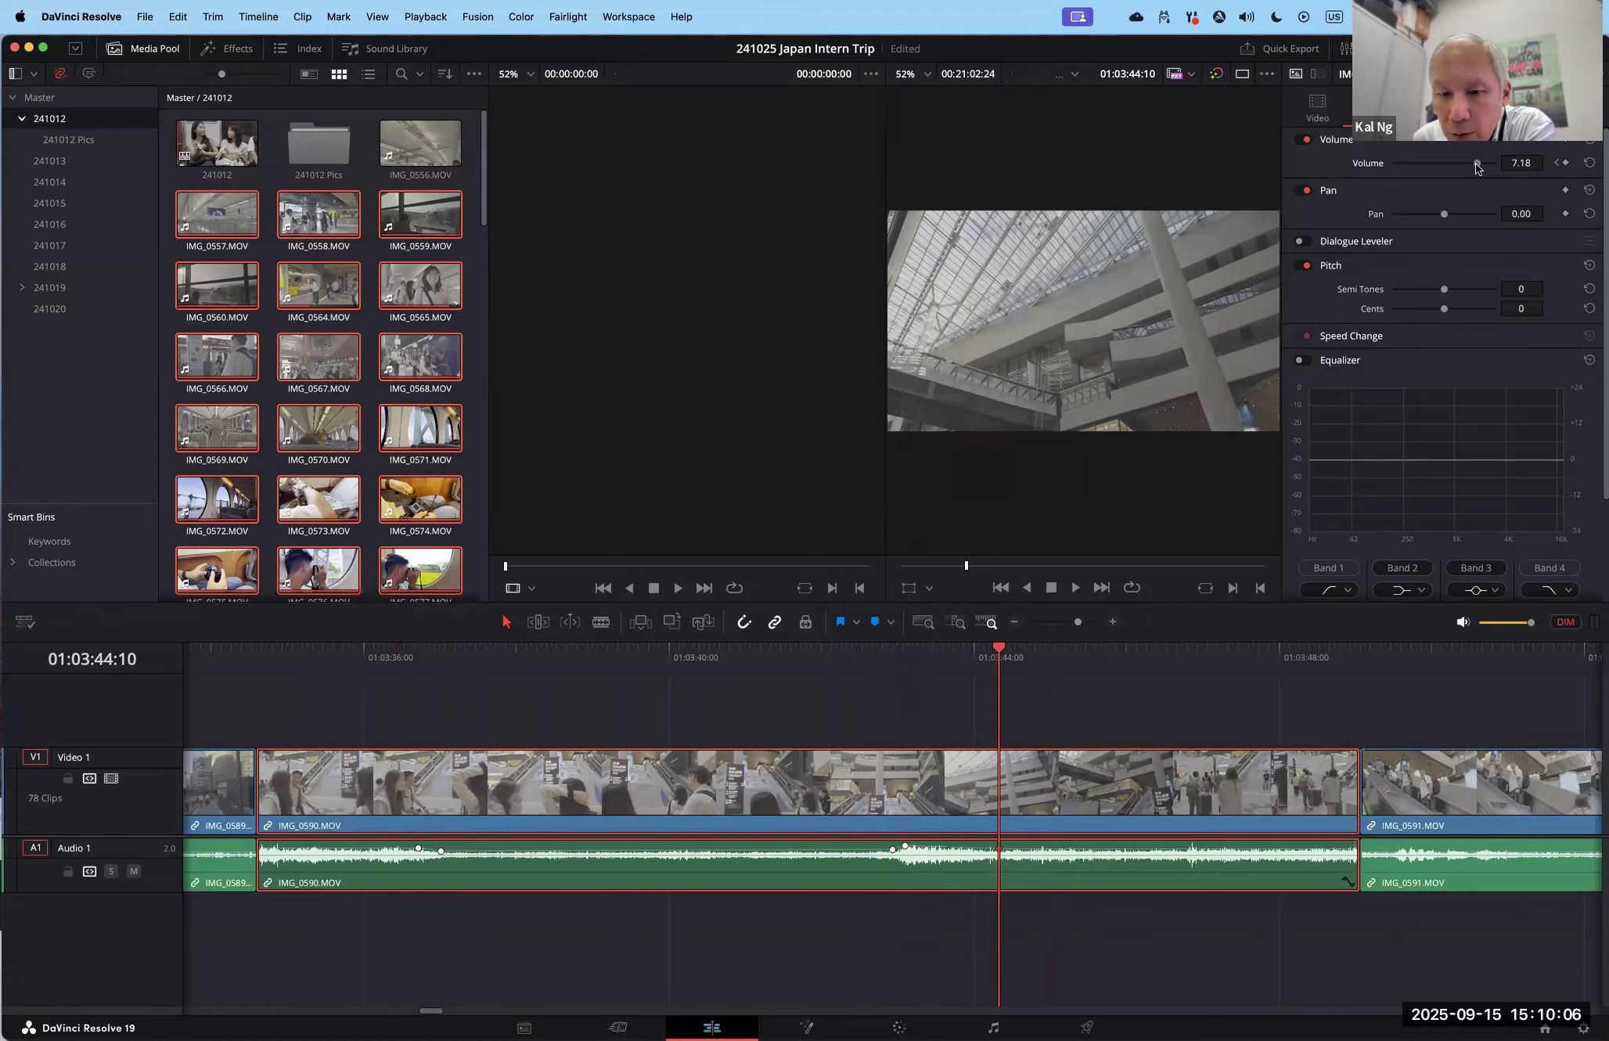
left_click(1565, 162)
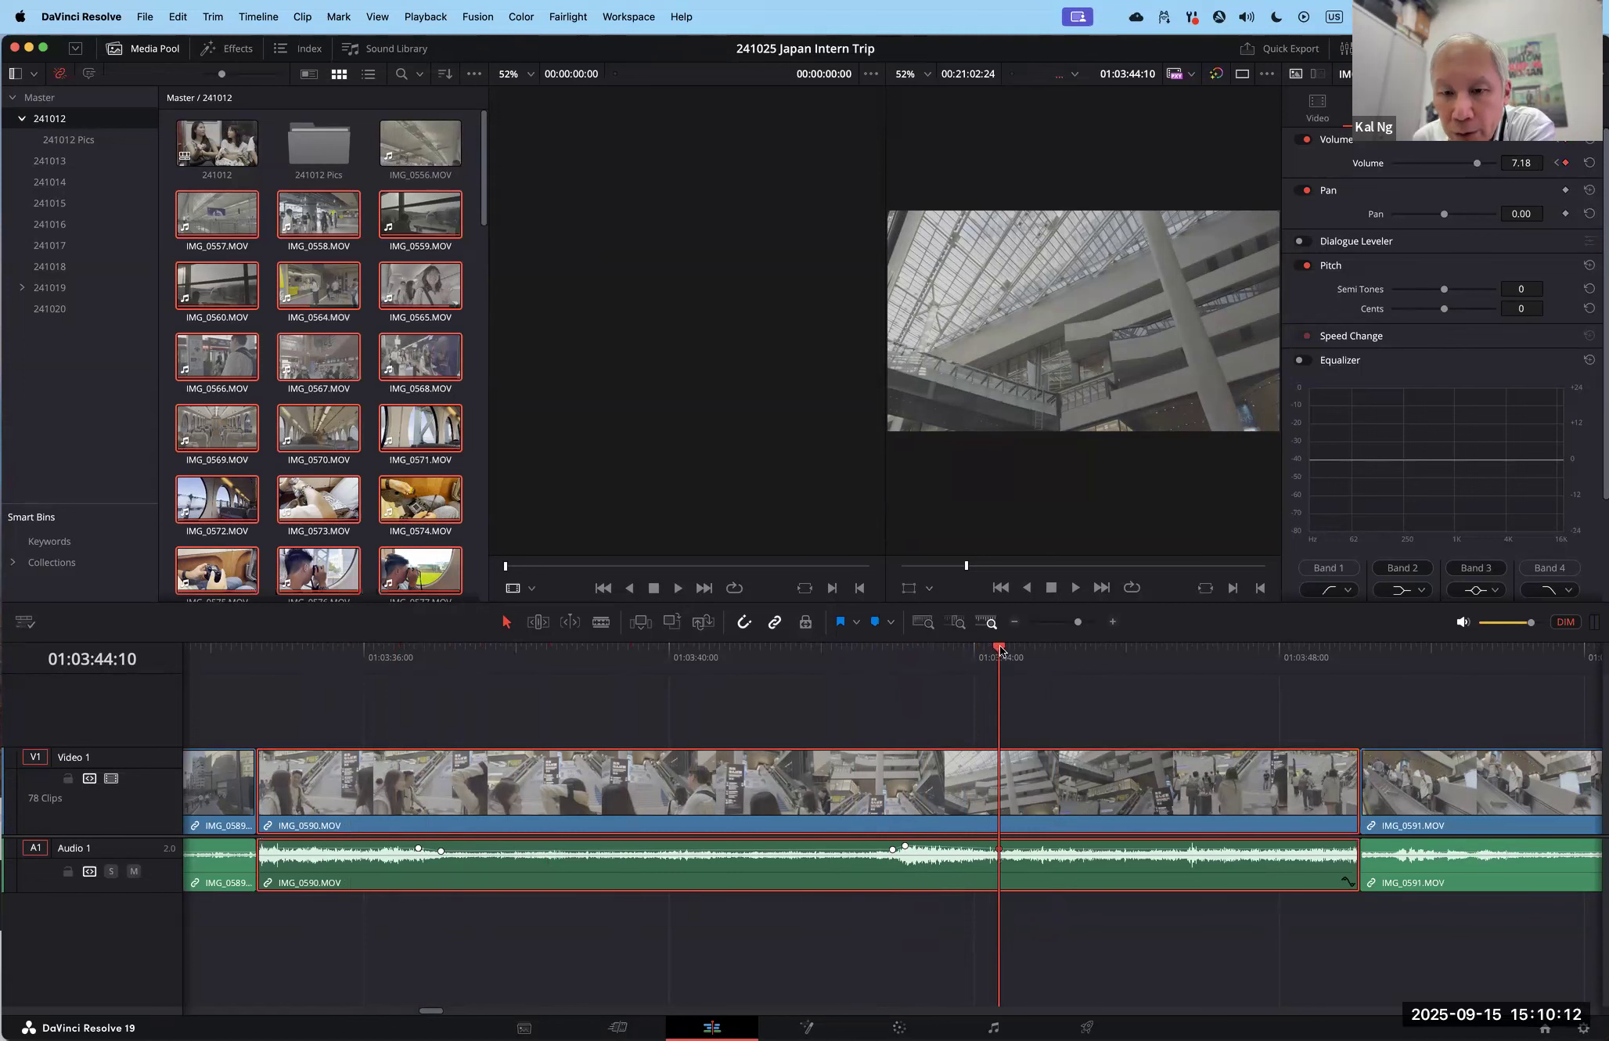
Step: Add a volume keyframe to IMG_0590.MOV at 01:03:45:02 with the volume raised to 10.15, and review the result up to 01:03:45:27
key("space")
key("space")
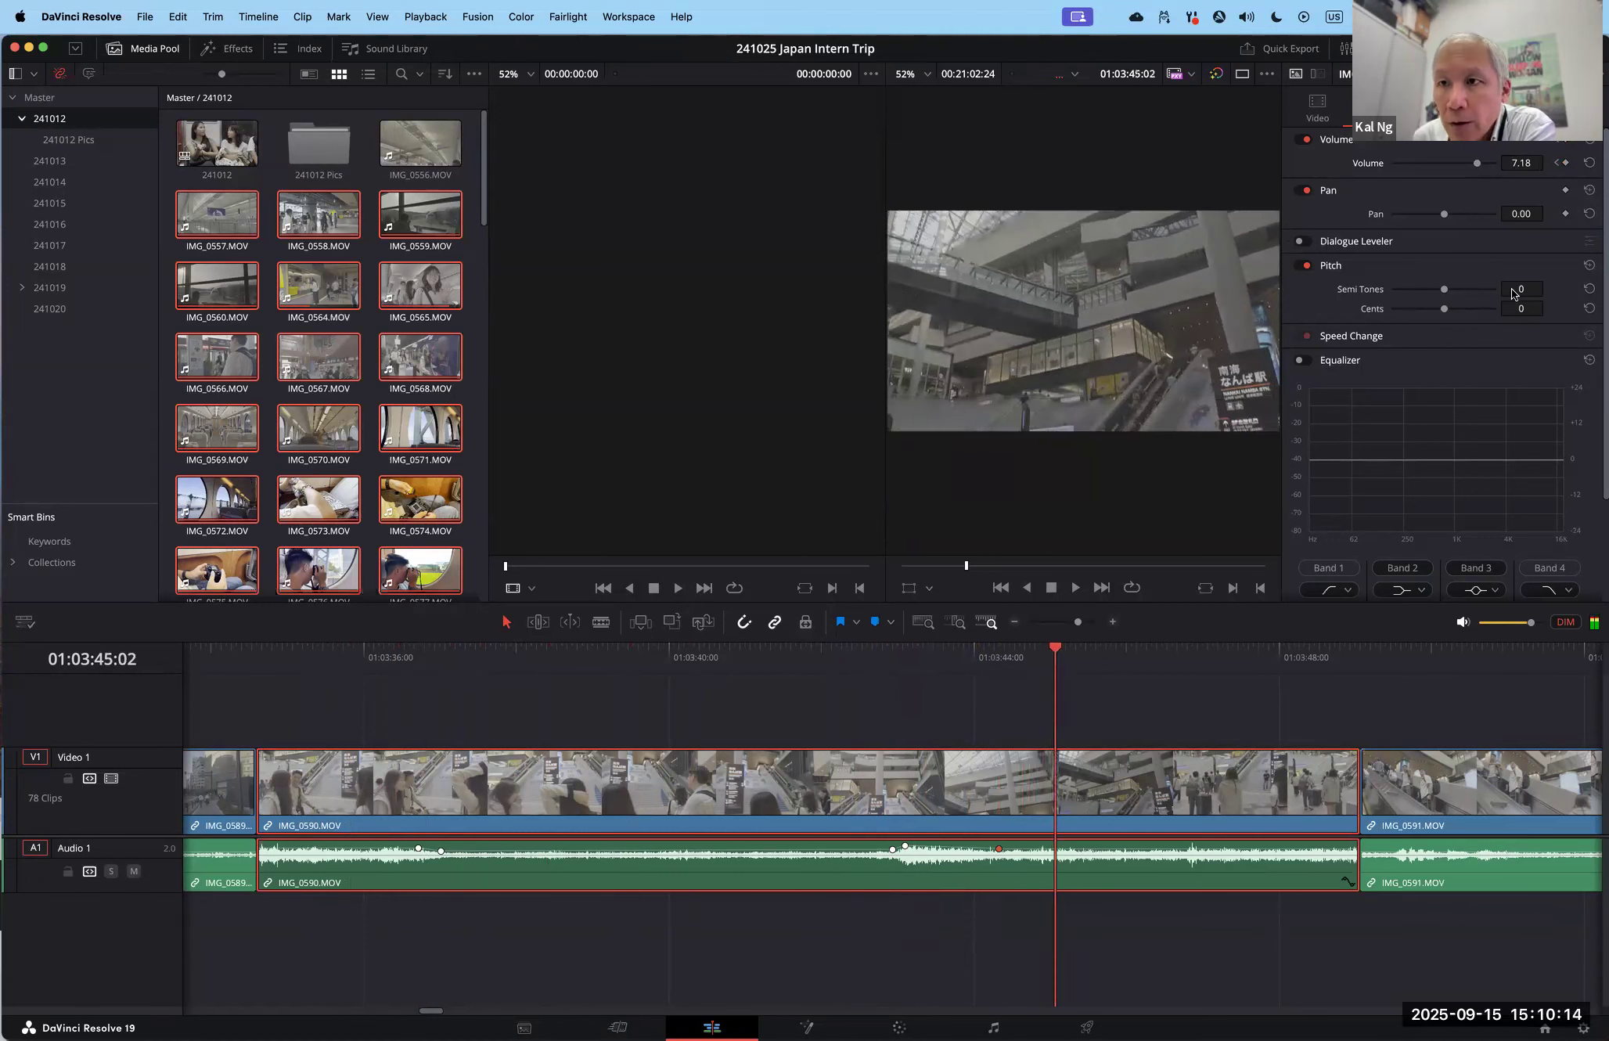
left_click_drag(1479, 168, 1480, 166)
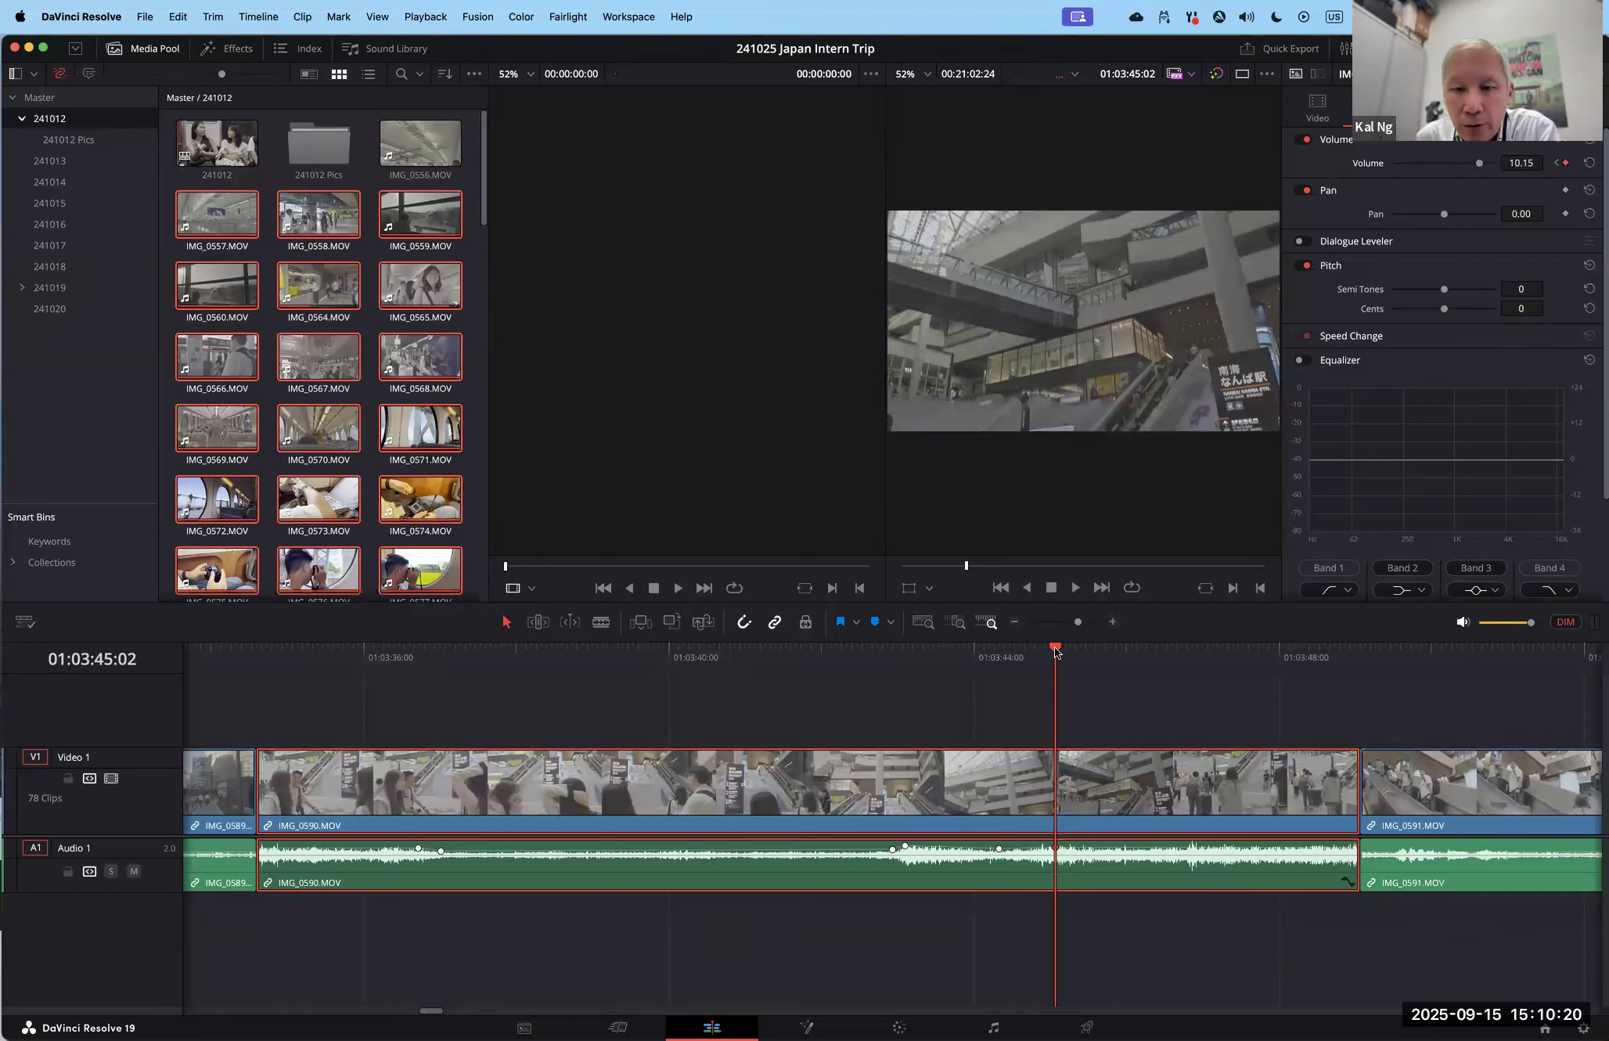
left_click_drag(988, 651, 861, 656)
left_click(1050, 656)
left_click(1119, 666)
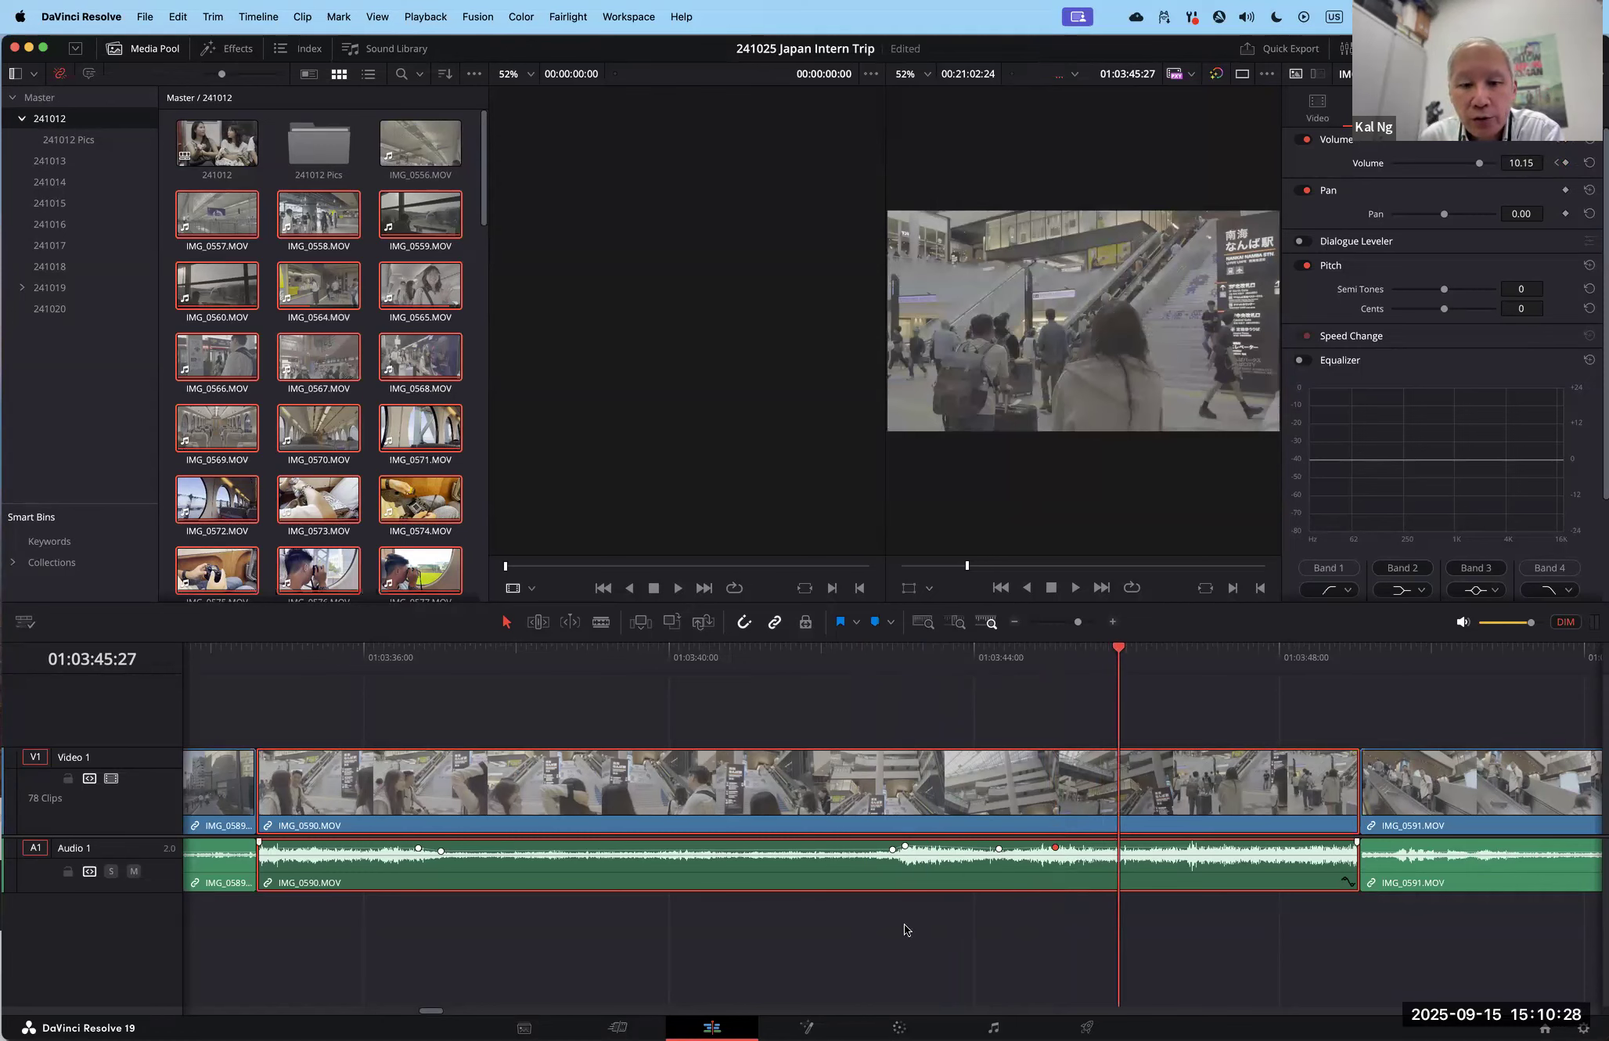
Step: Go back to the first clips of the timeline and show the effects library with the video transitions
left_click_drag(439, 1011, 371, 1007)
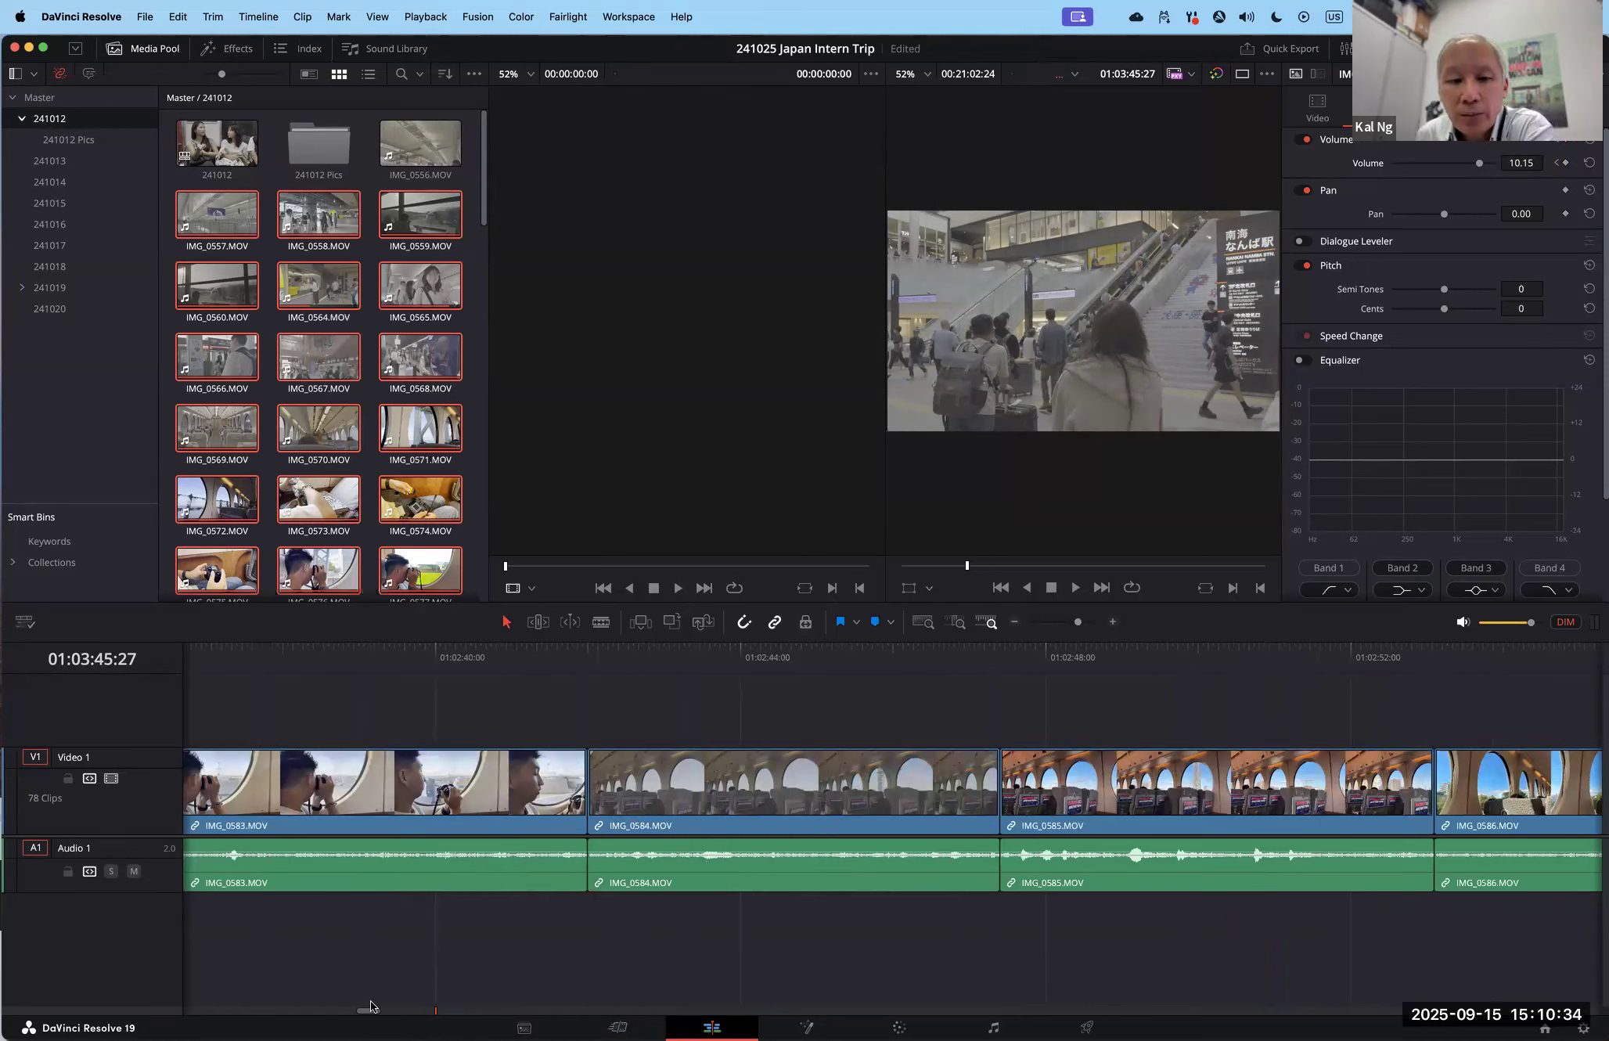
left_click_drag(365, 1008, 178, 1011)
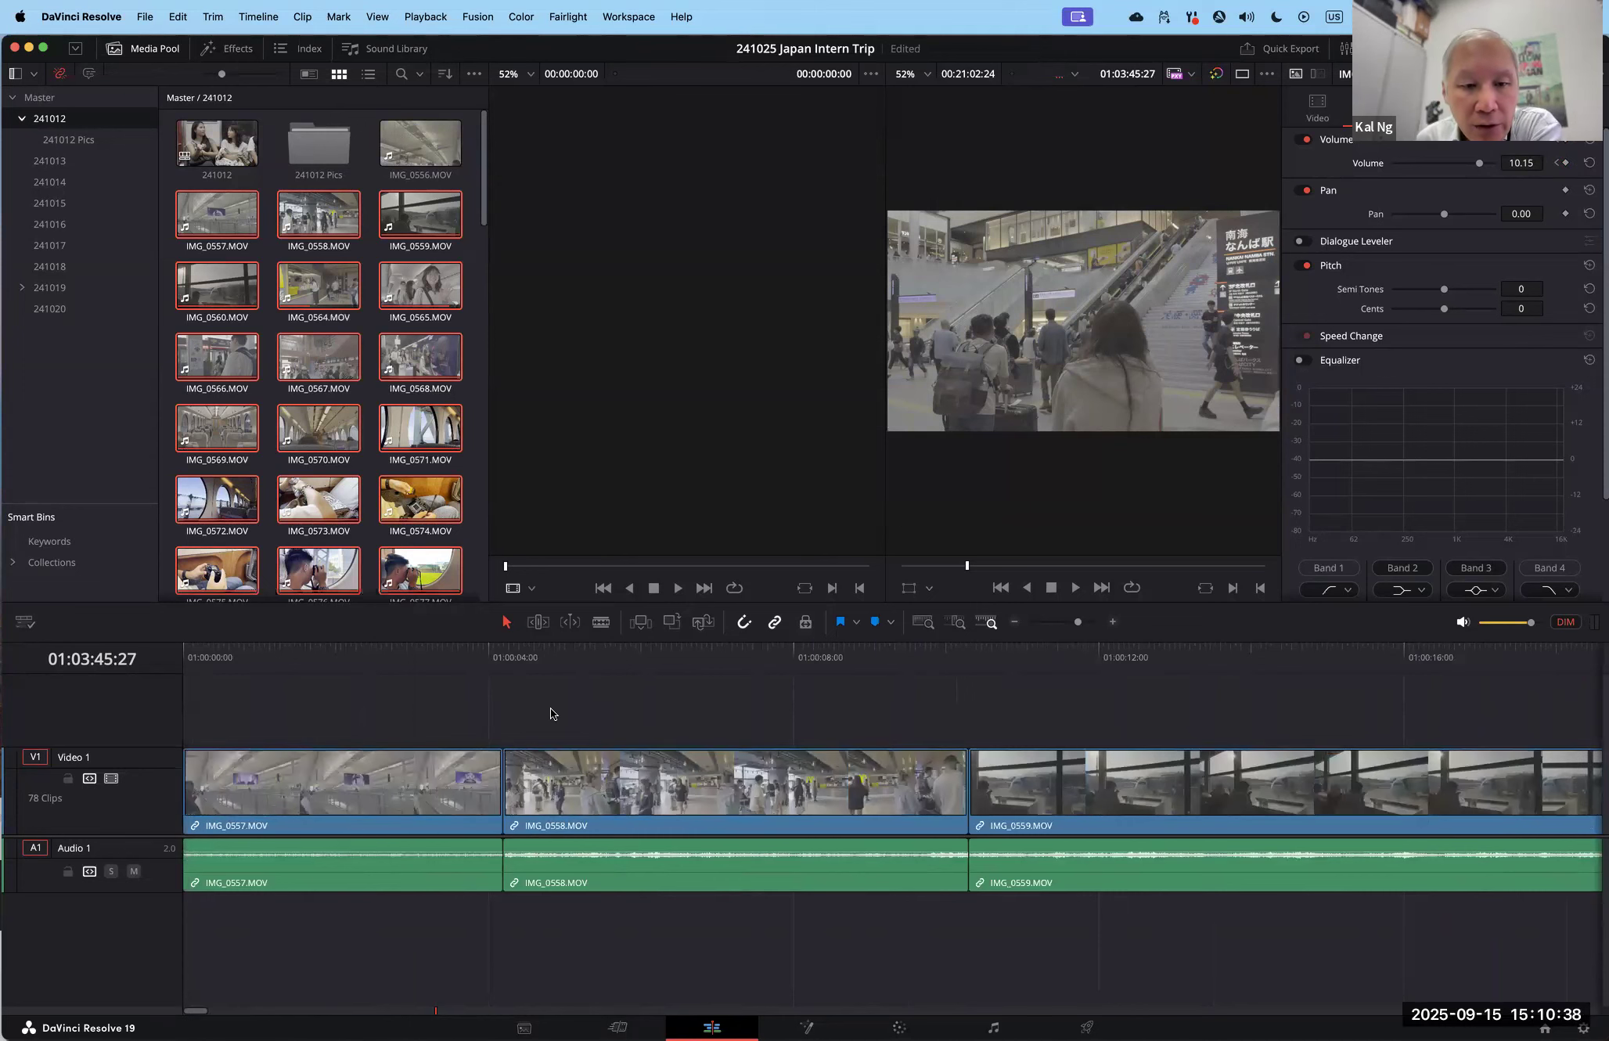
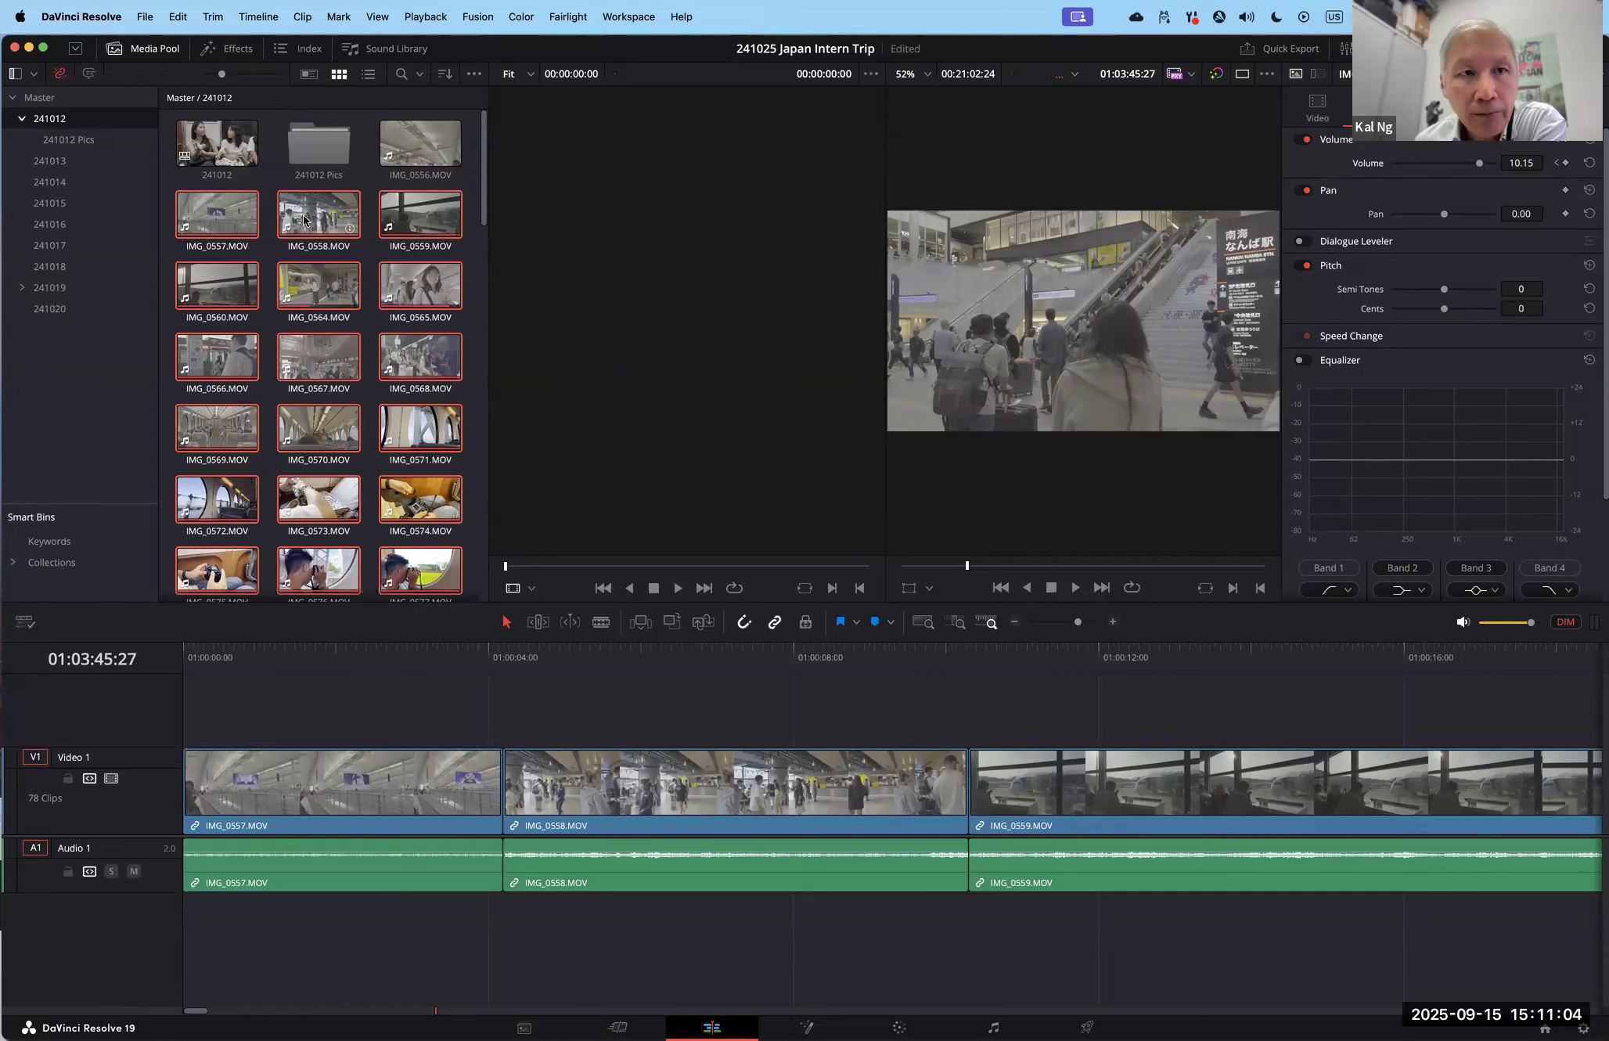
left_click(232, 52)
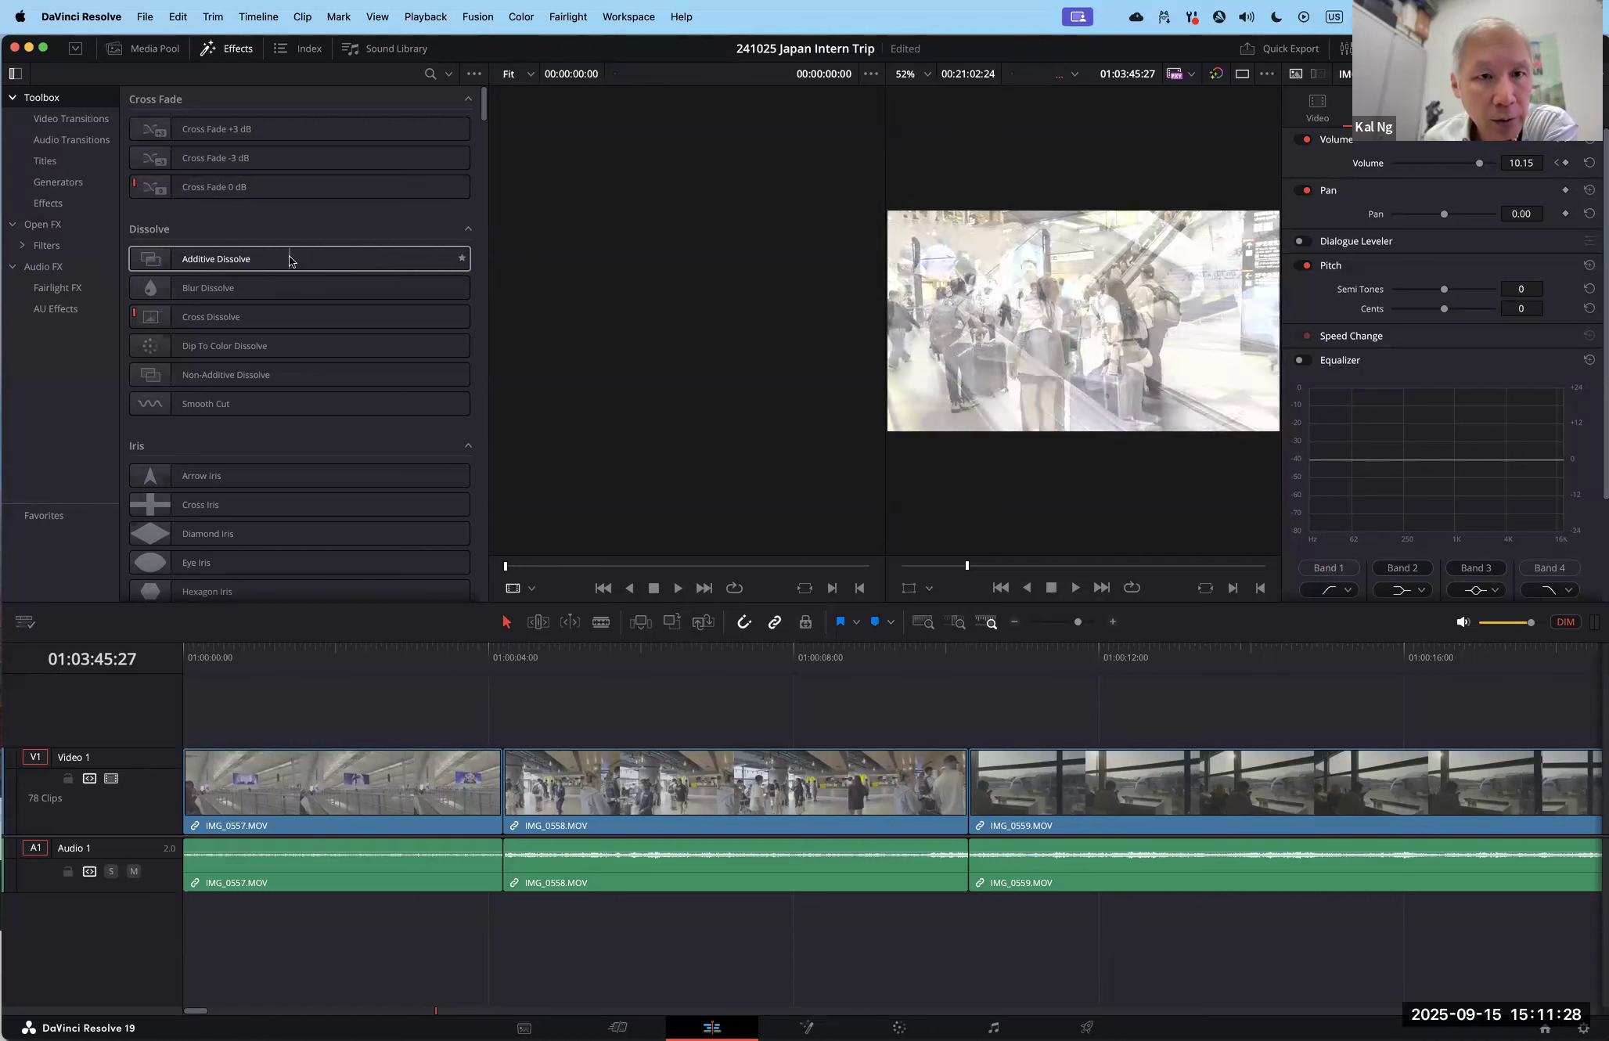
Step: Apply an Additive Dissolve to the start of IMG_0557.MOV and preview it from 01:00:00:00
left_click_drag(252, 563, 244, 742)
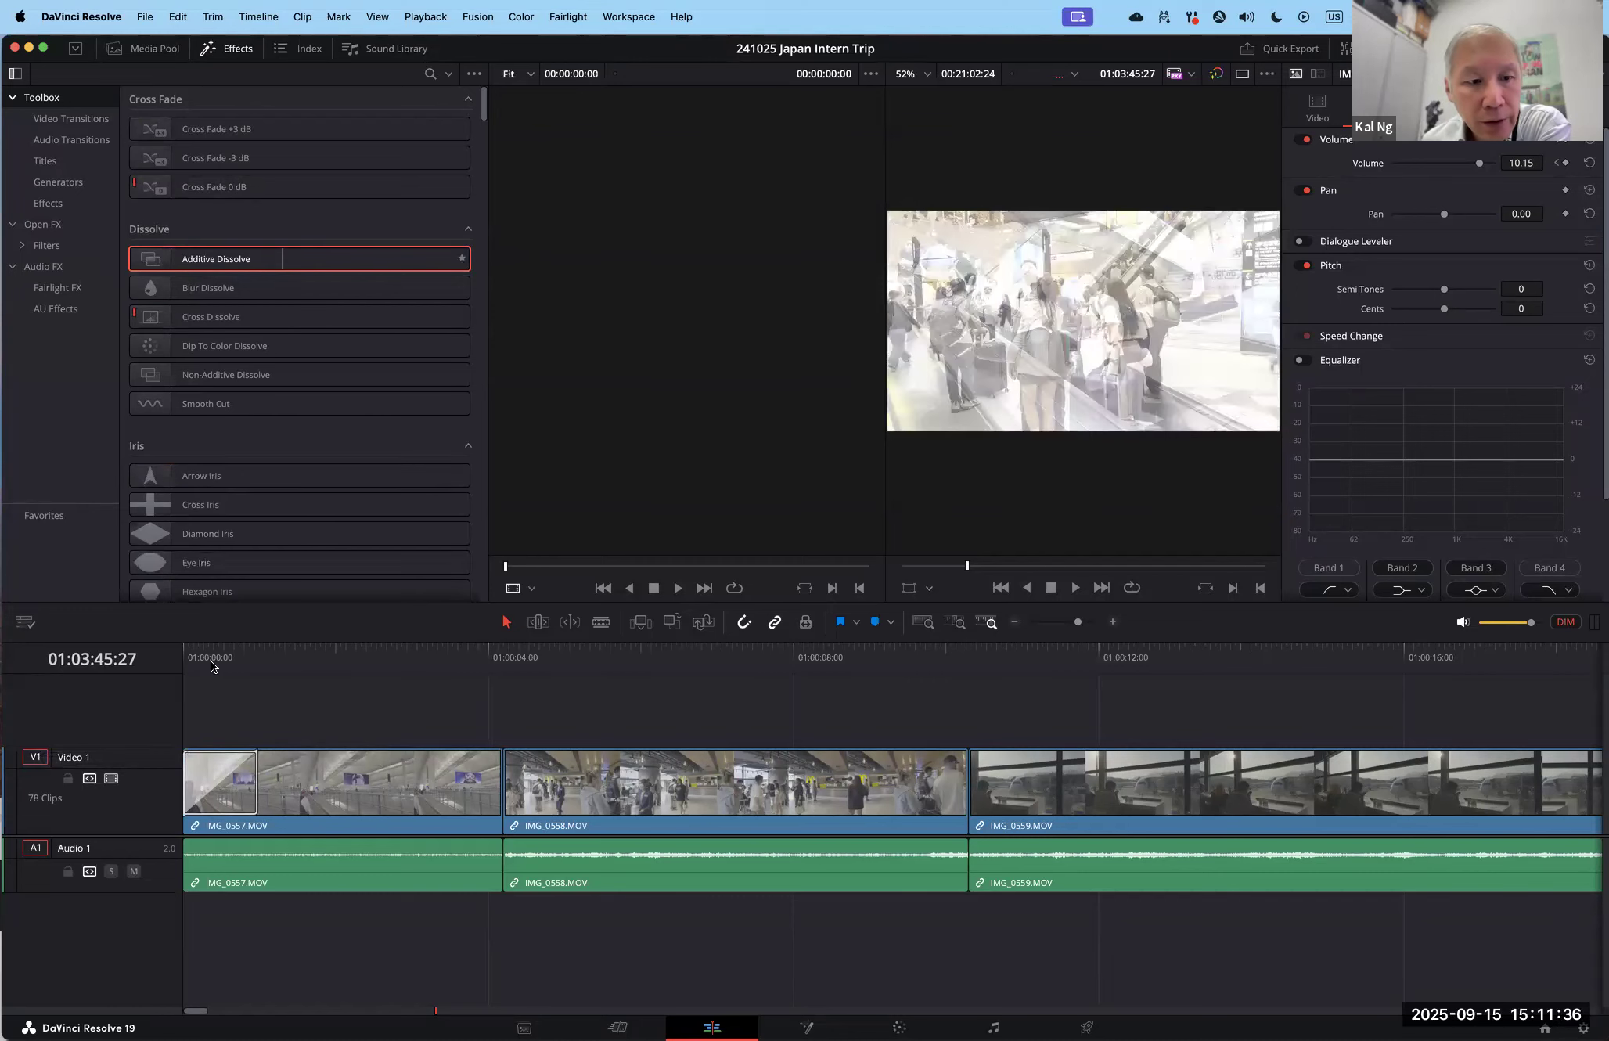
left_click(181, 654)
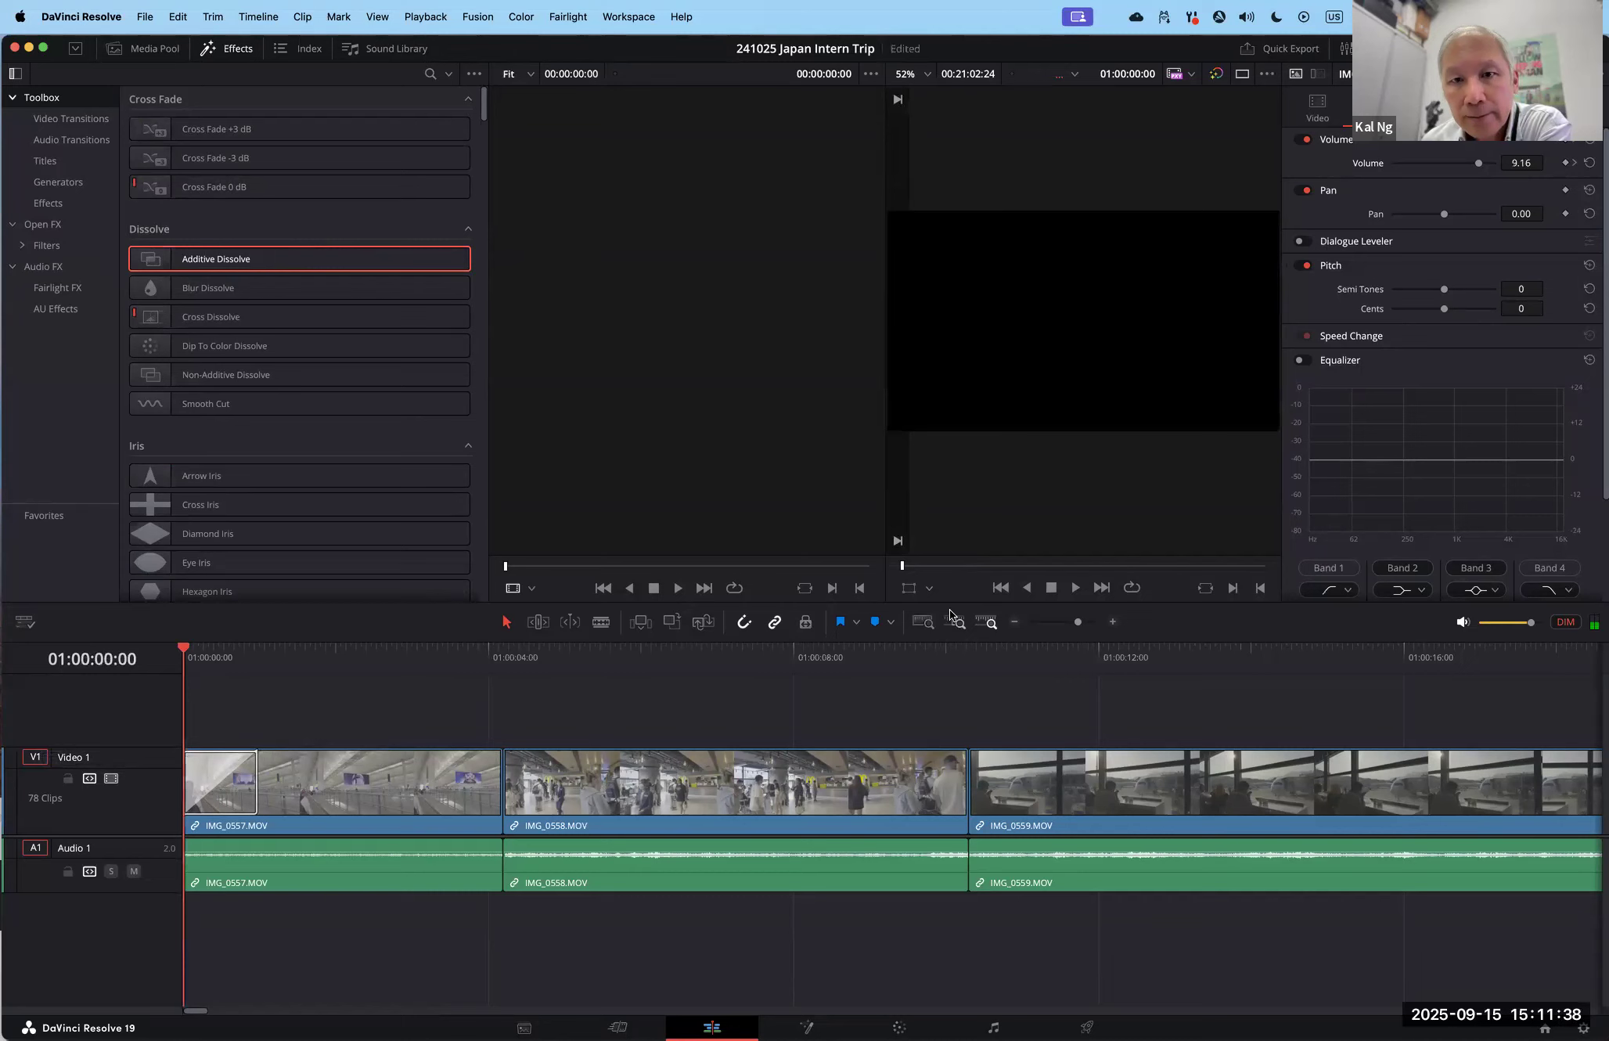
left_click(1075, 589)
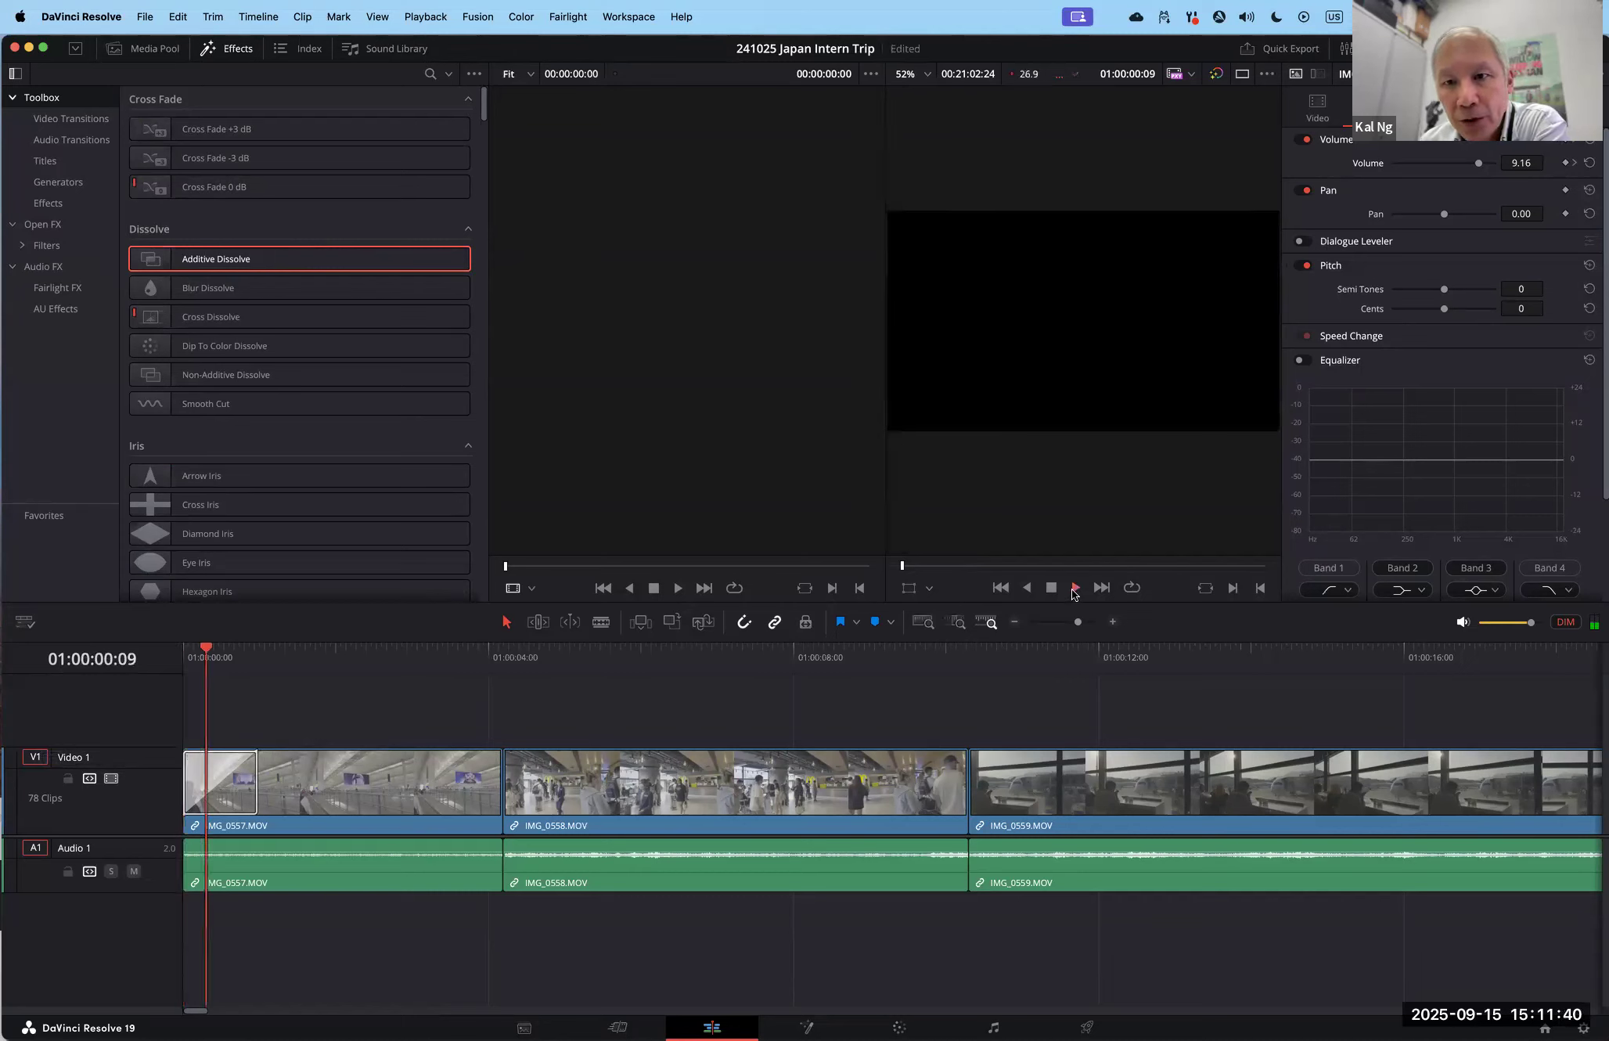
left_click(1051, 588)
left_click(1000, 588)
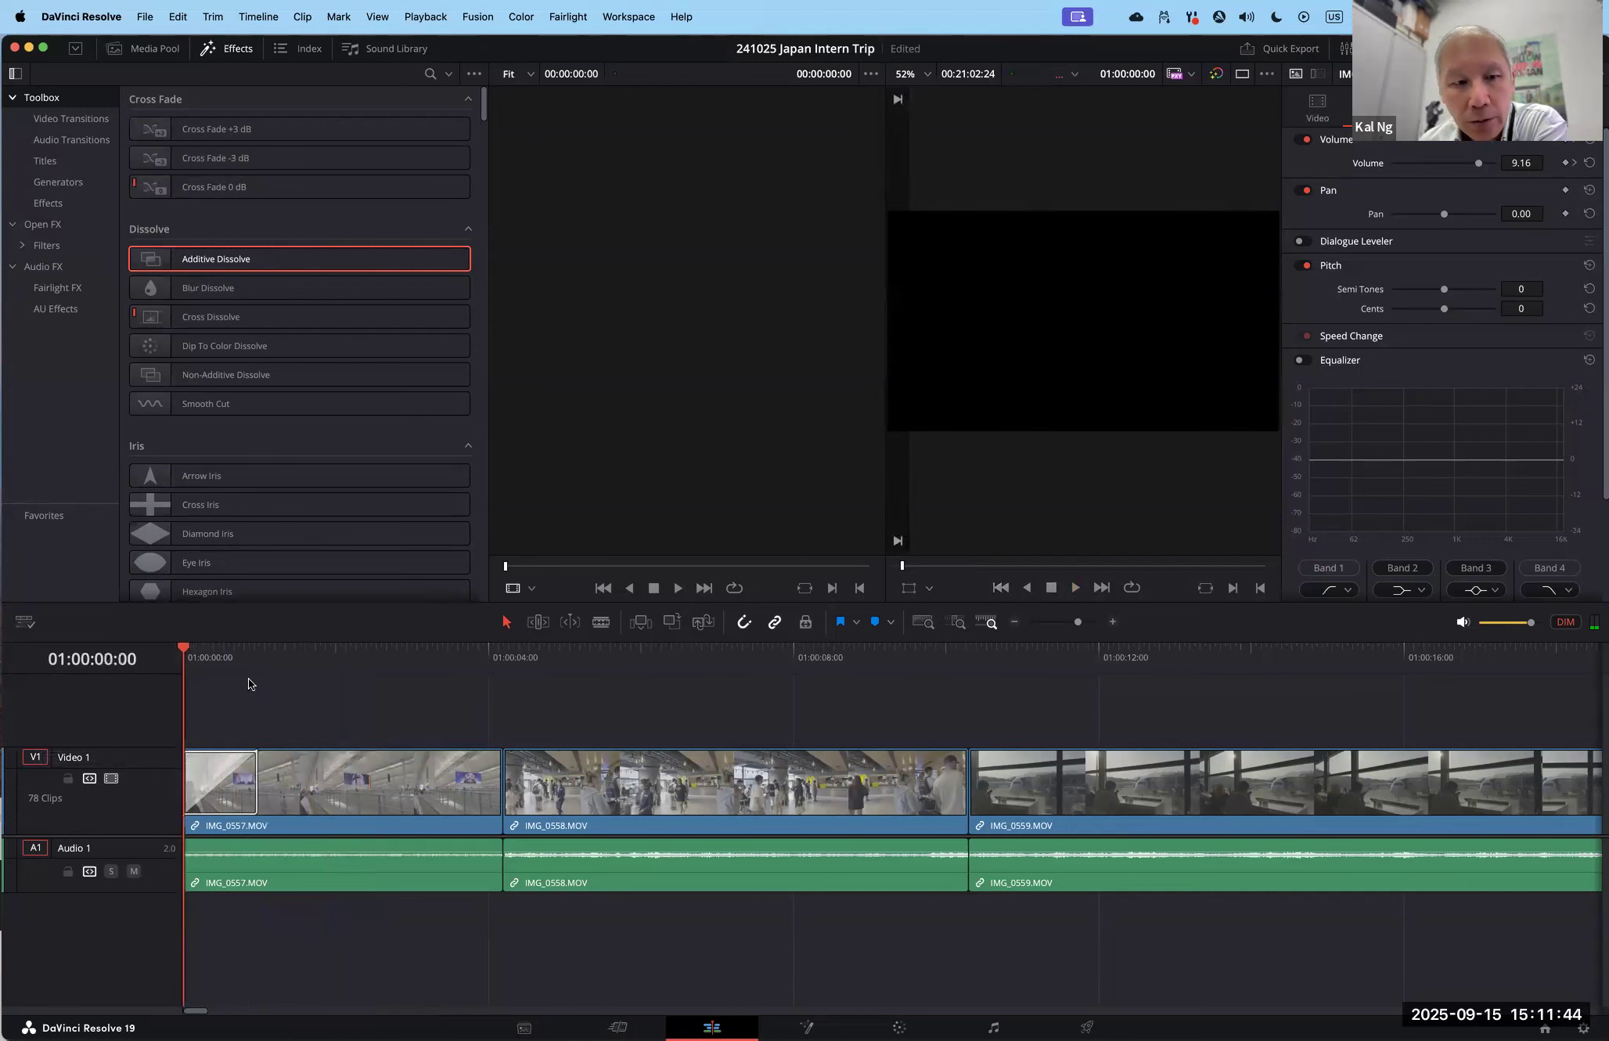
mouse_move(191, 650)
left_mouse_down()
mouse_move(266, 657)
mouse_move(185, 657)
left_mouse_up()
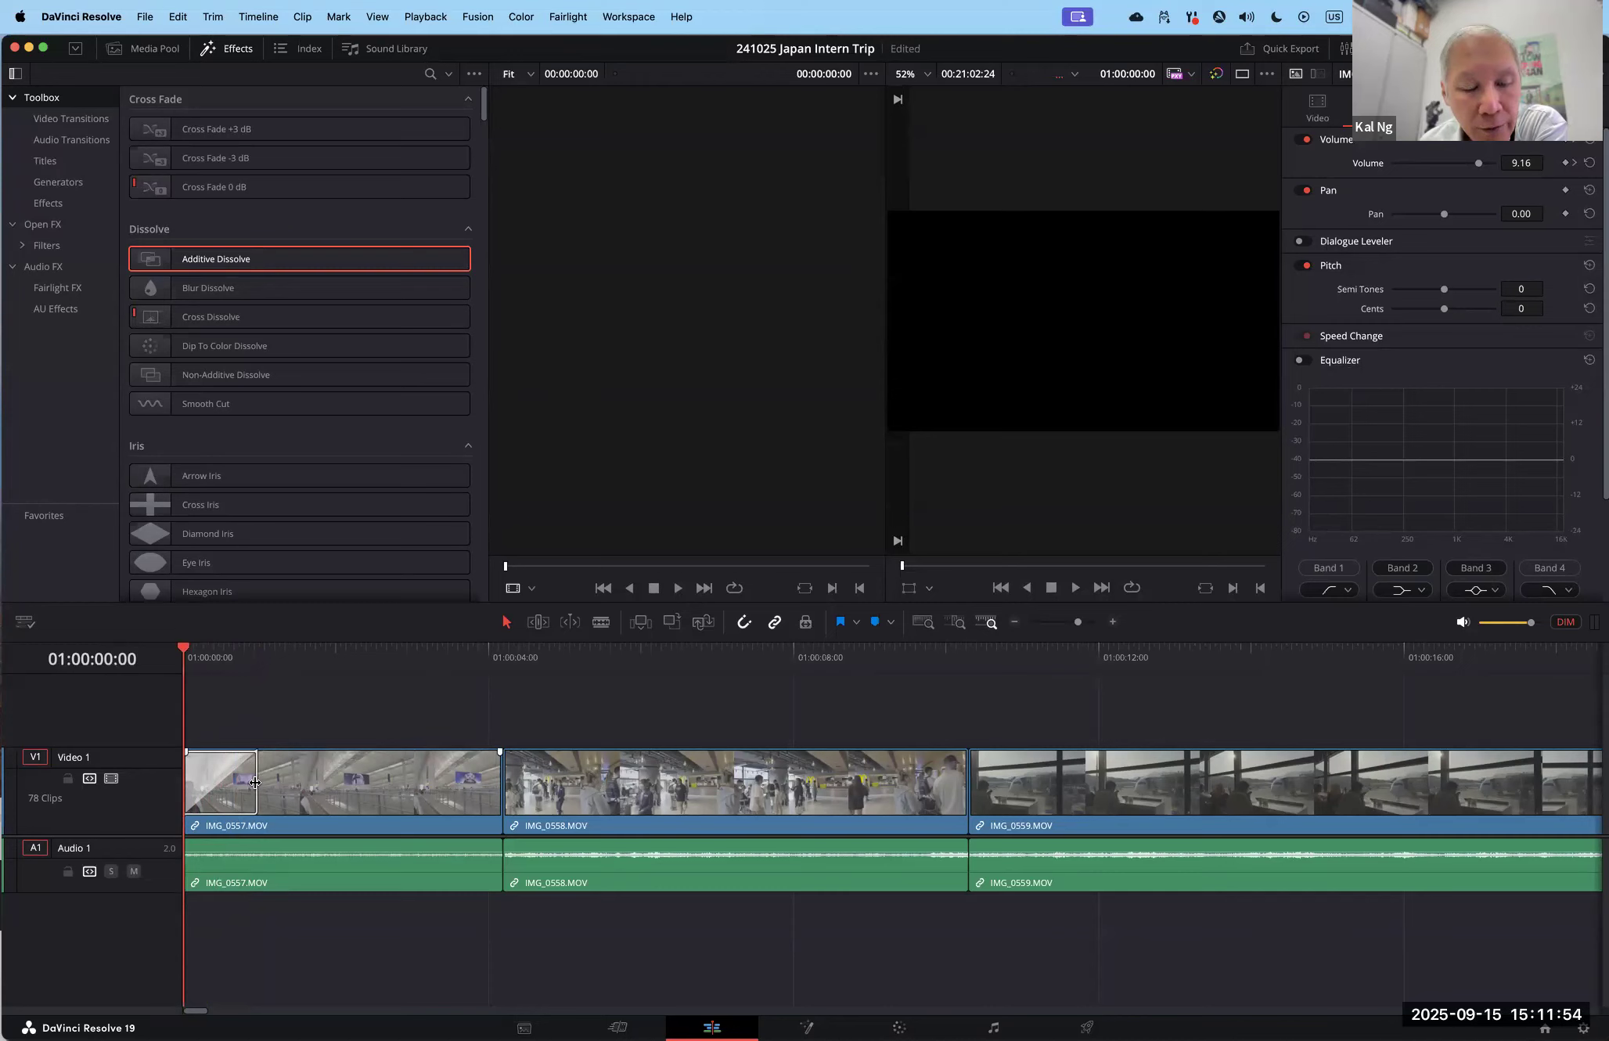
Step: Lengthen the Additive Dissolve at the start of IMG_0557.MOV to 2.5 seconds, preview it, and extend it to 2.9 seconds
left_click_drag(255, 784, 371, 782)
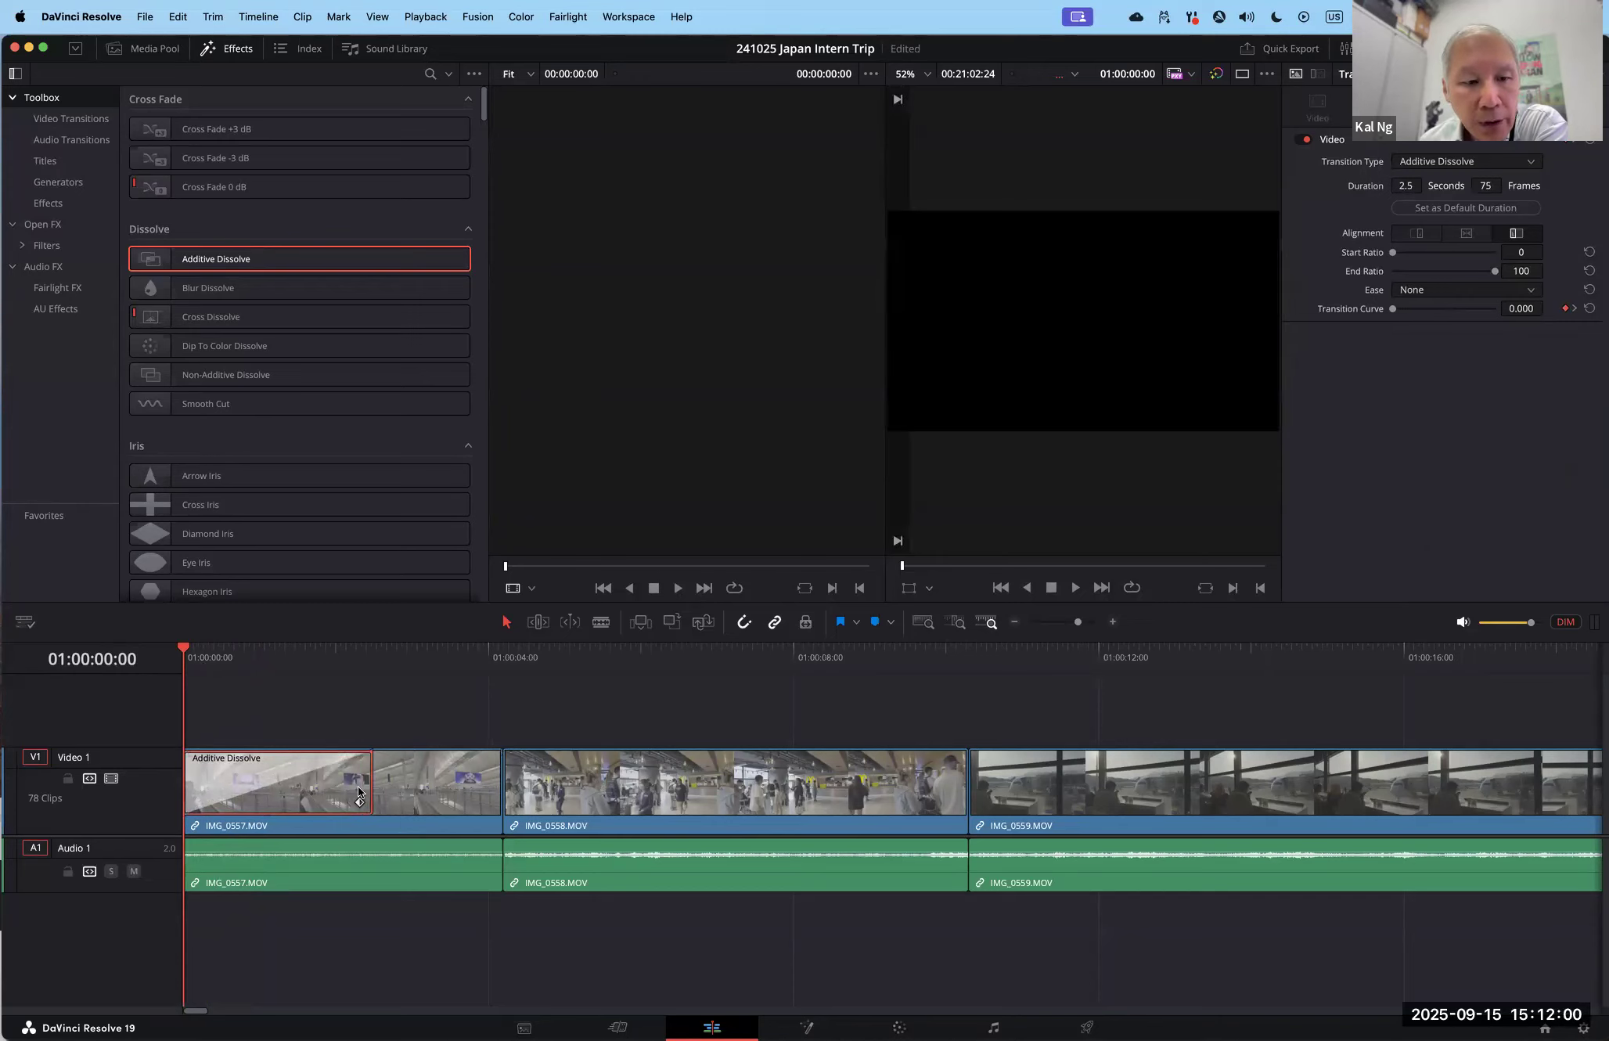
left_click(1074, 590)
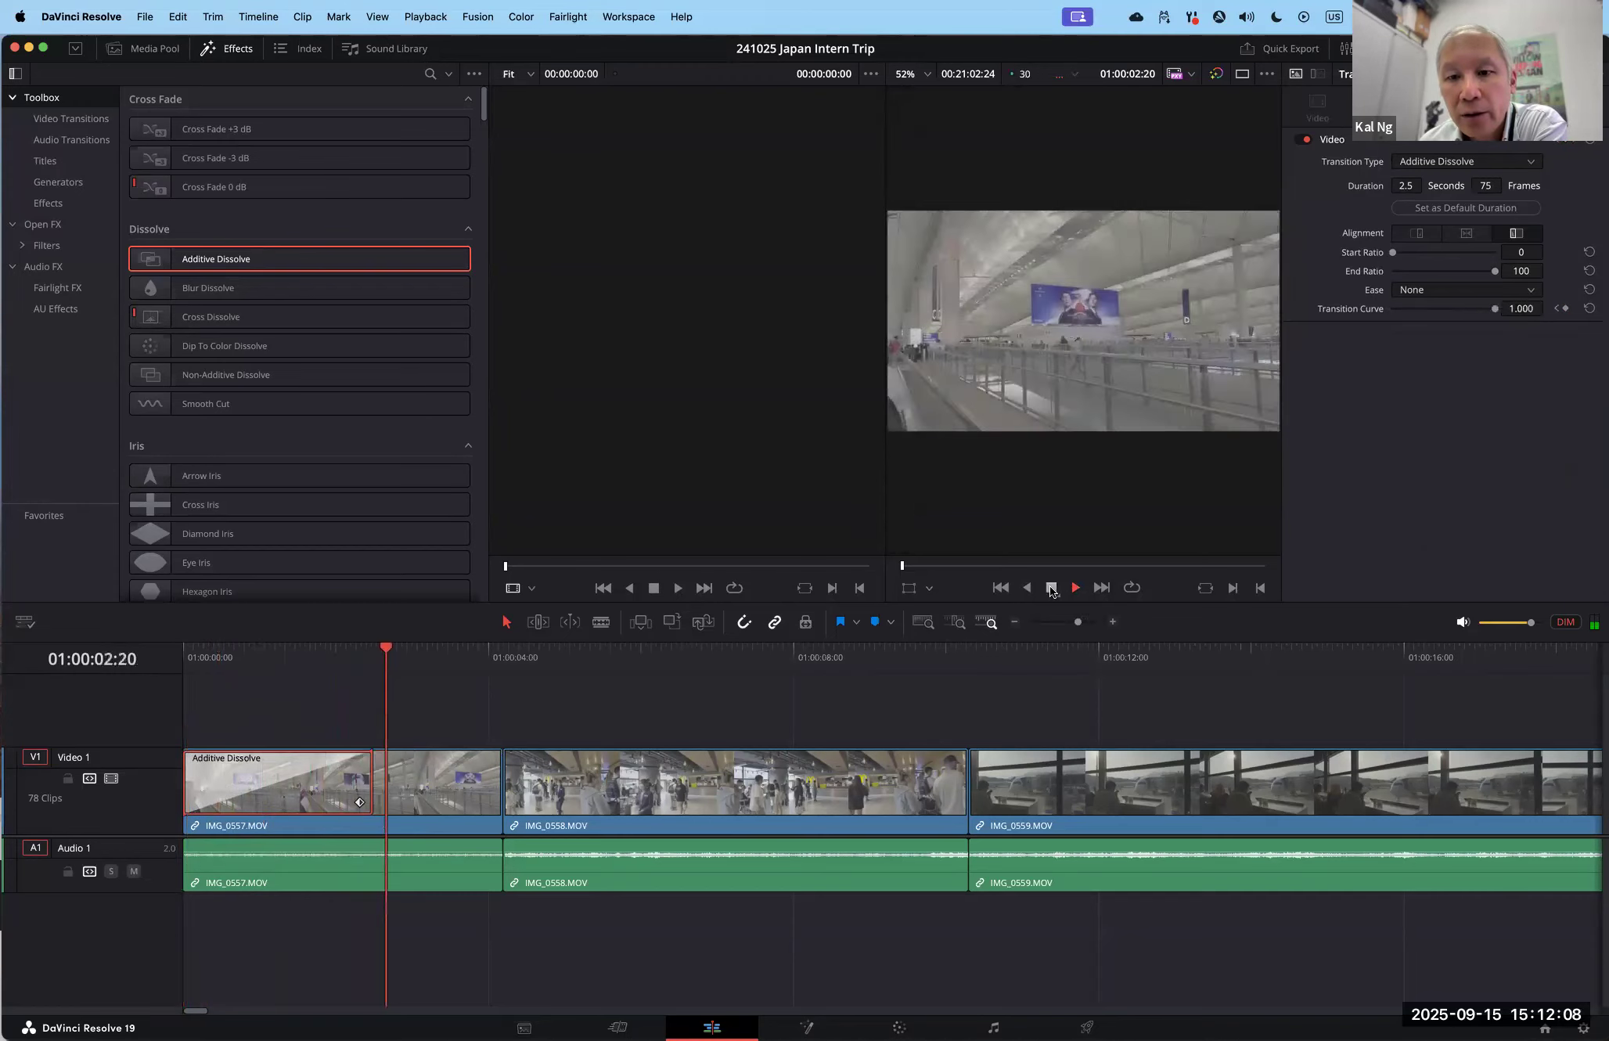
left_click(1050, 589)
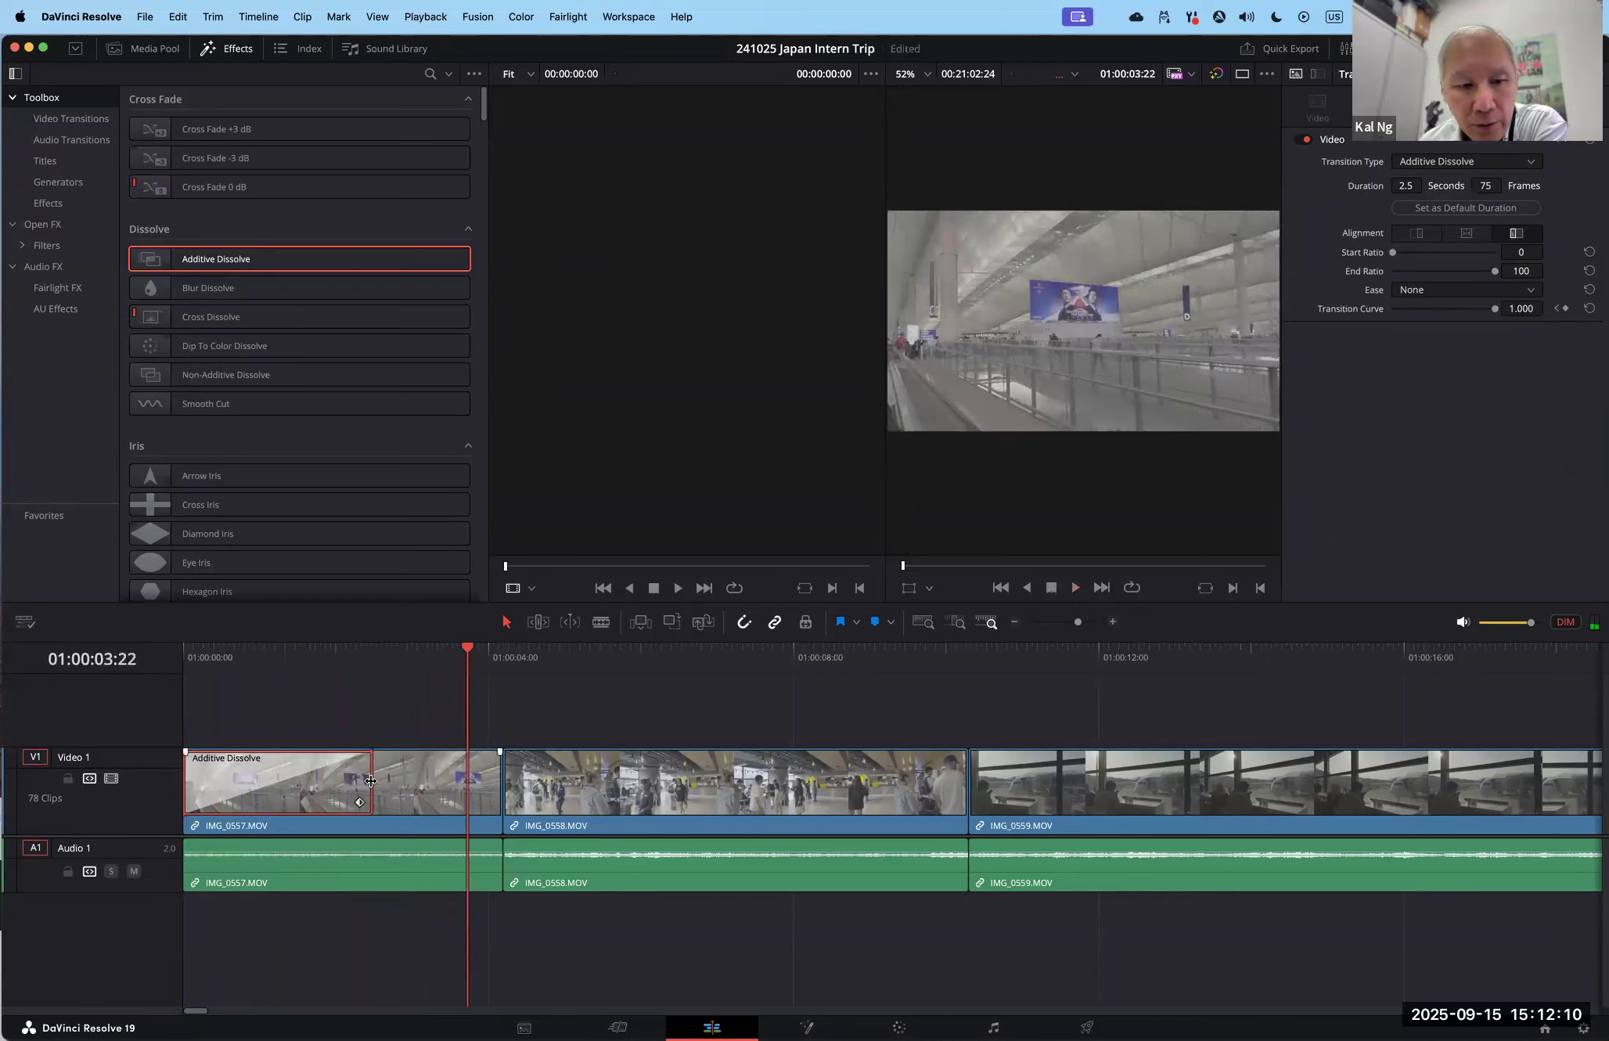
left_click_drag(396, 779, 426, 781)
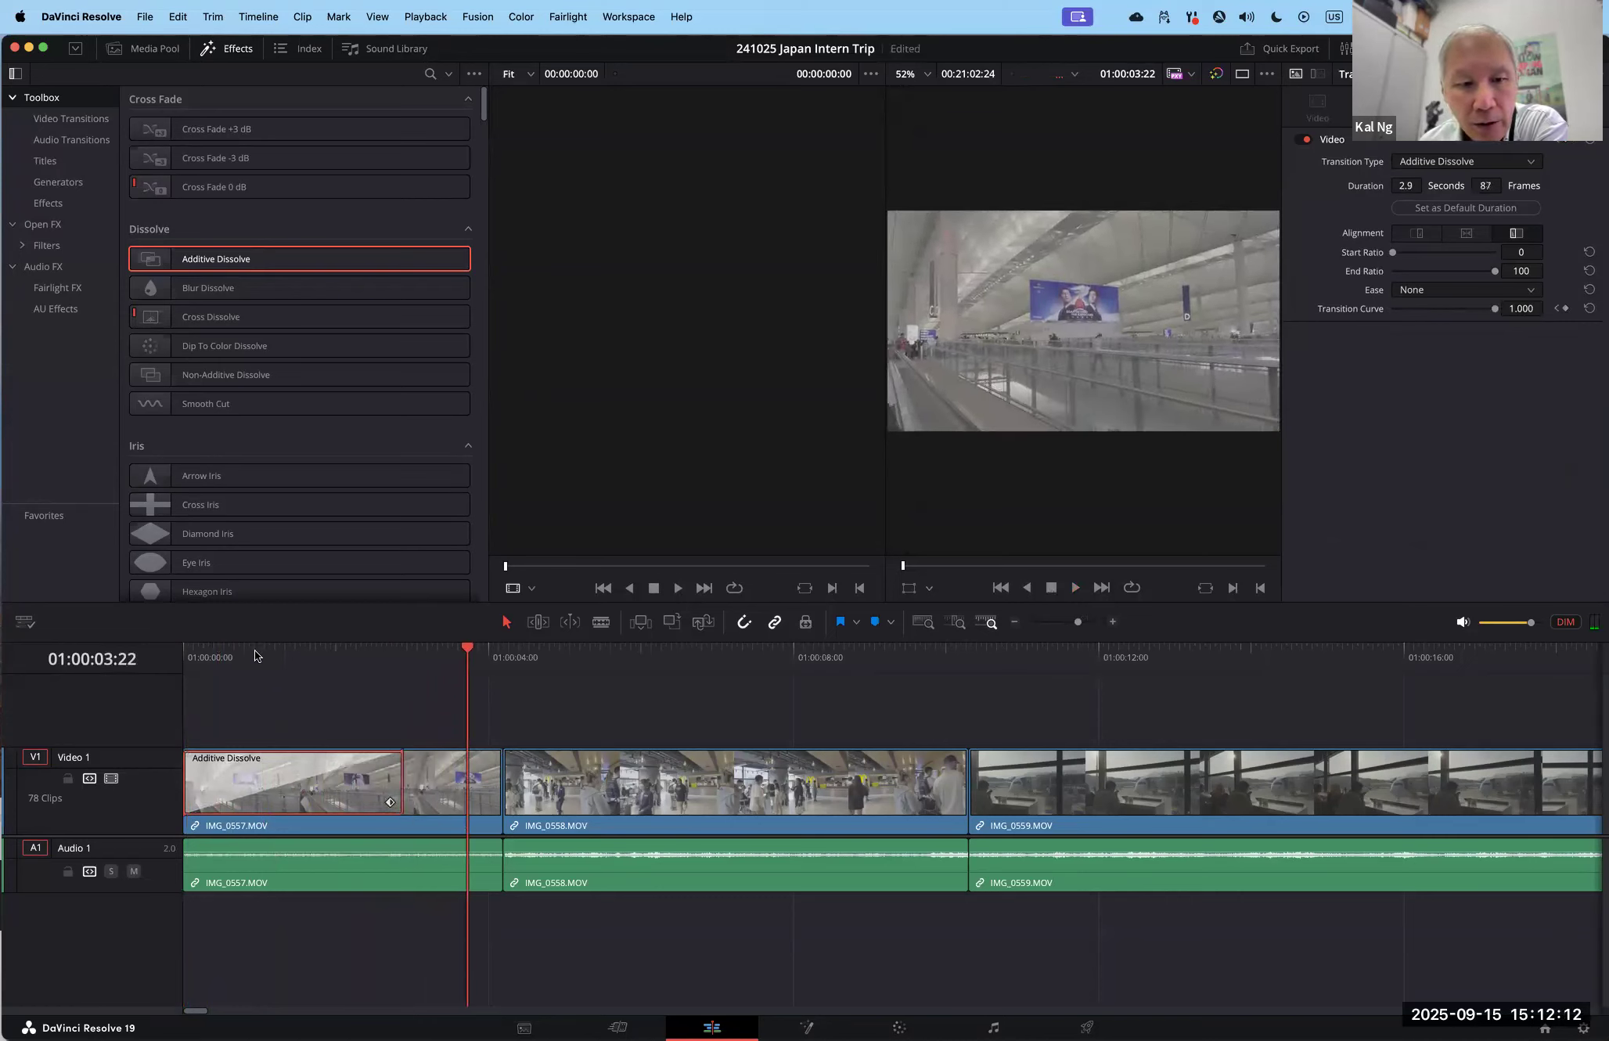
Step: Delete the Additive Dissolve from the start of IMG_0557.MOV and try to apply one to IMG_0558.MOV
left_click_drag(256, 656, 180, 669)
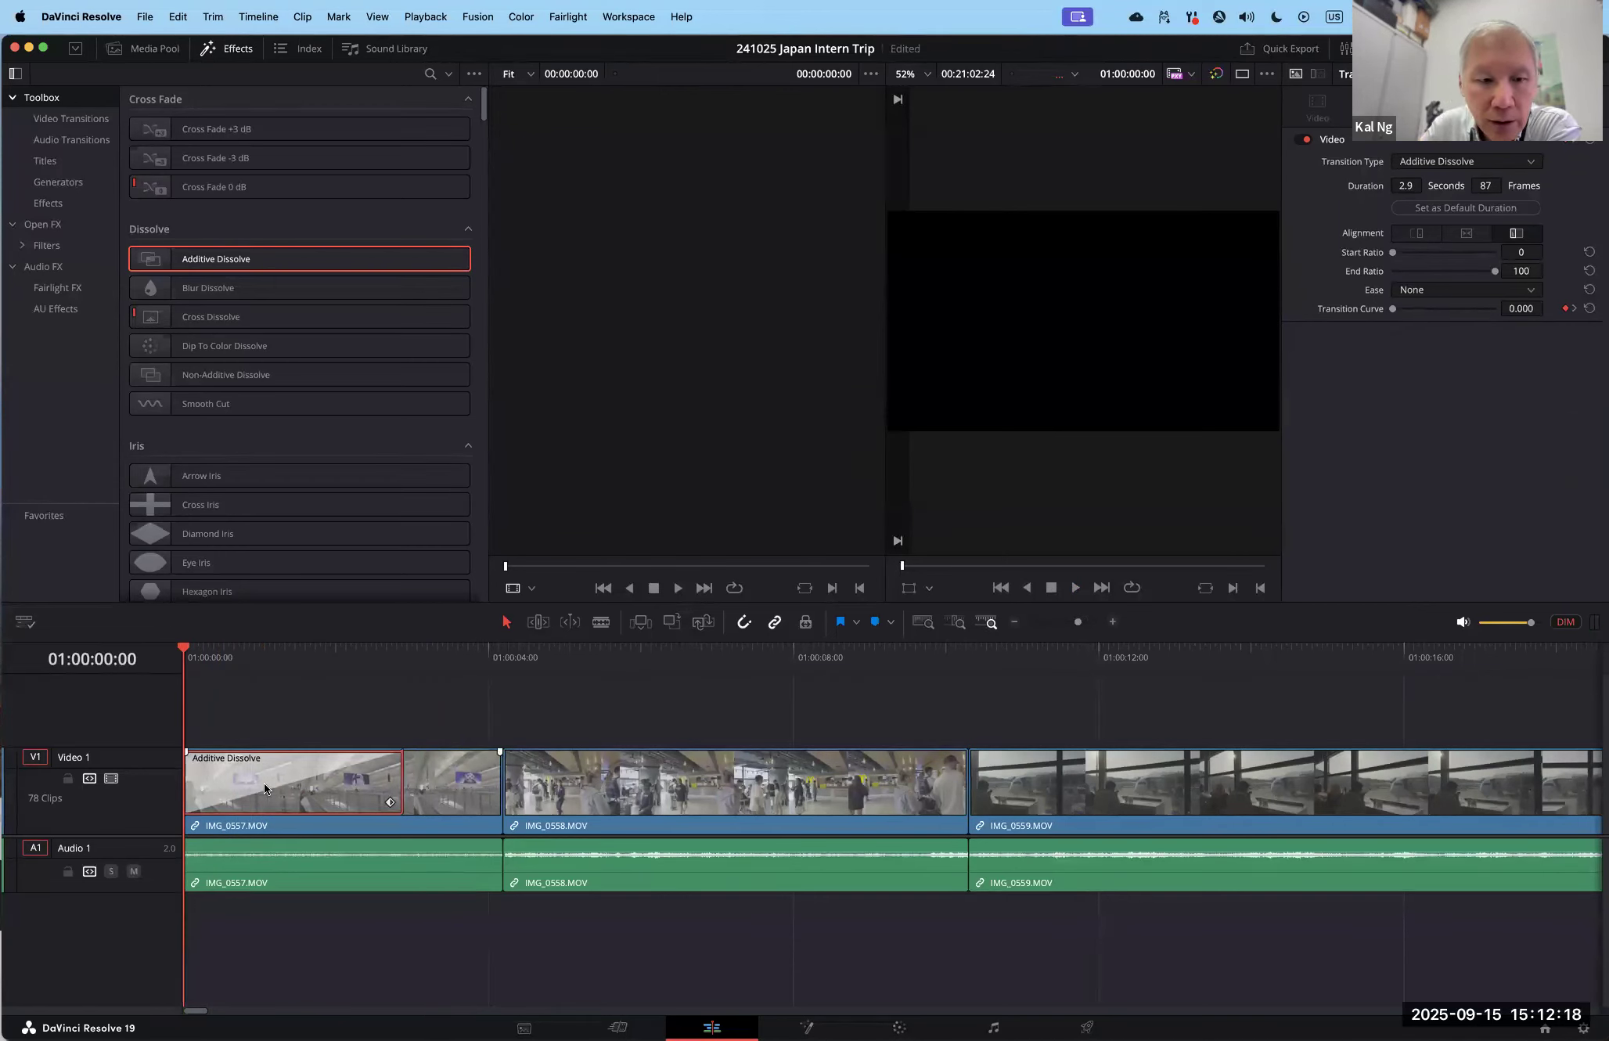
key("Delete")
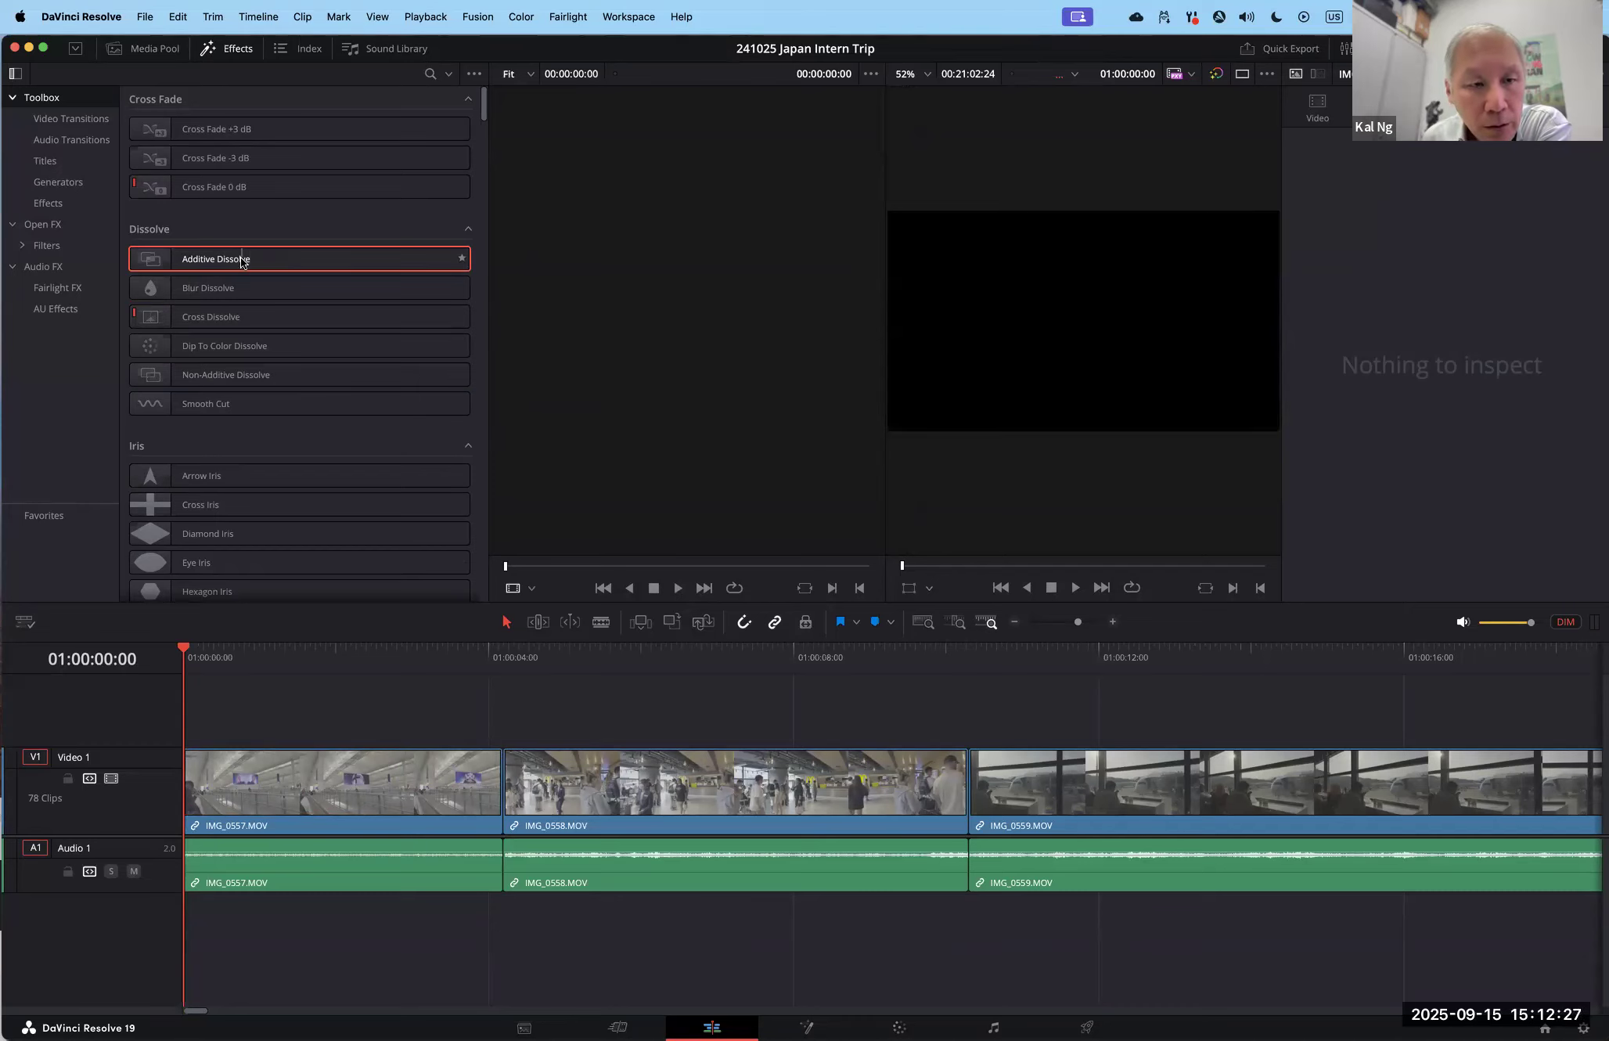
left_click_drag(242, 262, 578, 791)
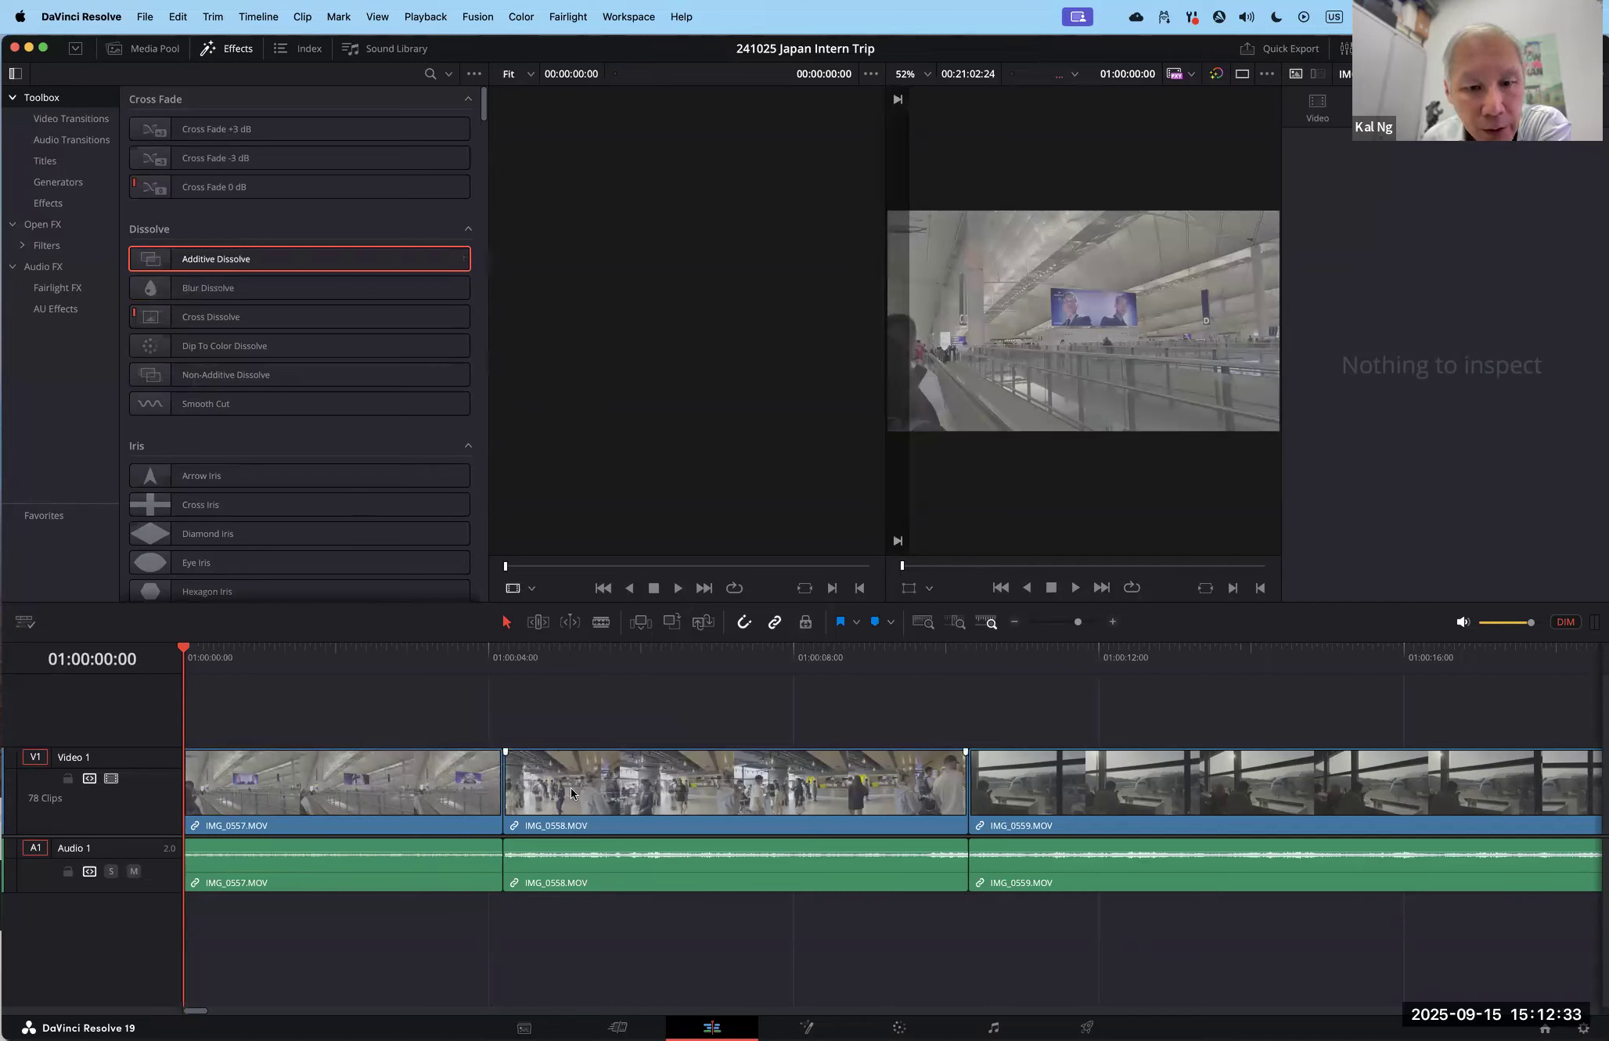
left_click(571, 793)
left_click_drag(227, 260, 535, 805)
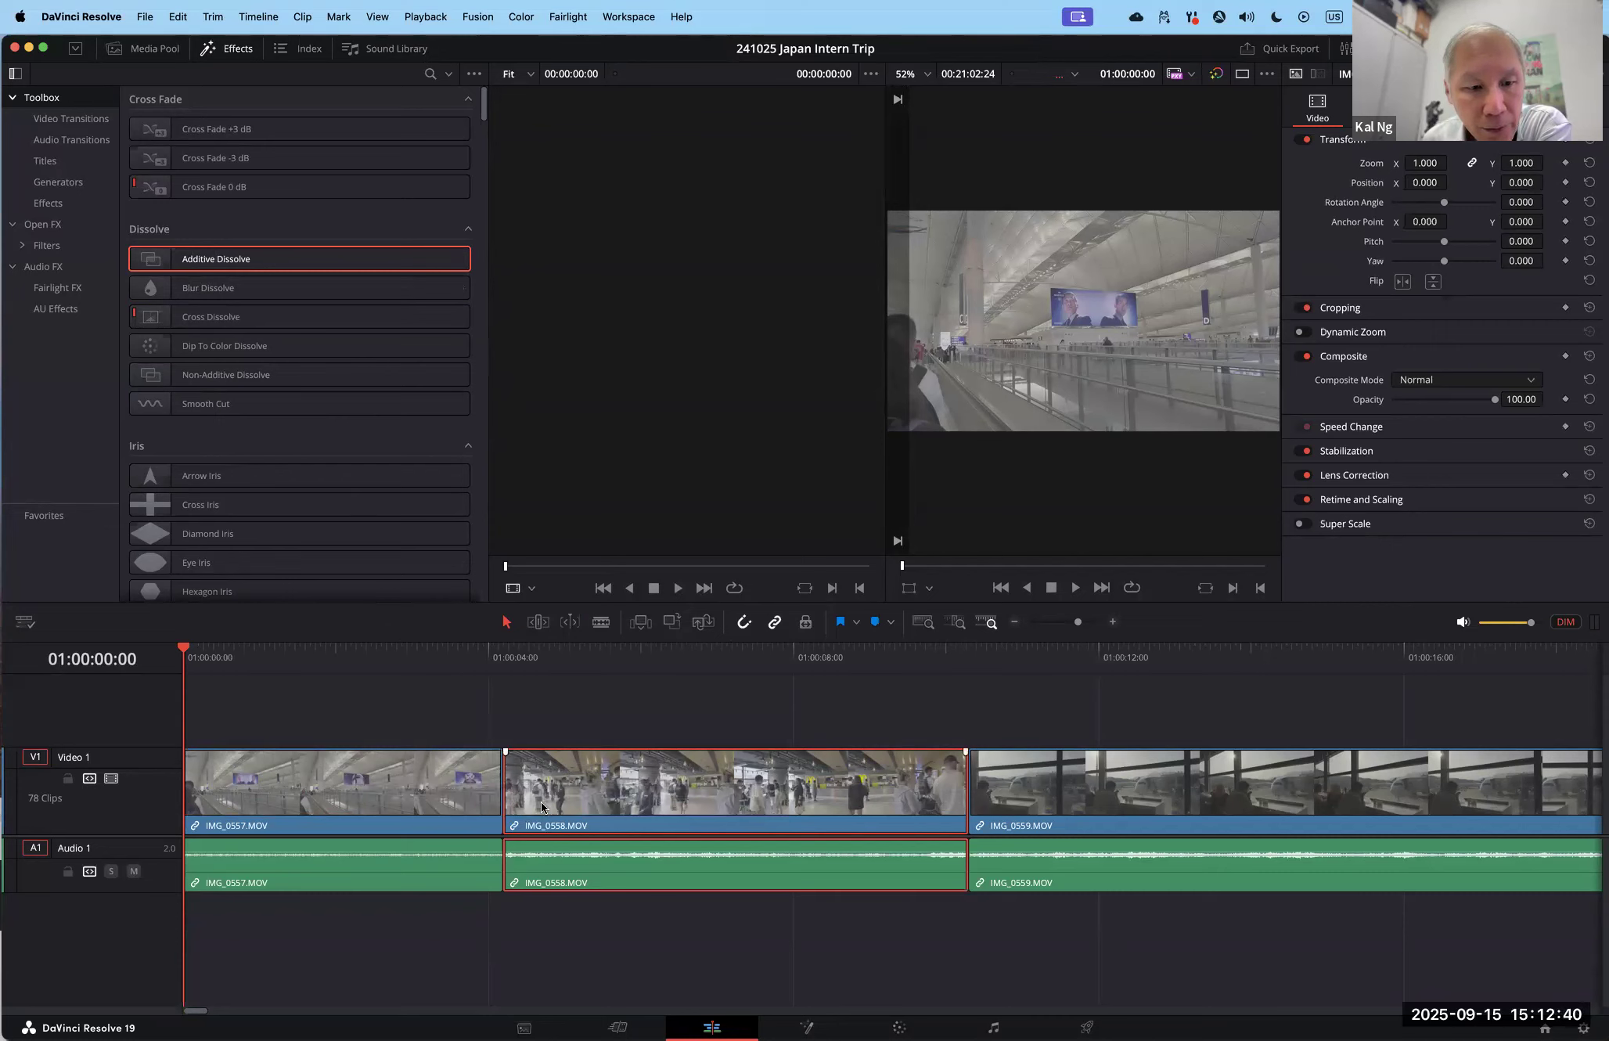
Step: Try to apply an Additive Dissolve to IMG_0557.MOV and at its cut with IMG_0558.MOV
left_click_drag(201, 262, 275, 782)
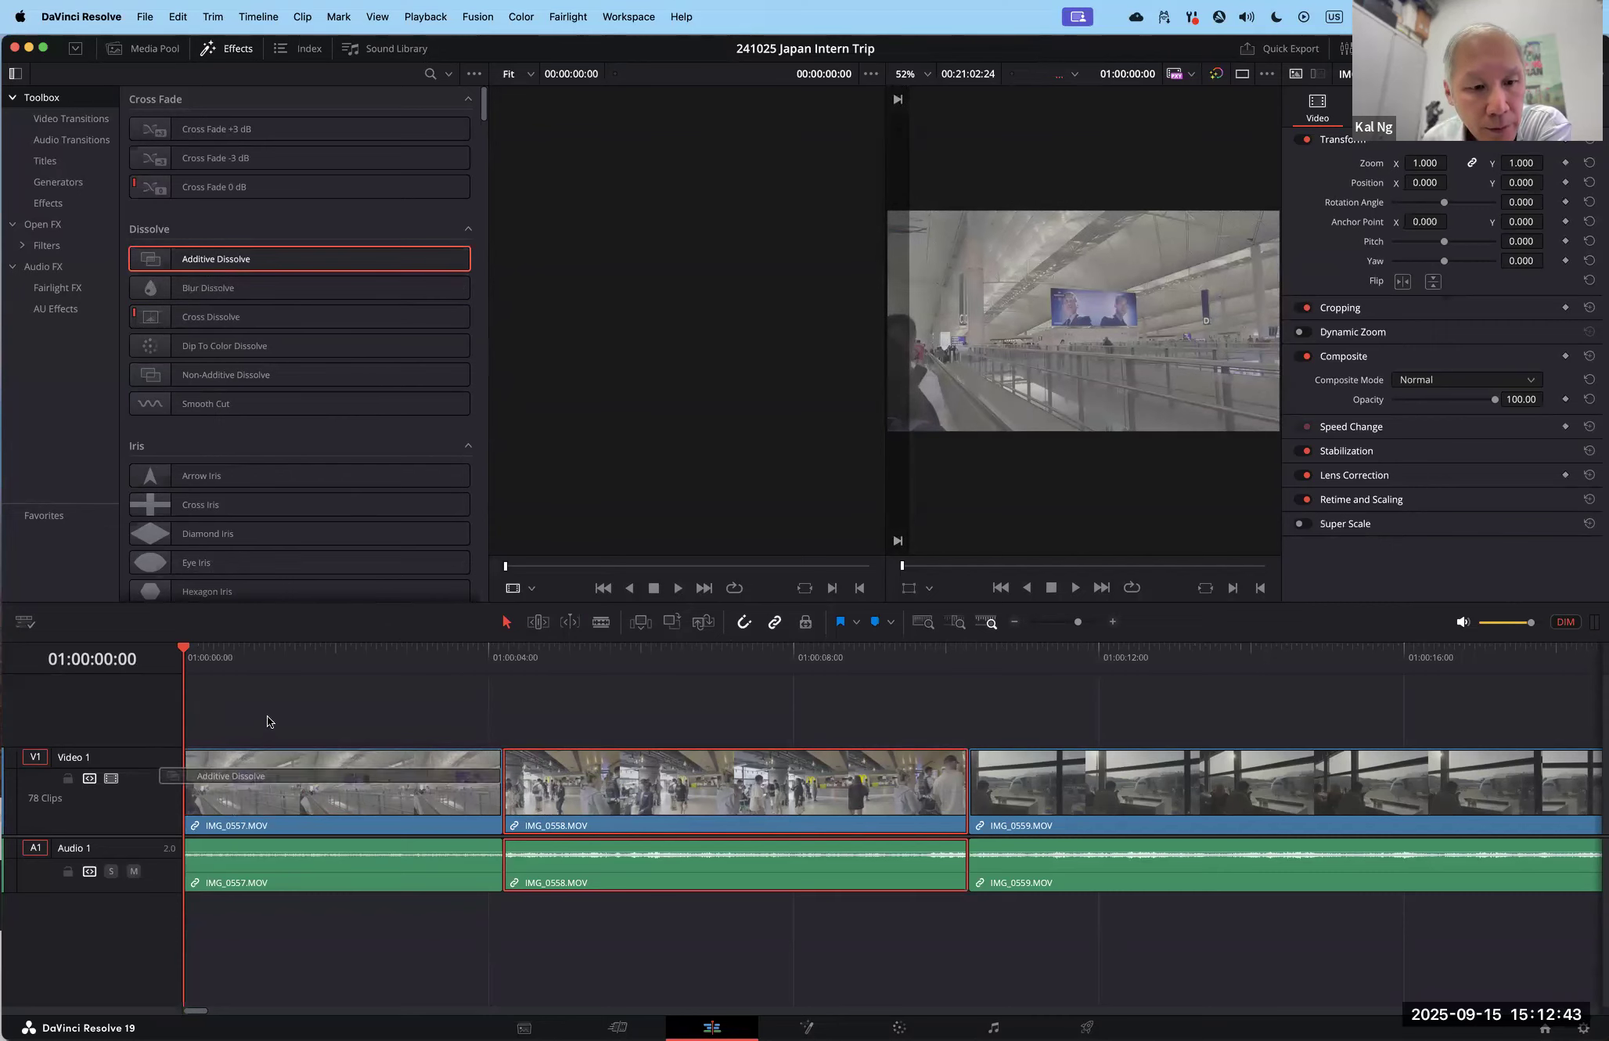
left_click(275, 782)
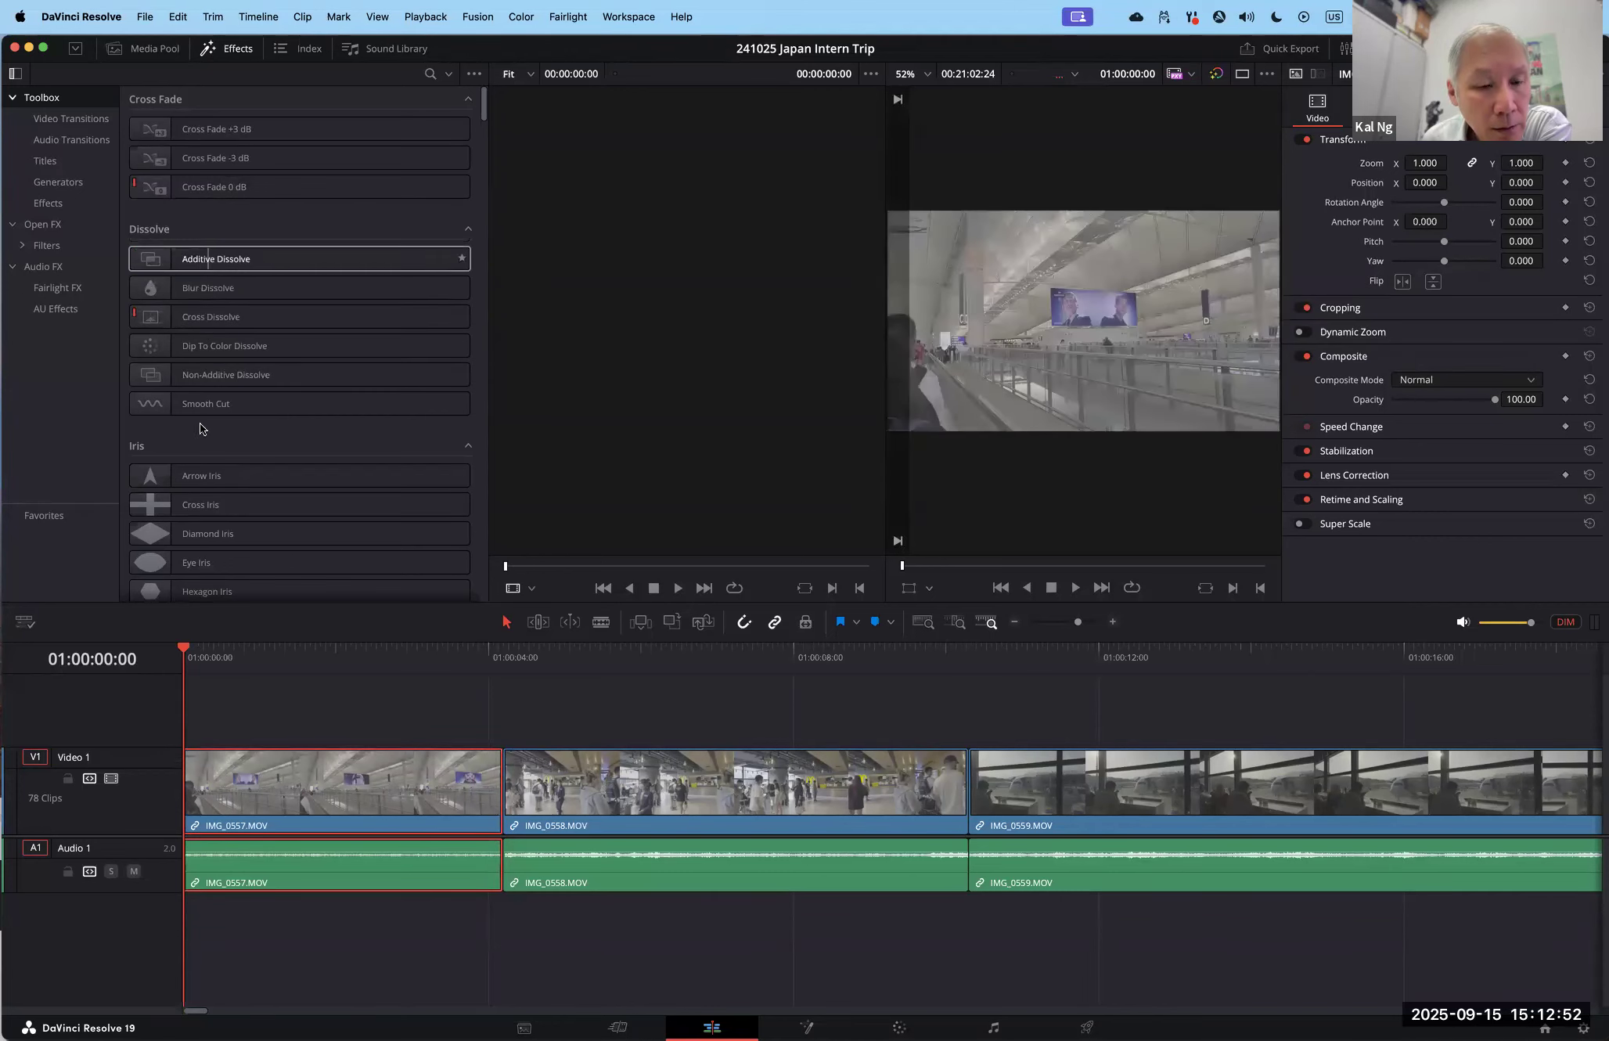
left_click_drag(234, 258, 330, 802)
left_click_drag(523, 791, 513, 724)
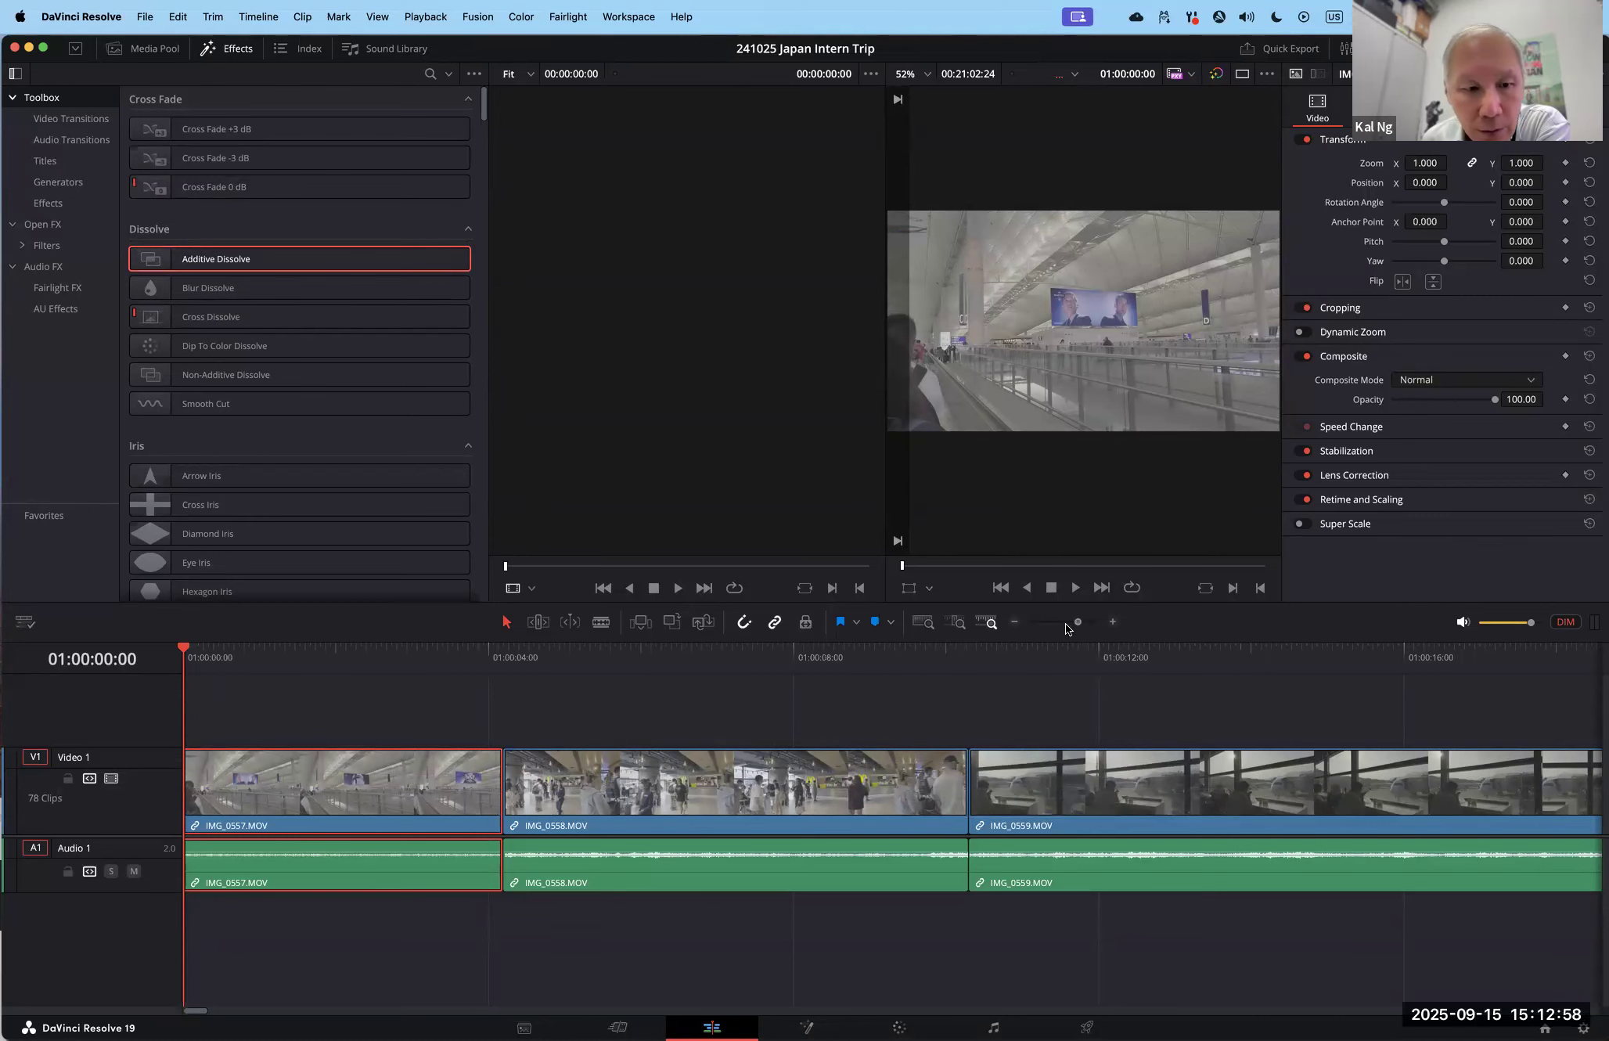
left_click_drag(1066, 624, 1084, 623)
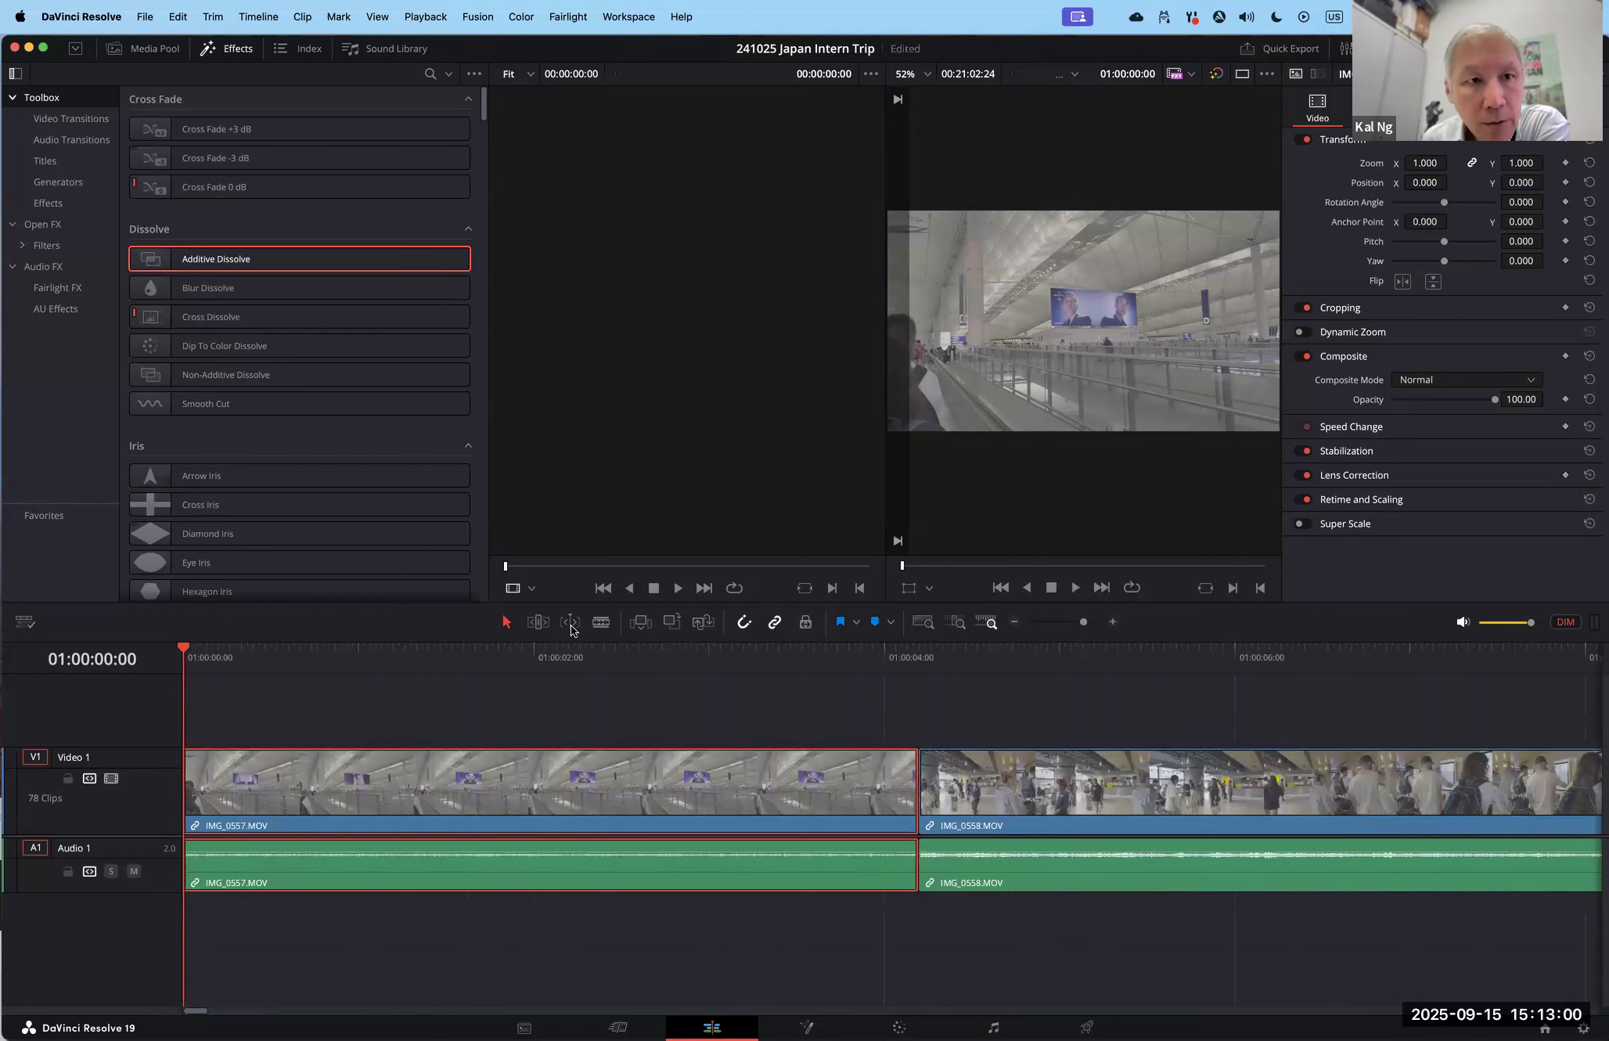
Step: Try to apply the Additive Dissolve and Cross Dissolve transitions to the start of the IMG_0557.MOV clip
left_click(233, 227)
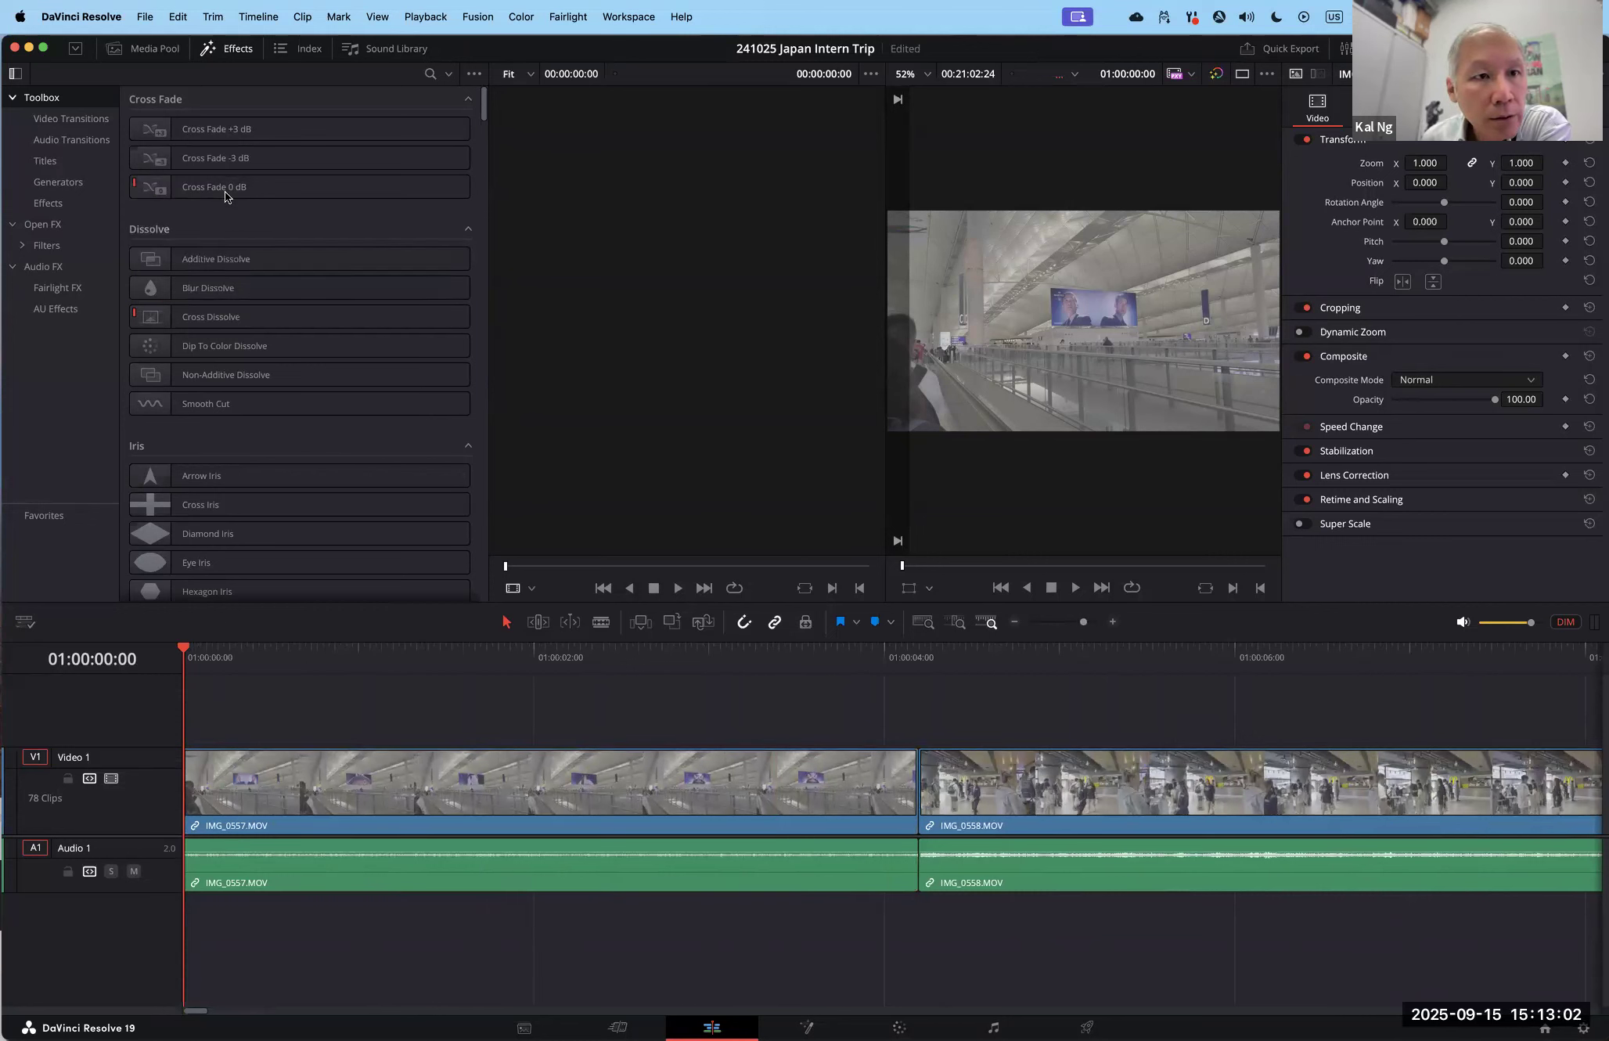
left_click_drag(223, 260, 307, 814)
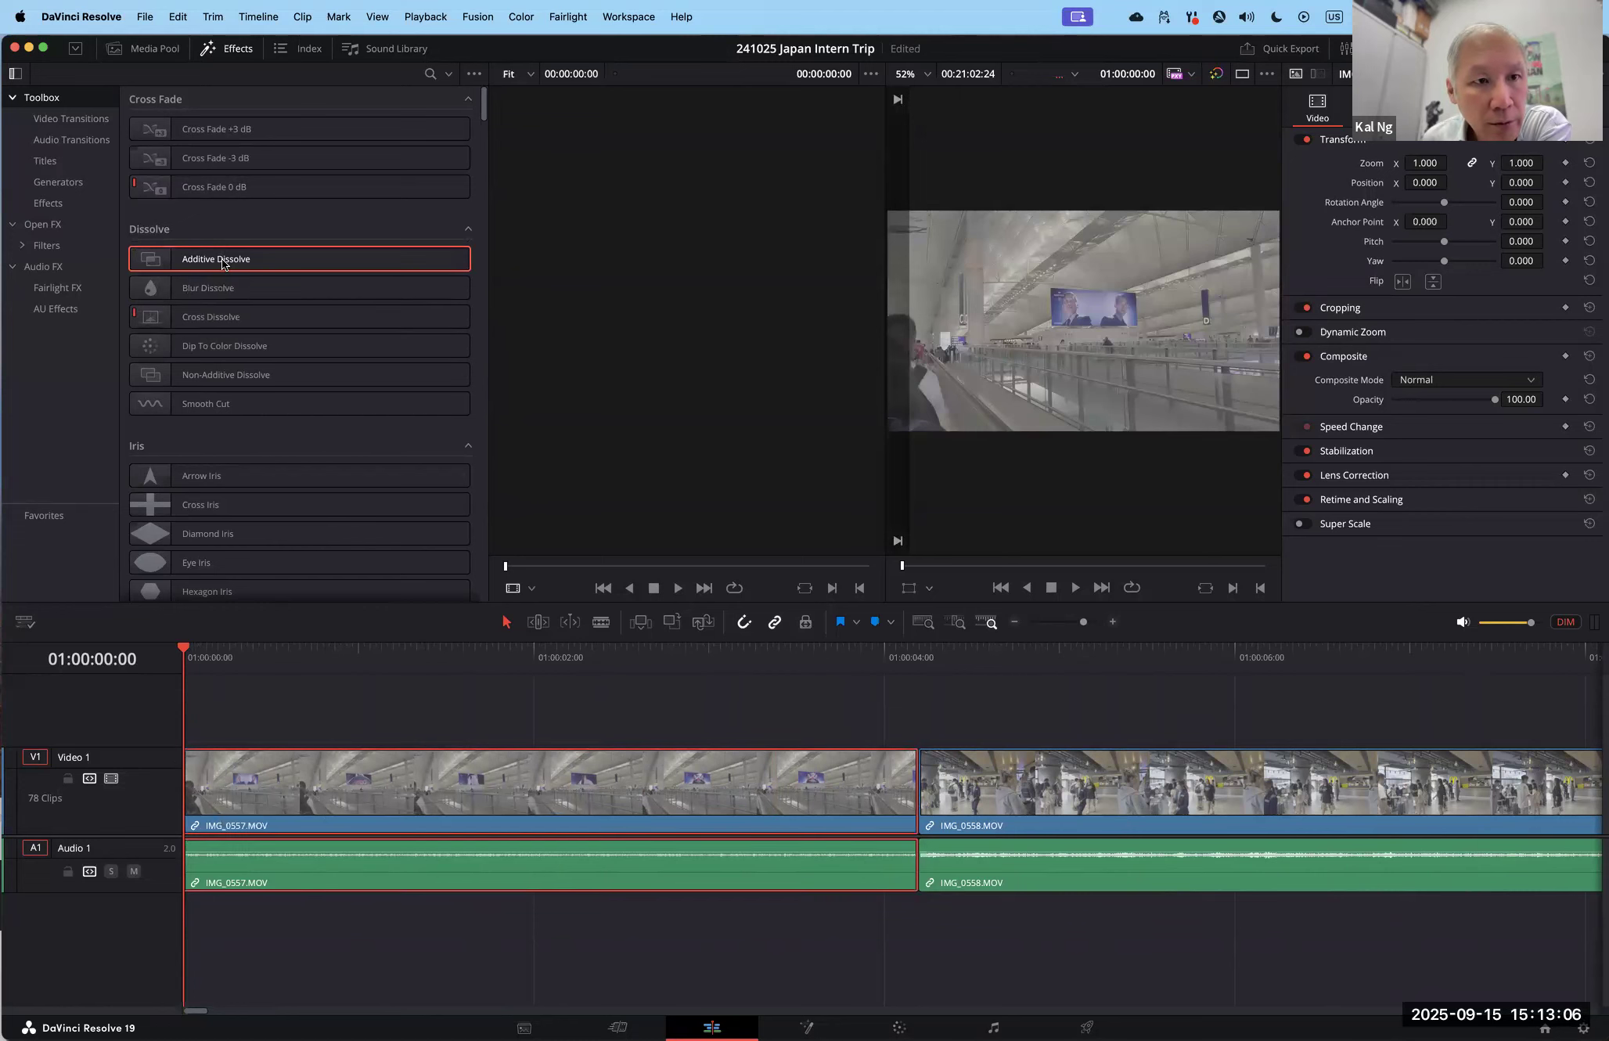
left_click_drag(220, 317, 278, 786)
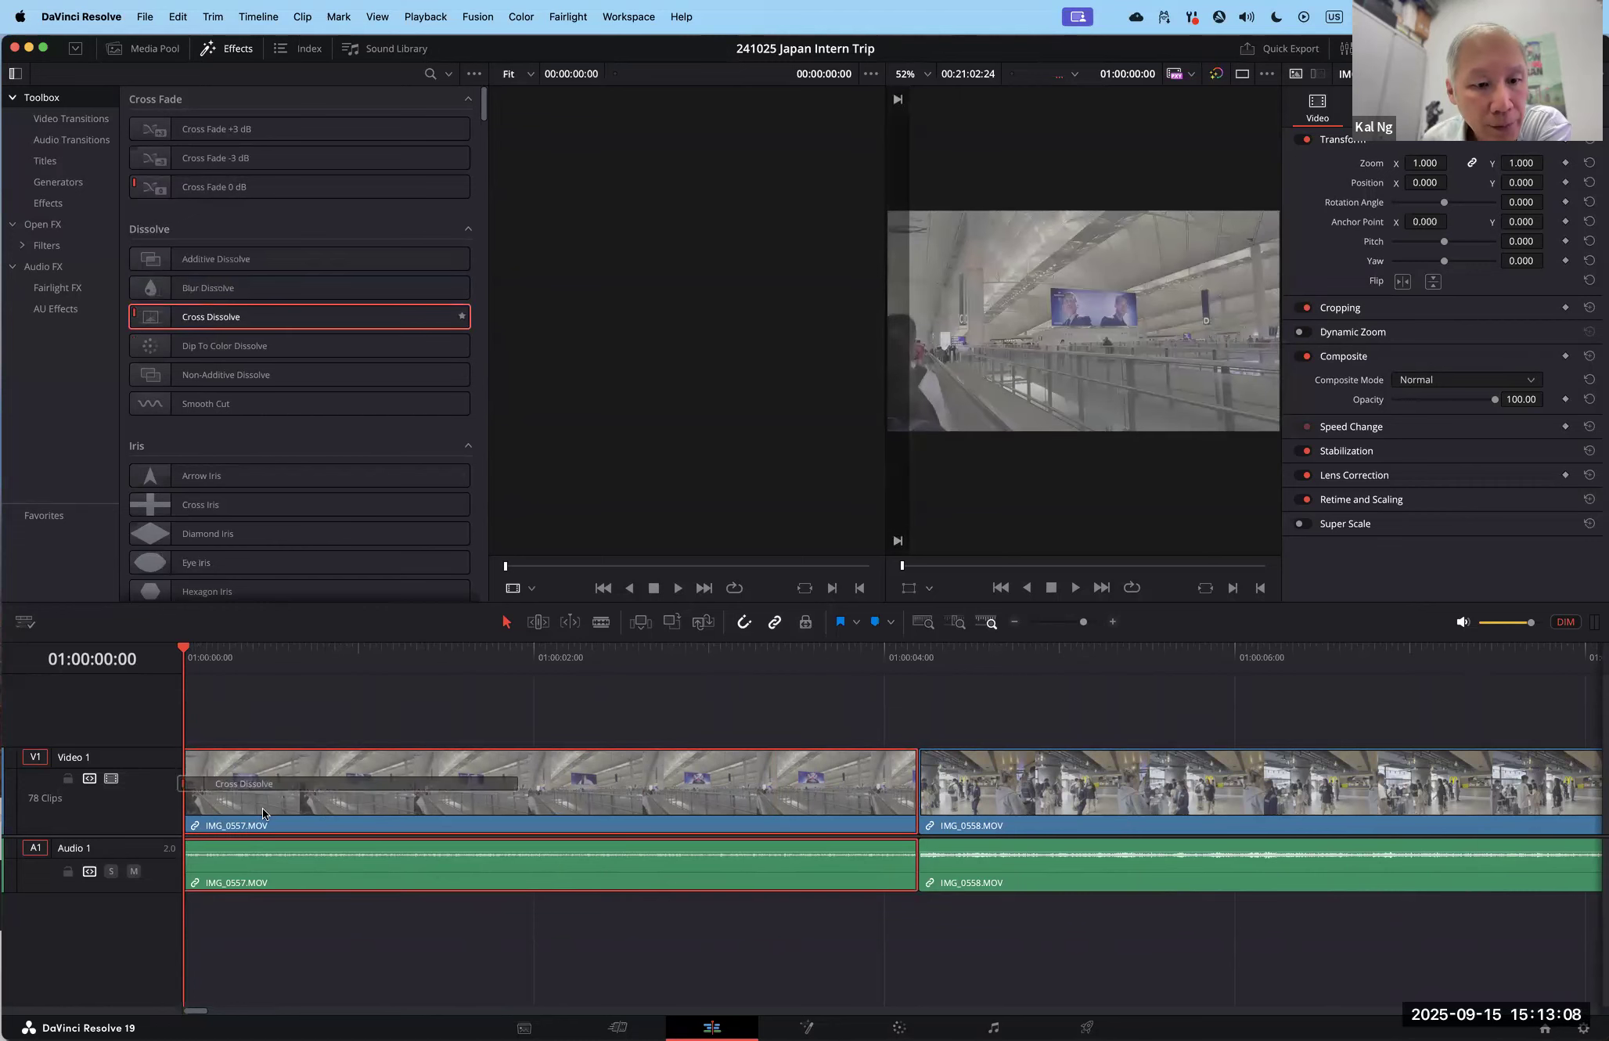
left_click(279, 712)
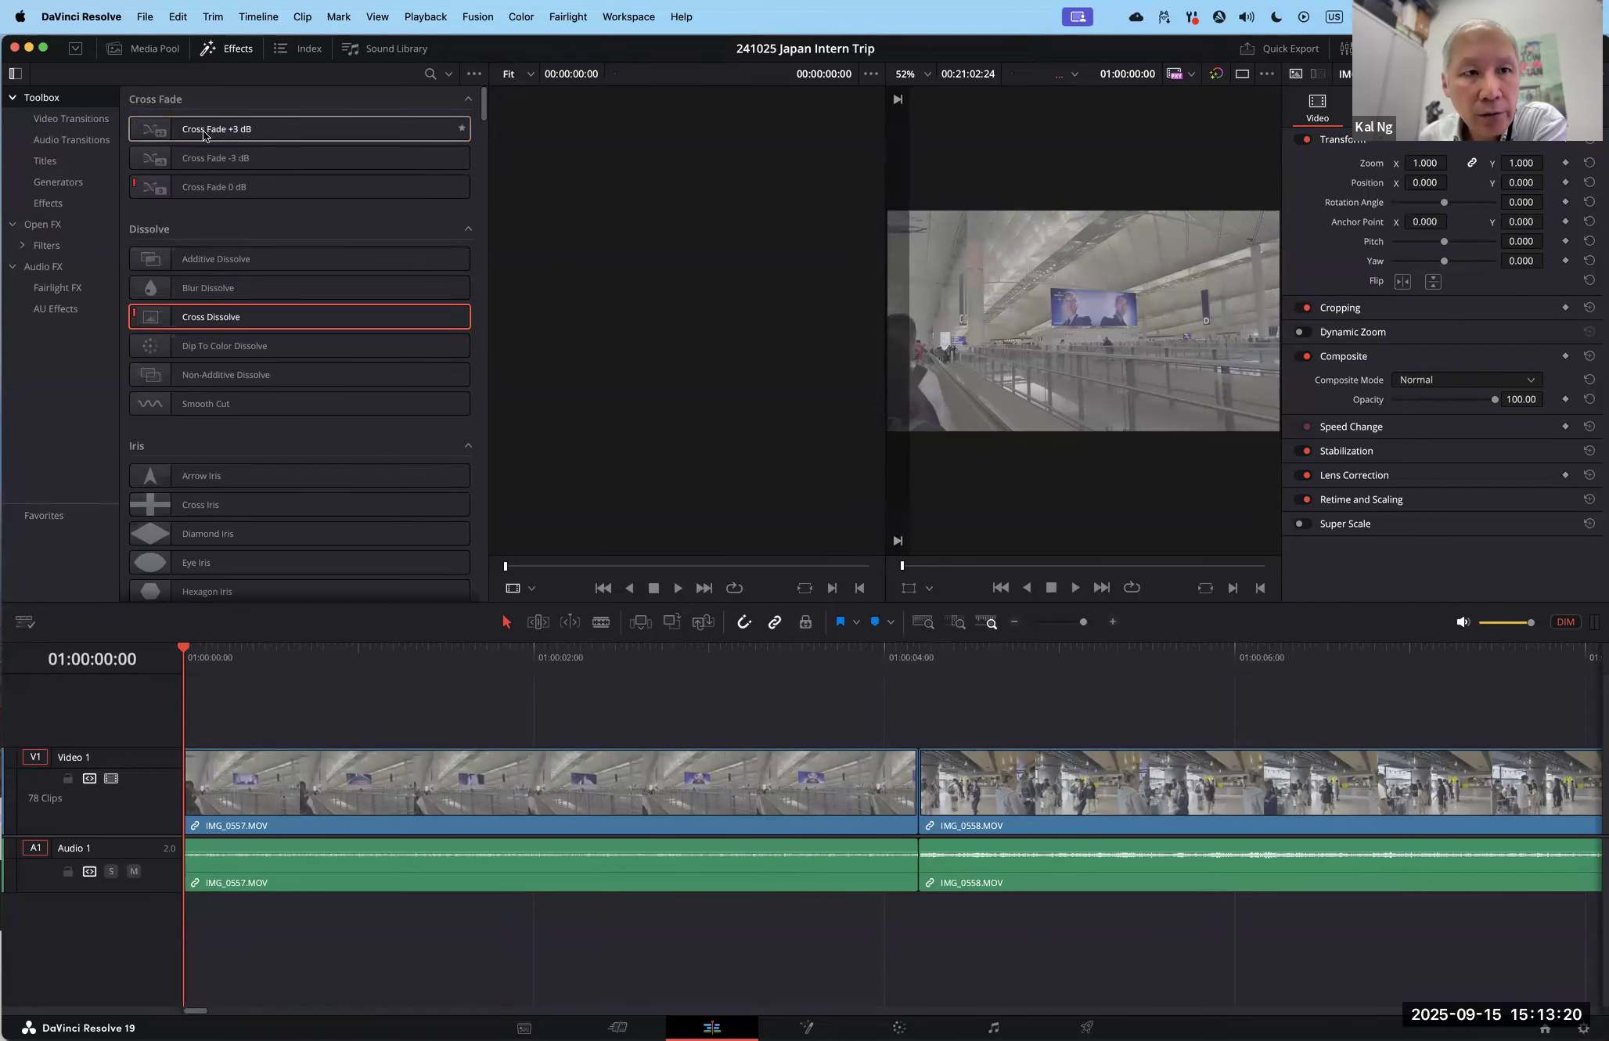
Step: Try to apply the Cross Fade +3 dB transition at the cut between IMG_0557.MOV and IMG_0558.MOV
left_click_drag(359, 276, 925, 807)
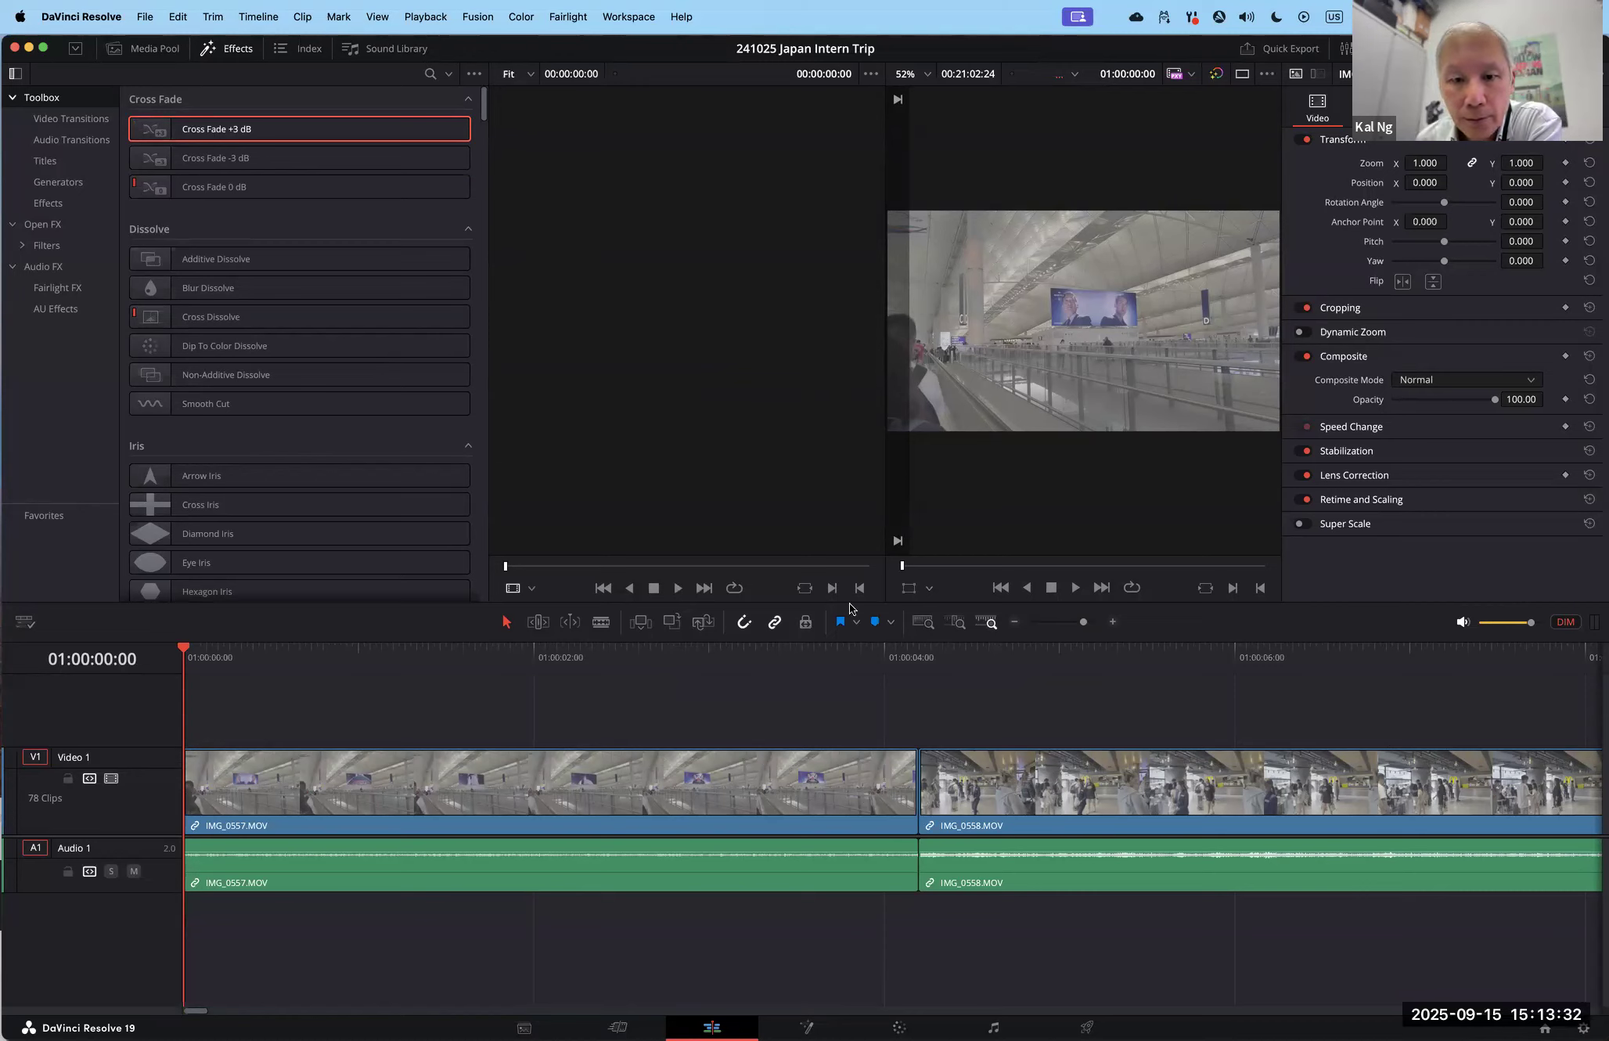
left_click(917, 767)
left_click_drag(978, 639, 1028, 506)
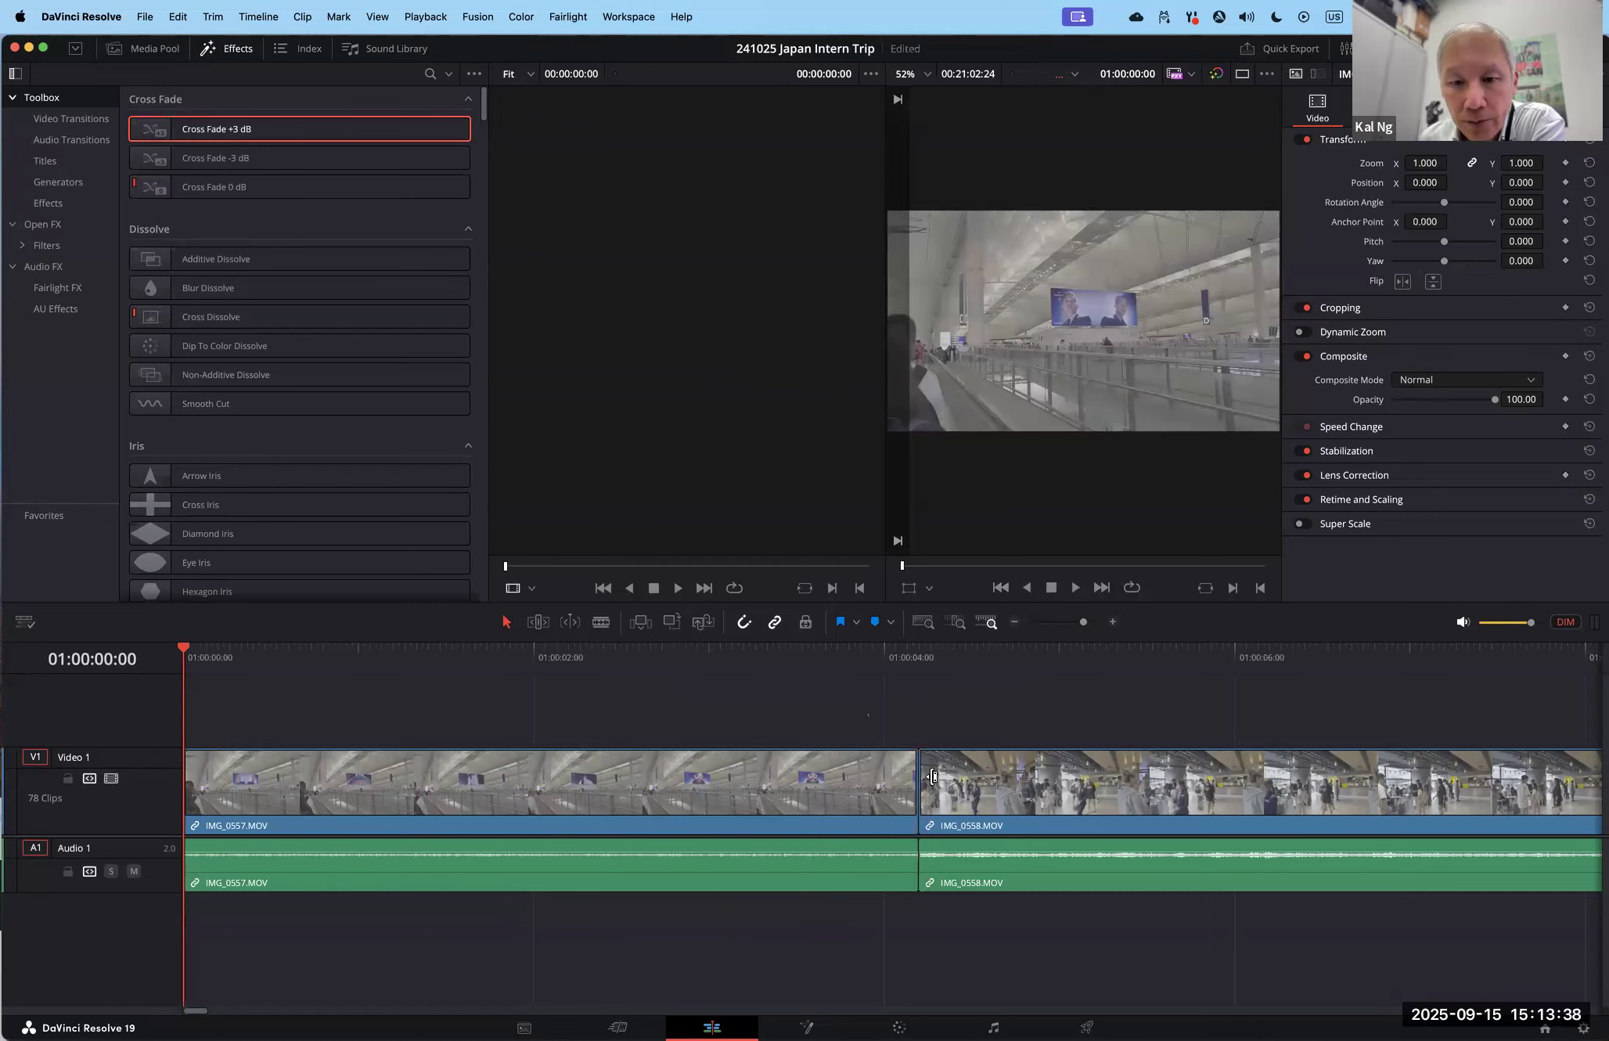
left_click_drag(311, 129, 931, 826)
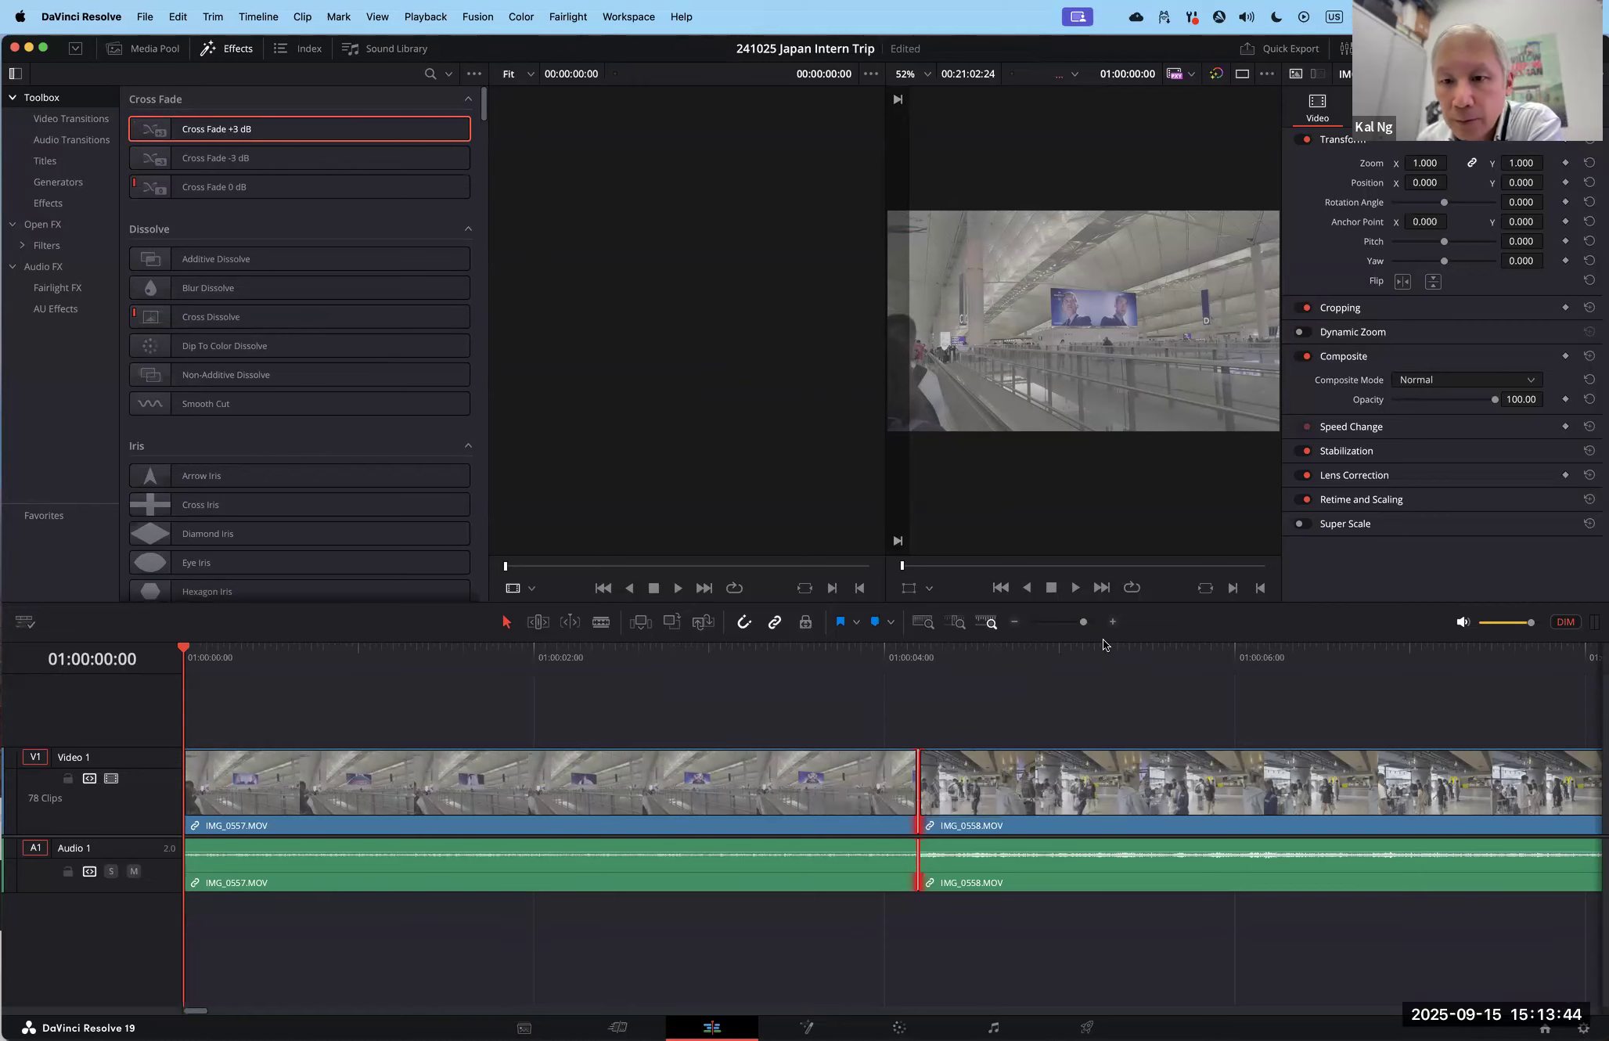
Step: Try to apply Cross Fade +3 dB between the IMG_0594 clip and the clip that follows it
mouse_move(1078, 618)
left_mouse_down()
mouse_move(1033, 620)
mouse_move(1056, 620)
left_mouse_up()
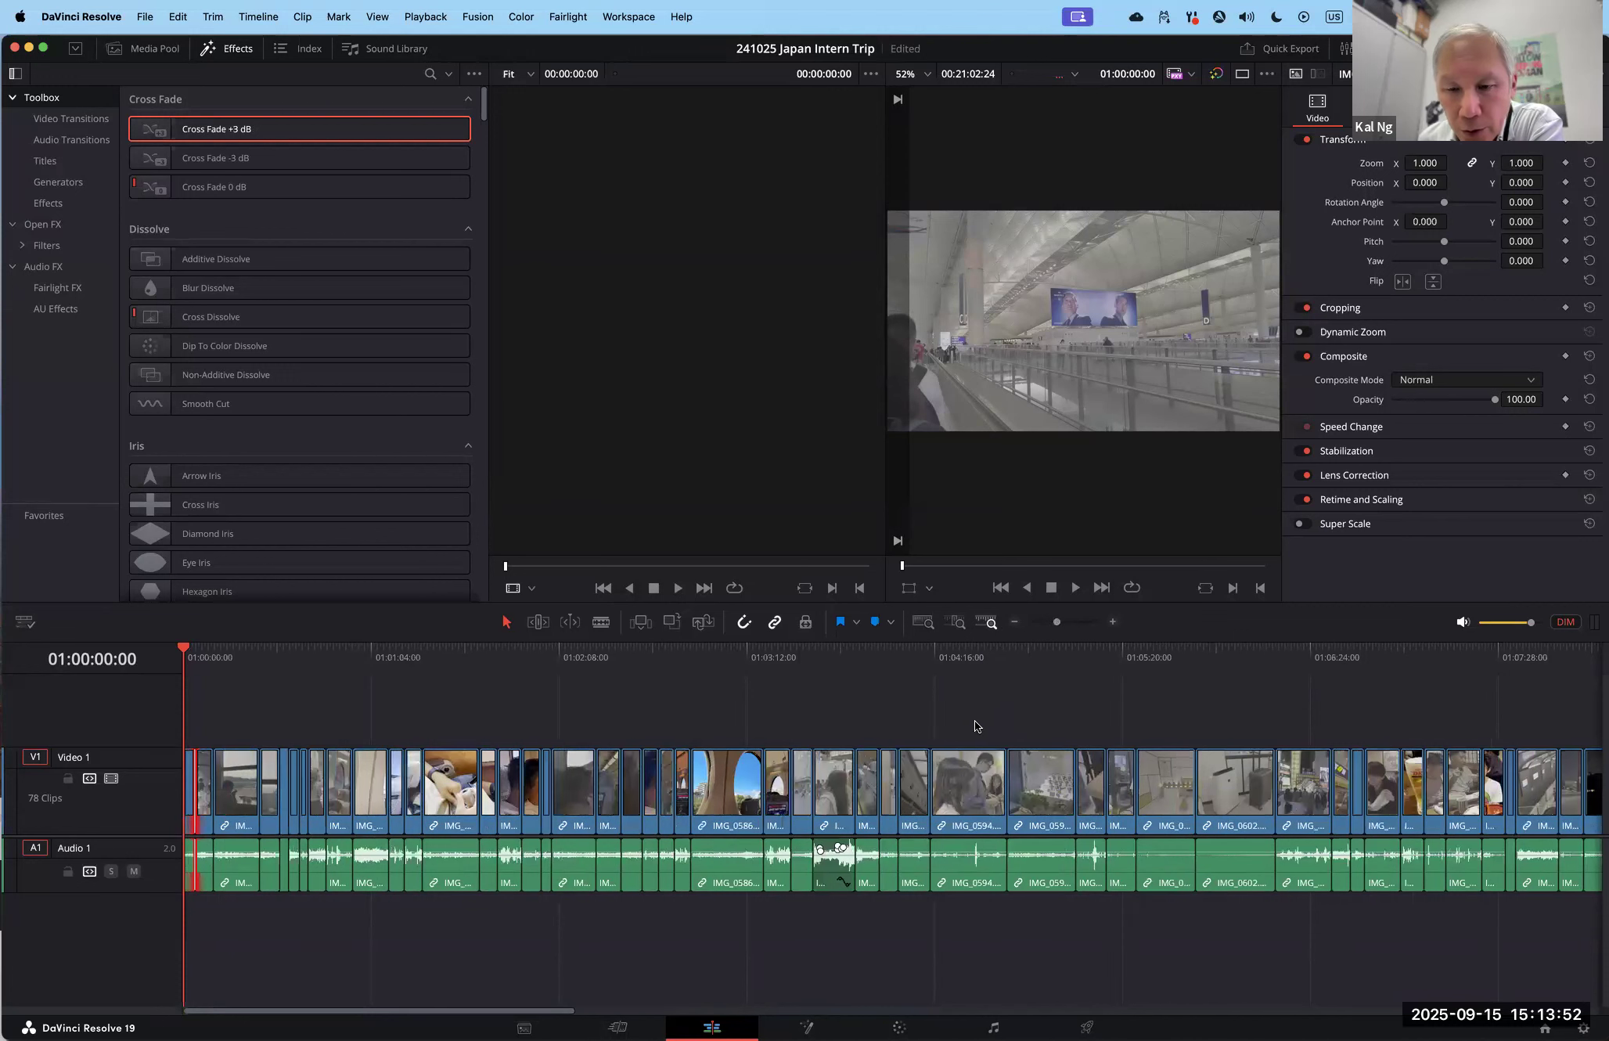
left_click_drag(1030, 832, 951, 714)
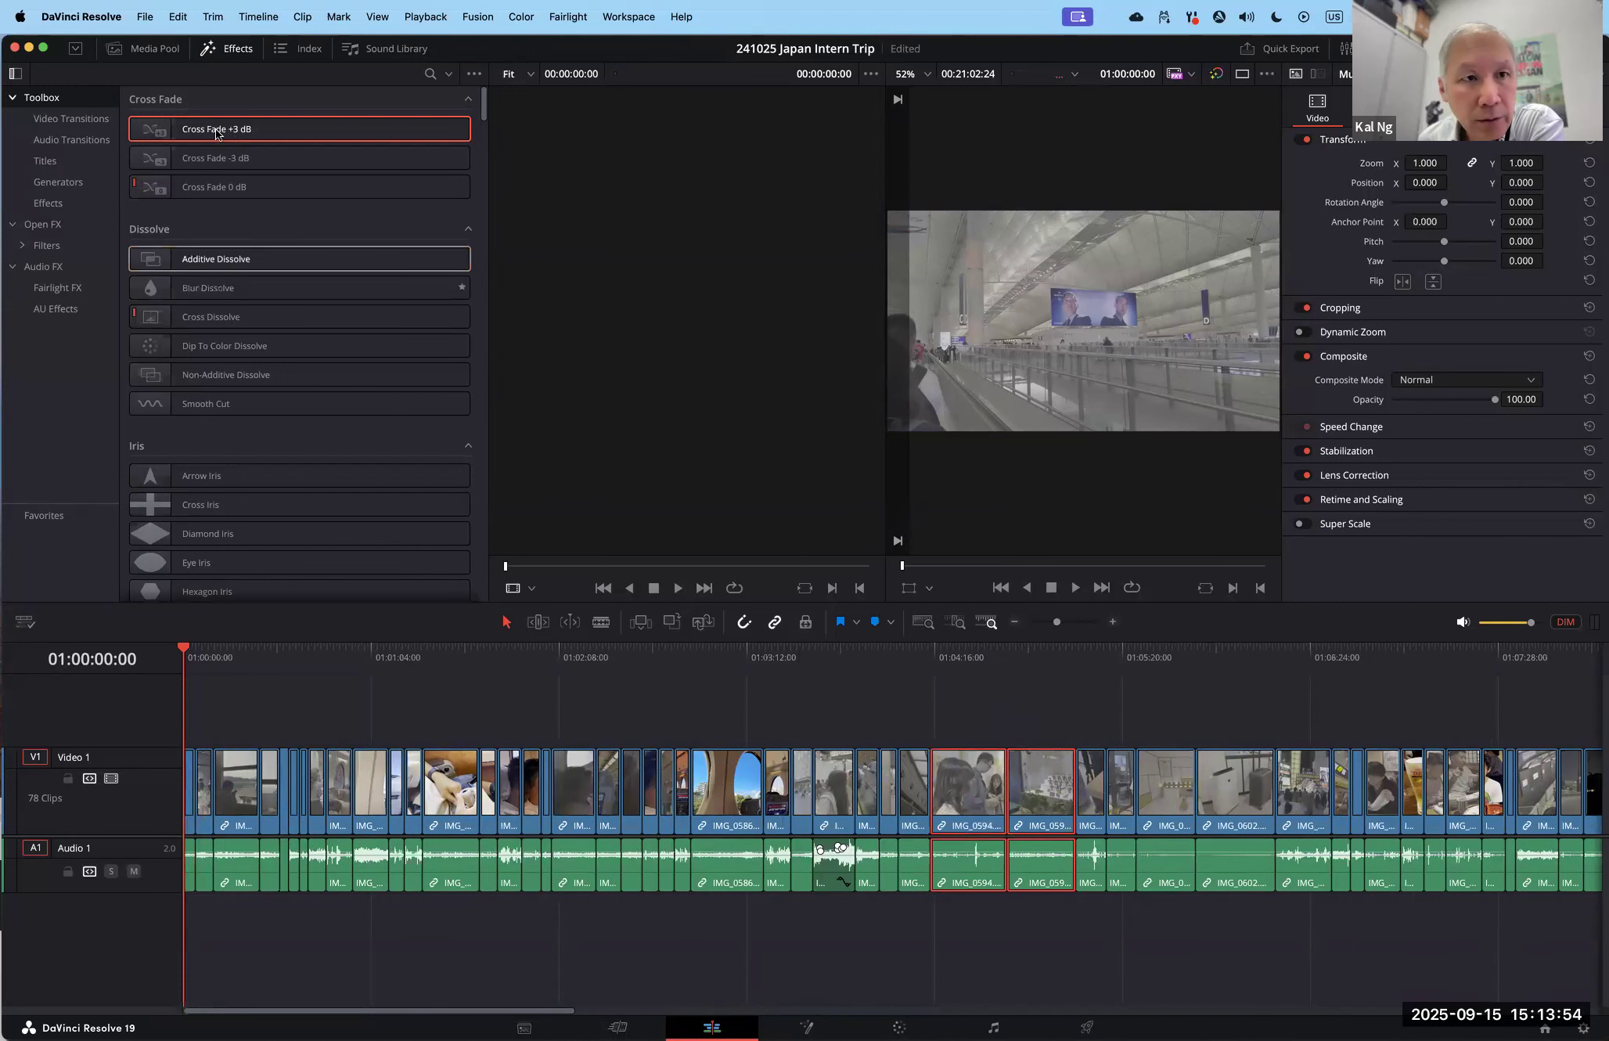
left_click_drag(235, 129, 1005, 790)
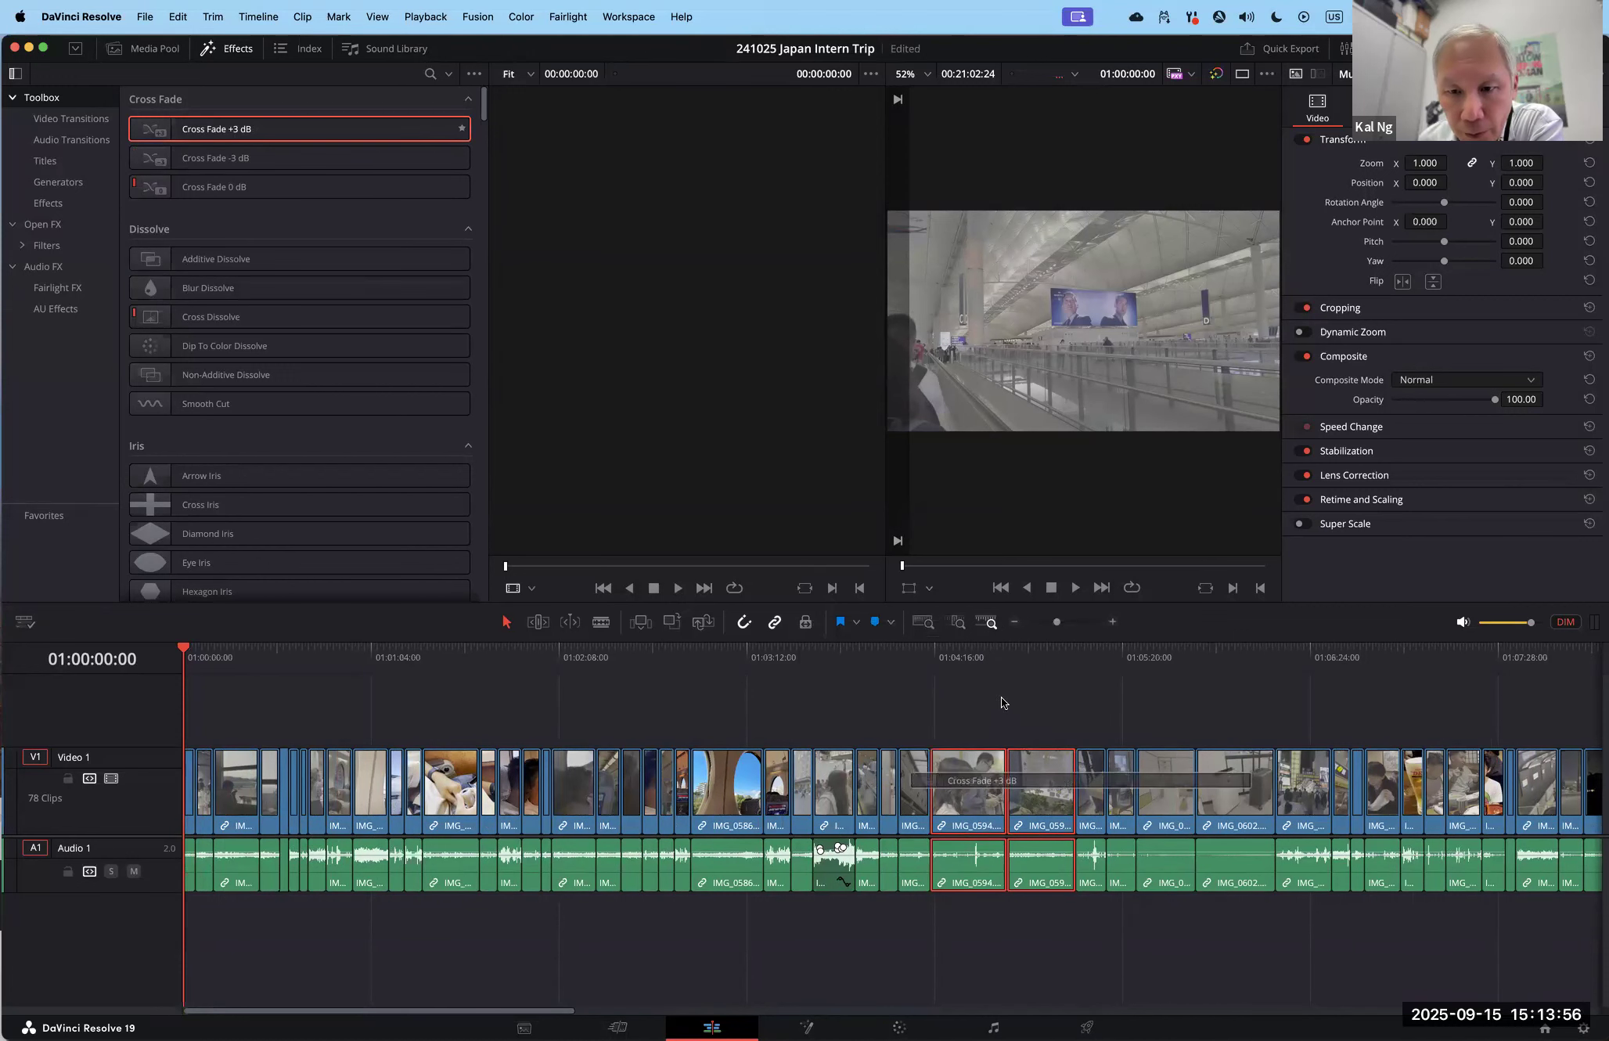
left_click(996, 711)
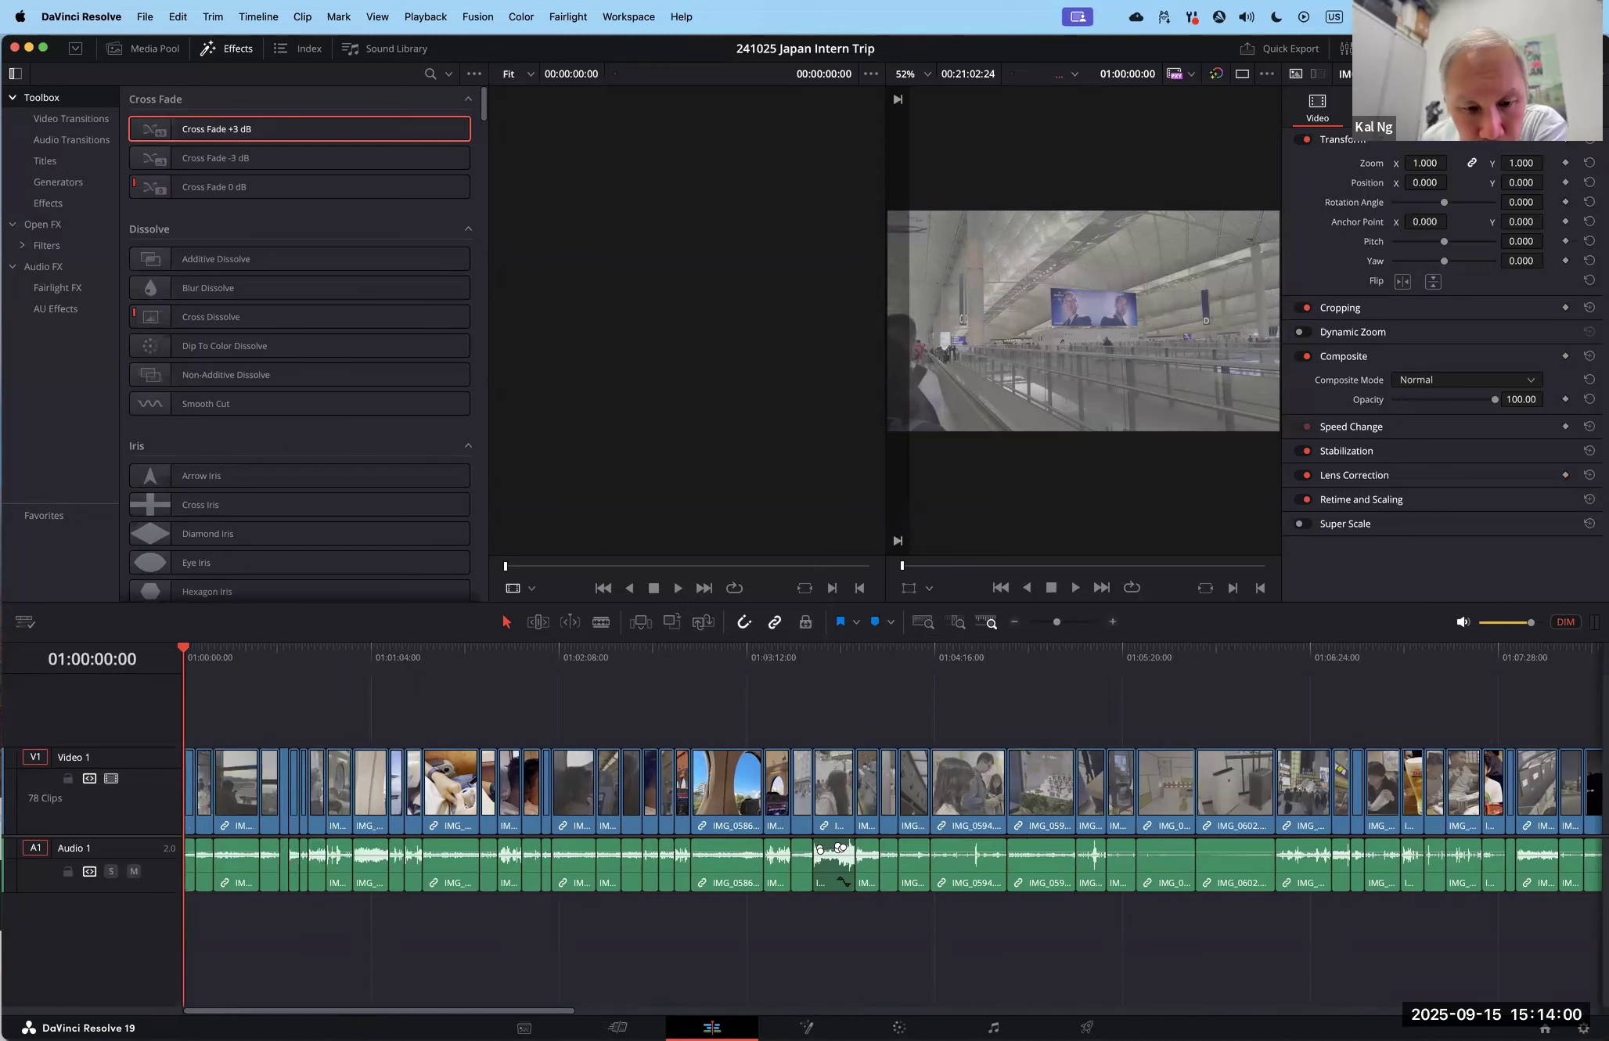
Step: Try to apply Cross Dissolve at the cut between IMG_0557.MOV and IMG_0558.MOV
left_click(524, 1027)
left_click(713, 1027)
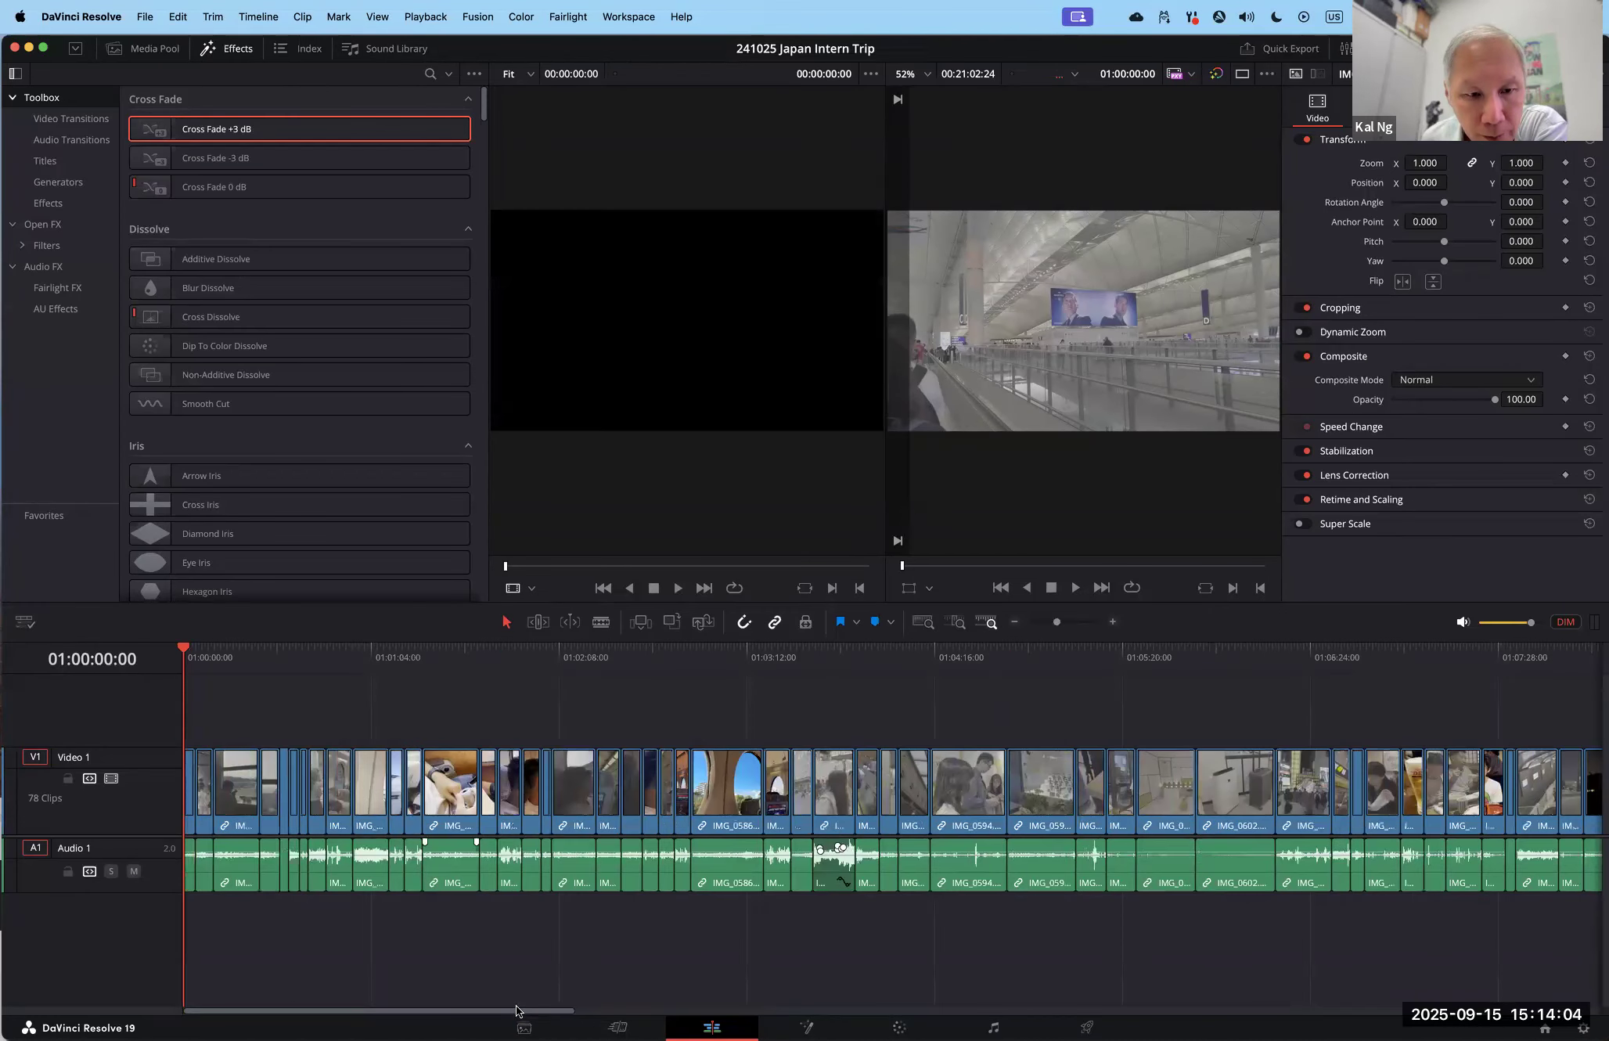
left_click_drag(1057, 623, 1078, 622)
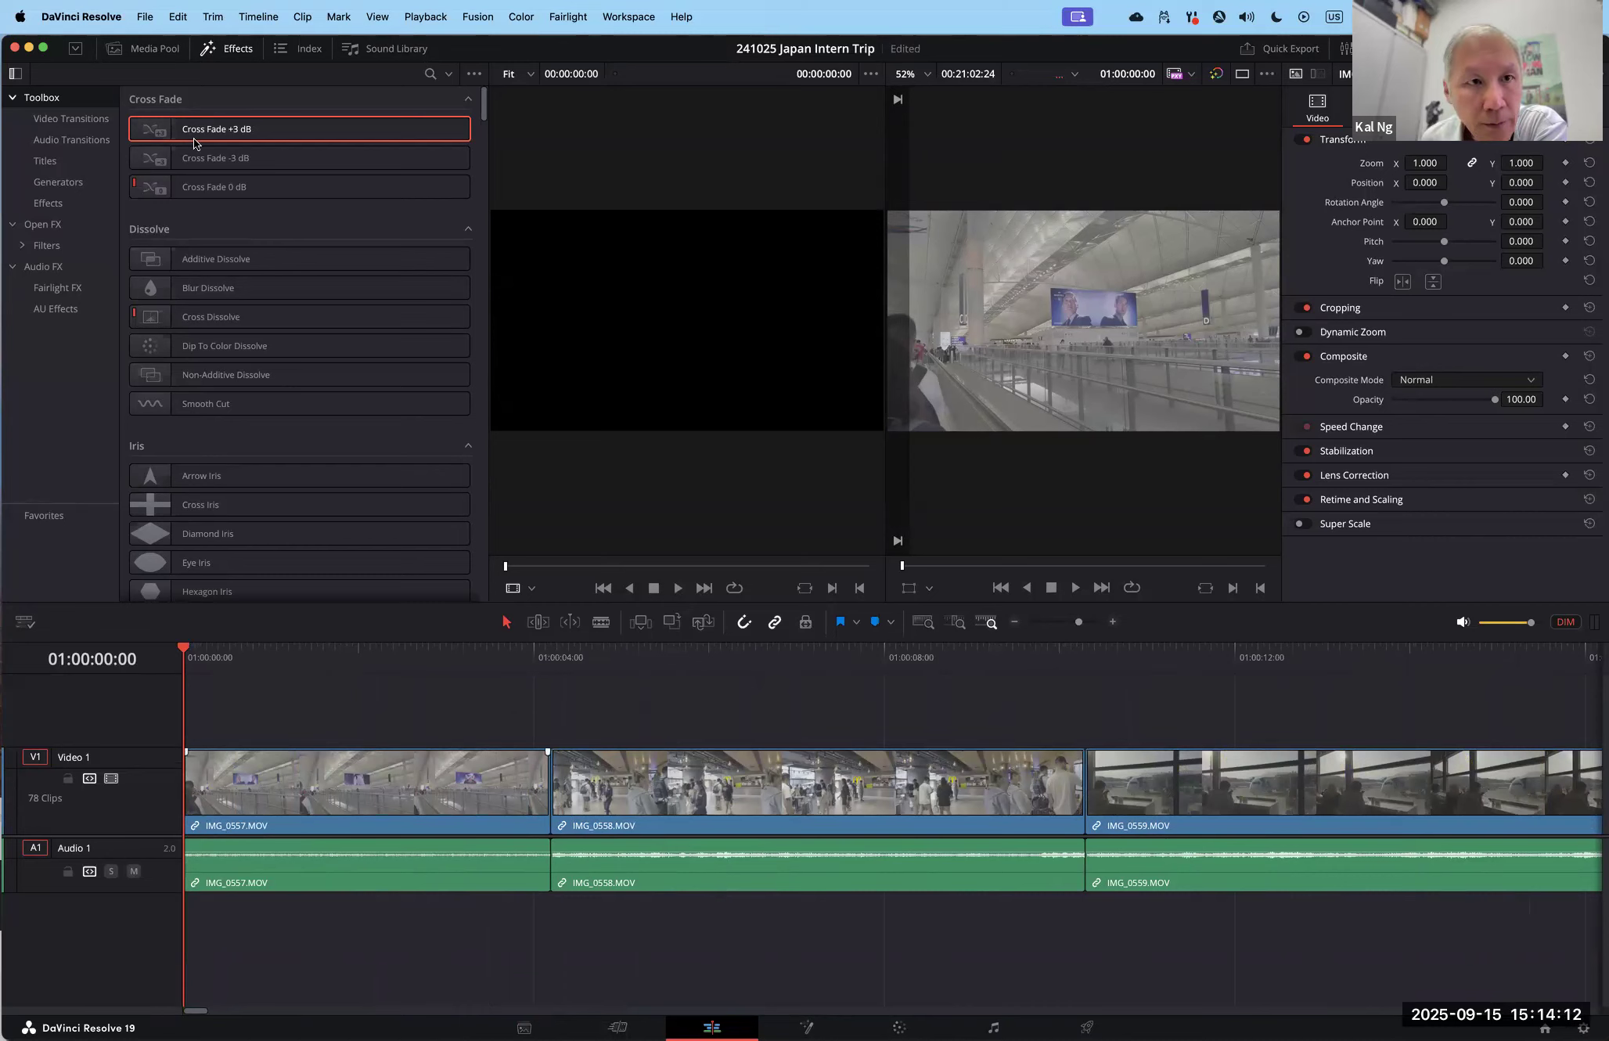
left_click_drag(224, 317, 548, 783)
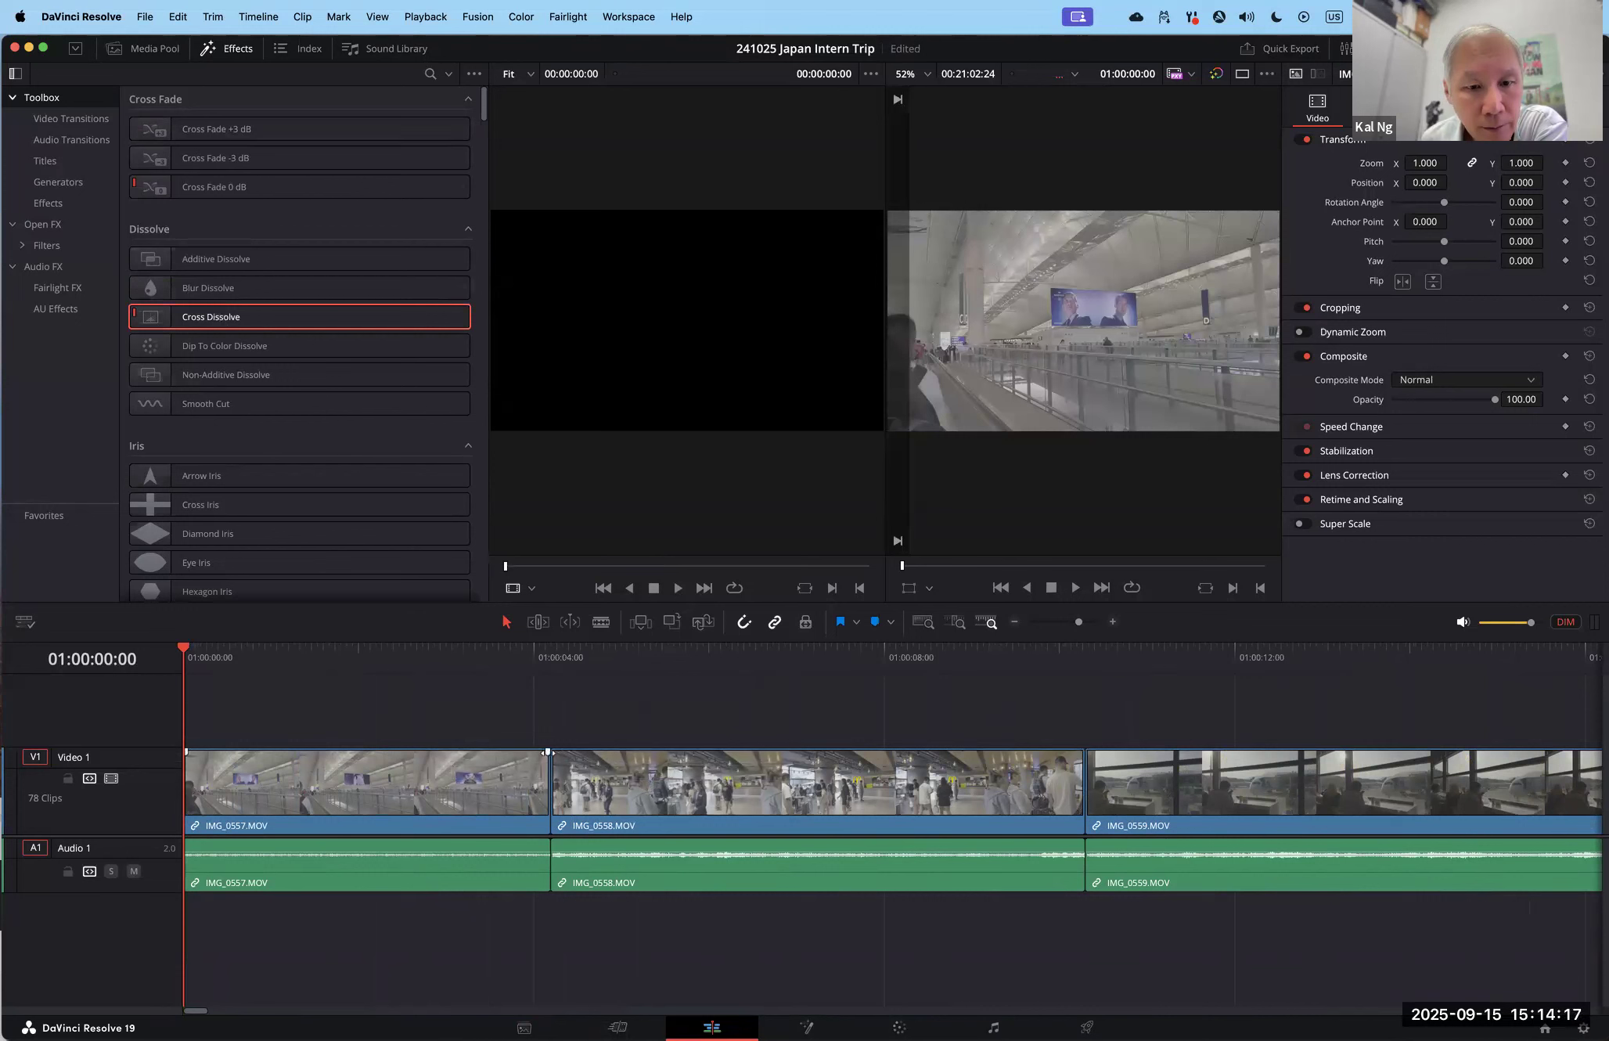
Step: Trim the end of IMG_0557.MOV and the start of IMG_0558.MOV by about a second each, and close the gap by moving IMG_0557.MOV
left_click(548, 761)
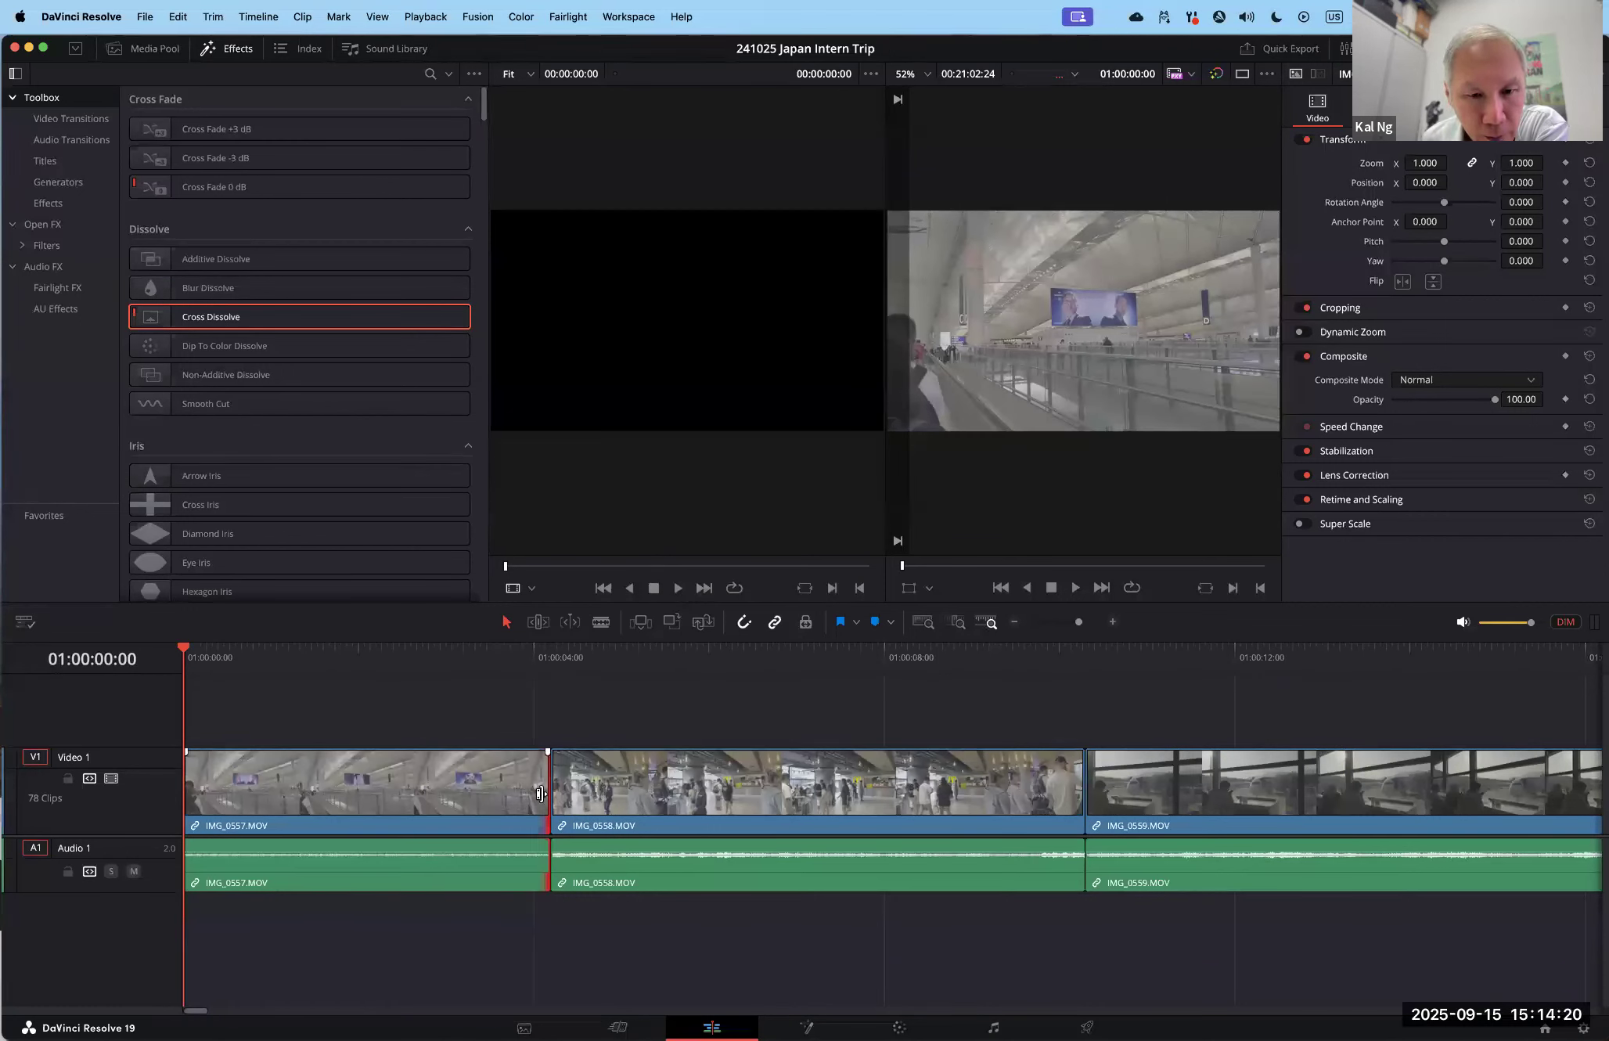
left_click_drag(541, 793, 455, 794)
left_click_drag(553, 786, 647, 789)
left_click_drag(455, 789, 662, 805)
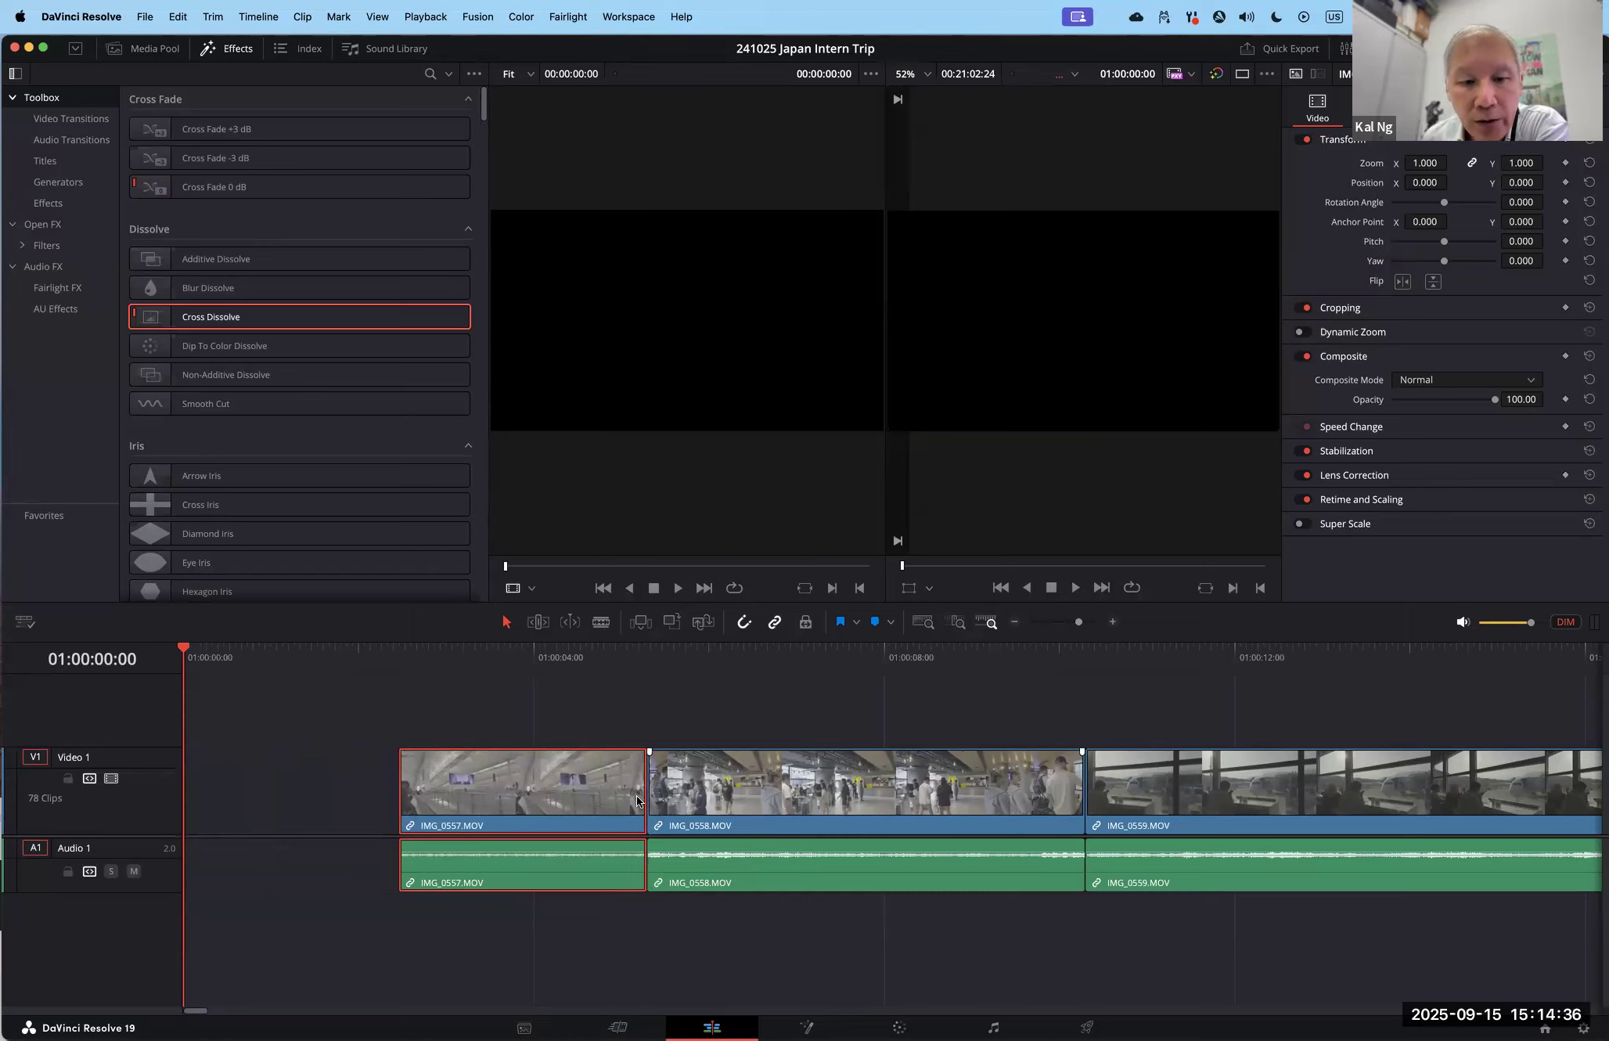
Step: Add a Cross Dissolve between IMG_0557.MOV and IMG_0558.MOV, and an Additive Dissolve at the start of IMG_0557.MOV
left_click_drag(220, 319, 640, 793)
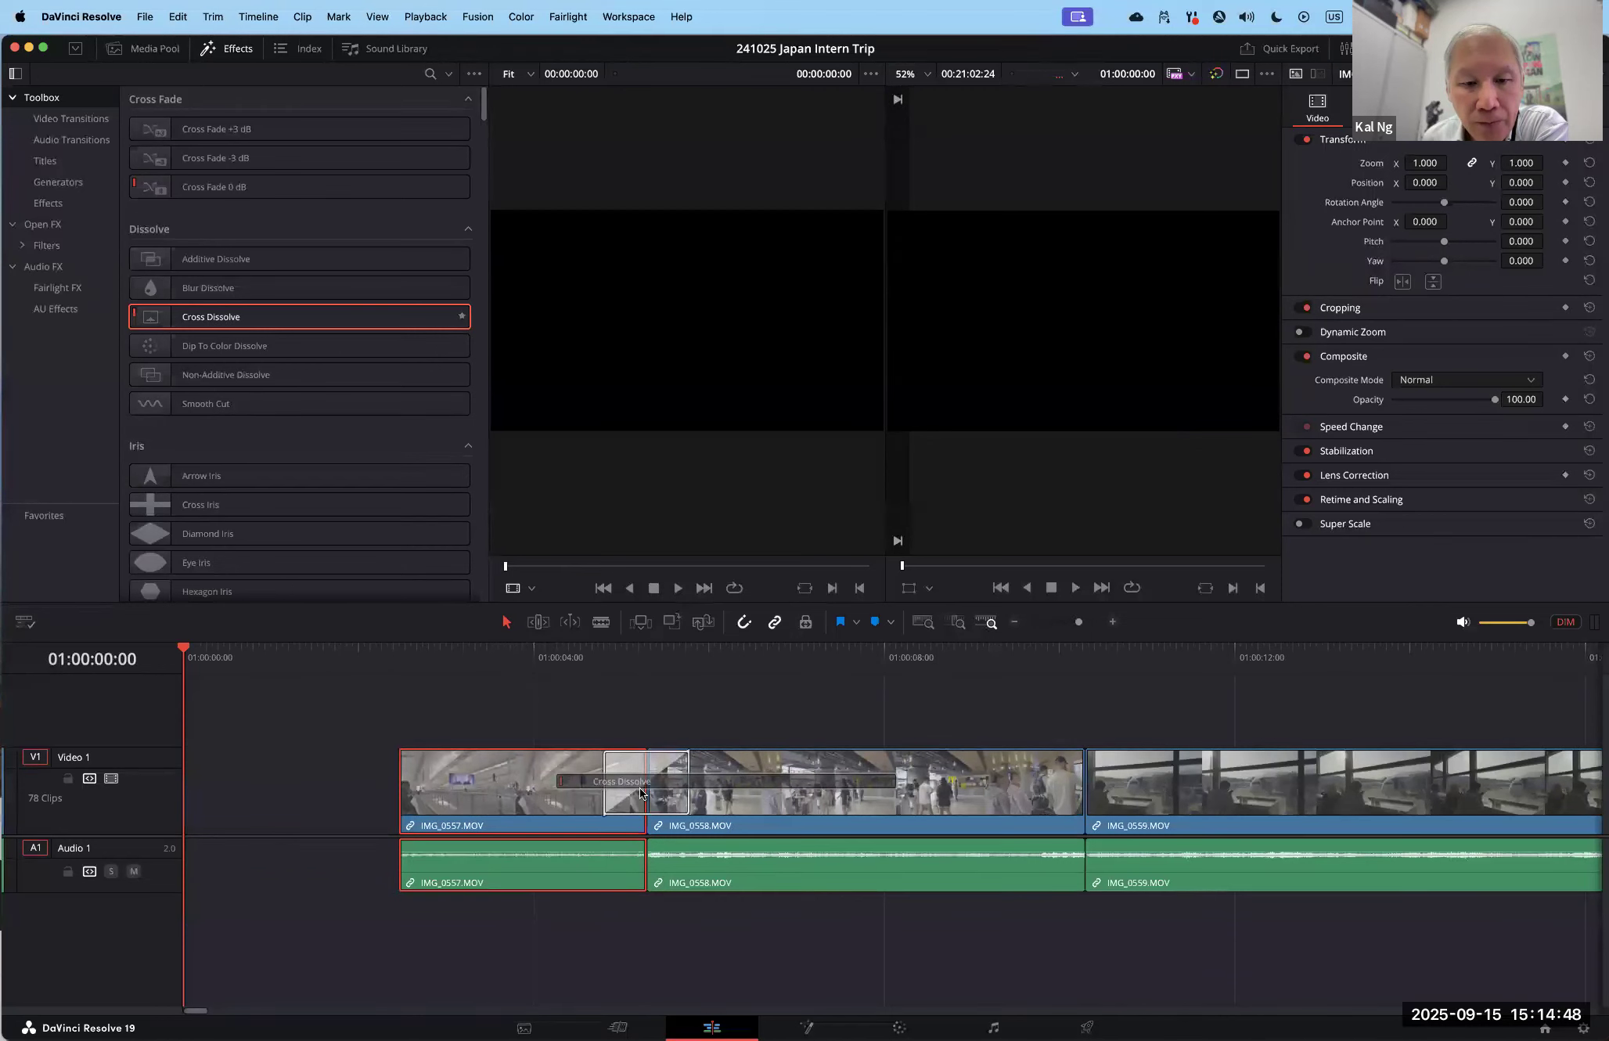
left_click_drag(640, 792, 640, 793)
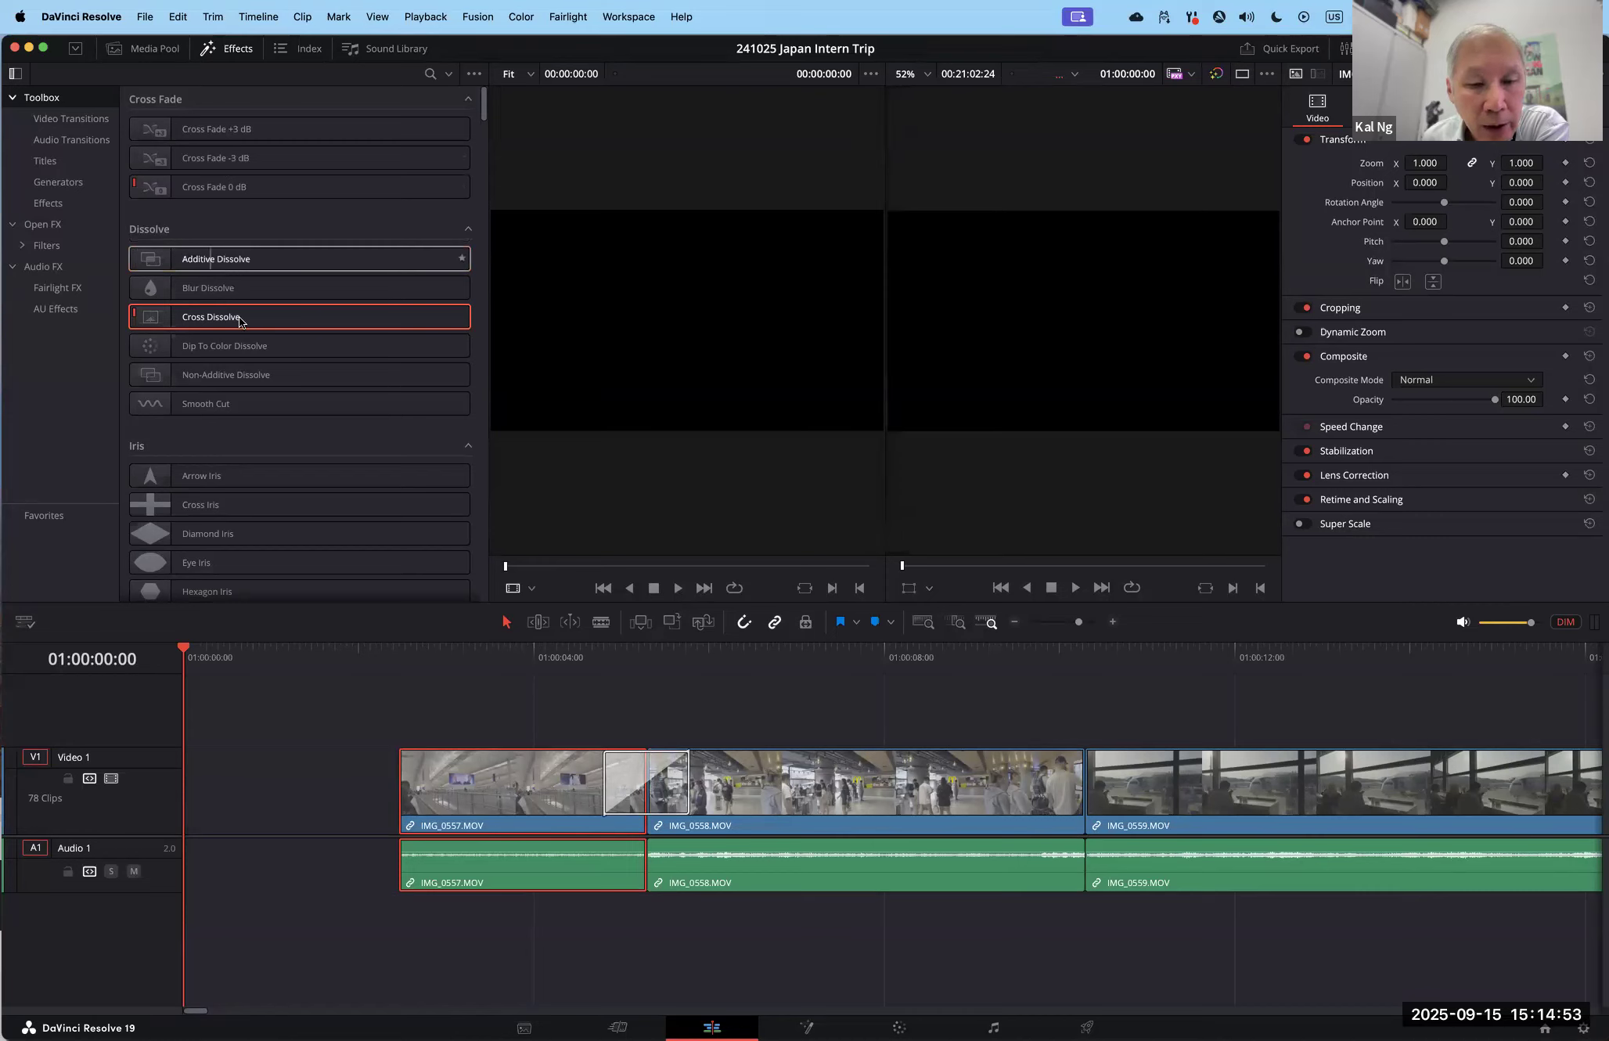
left_click_drag(227, 259, 407, 773)
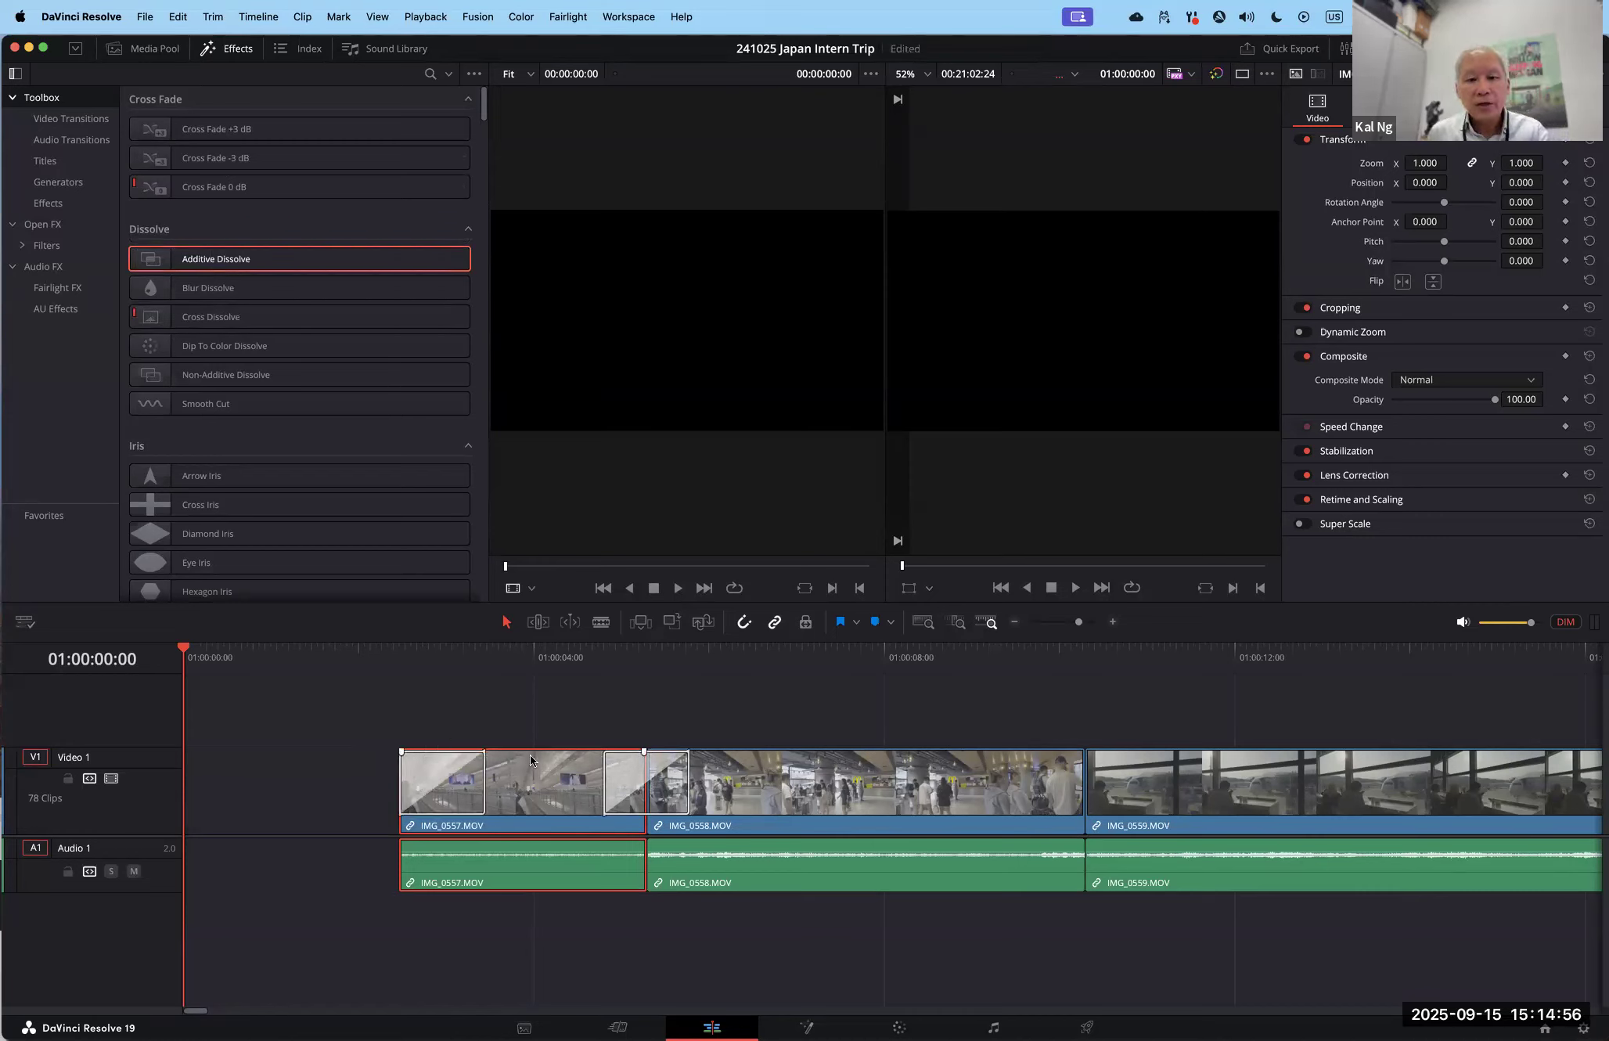
Step: Play and scrub through the opening Additive Dissolve and the Cross Dissolve between the first two clips to review them
left_click_drag(415, 664, 399, 664)
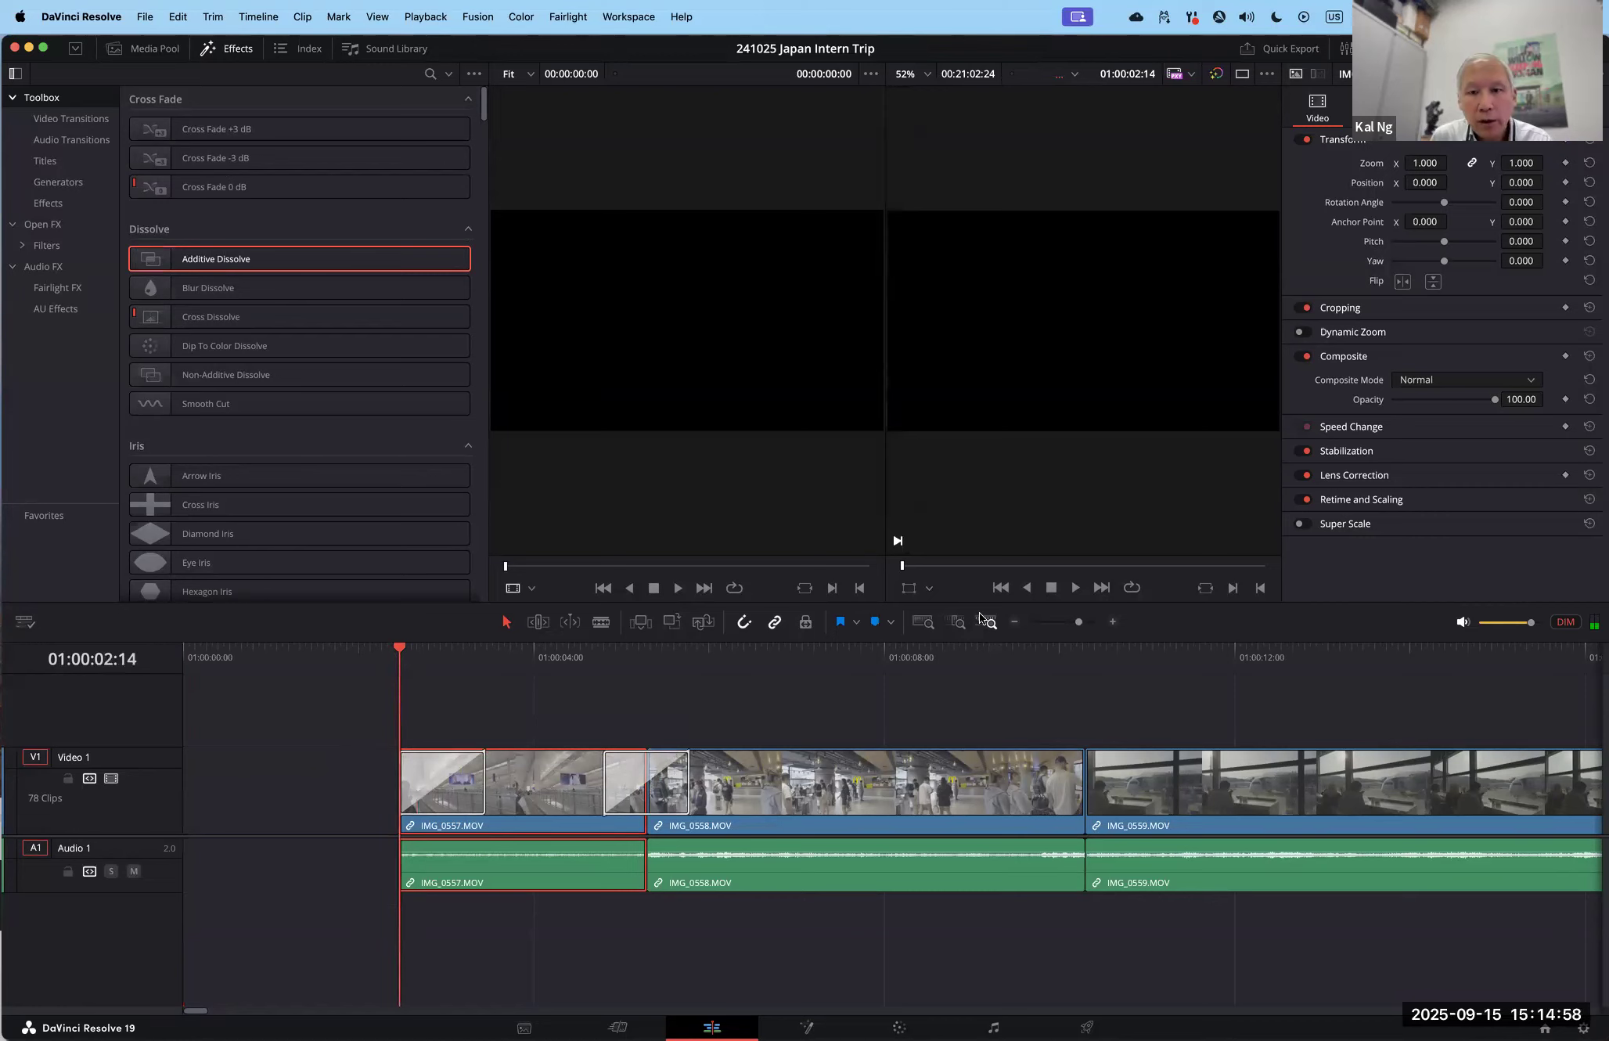
left_click(1076, 589)
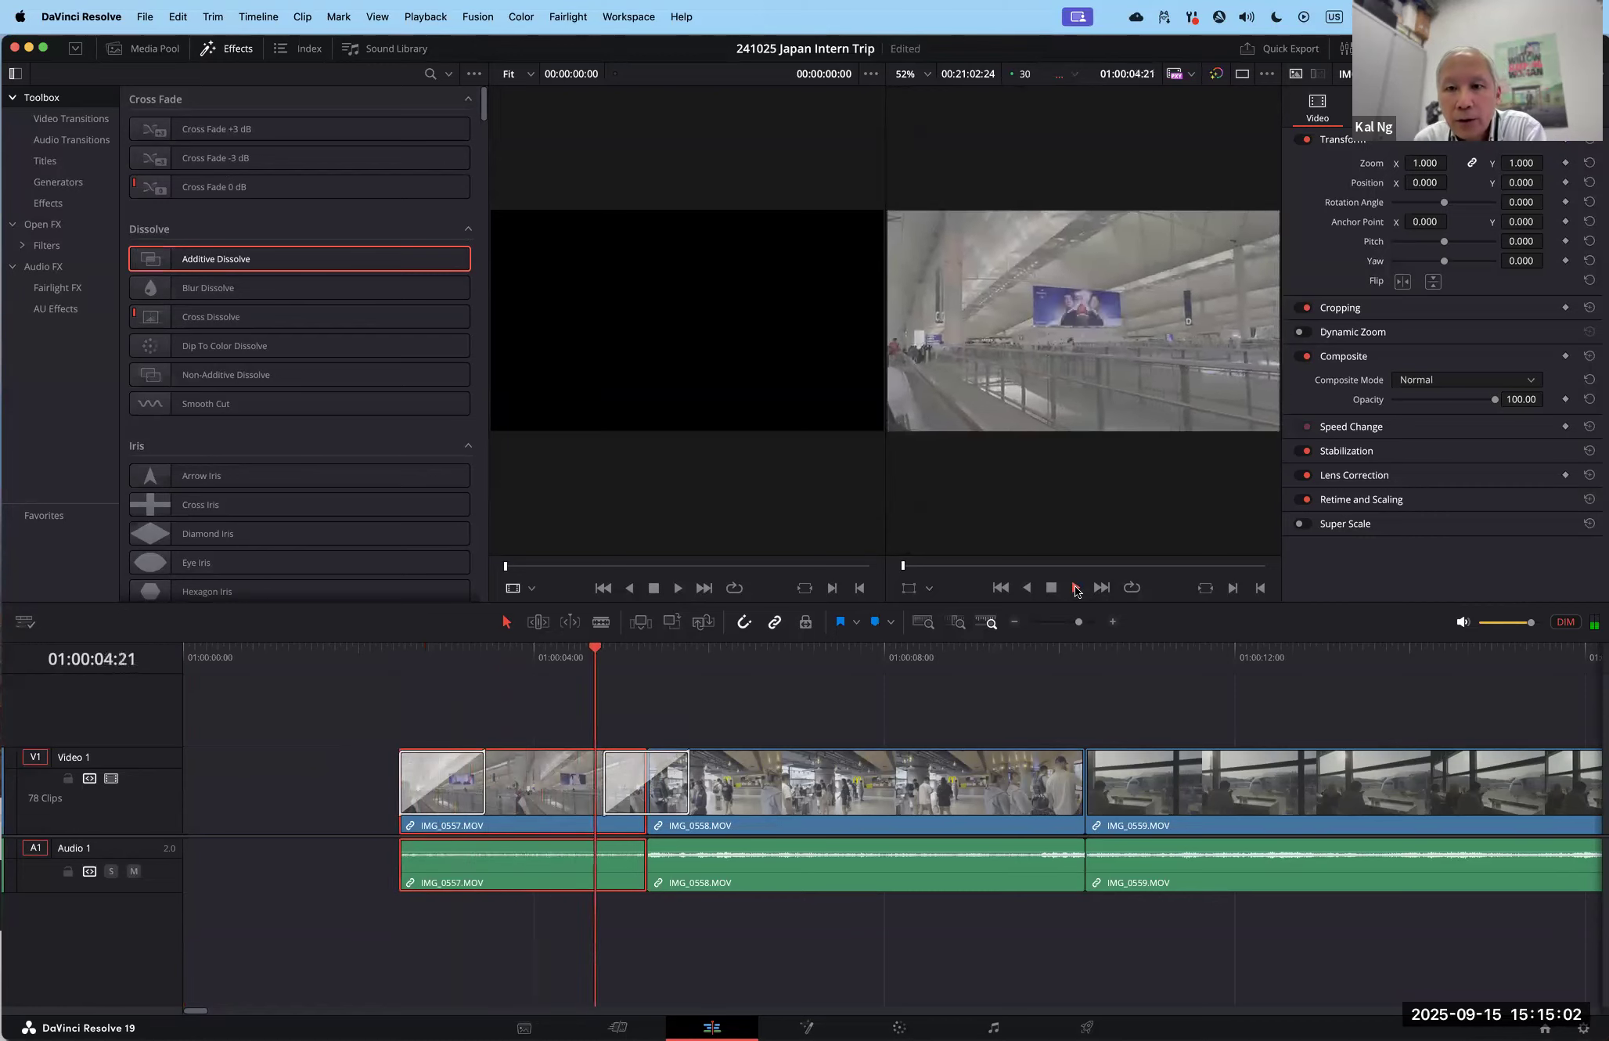
left_click(1053, 587)
left_click(604, 659)
key("l")
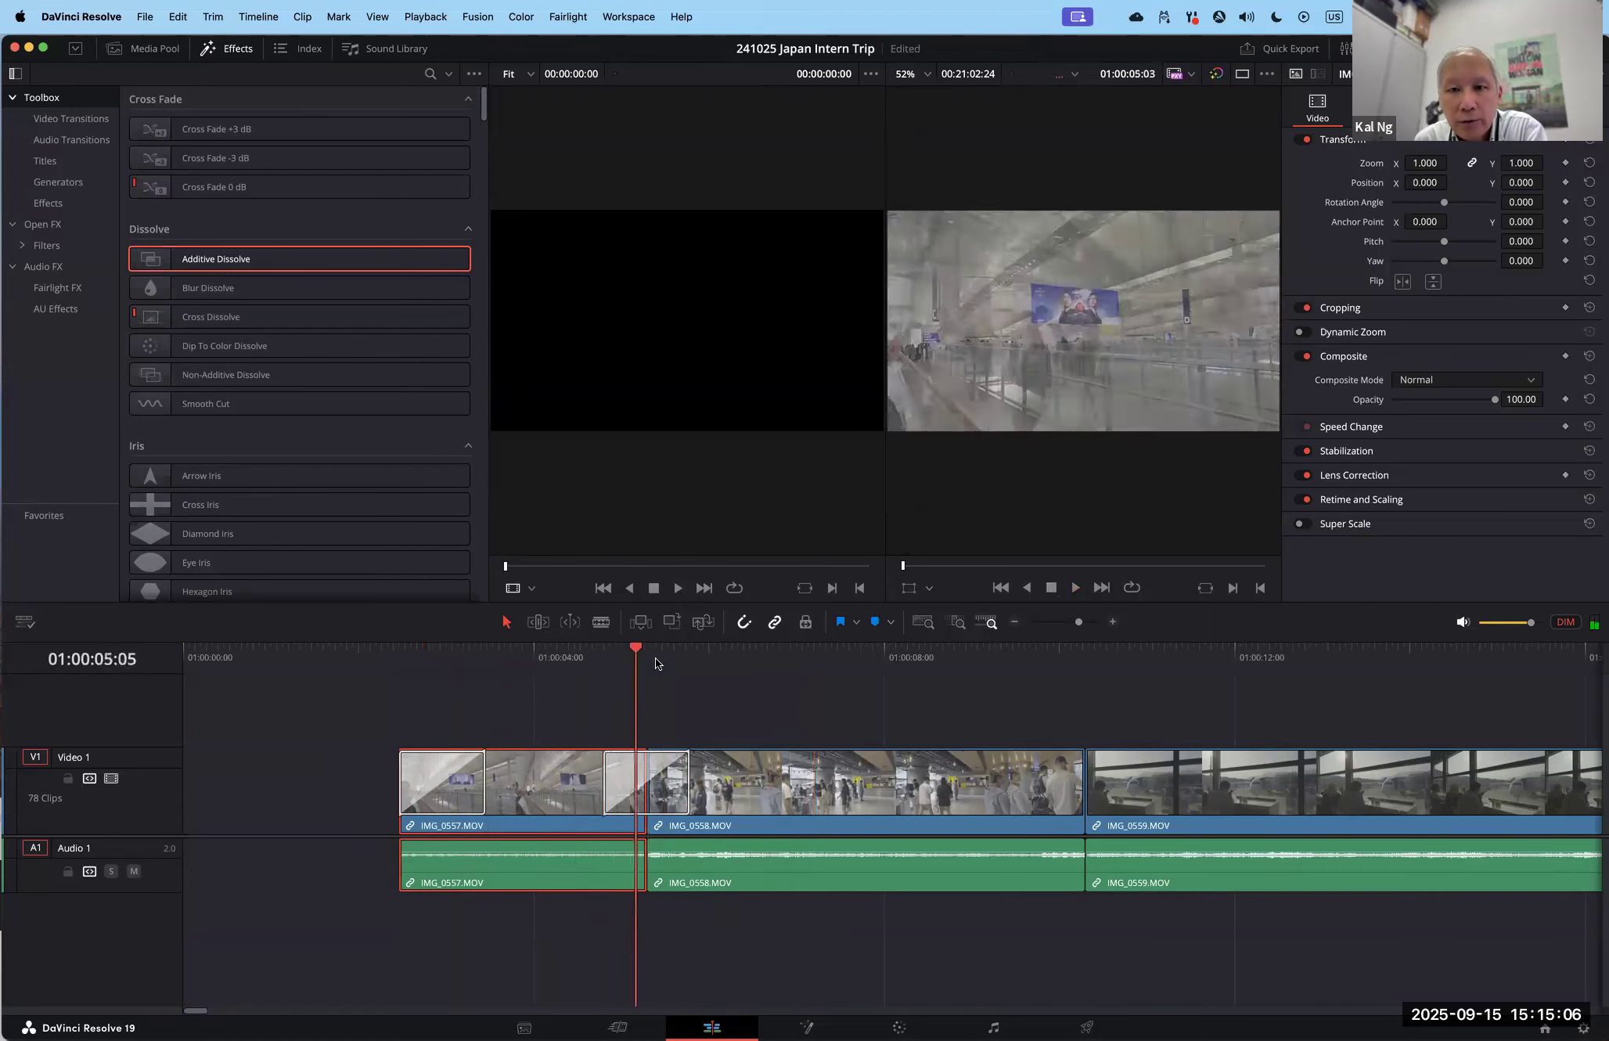
key("j")
key("l")
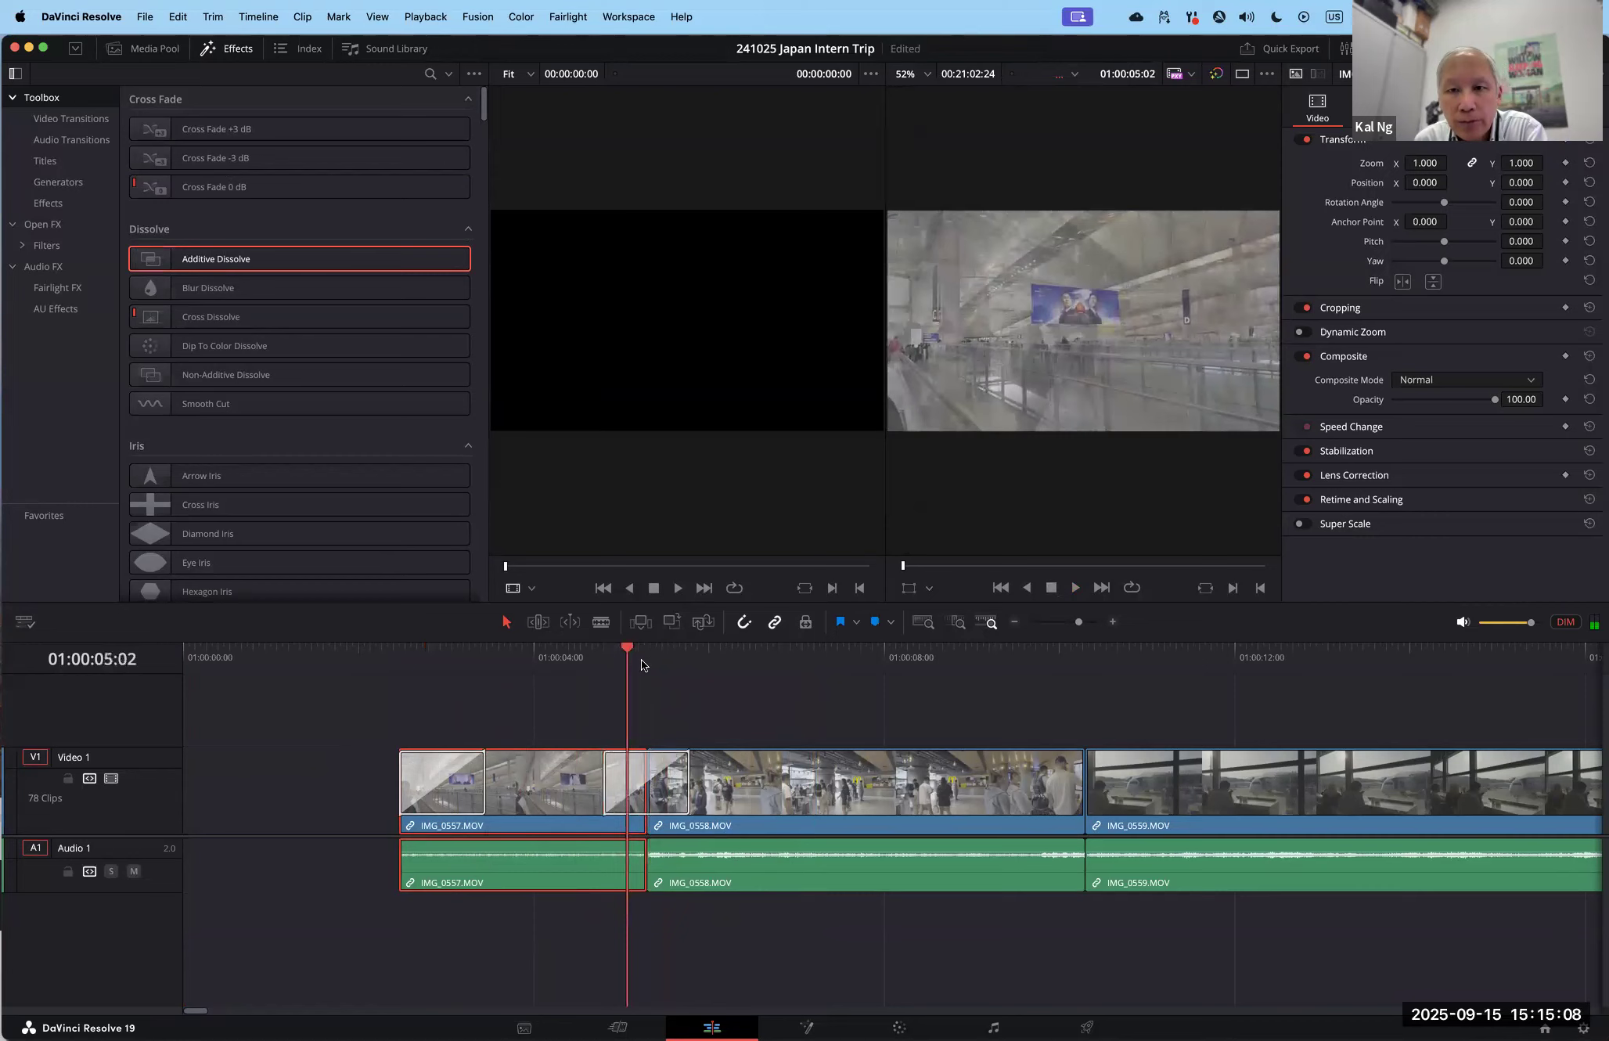
left_click(603, 662)
mouse_move(584, 667)
left_mouse_down()
mouse_move(548, 667)
mouse_move(685, 677)
mouse_move(563, 678)
left_mouse_up()
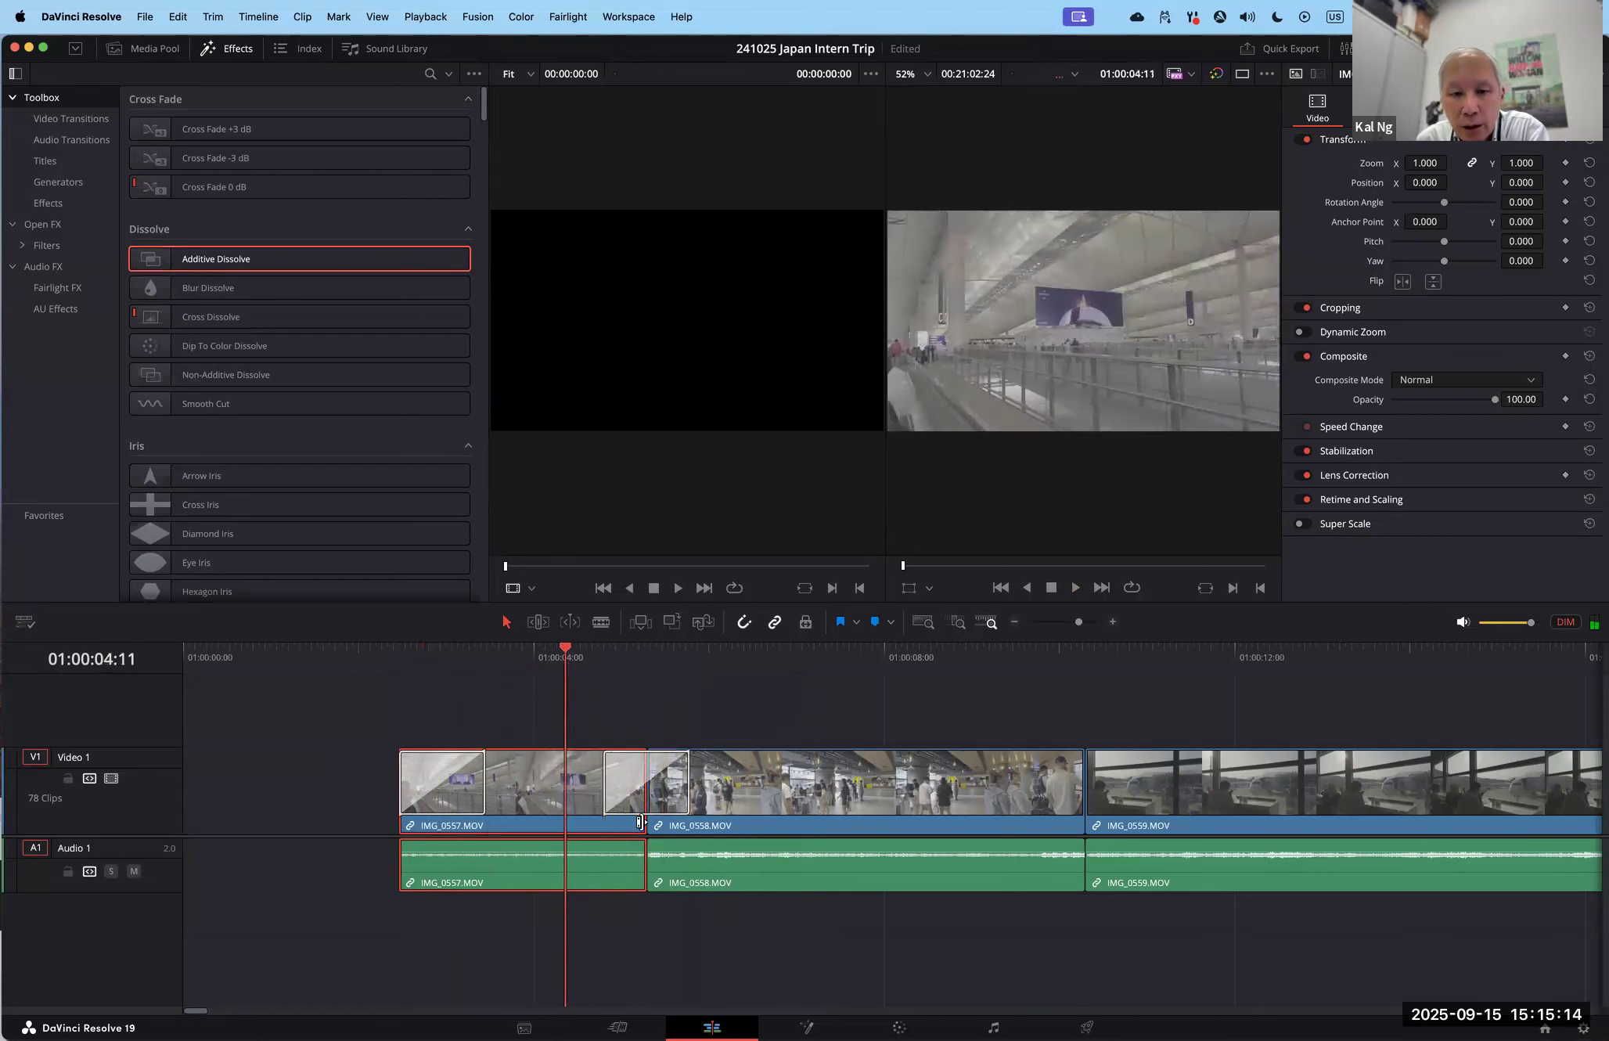
Step: Lengthen the Cross Dissolve to 1.7 seconds and the Additive Dissolve to 1.4 seconds, and scrub through both transitions to preview them
left_click(671, 788)
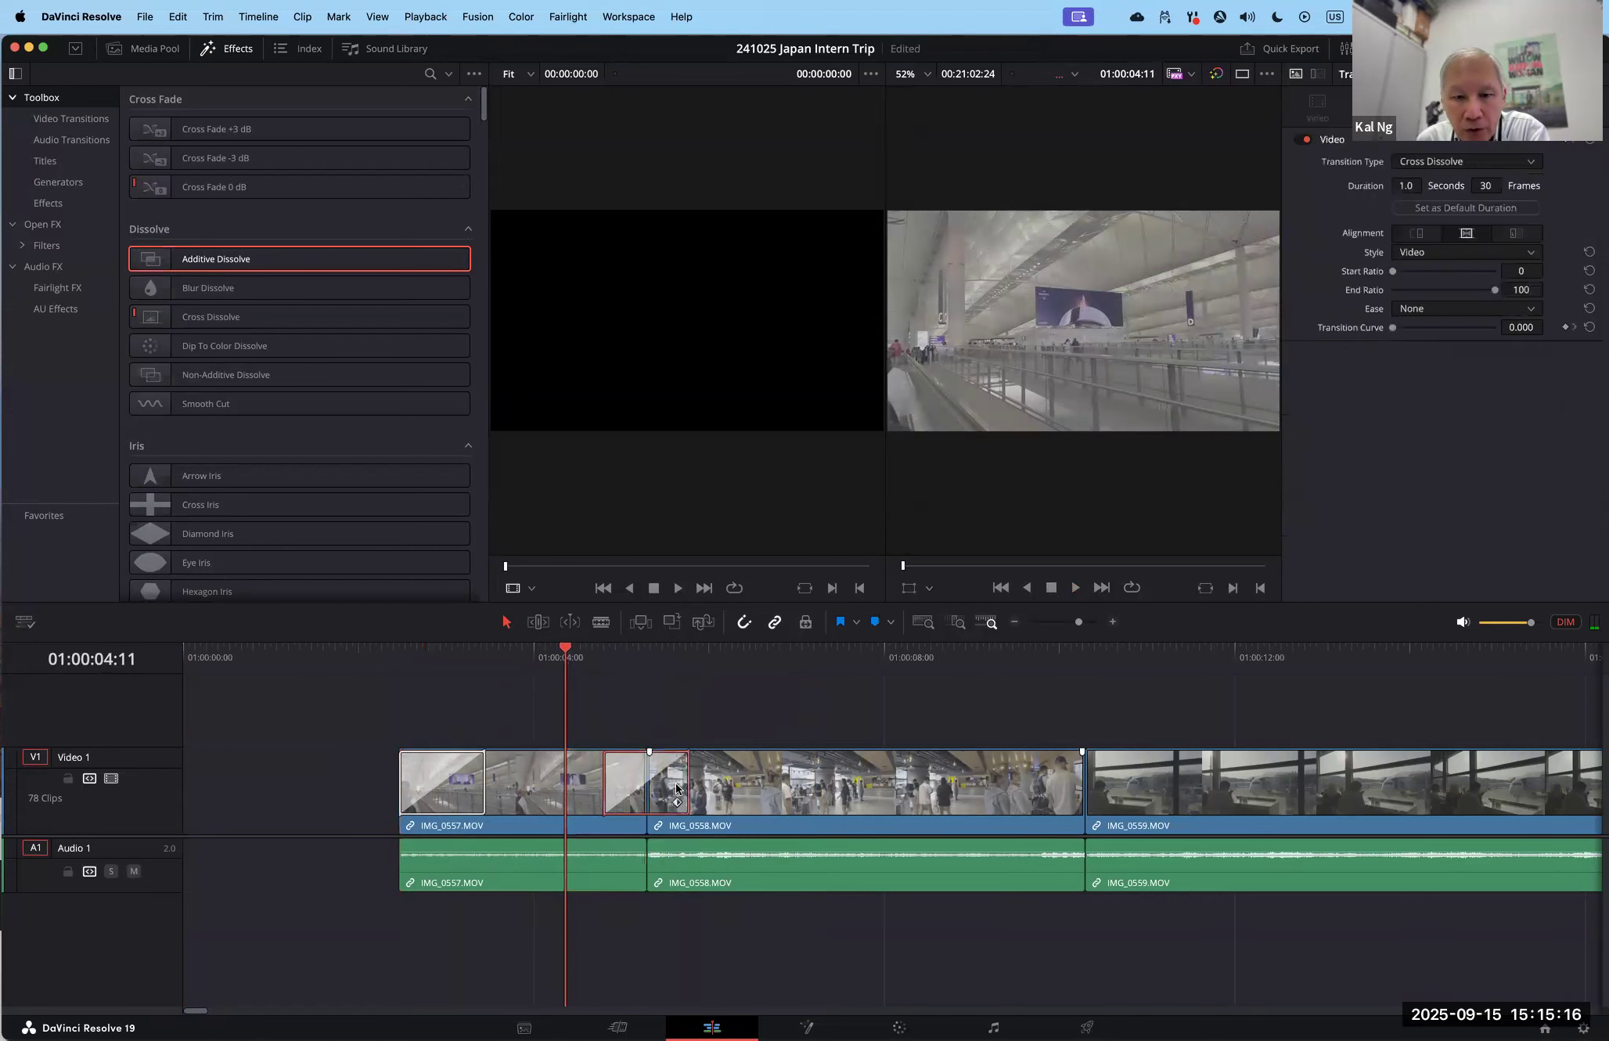
left_click_drag(697, 784, 726, 789)
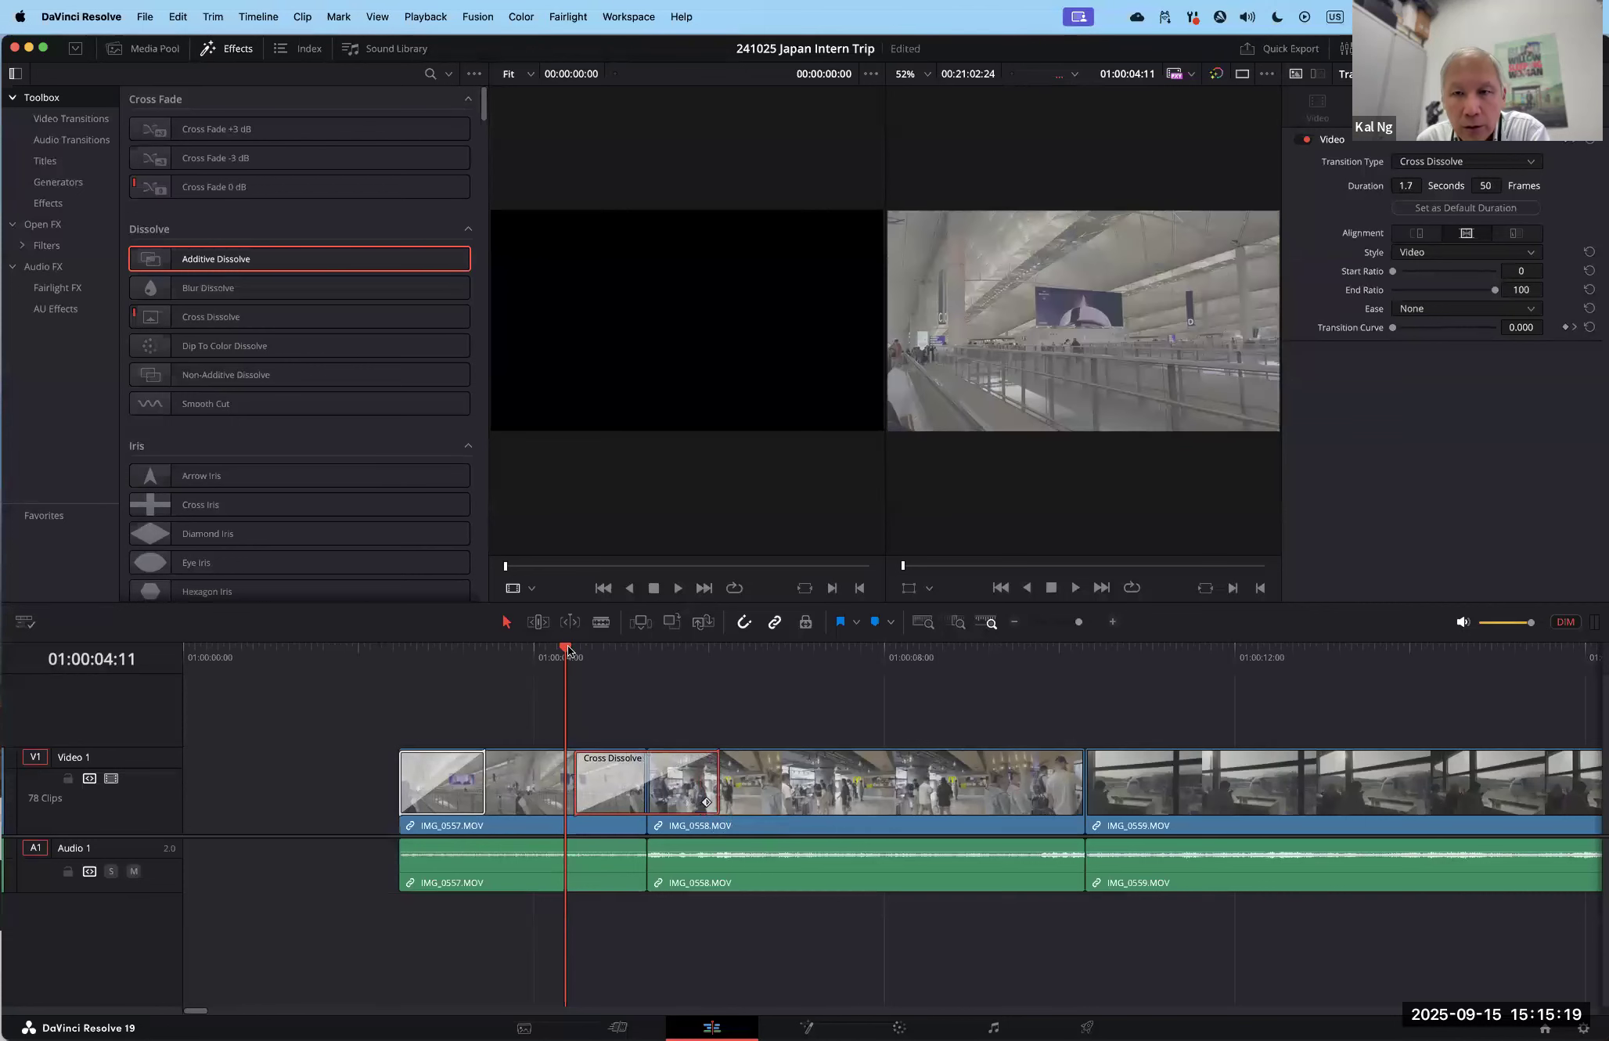
left_click_drag(569, 651, 411, 657)
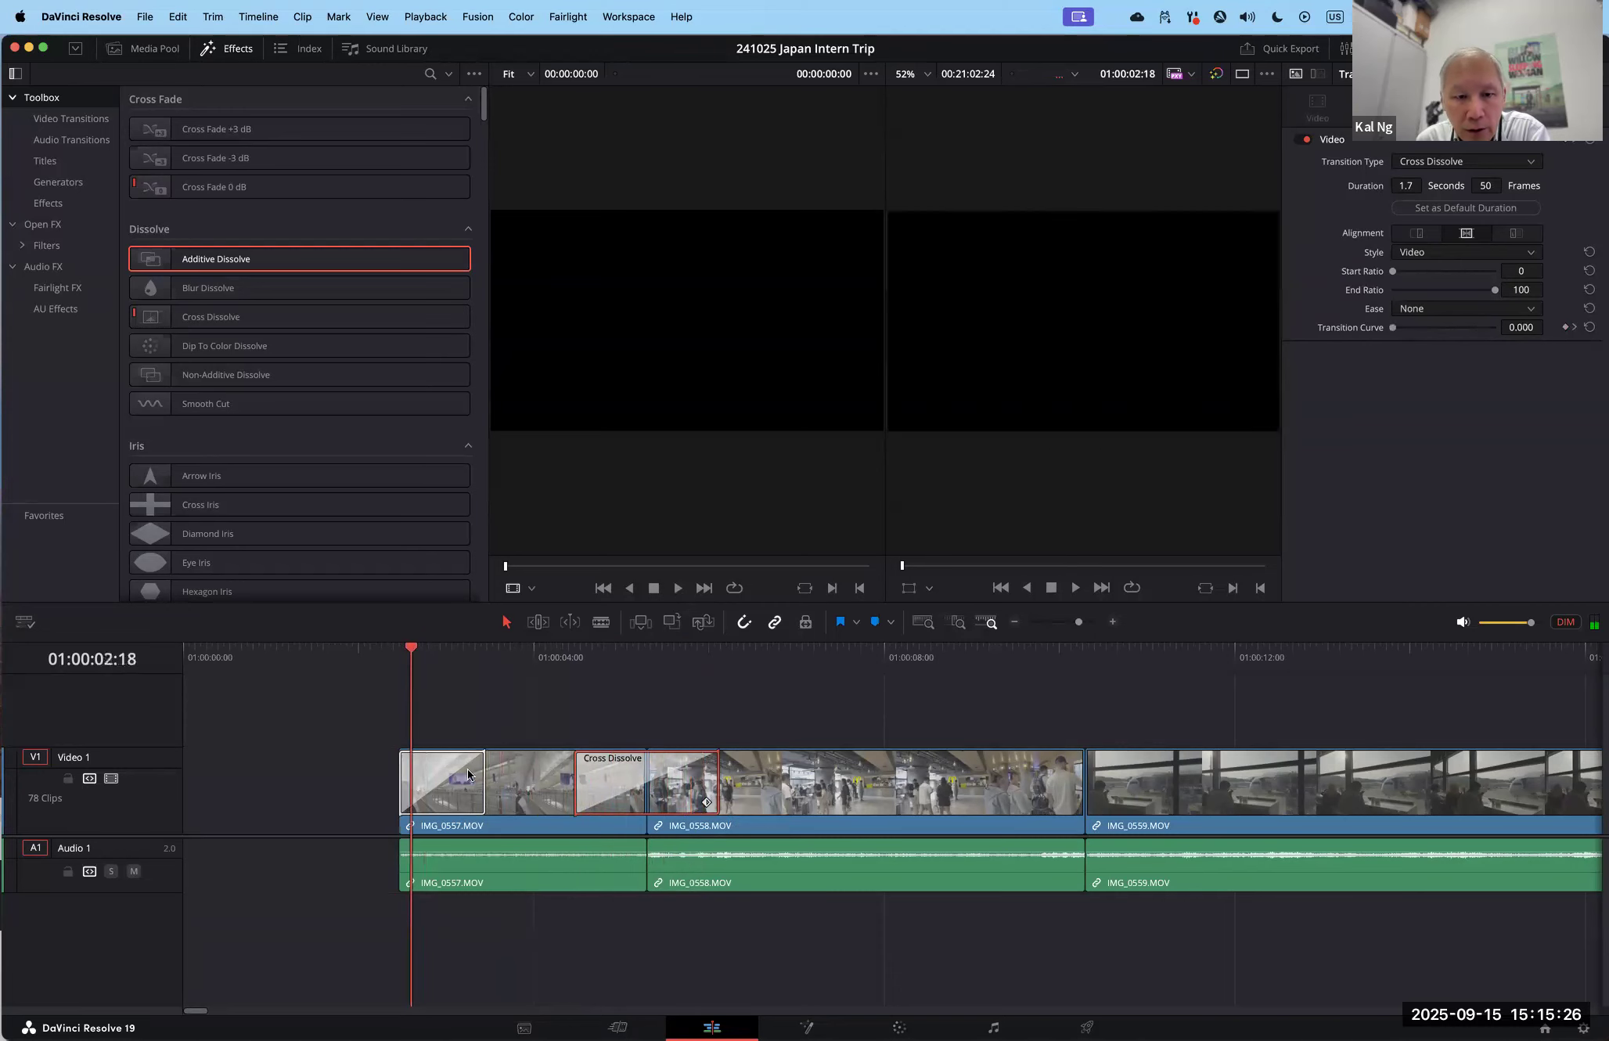
left_click_drag(482, 780, 513, 780)
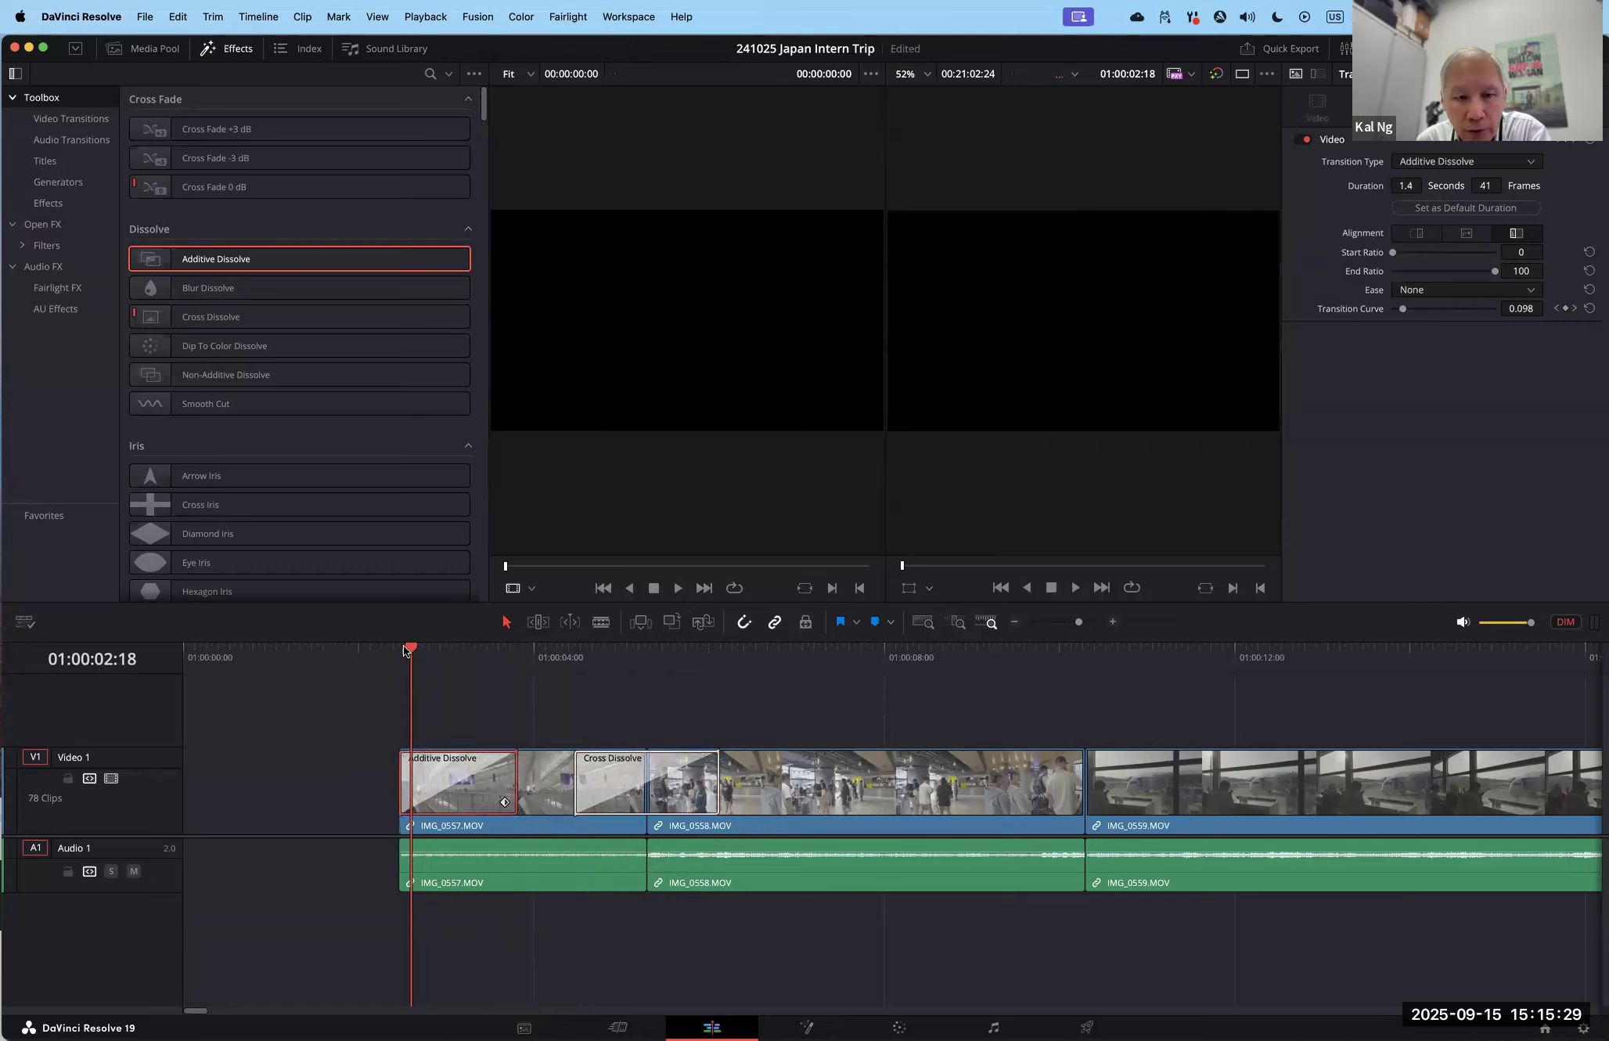
left_click_drag(405, 651, 779, 662)
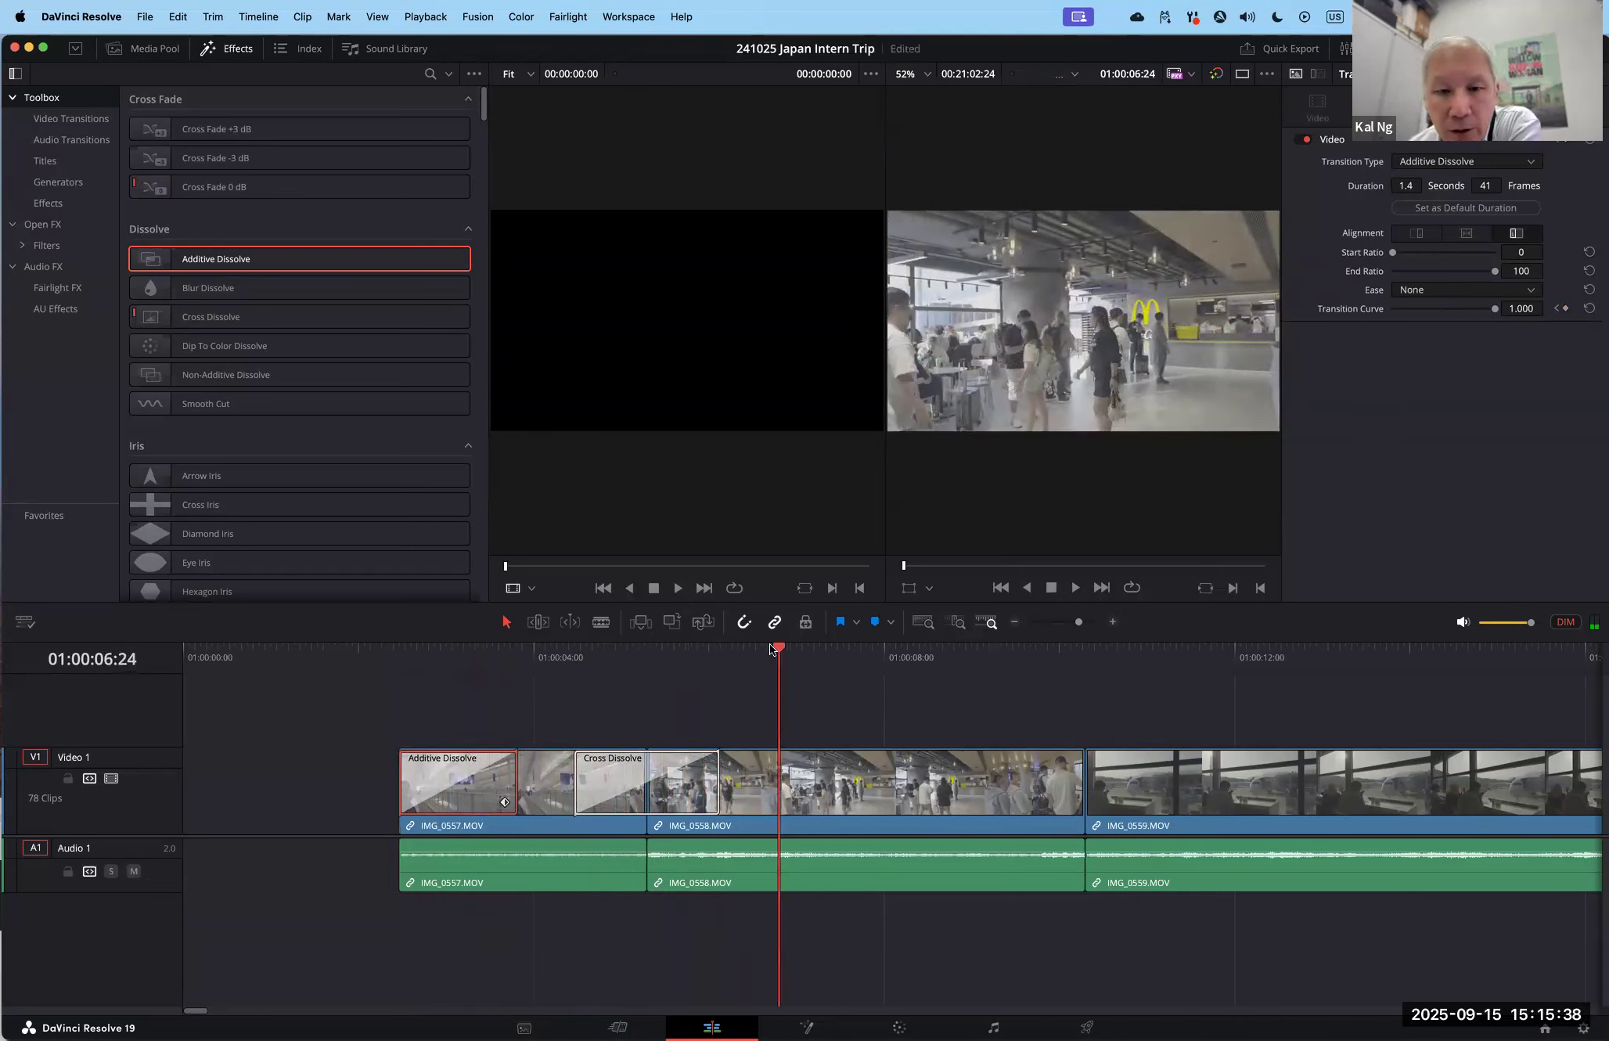
left_click_drag(779, 652, 551, 655)
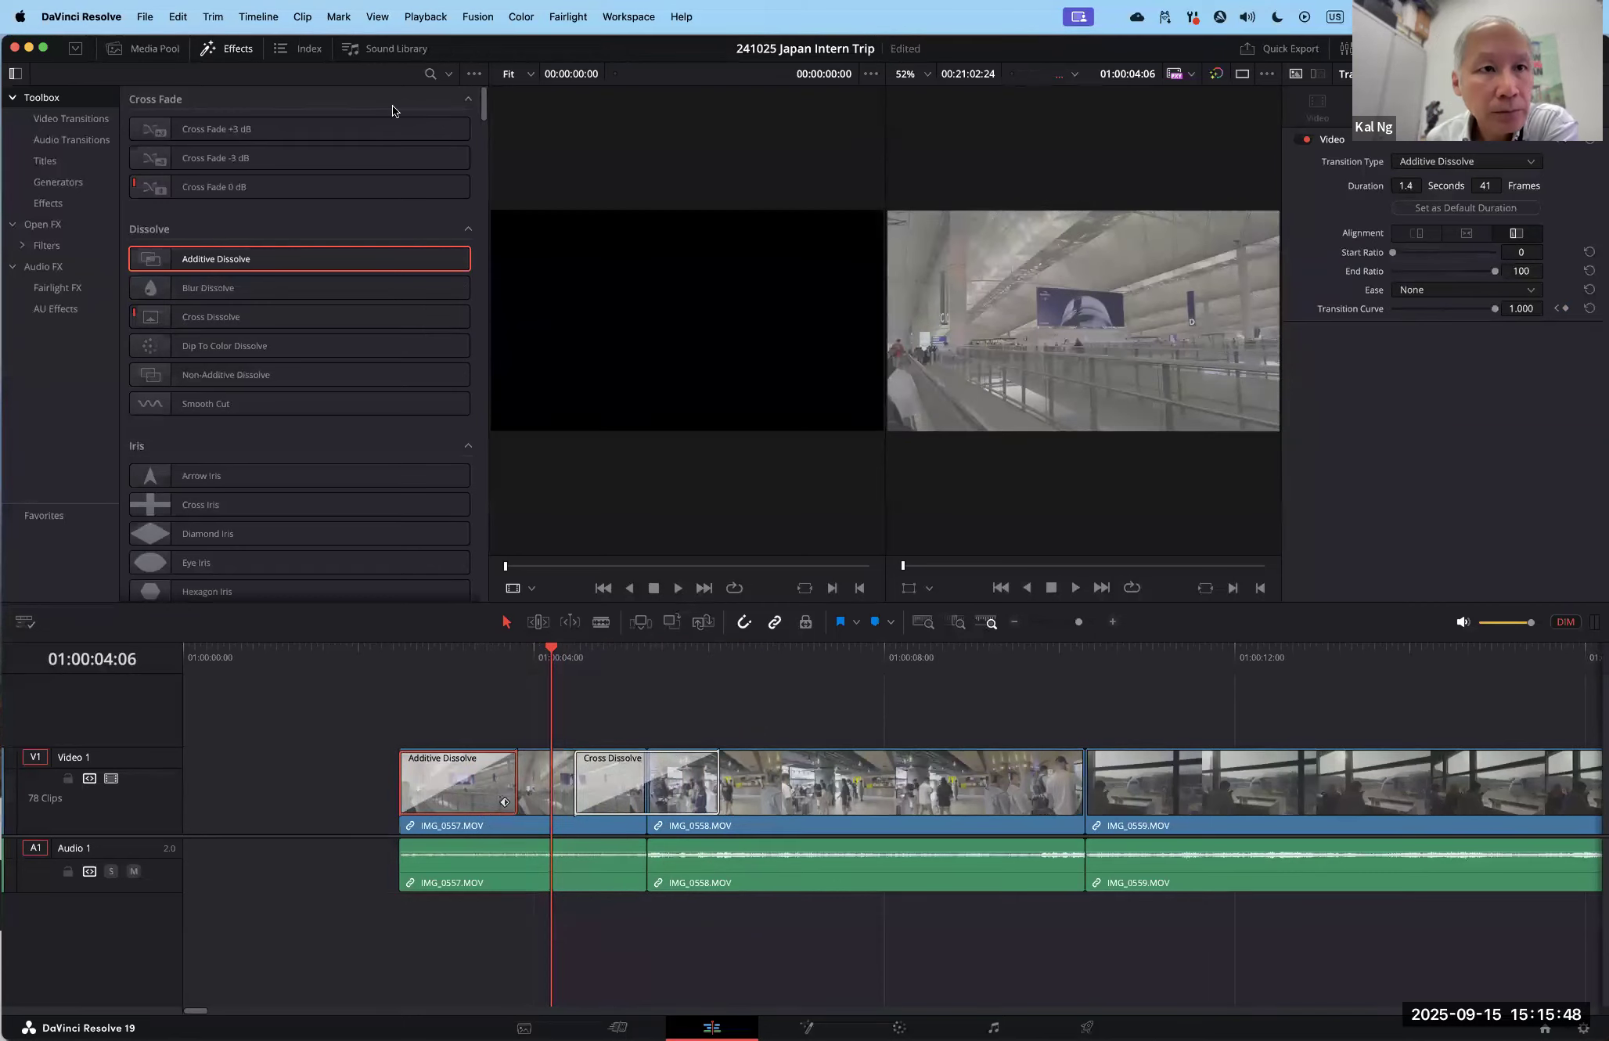
Step: Show the media pool with the 241012 bin's clips in place of the effects library
left_click(247, 15)
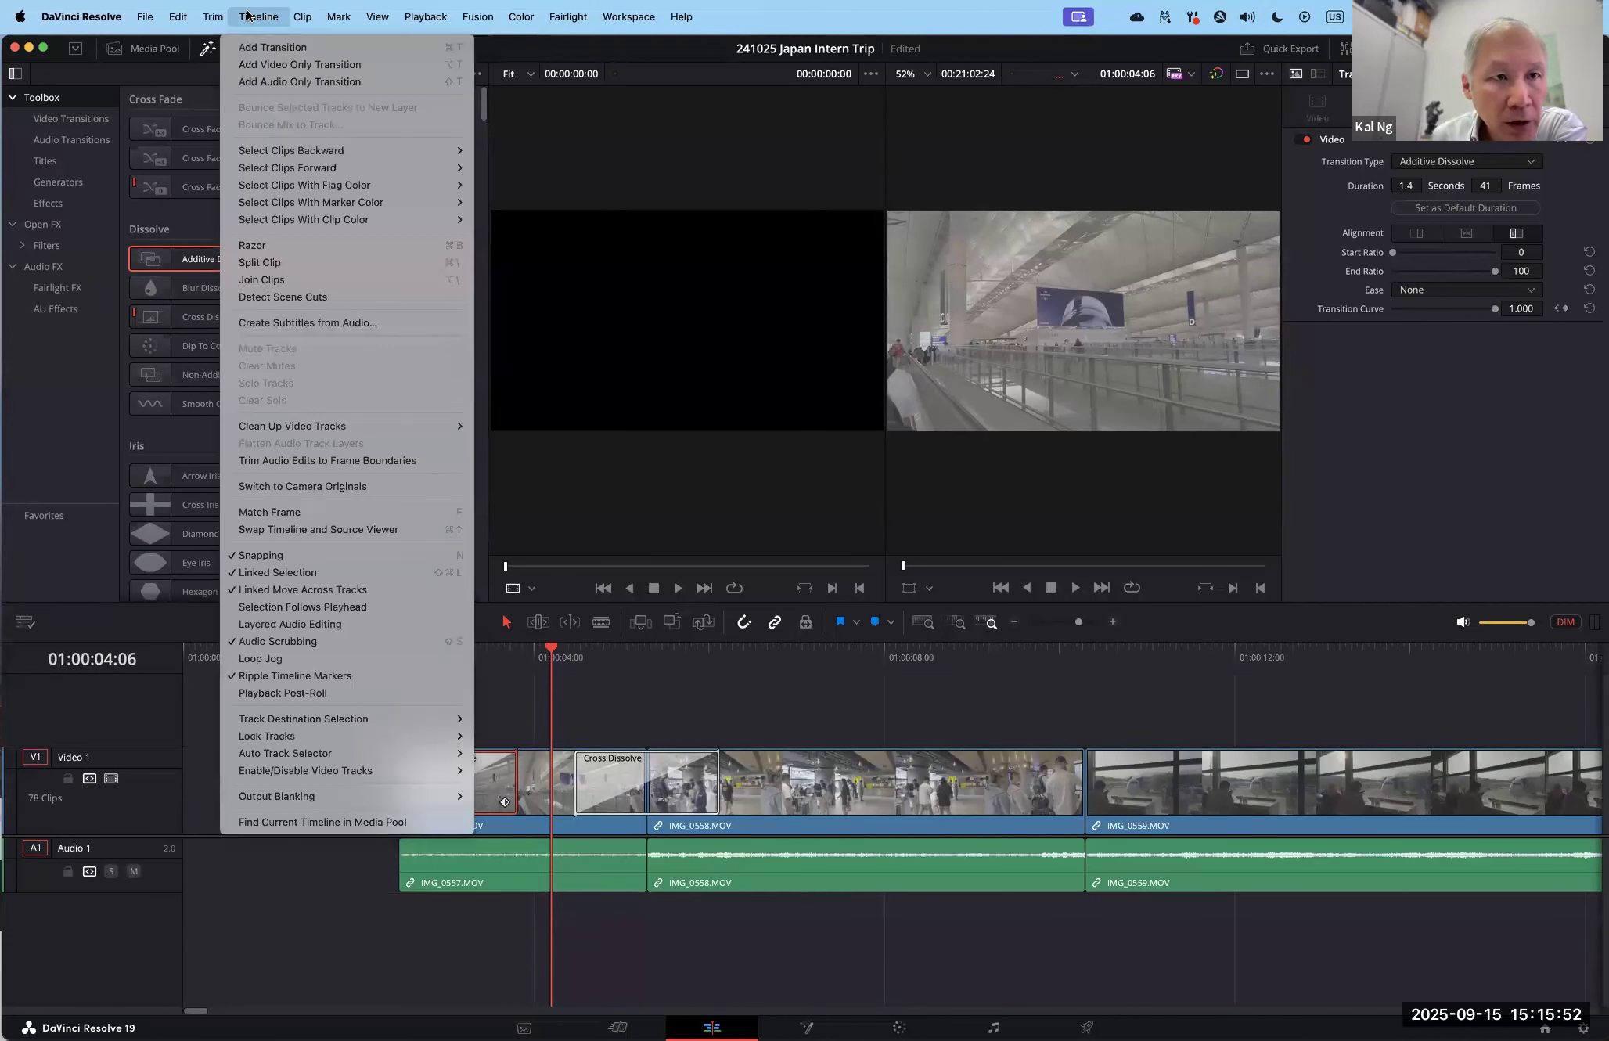
left_click(248, 15)
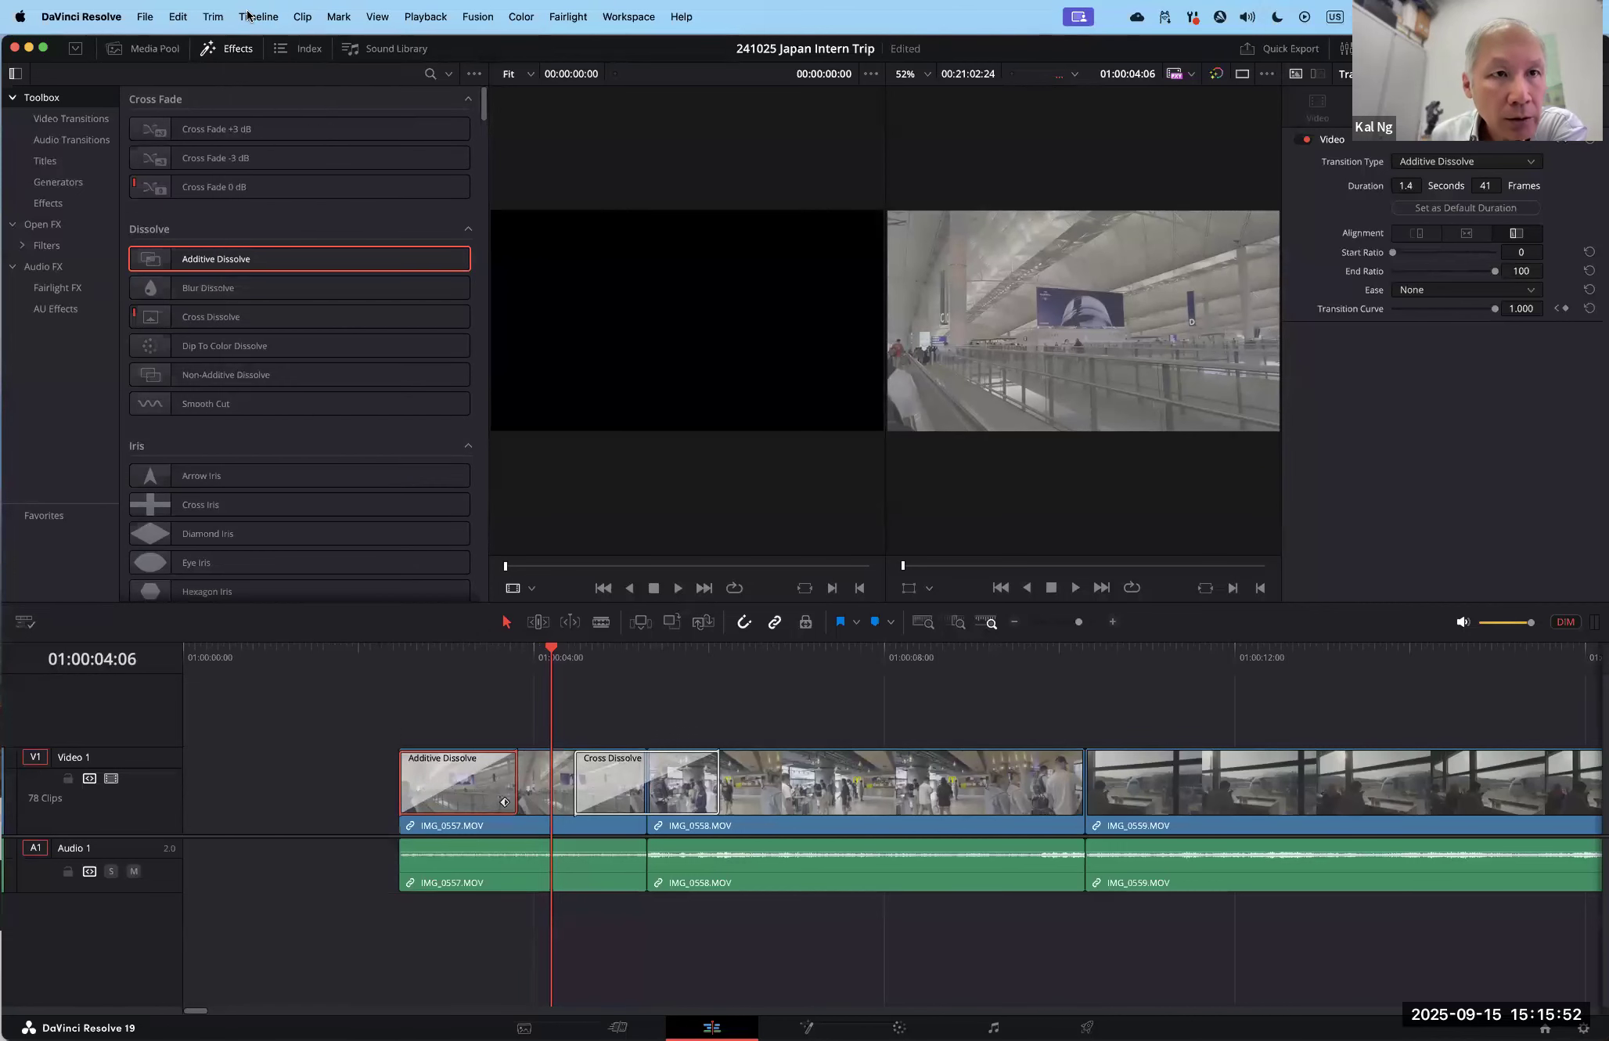
left_click(150, 50)
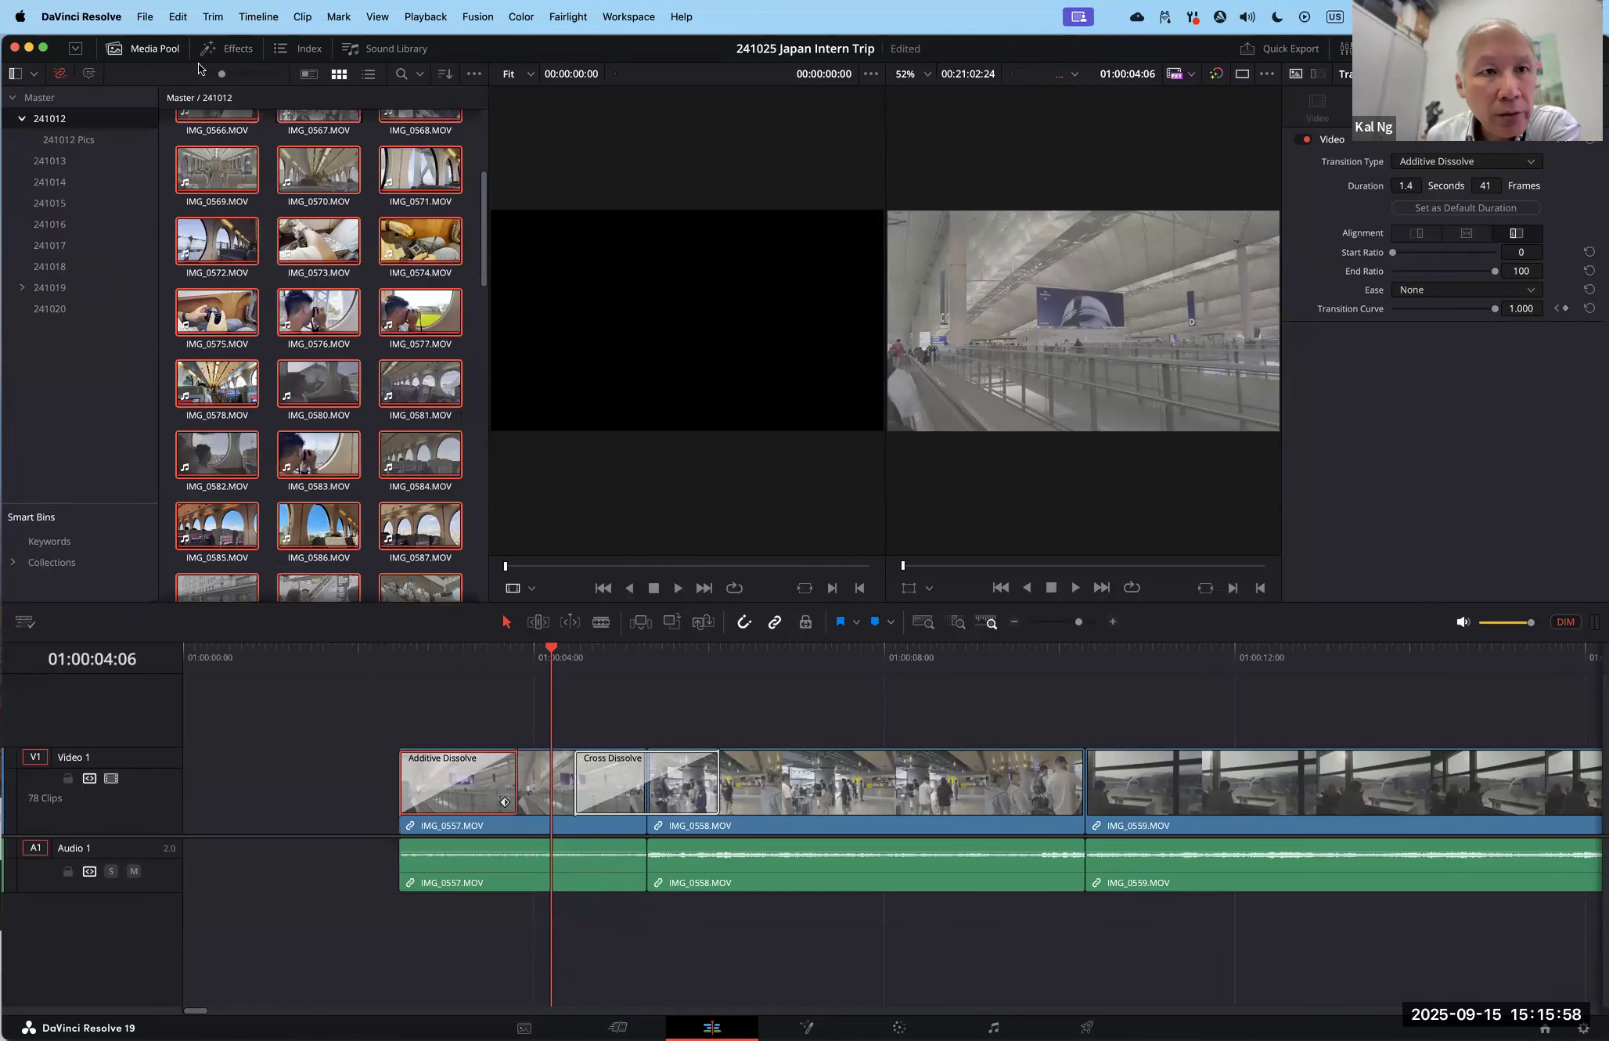
left_click(678, 19)
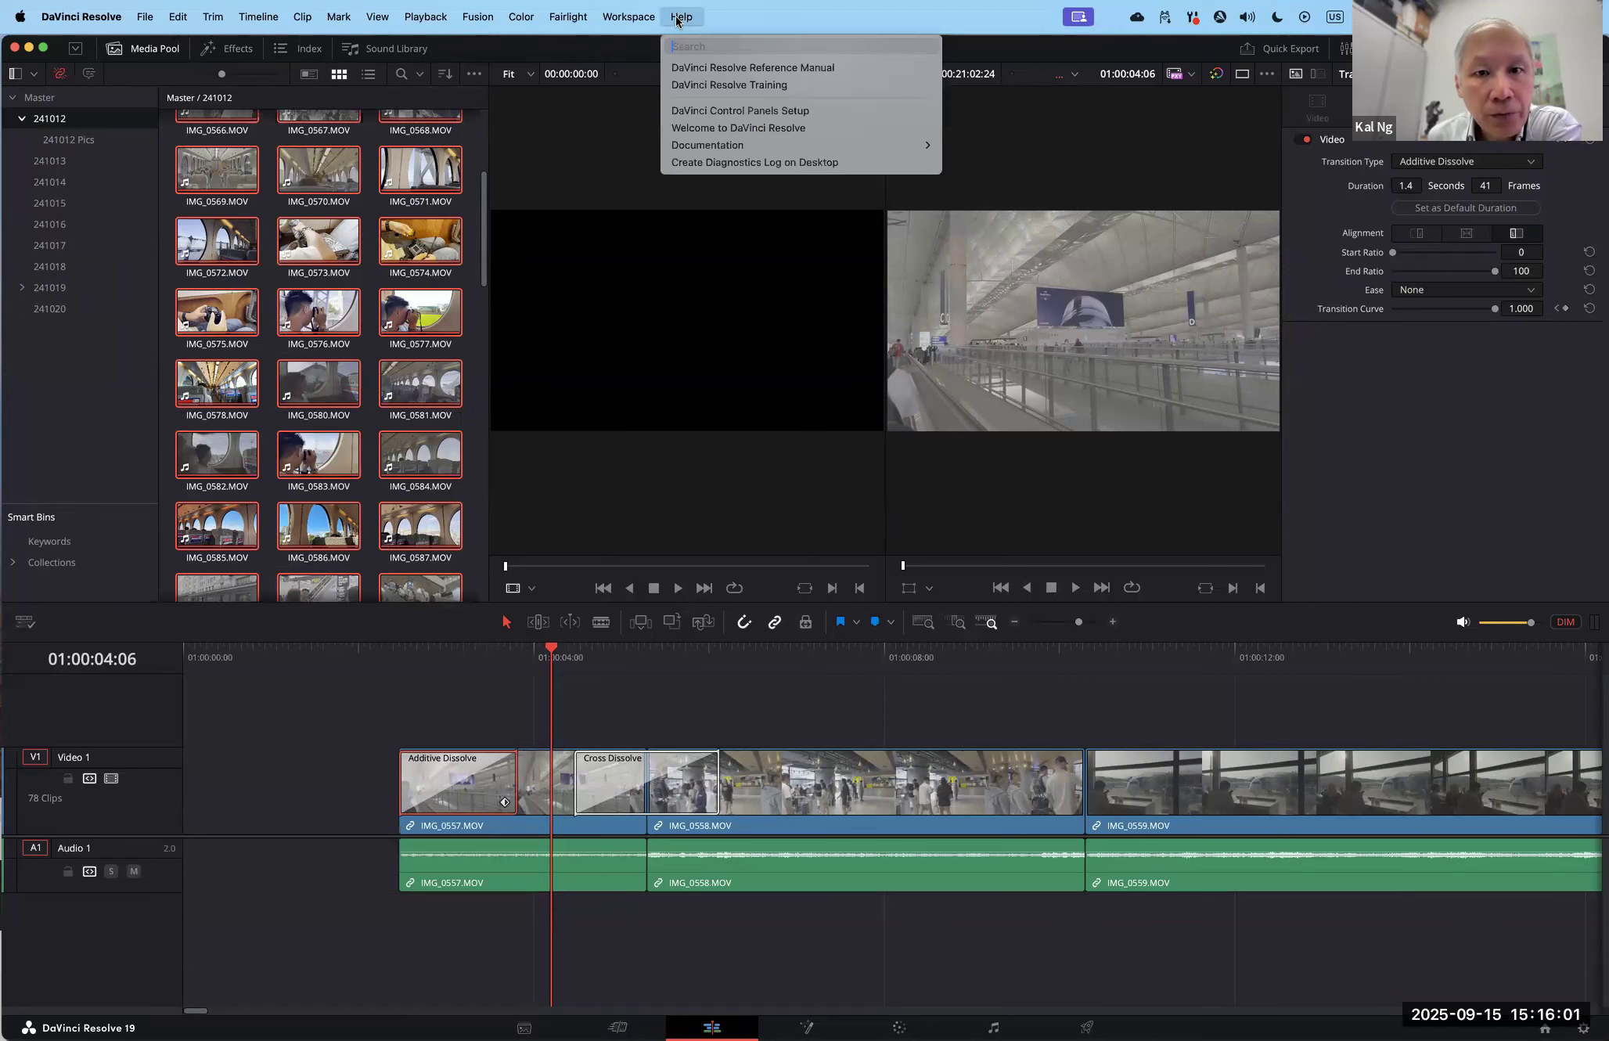
left_click(616, 18)
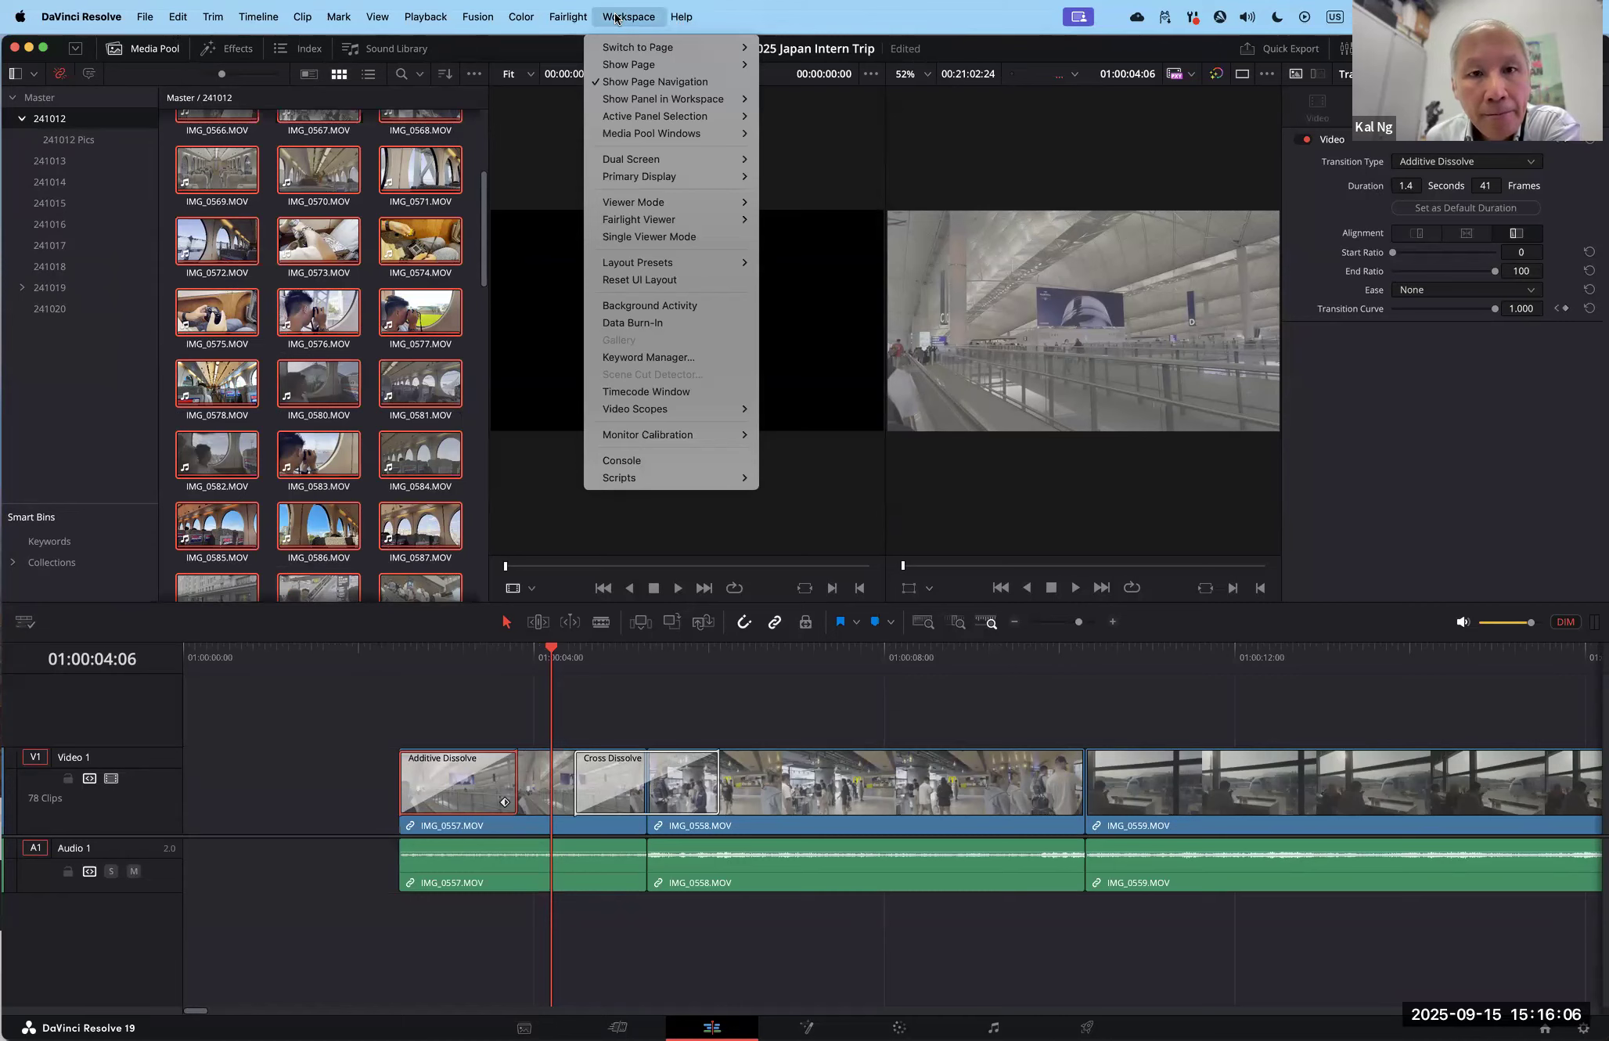
left_click(616, 18)
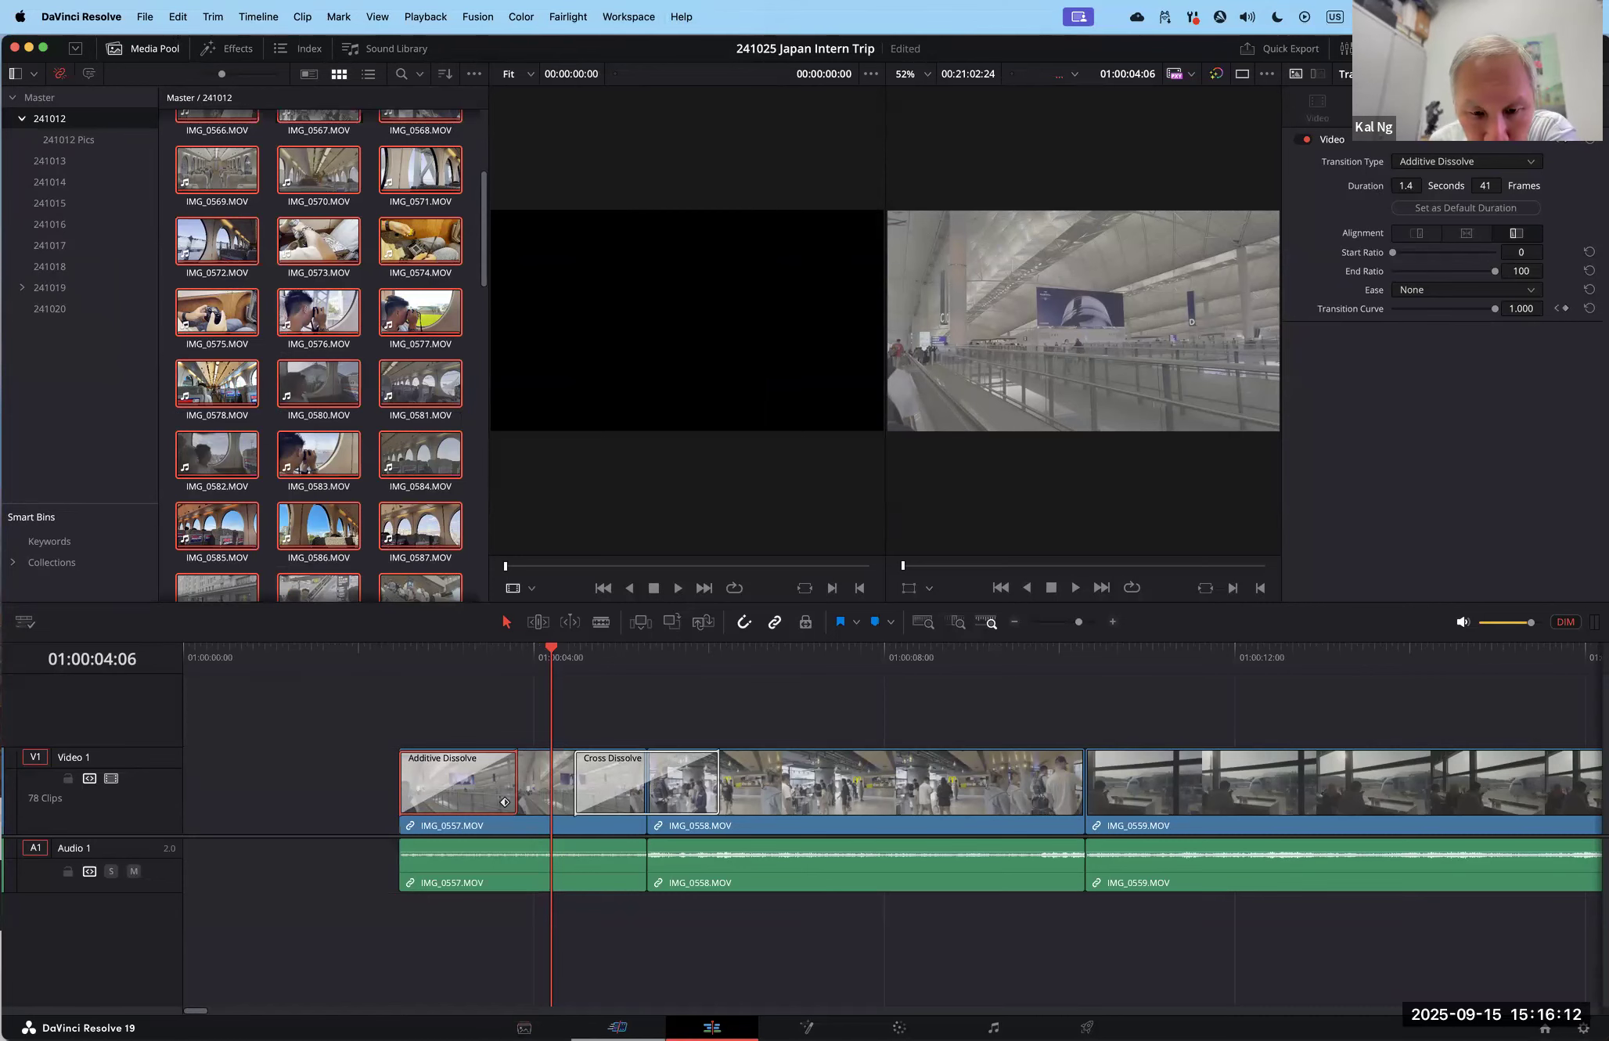
left_click(524, 1027)
left_click(711, 1028)
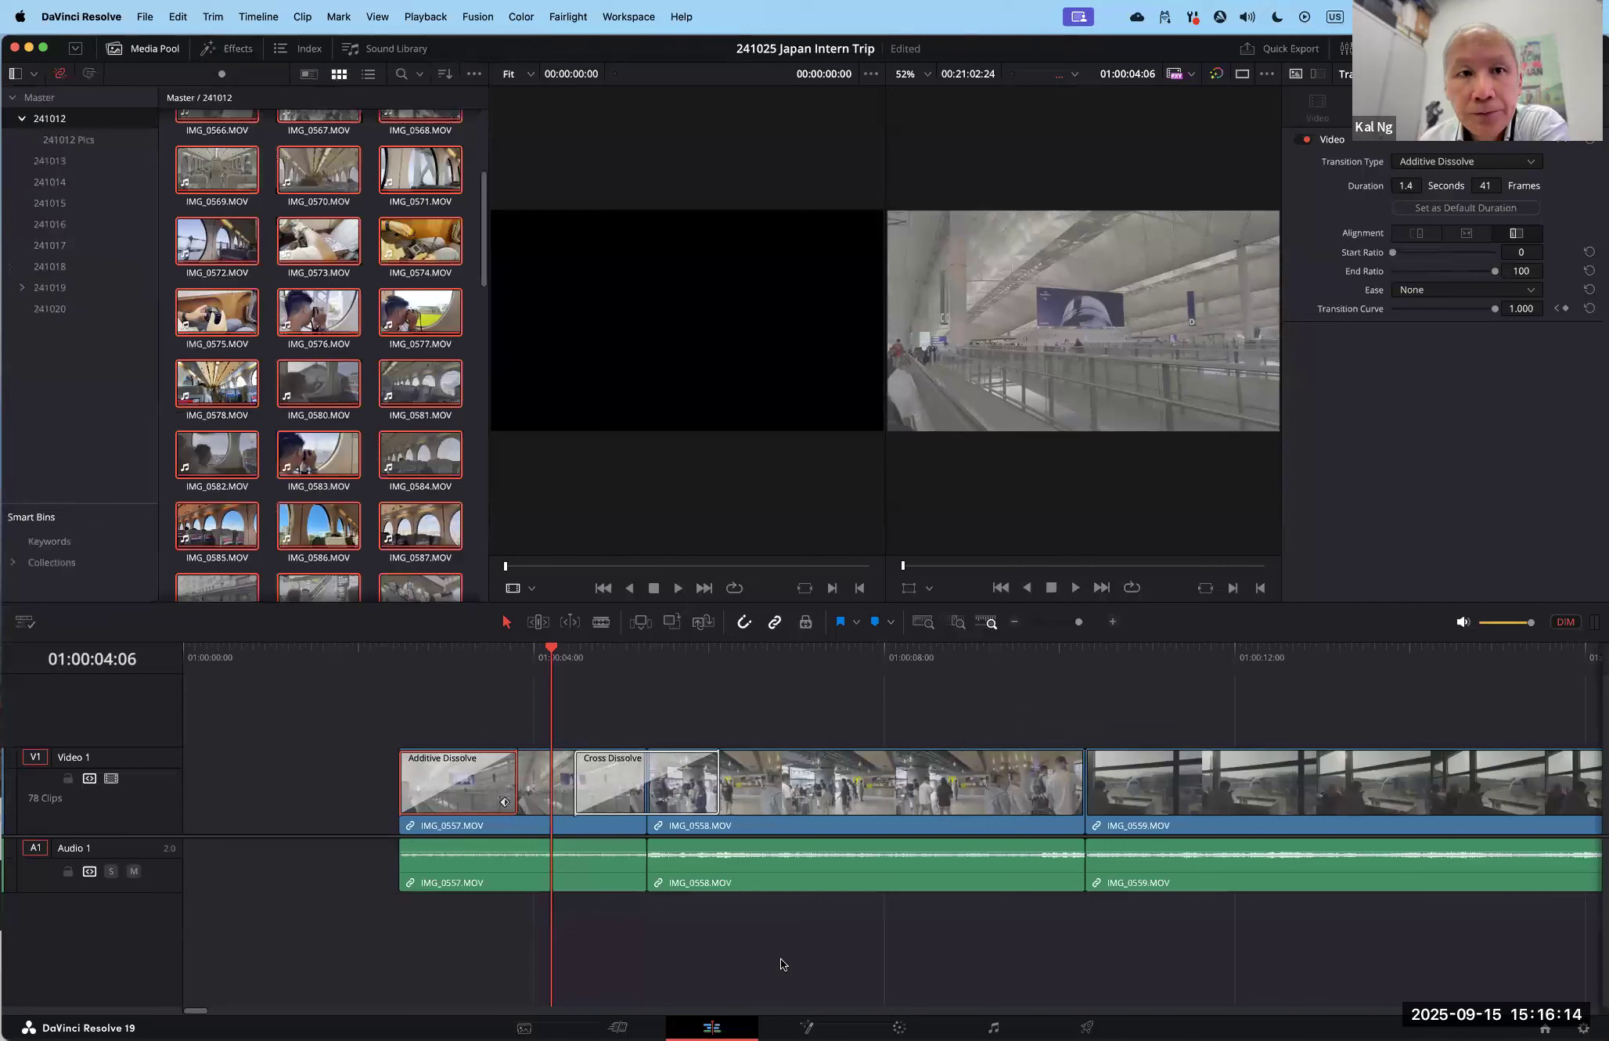
left_click(258, 16)
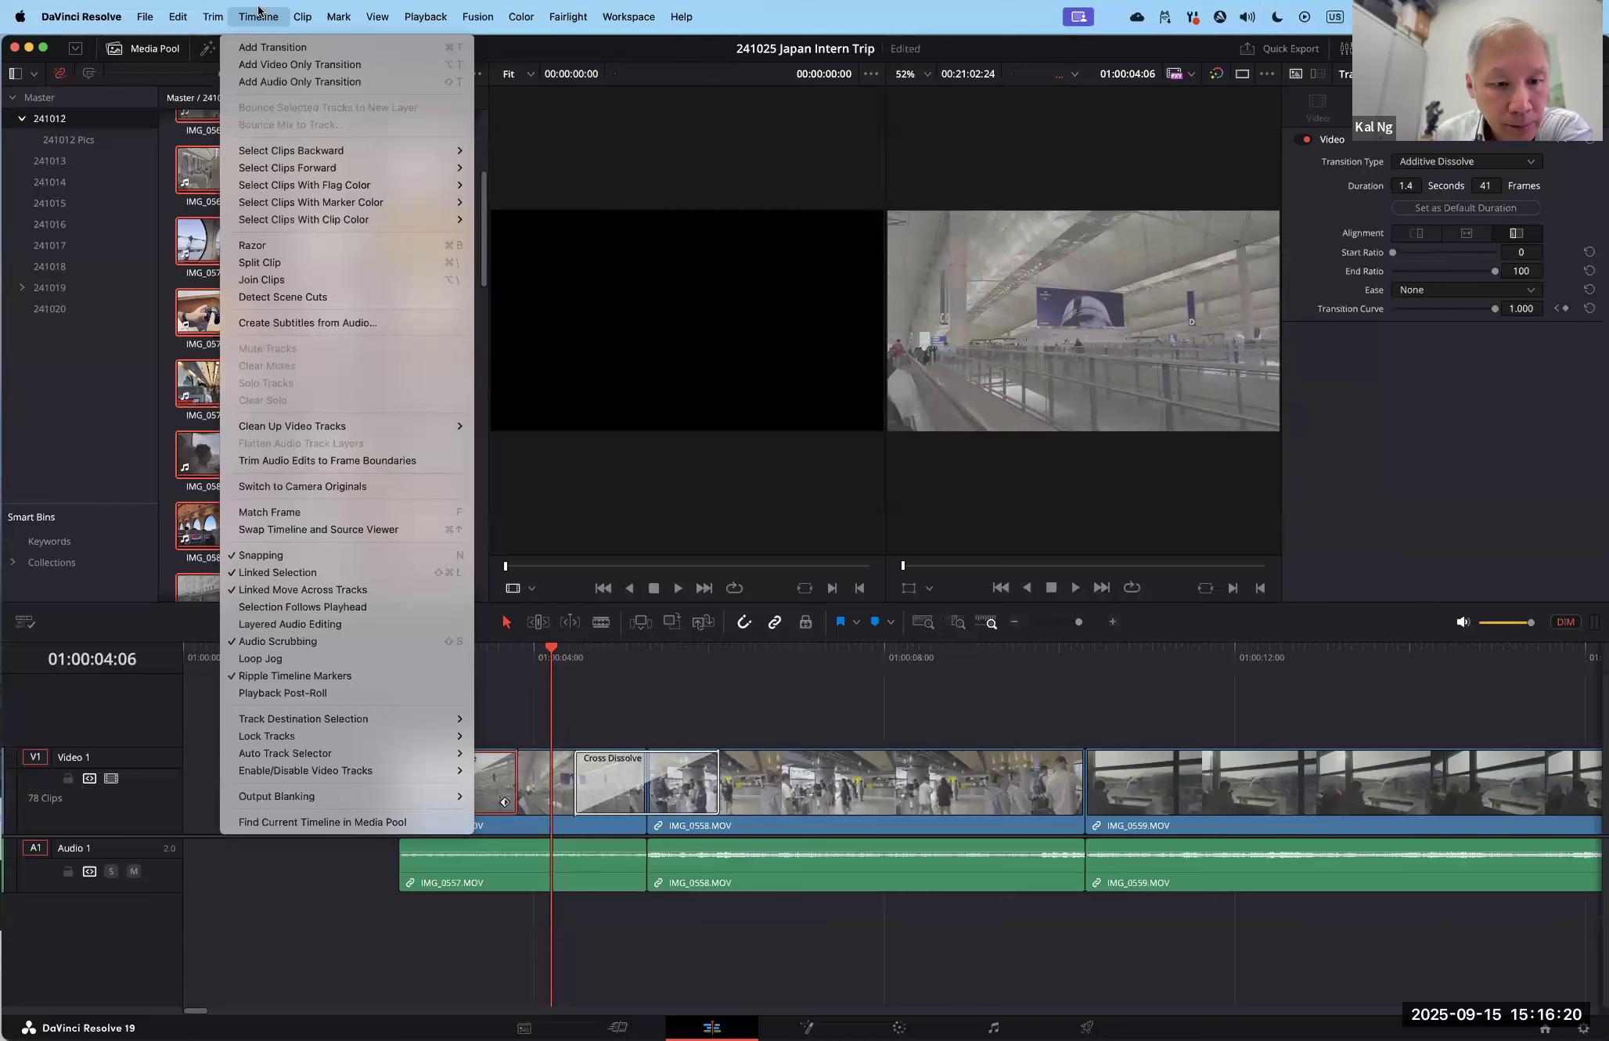
left_click(258, 11)
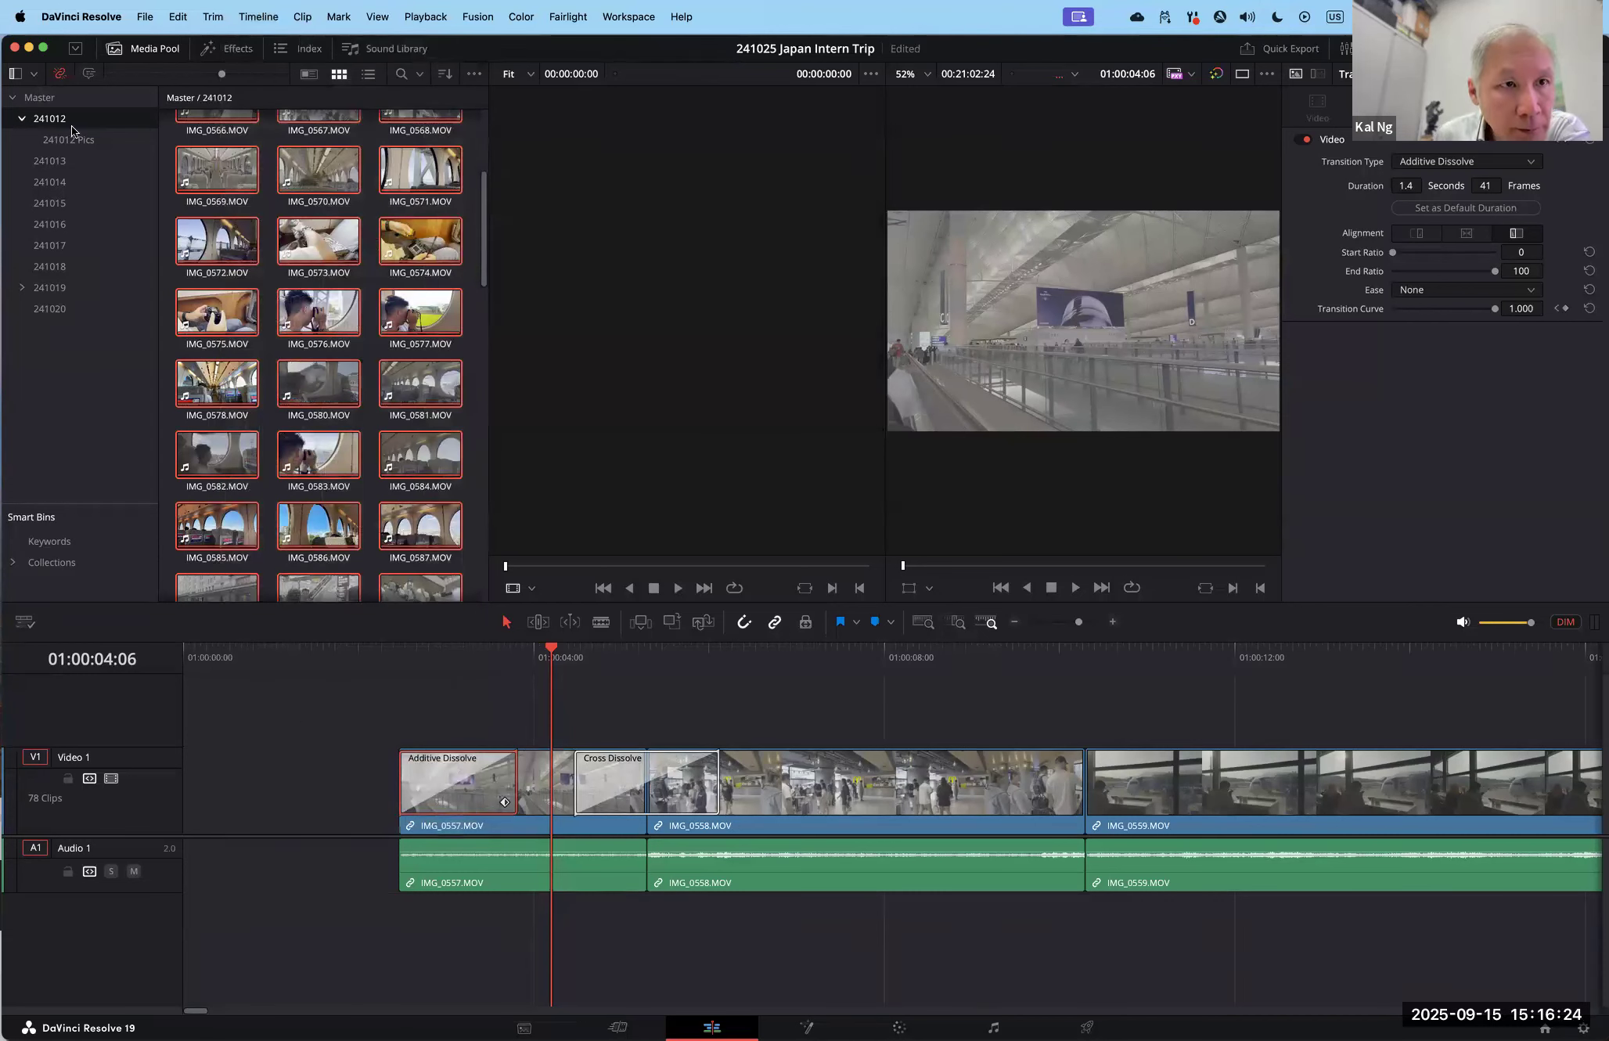
left_click(23, 119)
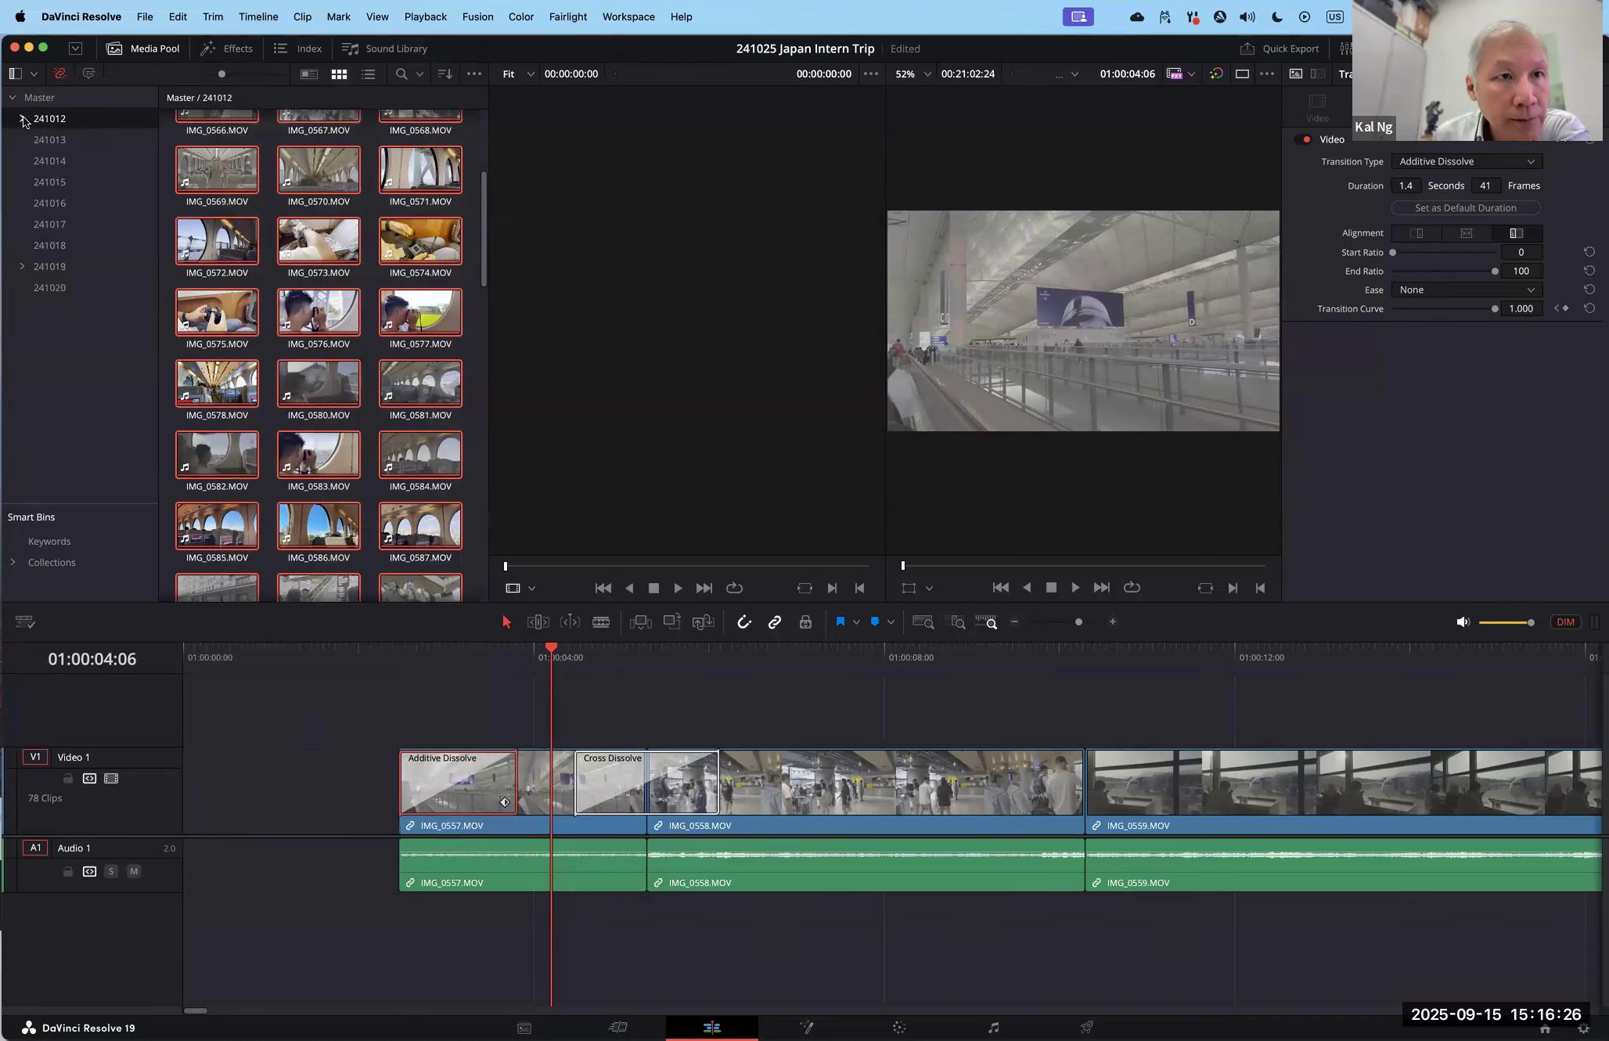
left_click(32, 76)
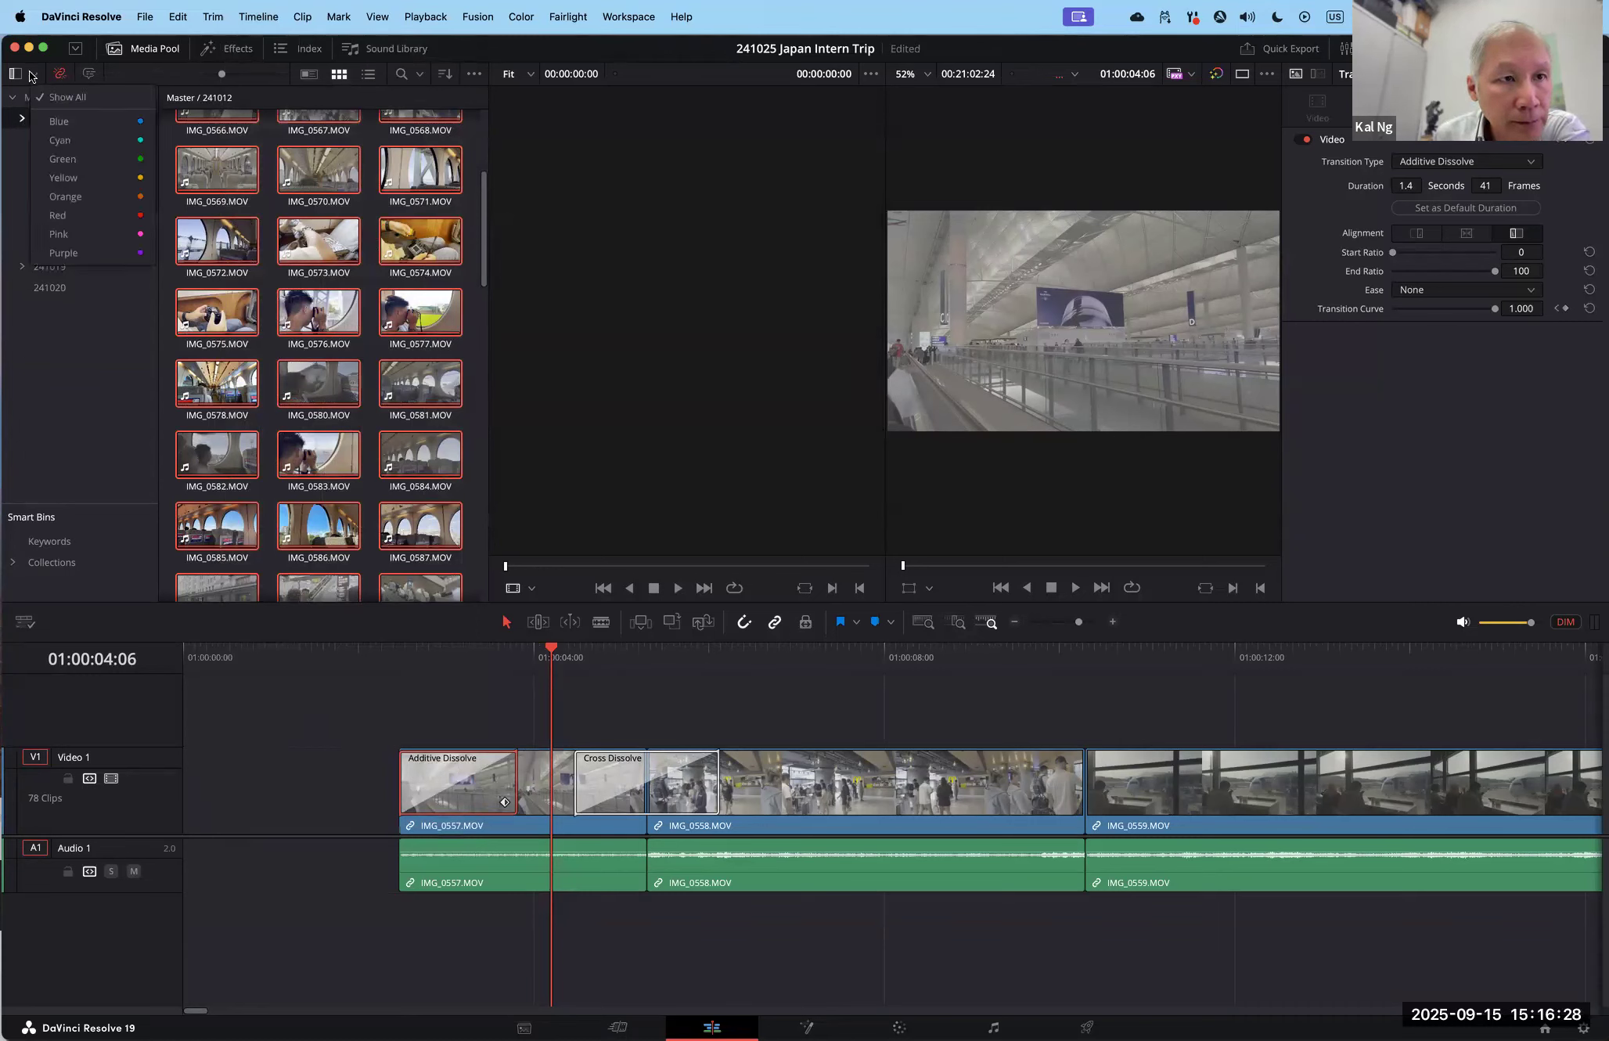
left_click(32, 76)
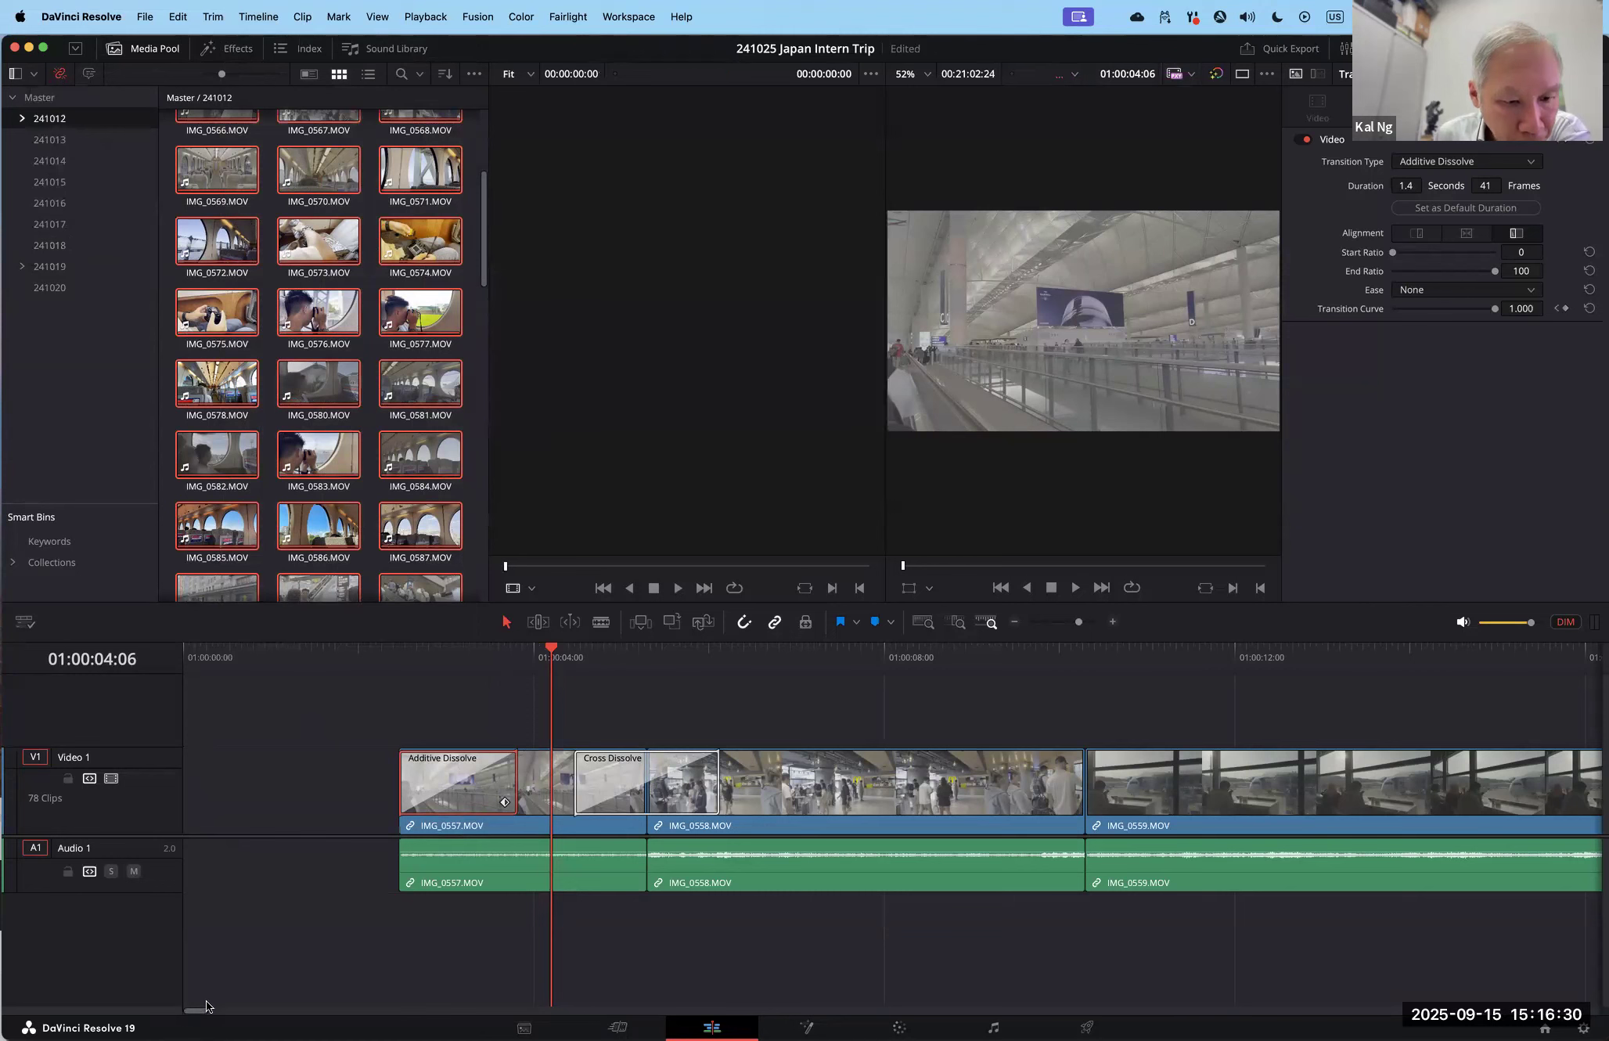
mouse_move(195, 1011)
left_mouse_down()
mouse_move(172, 1010)
mouse_move(201, 1020)
left_mouse_up()
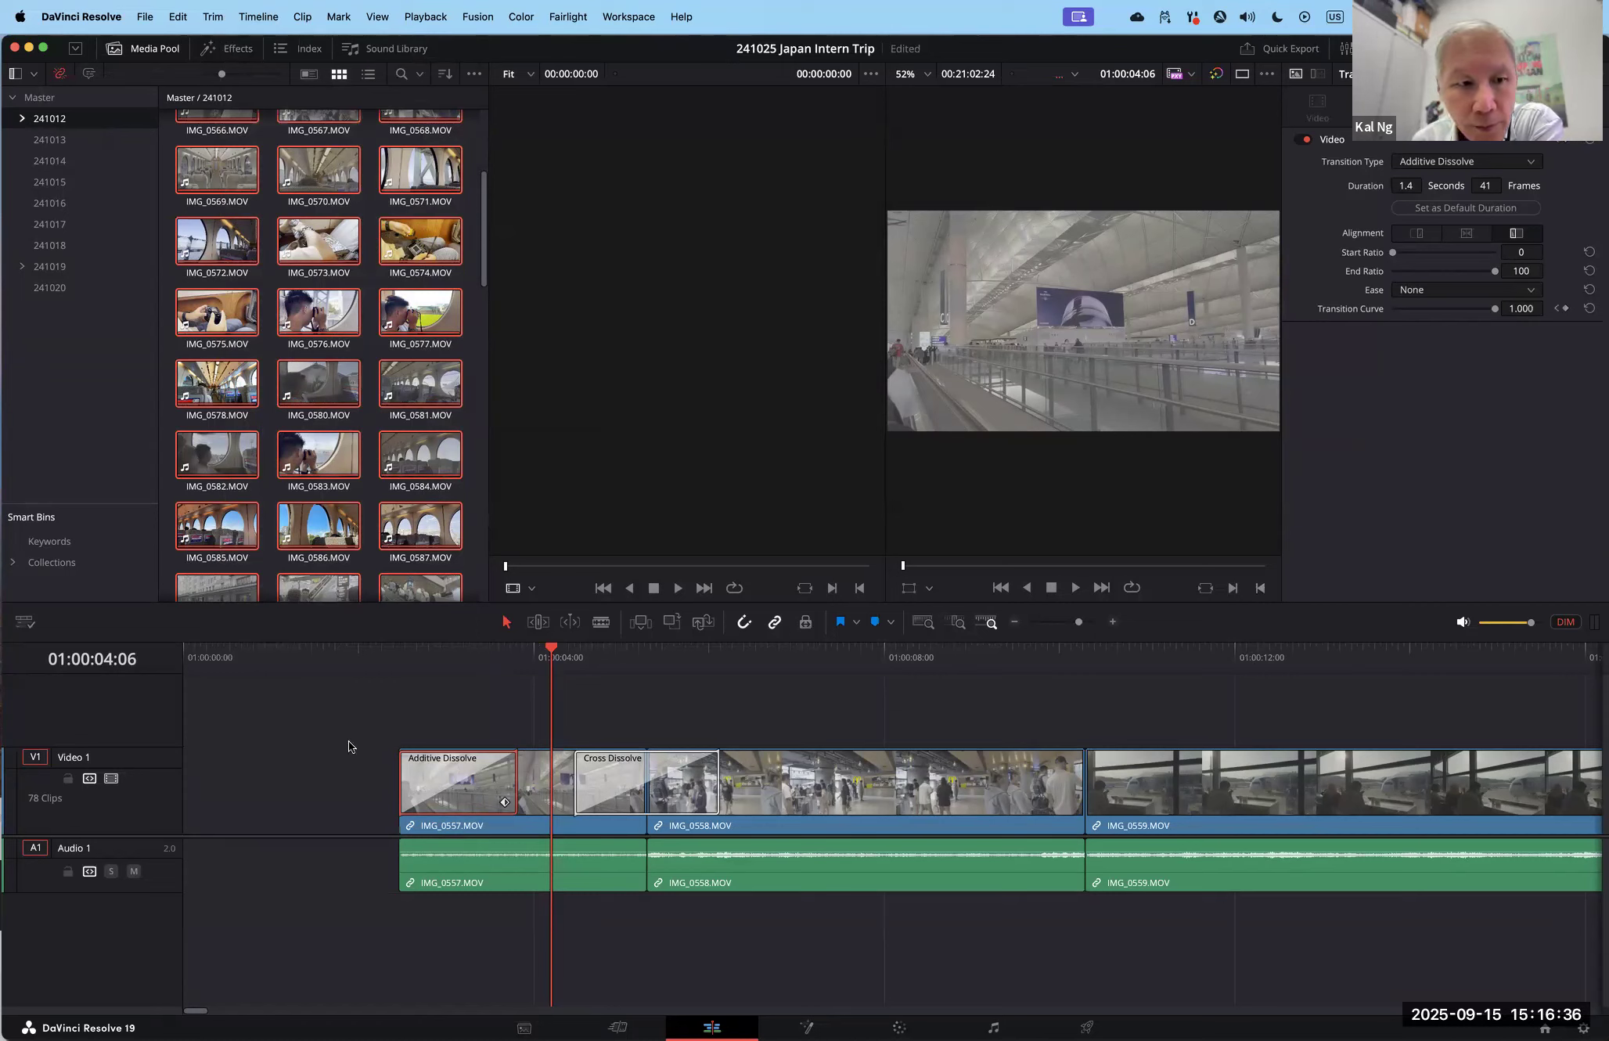
left_click_drag(282, 652, 182, 657)
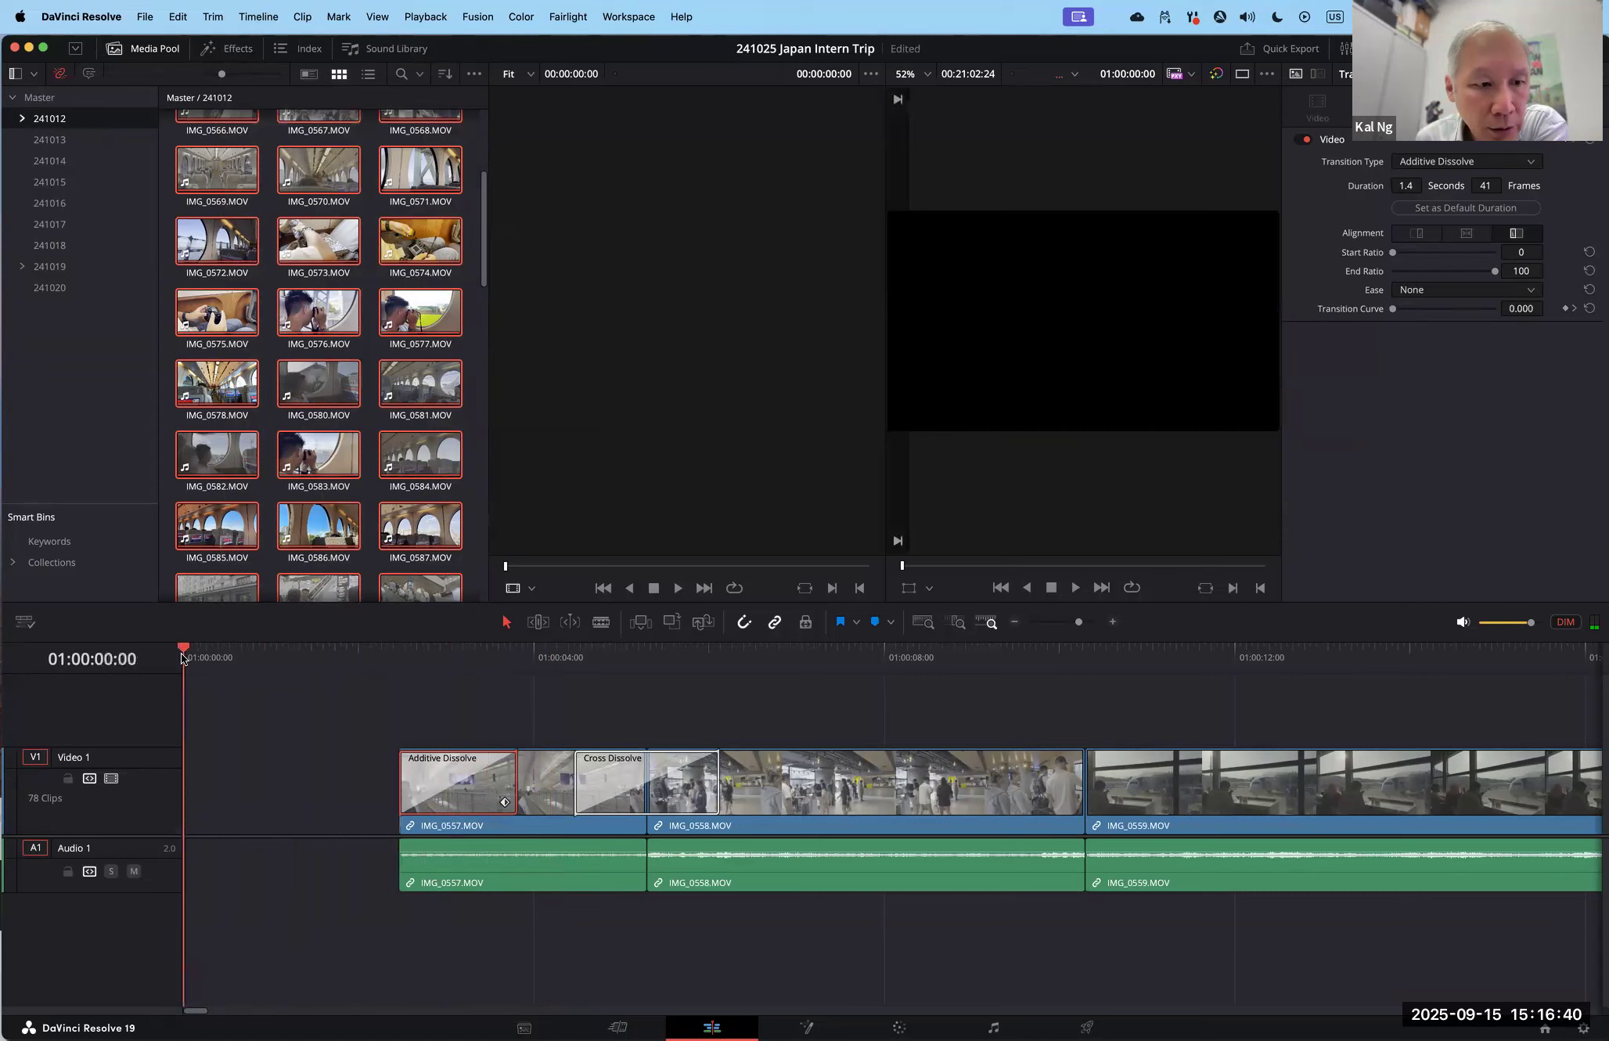
left_click(32, 624)
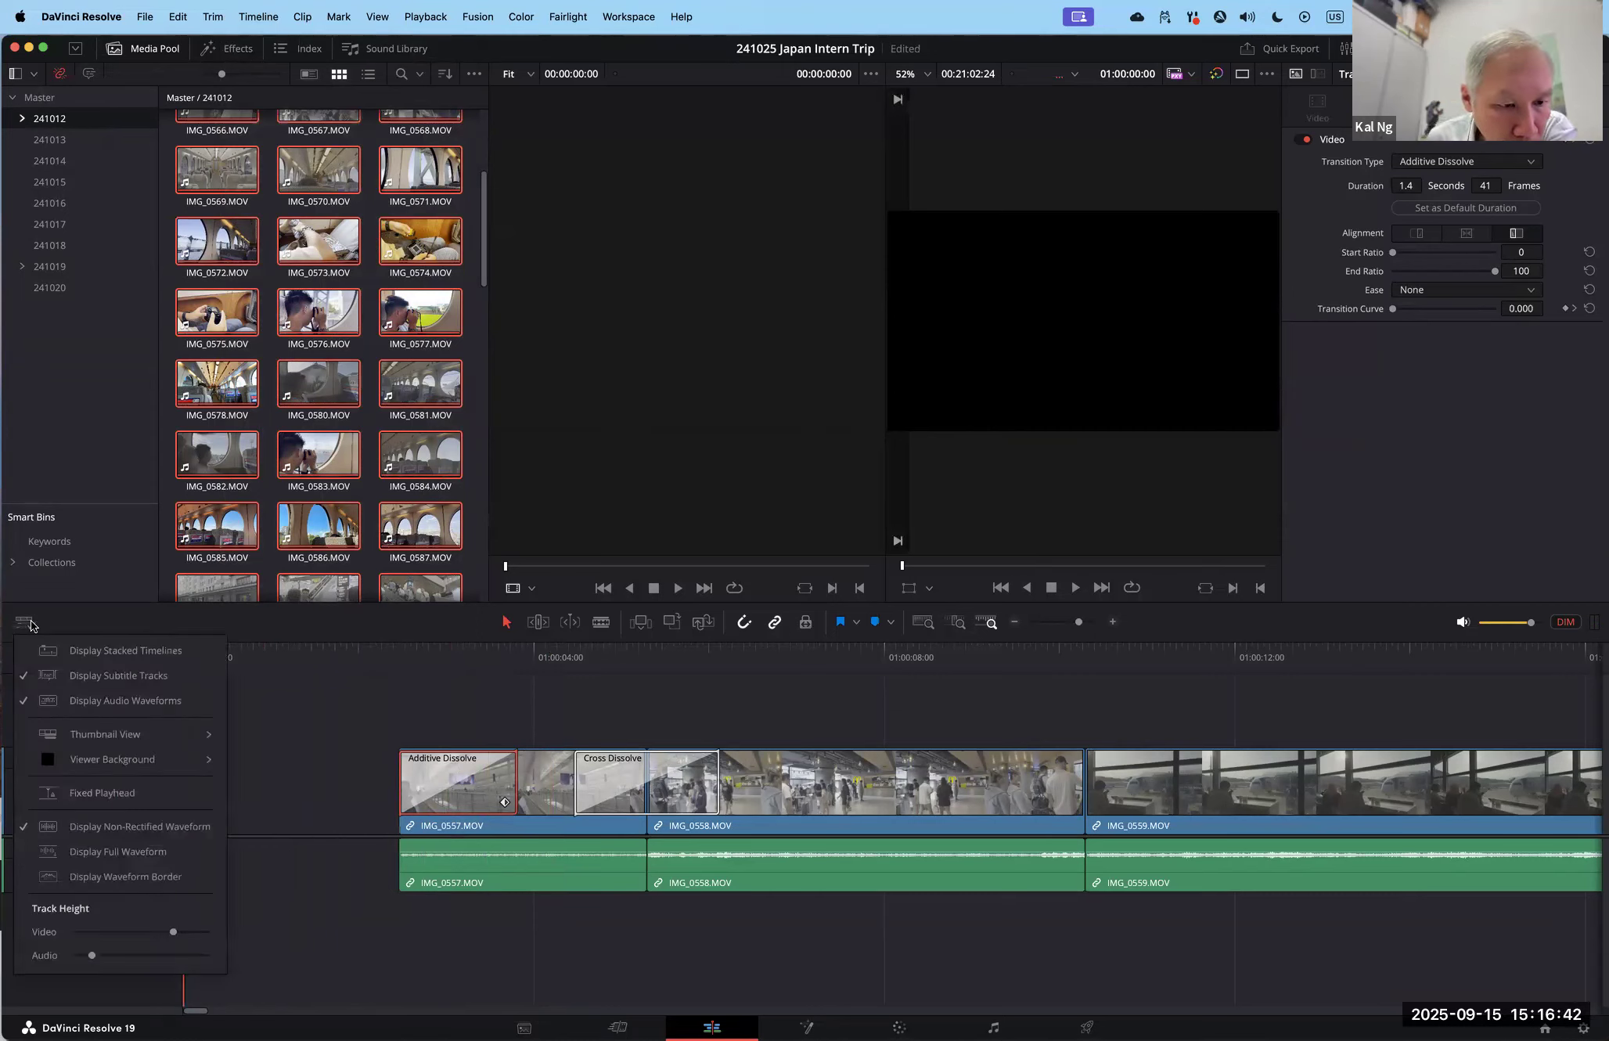
left_click(32, 624)
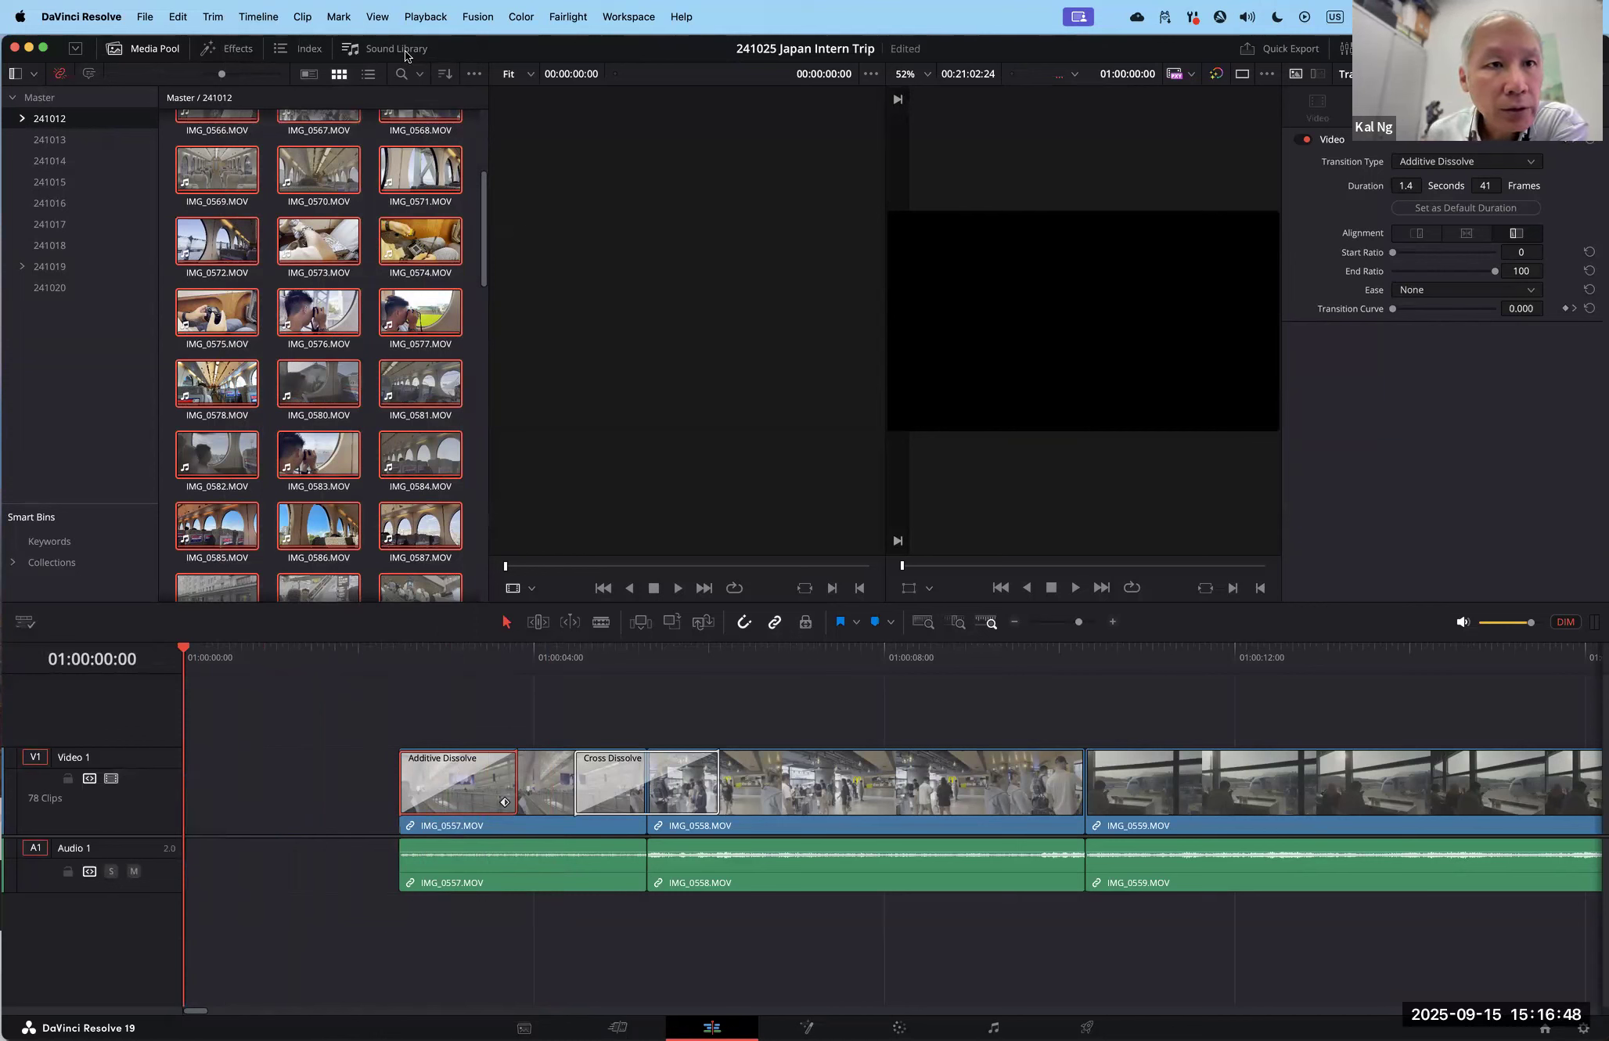
Step: Open the TripTrailer timeline from the Master bin of the media pool
scroll(342, 381, "up", 5)
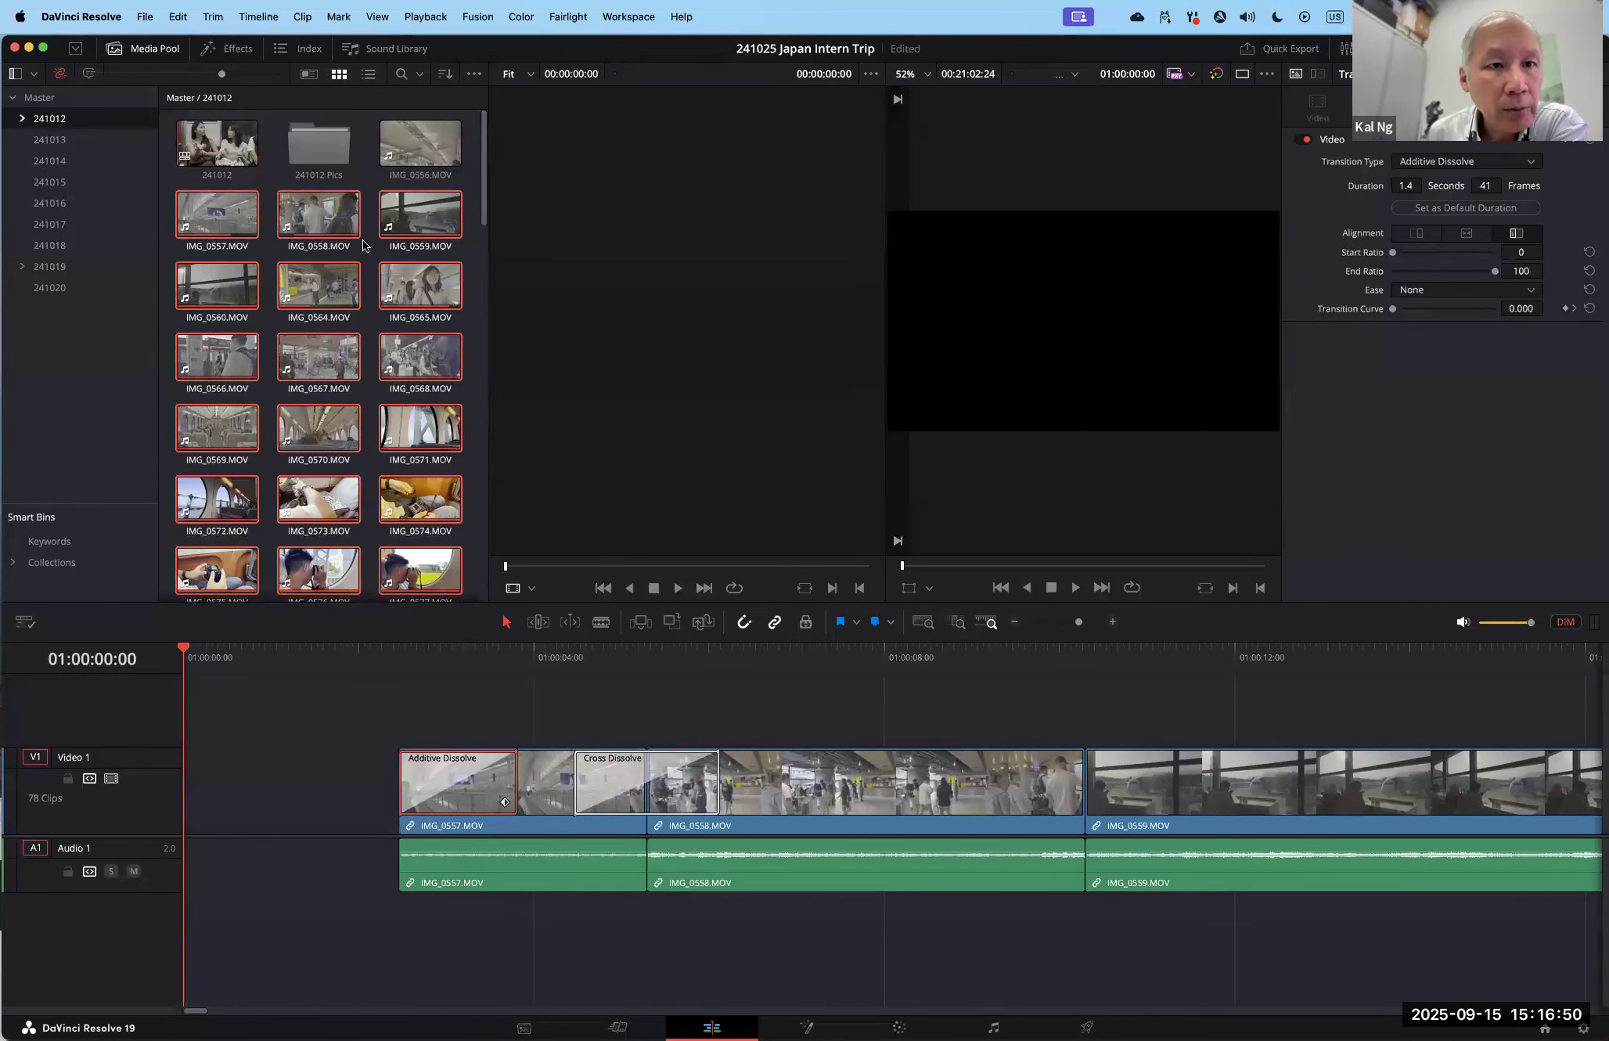
left_click(52, 140)
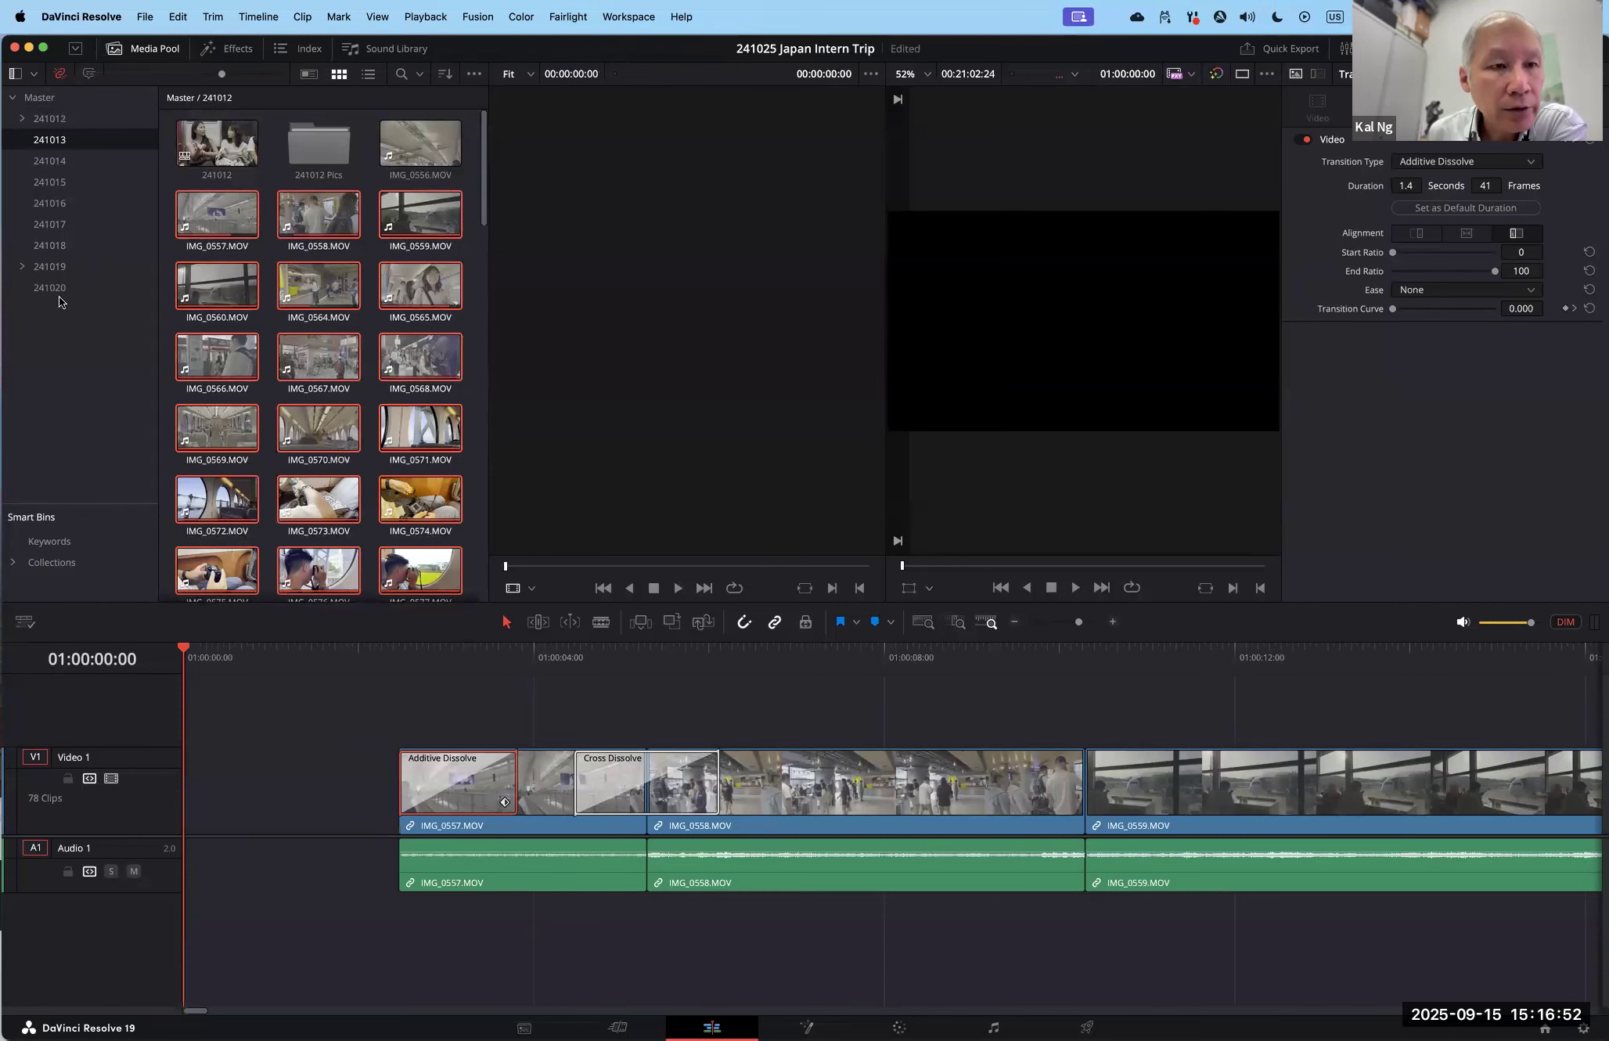
left_click(45, 102)
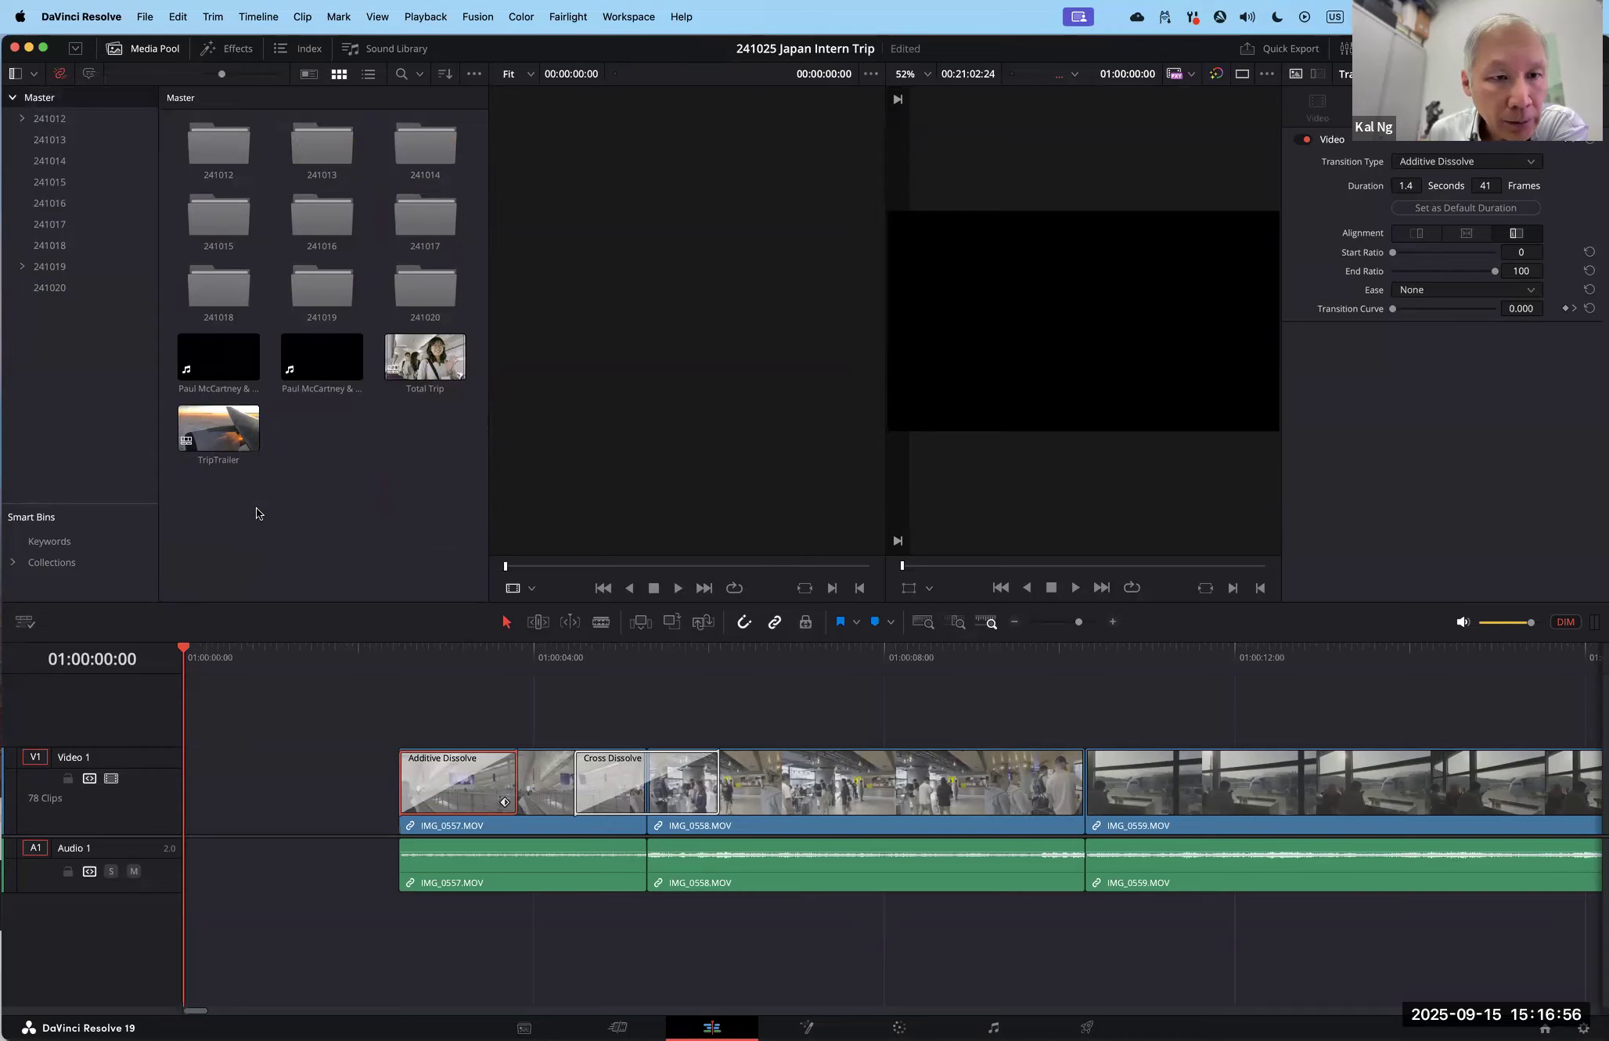
left_click(421, 364)
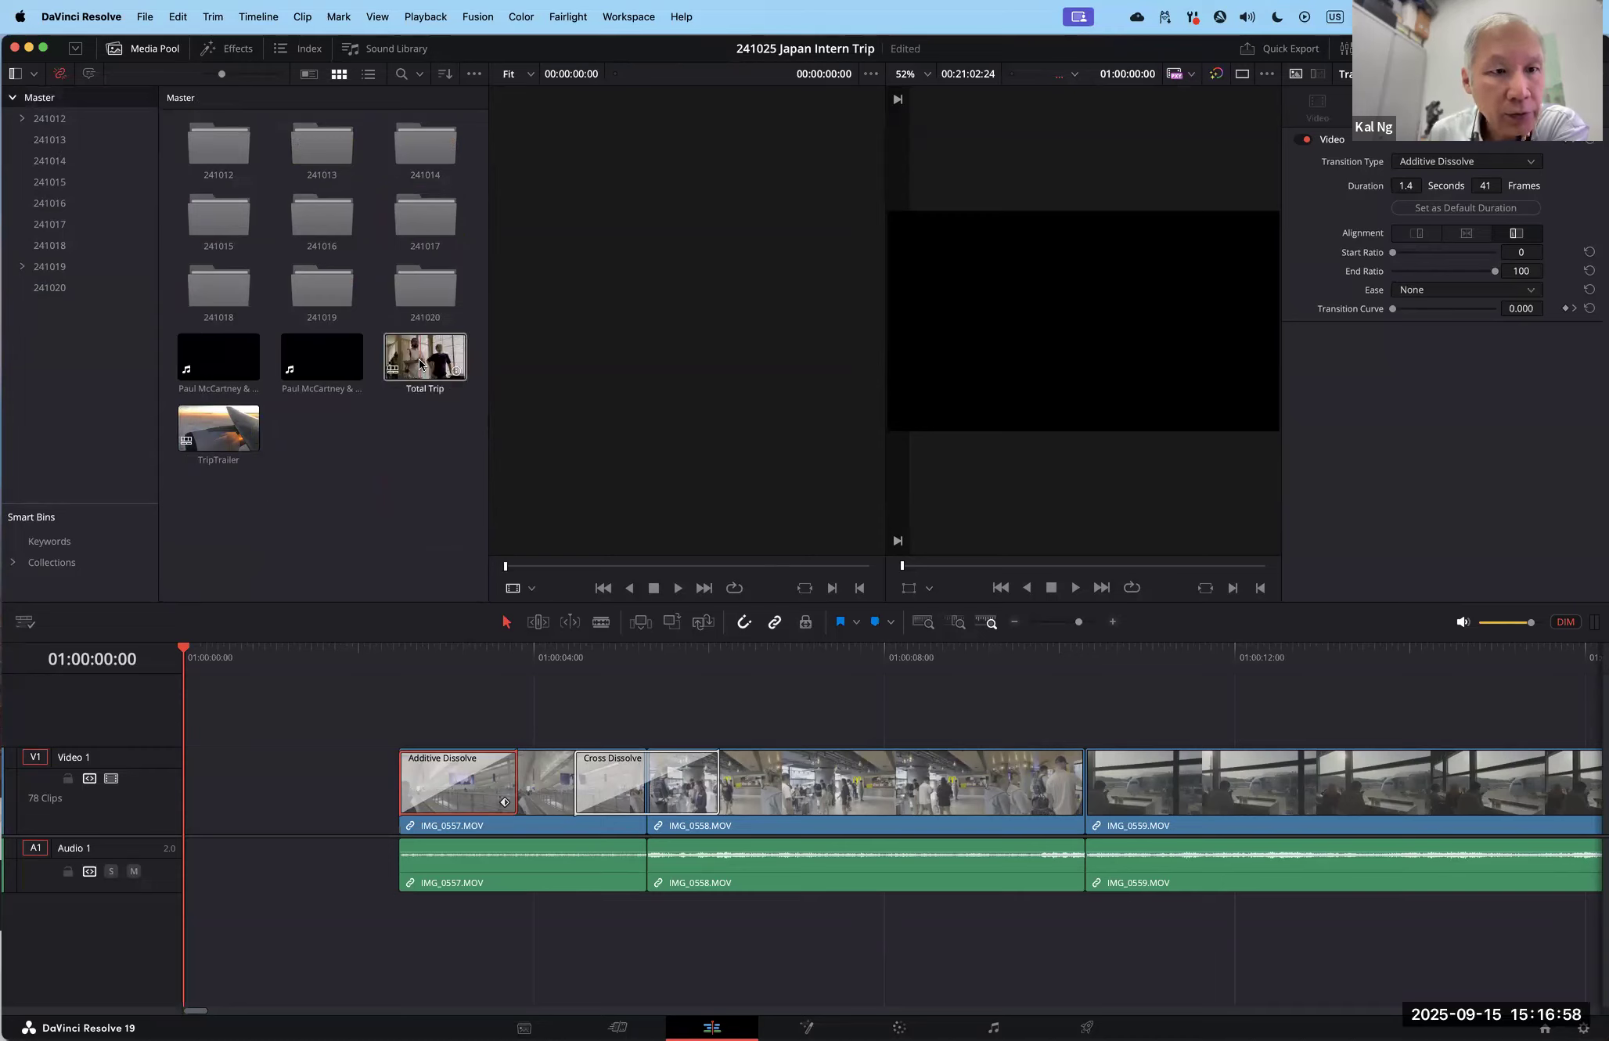
left_click(222, 431)
double_click(226, 426)
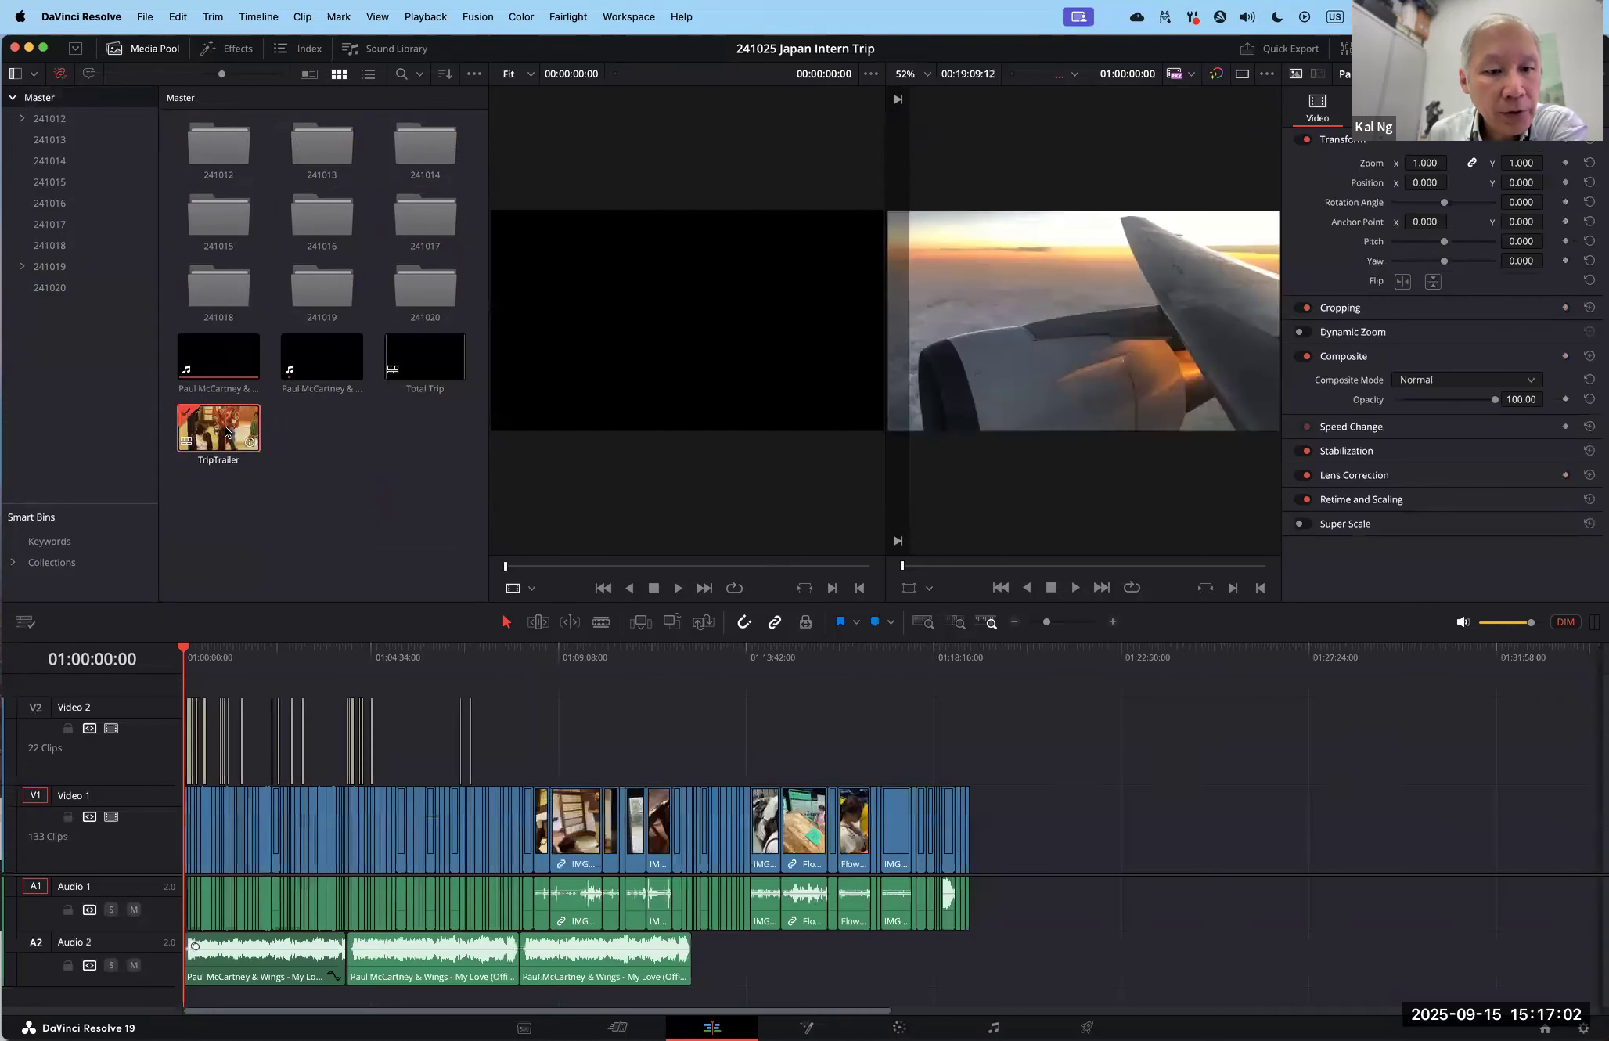
Step: Enlarge the viewers by narrowing the media pool and hiding the Inspector
left_click_drag(186, 650, 180, 652)
left_click_drag(490, 469, 360, 470)
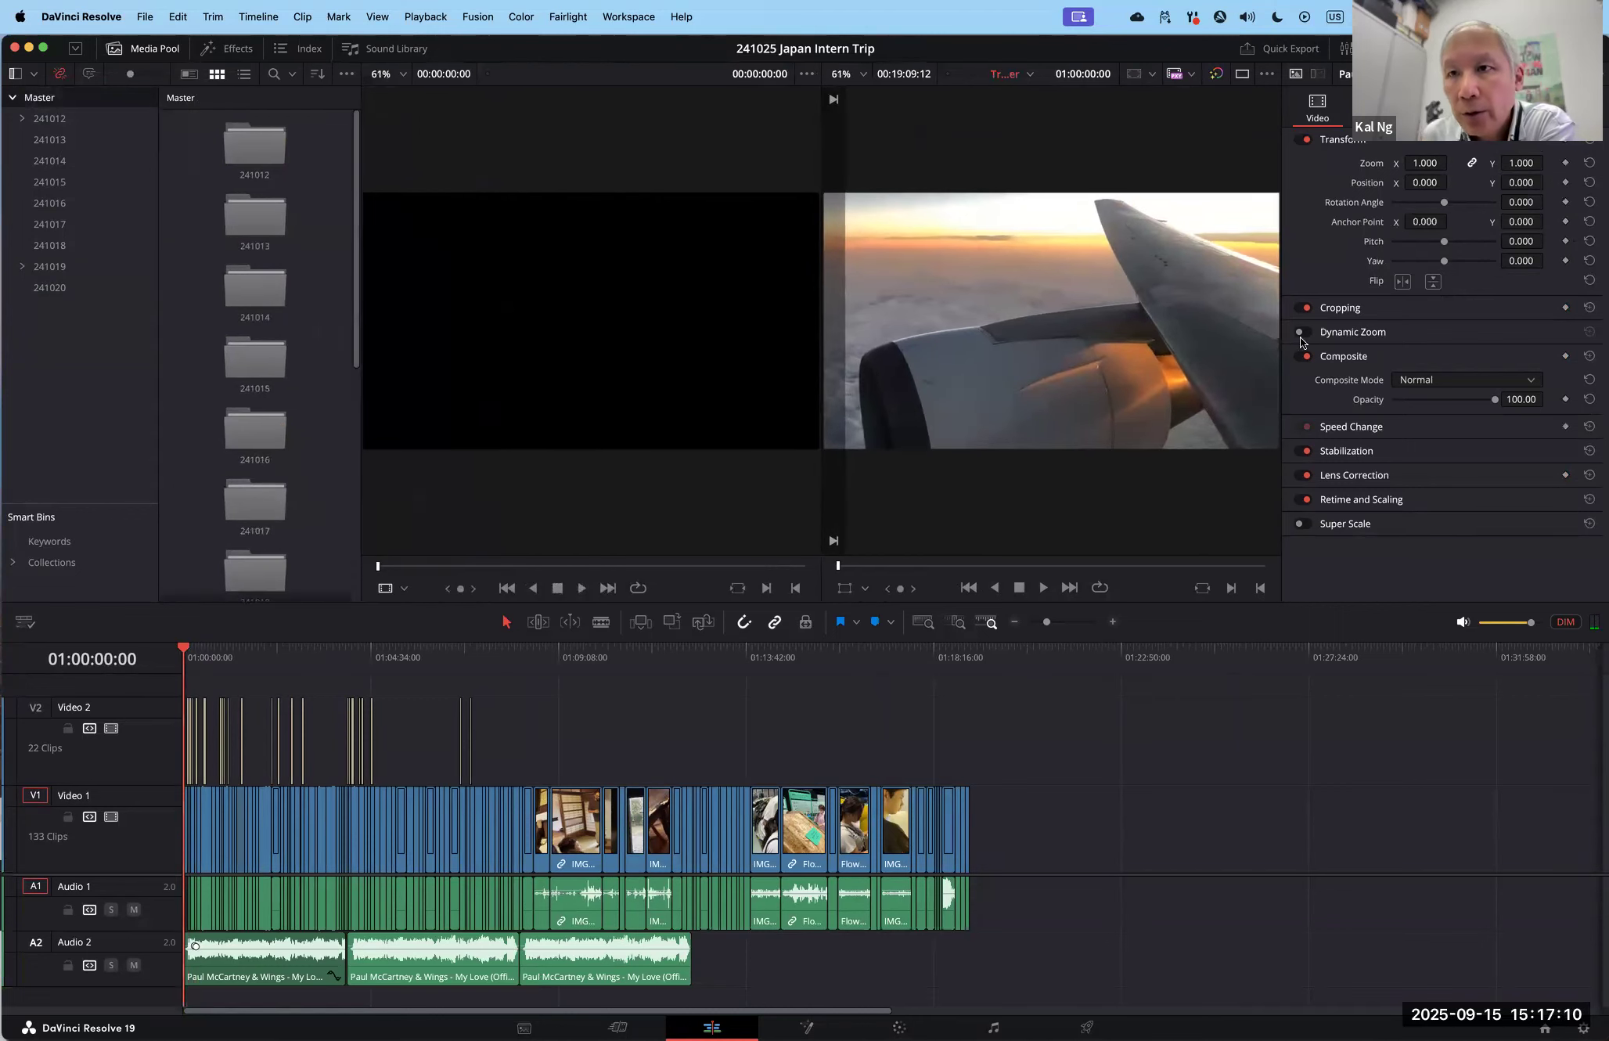
left_click(1554, 49)
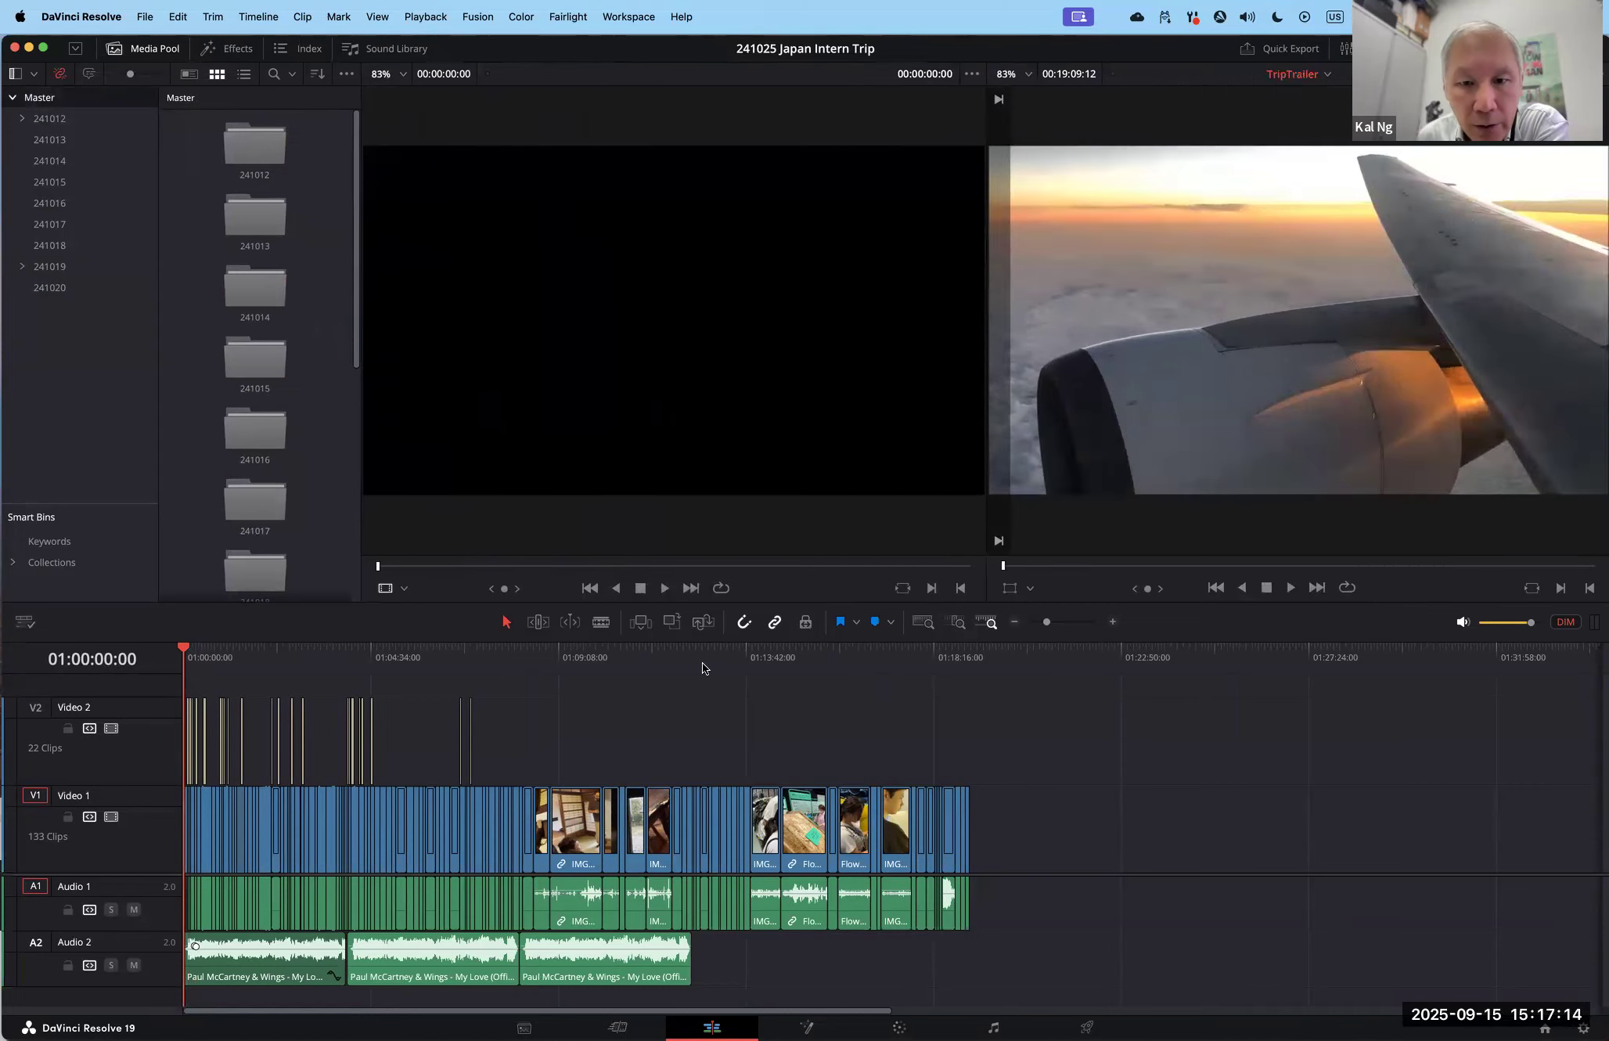
Step: Play the TripTrailer timeline from its start up to the OSAKA title, and magnify the timeline around its first clips
left_click(1290, 588)
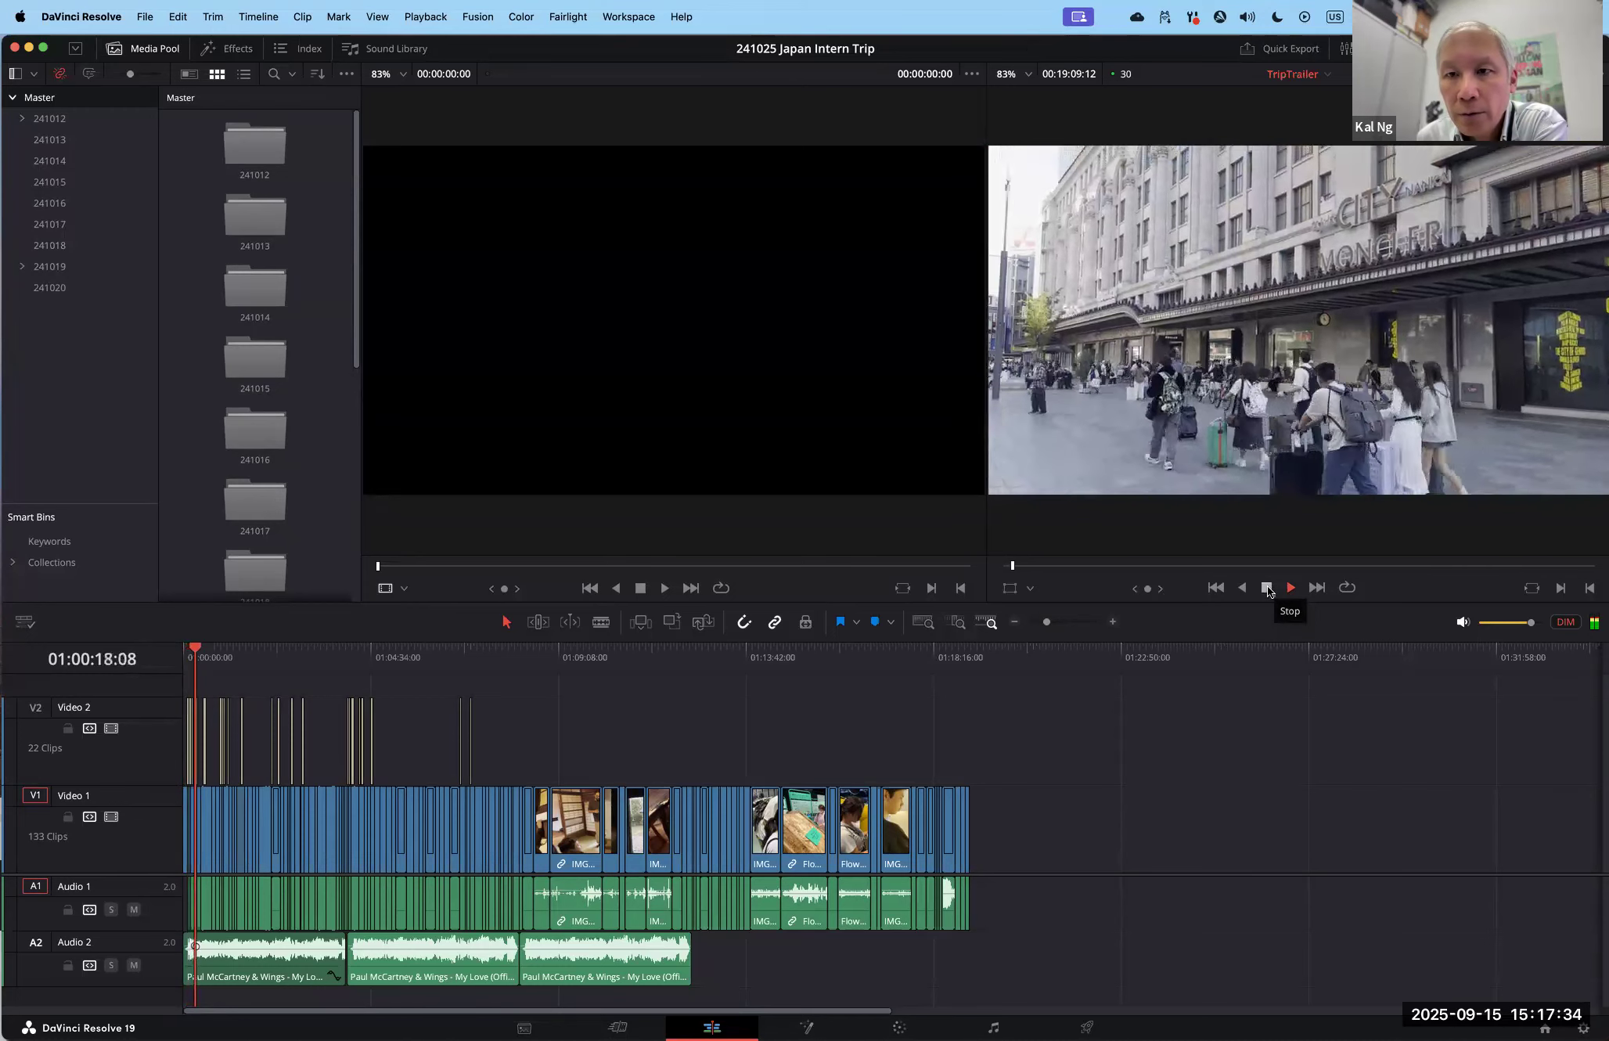
left_click(1268, 588)
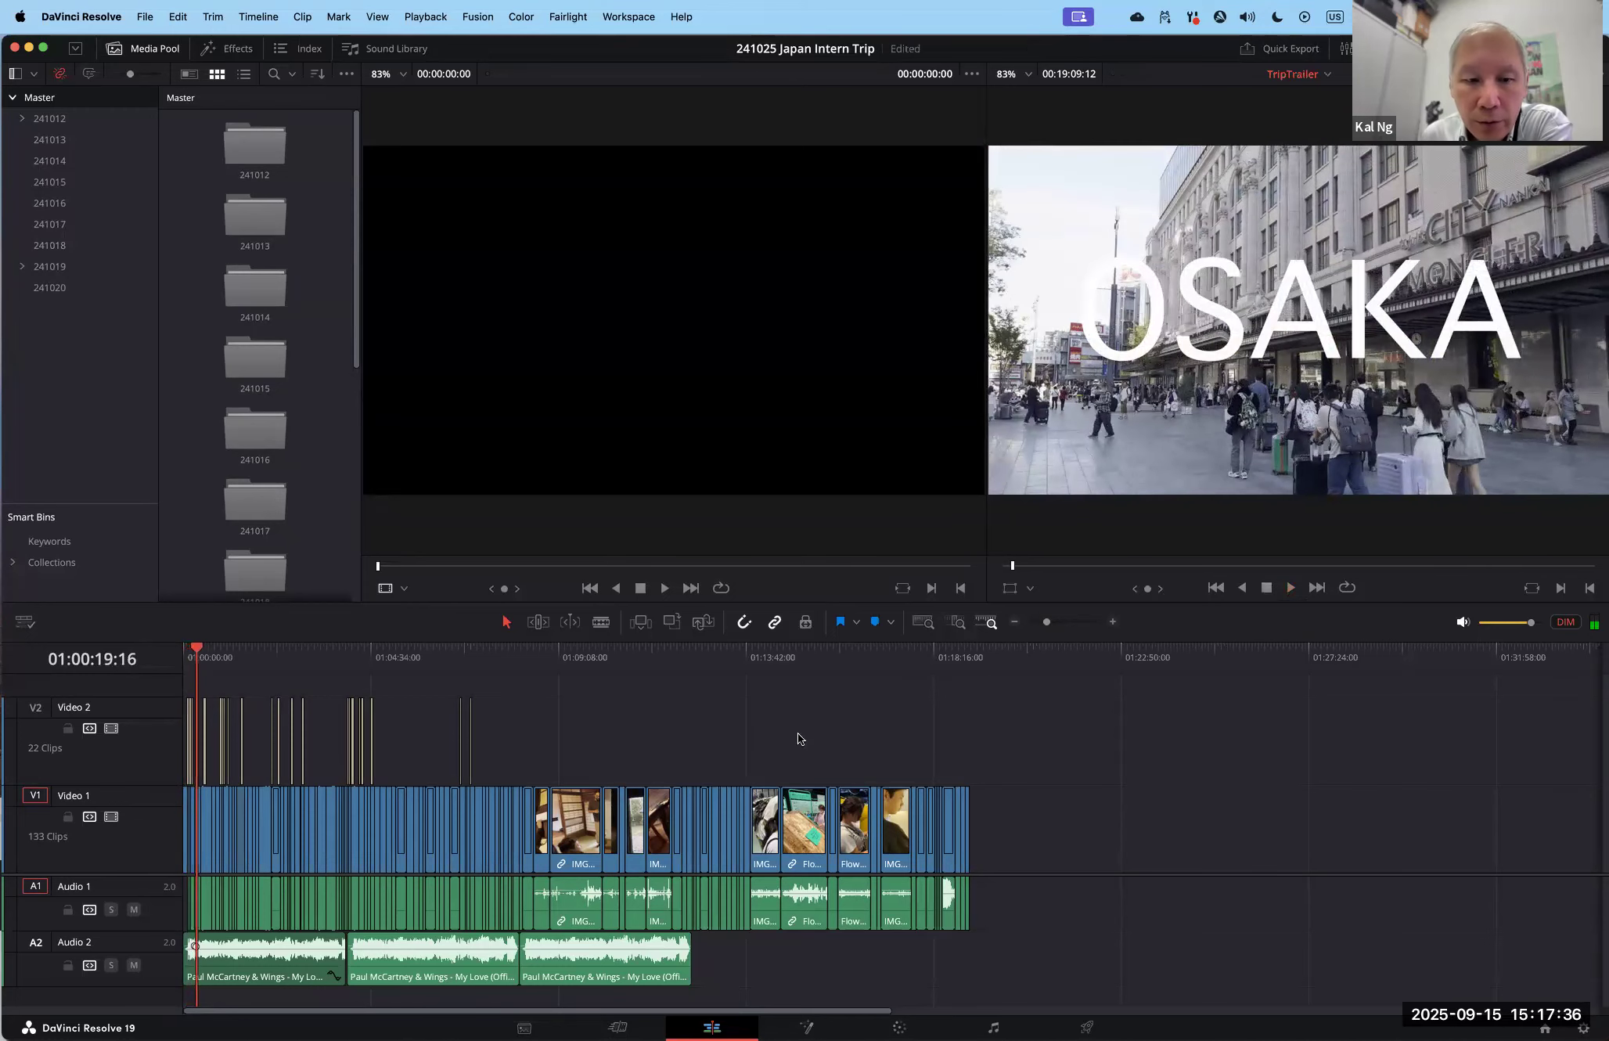
left_click_drag(1047, 624, 1077, 623)
left_click_drag(1077, 620, 1079, 622)
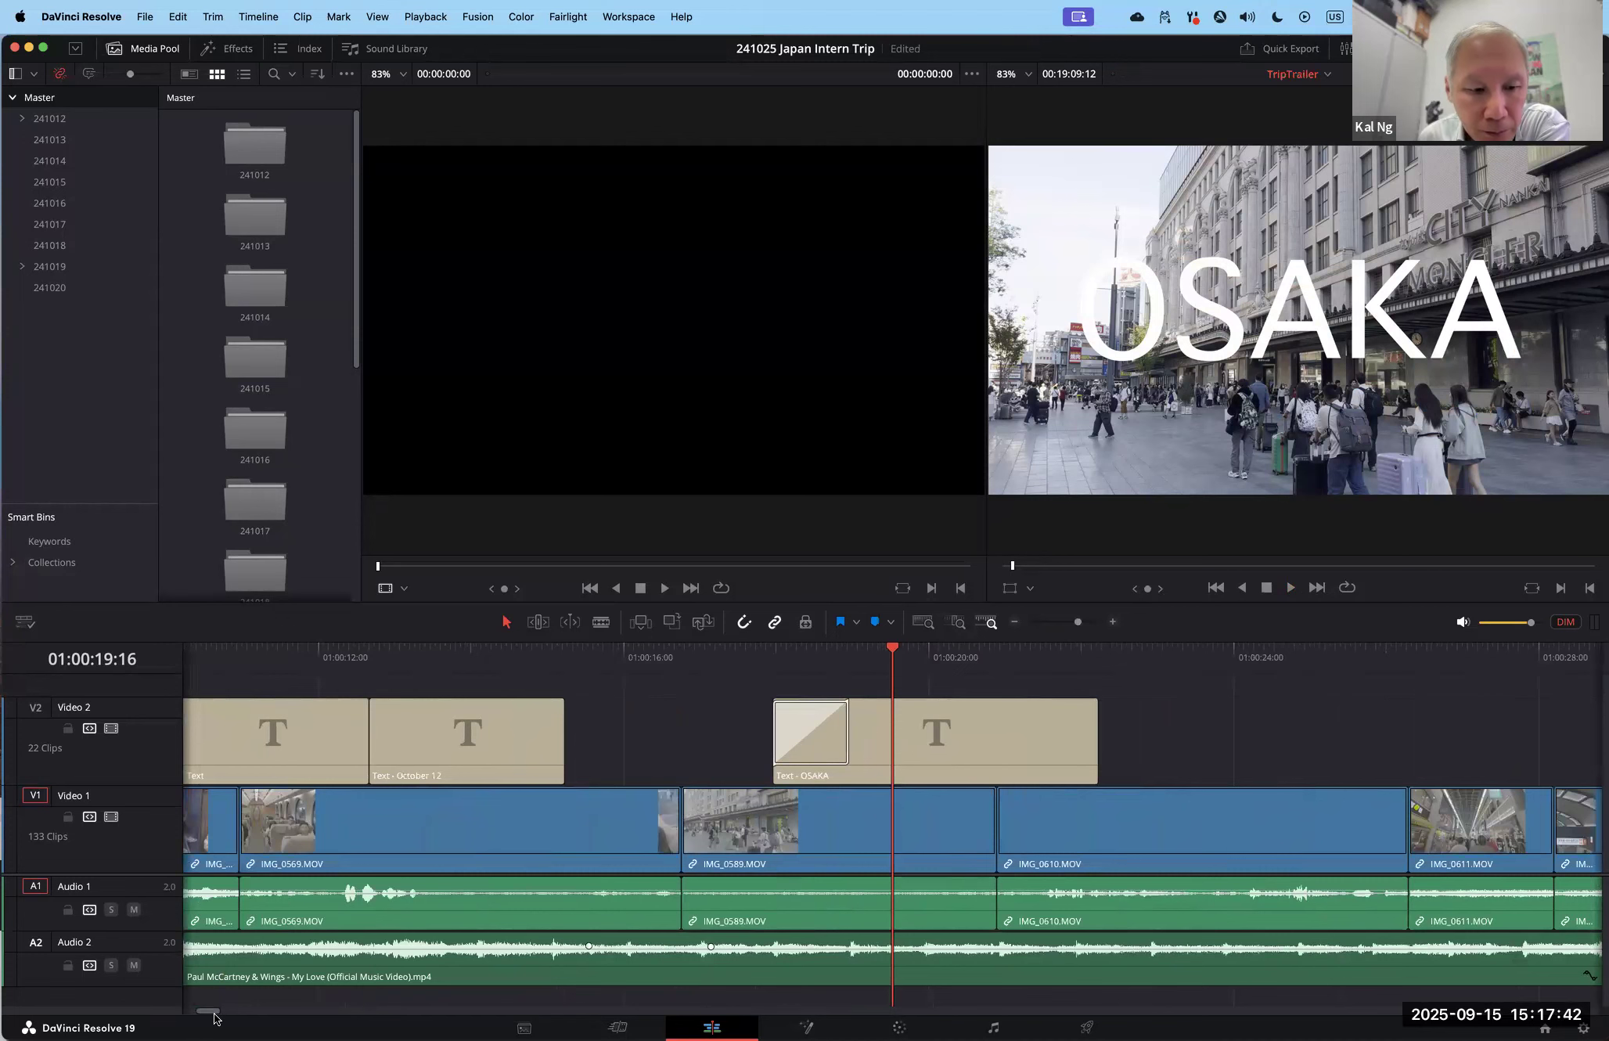
left_click_drag(208, 1011, 157, 1018)
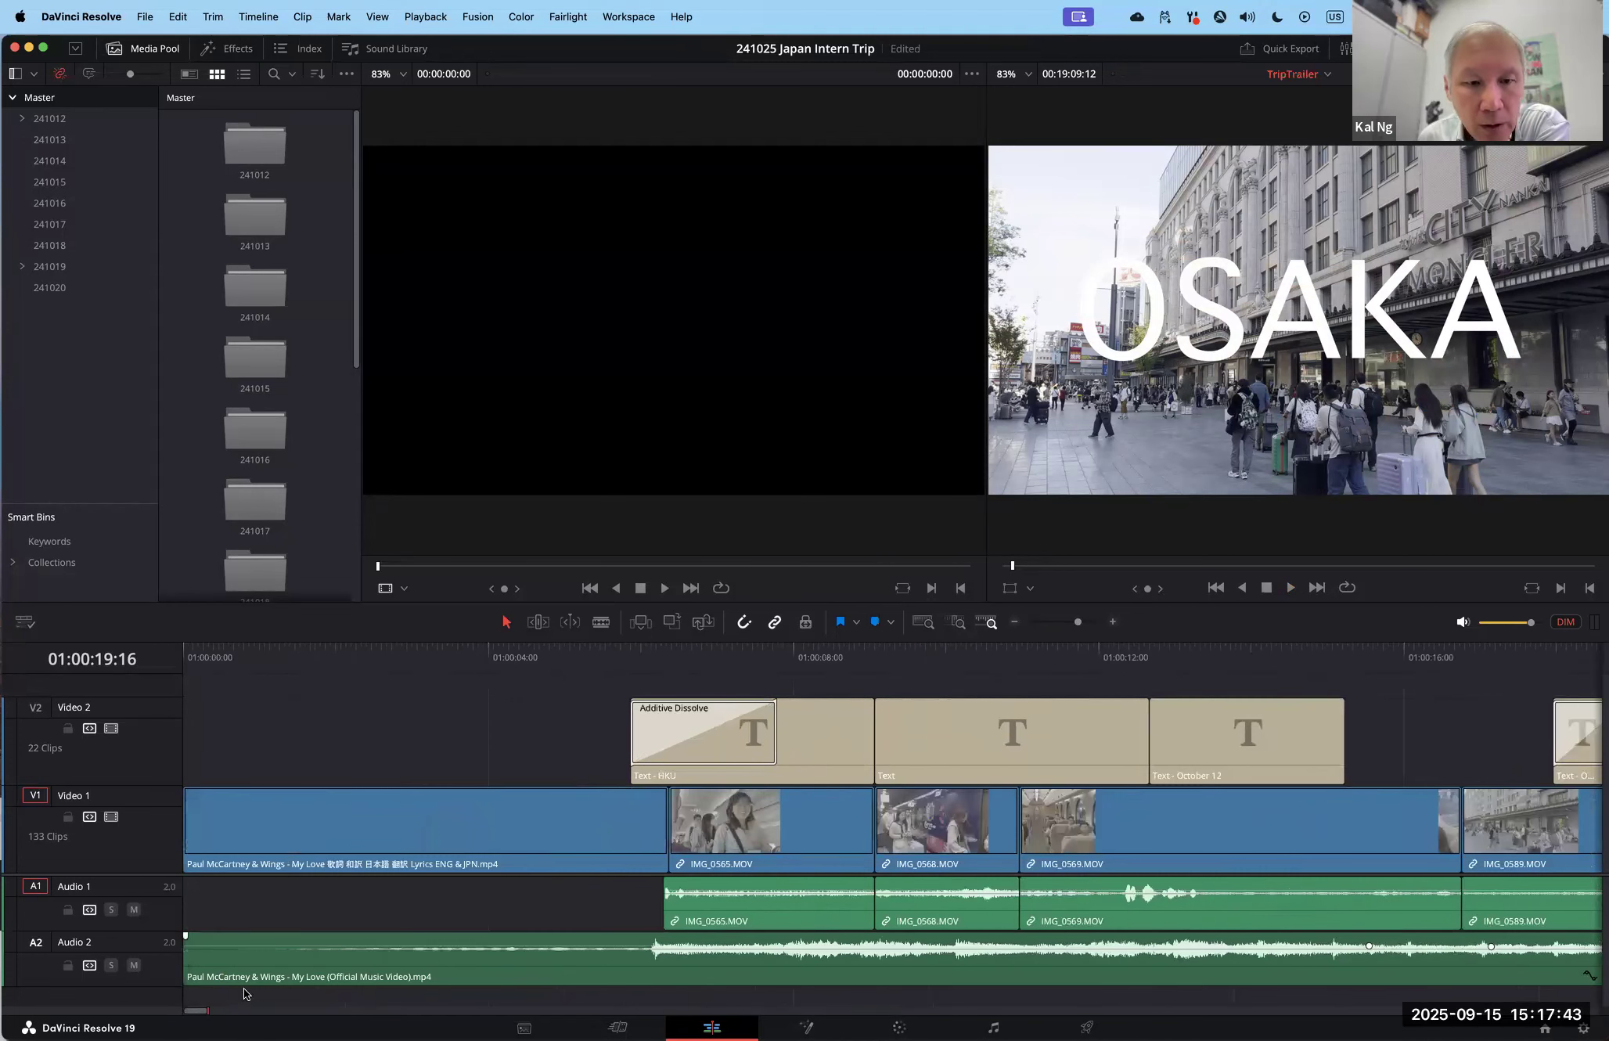
Step: Play and scrub through the opening airplane clip with song lyrics on Video 1, and select the adjoining IMG_0565.MOV clip
left_click(349, 650)
left_click(190, 654)
key("space")
left_click_drag(287, 656, 606, 663)
key("space")
left_click(473, 662)
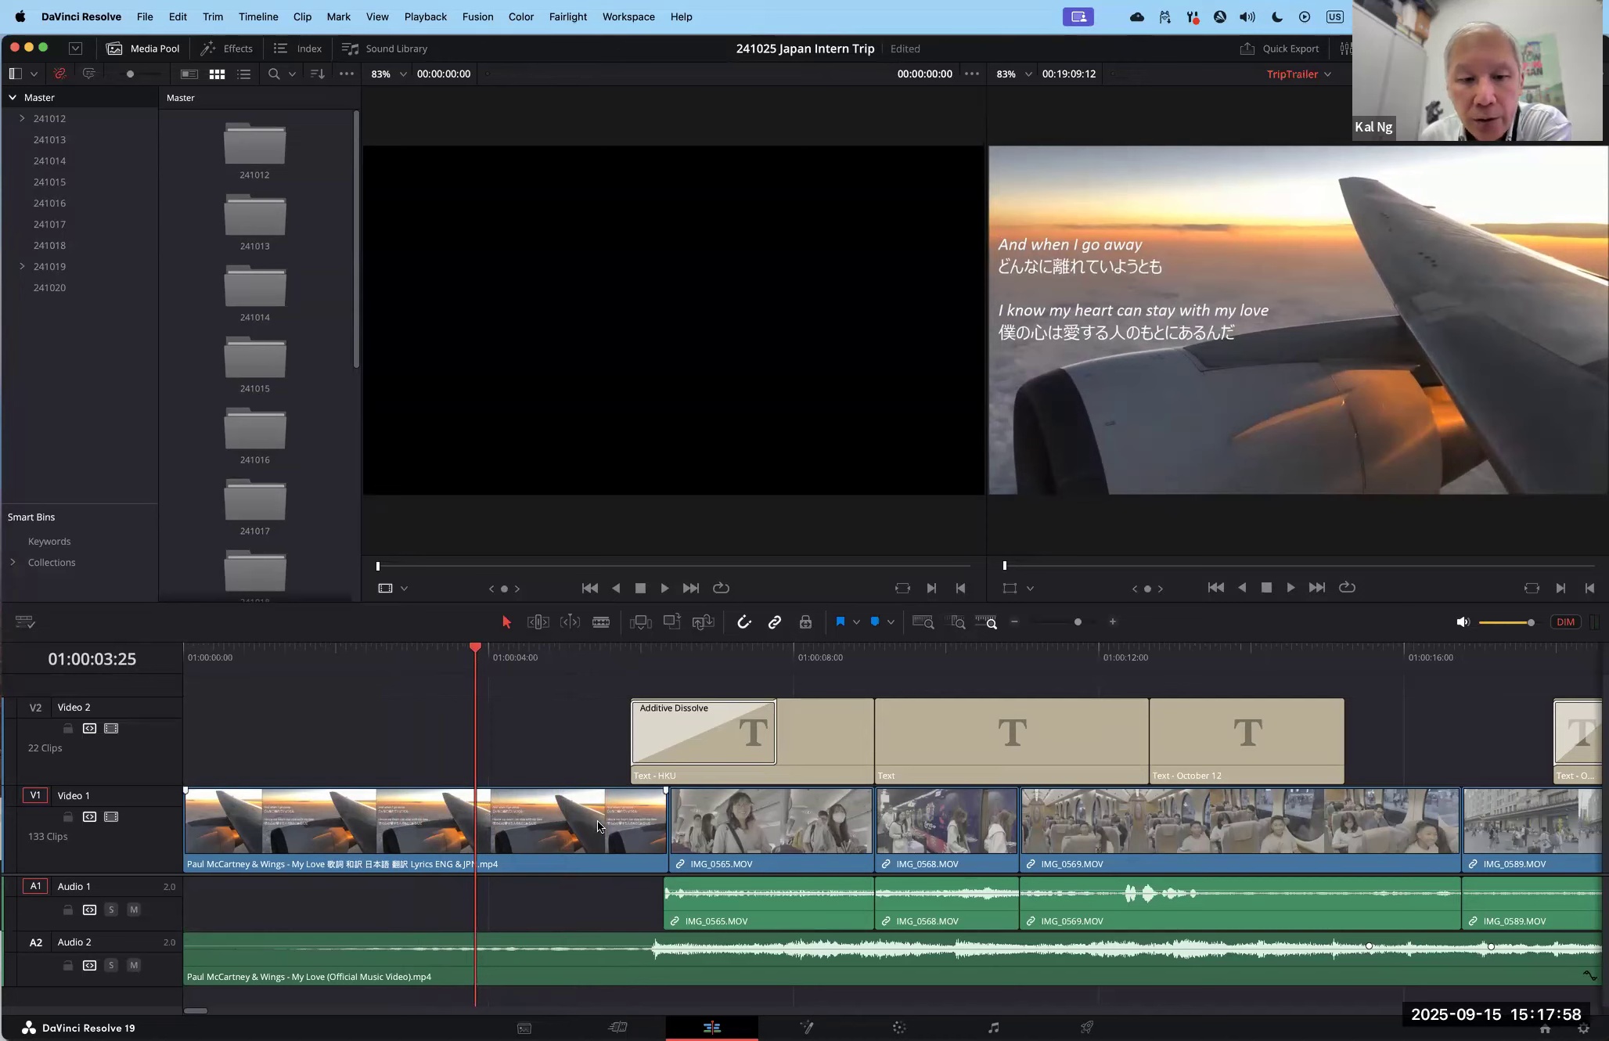
left_click(771, 827)
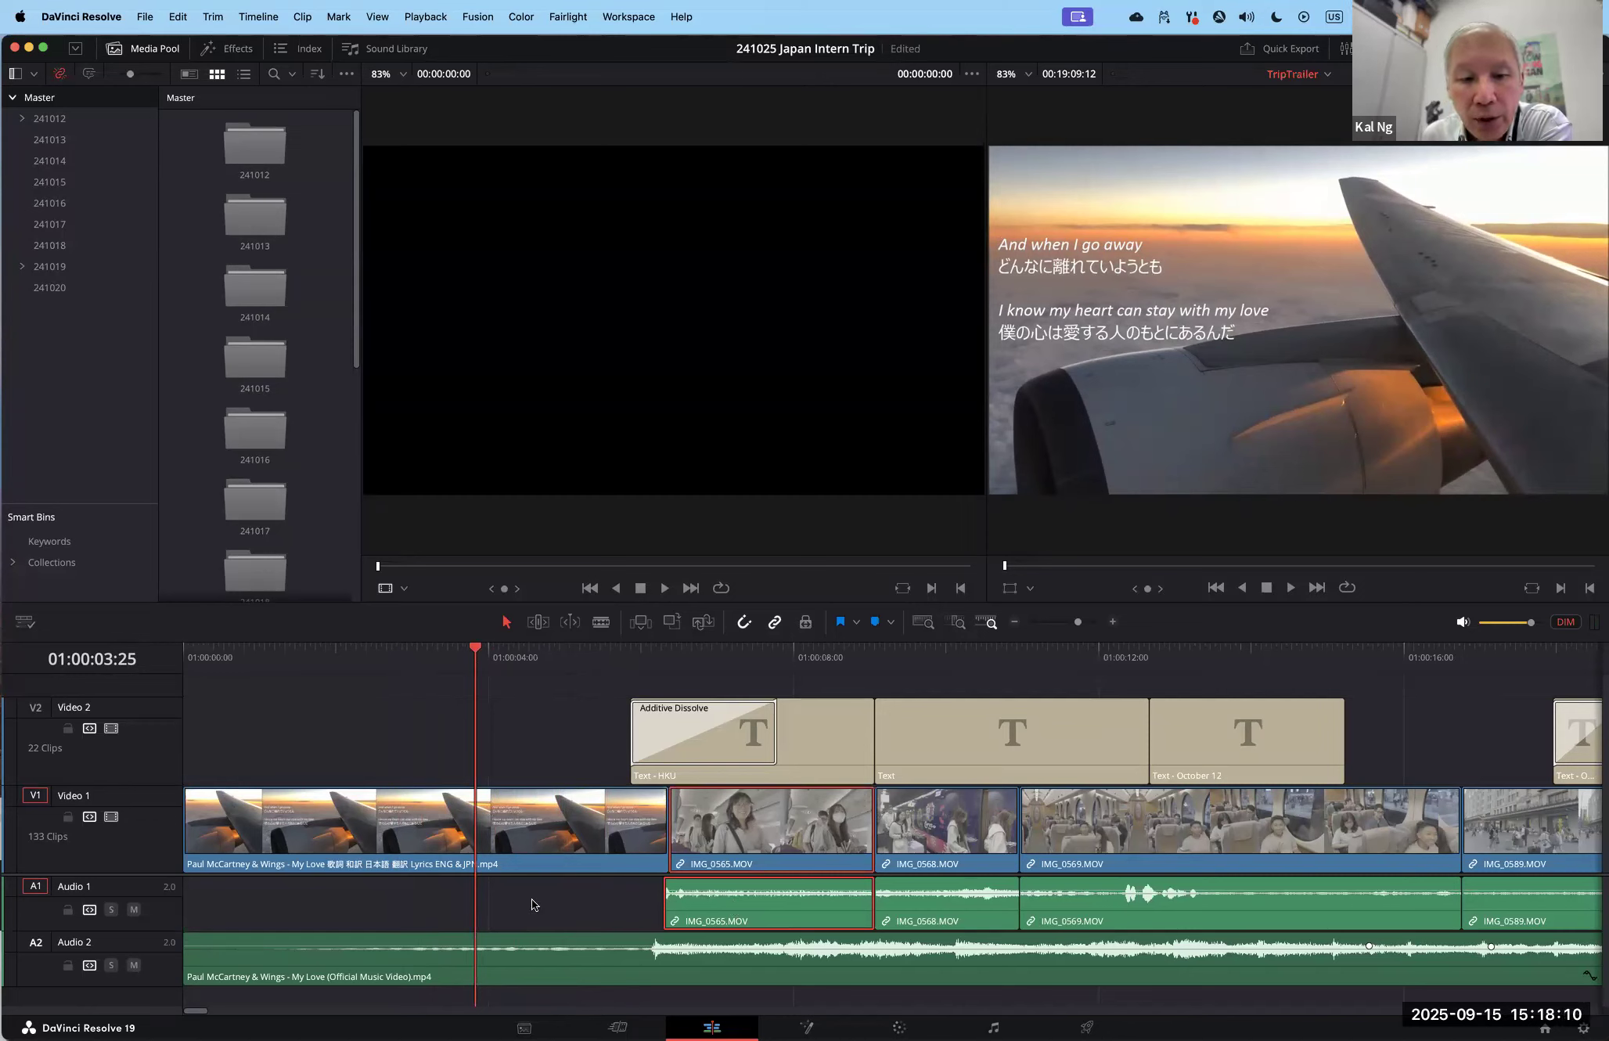
left_click_drag(474, 646, 318, 651)
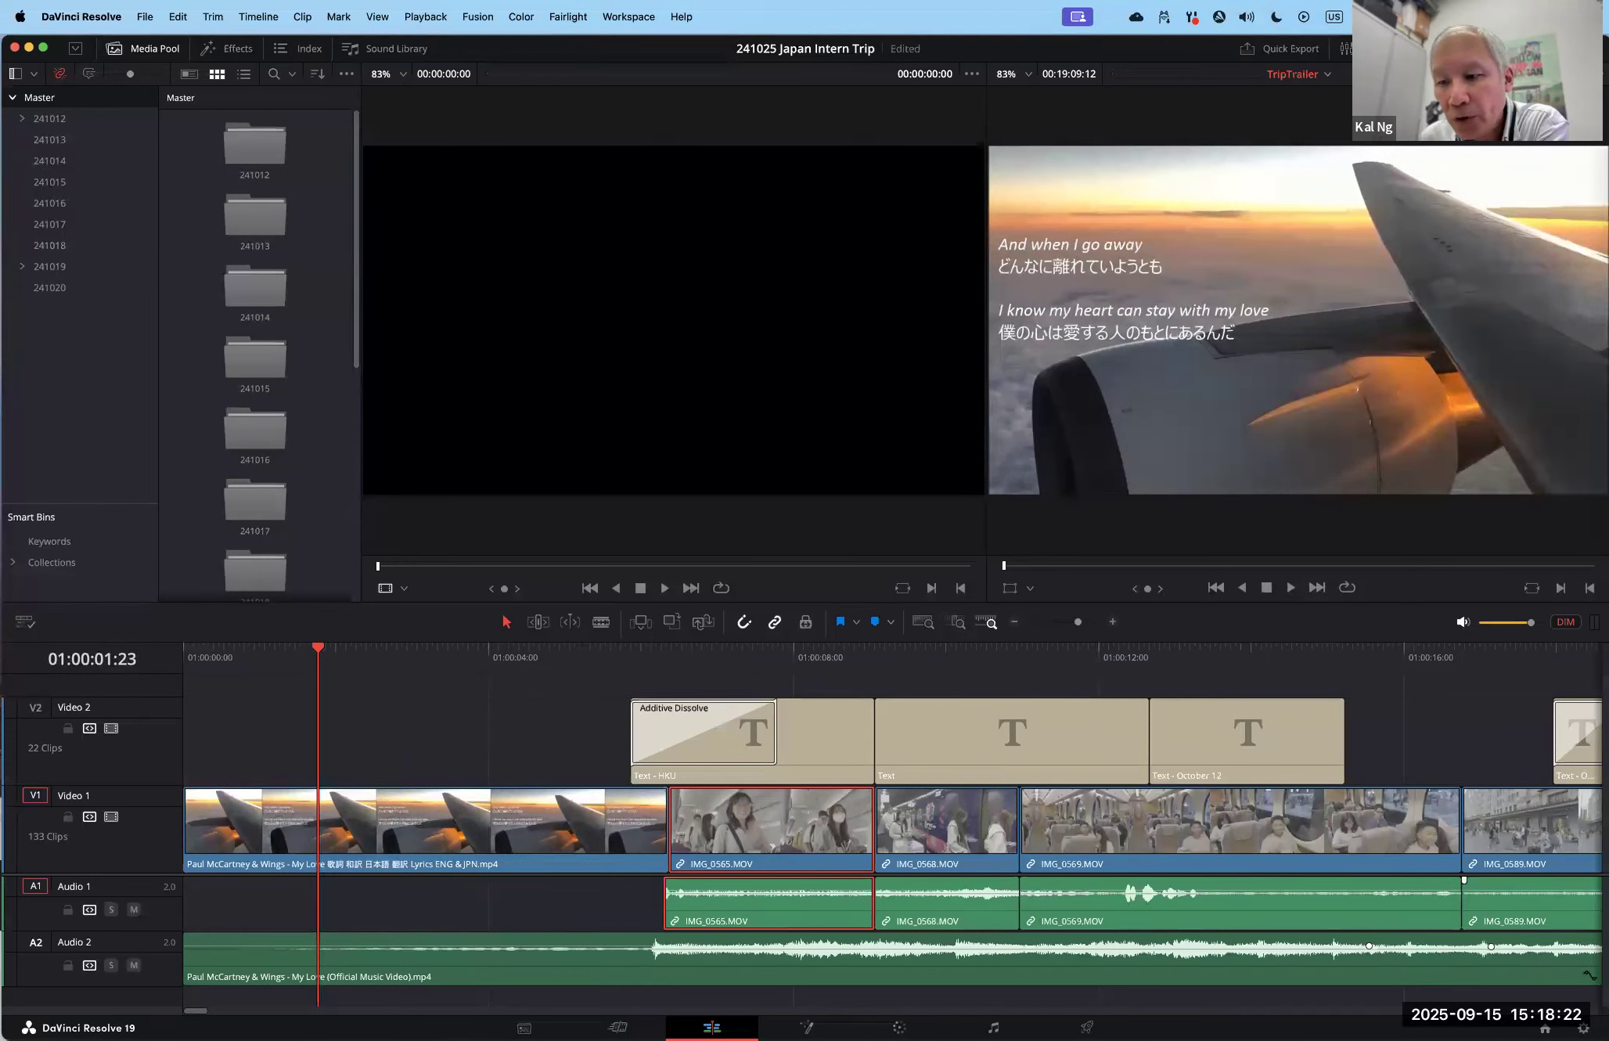
Step: Move the editor window aside, launch 4K Video Downloader+ from the Applications folder in Finder, and reposition its window
mouse_move(1589, 906)
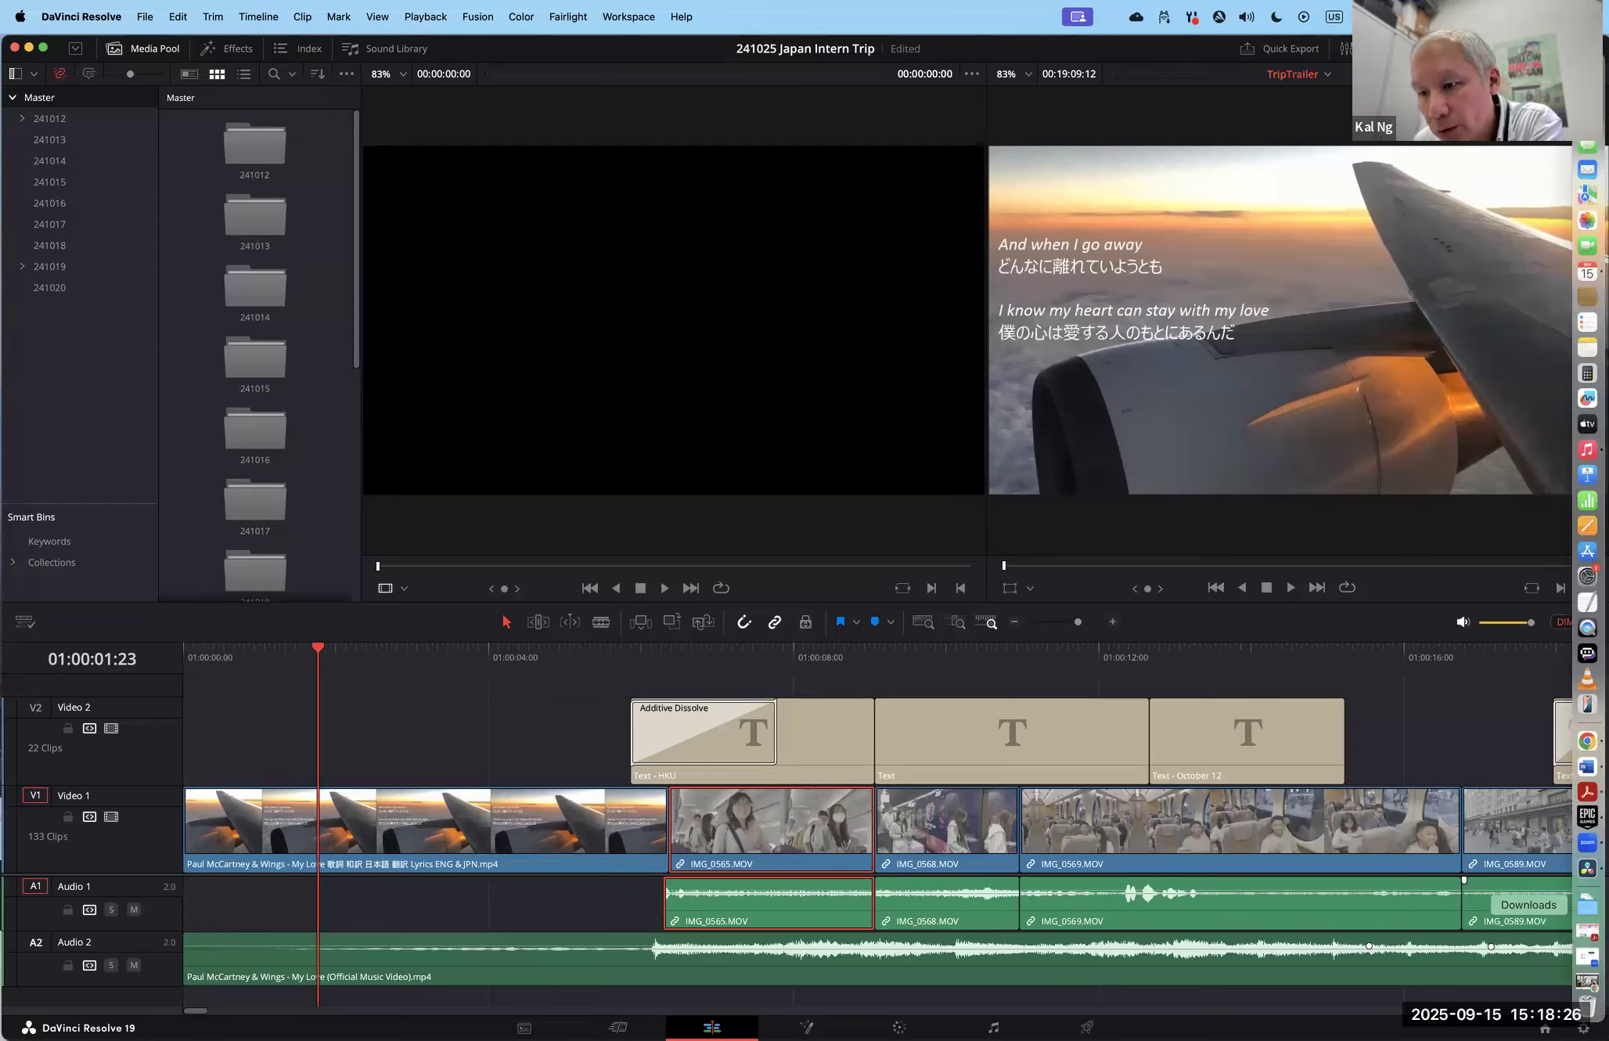
left_click_drag(1139, 40, 962, 37)
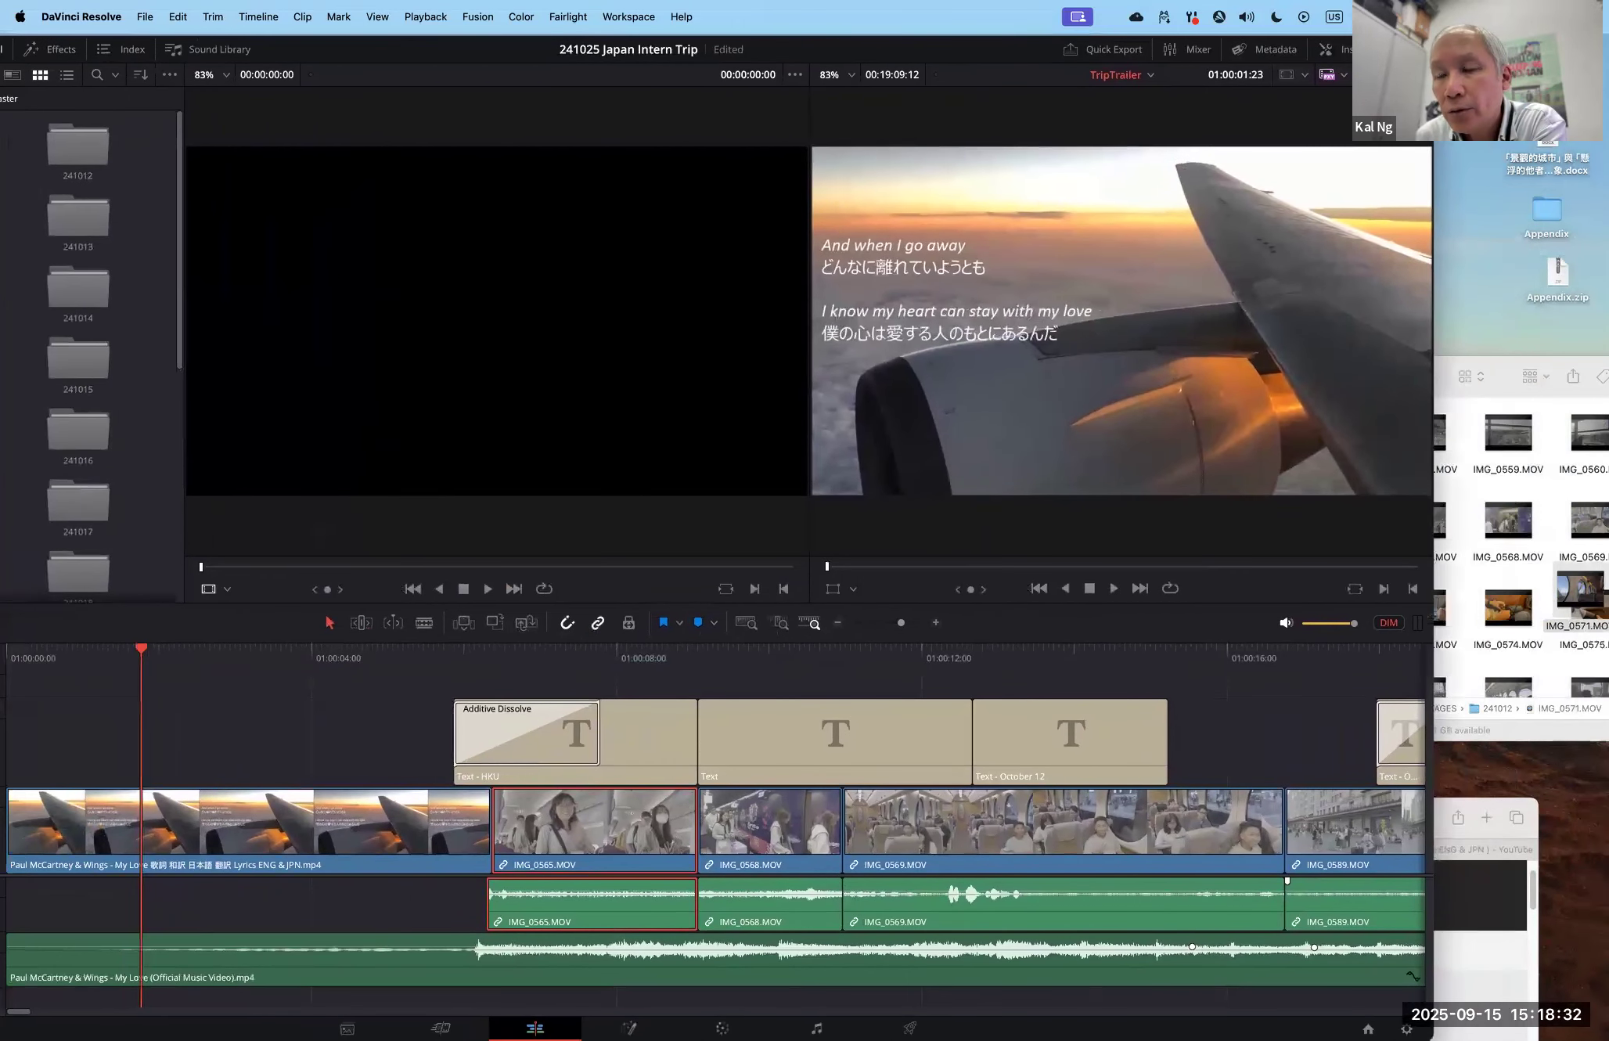
double_click(554, 237)
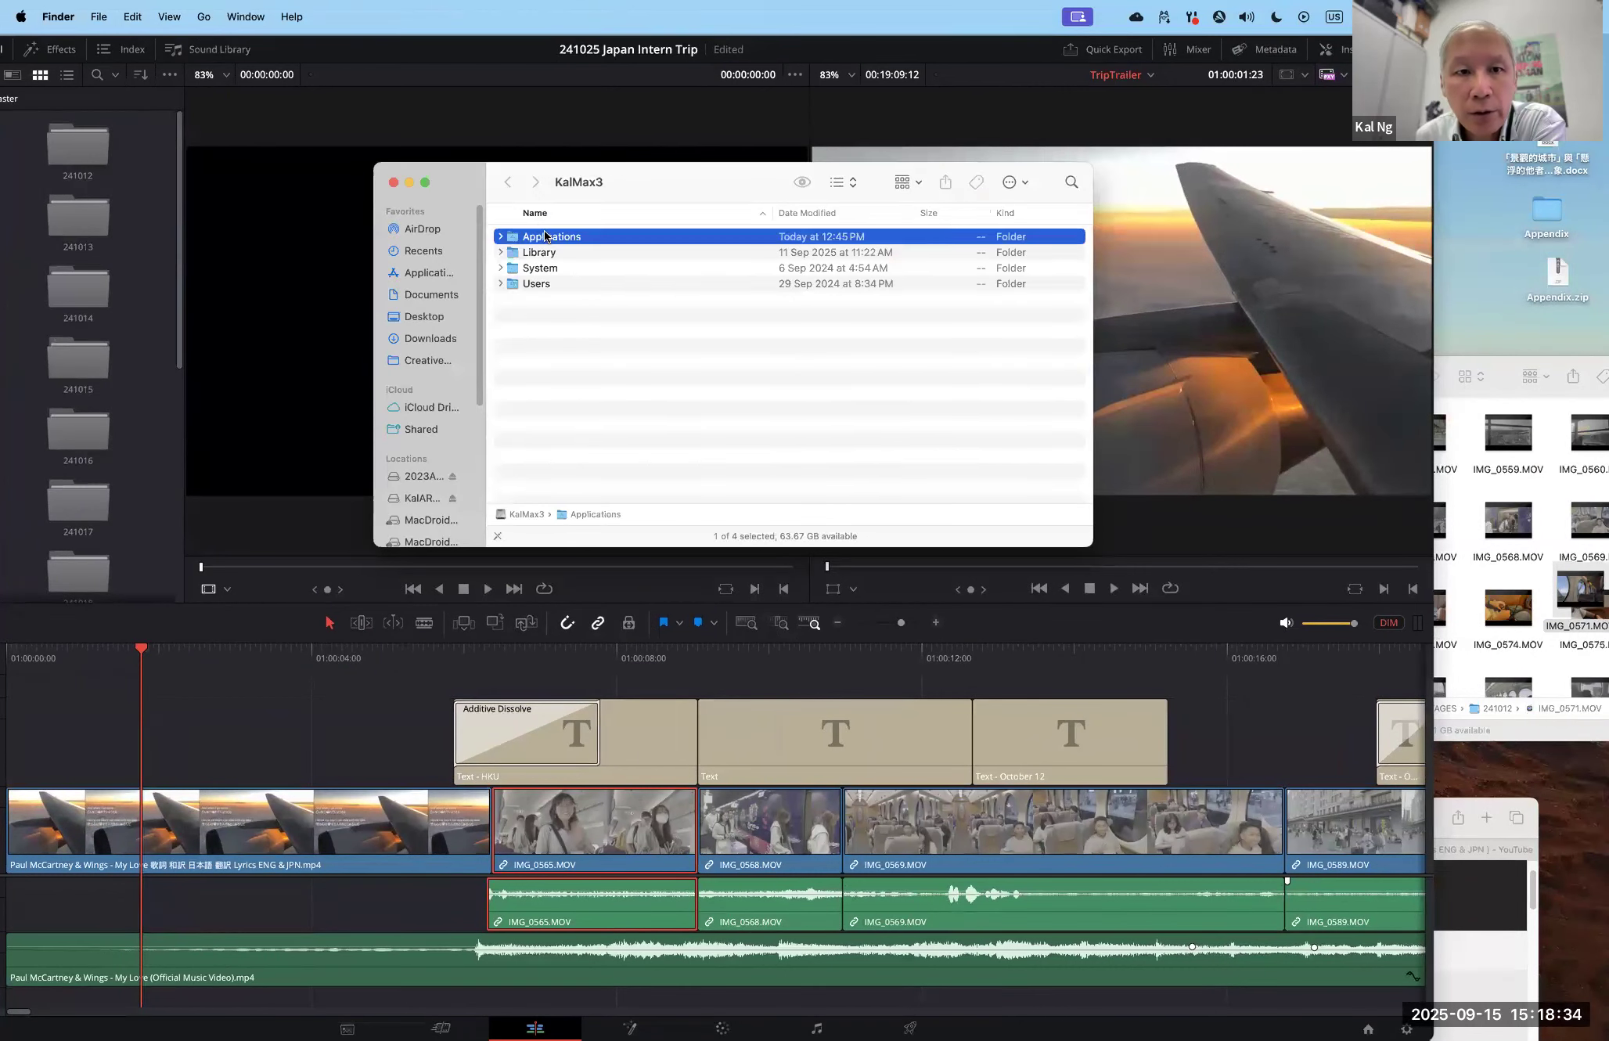
scroll(552, 281, "up", 5)
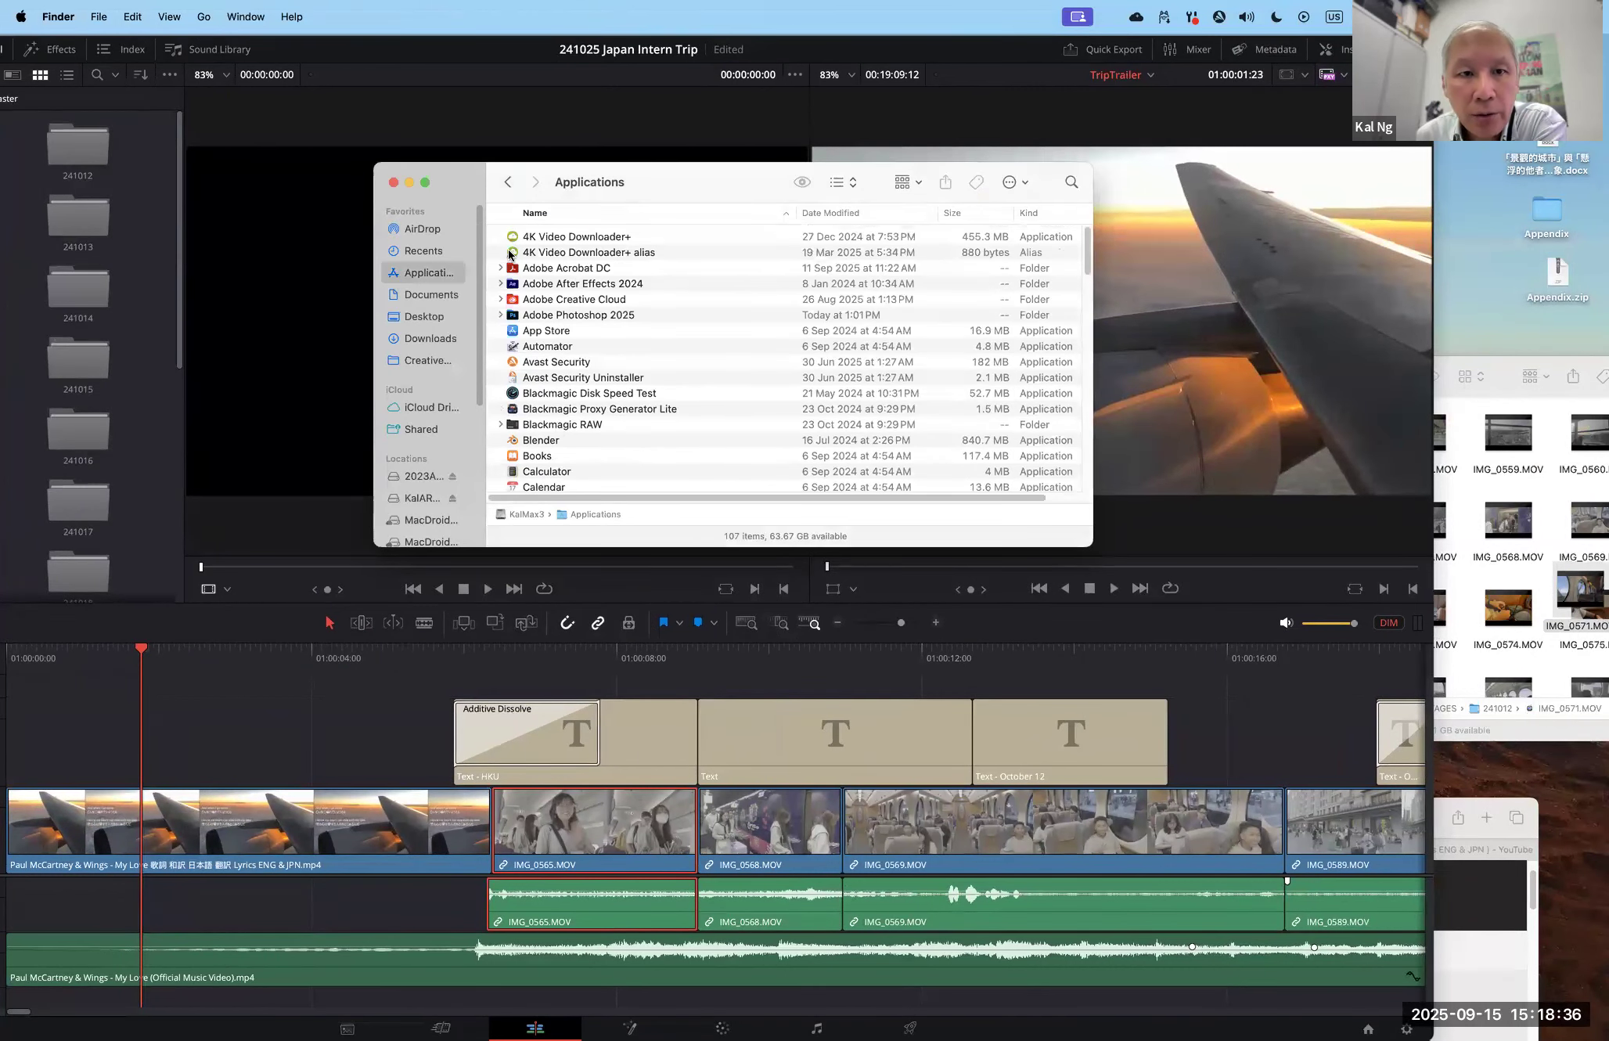
double_click(512, 254)
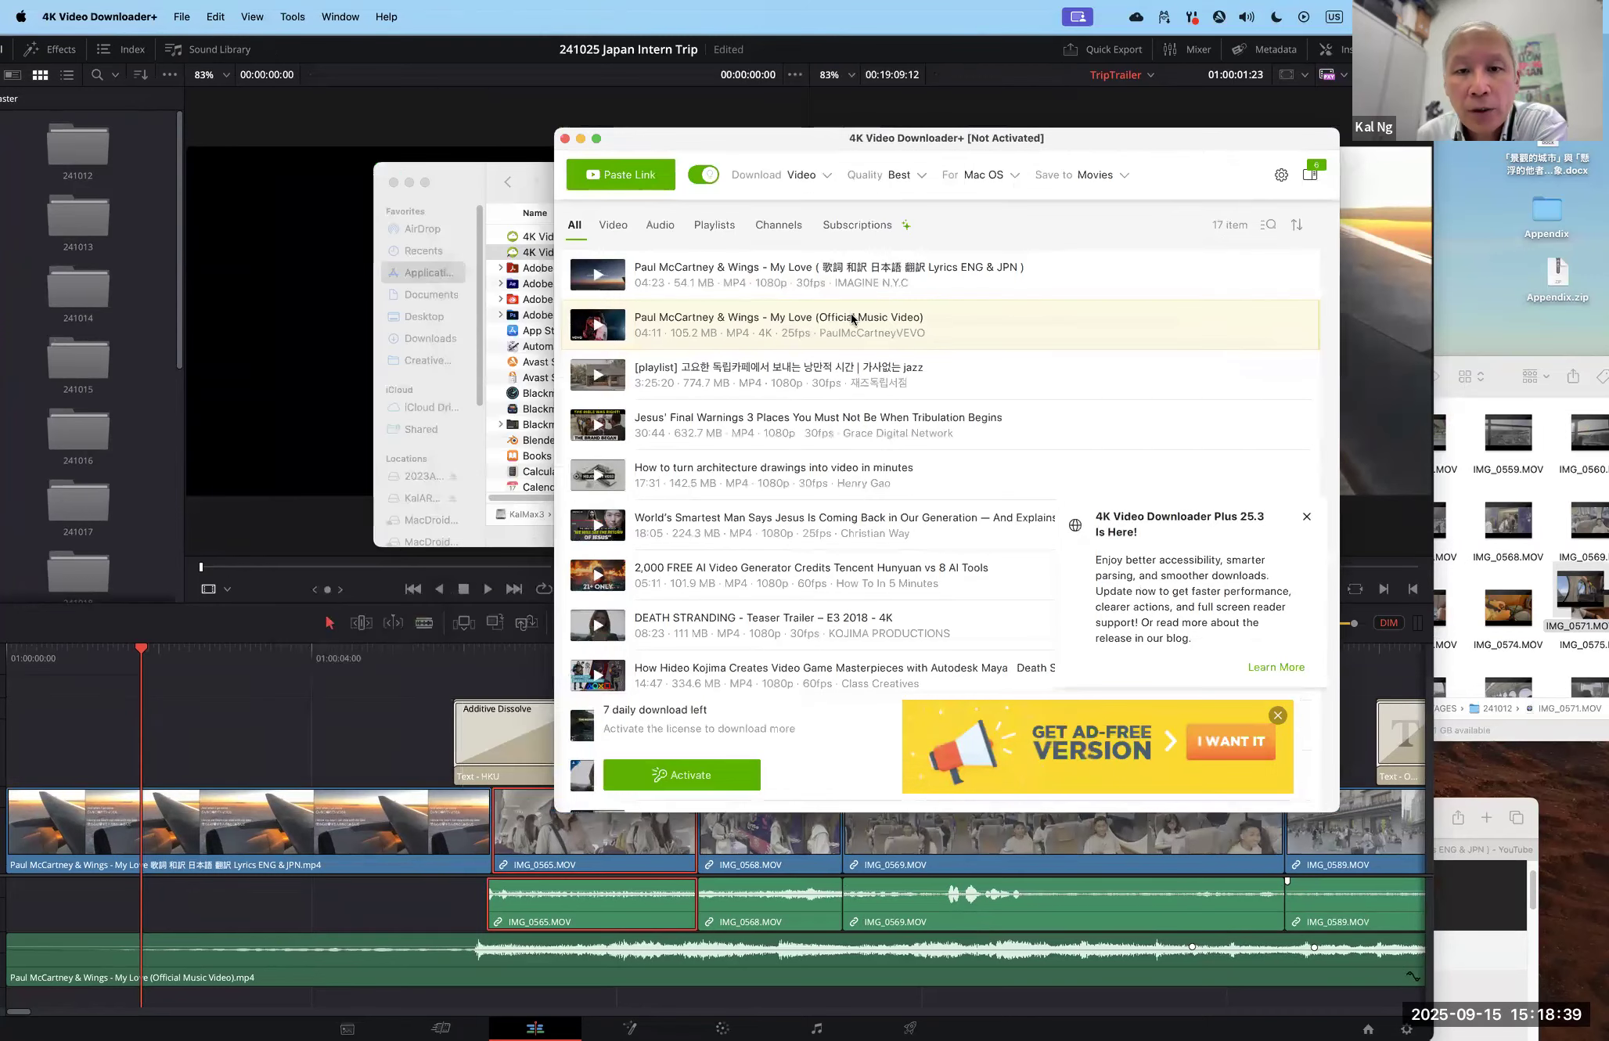
left_click_drag(813, 138, 525, 134)
Step: Switch to Safari and show the YouTube page of the Paul McCartney & Wings "My Love" English and Japanese lyrics video
left_click_drag(1467, 806, 1007, 117)
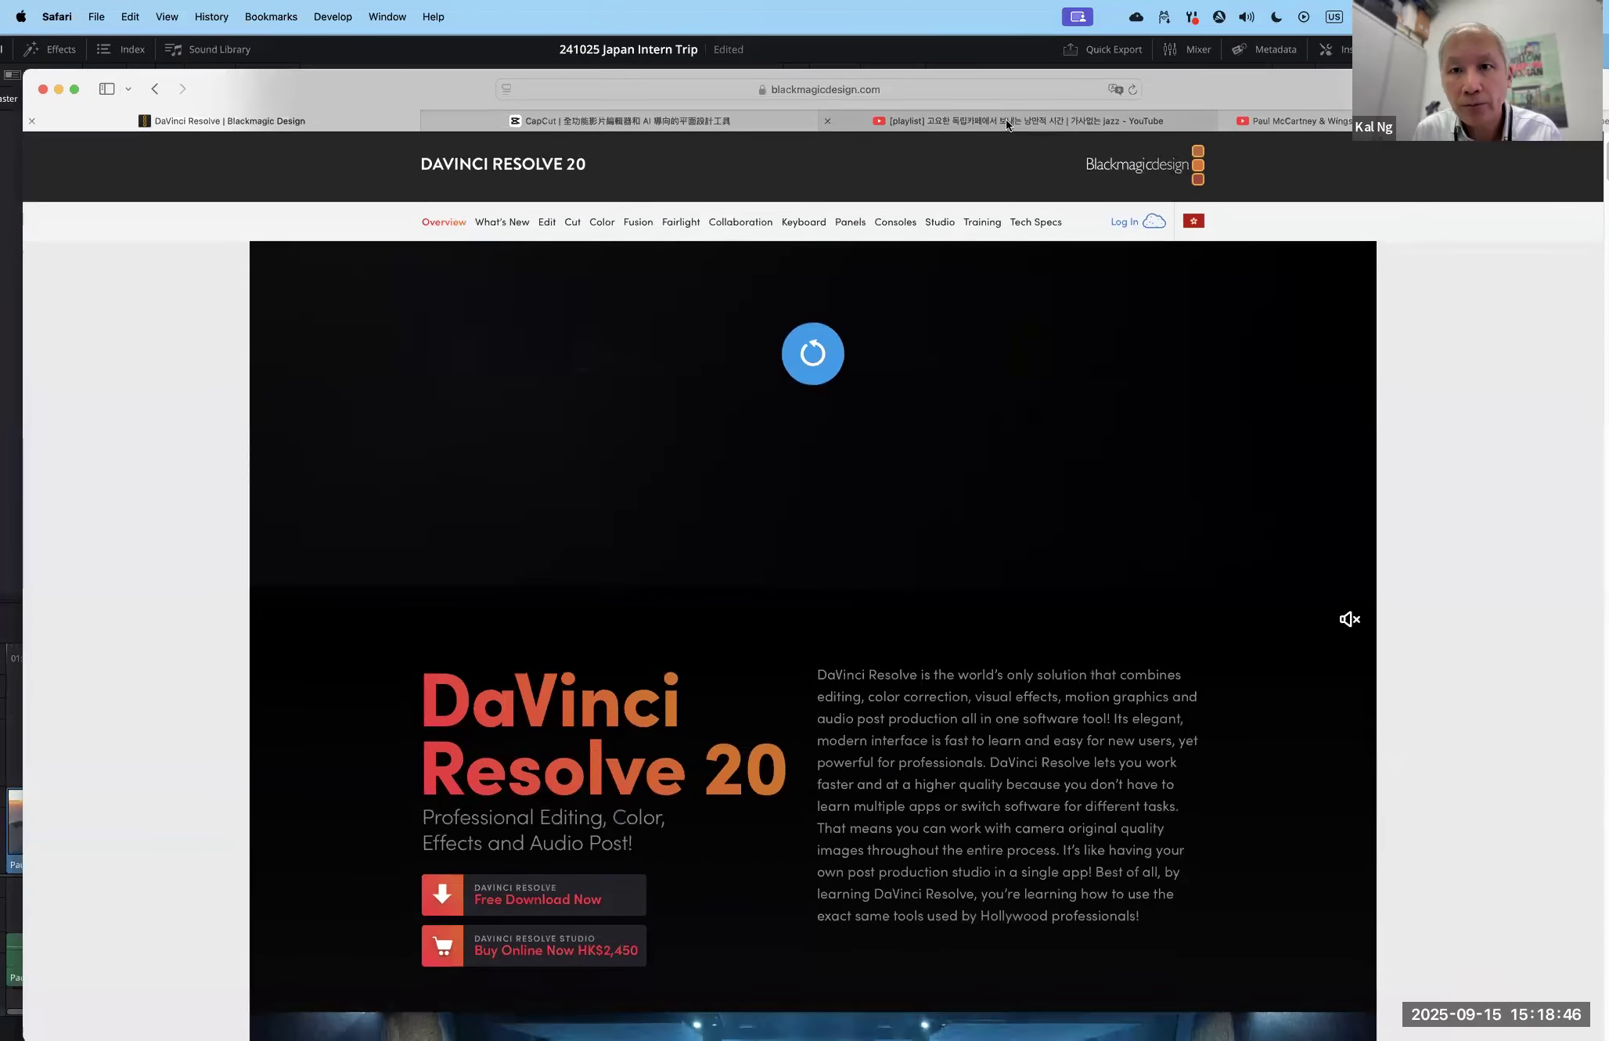
left_click(1007, 119)
left_click(1331, 120)
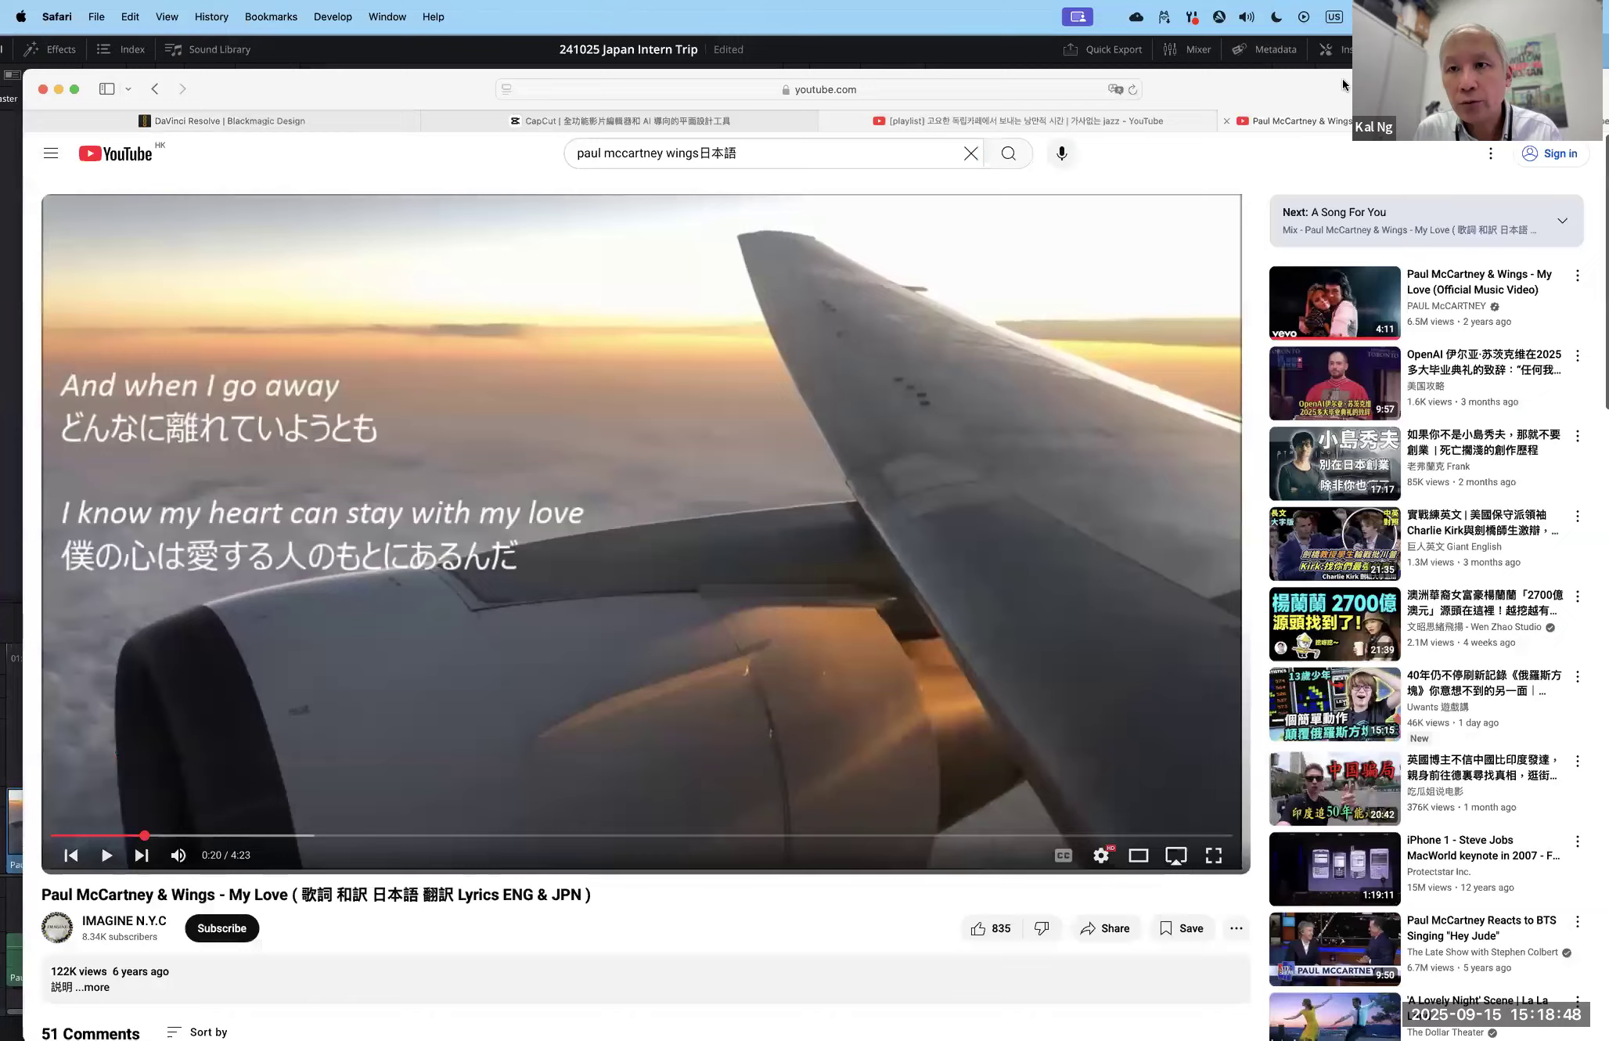
Step: Play the "My Love" lyrics video briefly at a lower volume, pause it, and place the browser window below the downloader's list
left_click_drag(1342, 78, 1326, 117)
left_click(86, 893)
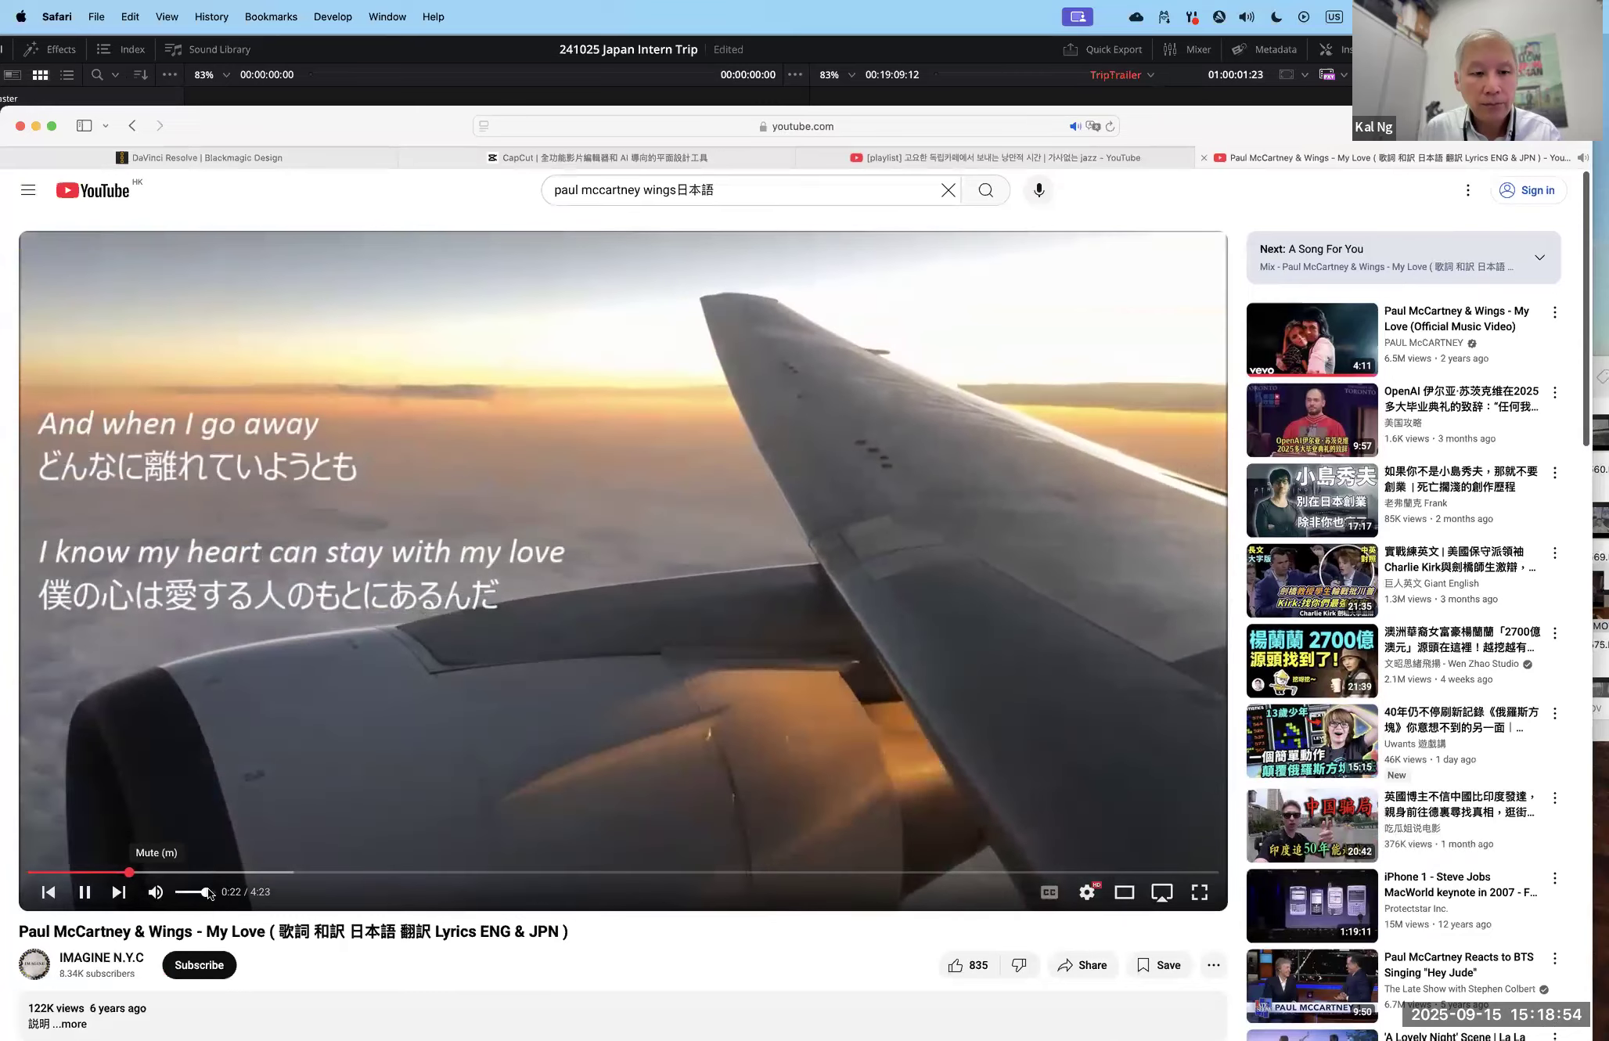
left_click_drag(206, 892, 193, 893)
left_click(84, 892)
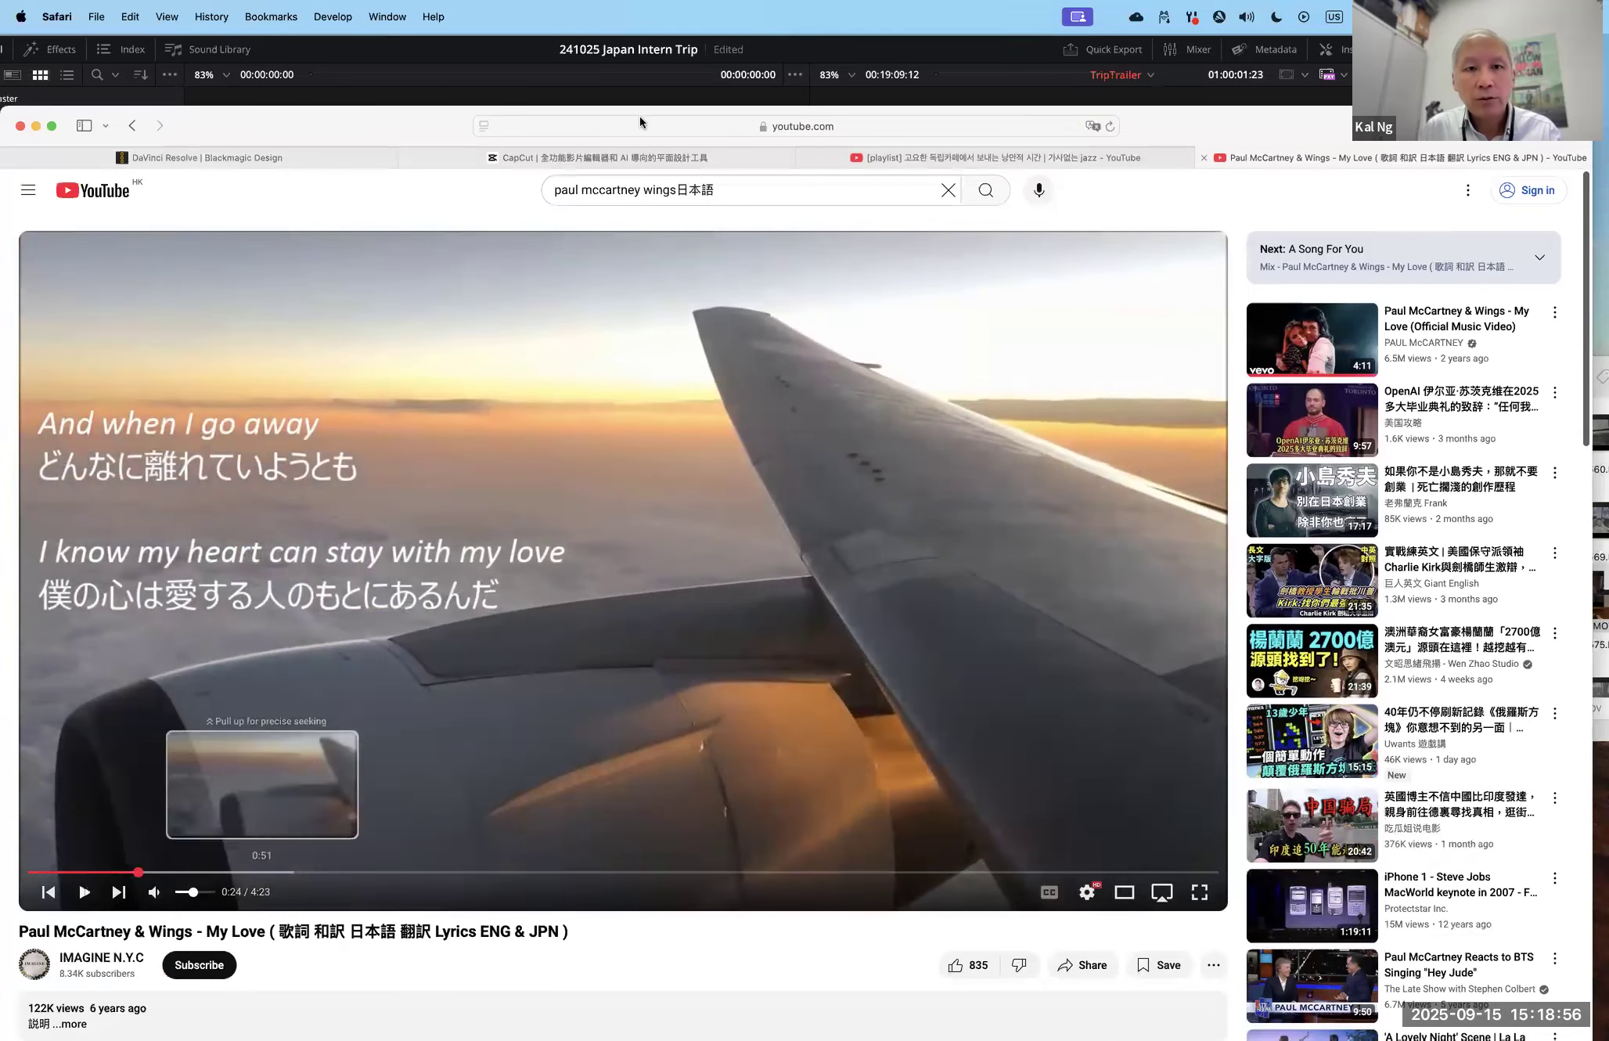
left_click_drag(379, 123, 427, 421)
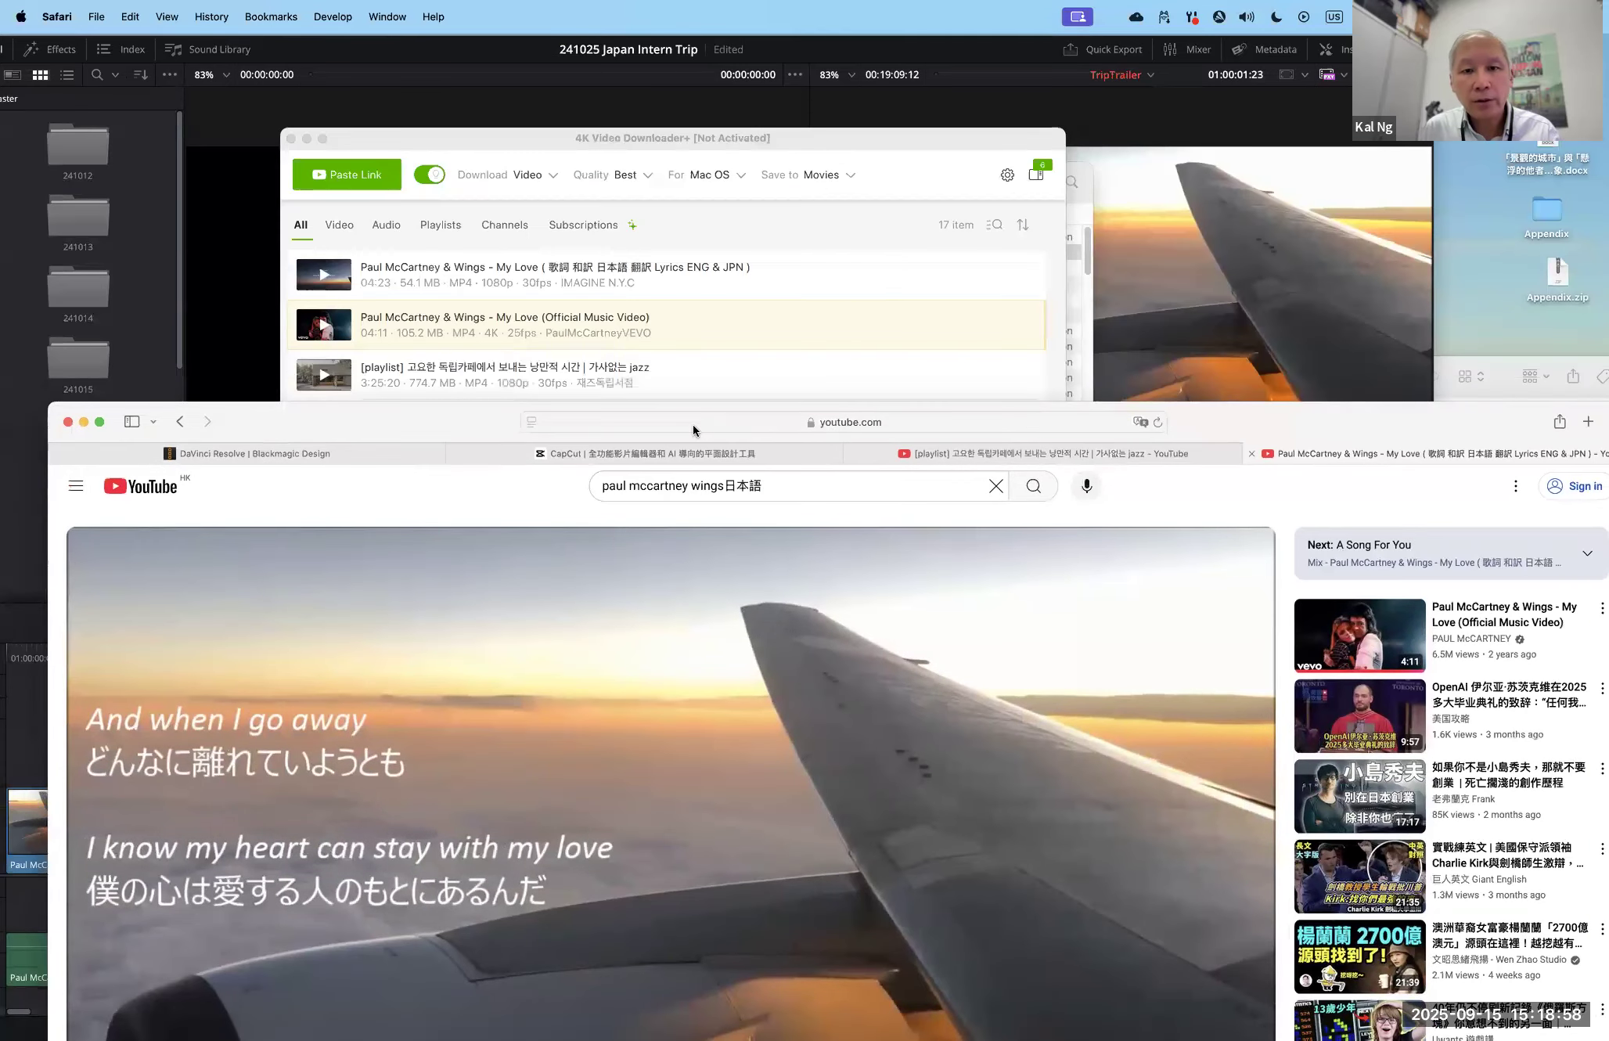
Step: Show the lyrics video's full YouTube address, and reveal its downloaded MP4 in Finder from the downloader's list
left_click(693, 424)
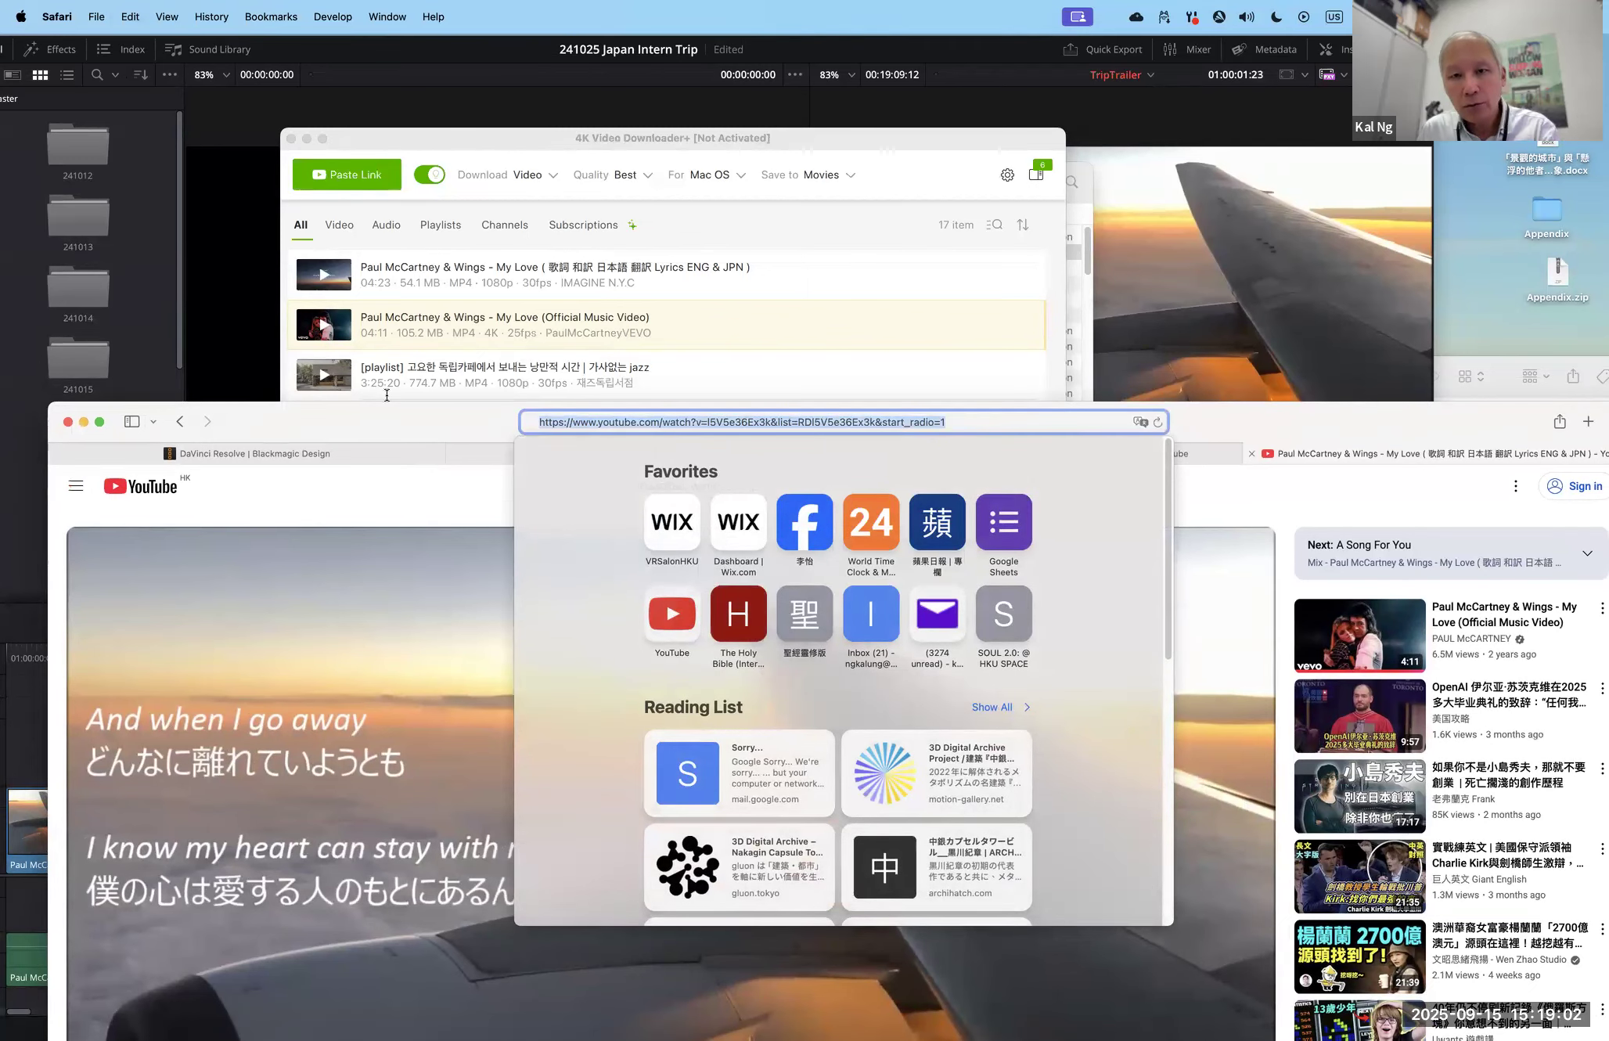
left_click_drag(1236, 410, 1216, 625)
left_click_drag(519, 145, 597, 381)
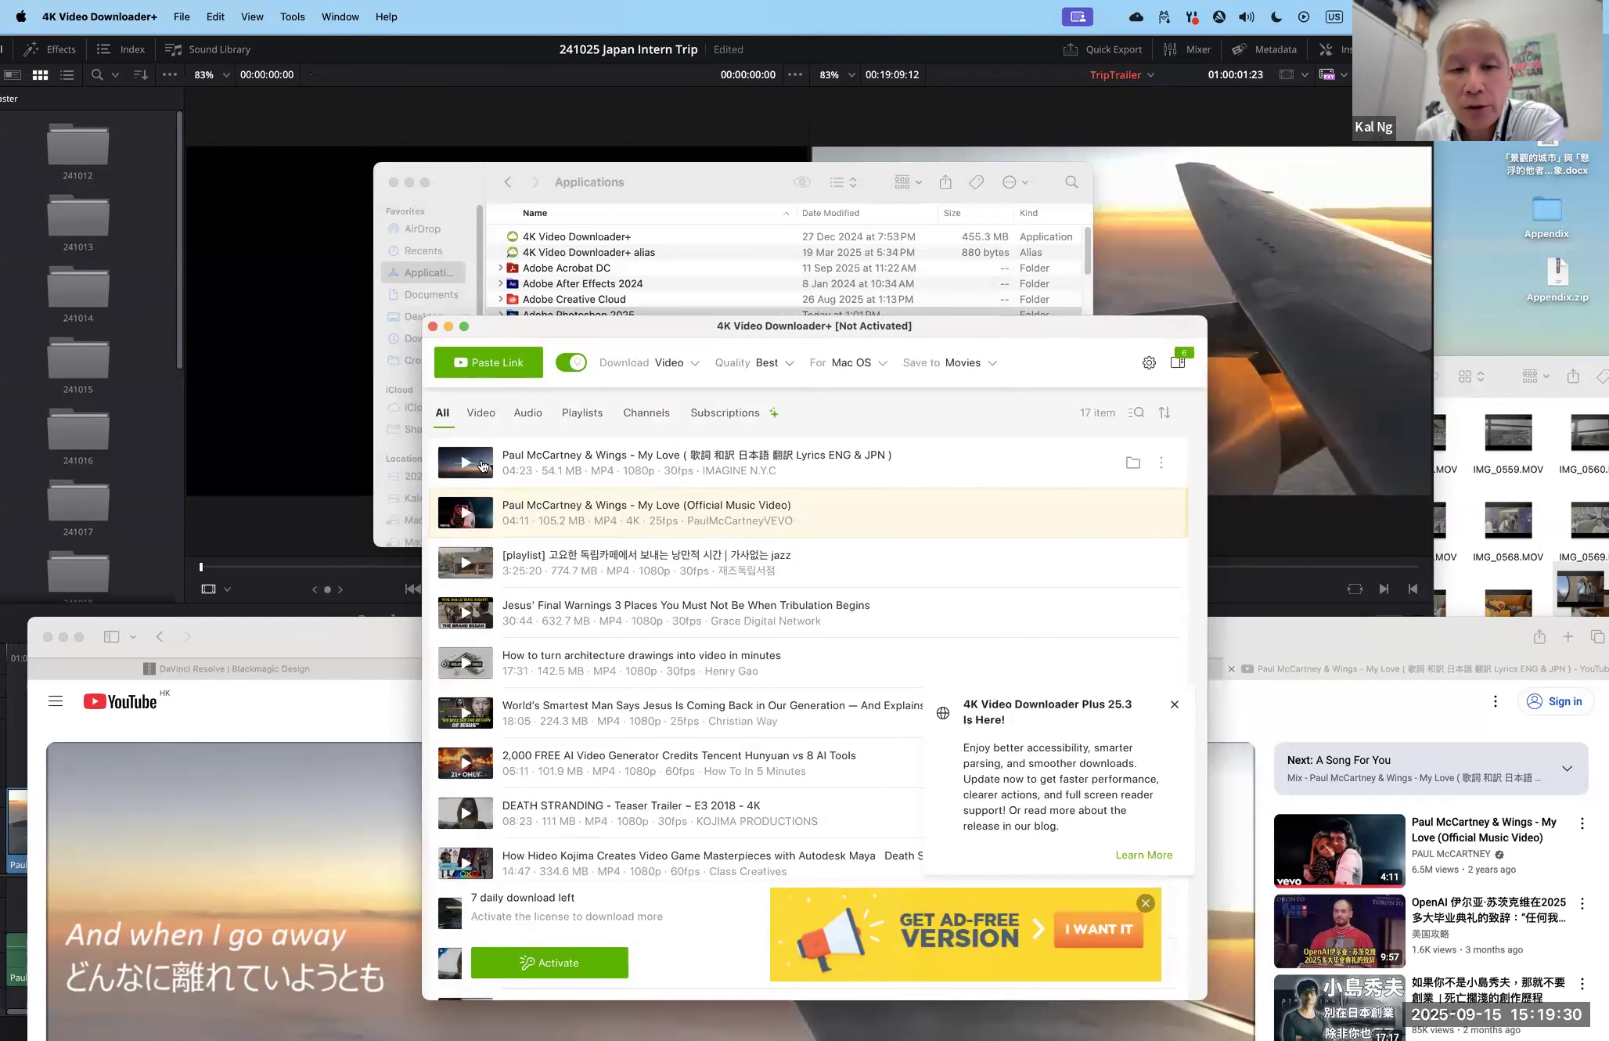
key("super+Tab")
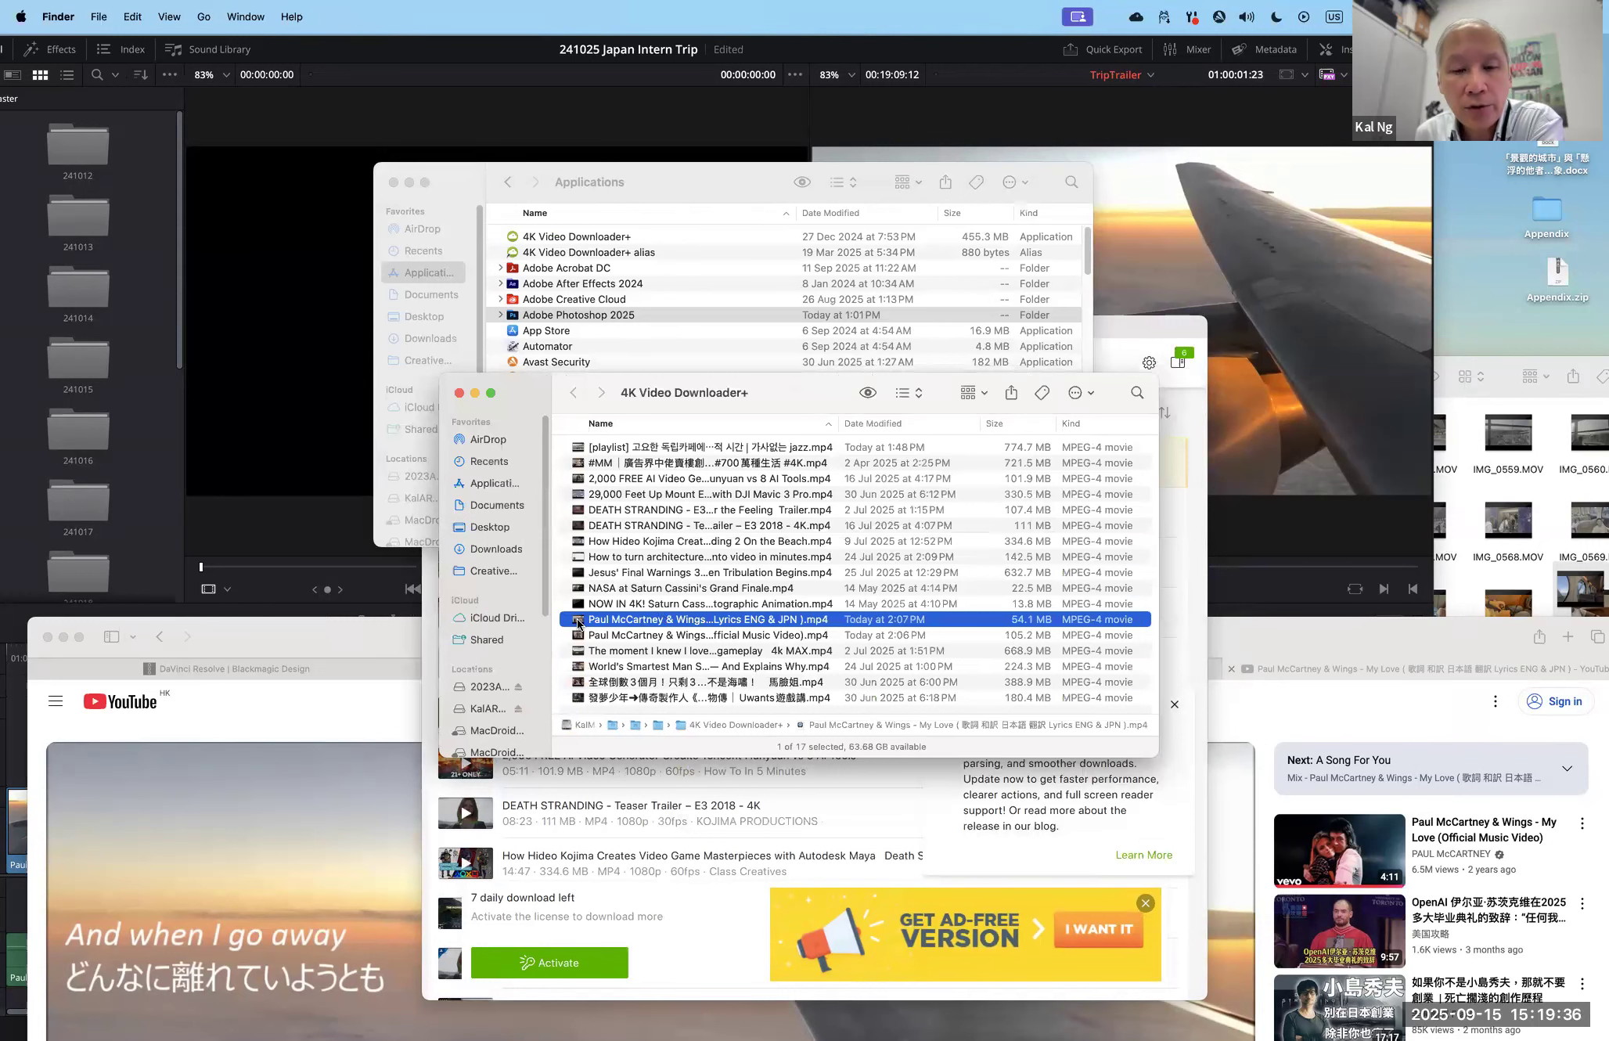
Step: Clear away the Finder, downloader and Safari windows, and move the DaVinci Resolve editor window back into full view
left_click(458, 393)
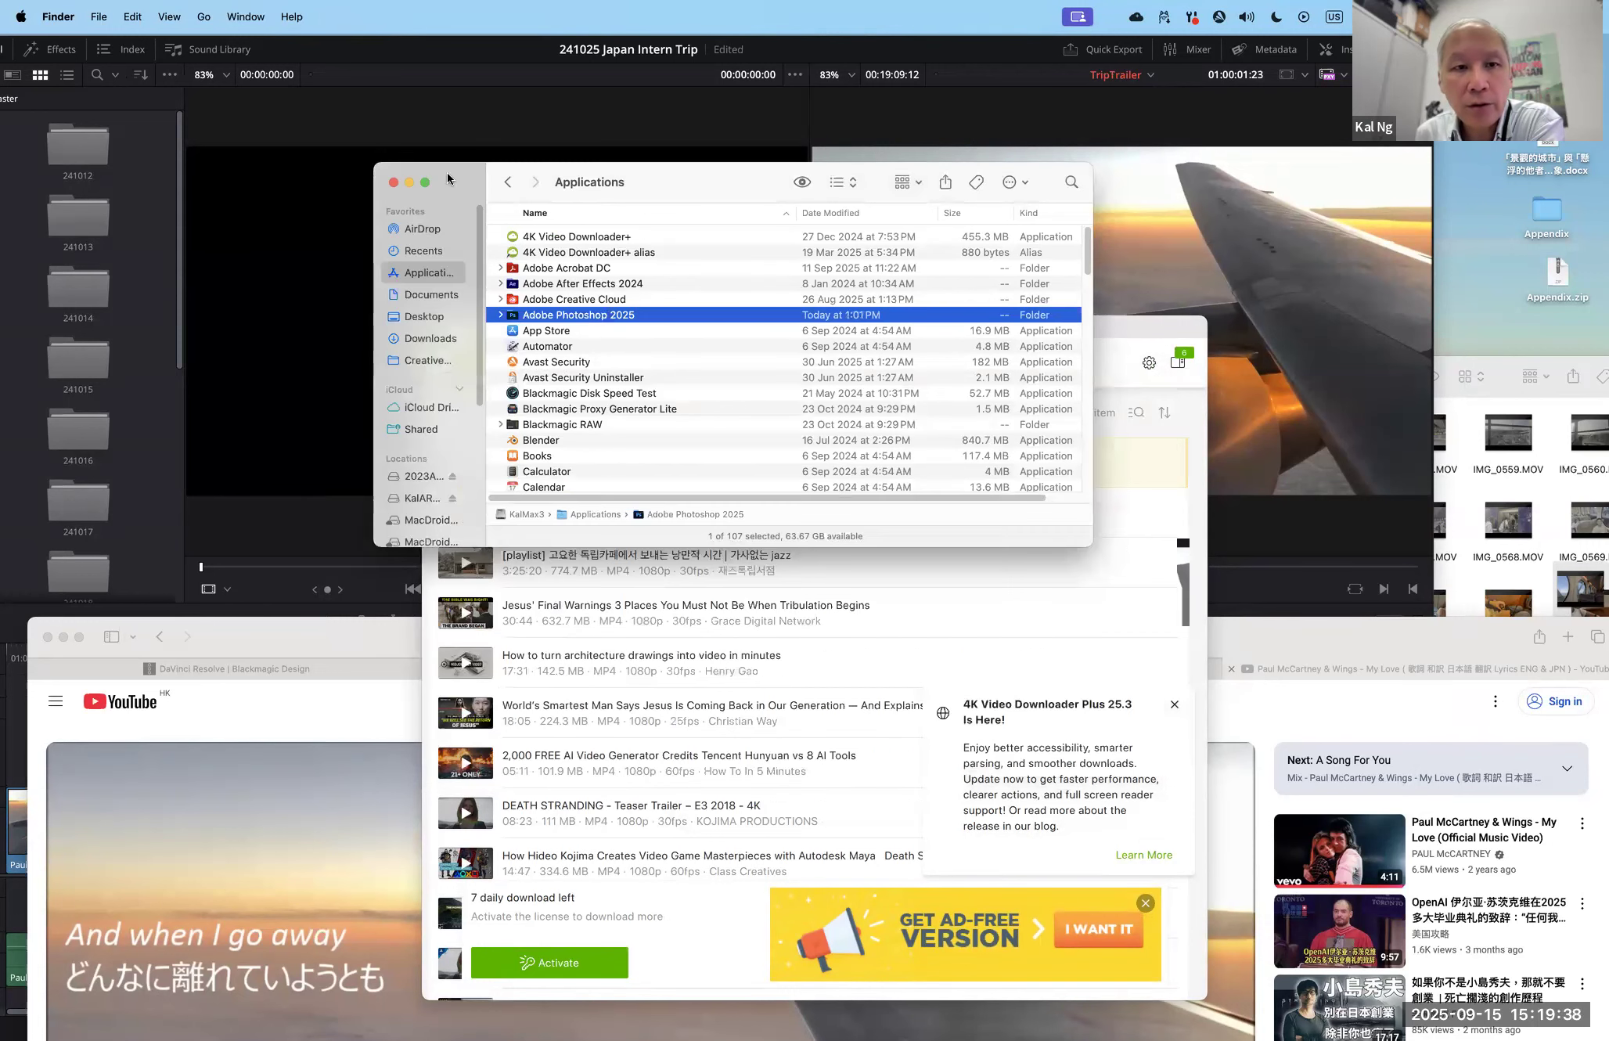
left_click(392, 183)
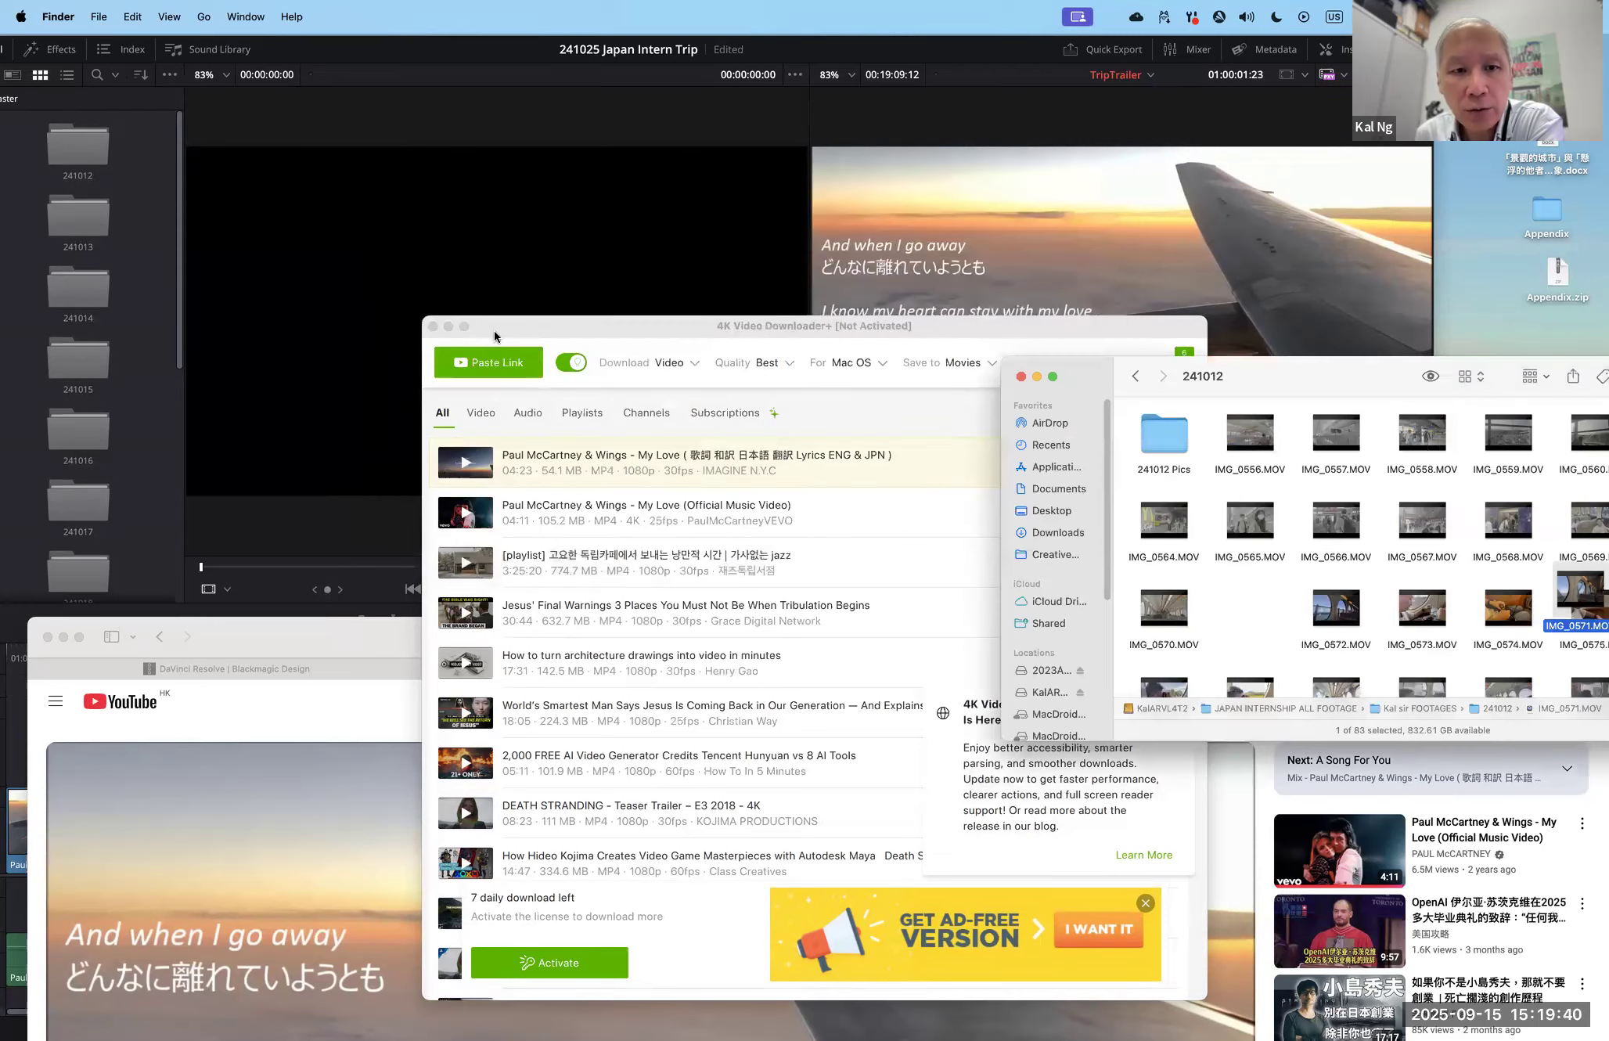
left_click(447, 327)
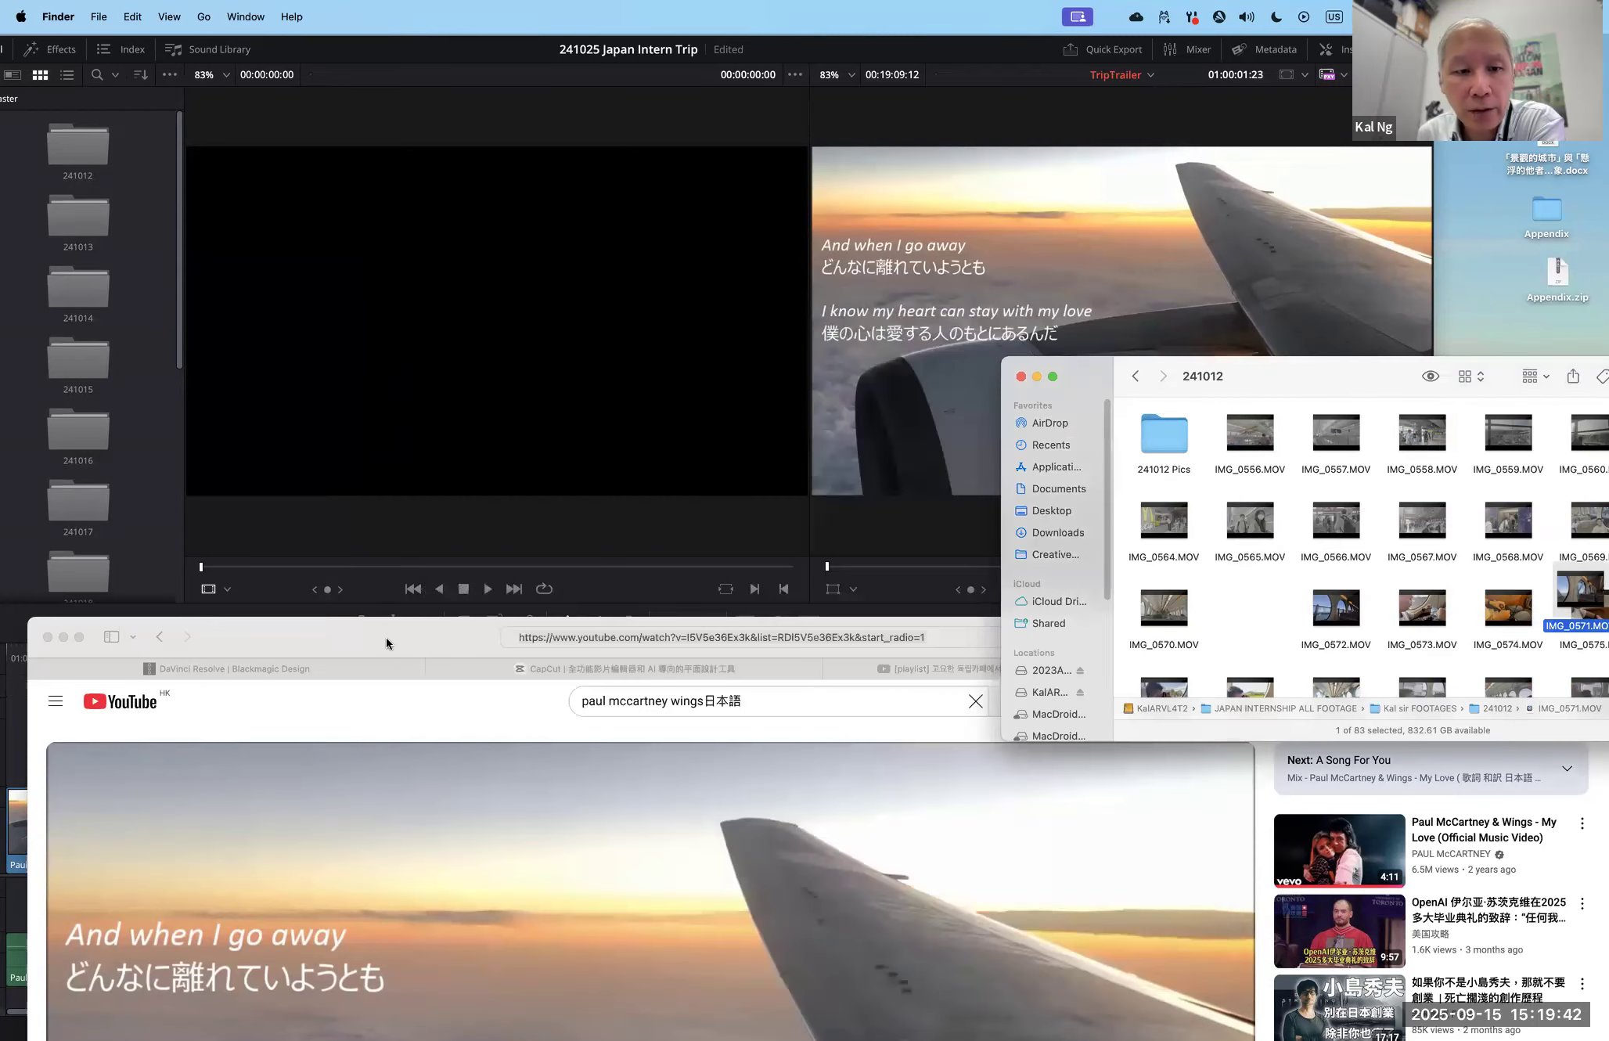
left_click_drag(386, 637, 484, 608)
left_click(162, 608)
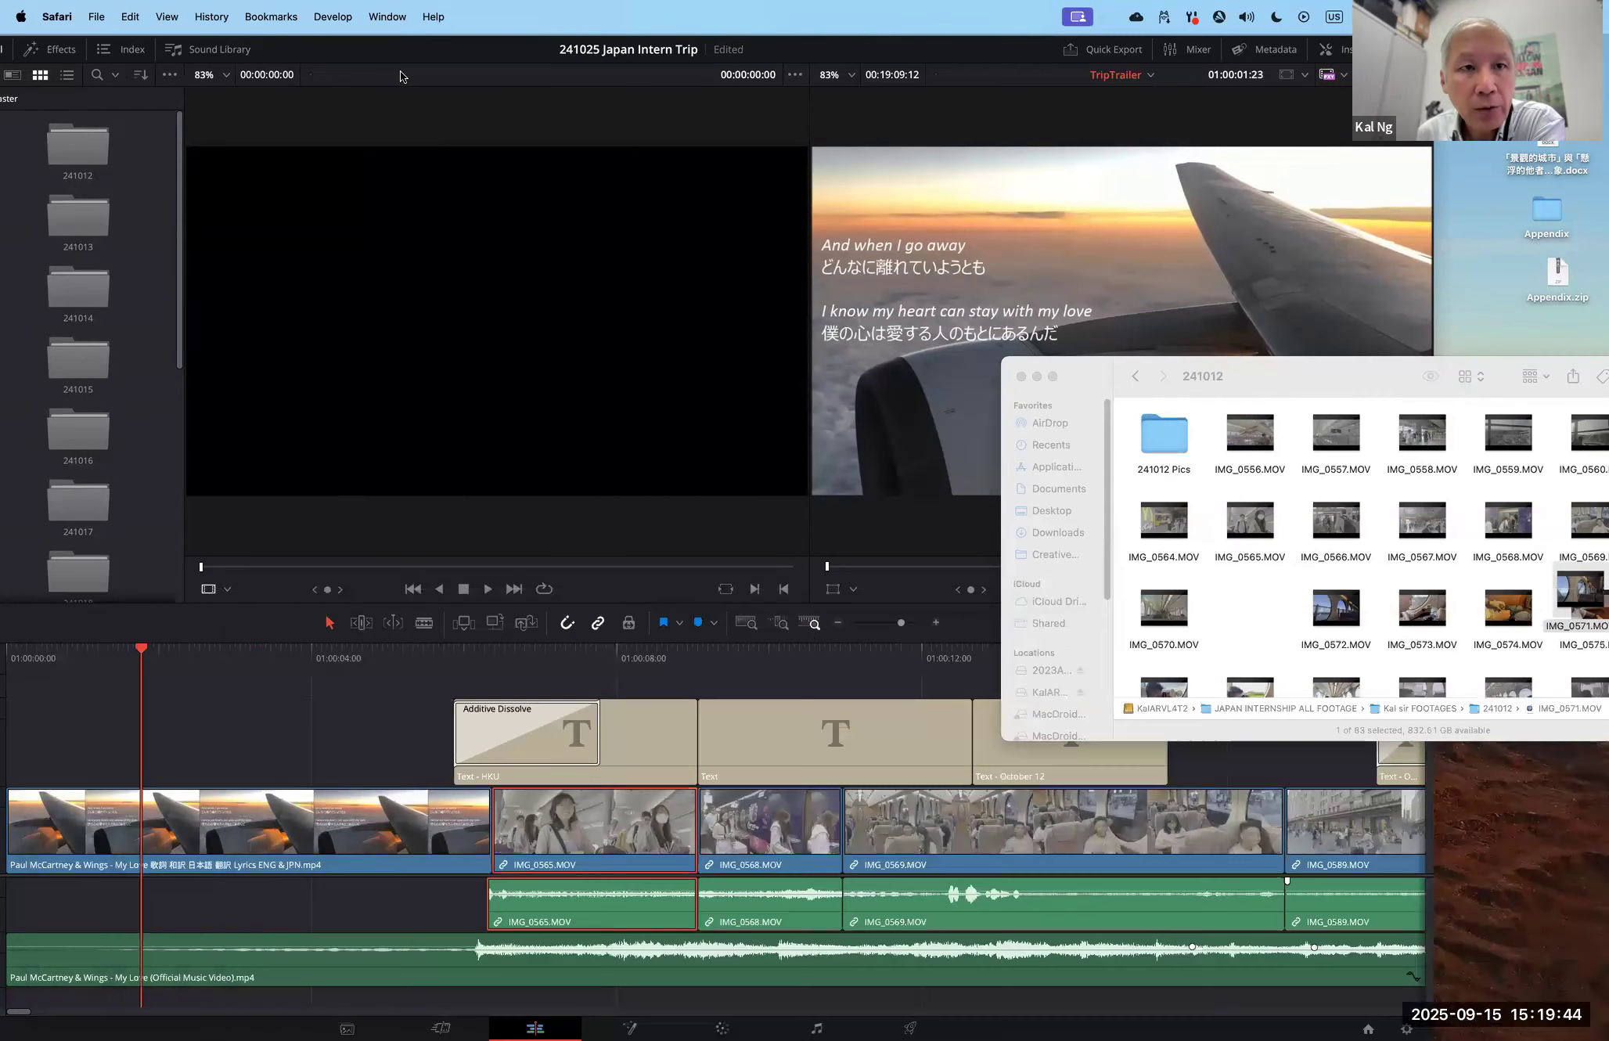
left_click_drag(413, 44, 620, 43)
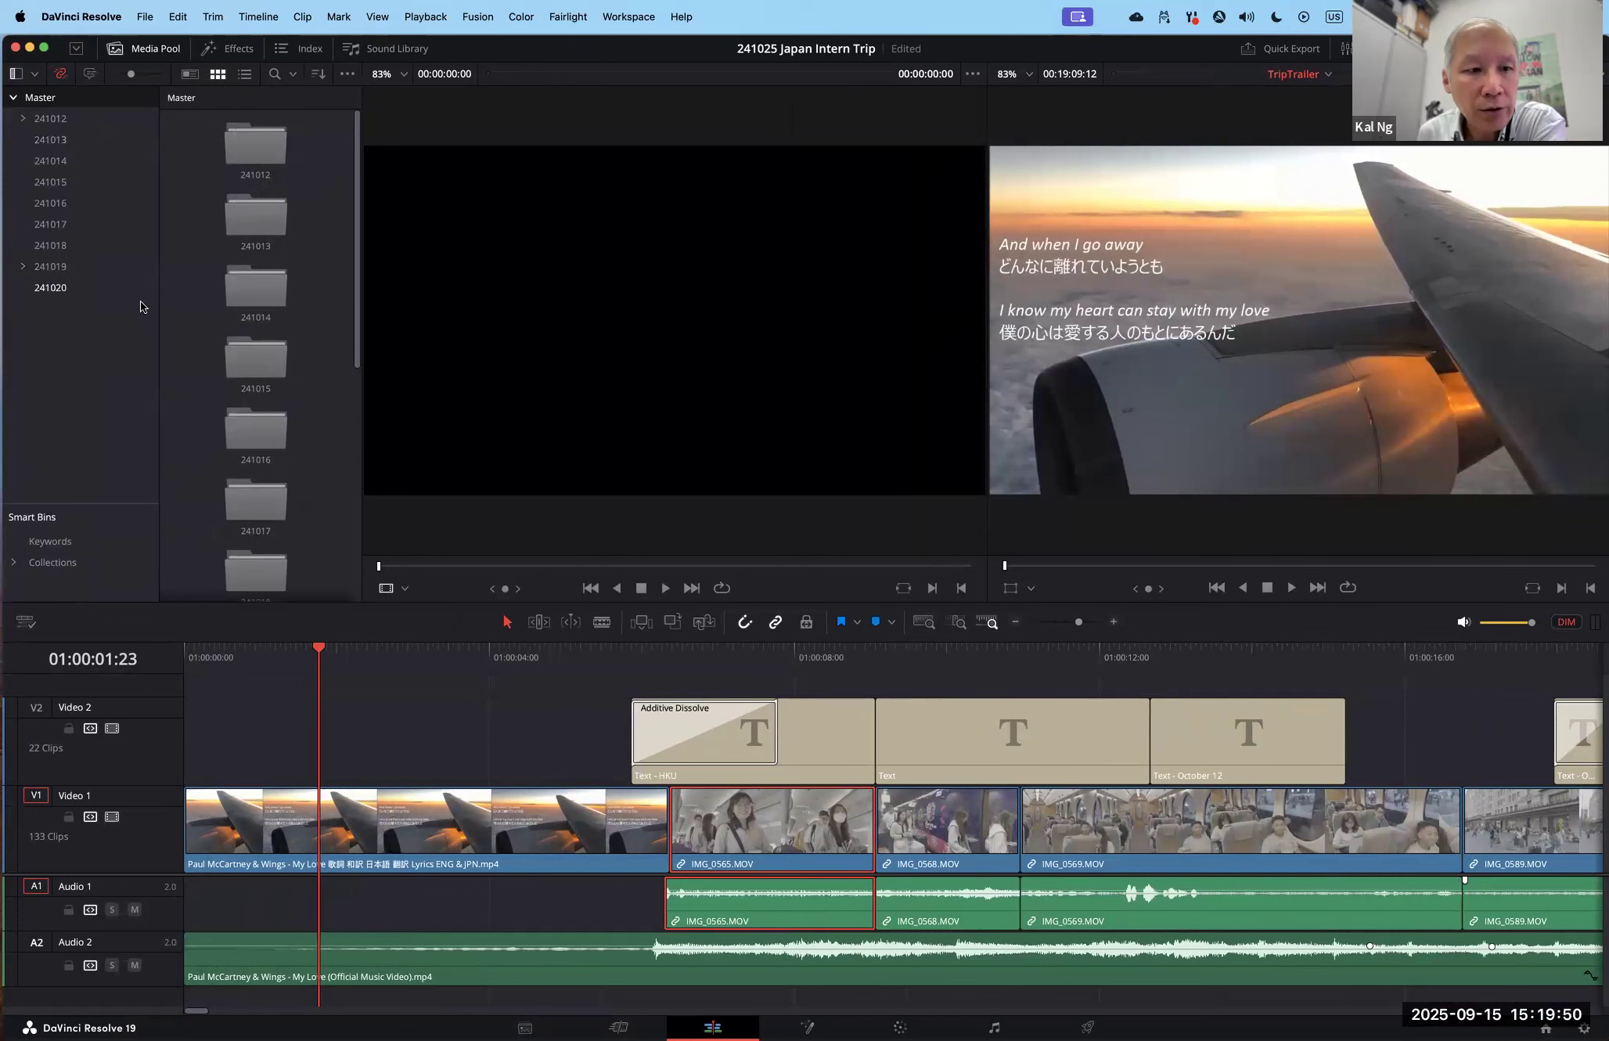
Step: View the imported clips in the Master bin on the Media page, and return to the Edit page
left_click(153, 52)
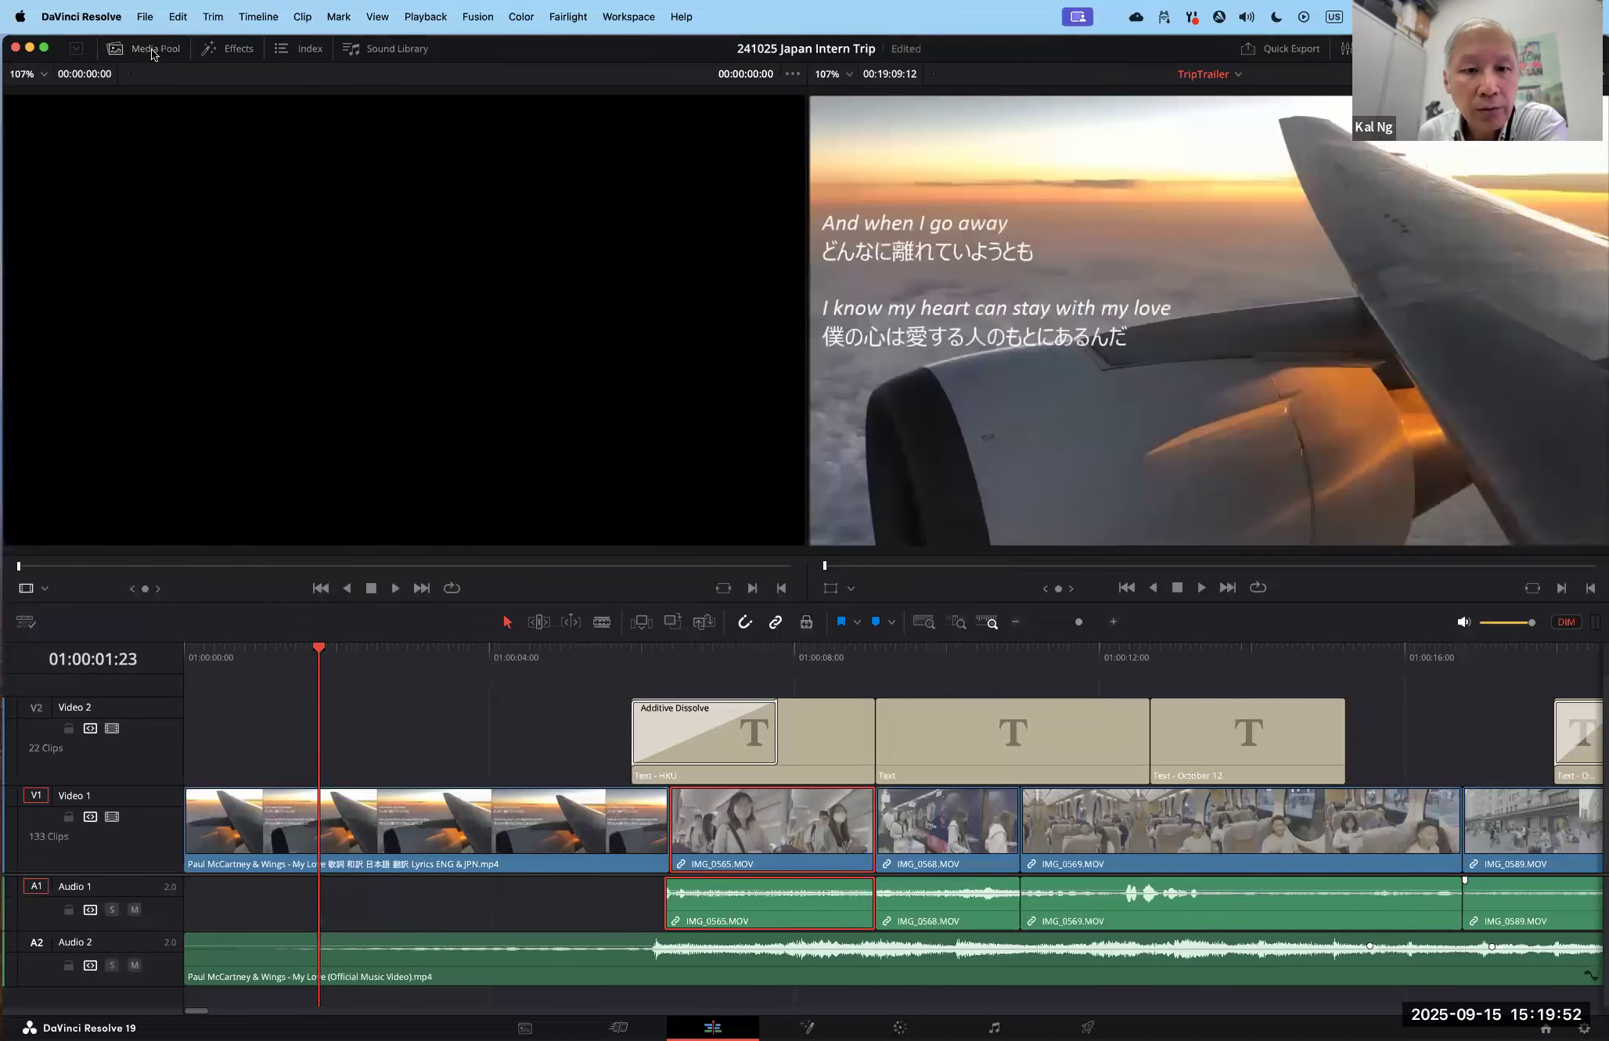
left_click(524, 1027)
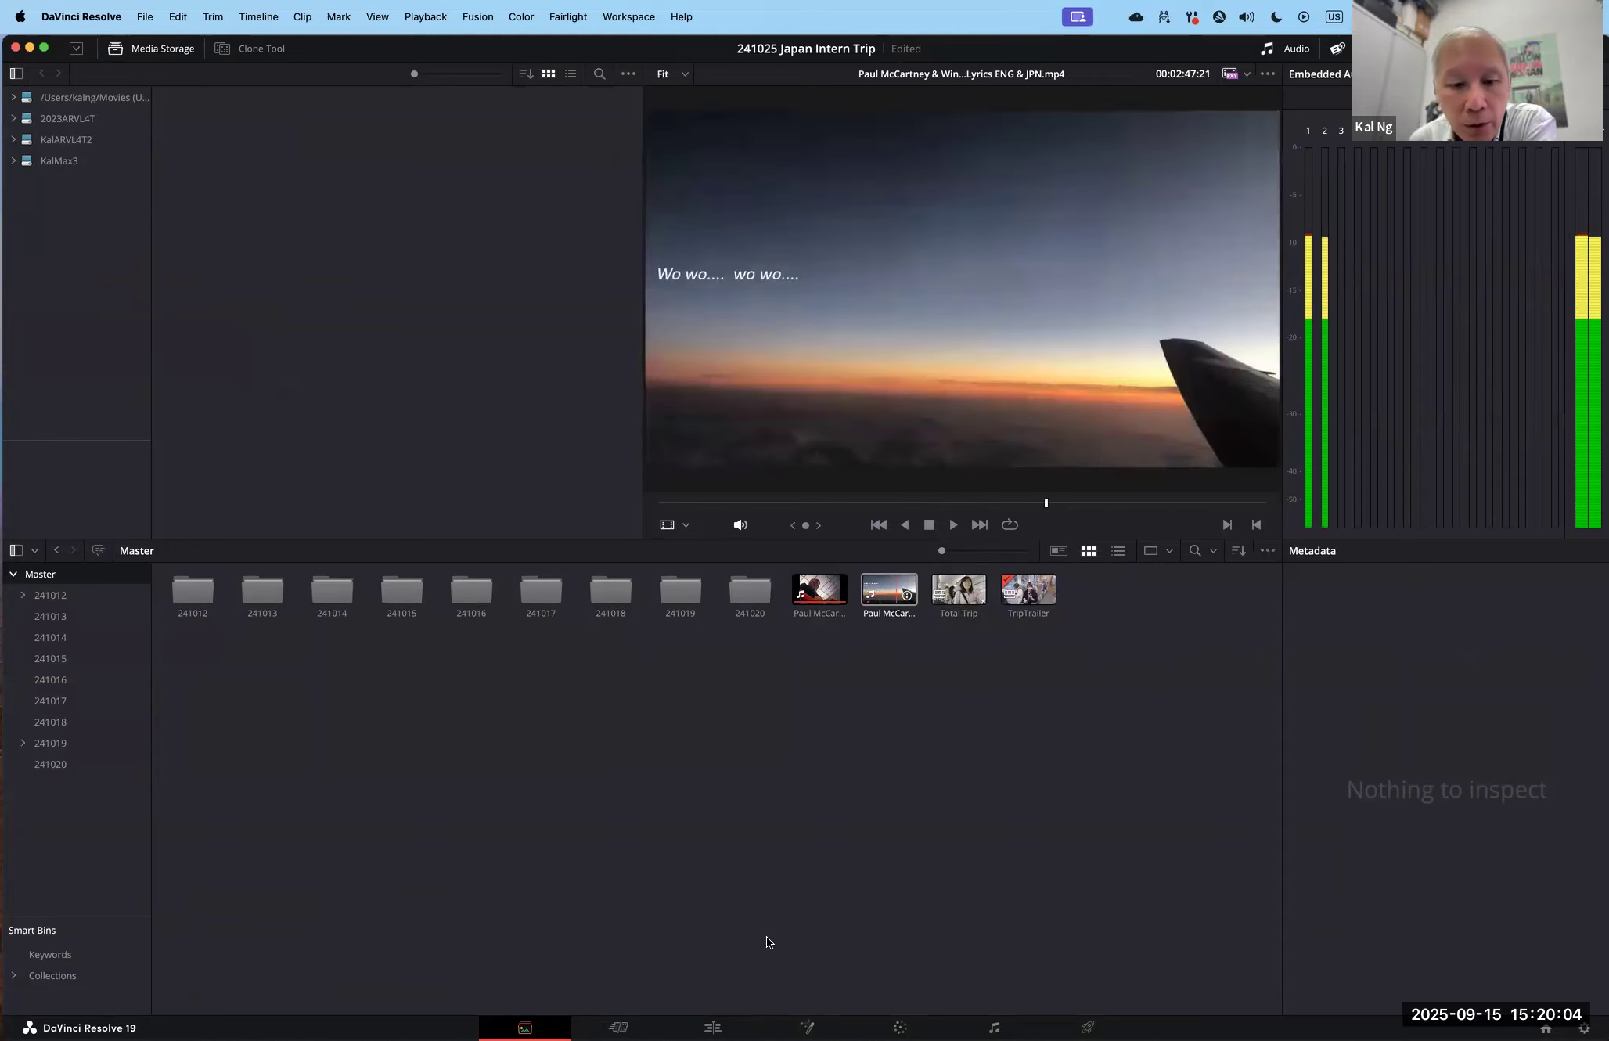
left_click(712, 1026)
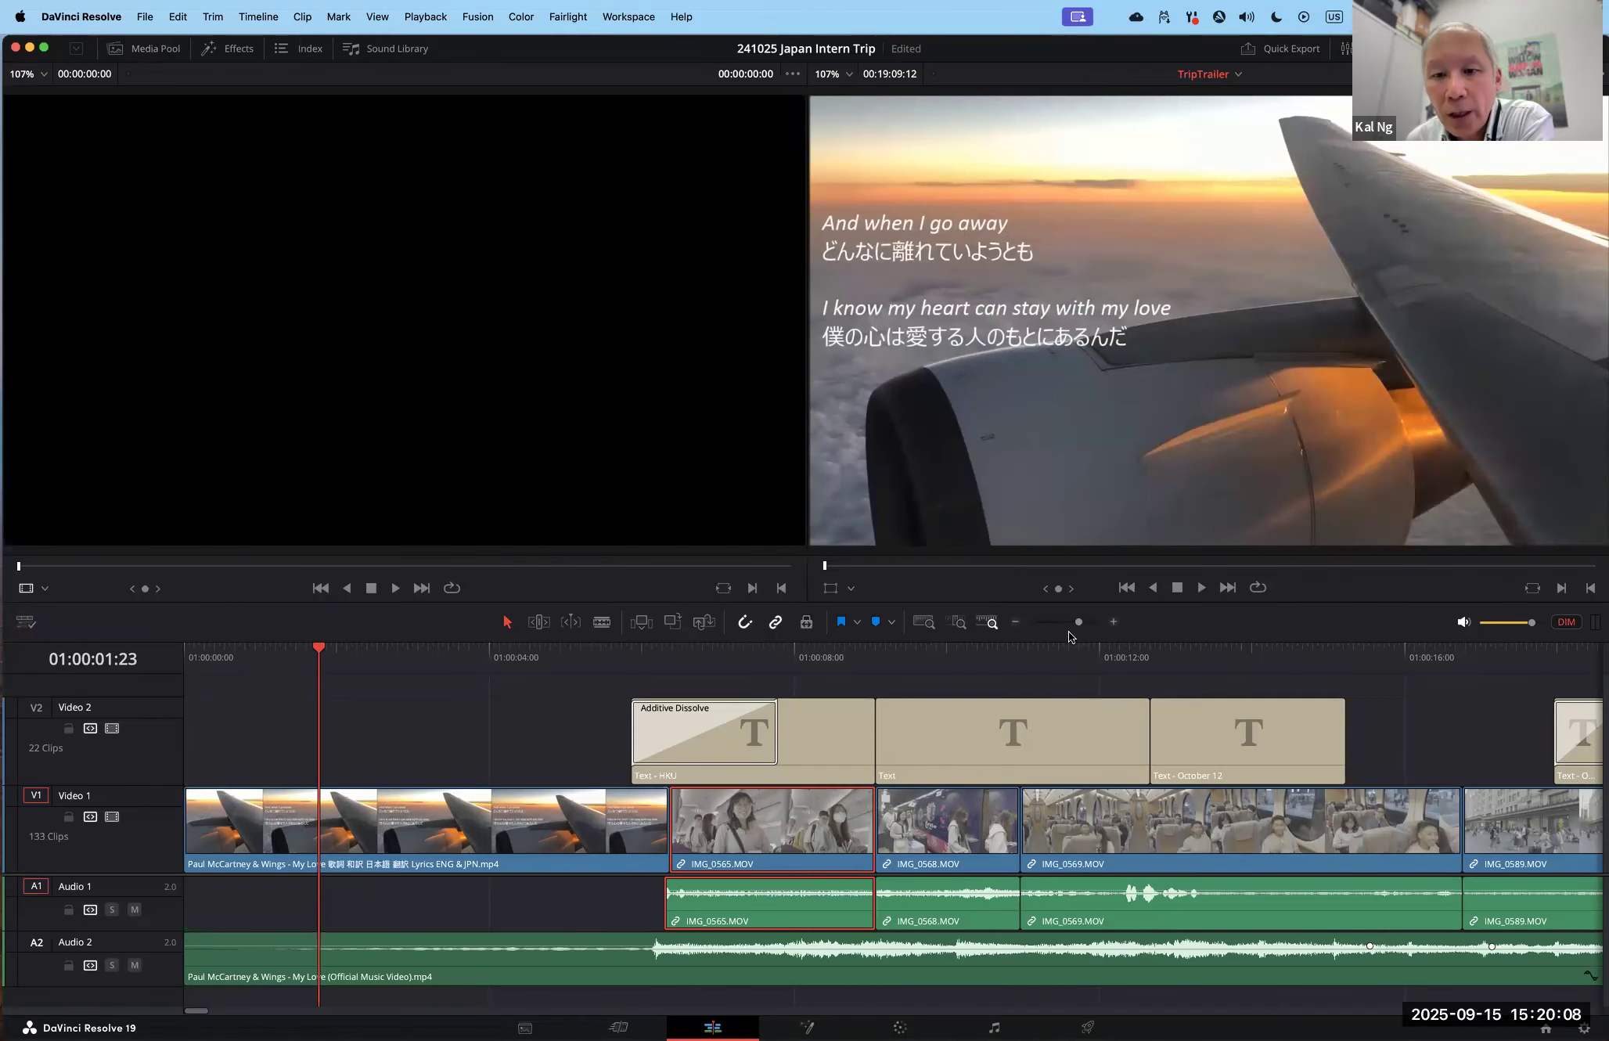
Step: Add the "My Love" lyrics video from the Master bin to Video 1 in the empty area beyond the edited clips
left_click_drag(1078, 622, 1046, 621)
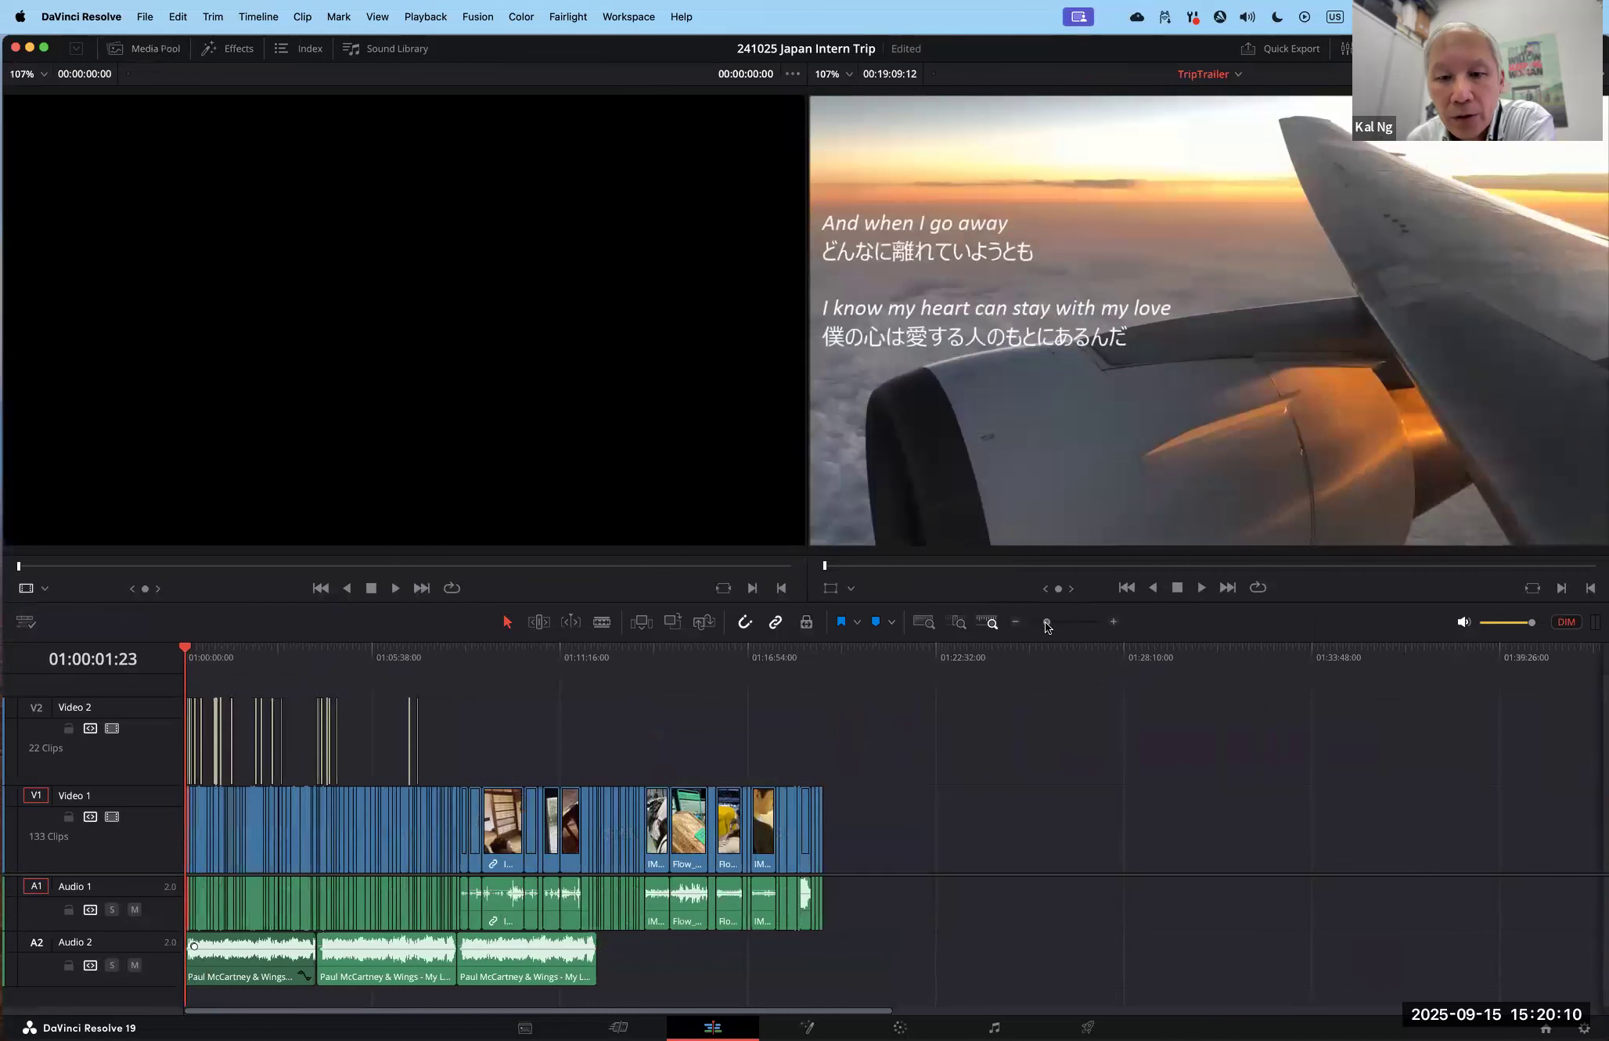
left_click(156, 49)
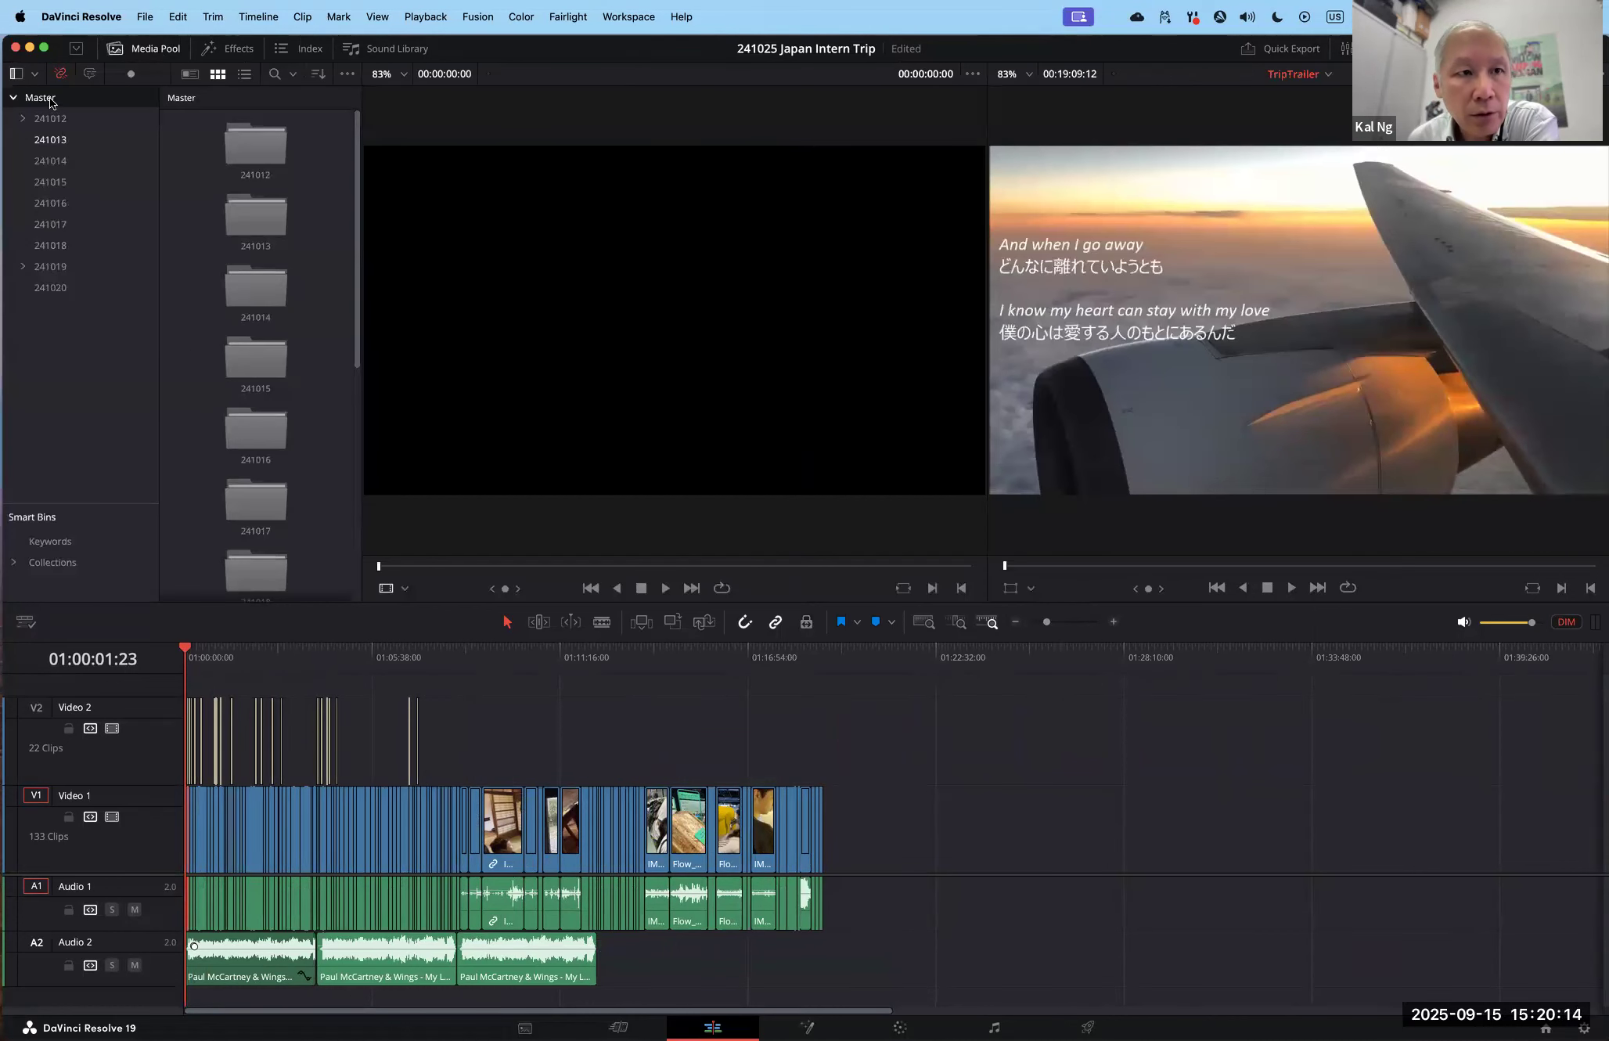
scroll(251, 376, "down", 5)
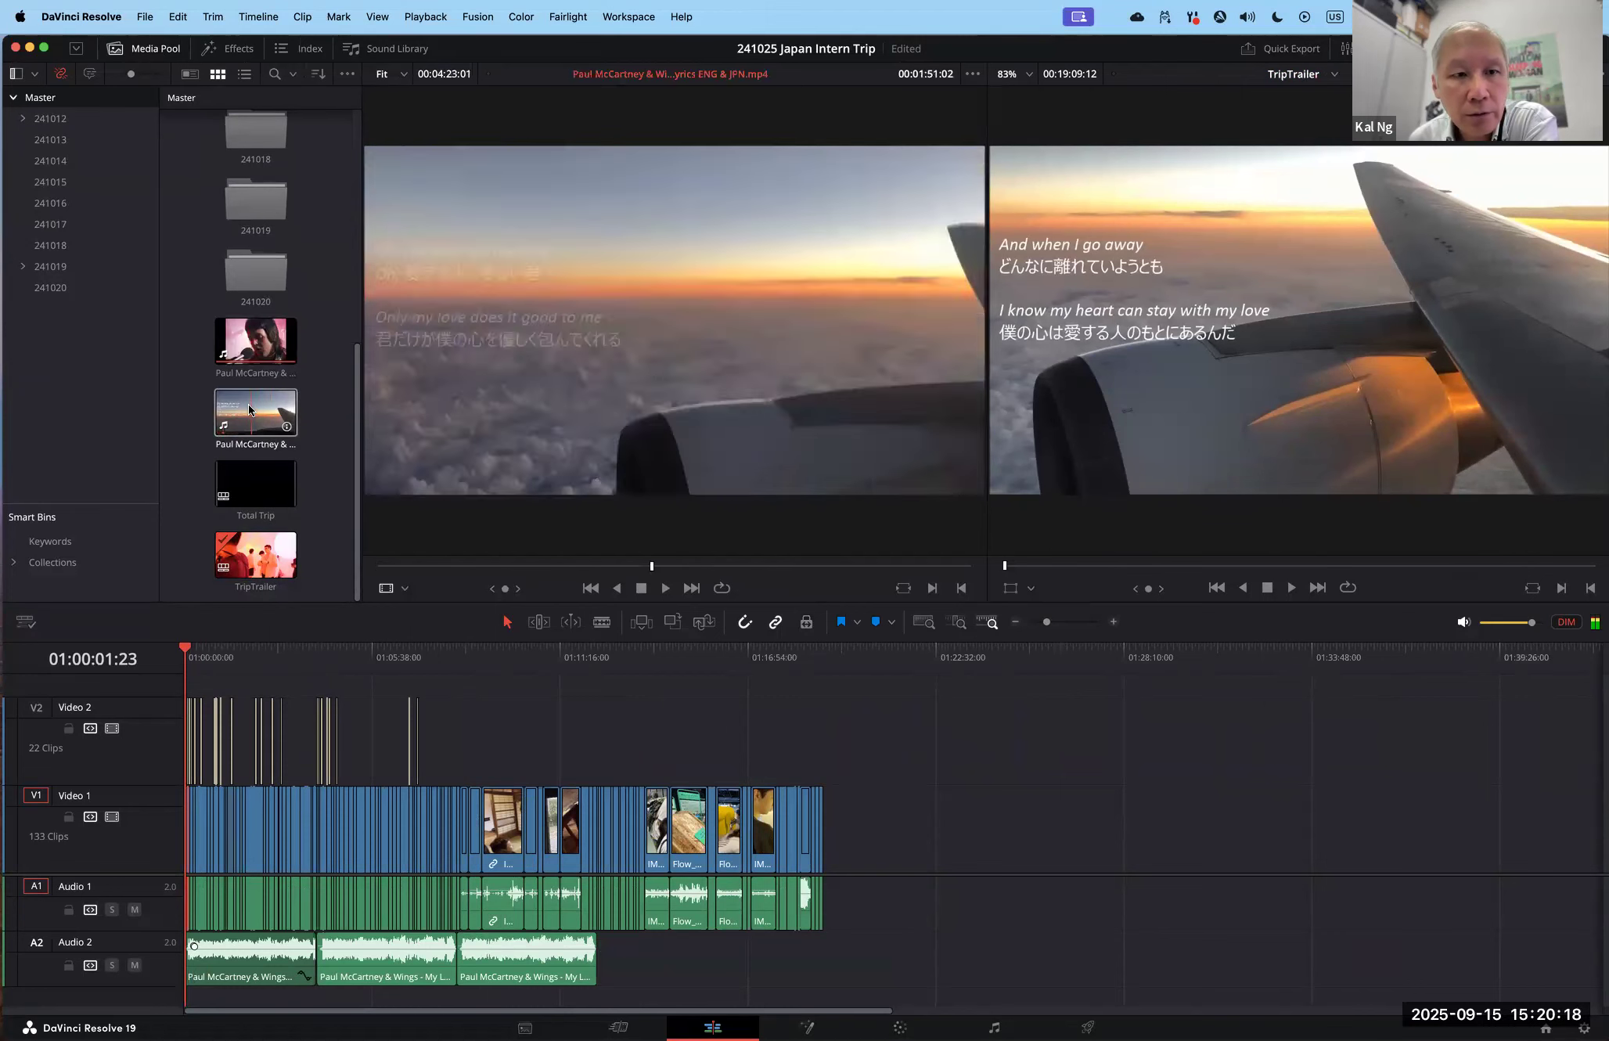
left_click_drag(263, 417, 1065, 779)
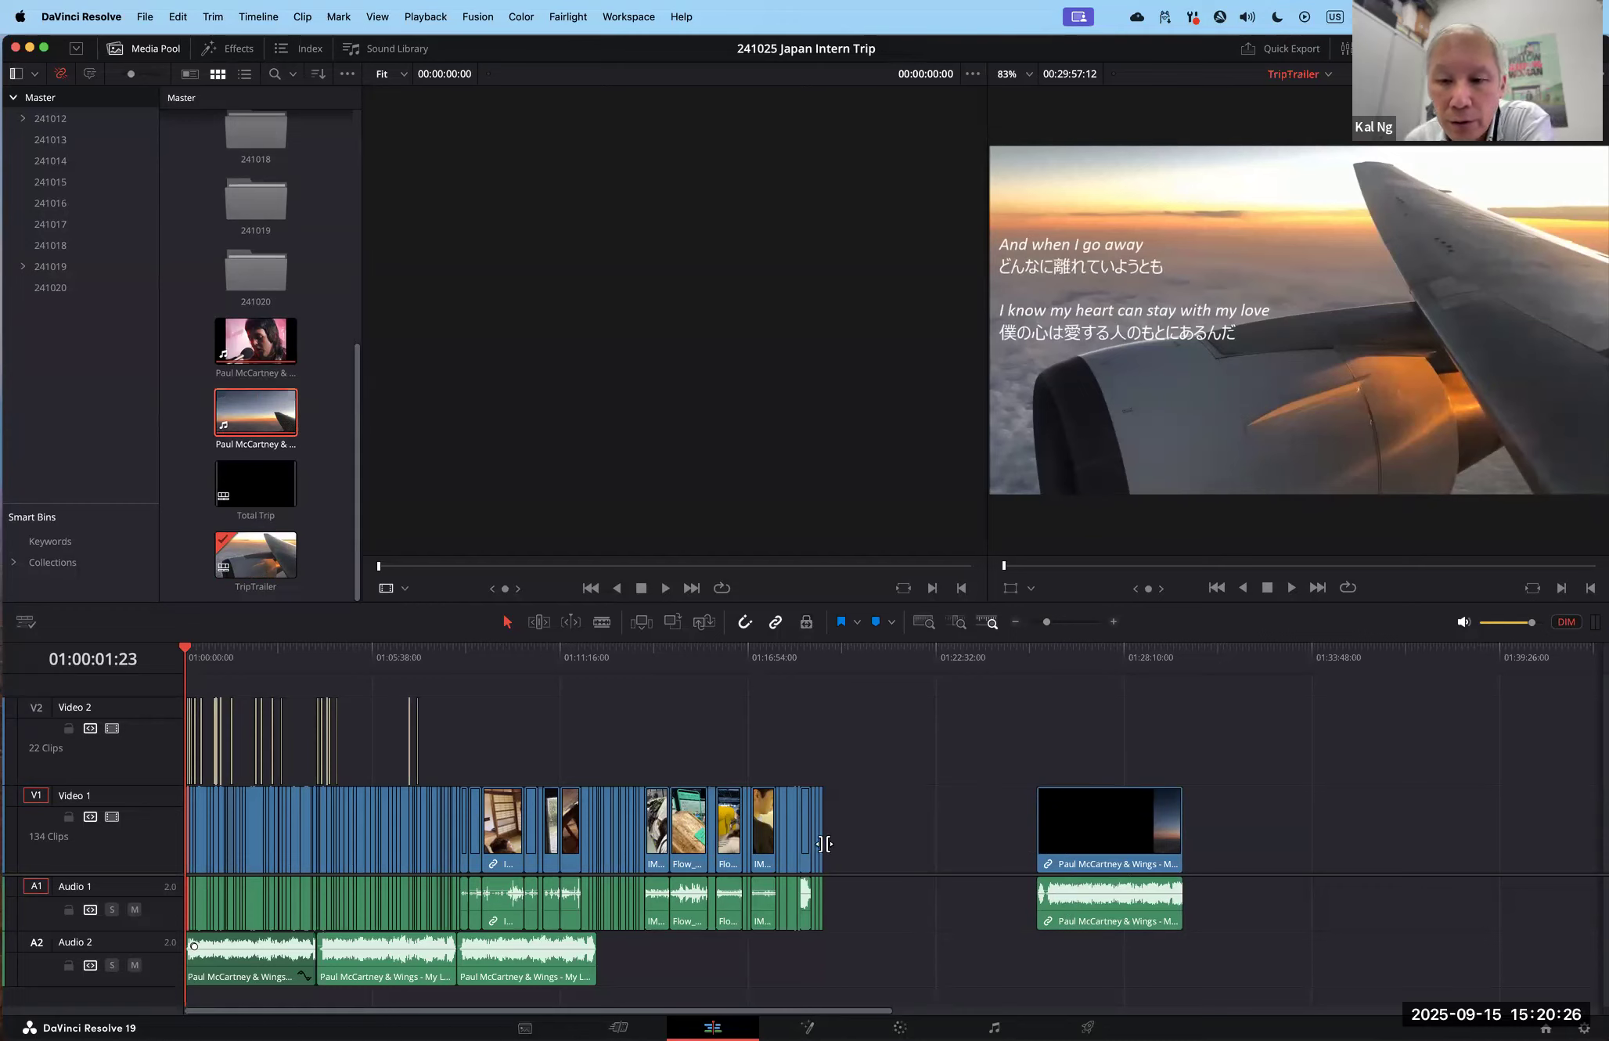
Step: Move the playhead to the start of the added lyrics video and unlink its picture from its audio
mouse_move(1037, 650)
left_mouse_down()
mouse_move(1061, 647)
mouse_move(1044, 647)
left_mouse_up()
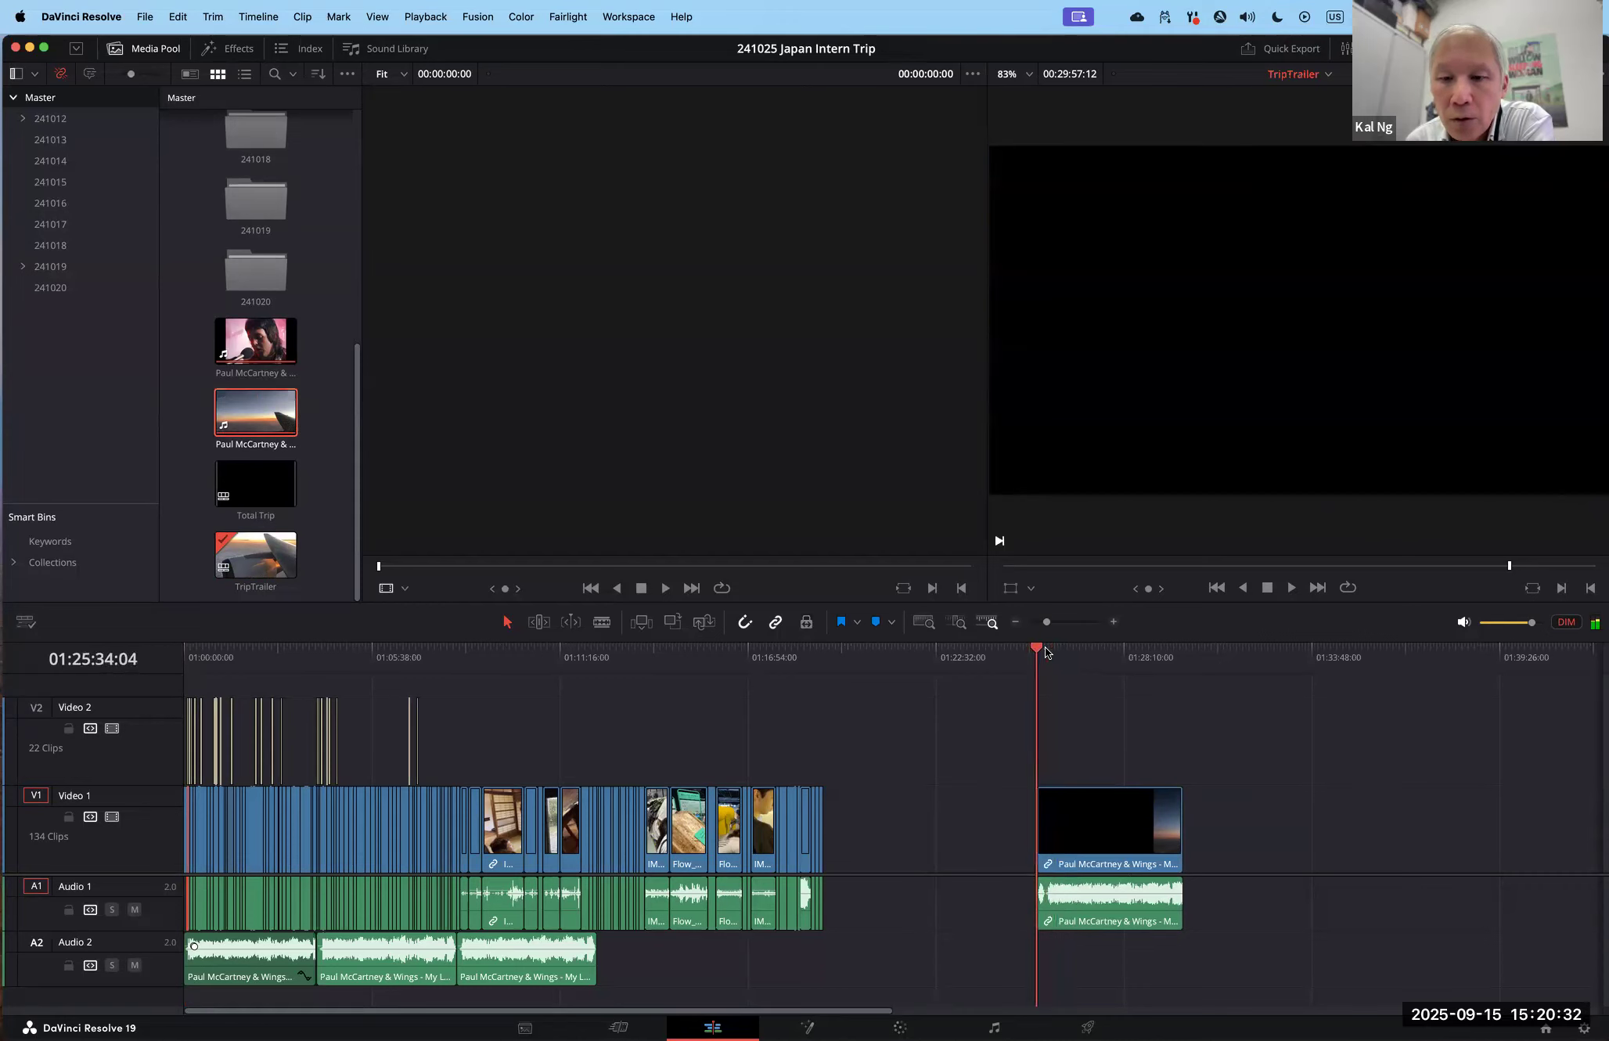
left_click(1102, 884)
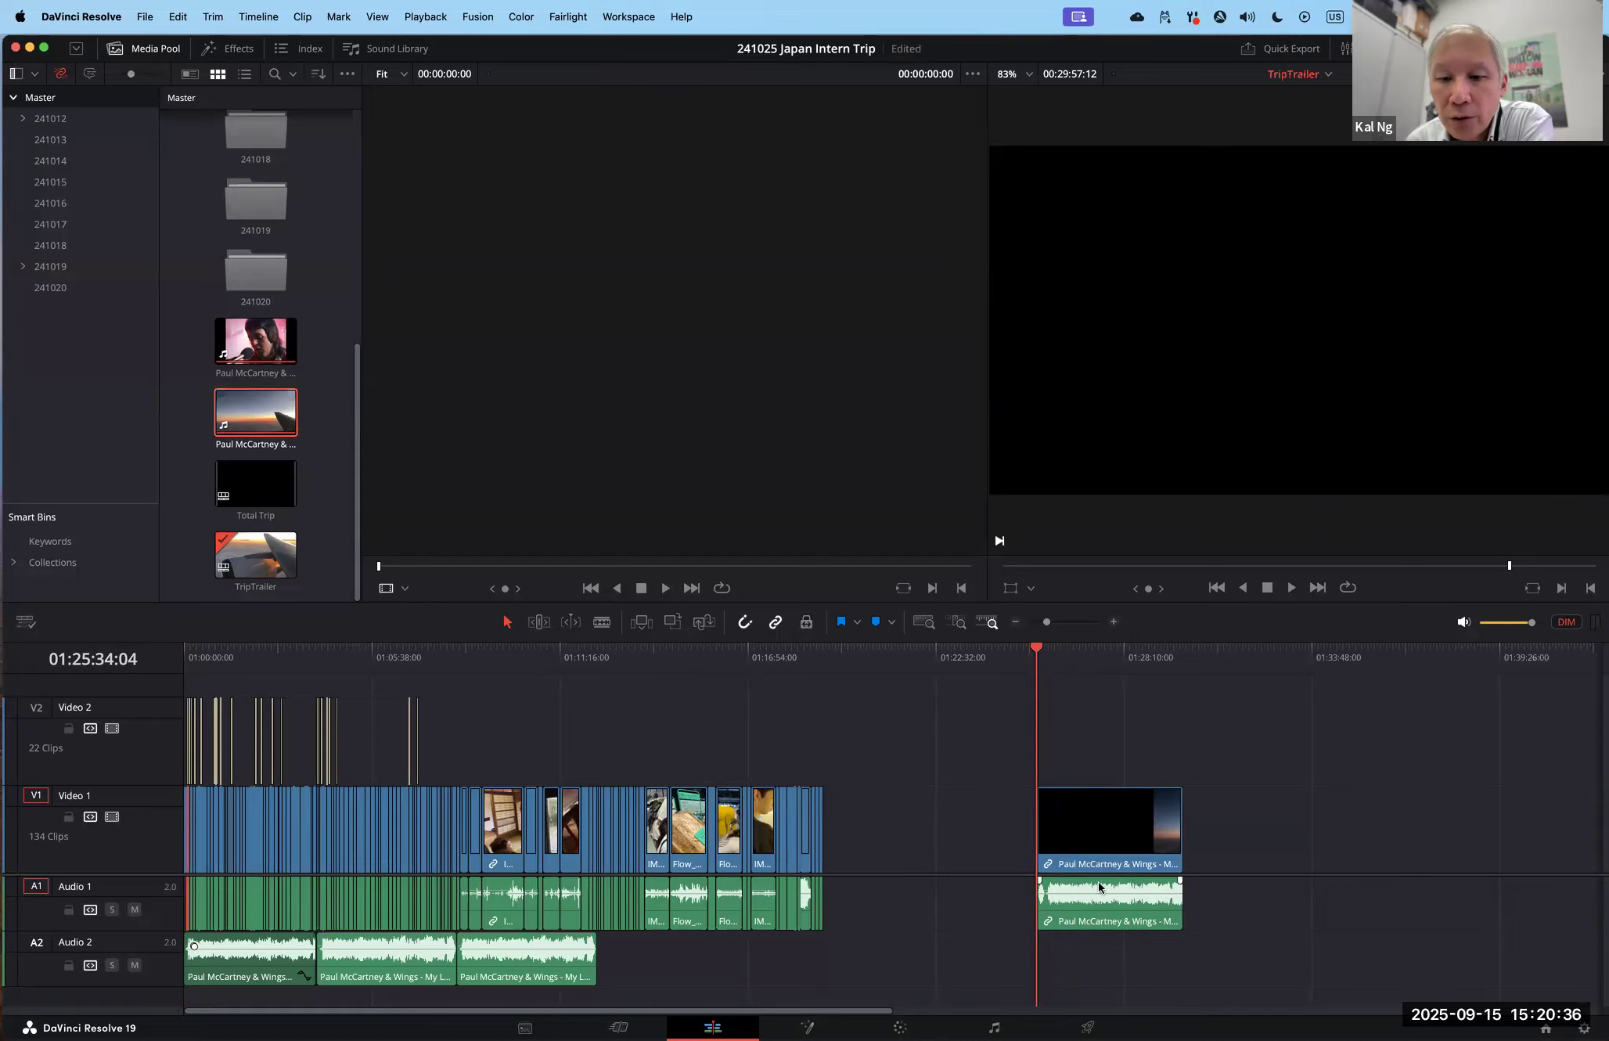
left_click(1093, 816)
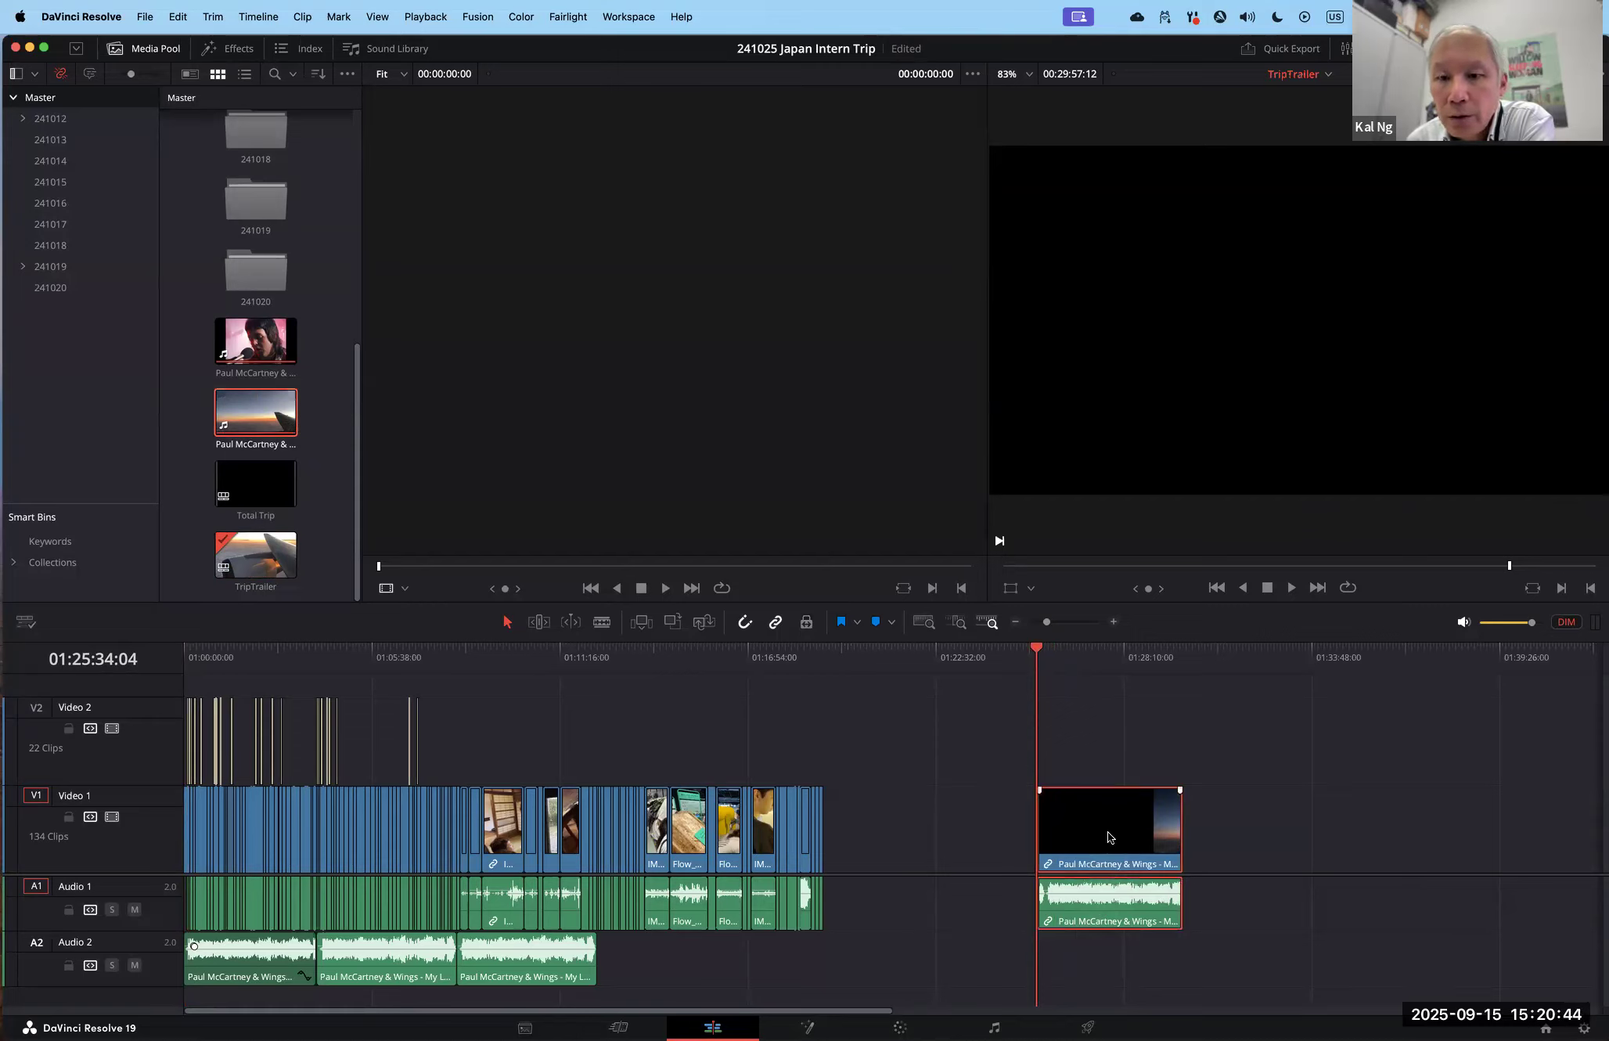
left_click_drag(1078, 750, 1138, 988)
right_click(1095, 825)
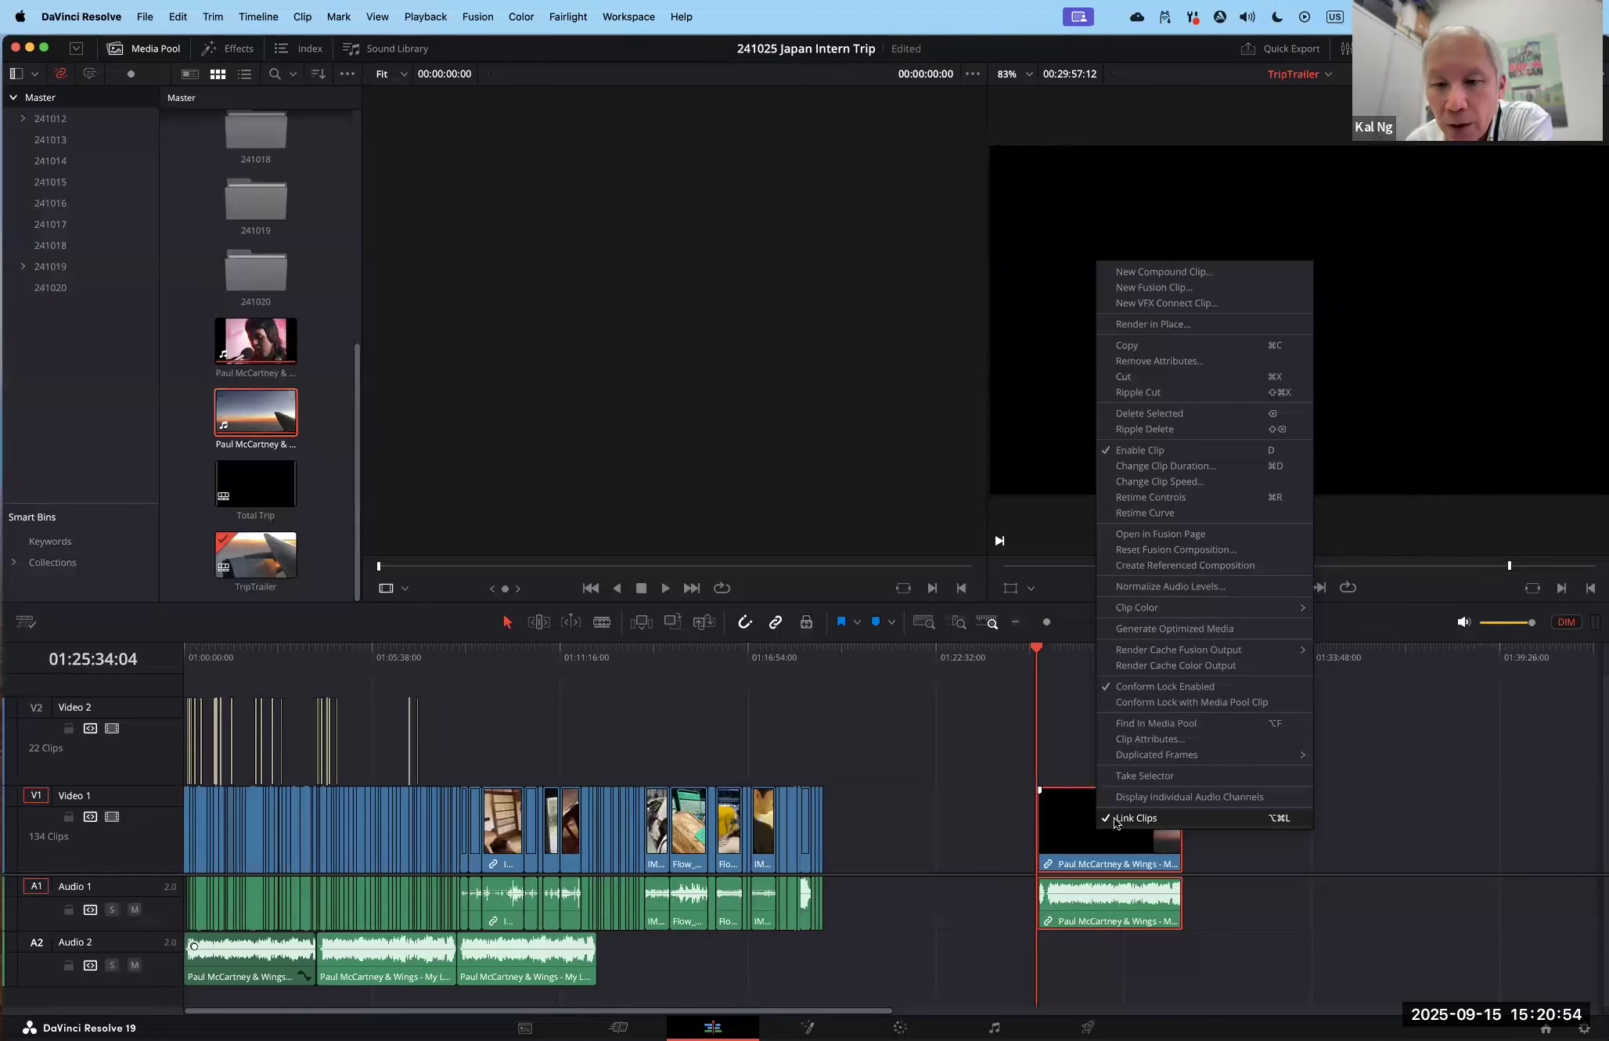
left_click(1116, 819)
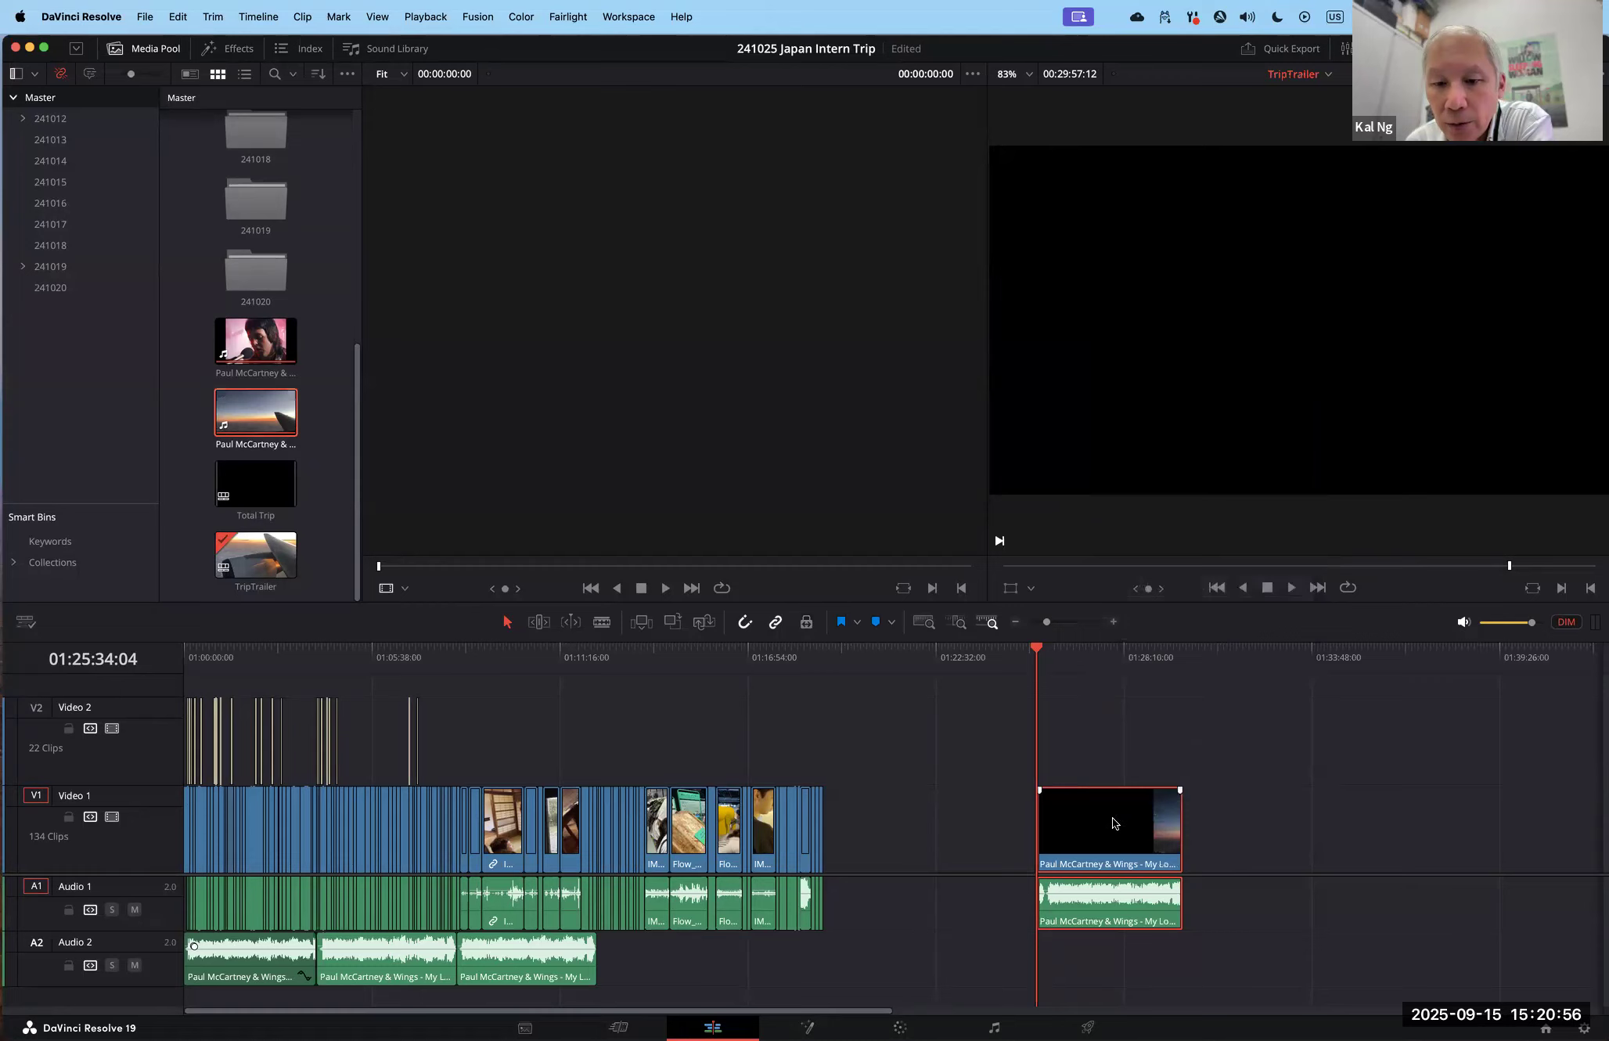
Step: Link the added lyrics video's picture and audio together again and save the project
right_click(1113, 823)
left_click(1142, 814)
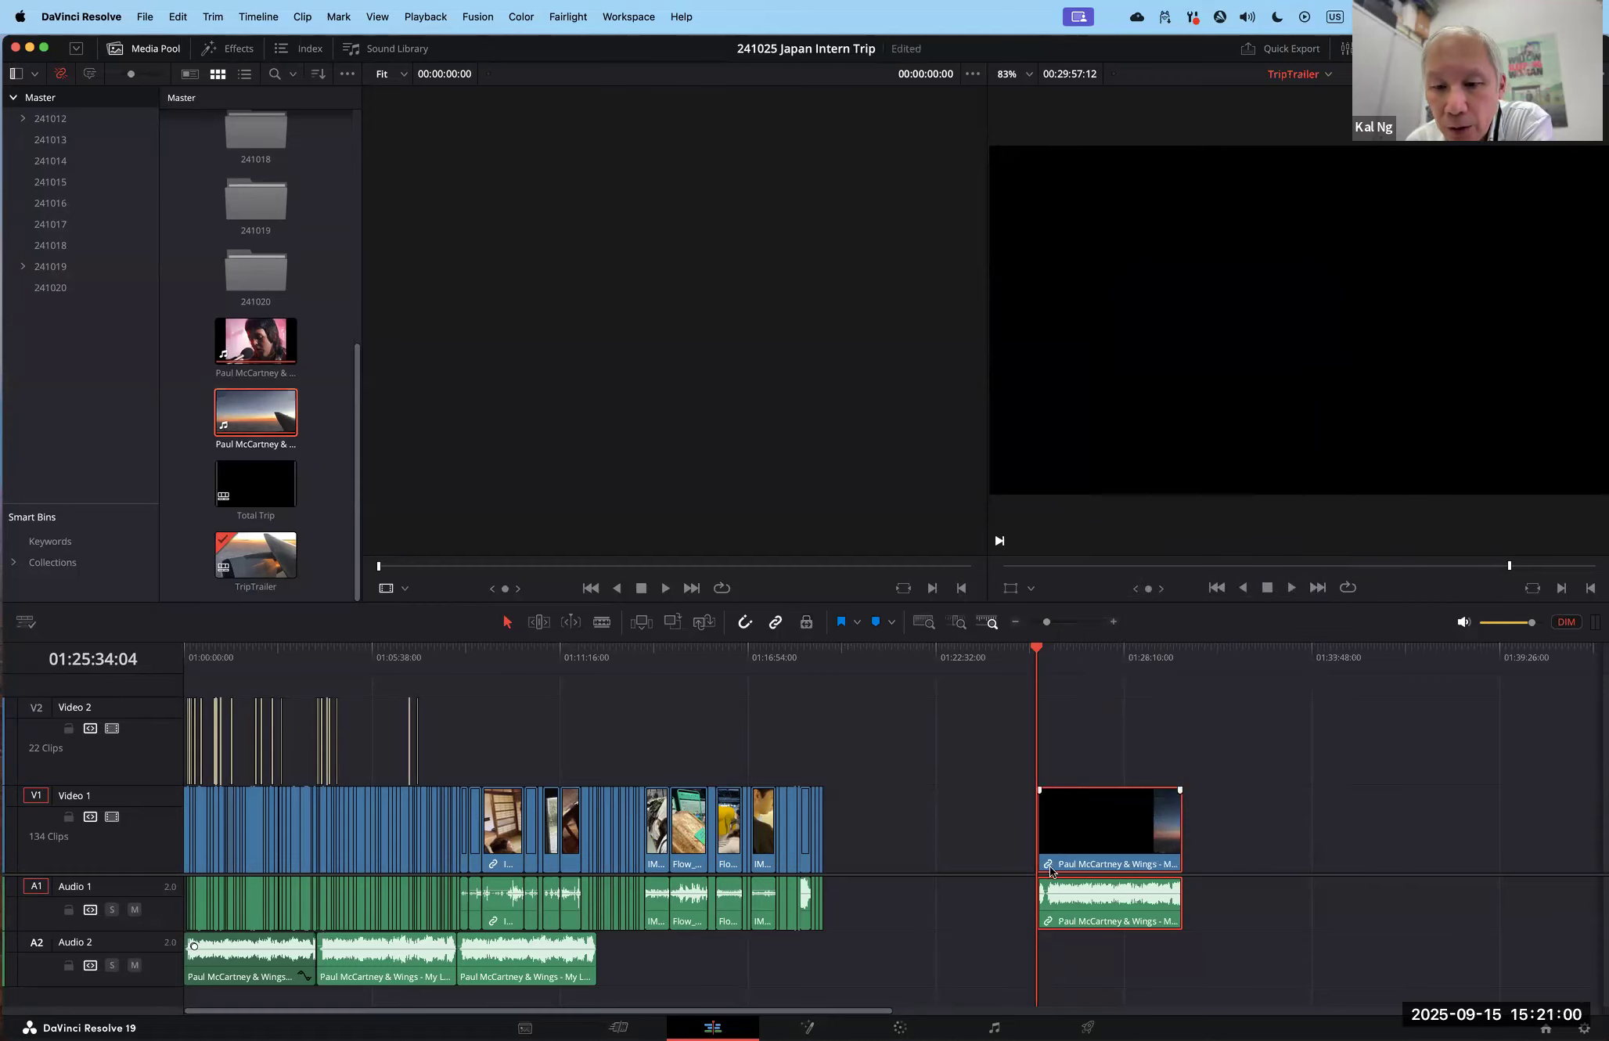
key("super+s")
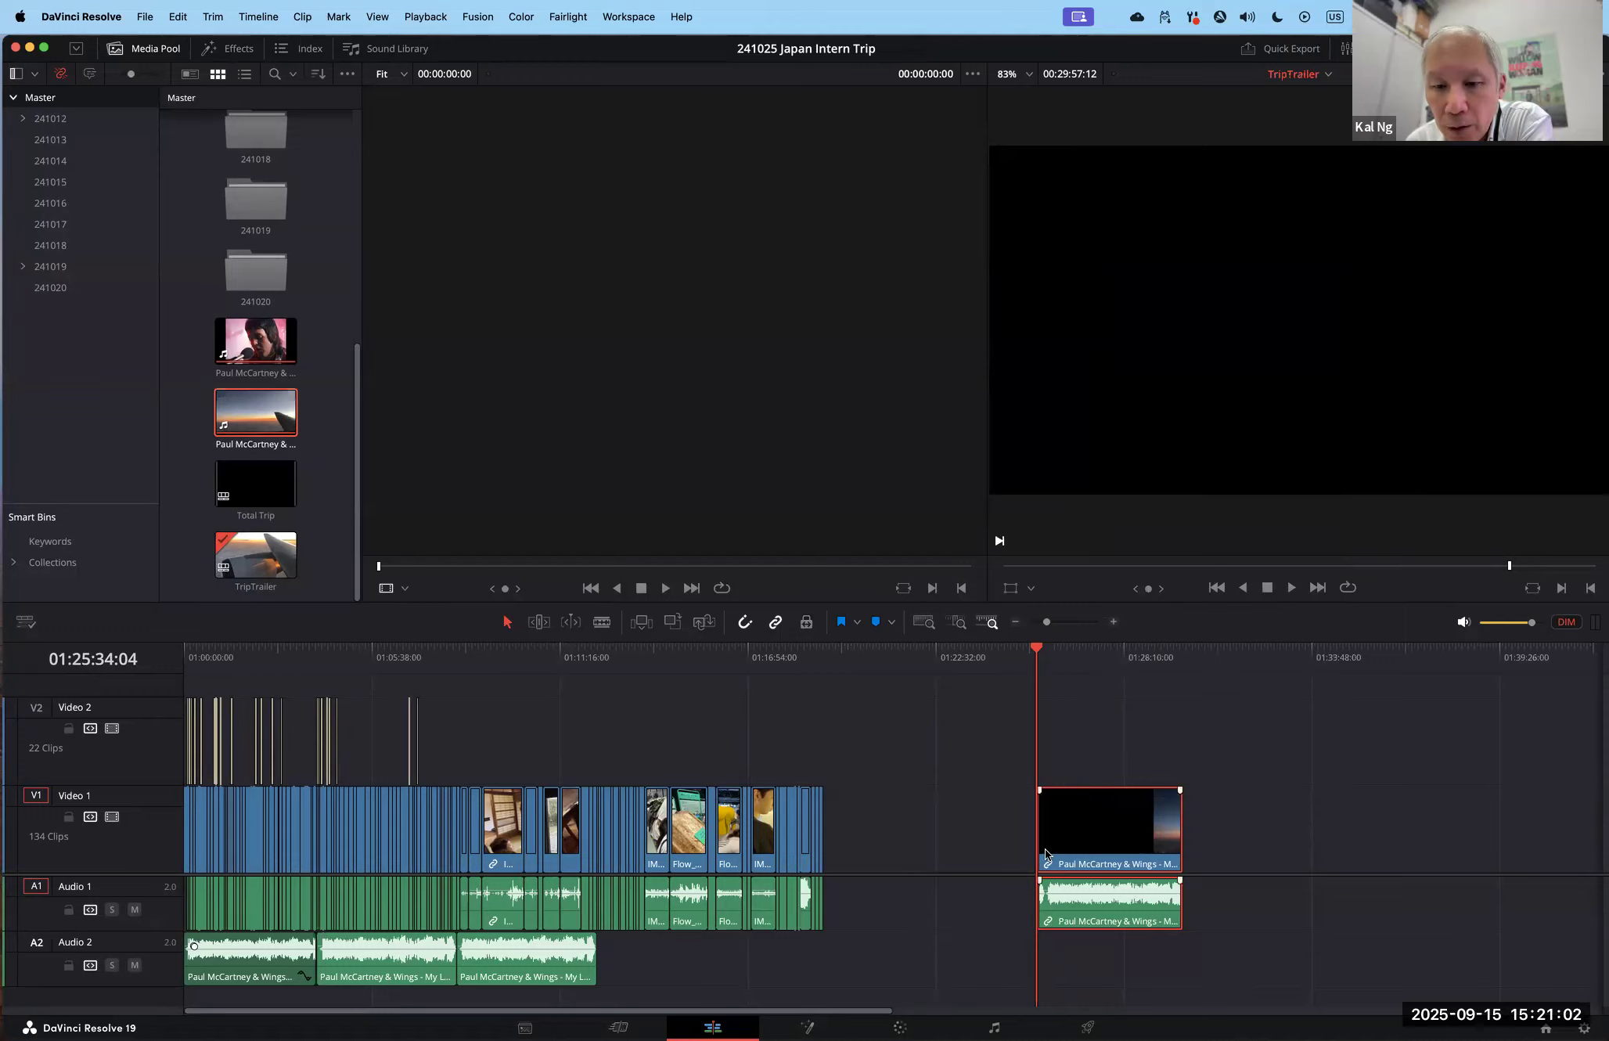
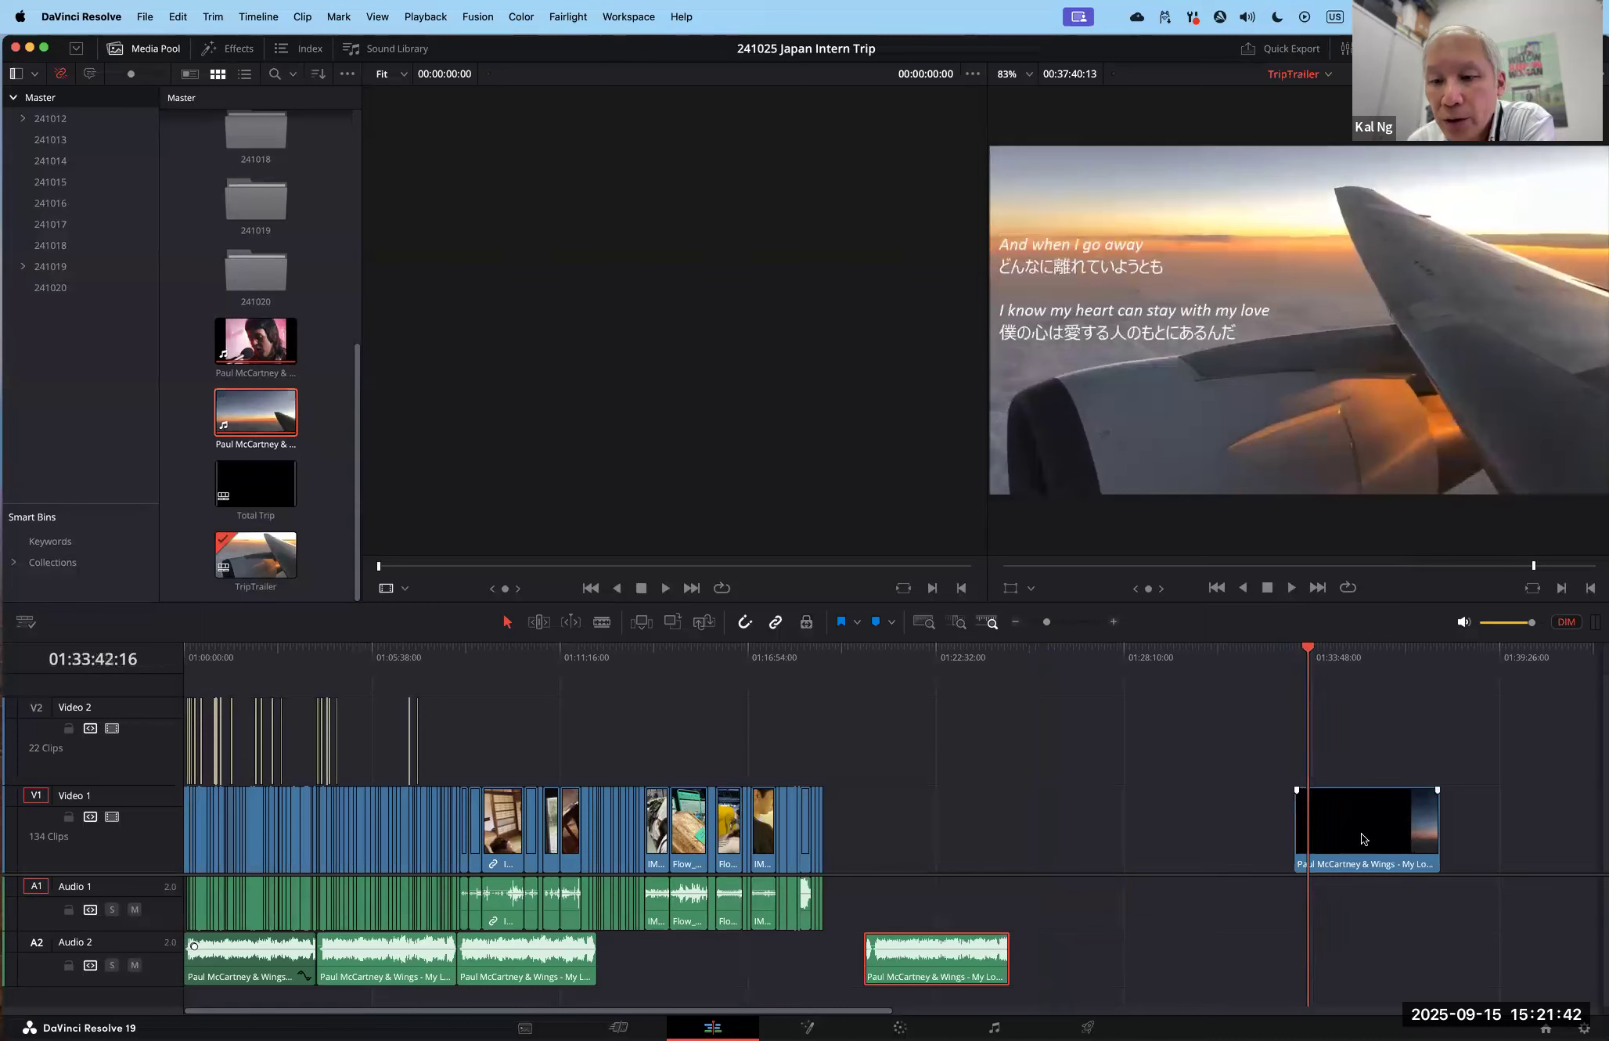
Step: Trim the end of the detached lyrics video back to the playhead, and return the playhead to the timeline's beginning
left_click_drag(1394, 826, 1300, 832)
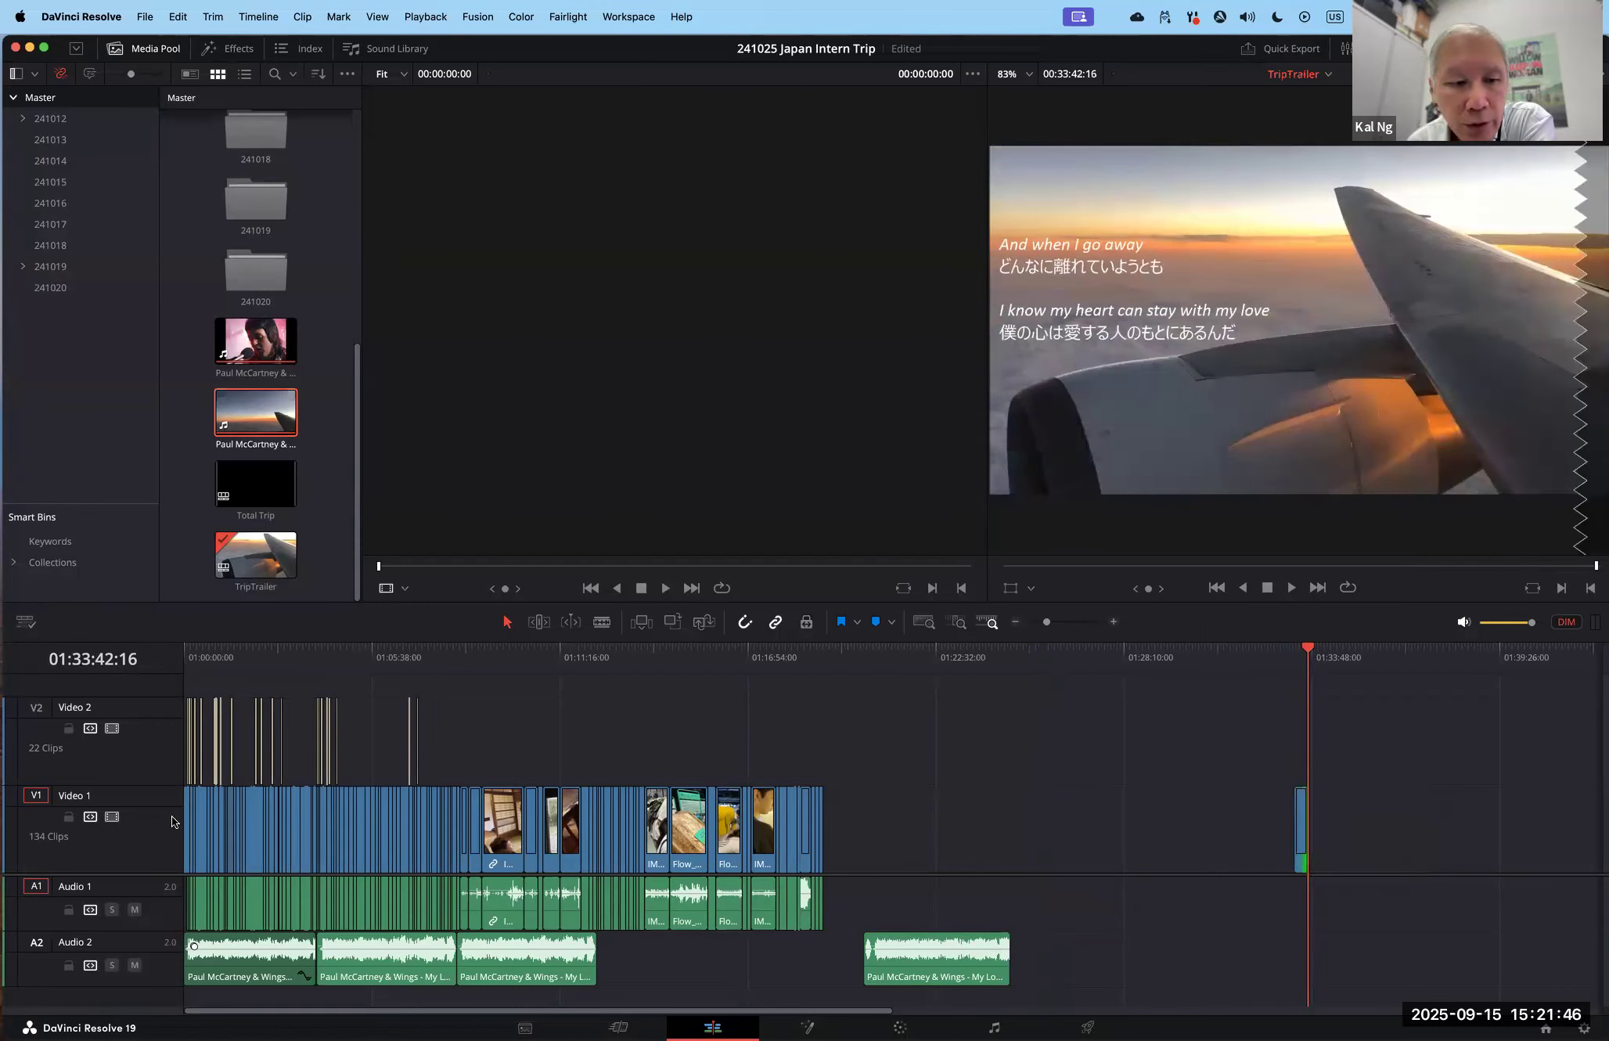
left_click(184, 652)
Step: Play the trailer's opening, select the official music video audio on Audio 2, and scrub into the IMG_0565.MOV clip
left_click_drag(1050, 624, 1082, 621)
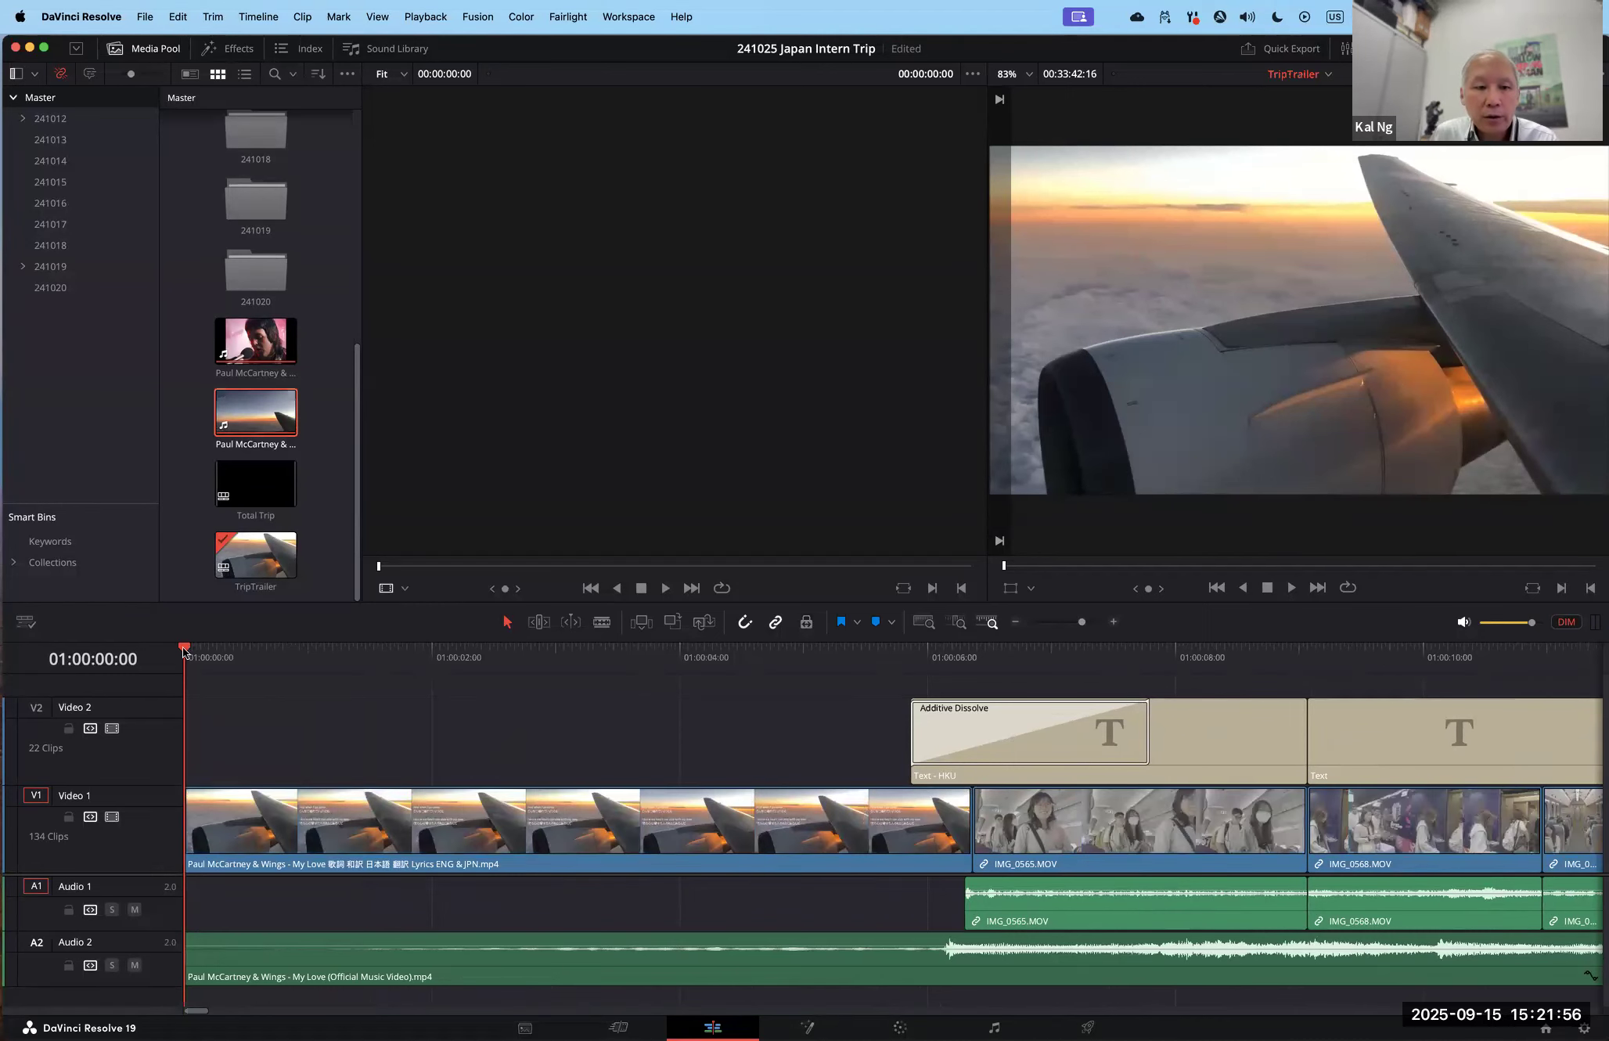
key("space")
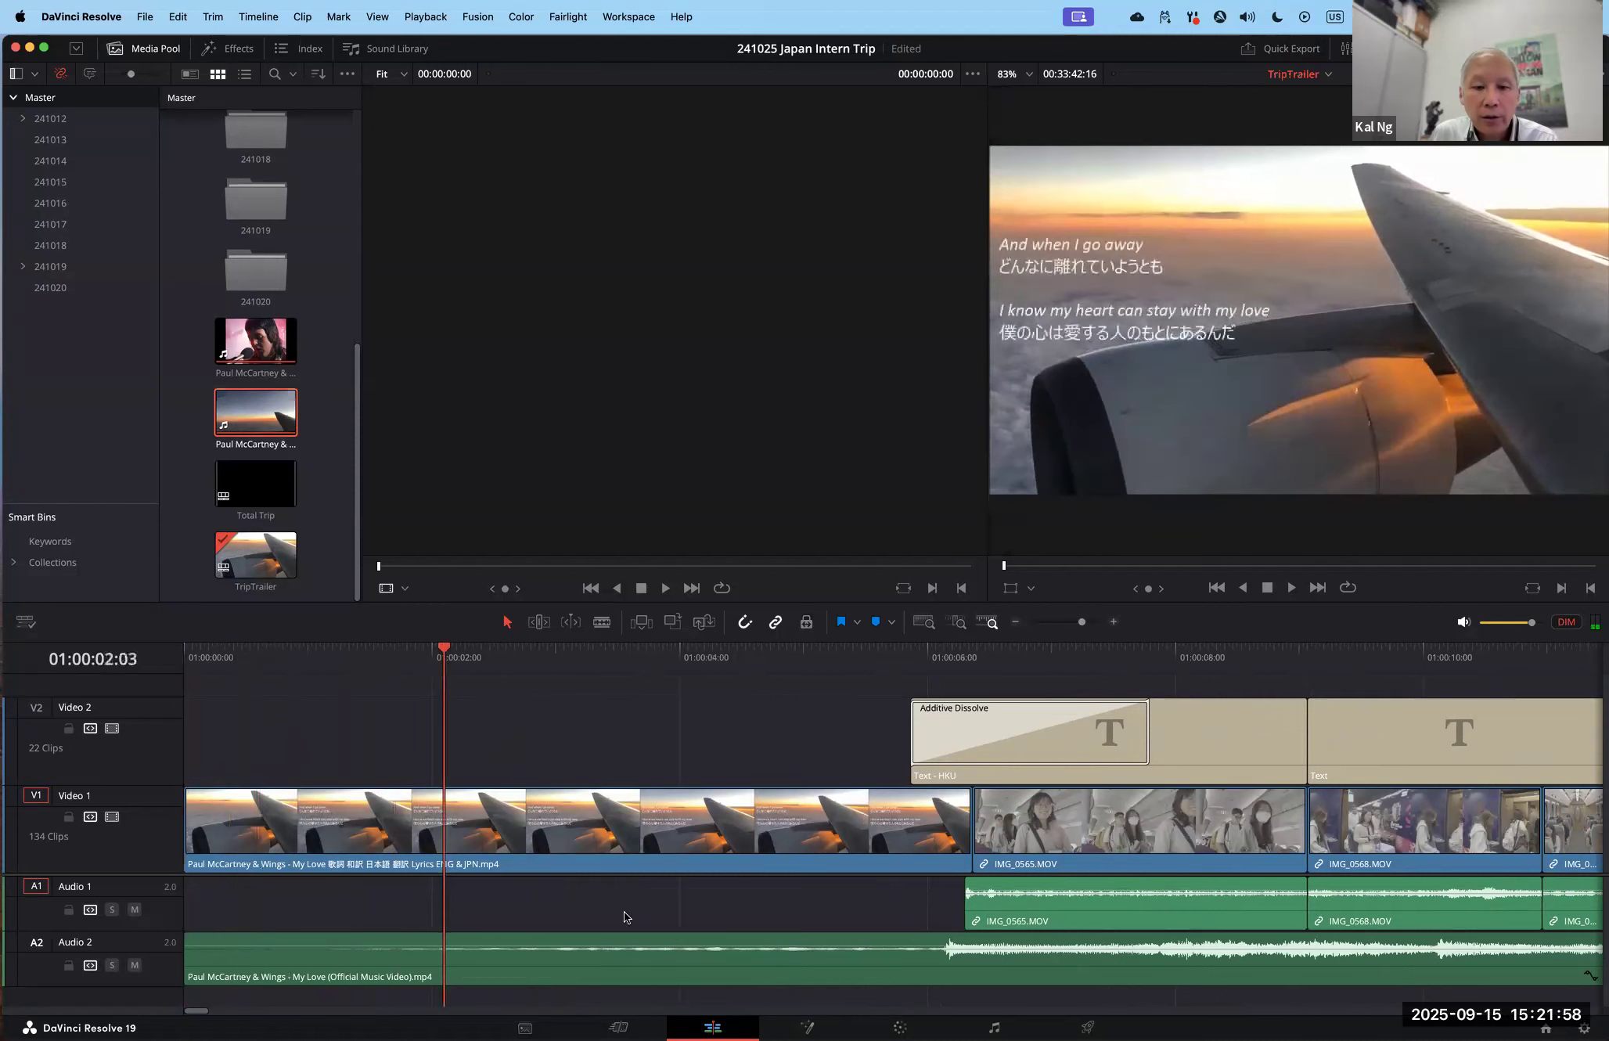
left_click(594, 962)
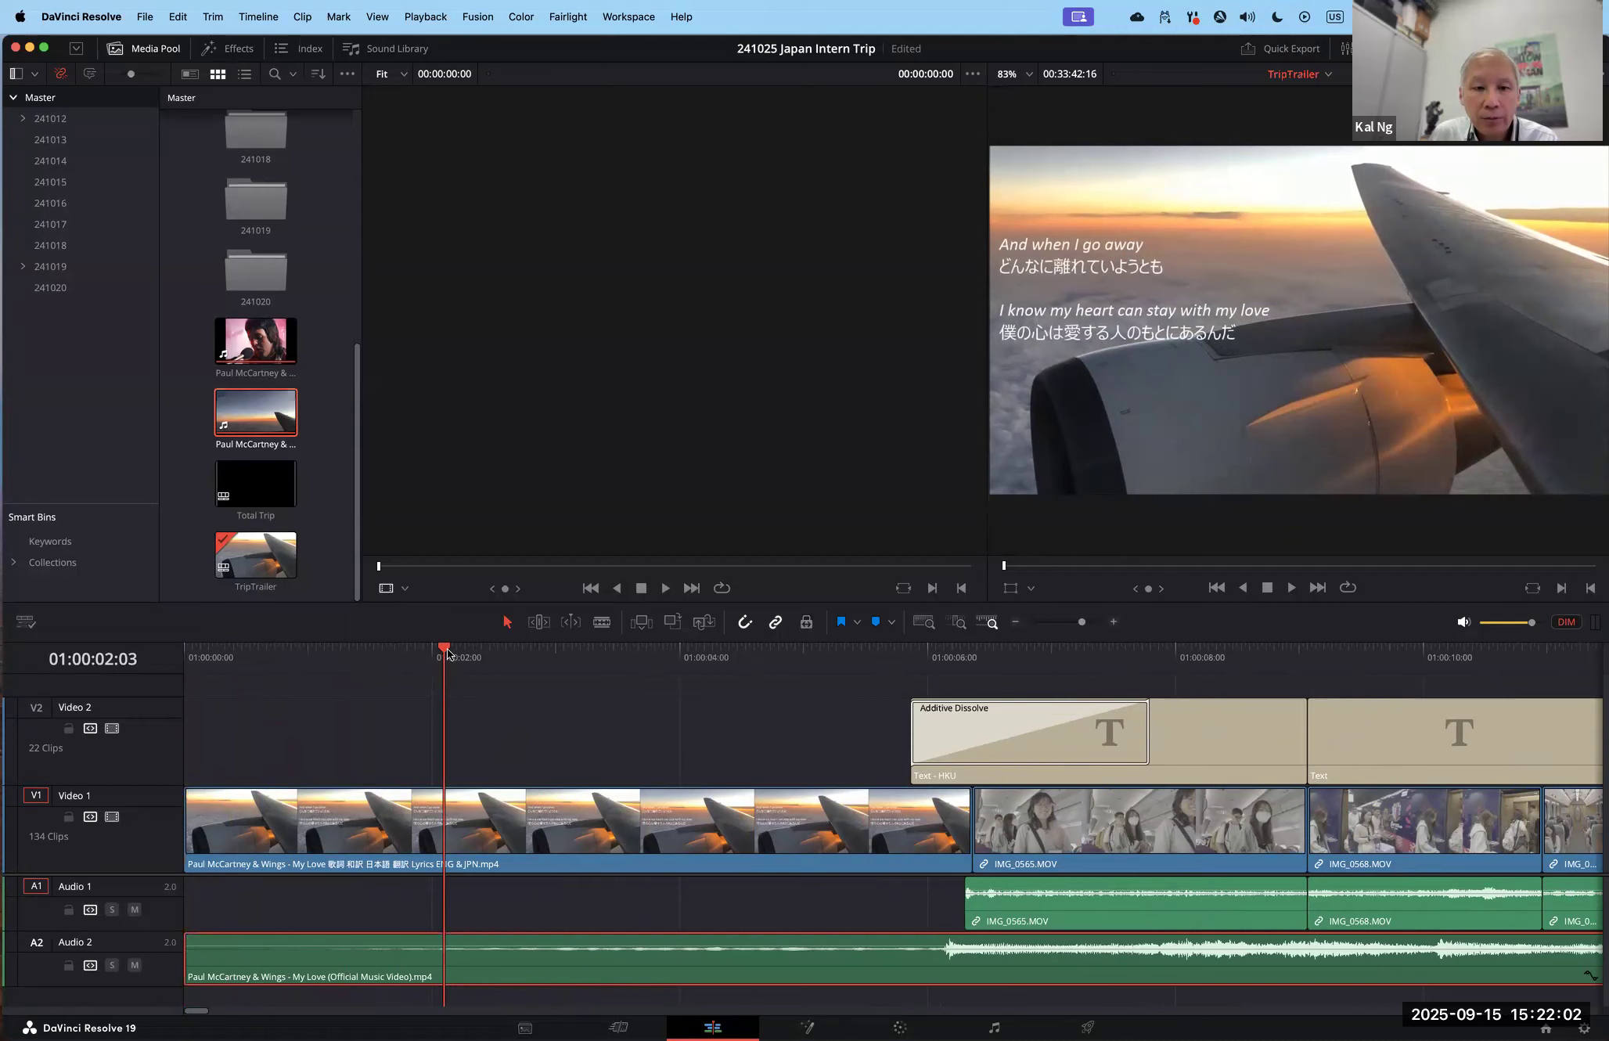
left_click_drag(445, 649, 1027, 686)
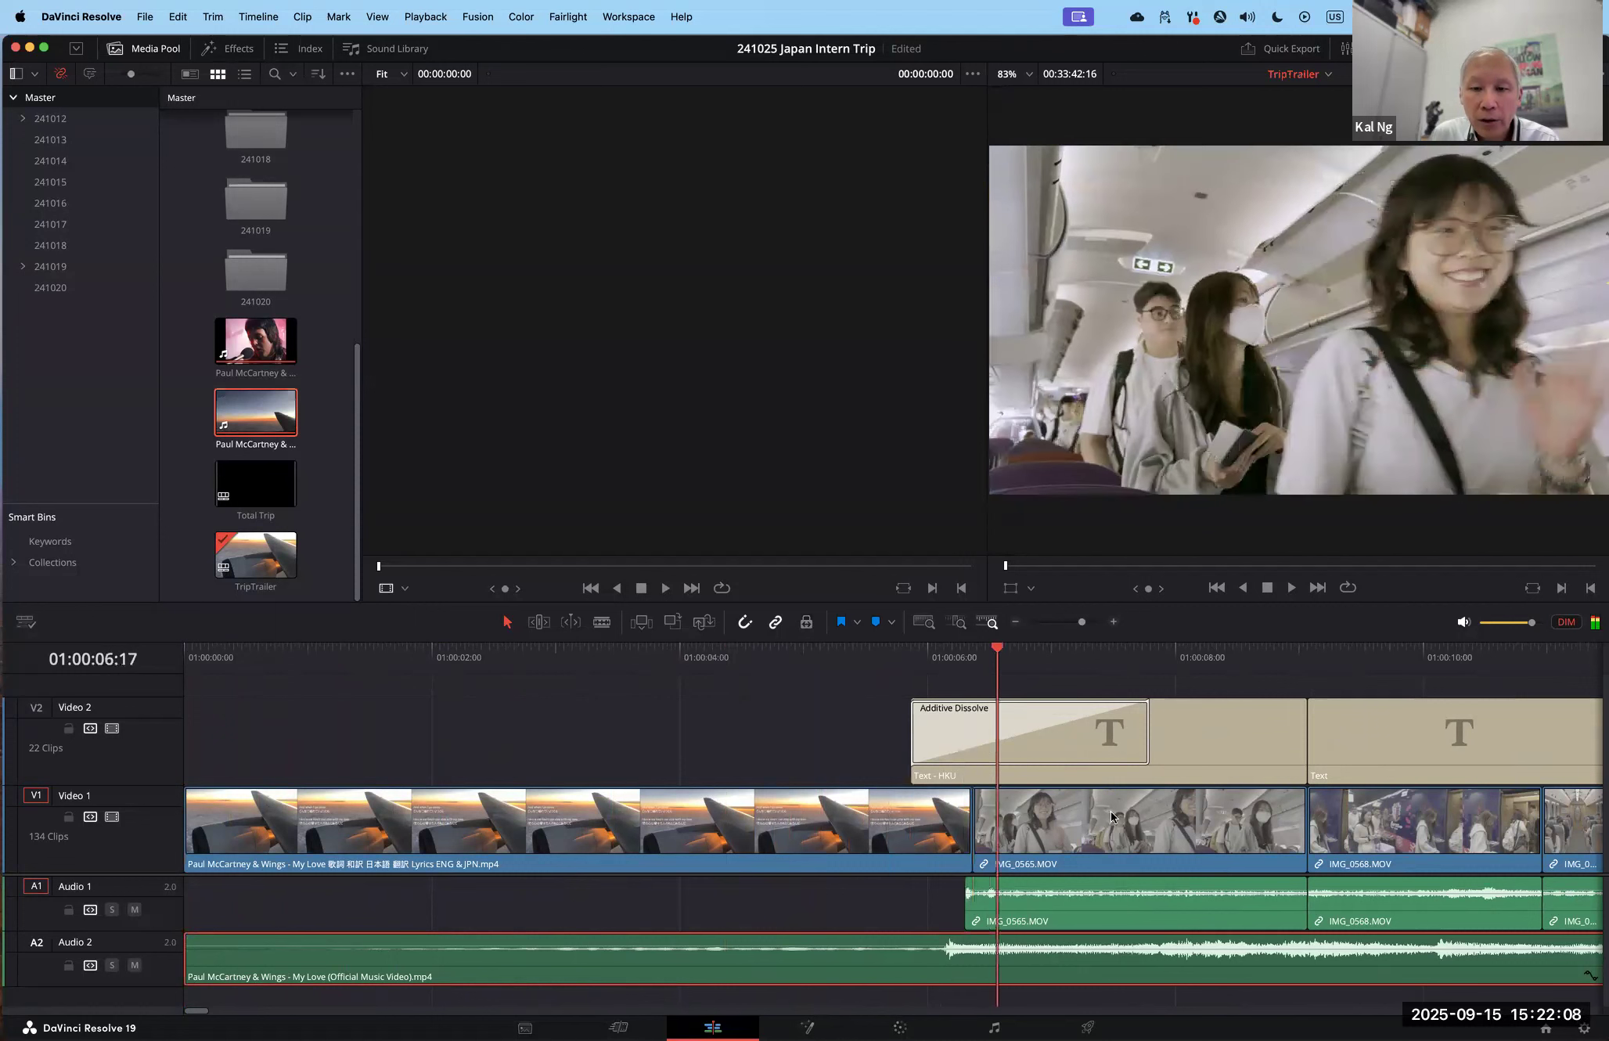
Step: Adjust the volume line of the "My Love (Official Music Video)" clip on Audio 2
left_click(1100, 825)
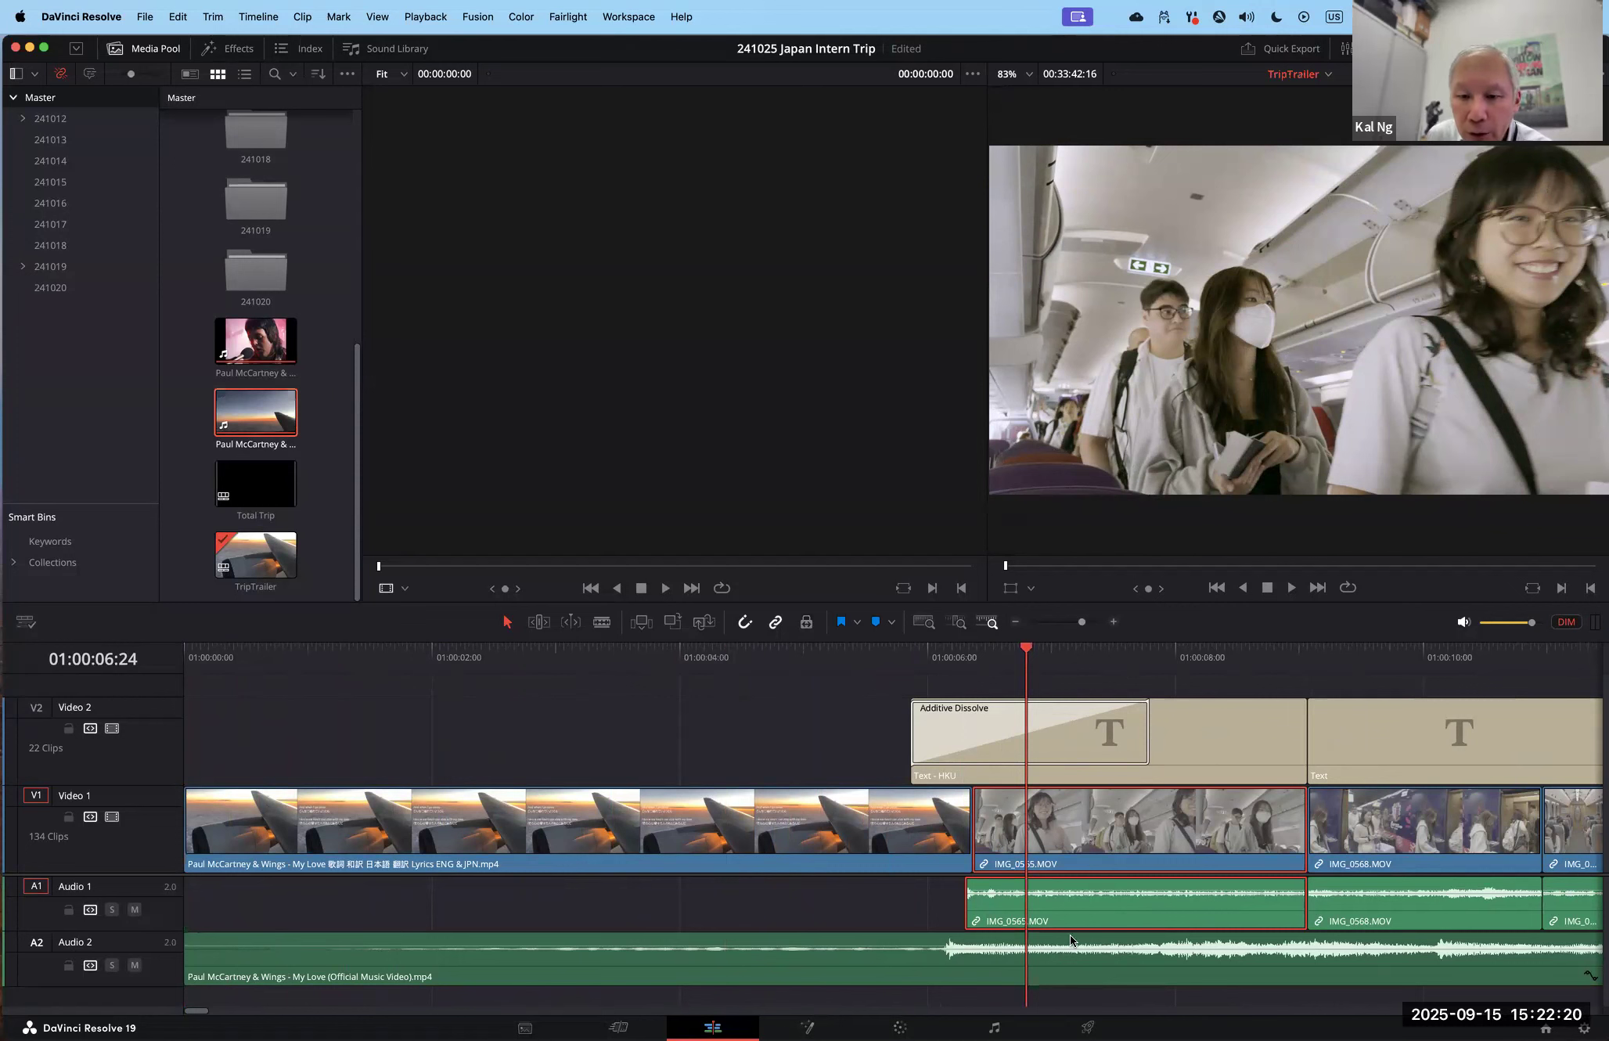
left_click(876, 963)
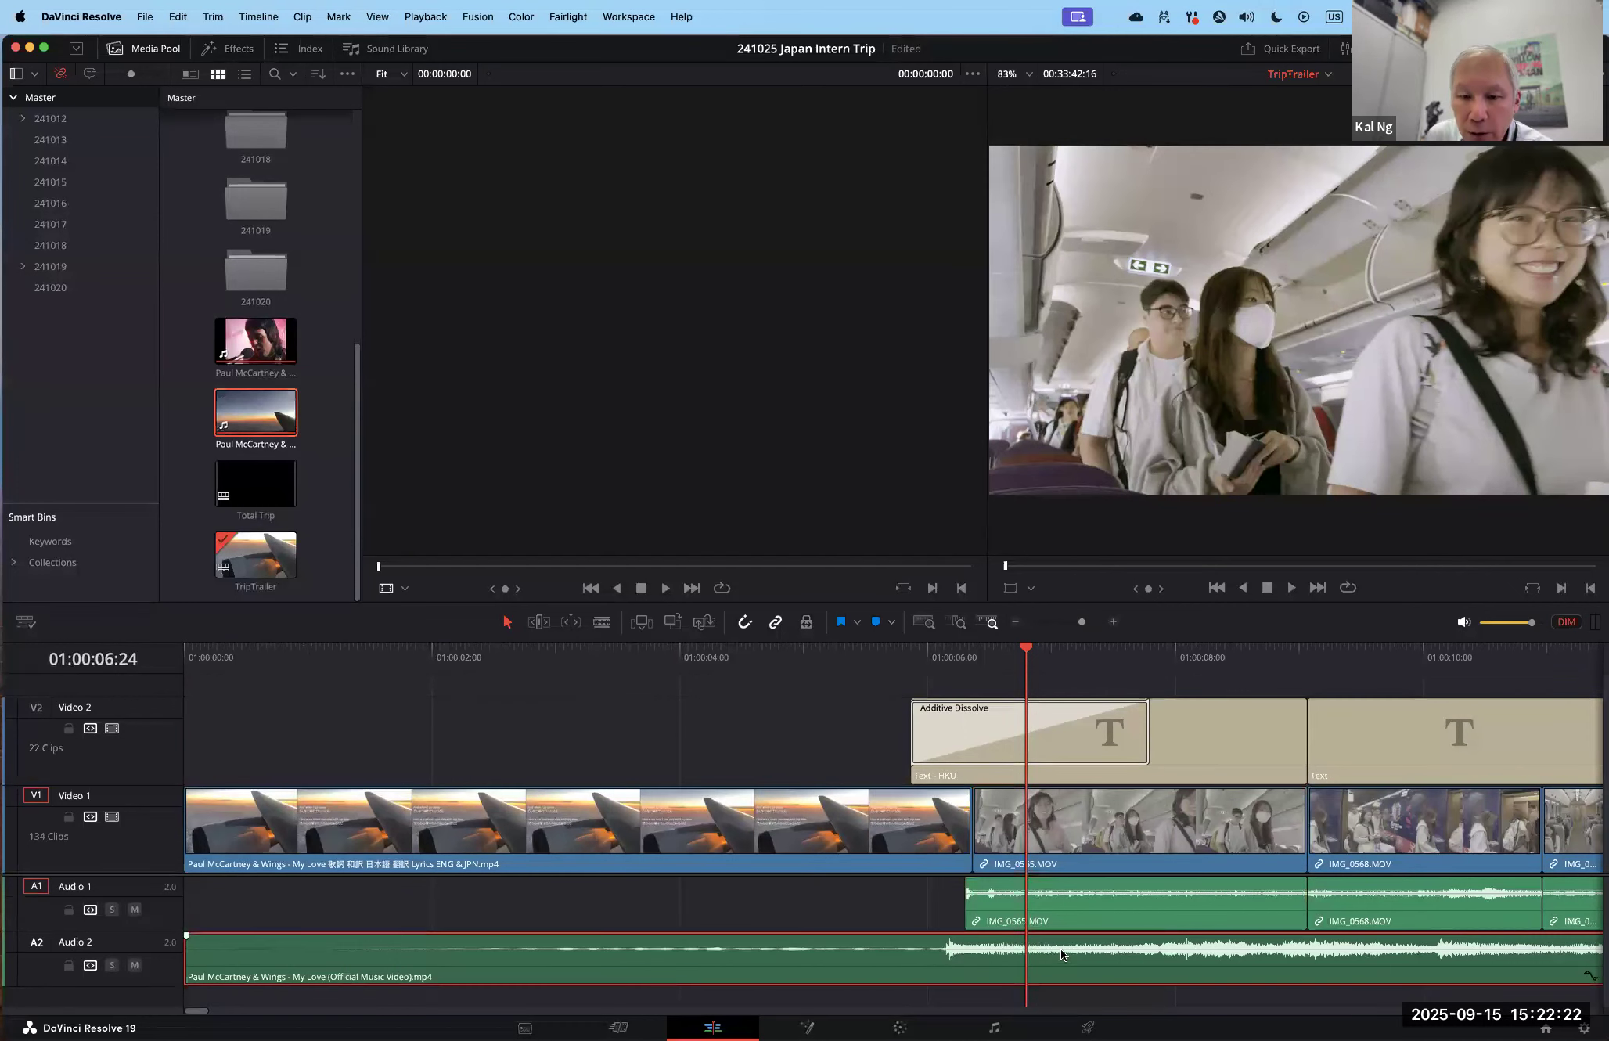
left_click_drag(1062, 946, 1062, 941)
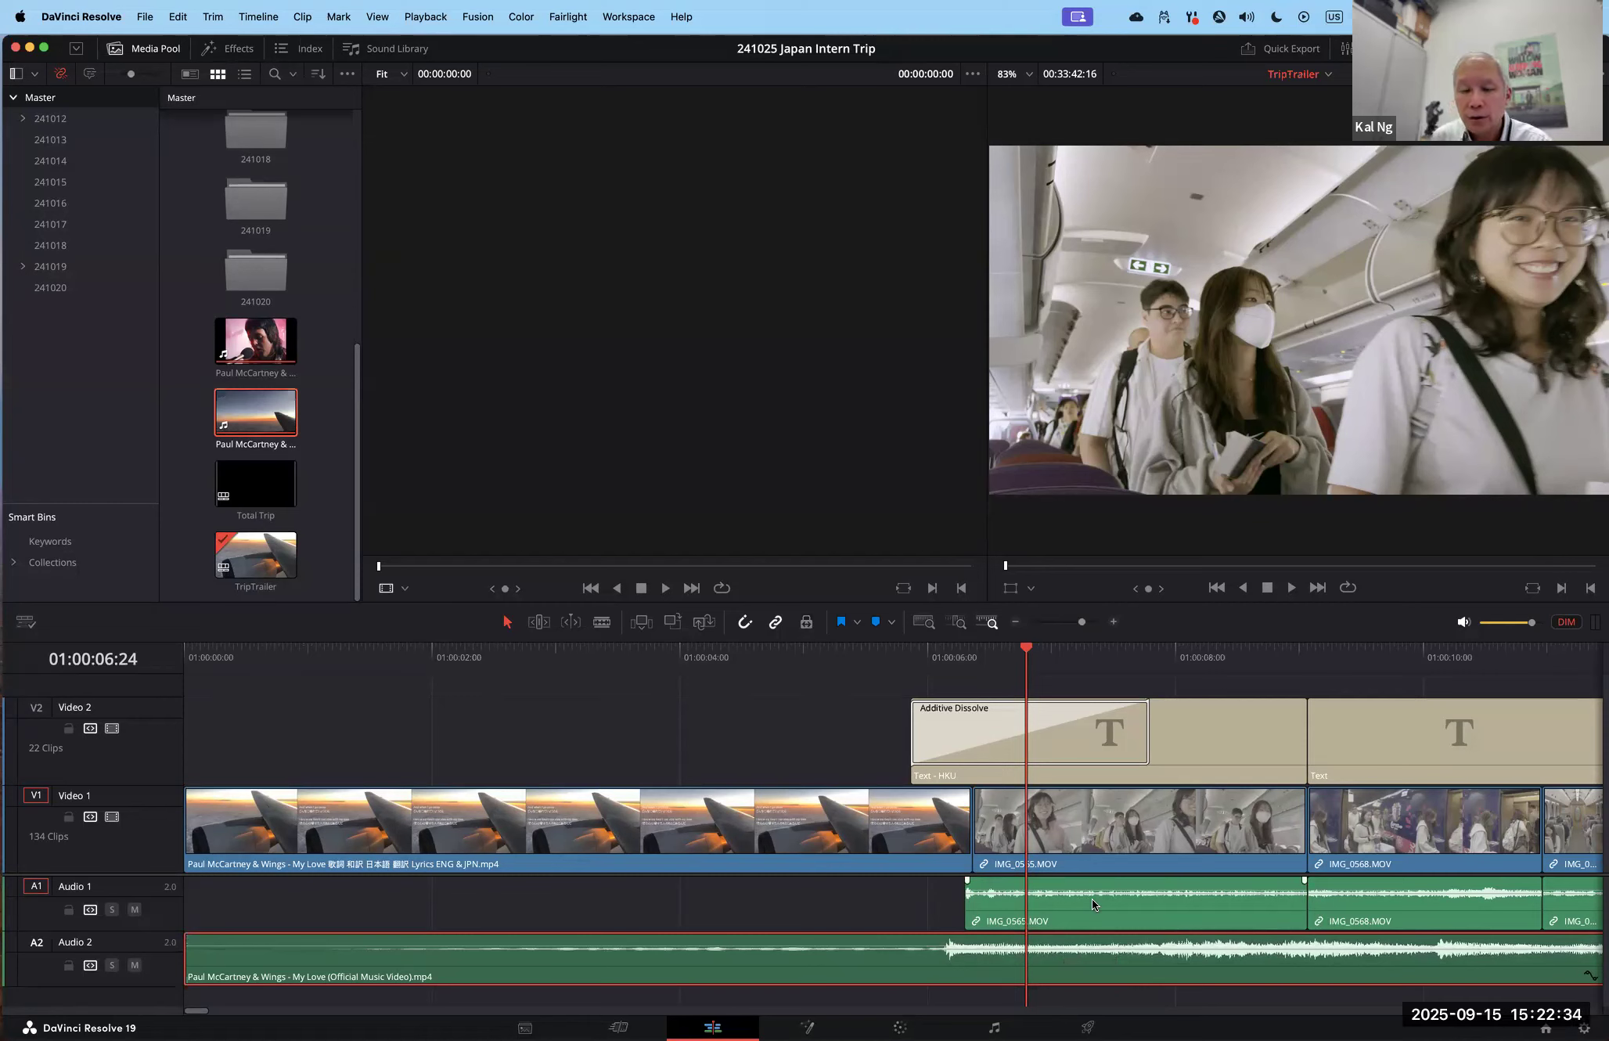
Step: Adjust the volume line of the IMG_0565.MOV audio on Audio 1, and scrub to 01:00:08:02 over the HKU title
left_click(1089, 903)
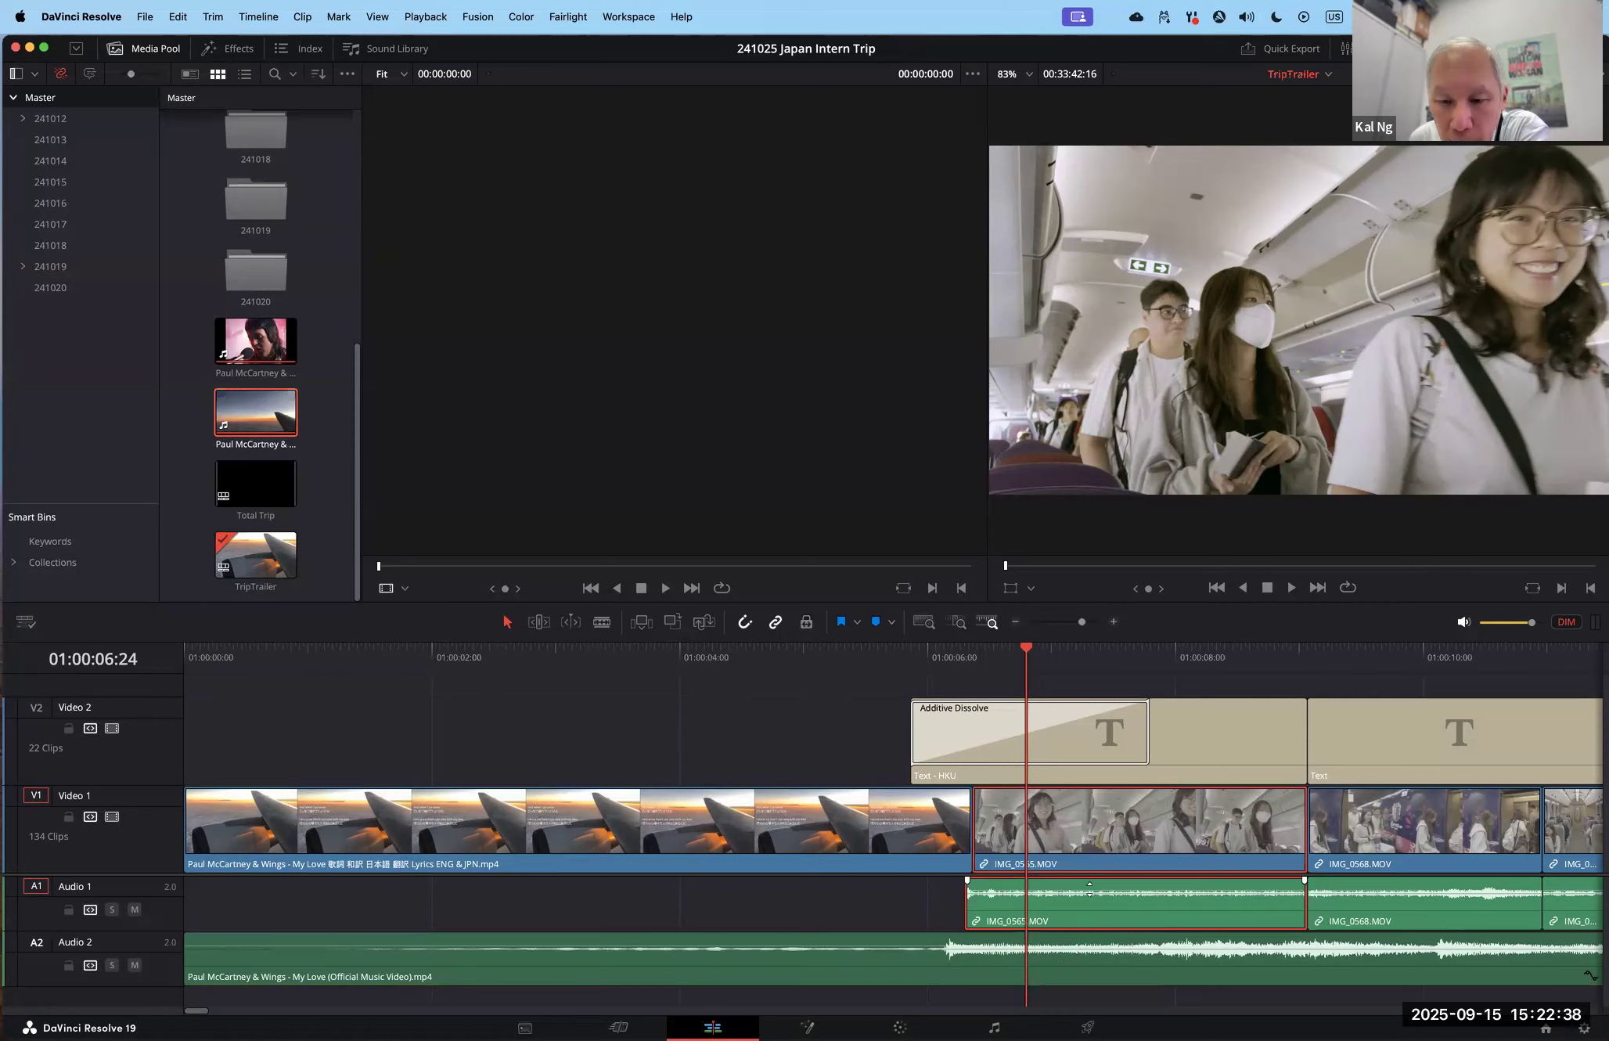
left_click_drag(1090, 893, 1089, 893)
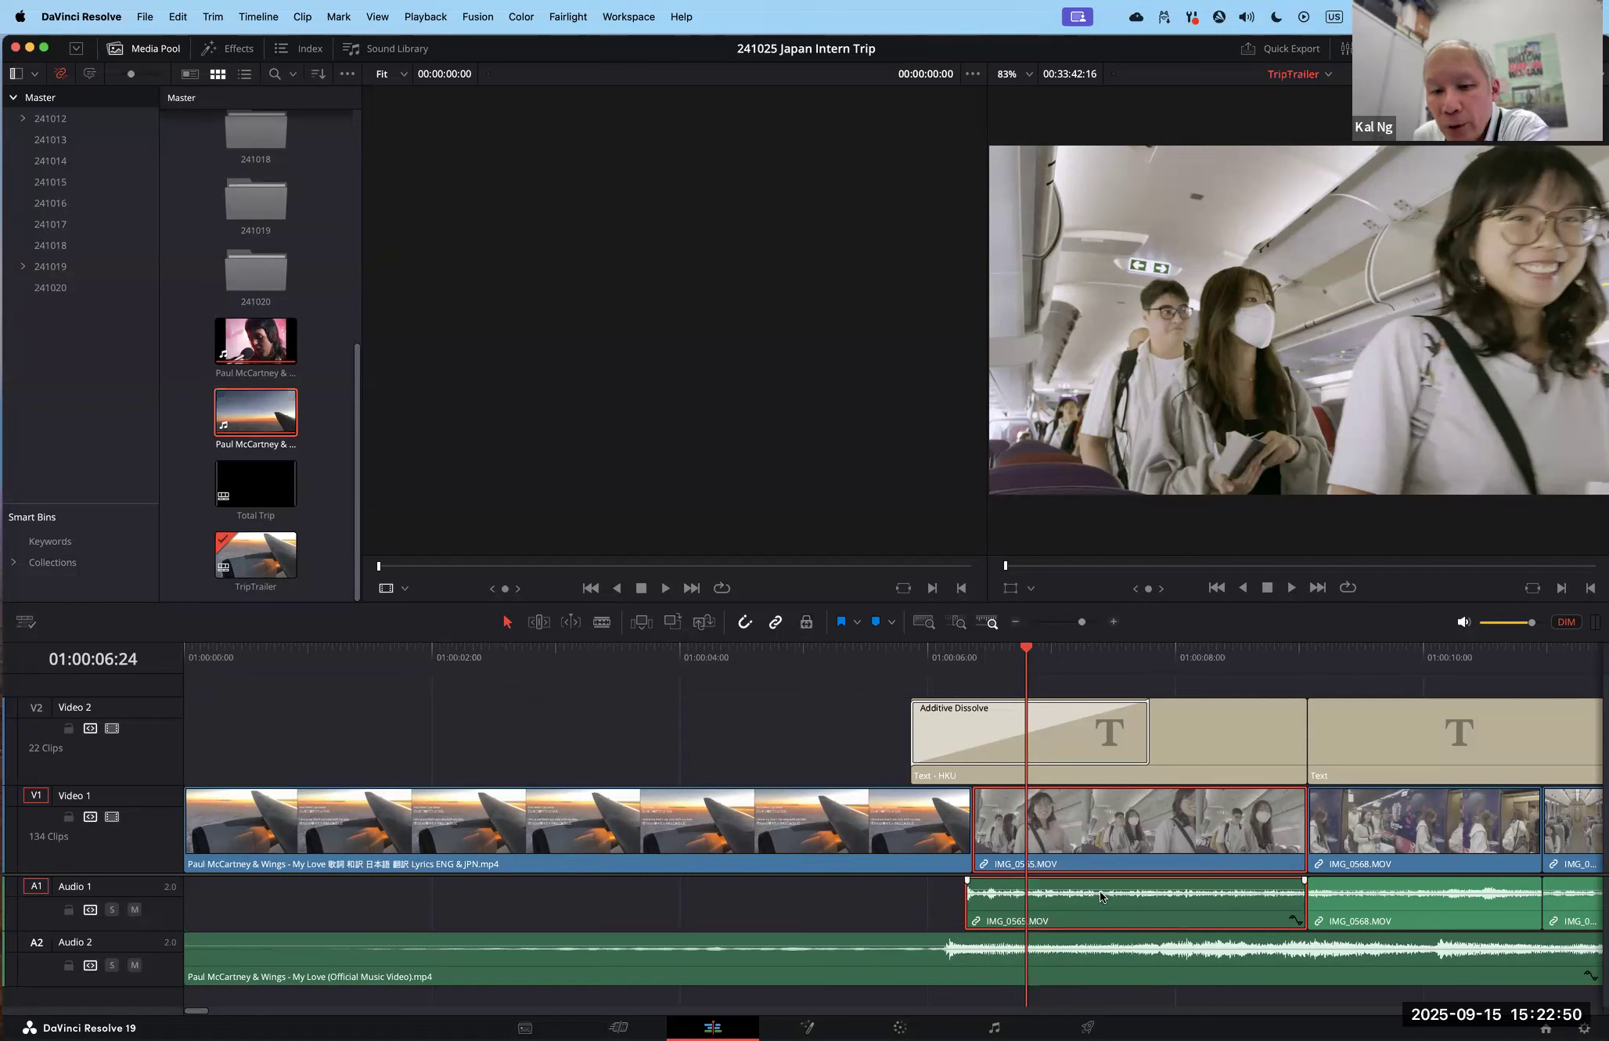
left_click_drag(1099, 886, 1100, 890)
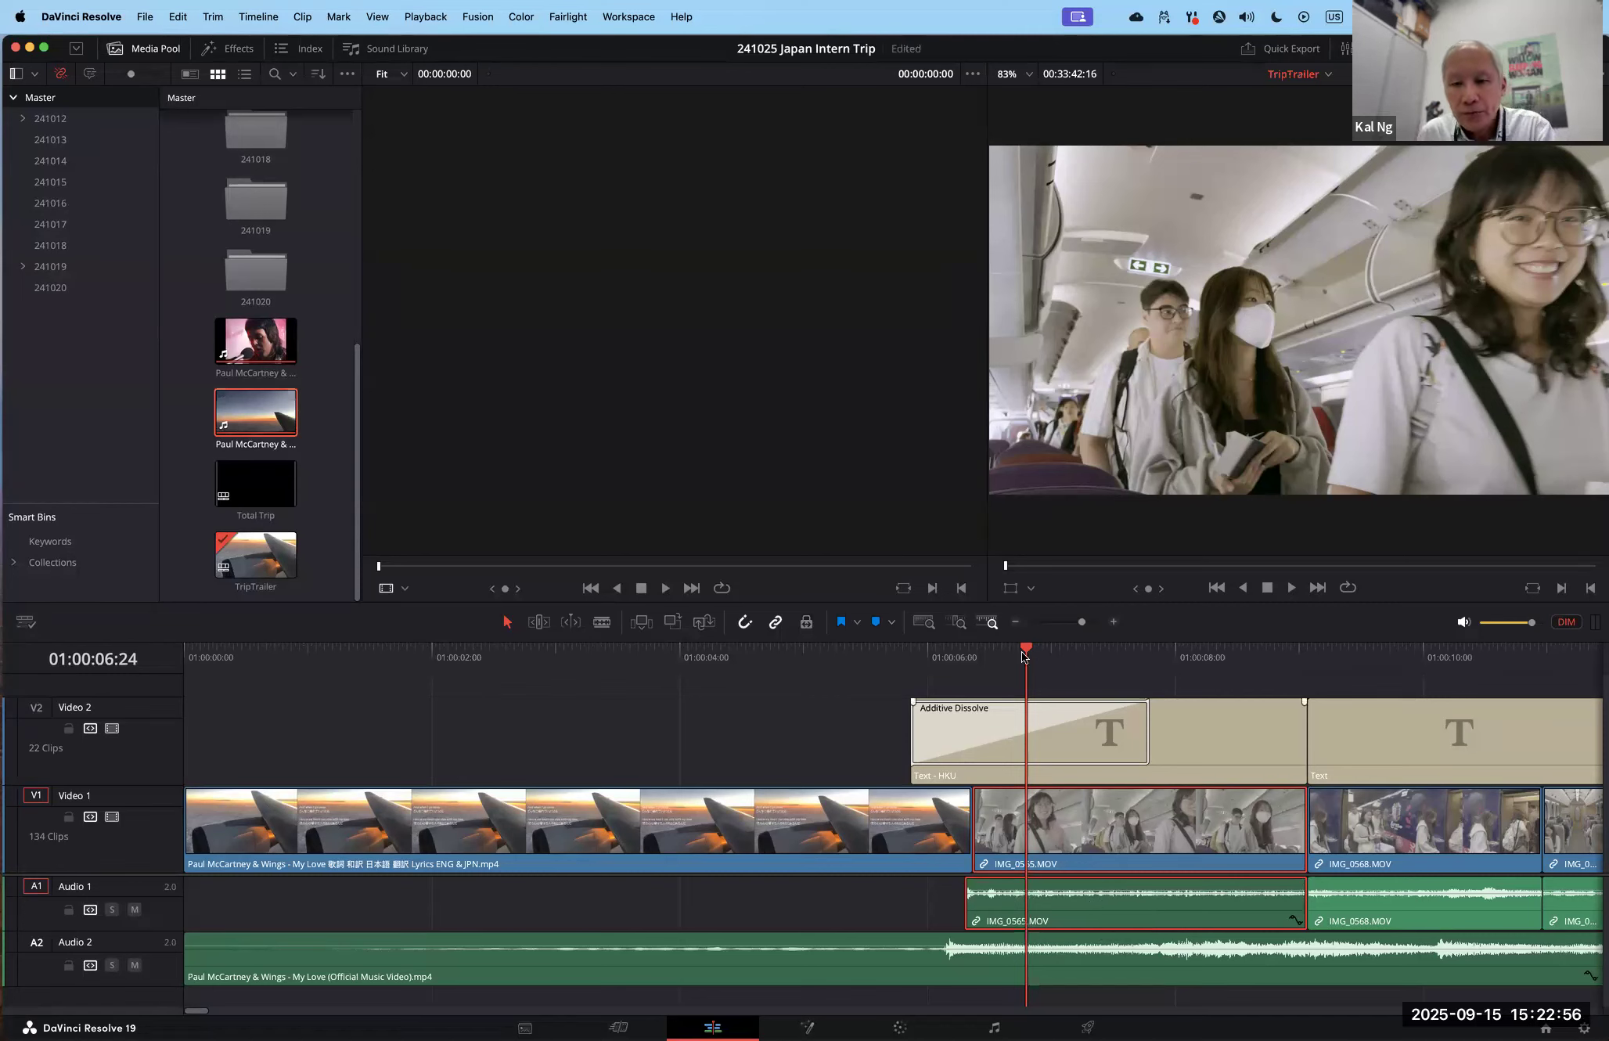
left_click_drag(1045, 649, 1185, 656)
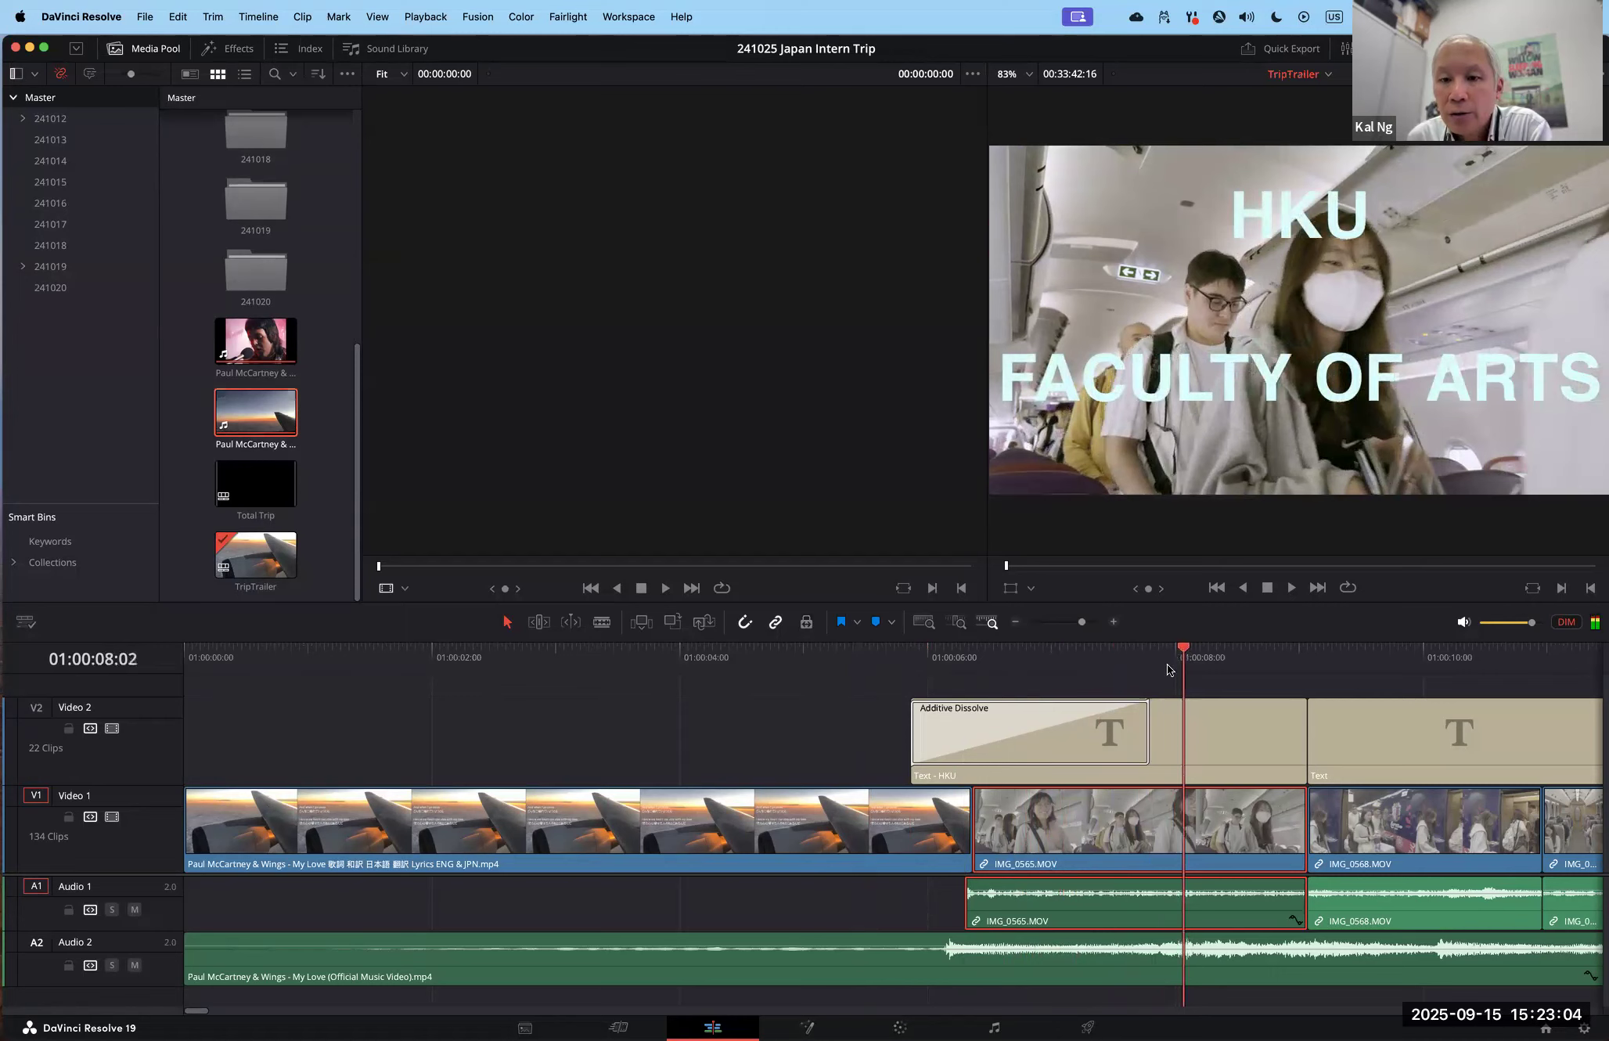
Step: Add a basic Text title on Video 2 near the timeline's beginning, above the airplane wing clip
left_click(1221, 744)
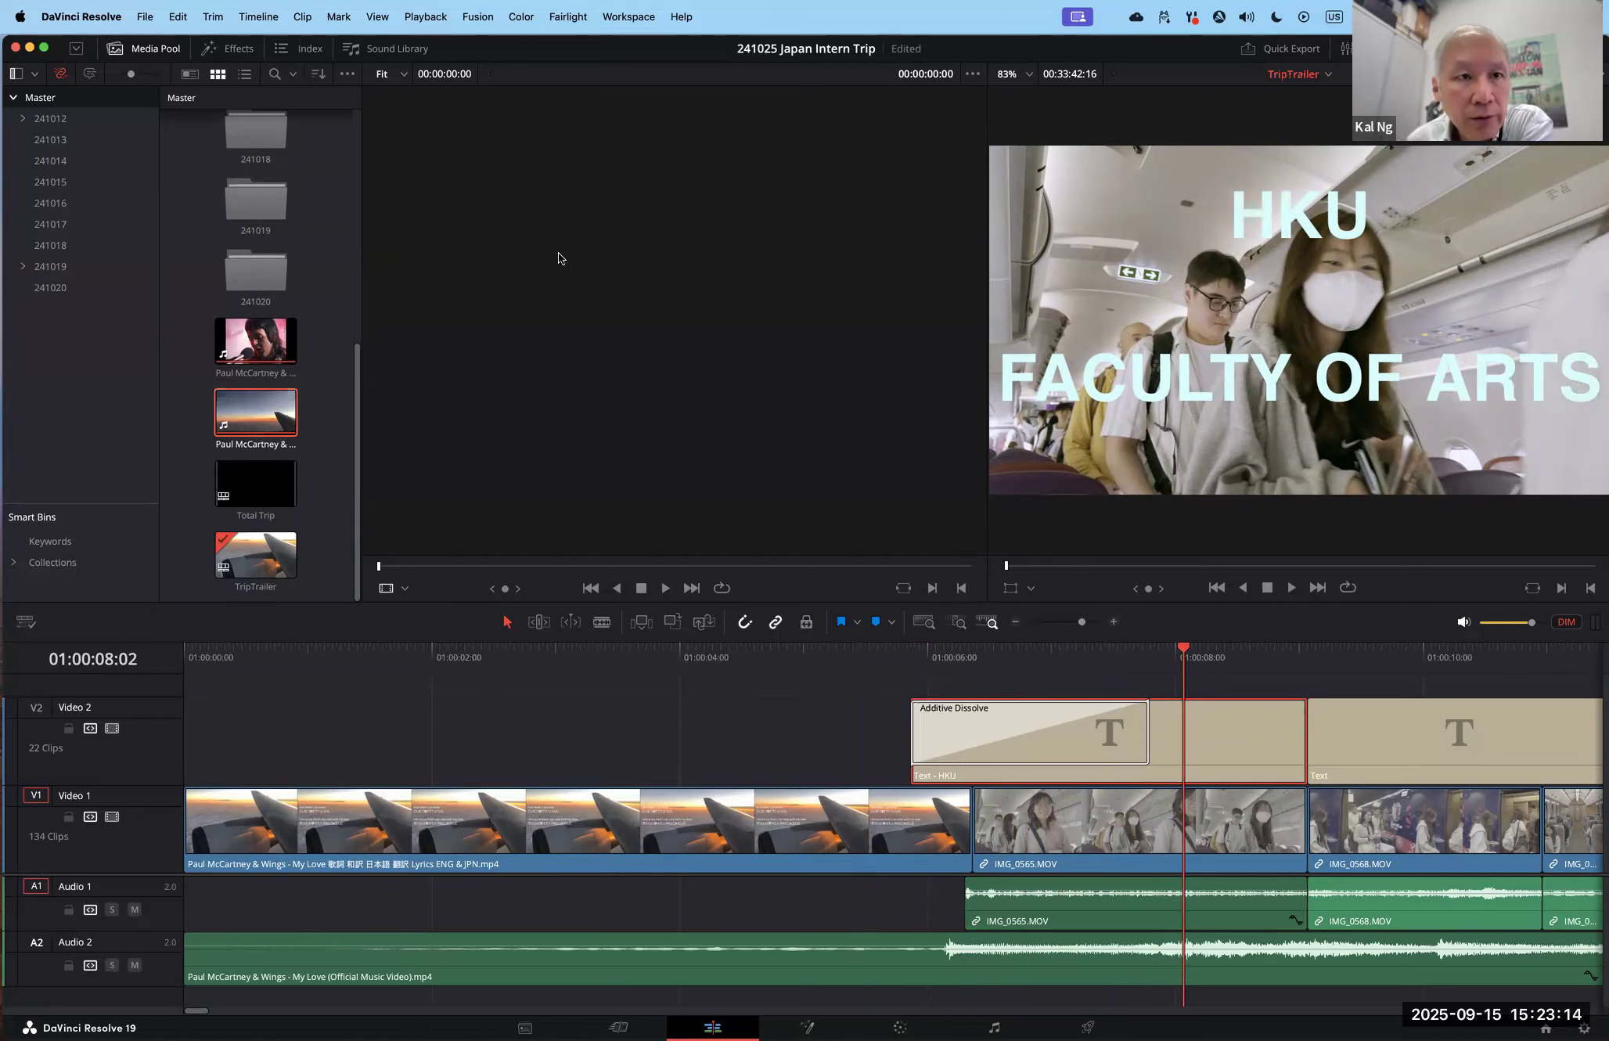
left_click(237, 51)
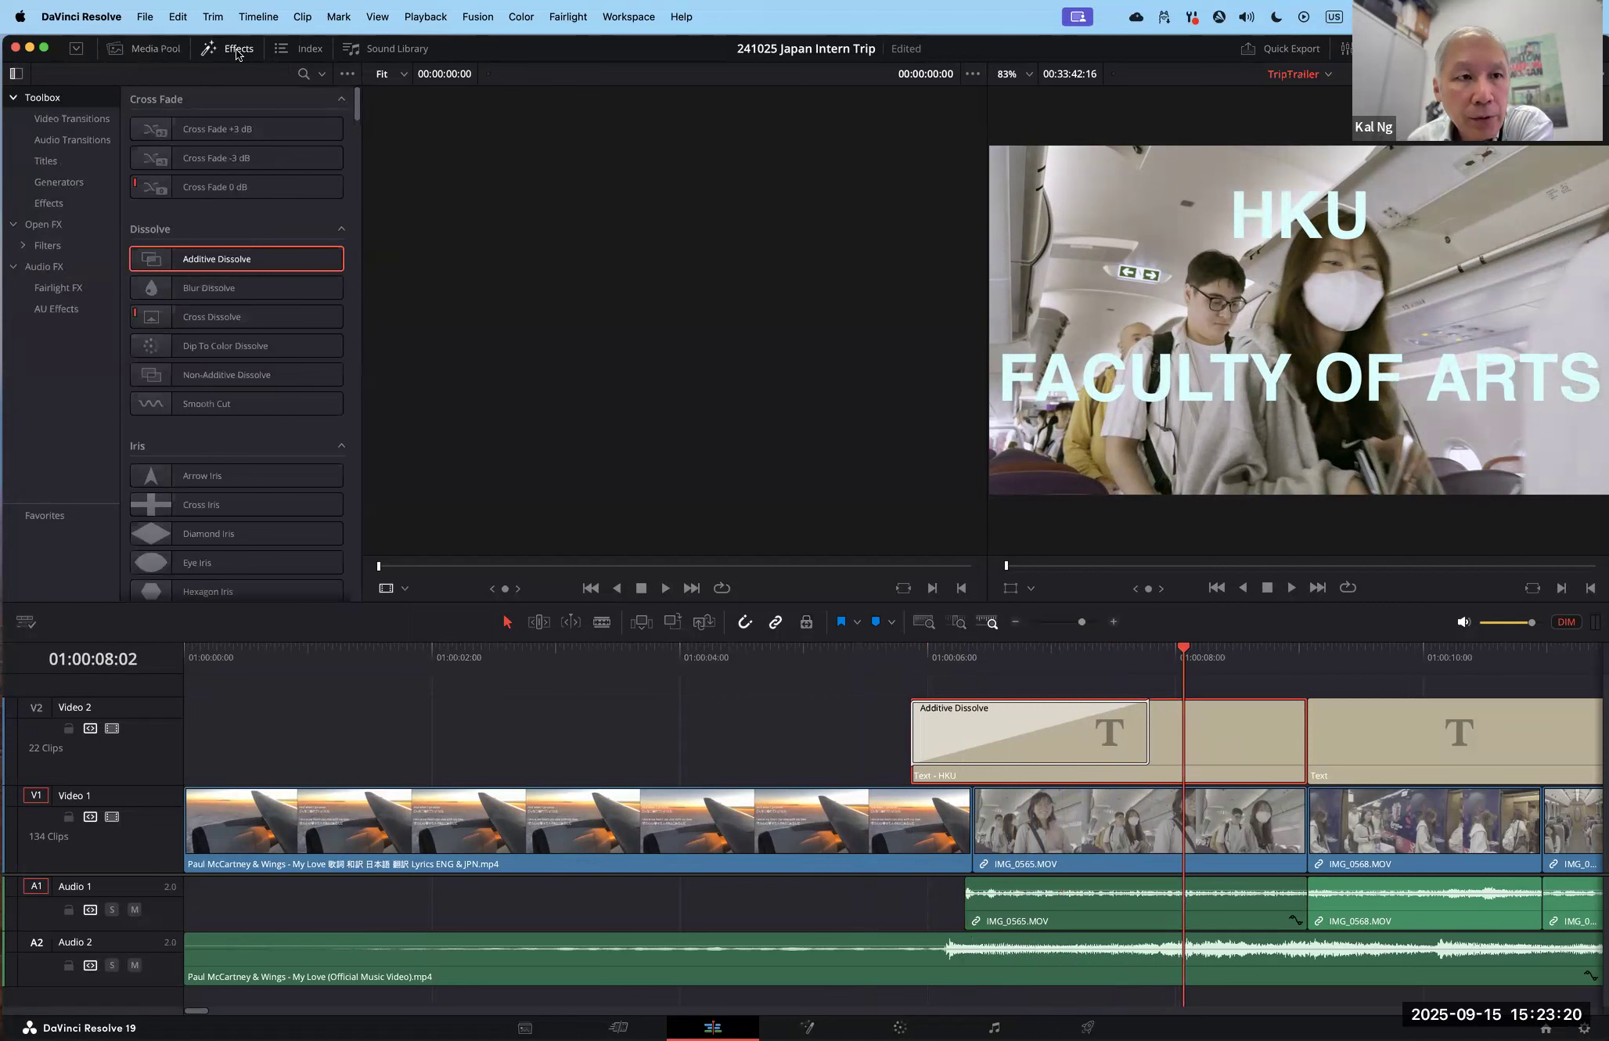
left_click(46, 161)
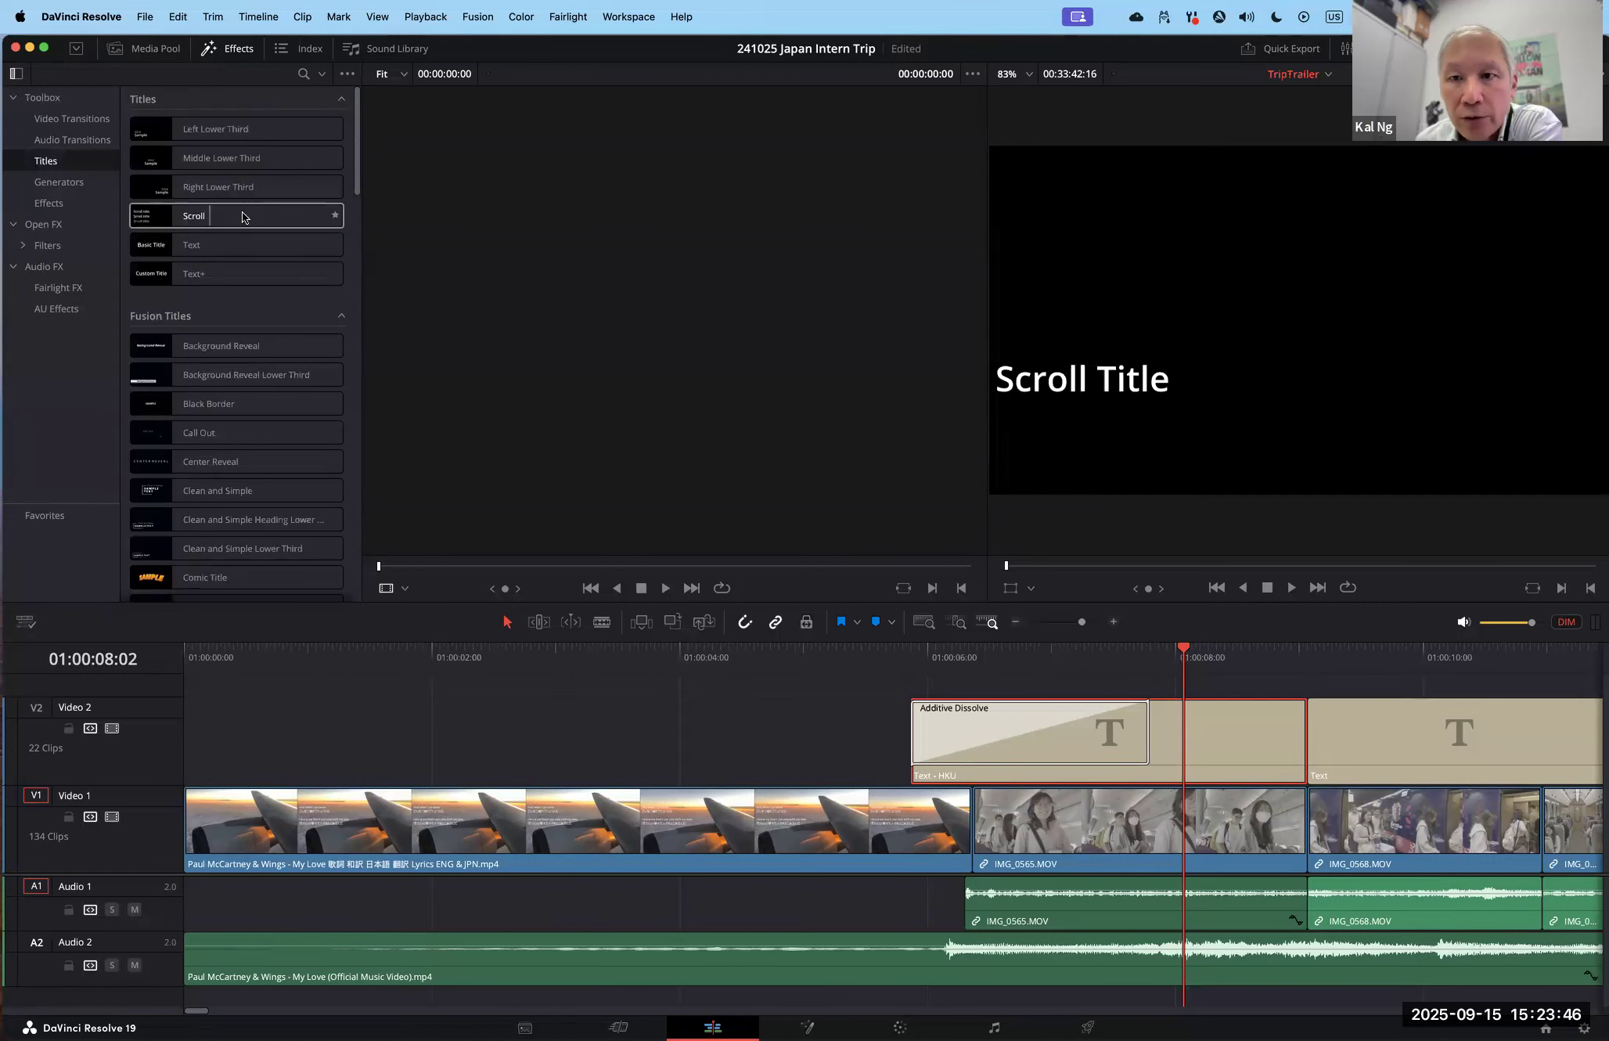
left_click(201, 248)
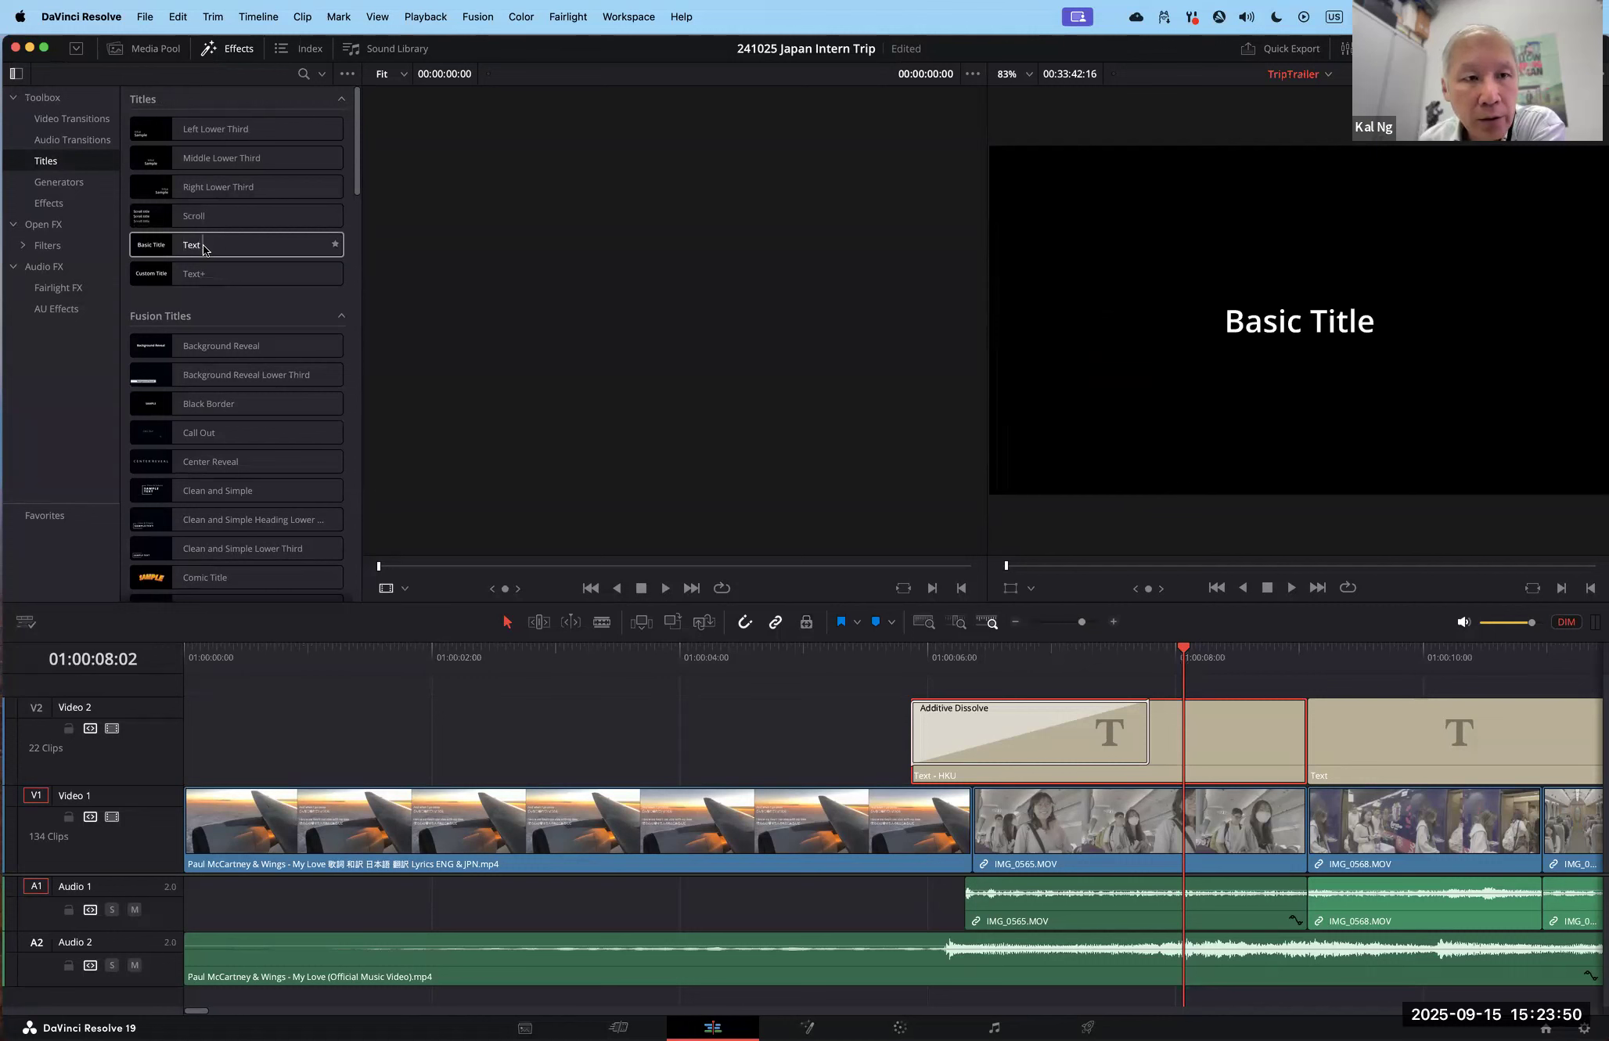
left_click_drag(201, 249, 226, 741)
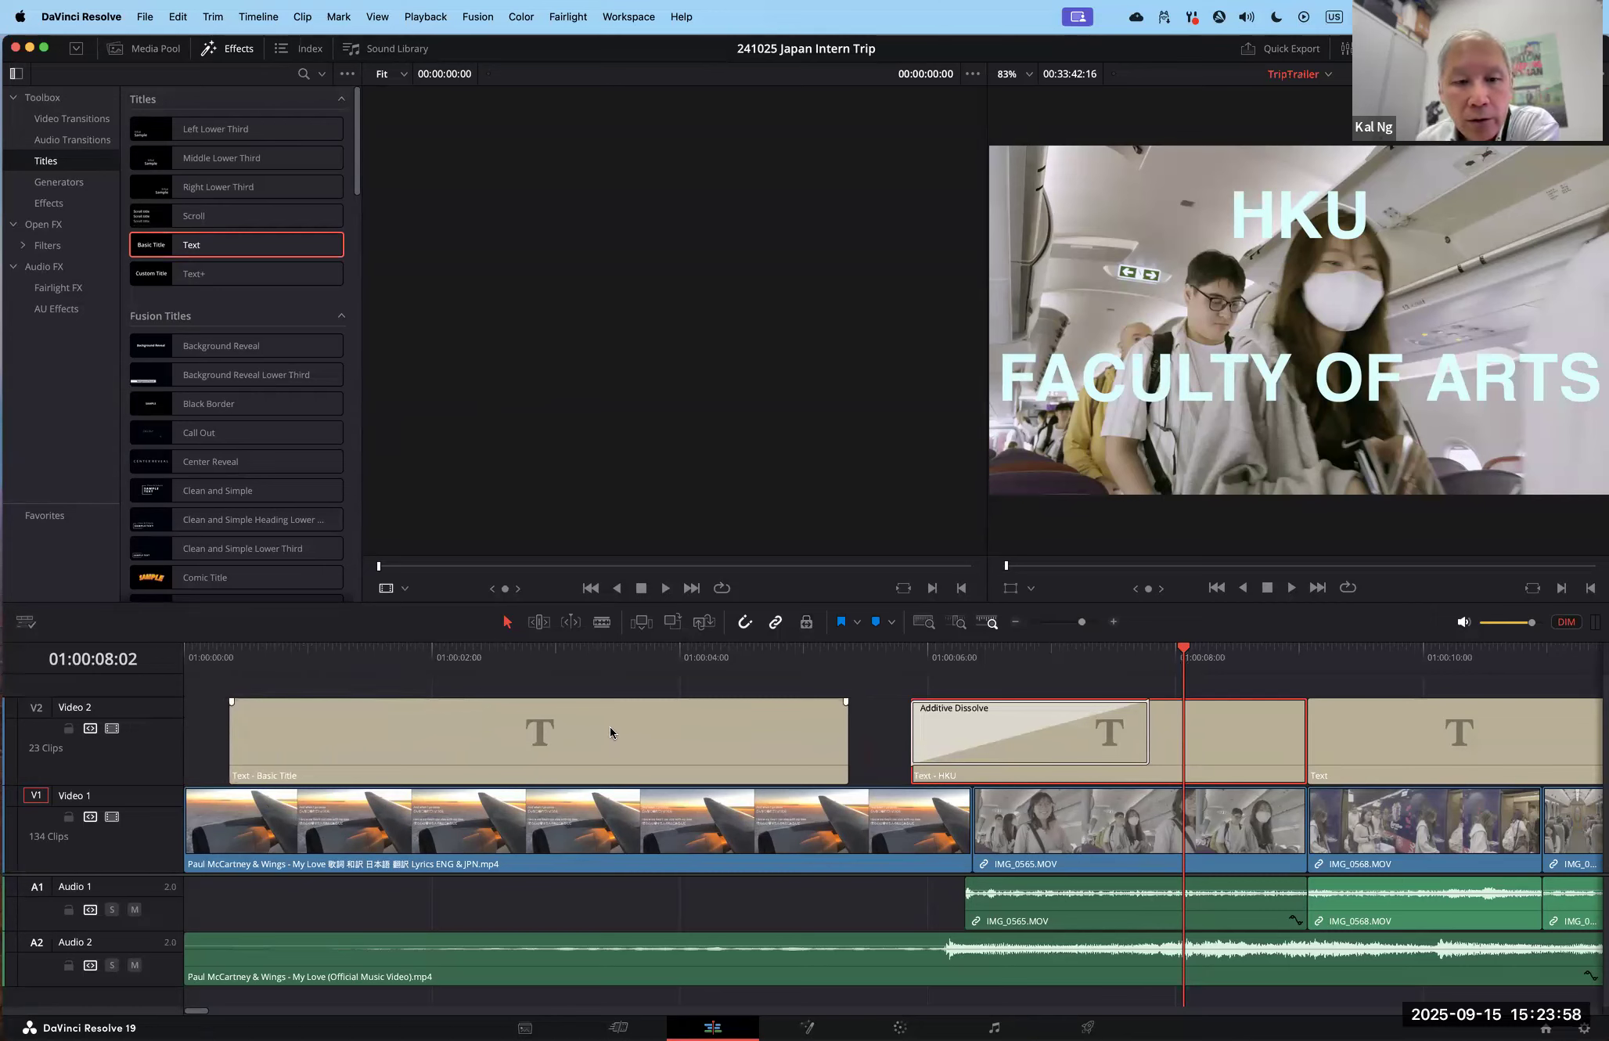
Step: Park the playhead at 01:00:01:07 over the new title and change its text to "Japan Internship Trip"
left_click(295, 654)
mouse_move(336, 655)
left_mouse_down()
mouse_move(186, 661)
mouse_move(337, 659)
left_mouse_up()
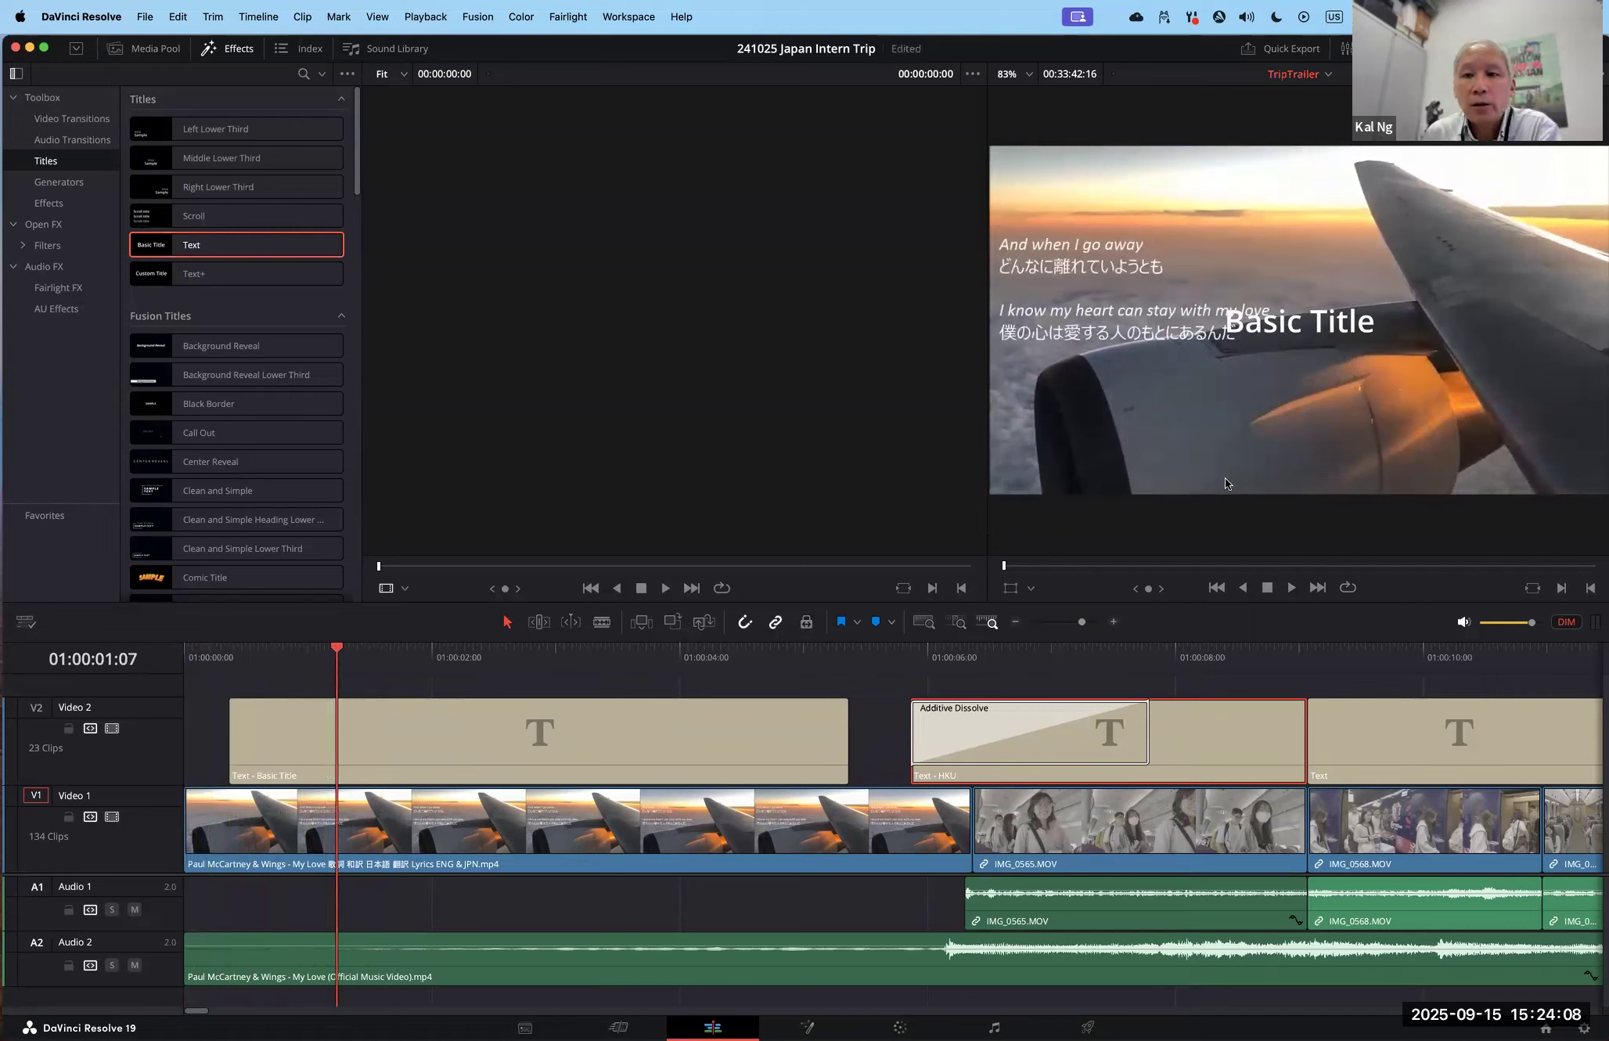
left_click(442, 734)
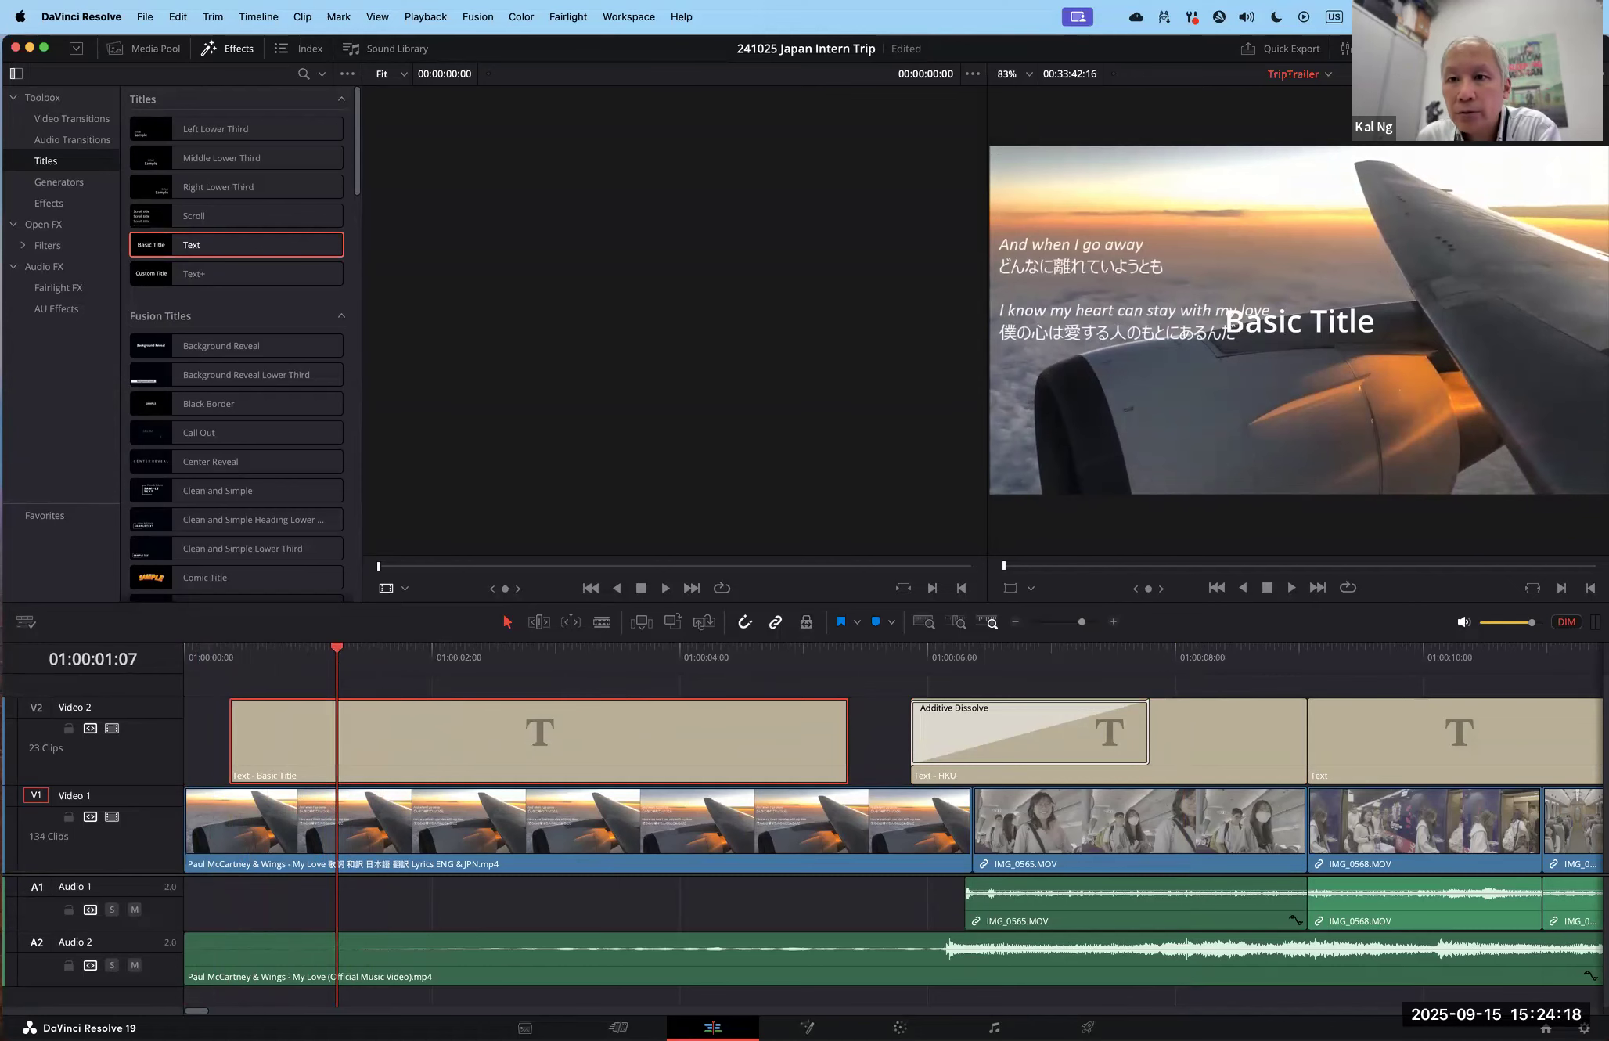
left_click(1554, 49)
left_click_drag(1355, 202, 1250, 202)
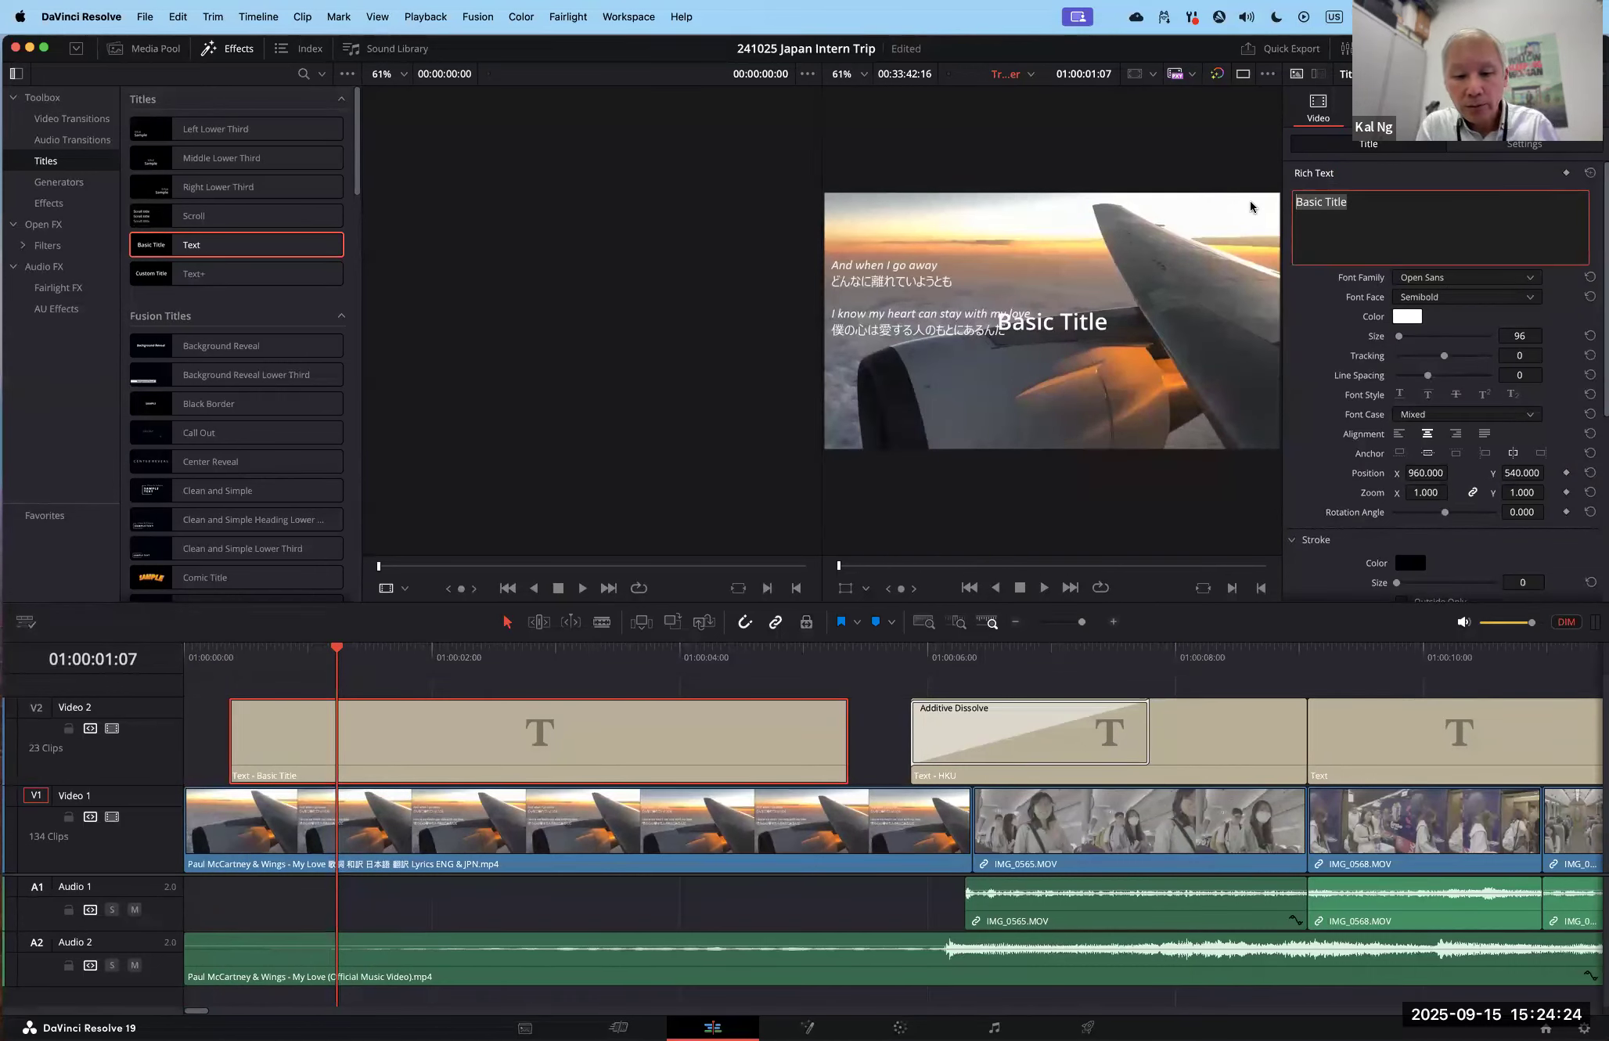
type("J")
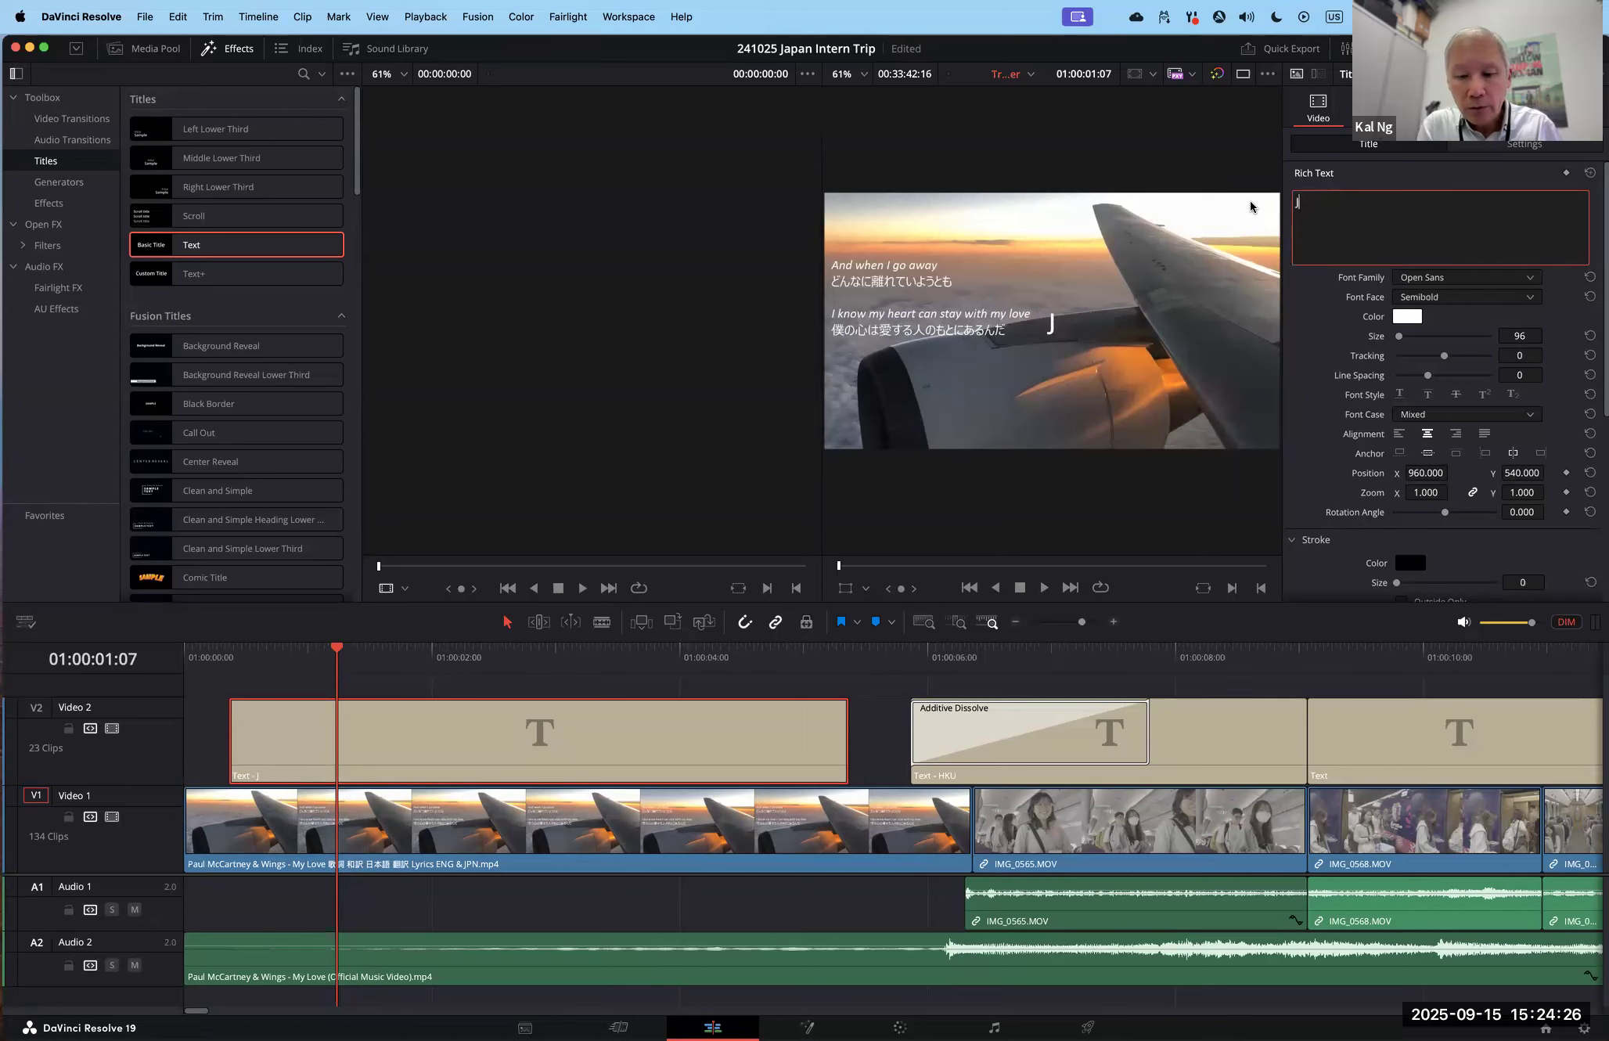
type("apan I")
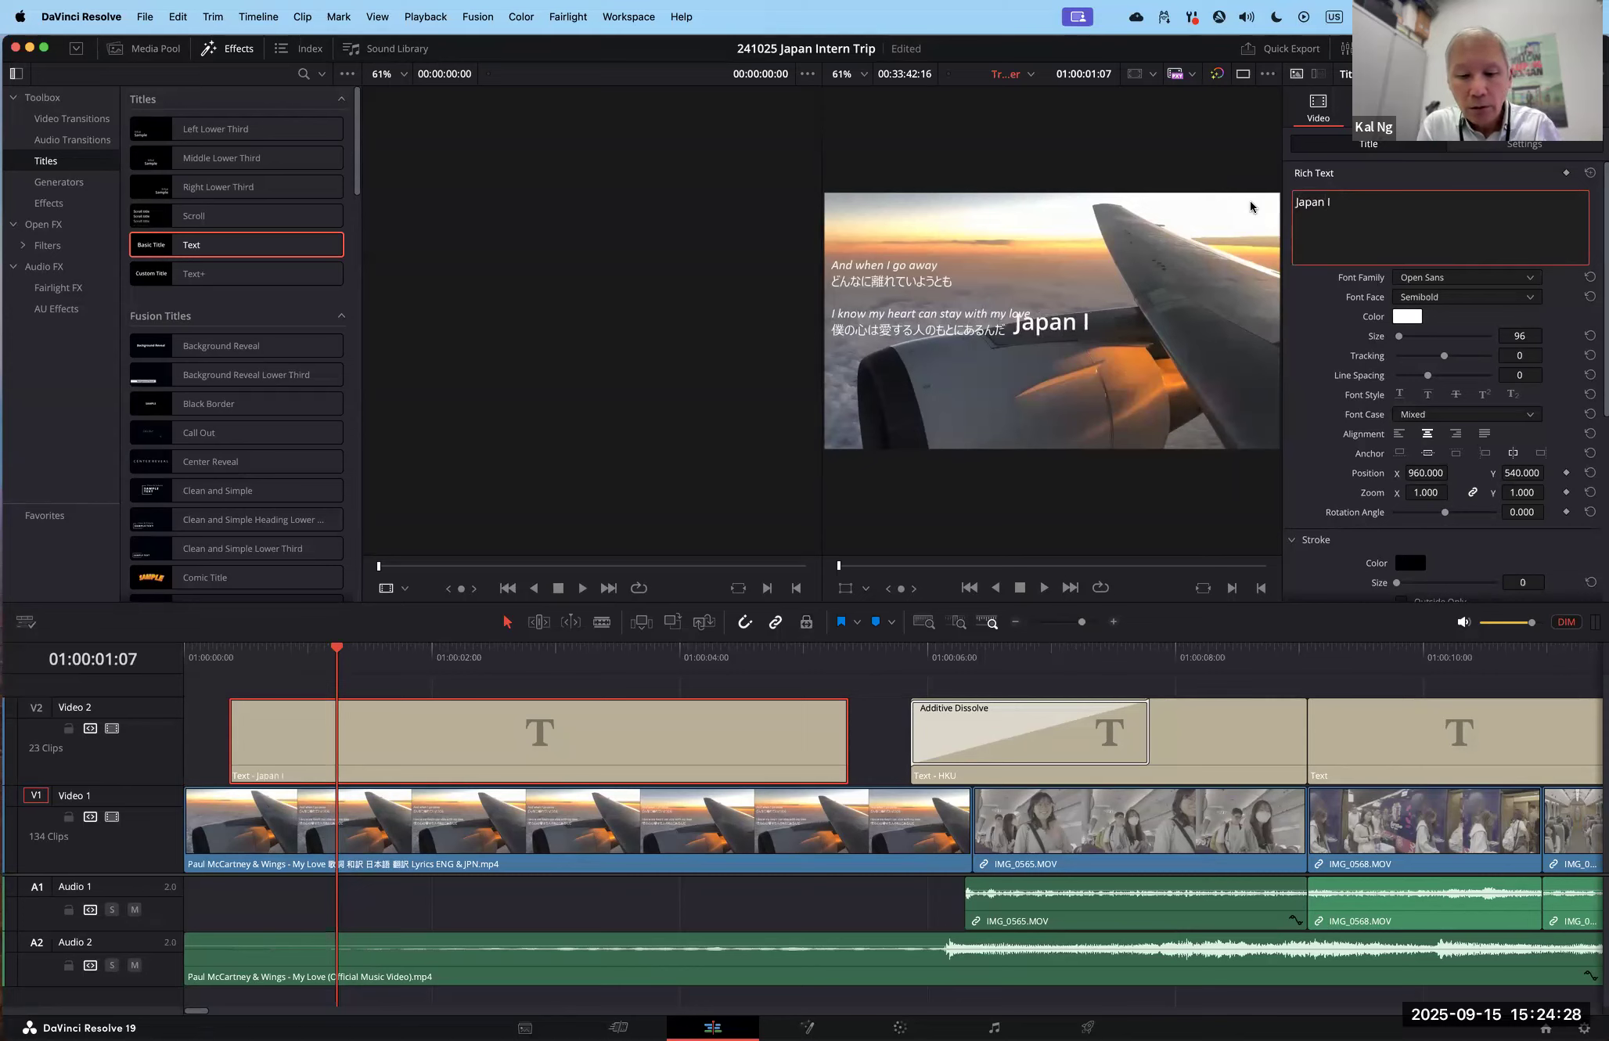
type("nternship")
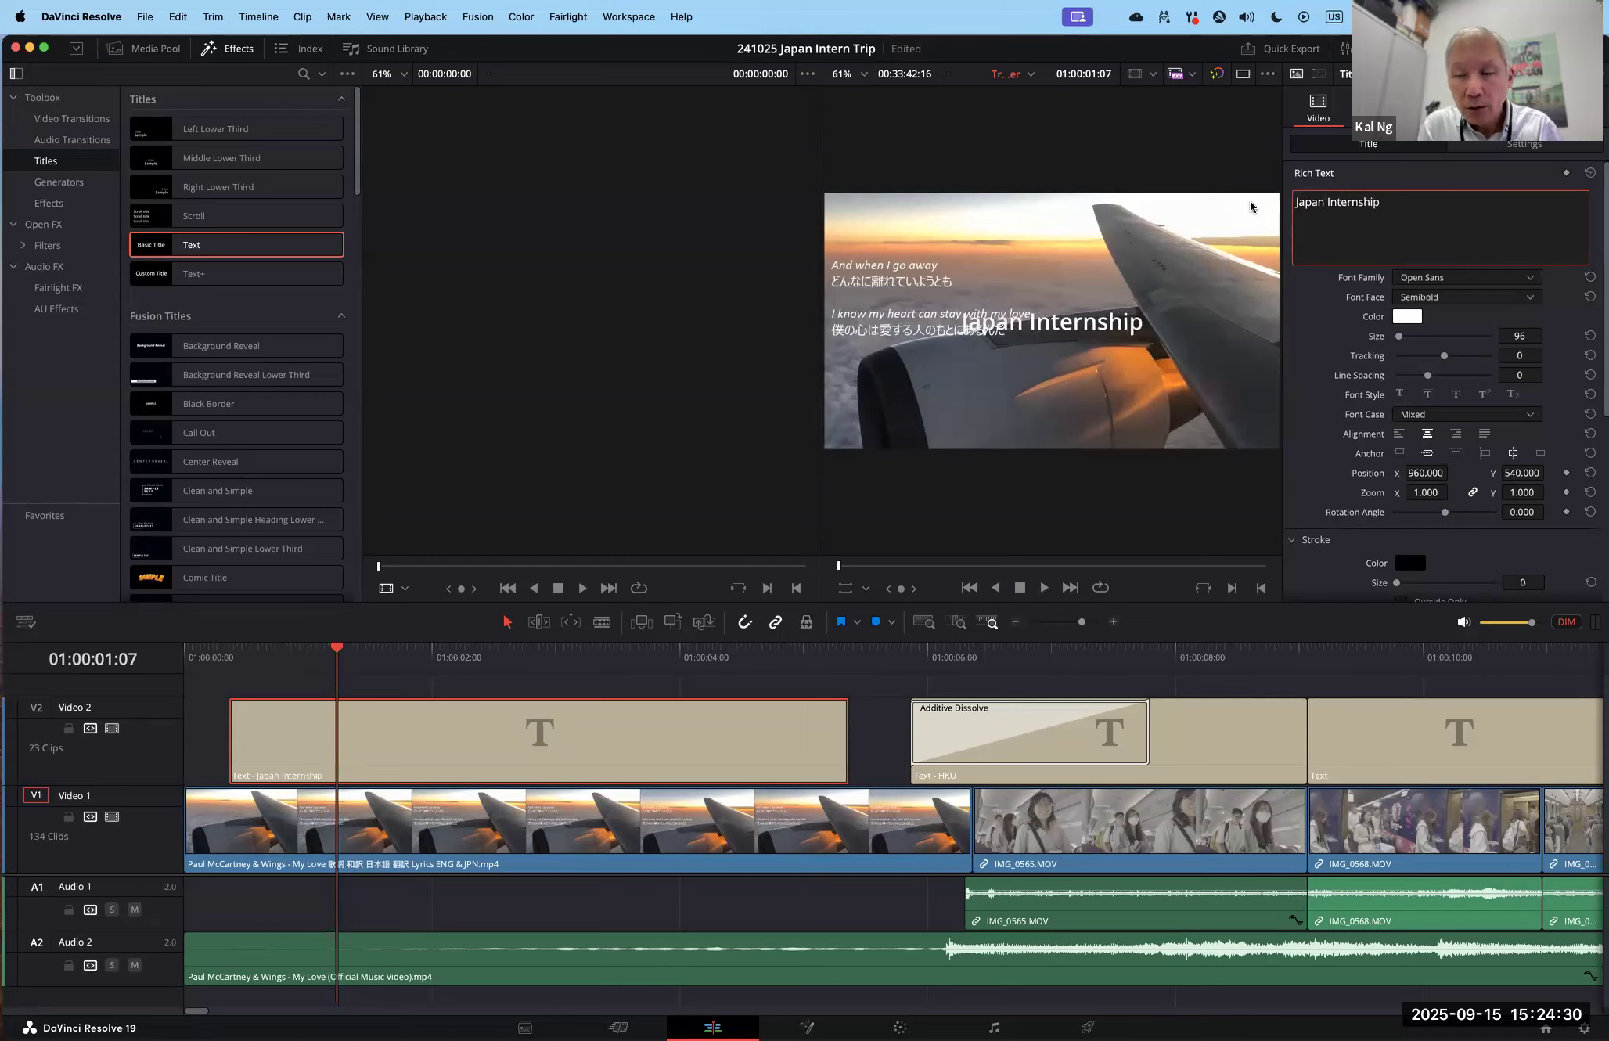
type(" Trip")
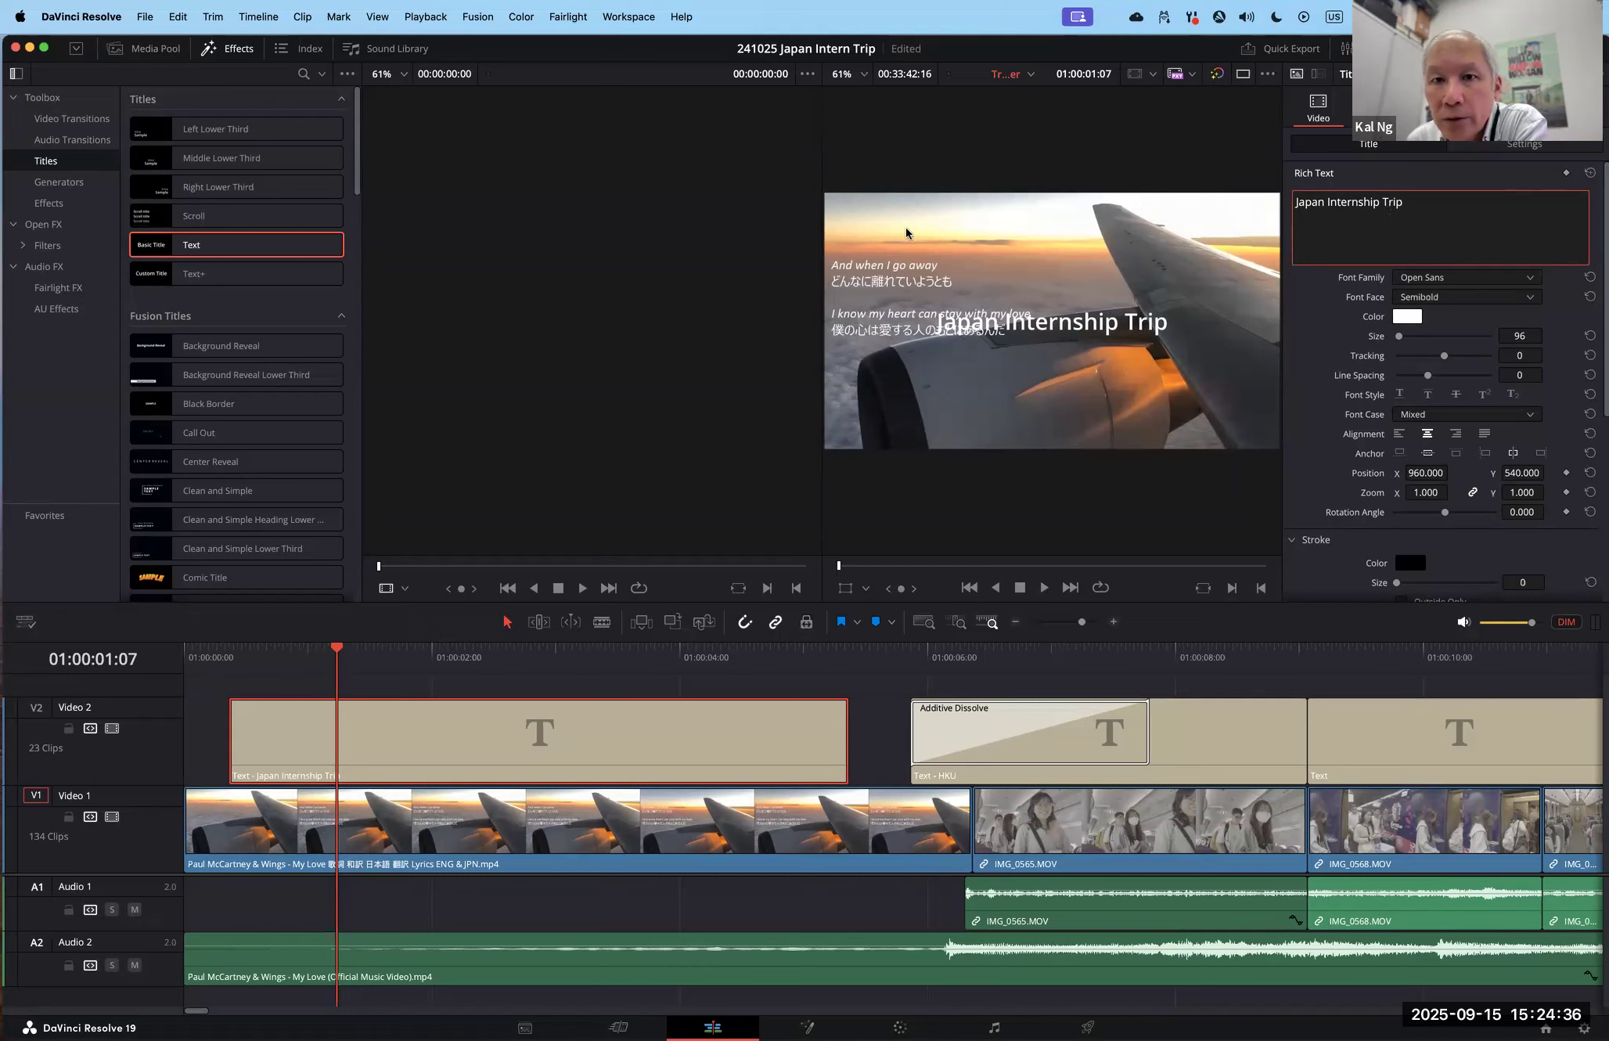
left_click(844, 179)
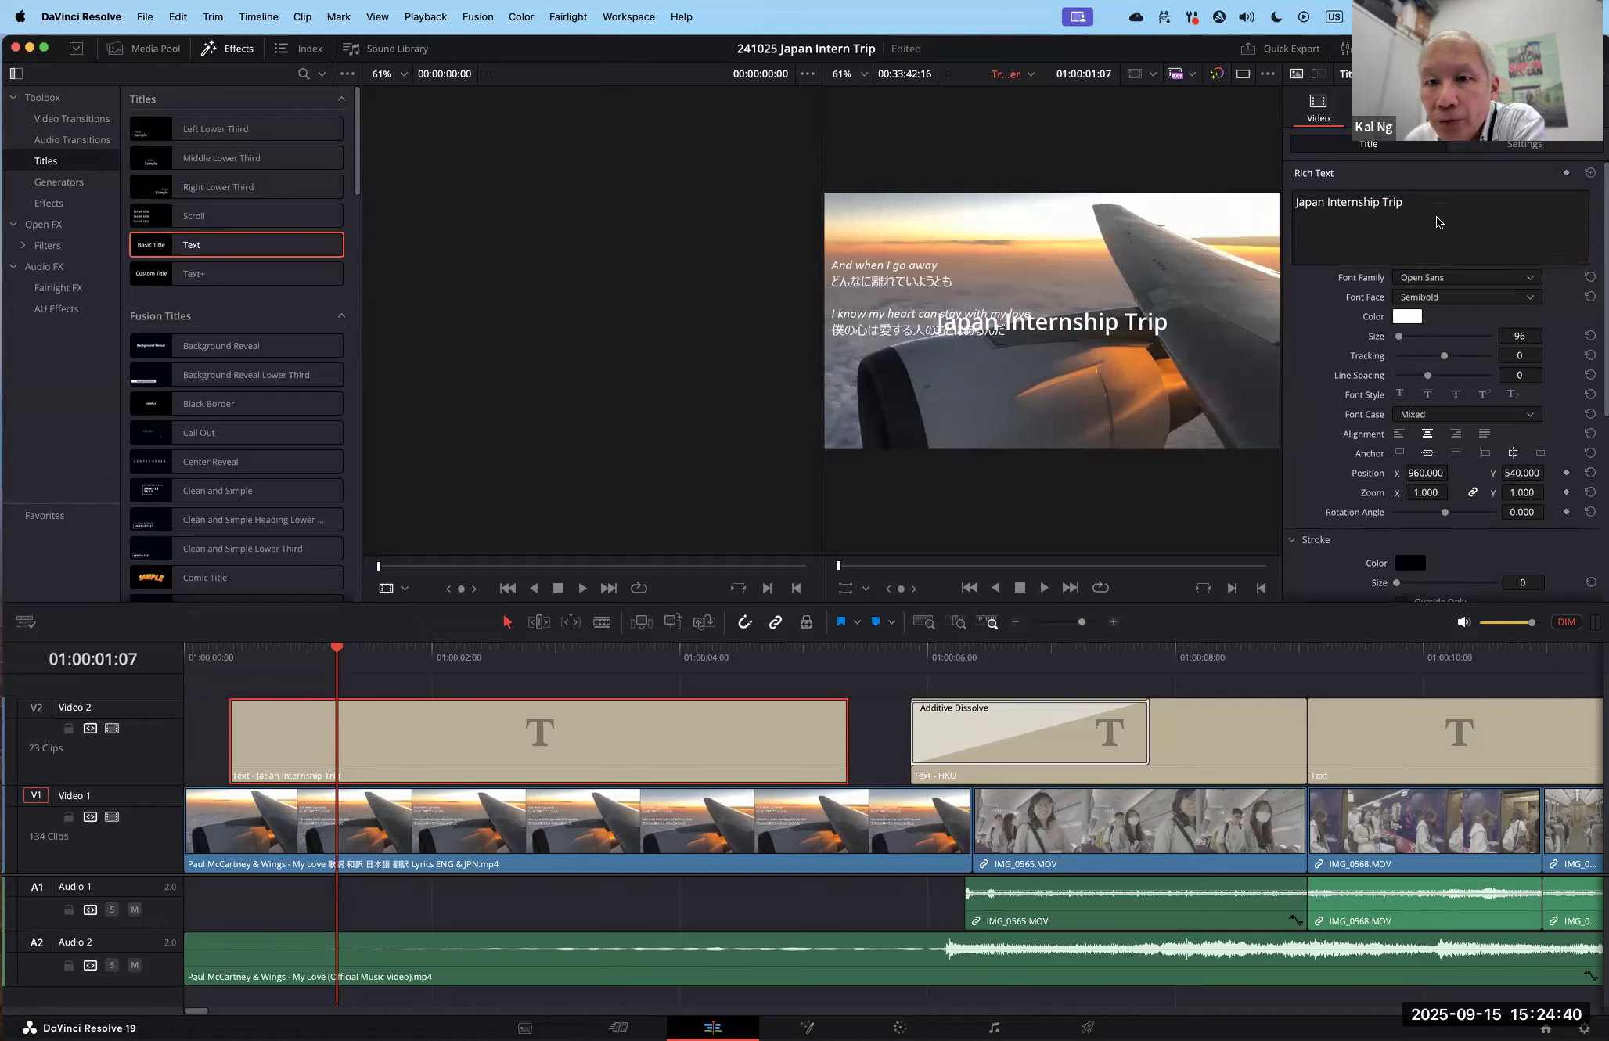
Step: Keep the title's font as Open Sans and set its size to 136, tracking to -2 and line spacing to 225
left_click(1446, 282)
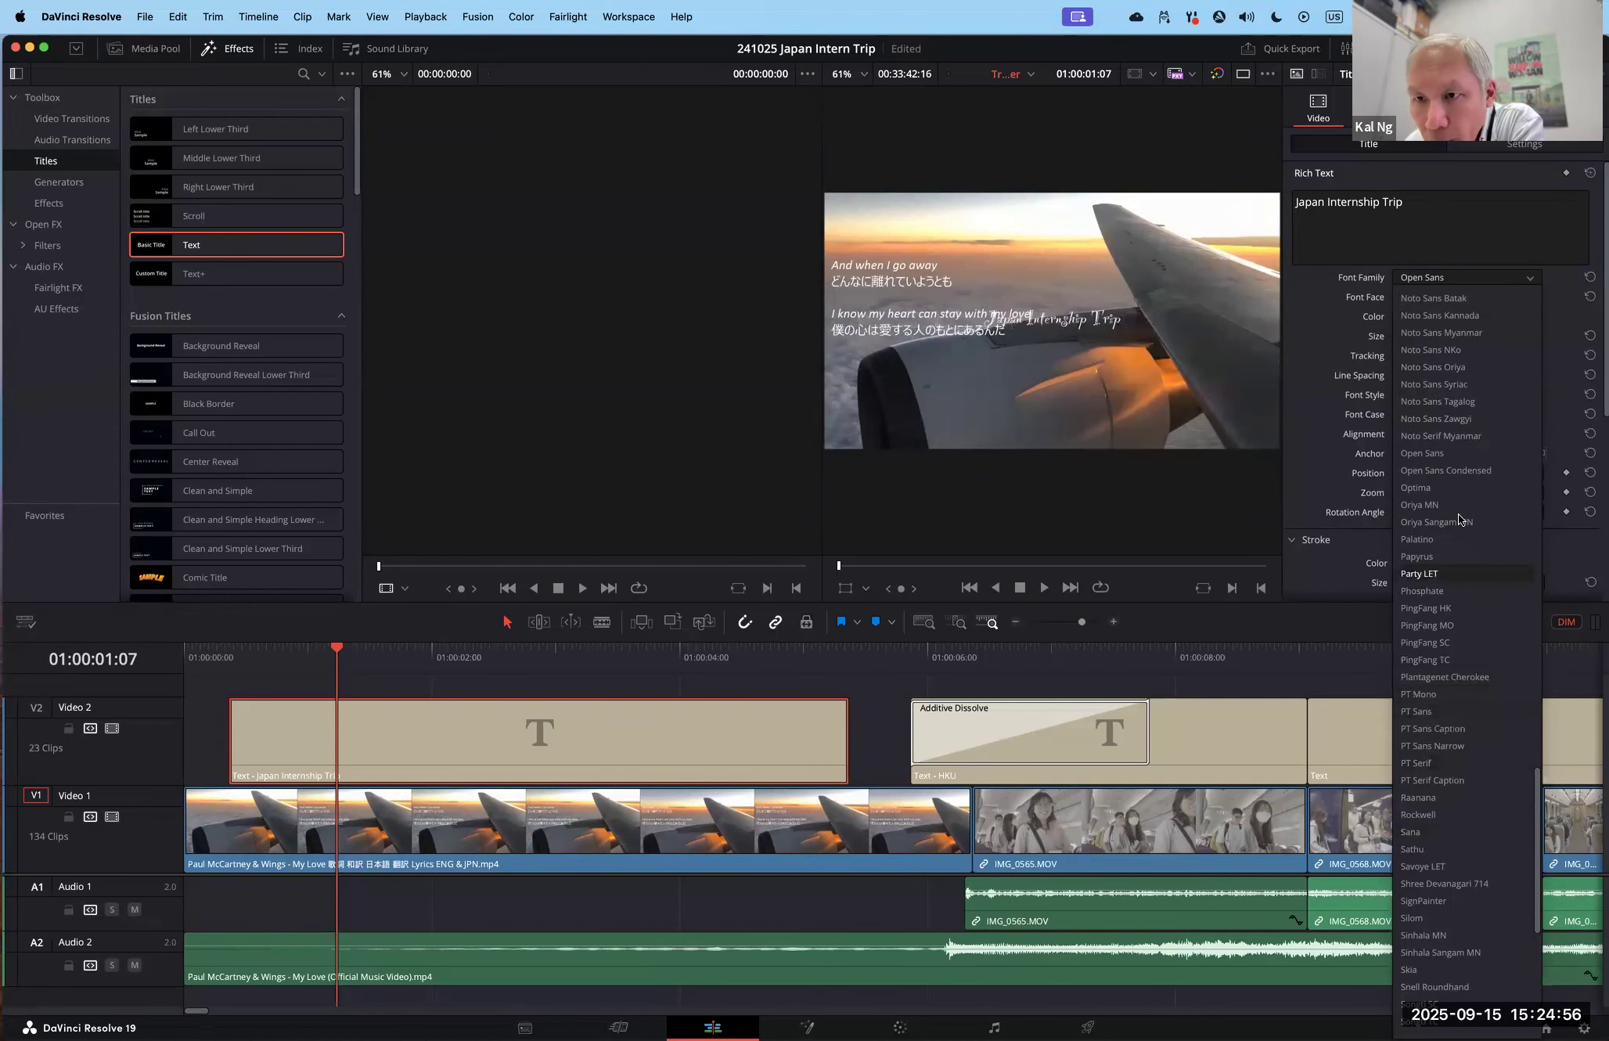
left_click(1452, 454)
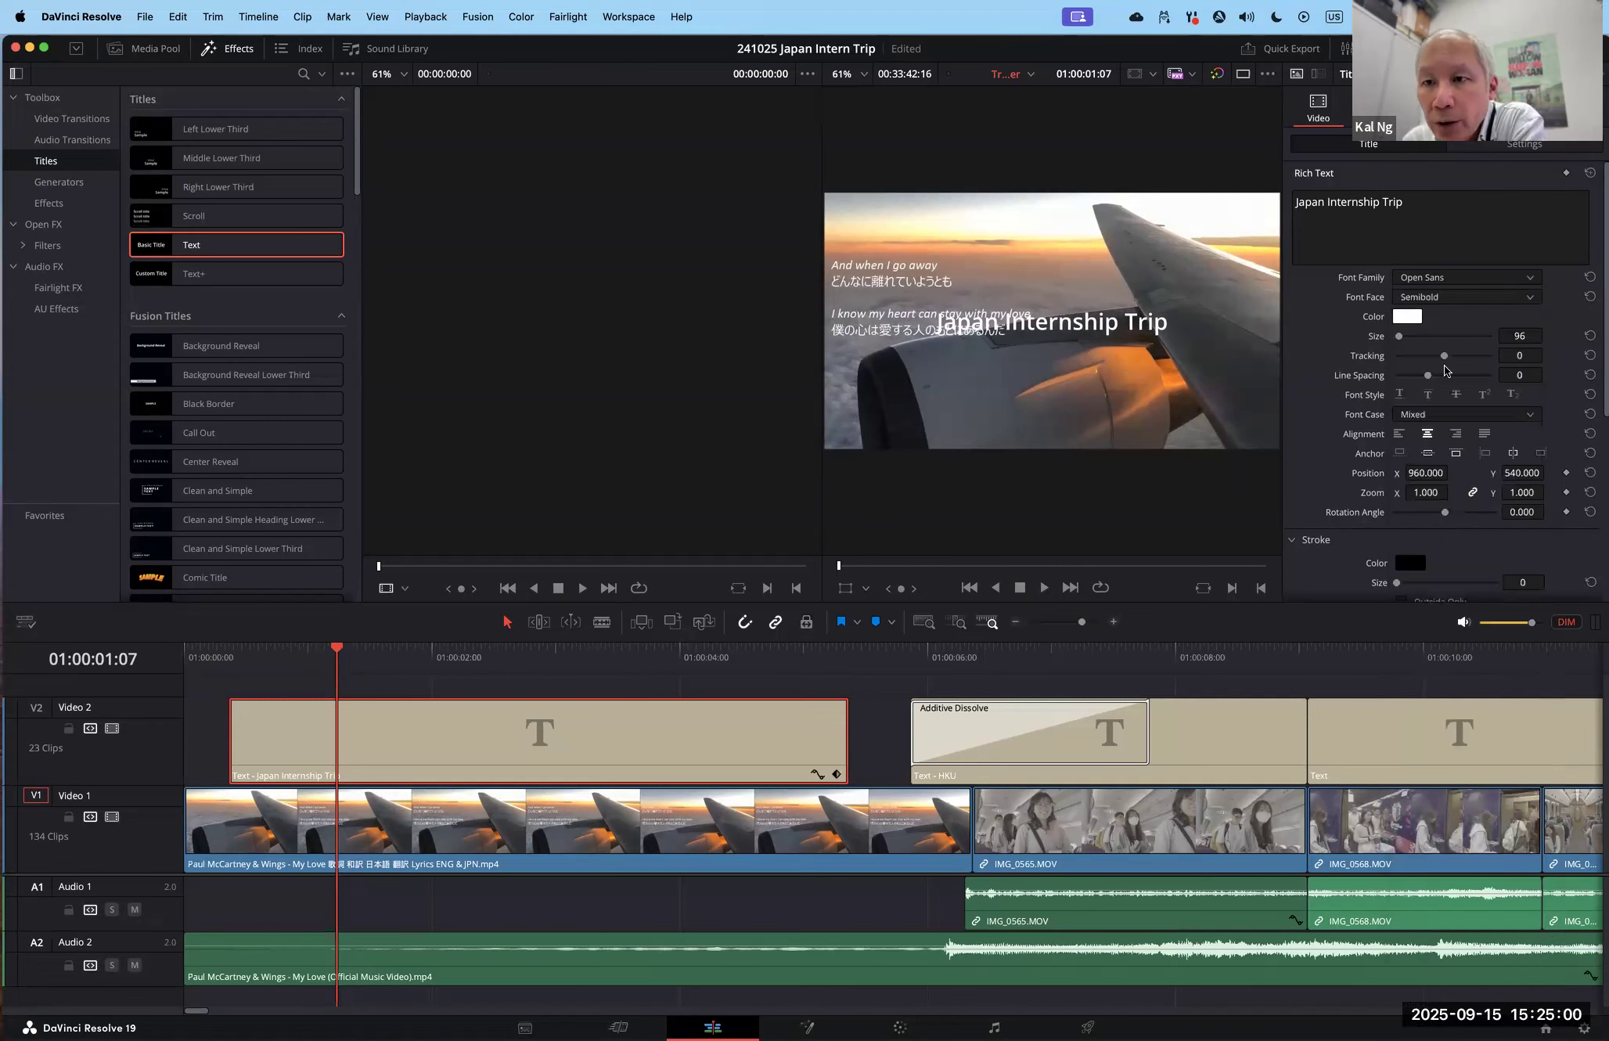
left_click_drag(1401, 338, 1401, 338)
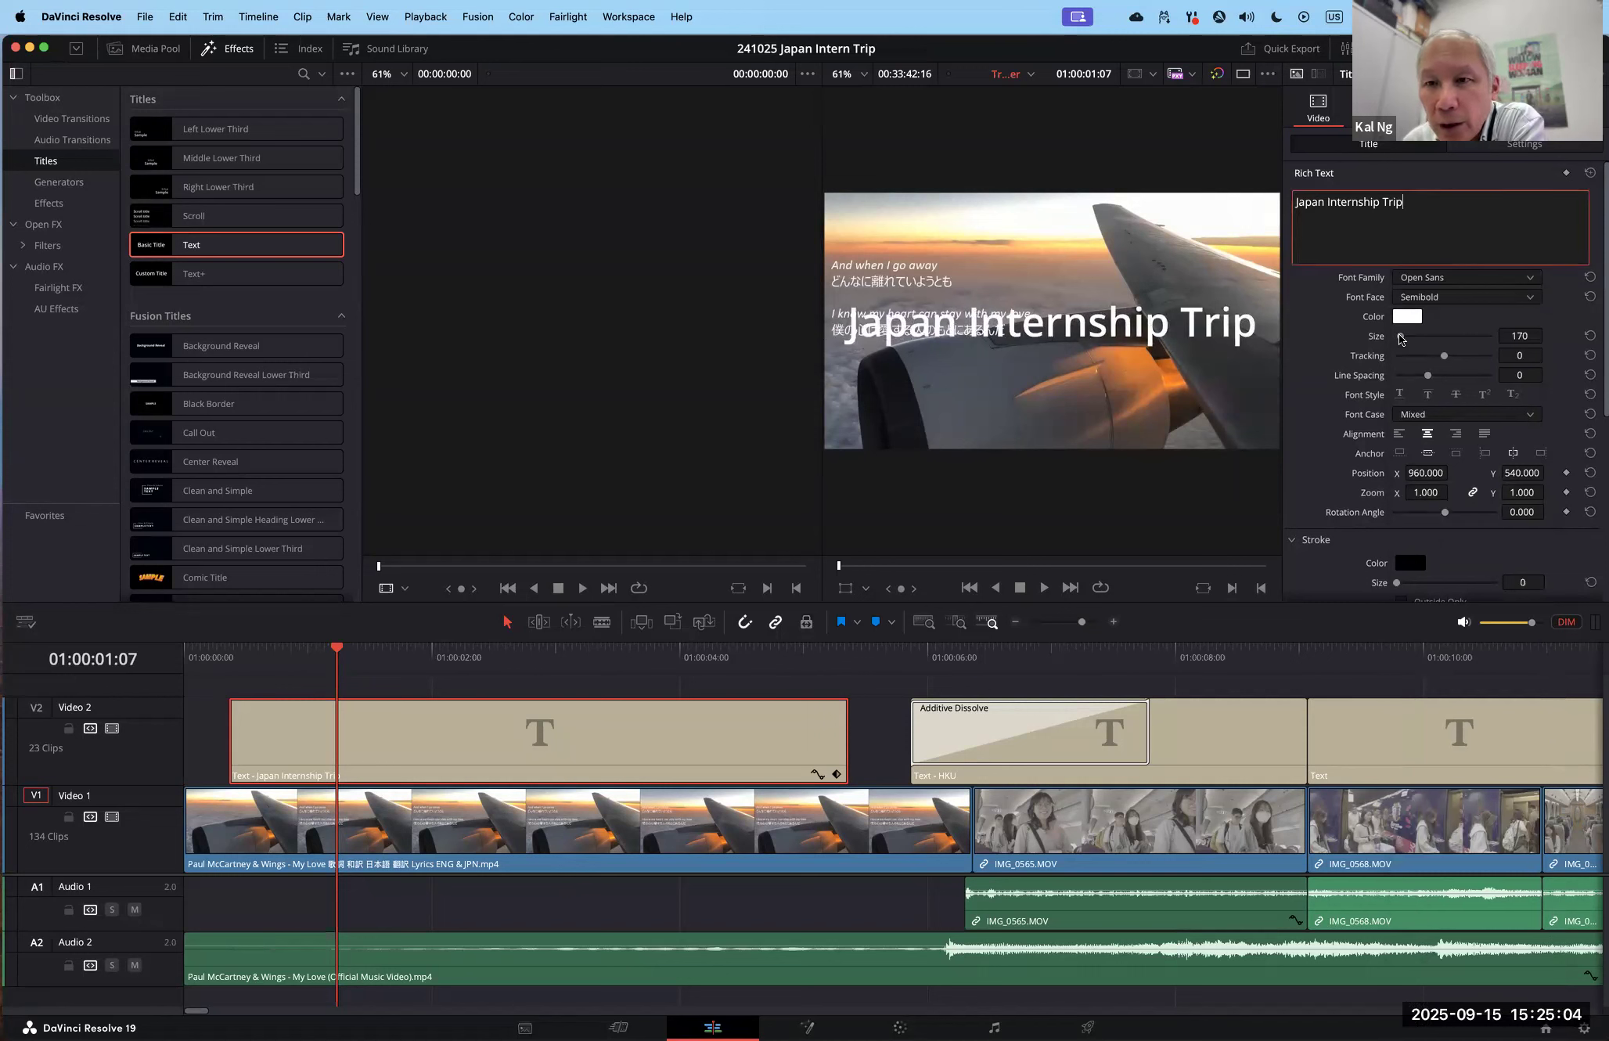
left_click_drag(1400, 338, 1401, 338)
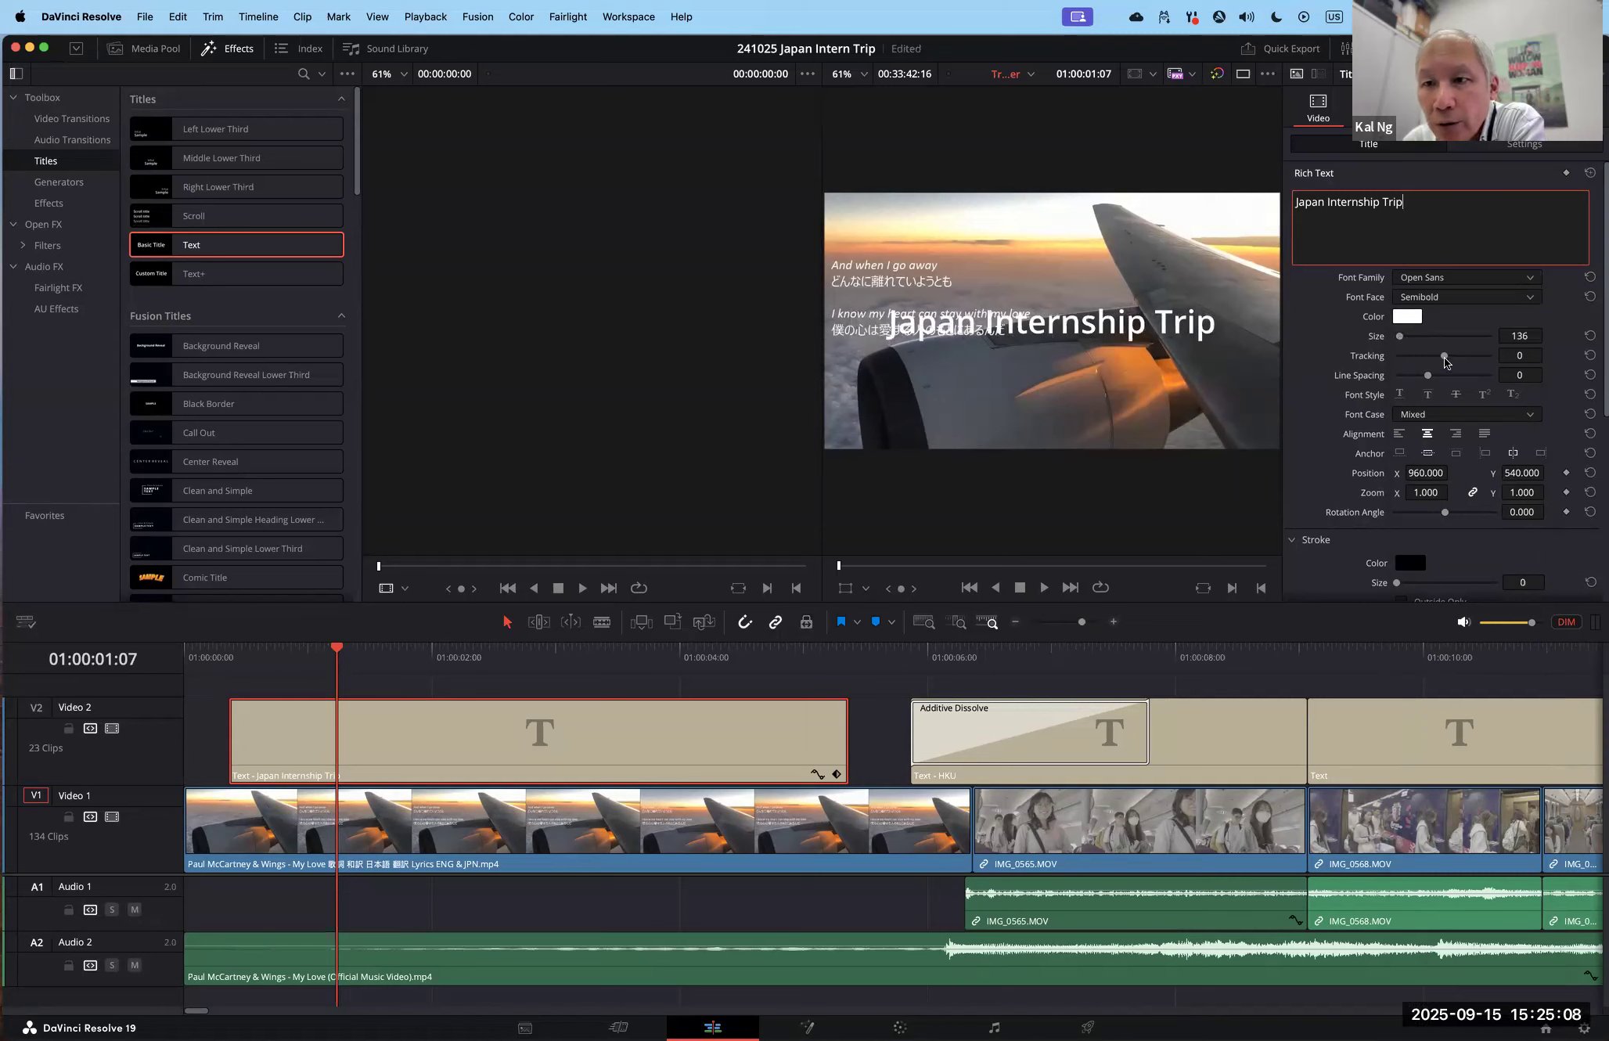
mouse_move(1438, 359)
left_mouse_down()
mouse_move(1432, 381)
mouse_move(1415, 375)
mouse_move(1503, 357)
mouse_move(1402, 368)
mouse_move(1454, 369)
left_mouse_up()
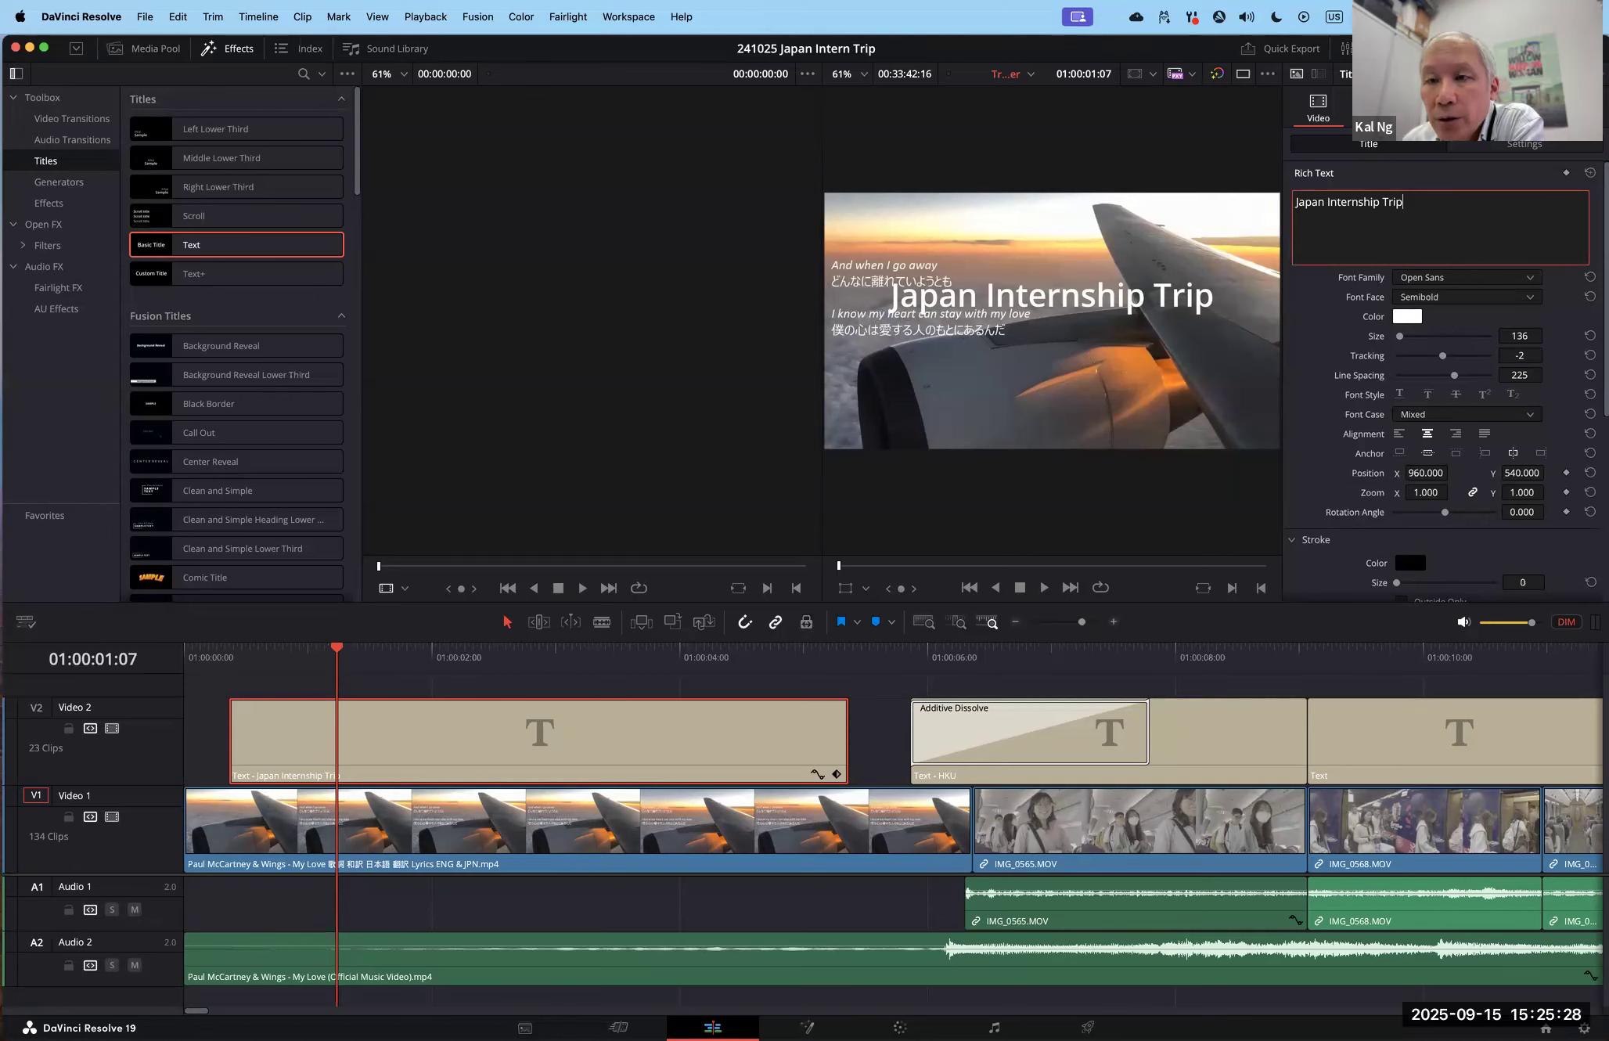
Step: Transform the "Japan Internship Trip" title to position X -2, Y -301 and zoom 0.850, saving the project along the way
left_click(1518, 147)
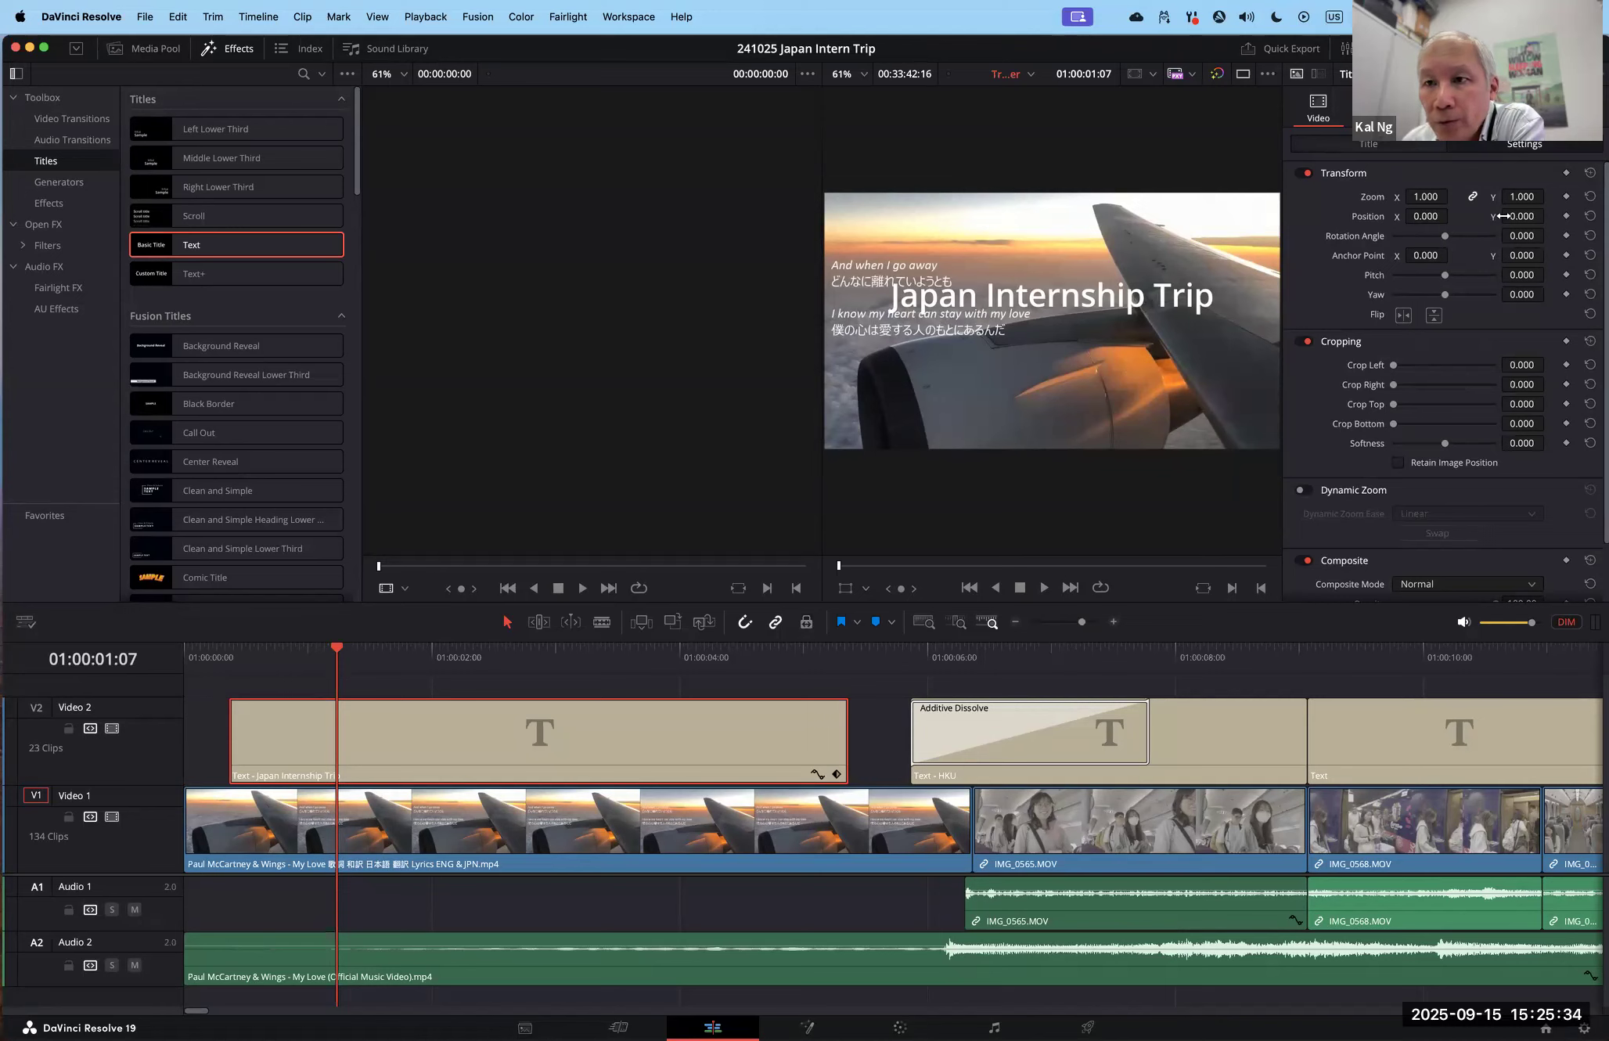
left_click_drag(1420, 217, 1518, 217)
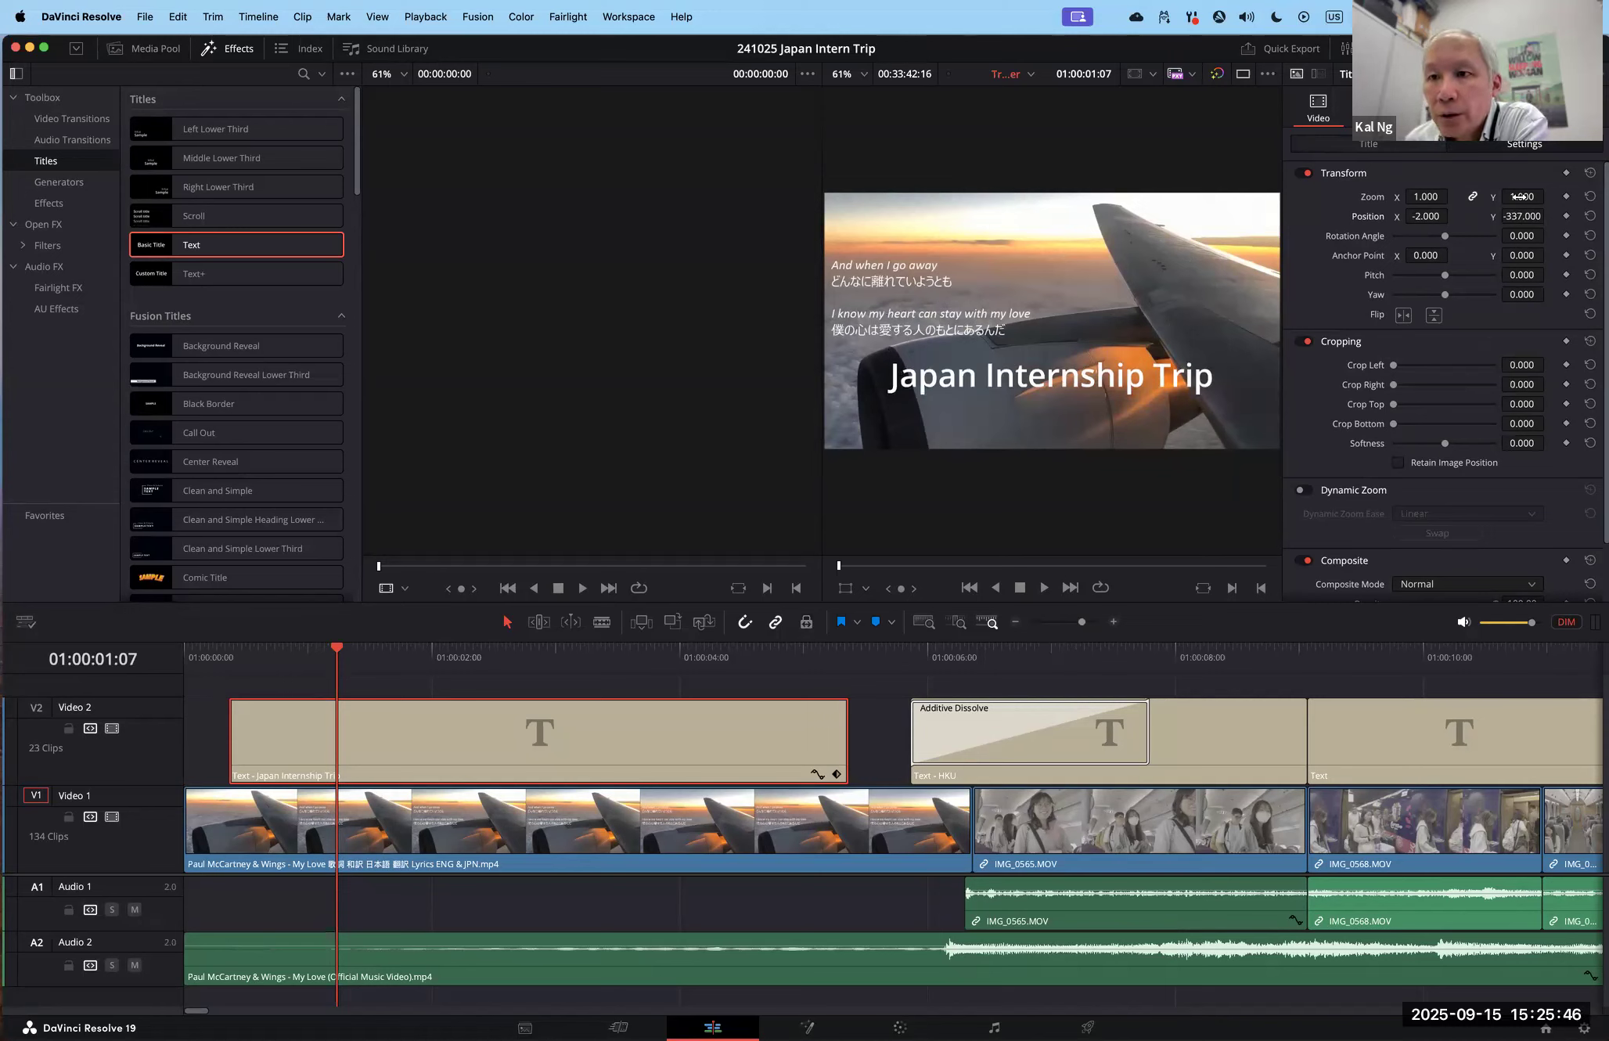
left_click_drag(1517, 218, 1549, 216)
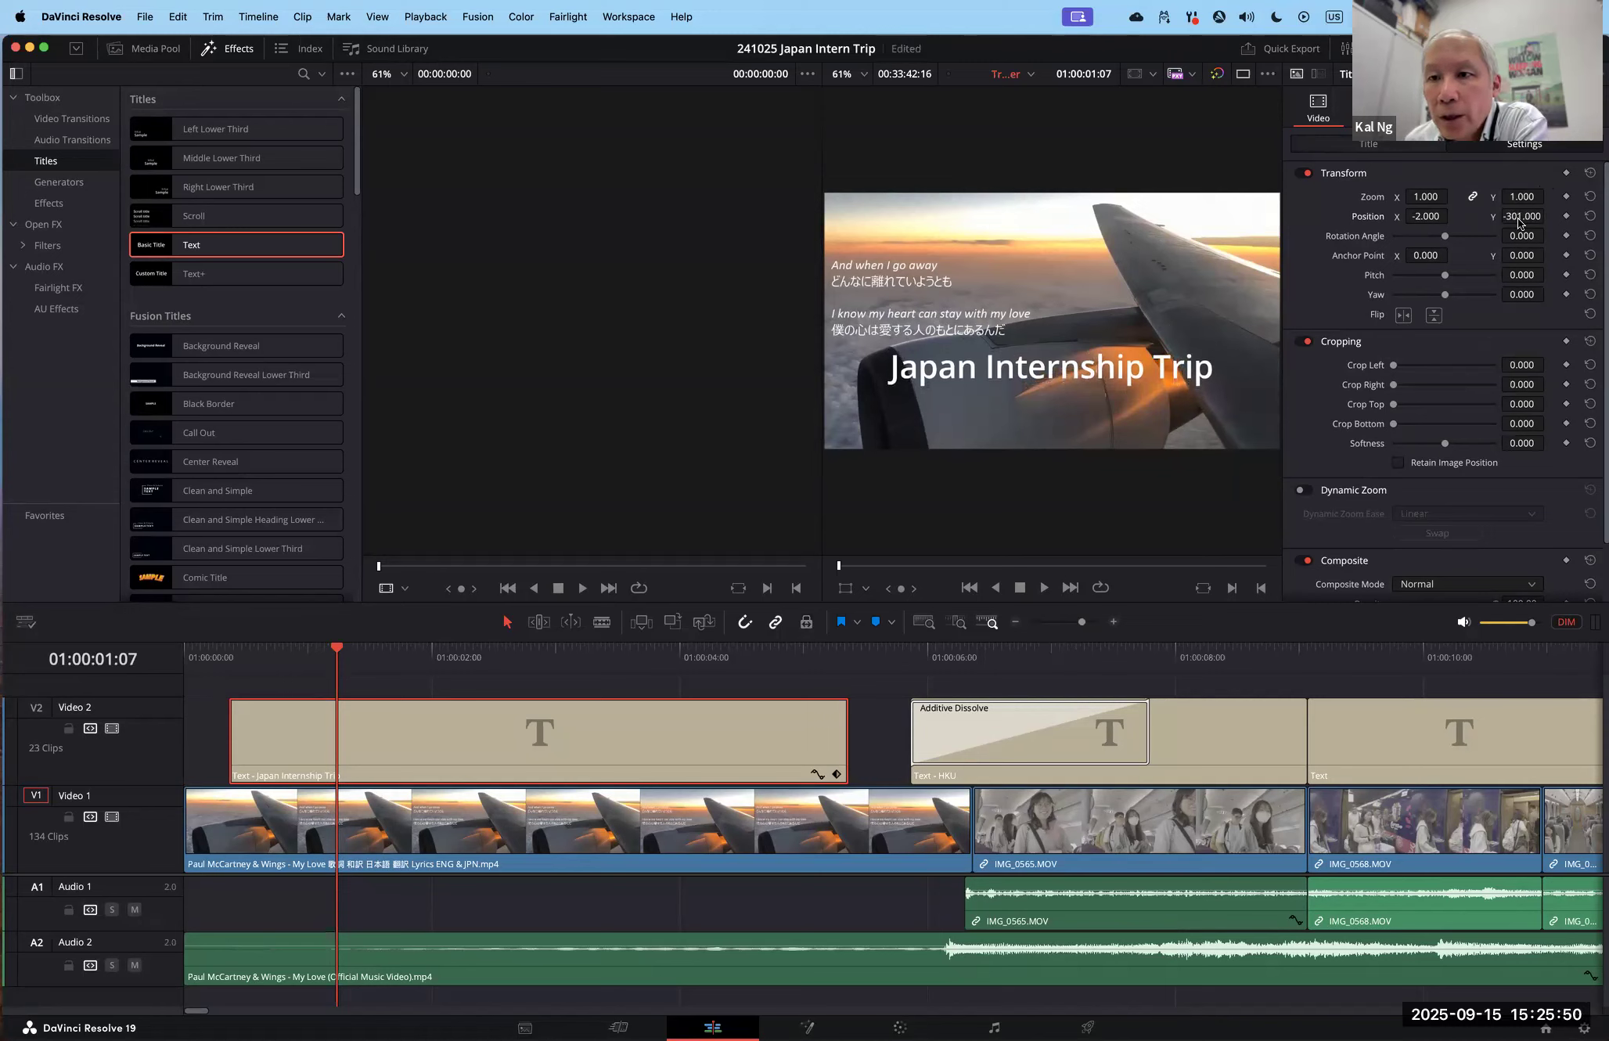
key("super+s")
left_click_drag(1434, 197, 1427, 196)
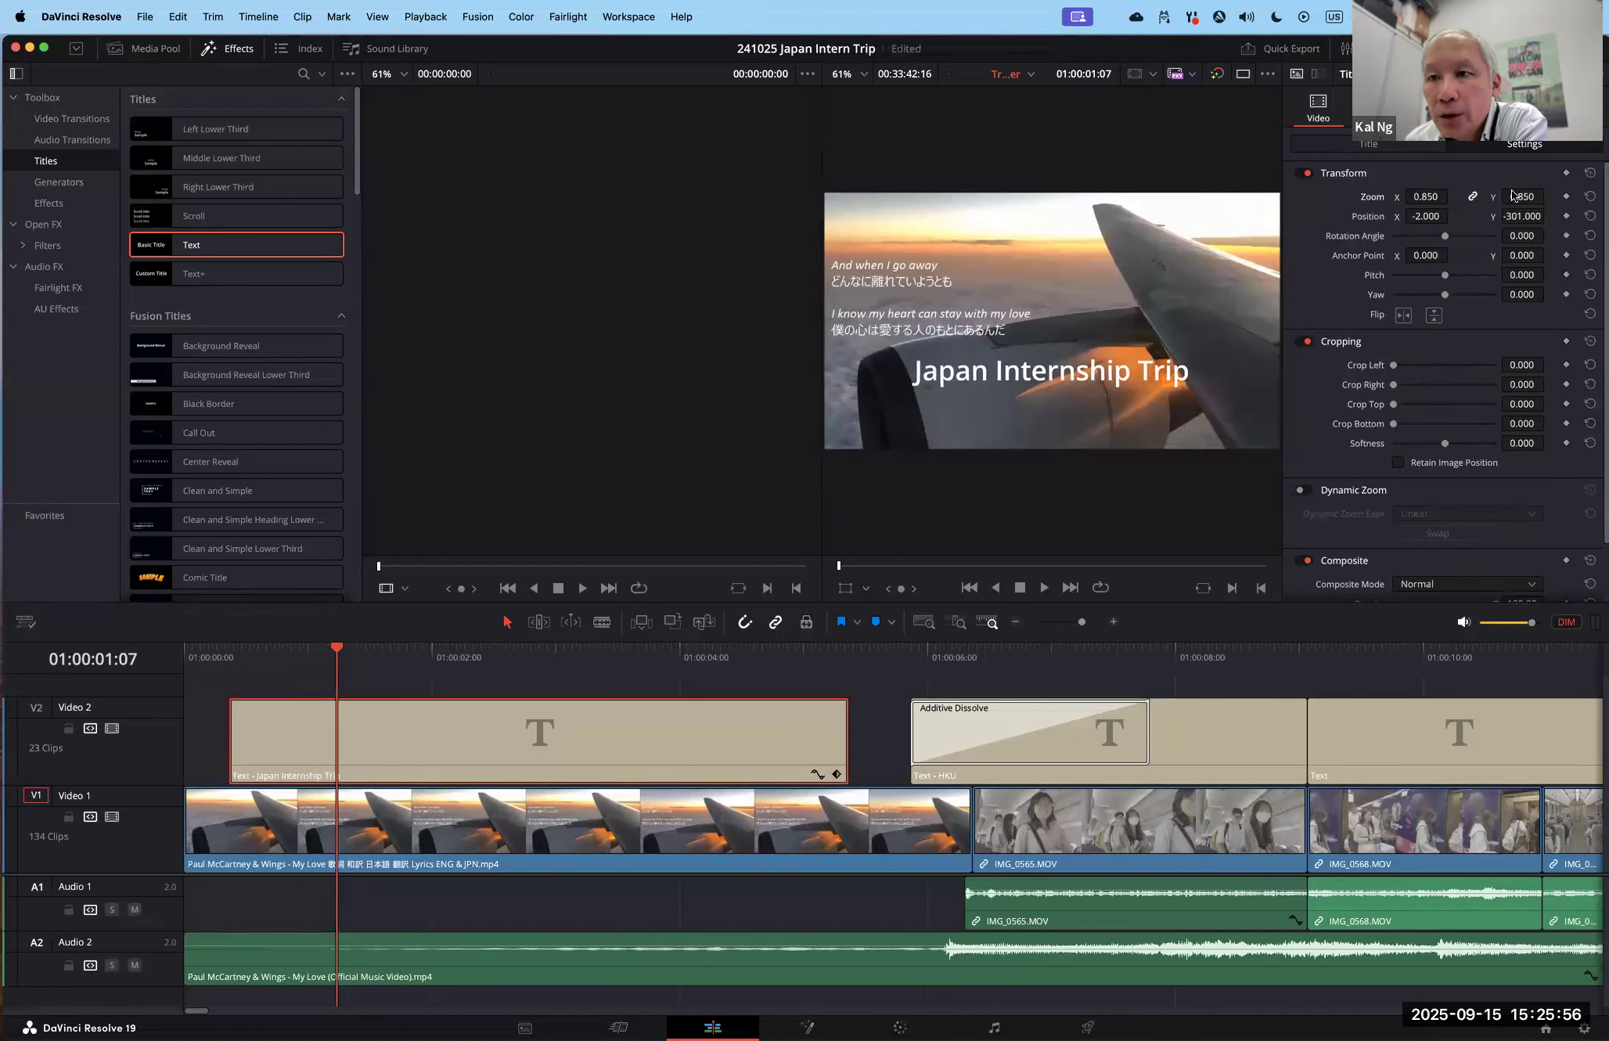
Step: Change the "Japan Internship Trip" title's font family to Open Sans Condensed
left_click(1371, 147)
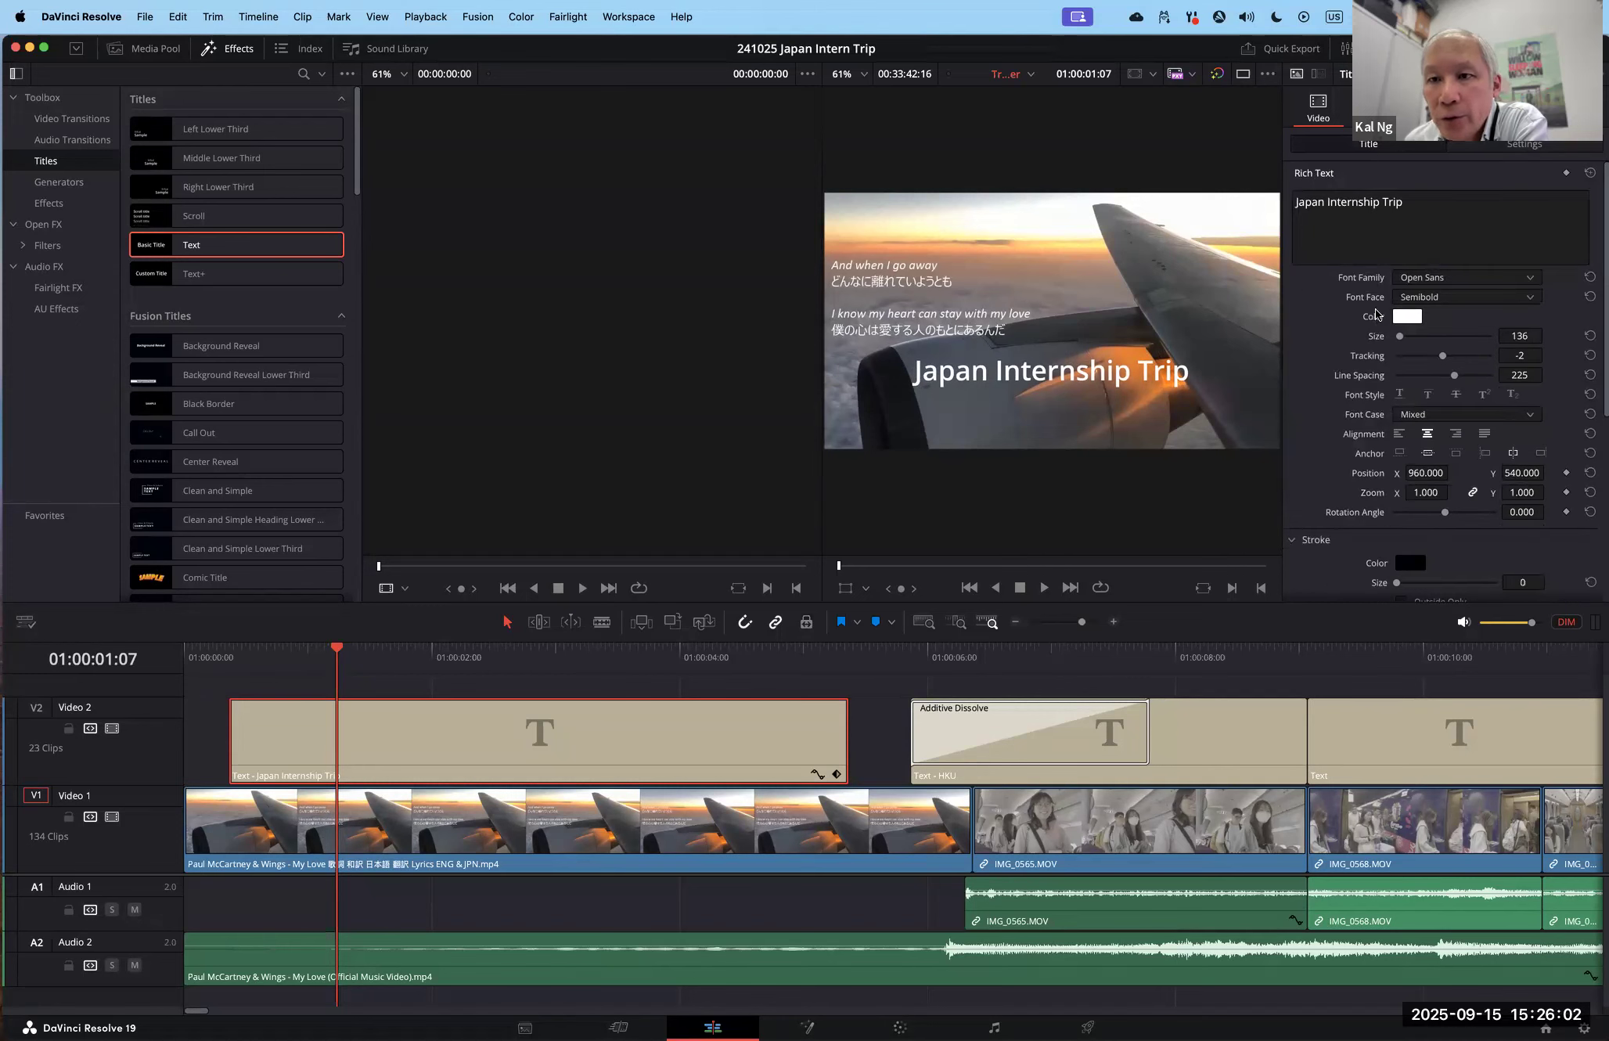
left_click(1441, 276)
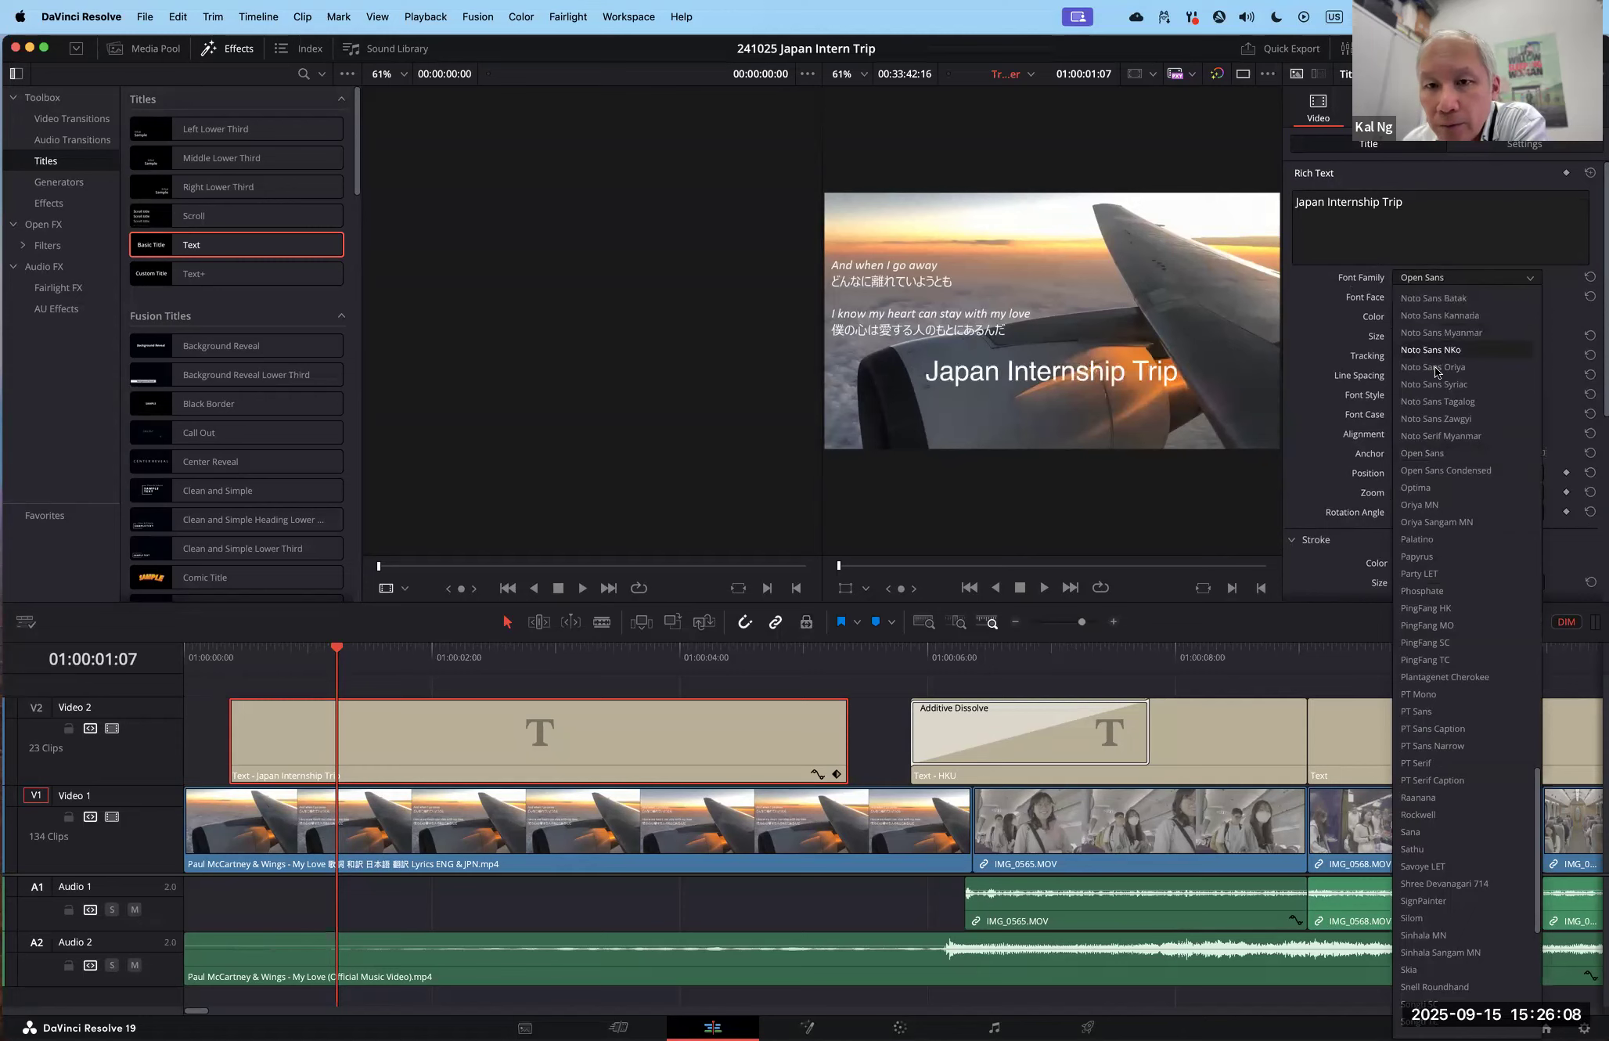
left_click(1425, 469)
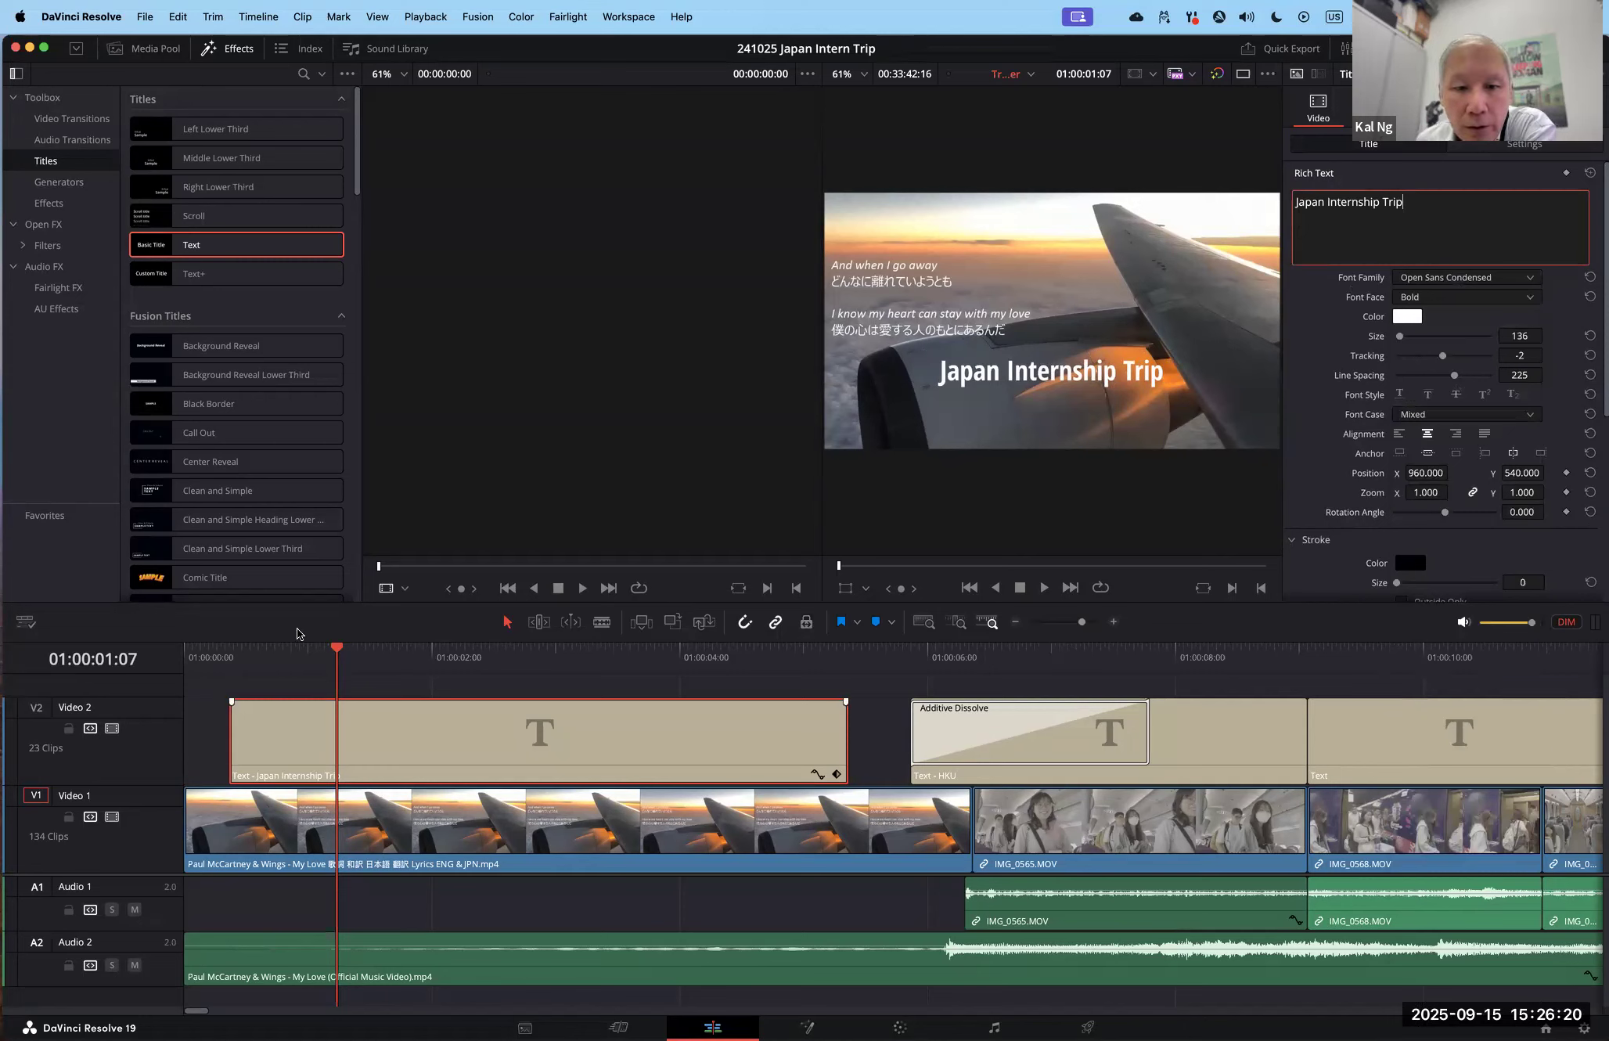
Step: Add an Additive Dissolve to both ends of the "Japan Internship Trip" title and lengthen each to 1.2 seconds (37 frames)
left_click_drag(248, 648, 188, 665)
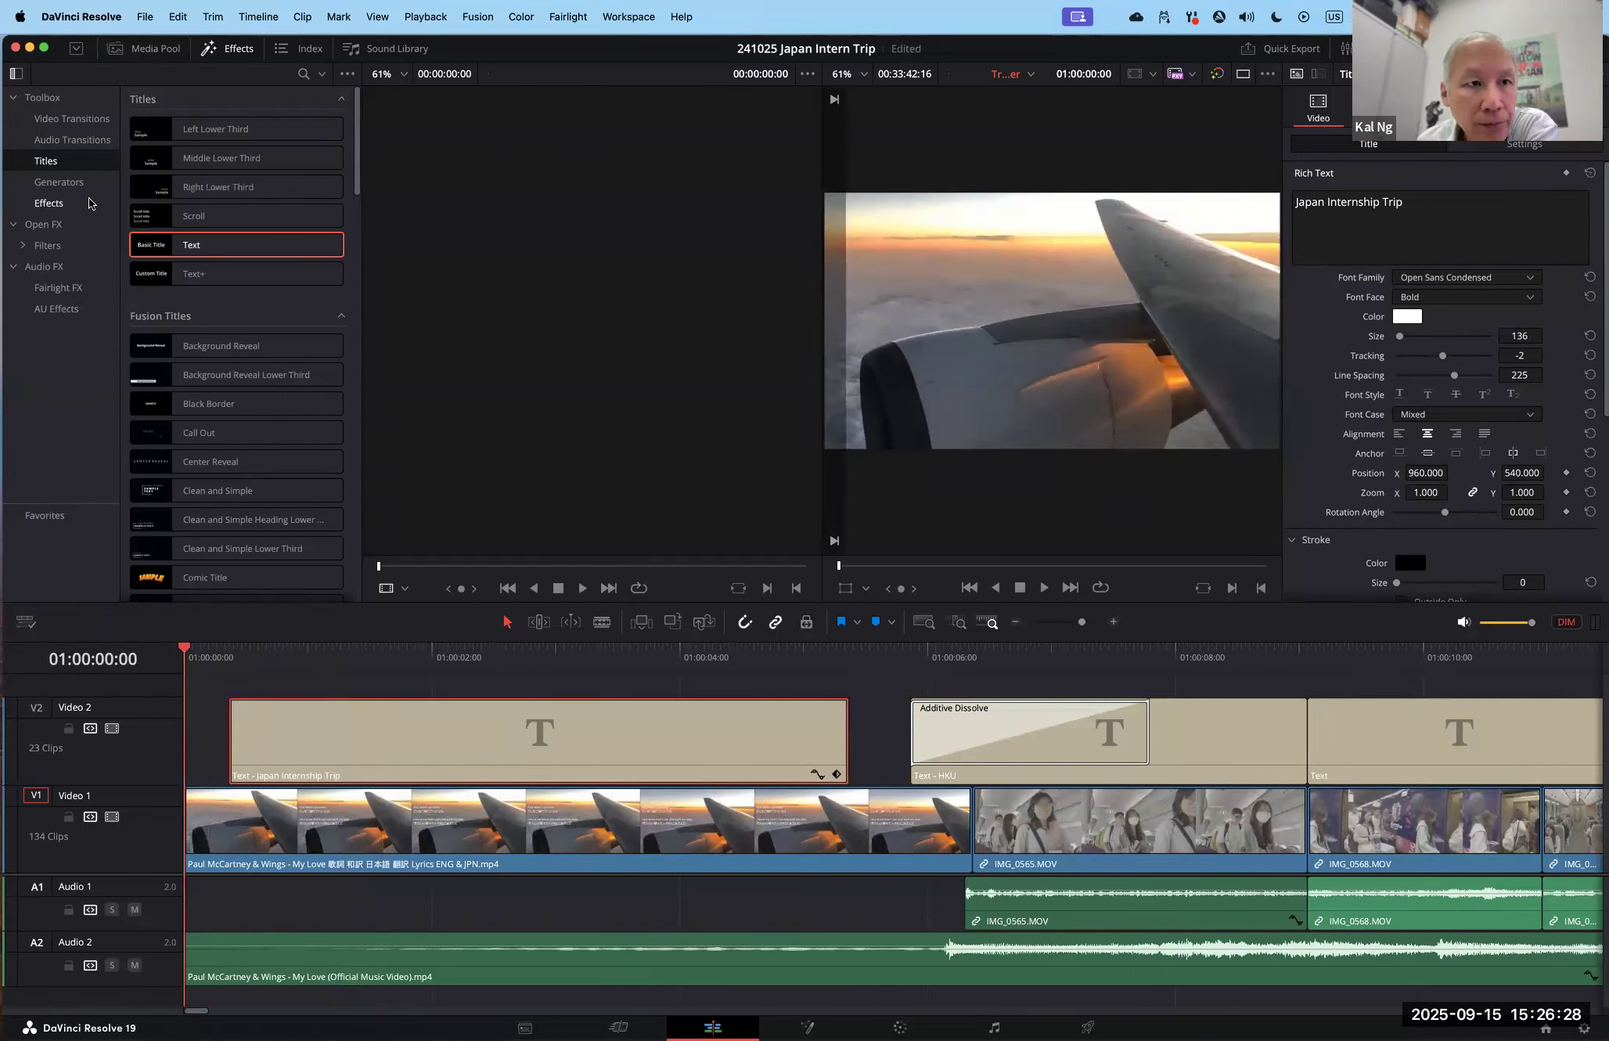
left_click(49, 204)
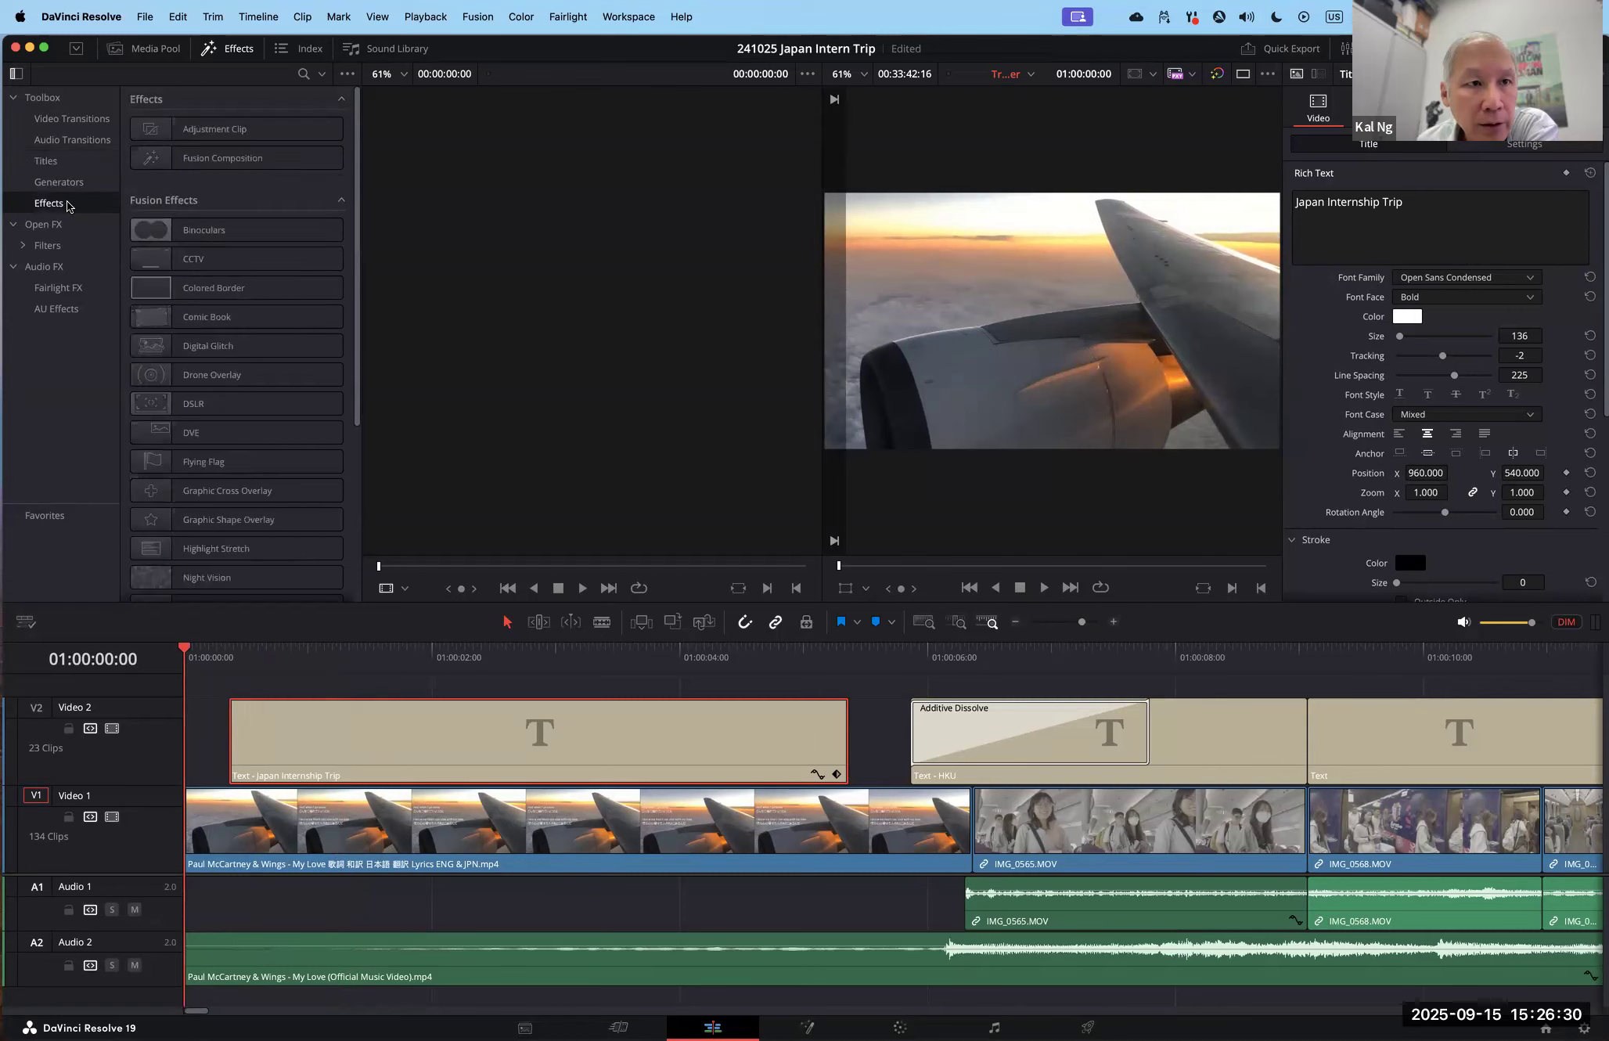
left_click(74, 117)
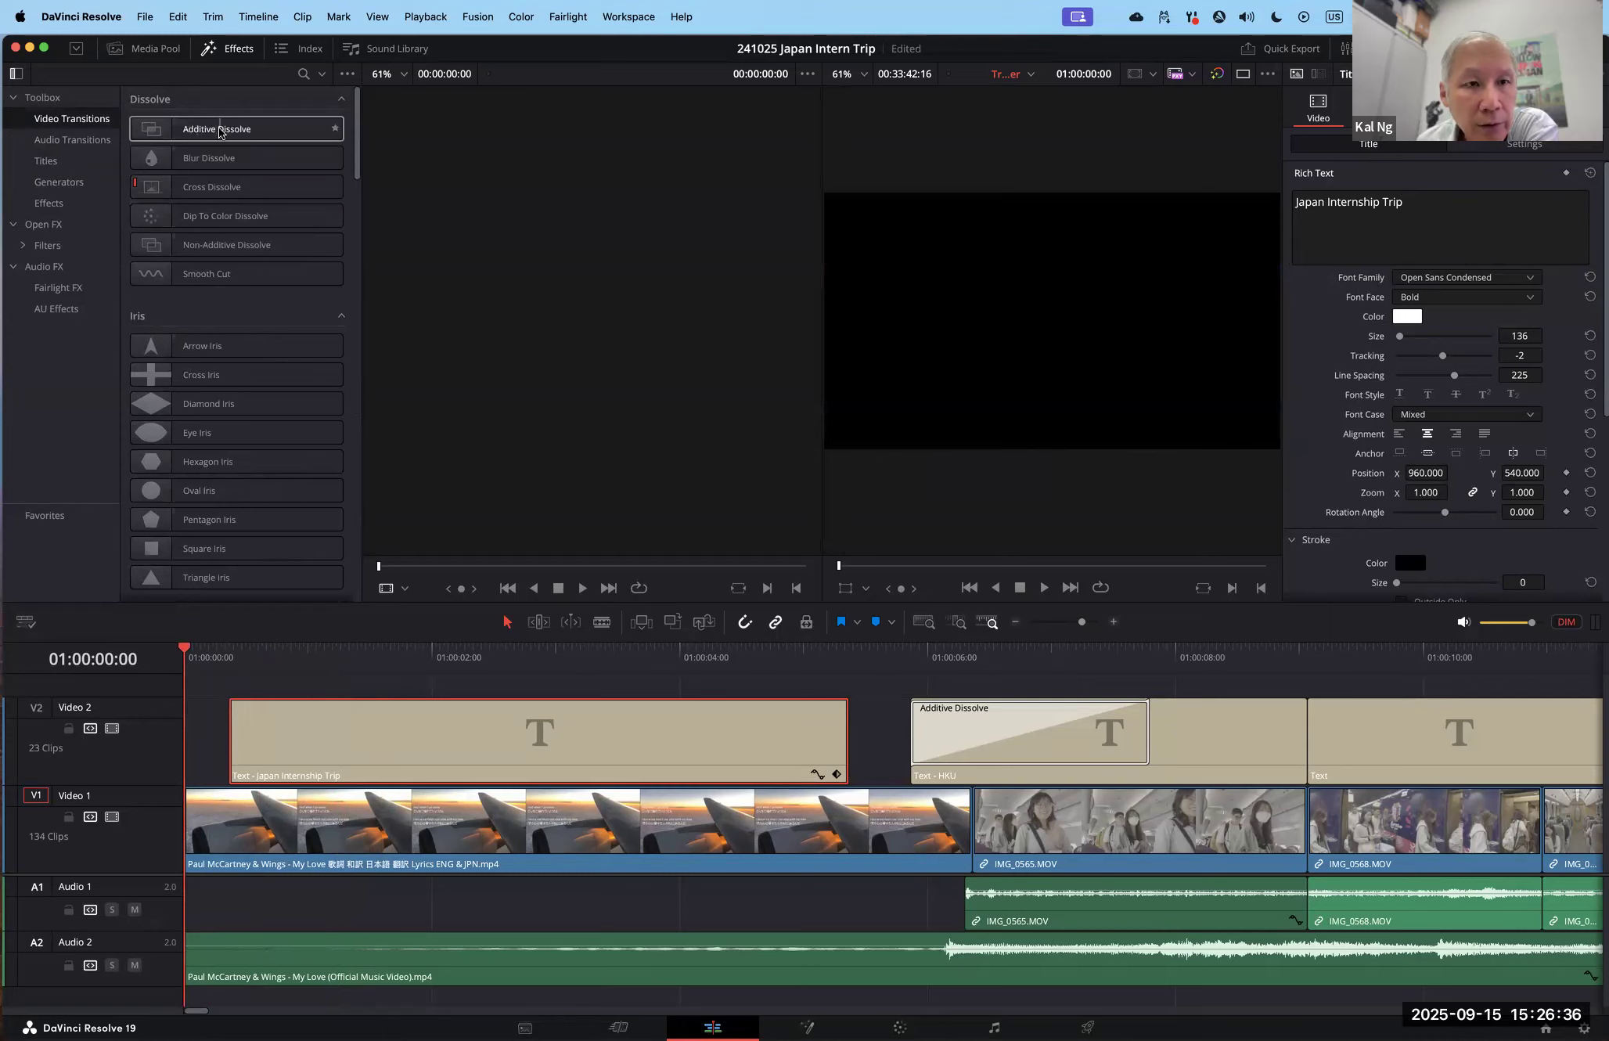
left_click_drag(220, 131, 245, 745)
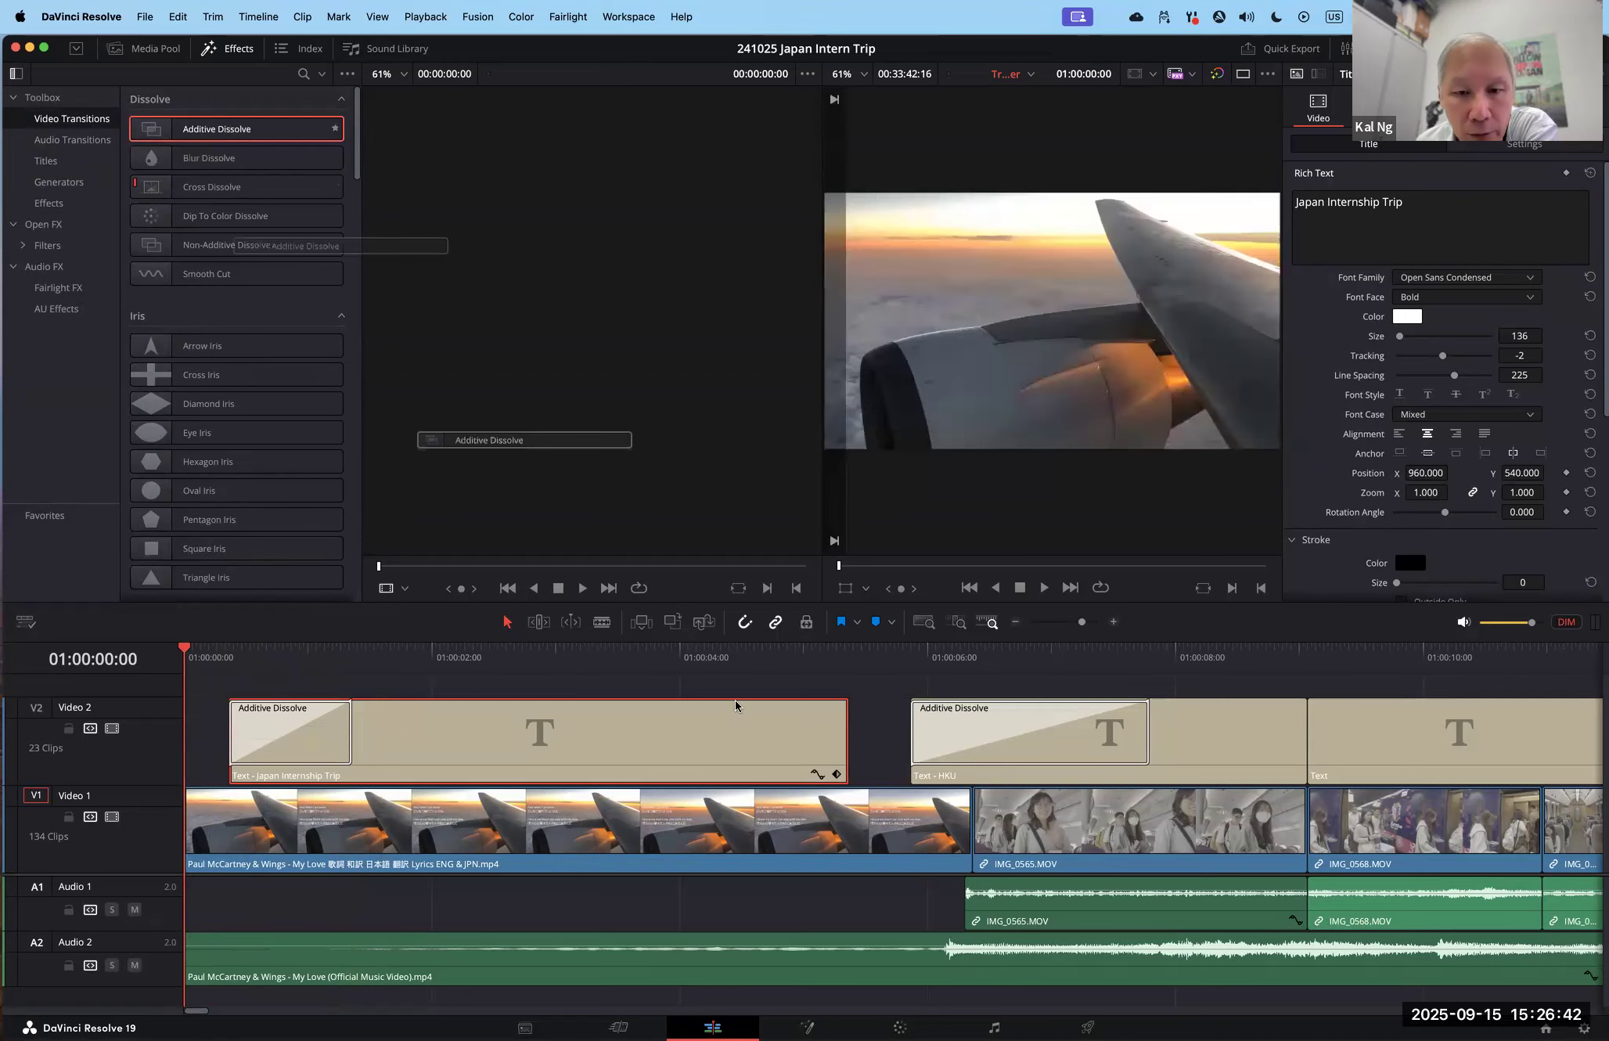
left_click_drag(735, 706, 825, 751)
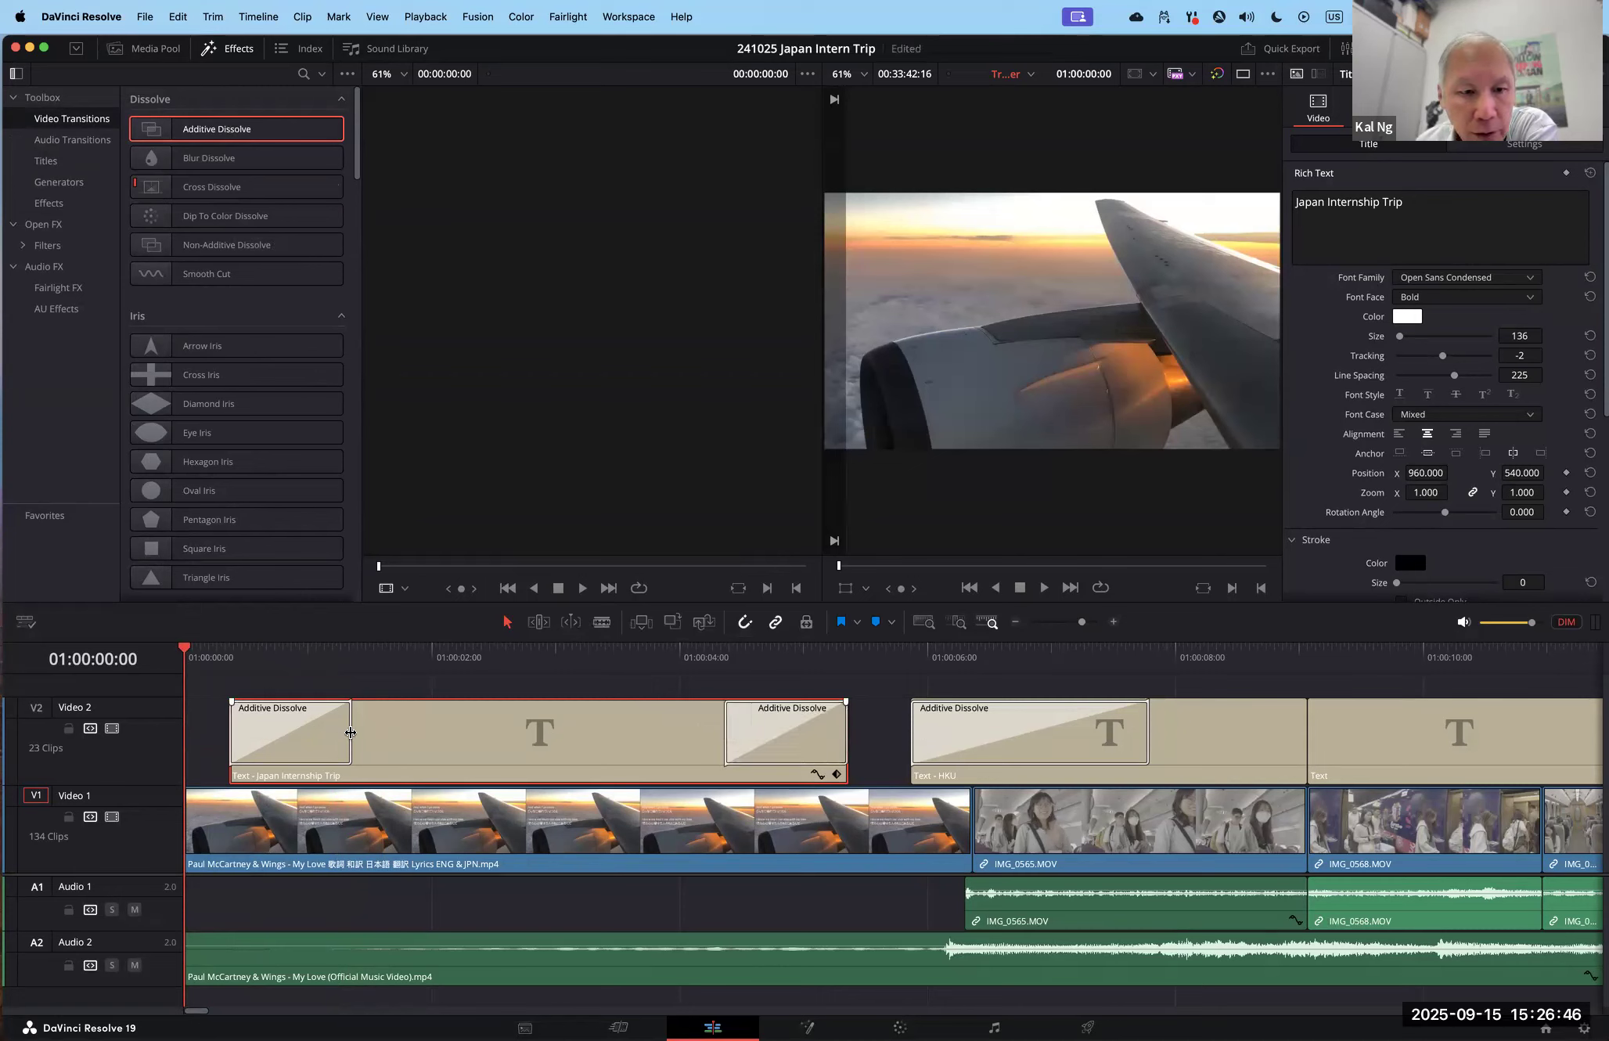
left_click_drag(374, 731, 381, 736)
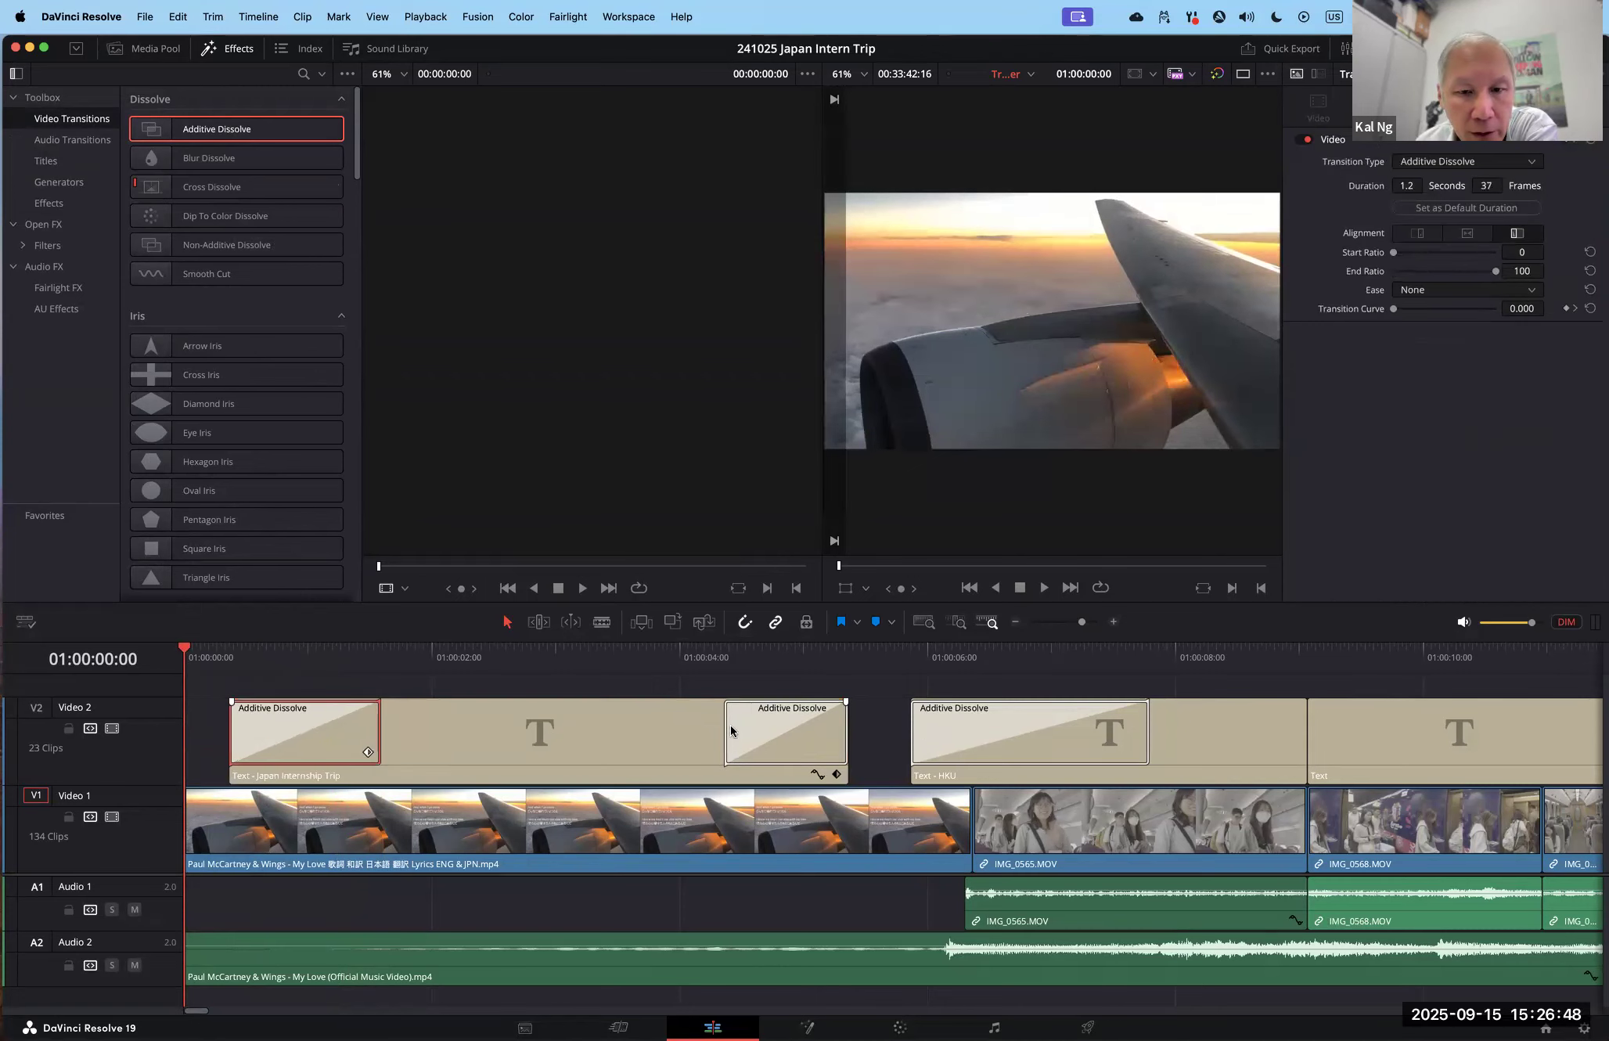
left_click_drag(724, 728, 697, 729)
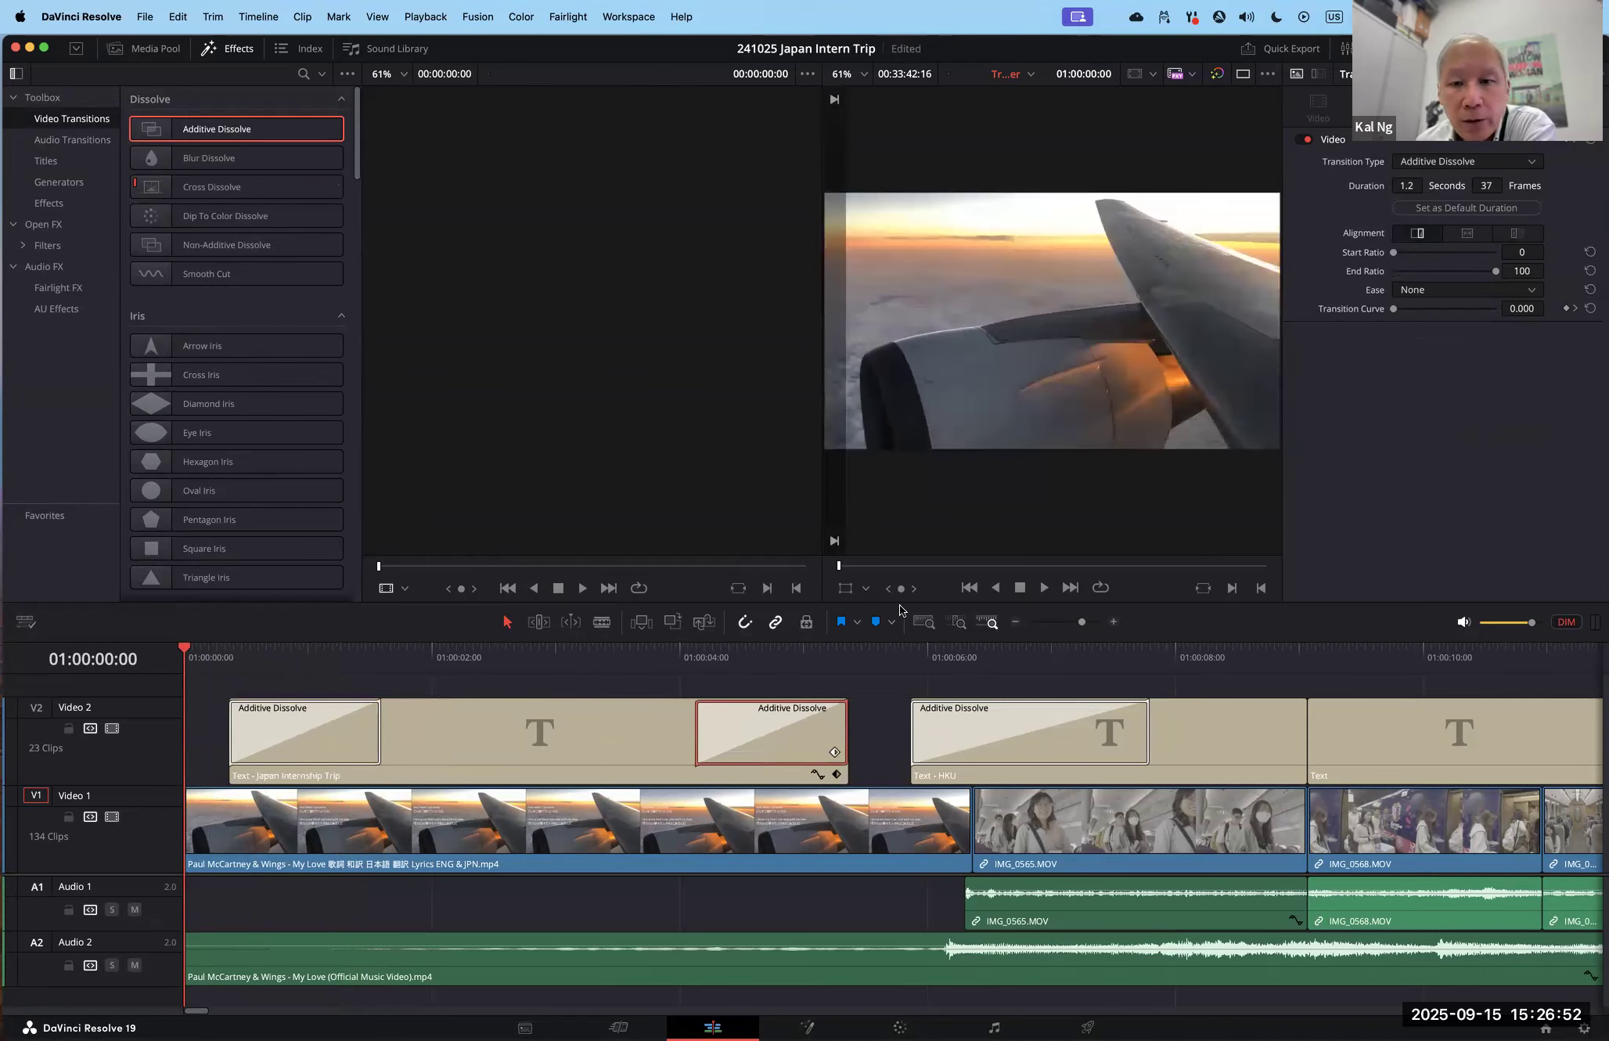
Step: Play the opening to review the title's fades, and scrub to 01:00:10:00 over the large "JAPAN INTERNSHIP TRIP" title
left_click(1044, 589)
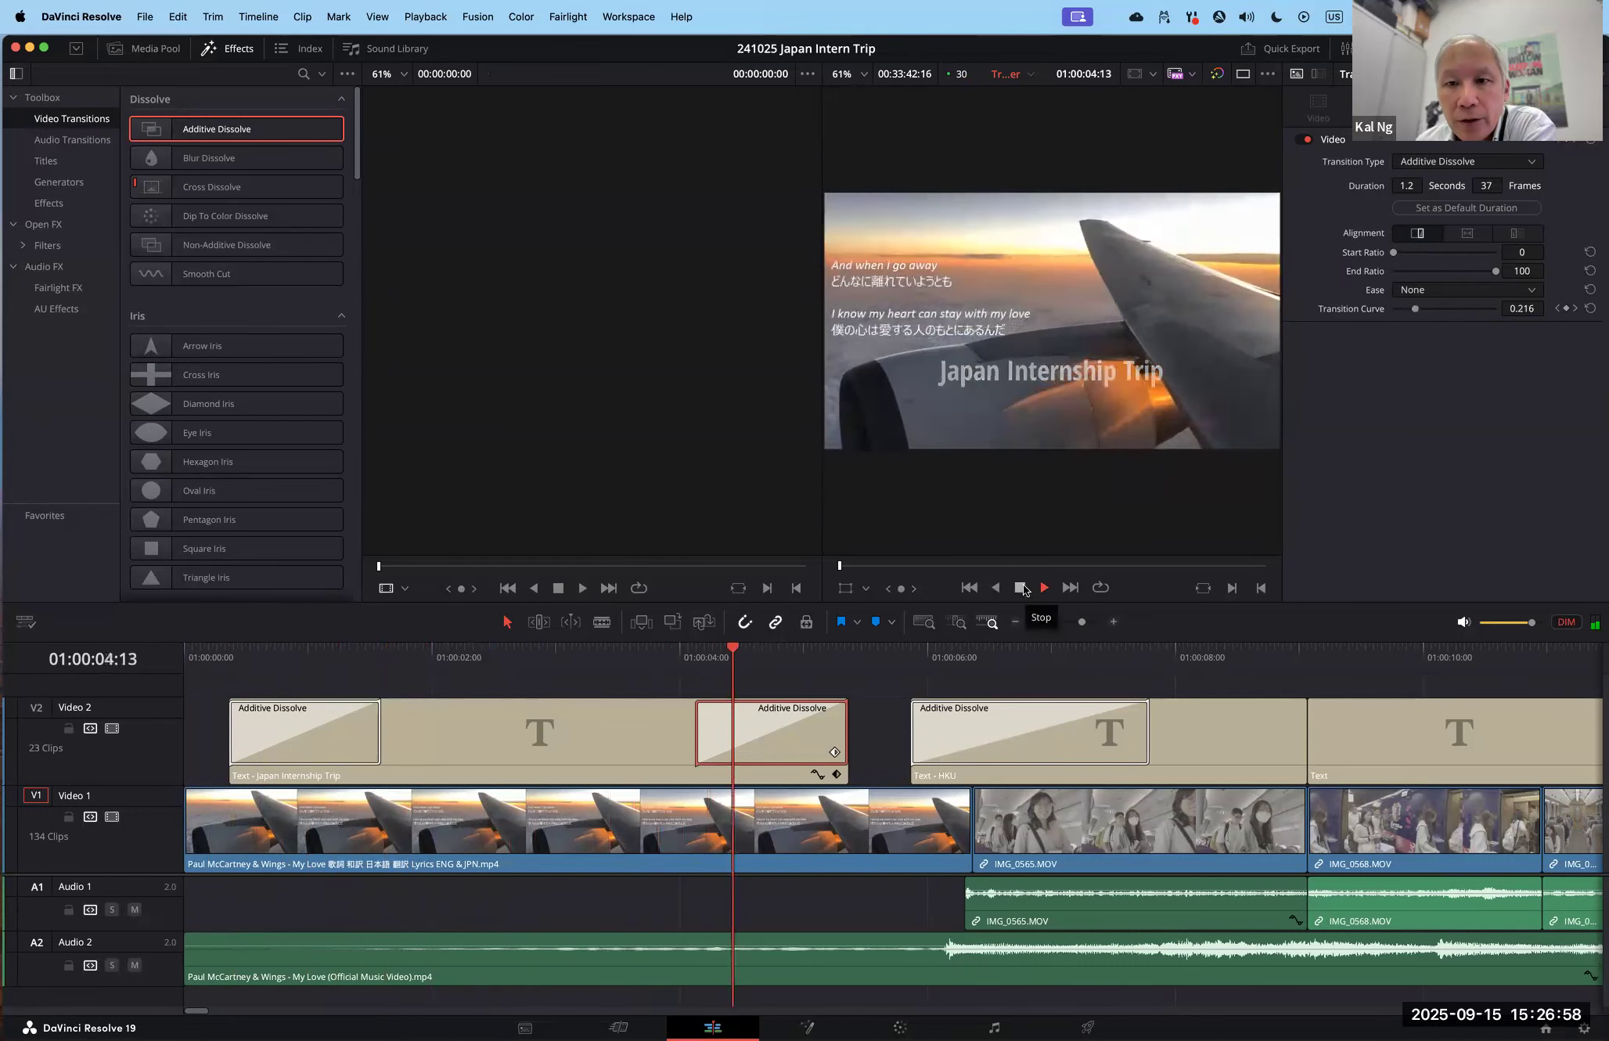
left_click(1021, 587)
left_click_drag(919, 648, 185, 680)
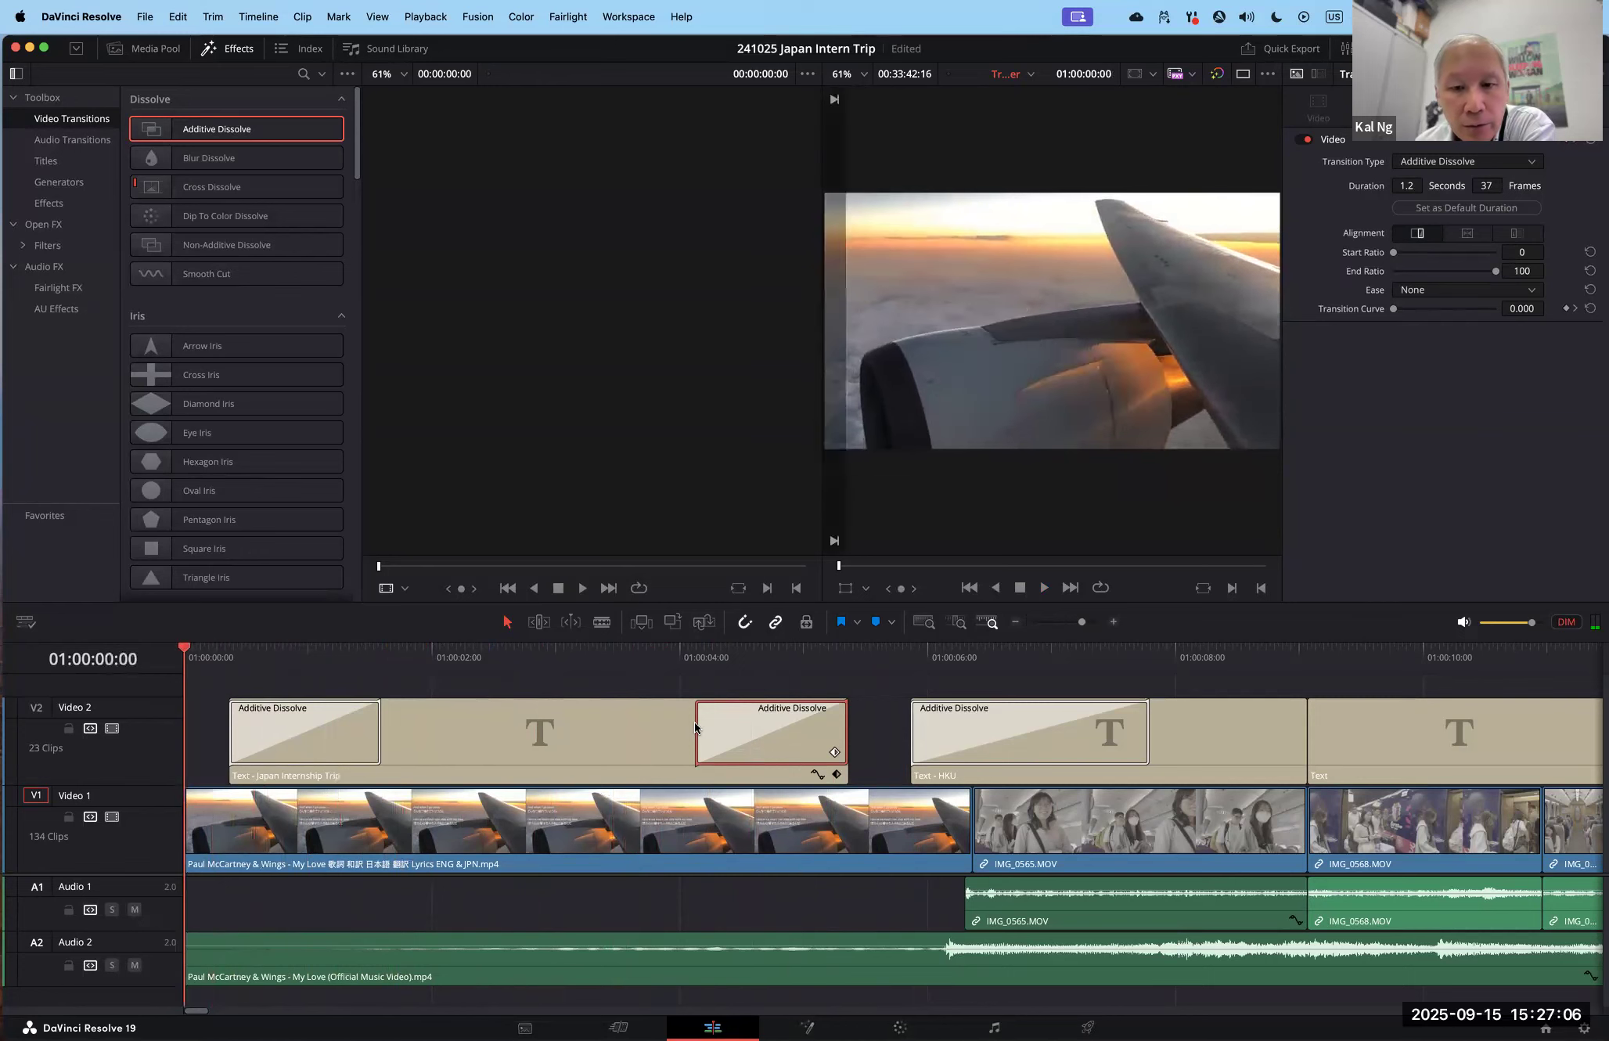
left_click_drag(937, 657, 1424, 680)
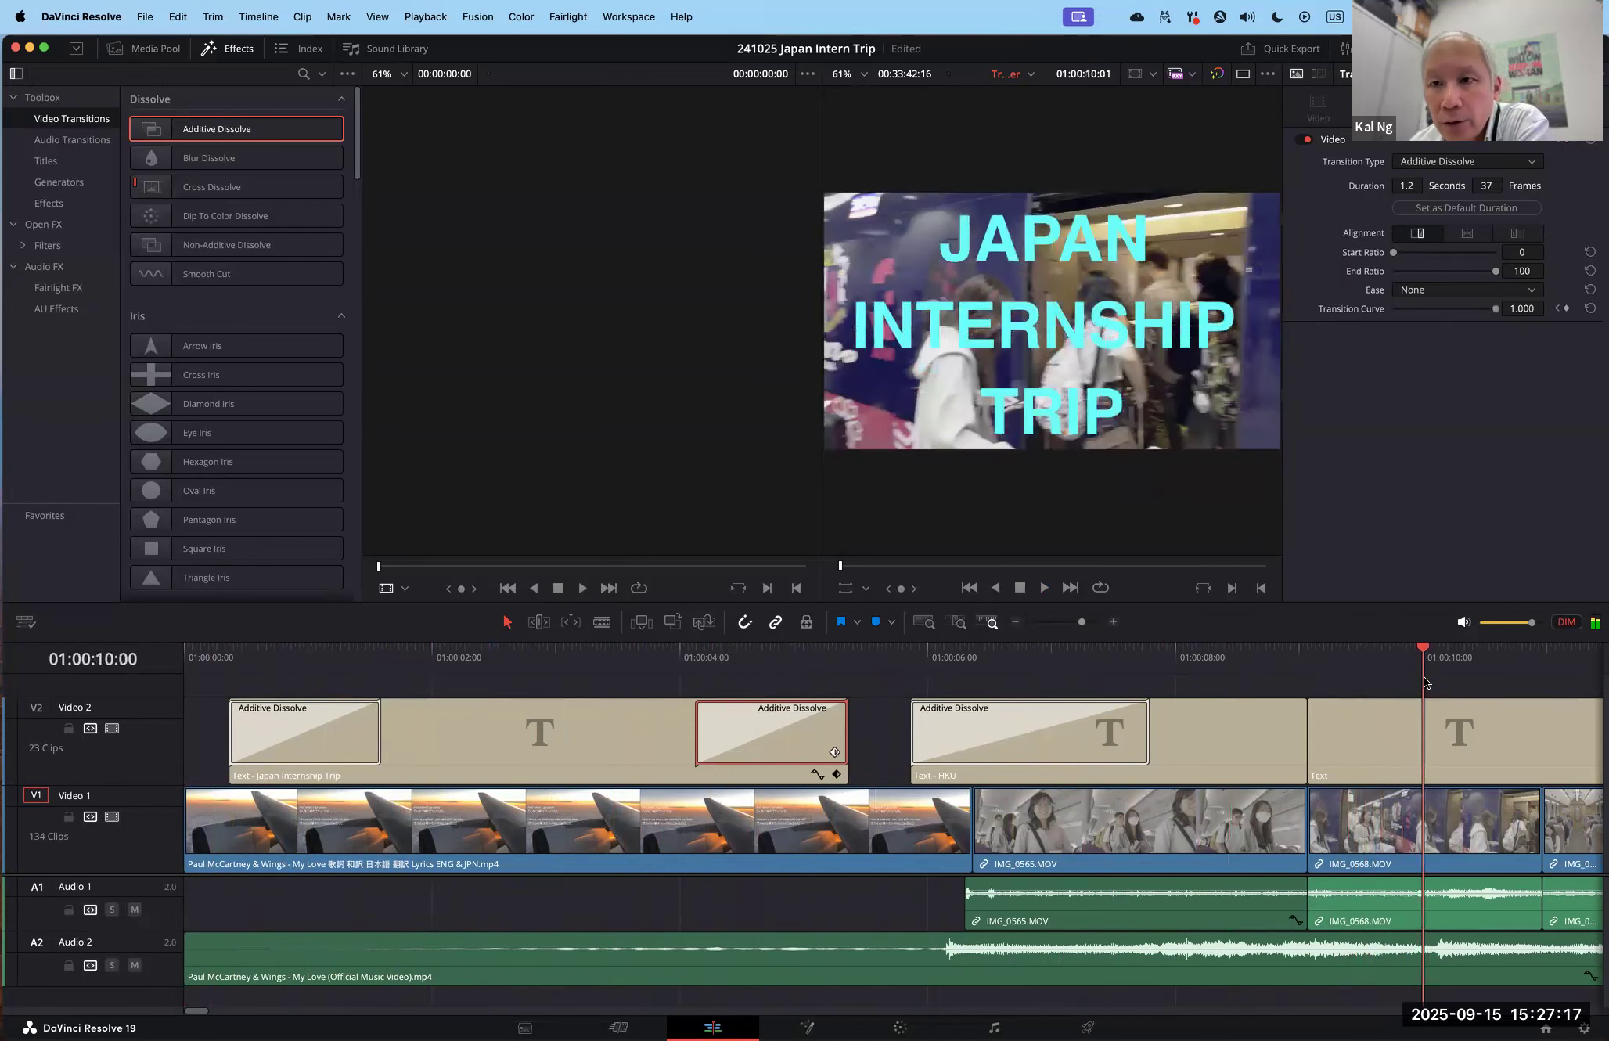
Step: Recolour the large "Japan Internship Trip" title at 01:00:10:00 to bright cyan, trying other hues on the colour wheel first
left_click(1393, 729)
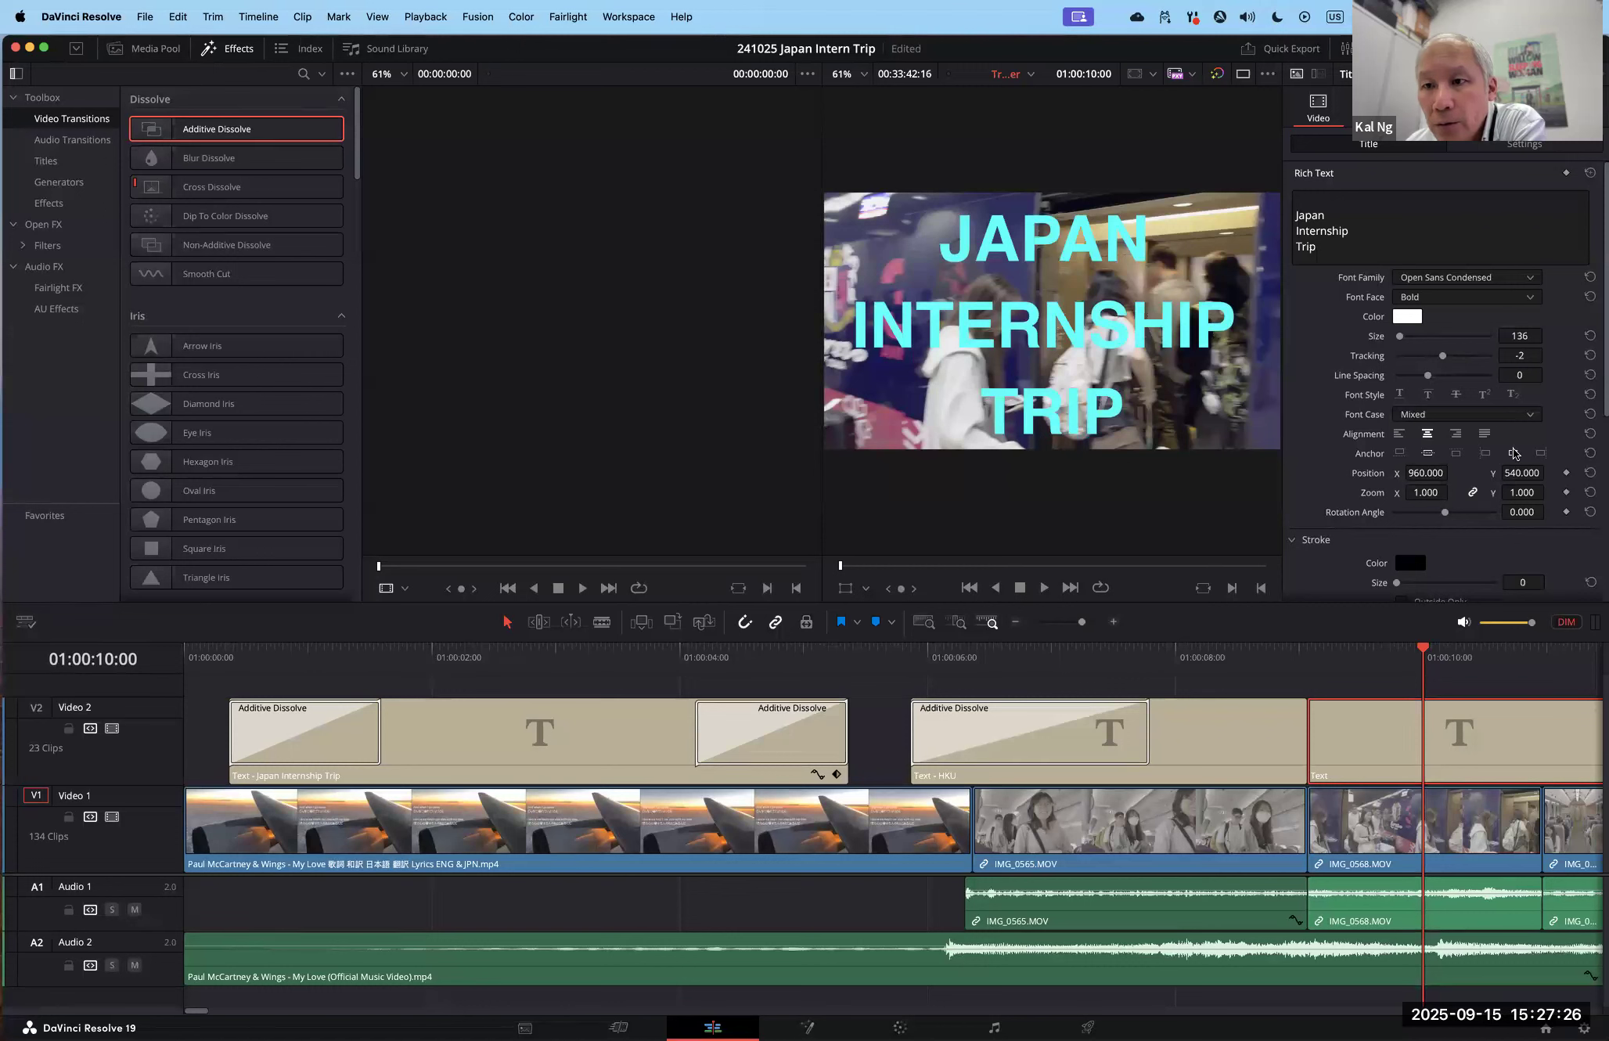
scroll(1515, 454, "down", 3)
scroll(1514, 454, "down", 3)
scroll(1515, 454, "up", 6)
left_click(1407, 317)
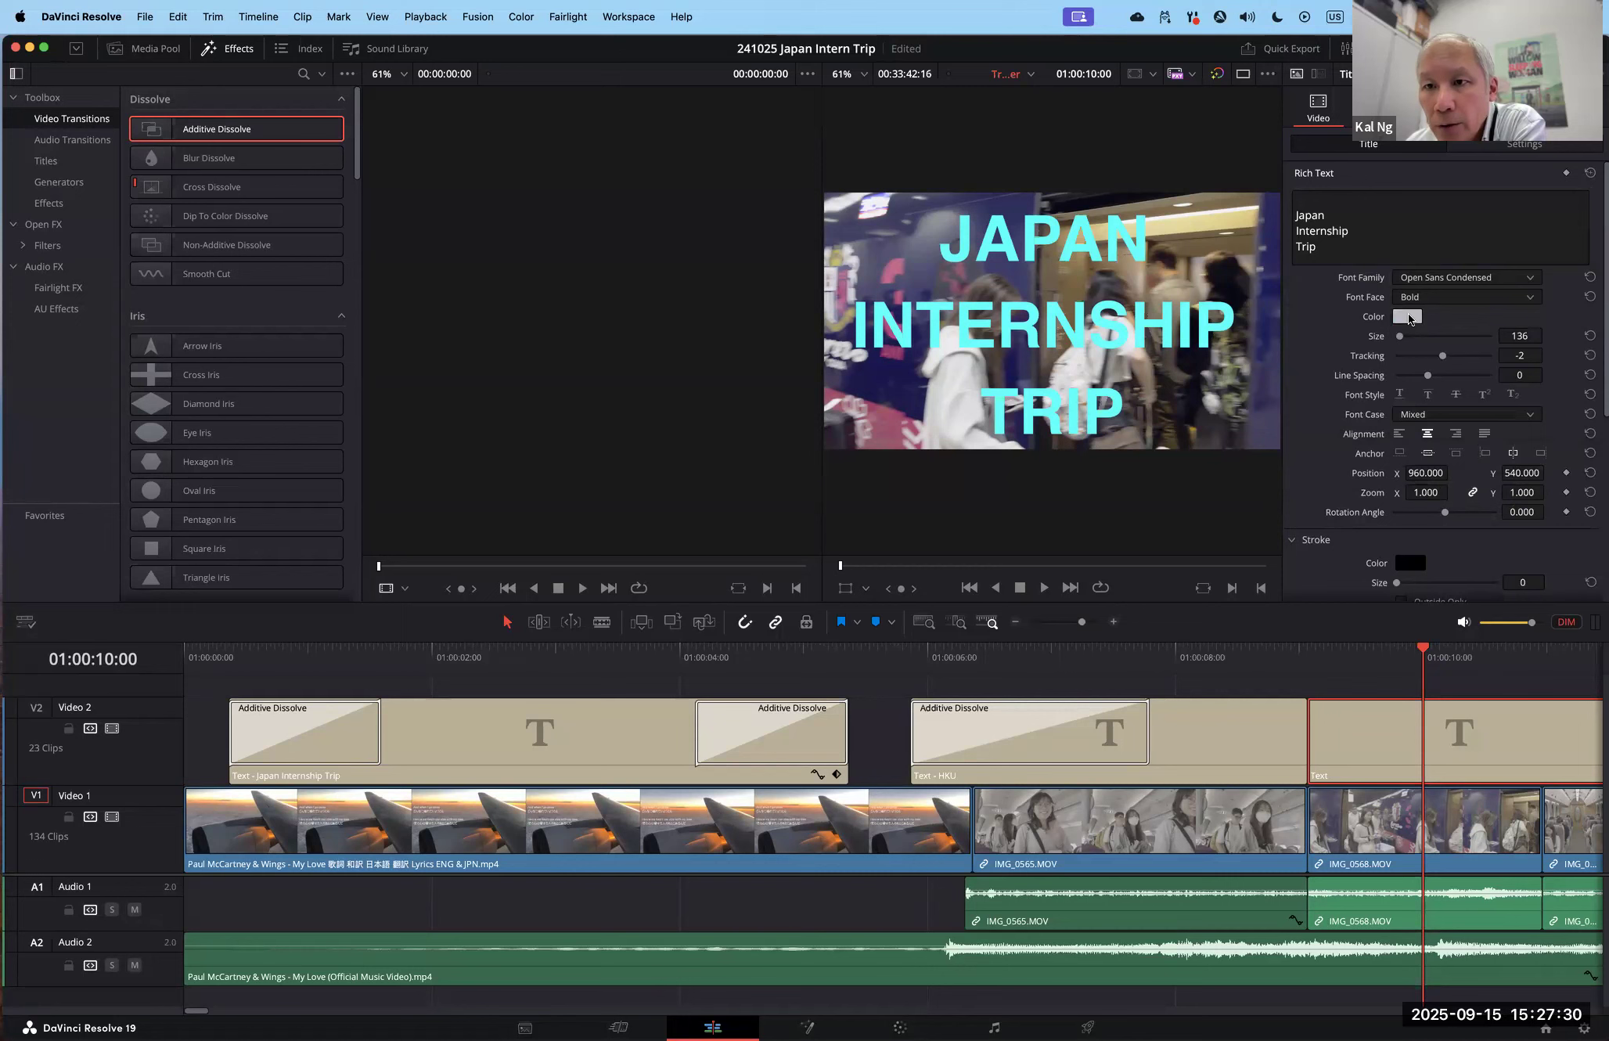
left_click(112, 843)
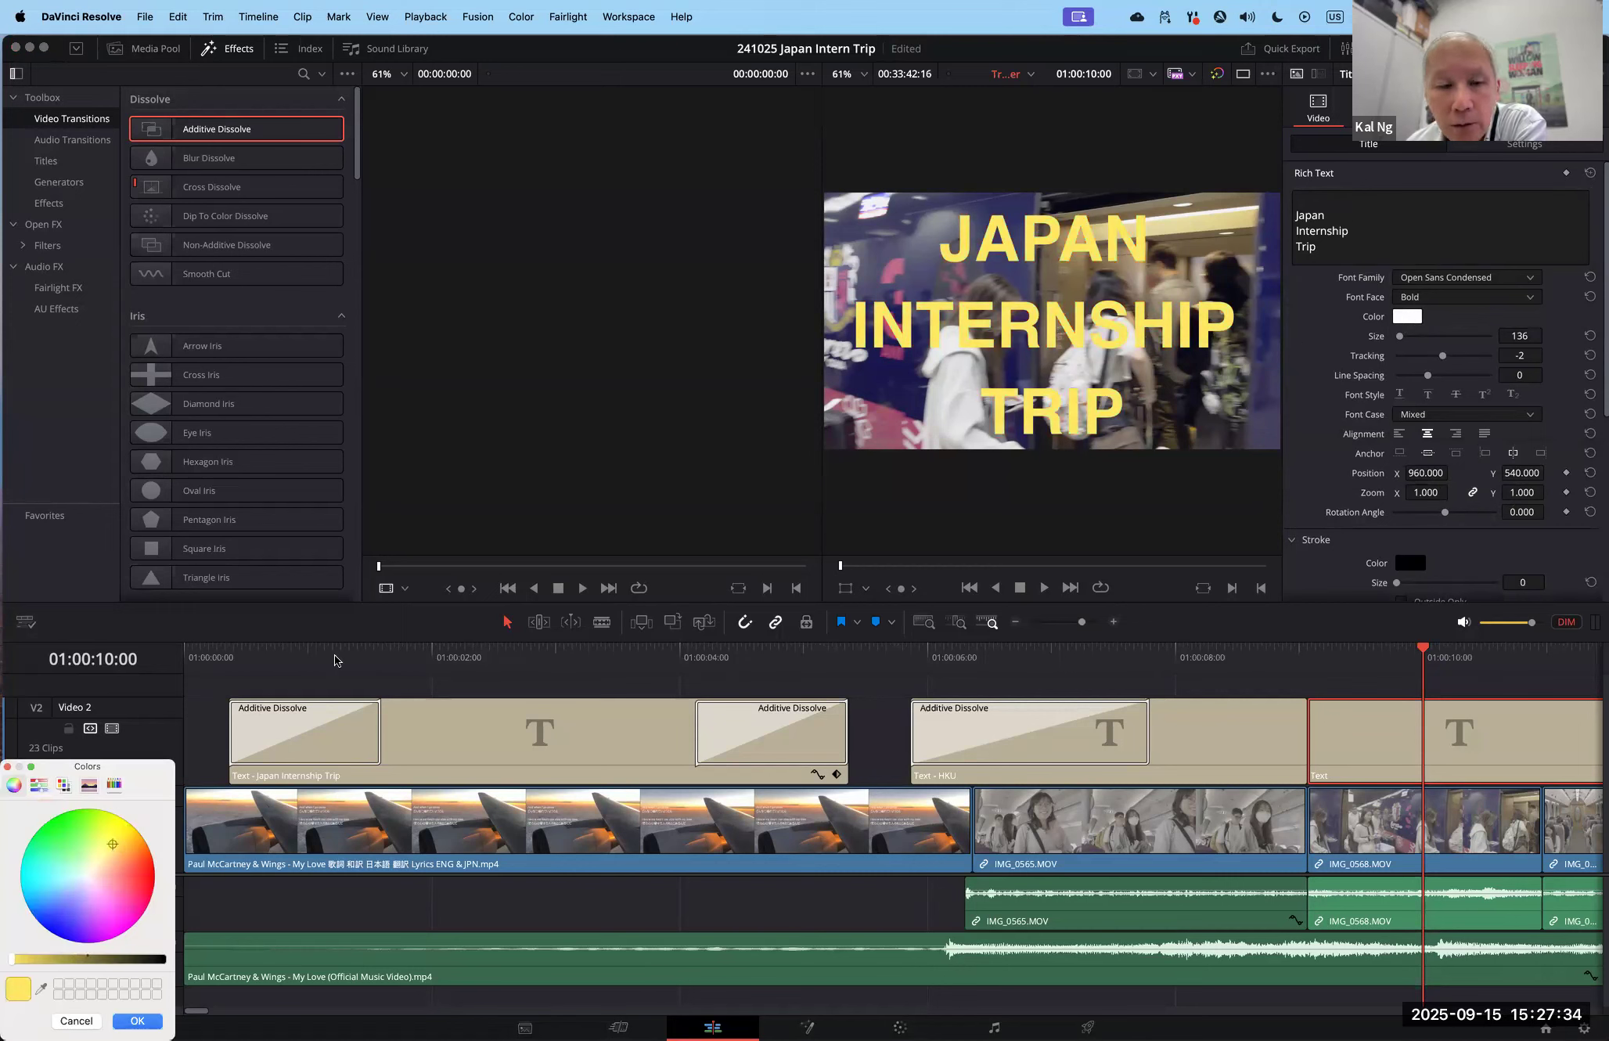
left_click(67, 853)
left_click(76, 860)
left_click(40, 855)
left_click(36, 866)
left_click(29, 875)
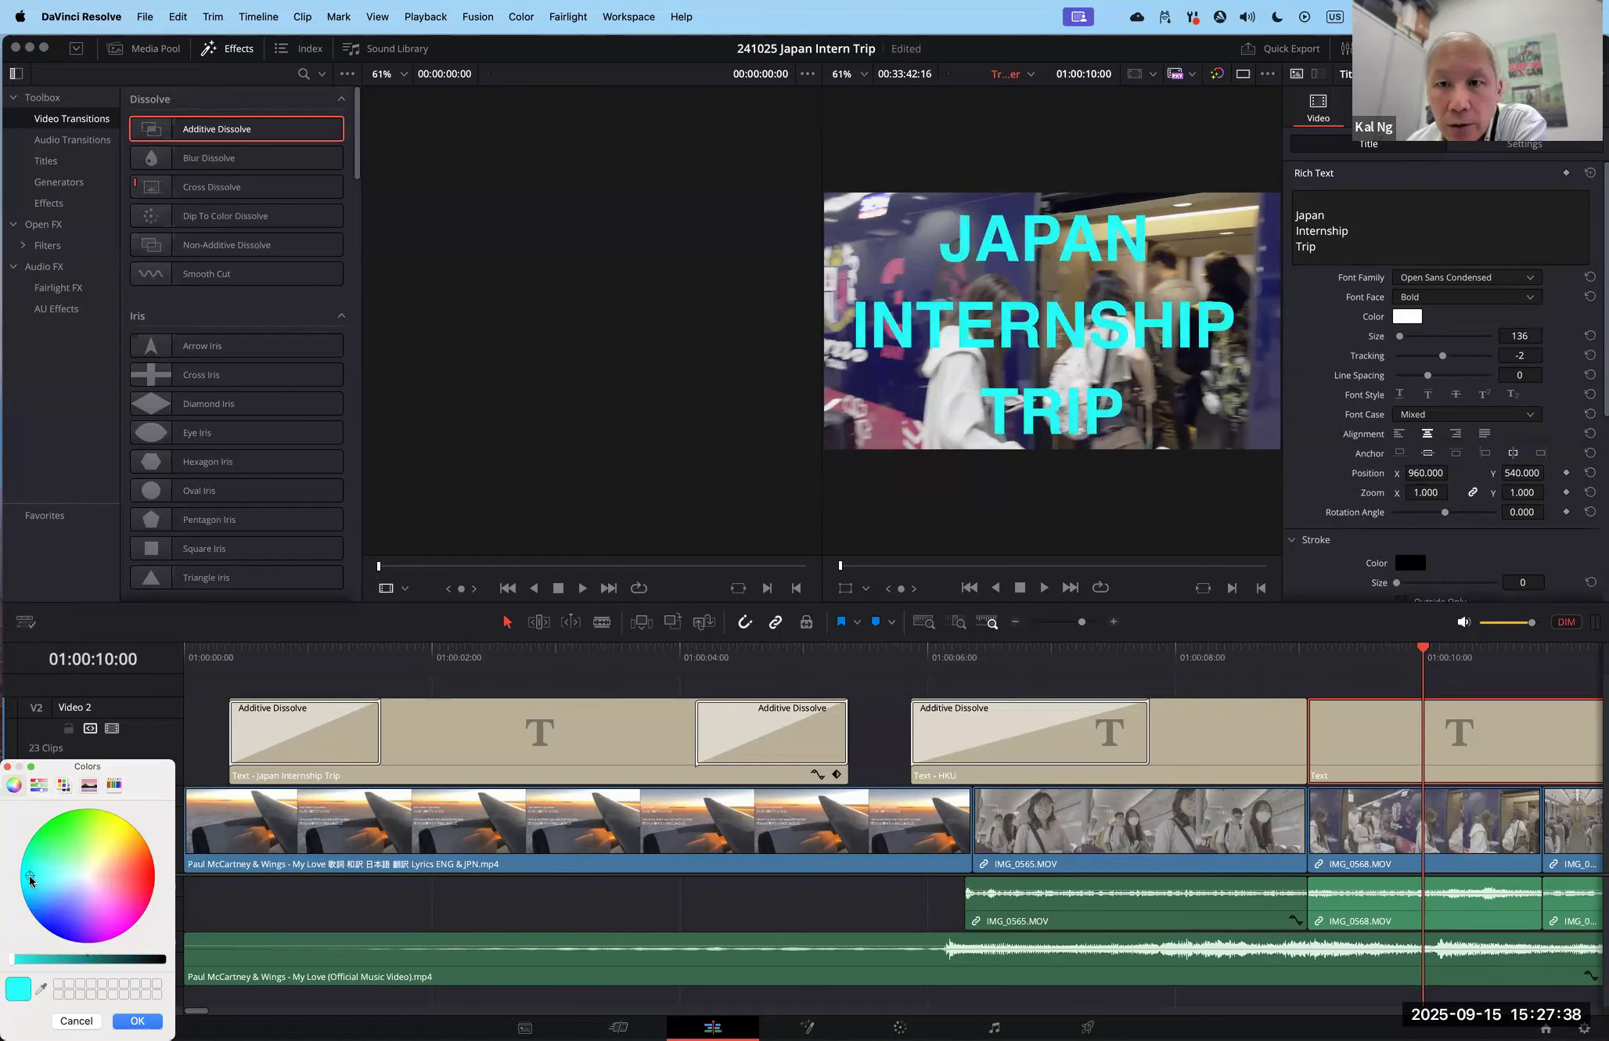
left_click(30, 885)
left_click(40, 889)
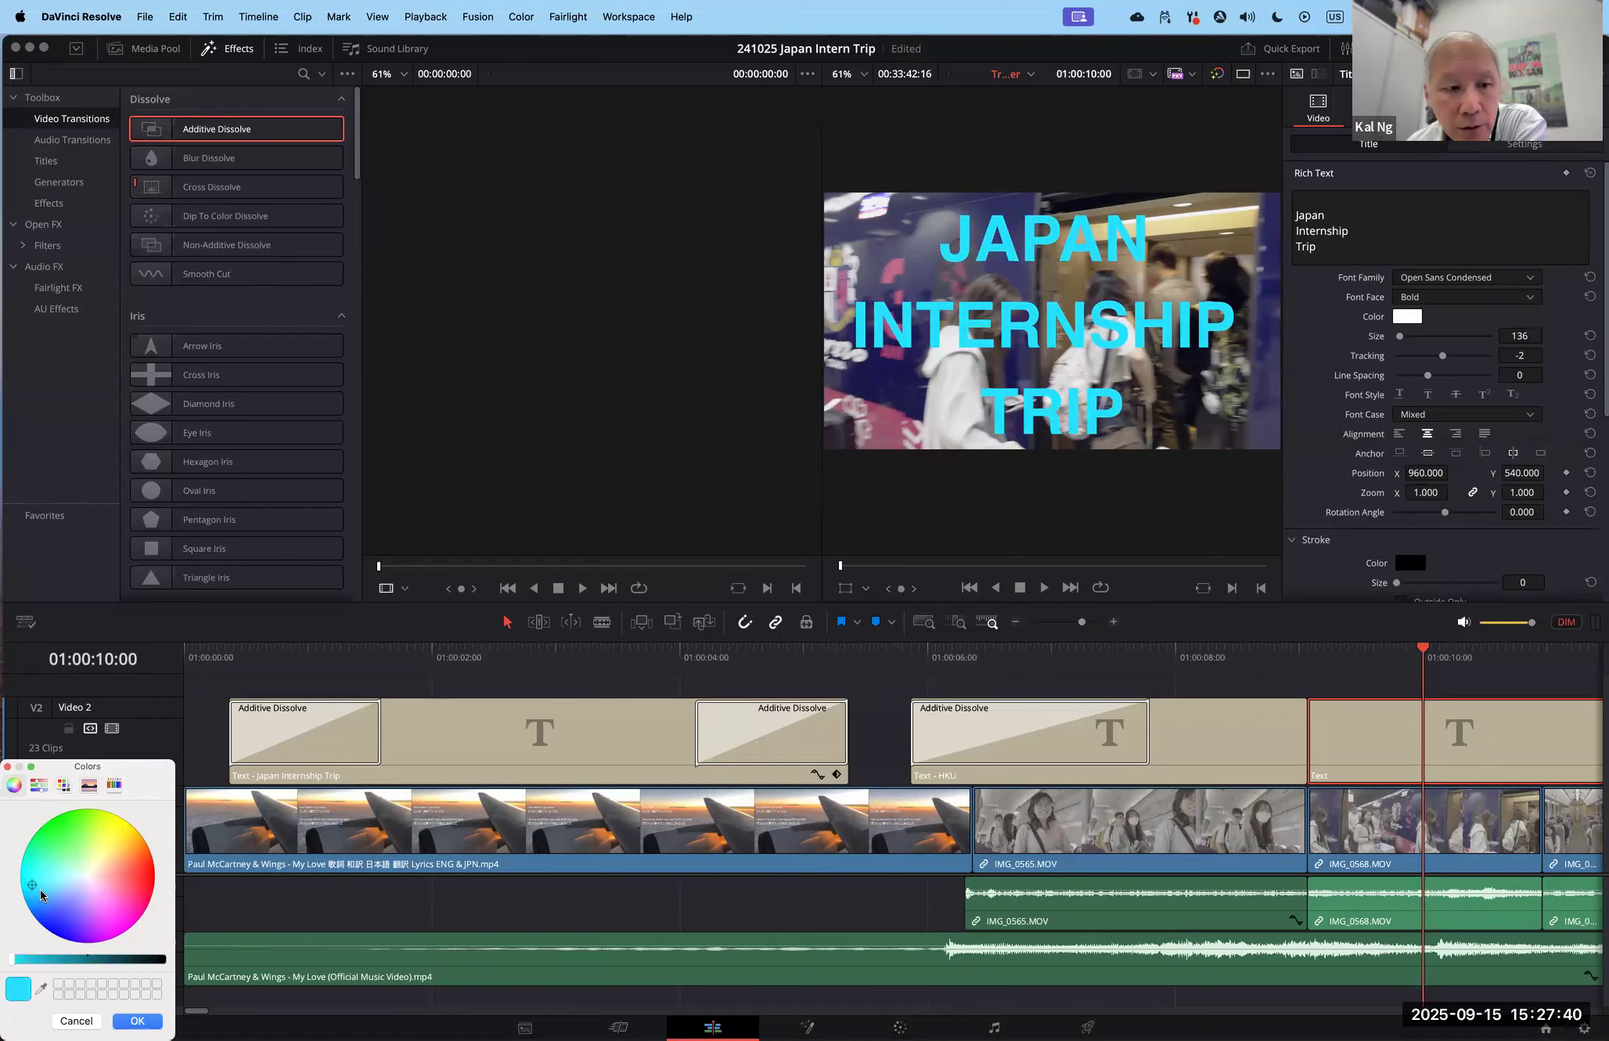
left_click_drag(43, 890, 14, 883)
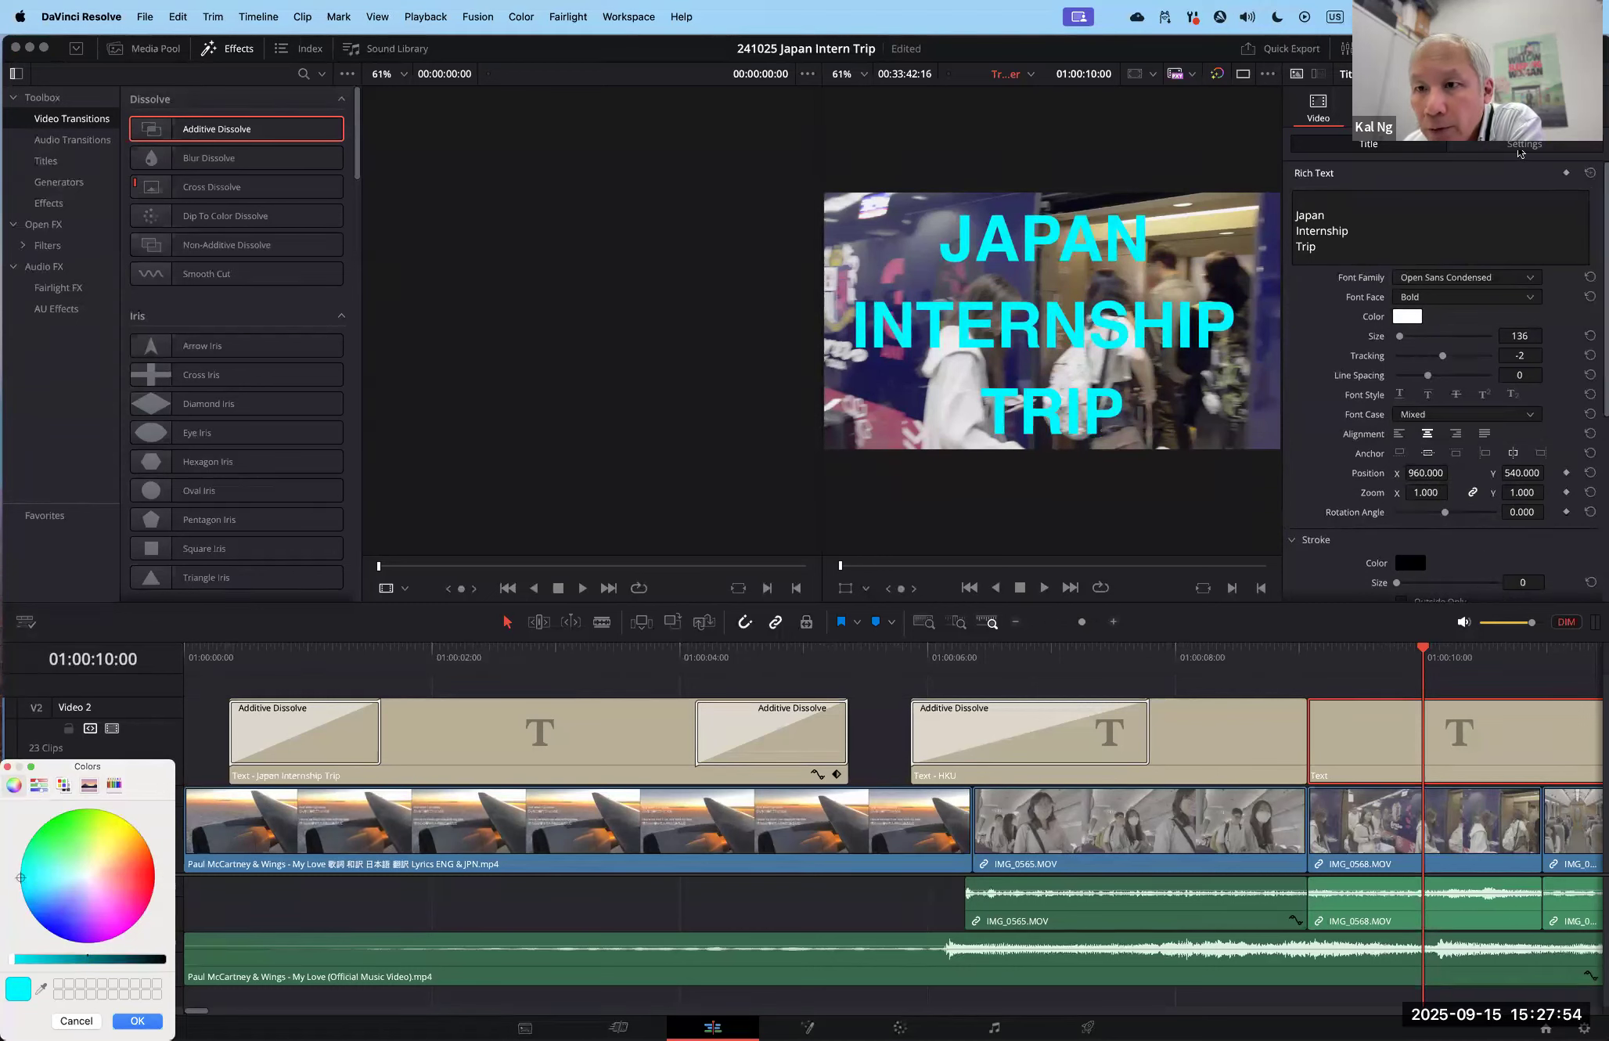
left_click(138, 1022)
Step: Set the large title's drop shadow opacity to 47 and its background opacity to 62
left_click(1516, 147)
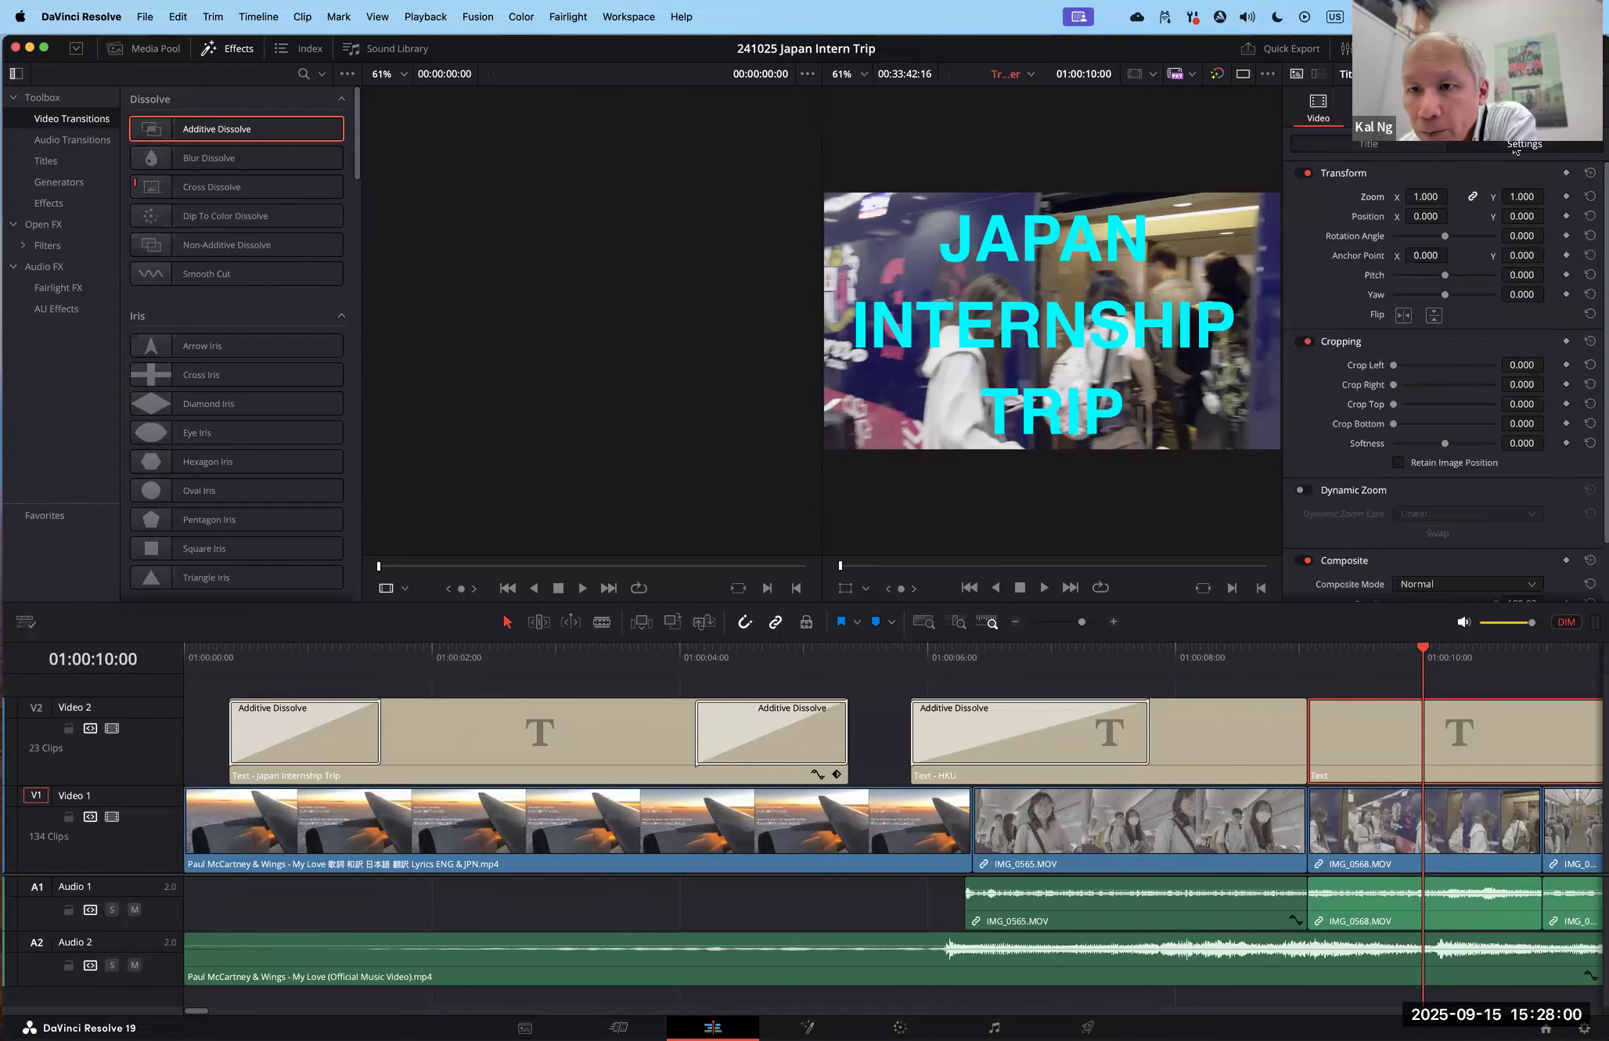
scroll(1476, 374, "down", 2)
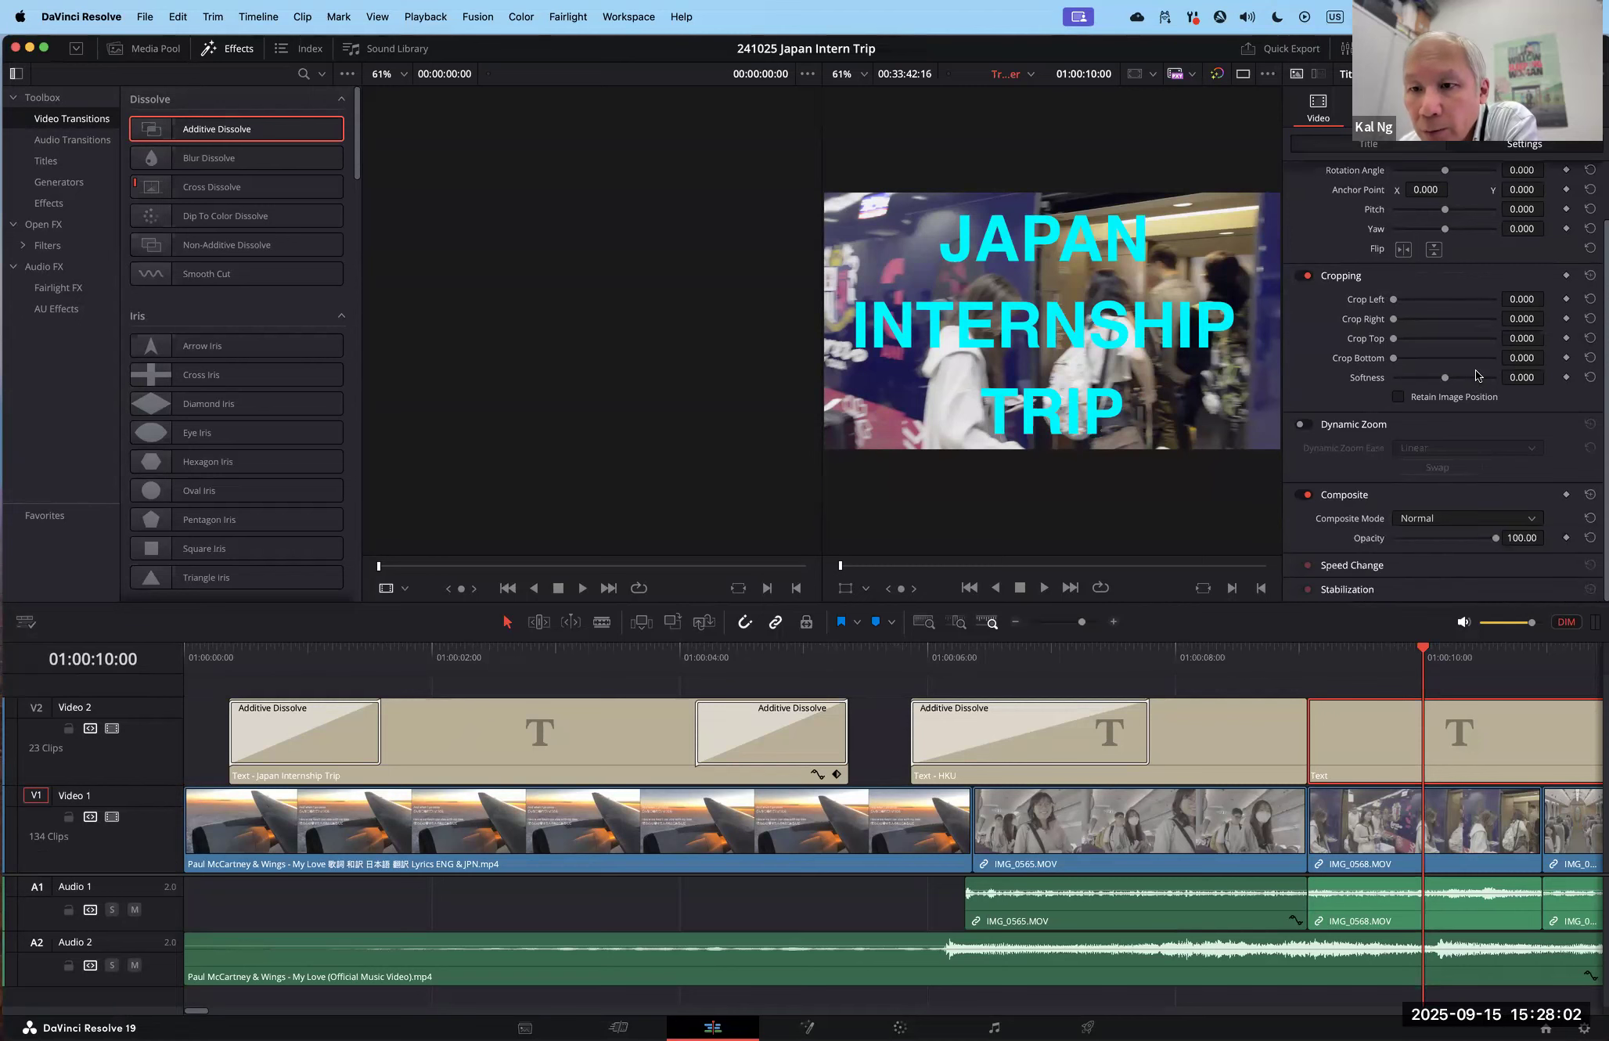
left_click(1371, 146)
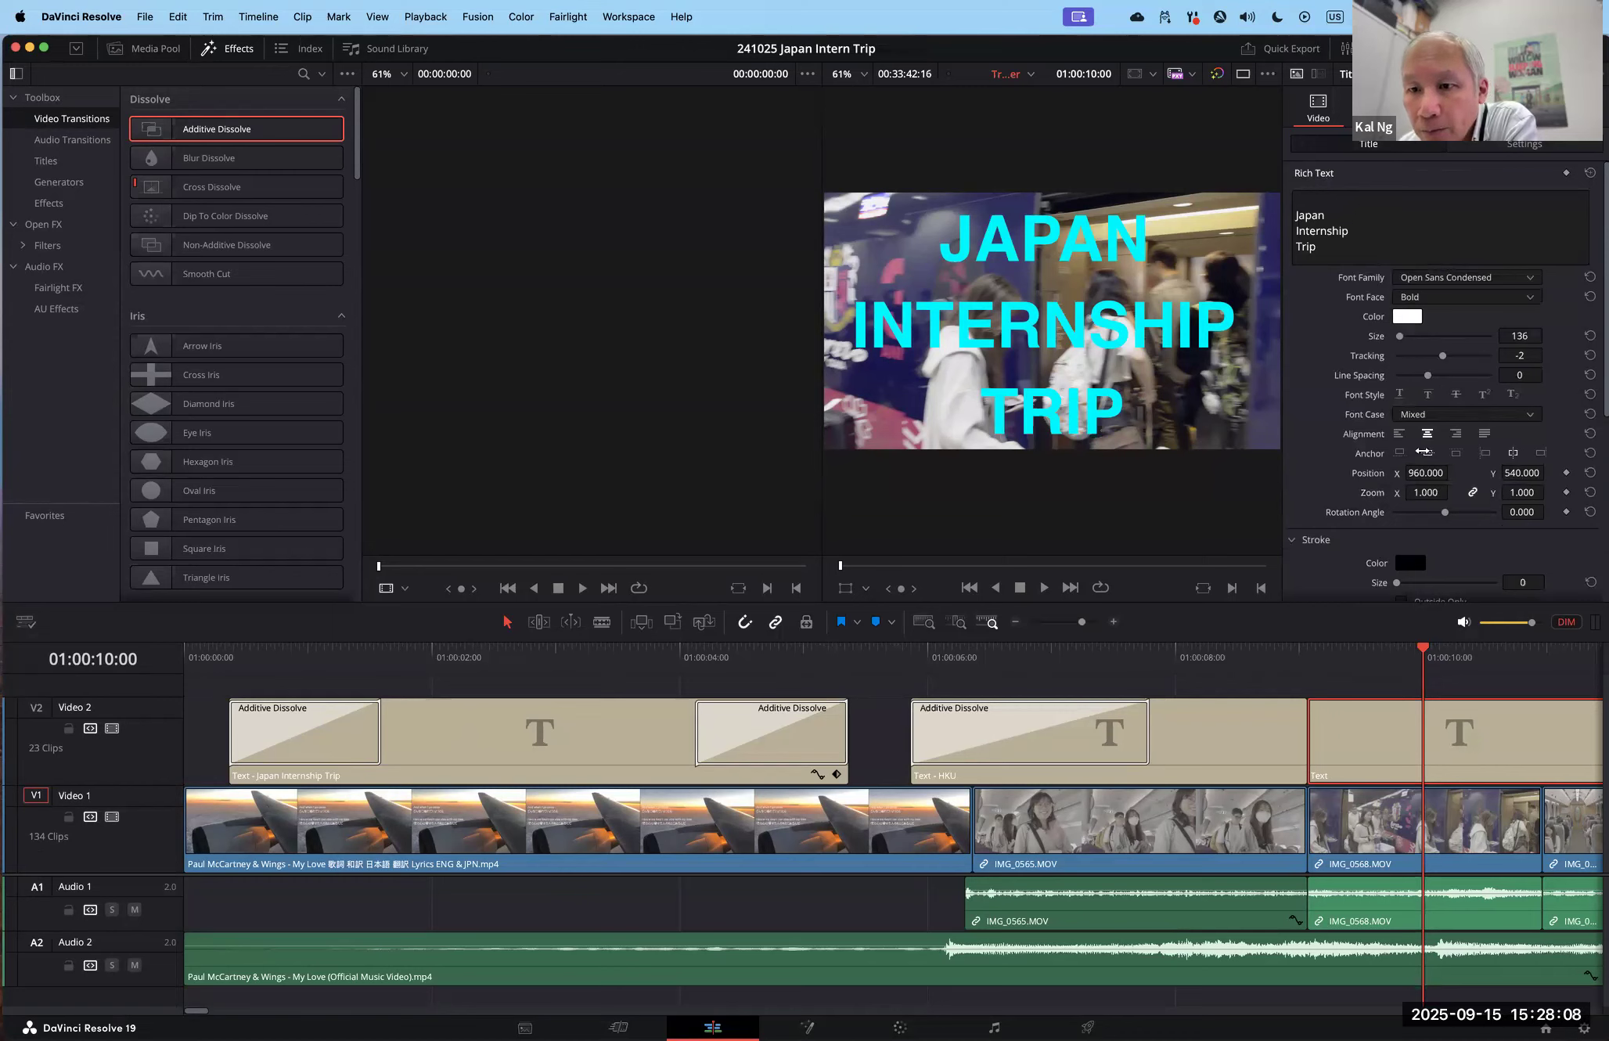
scroll(1465, 548, "down", 3)
scroll(1471, 469, "down", 2)
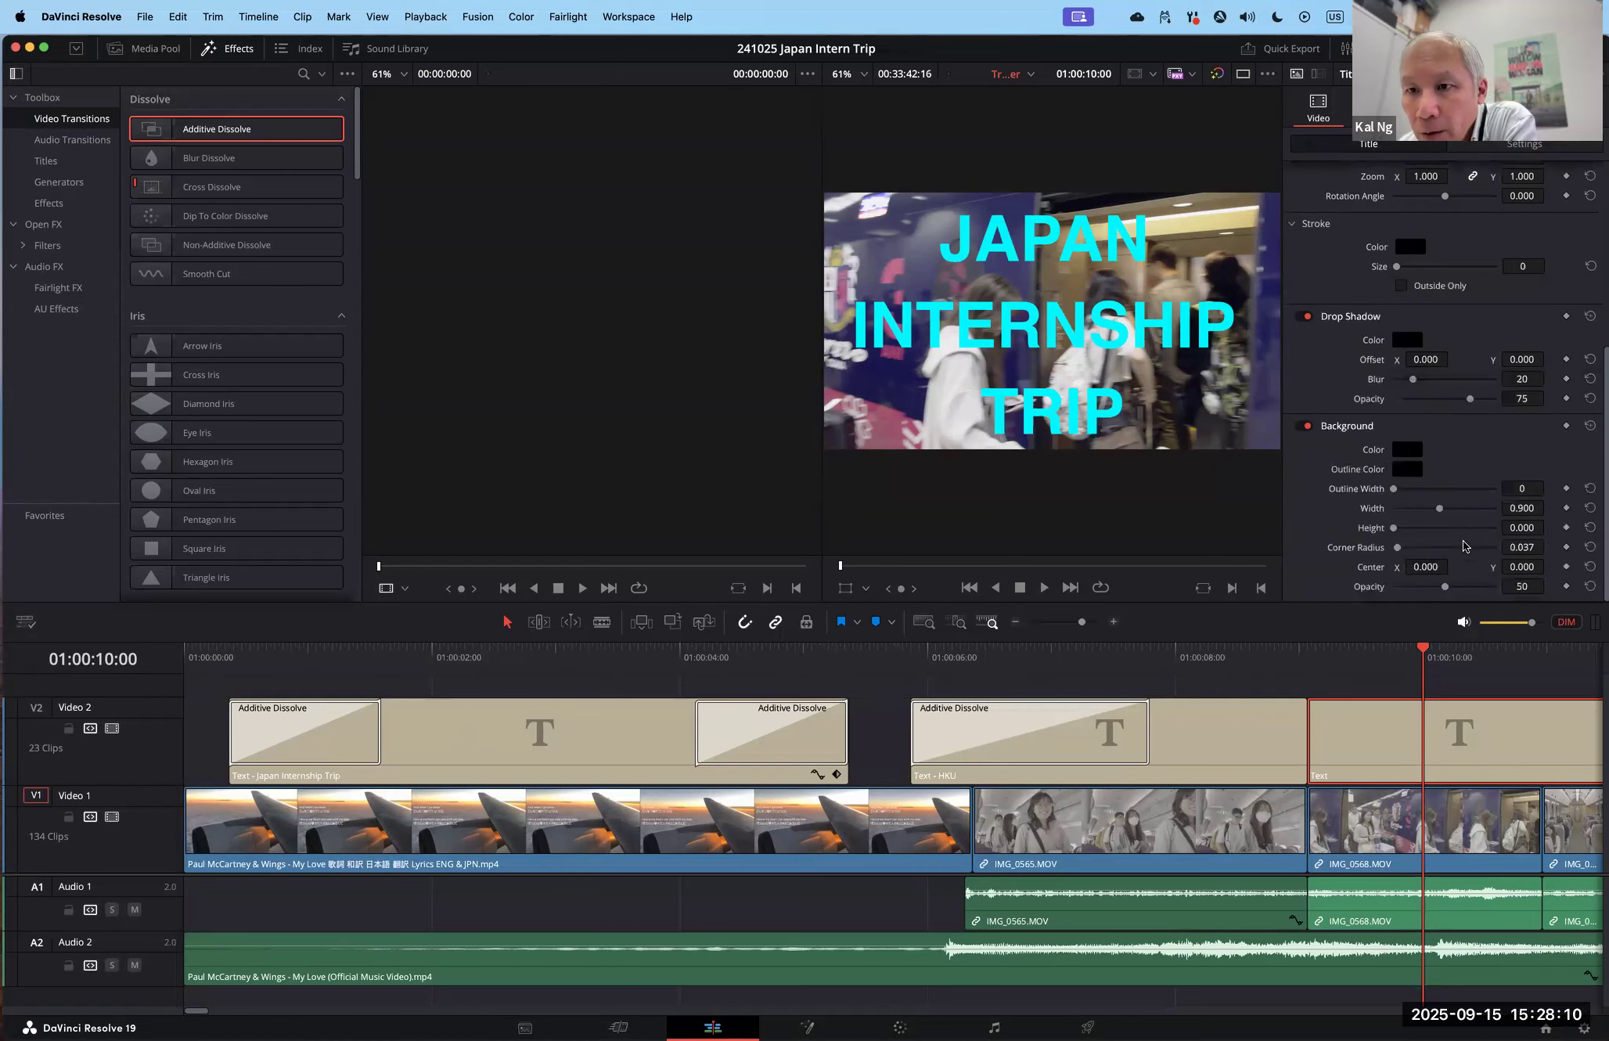
left_click_drag(1470, 447, 1517, 447)
left_click_drag(1392, 451, 1443, 453)
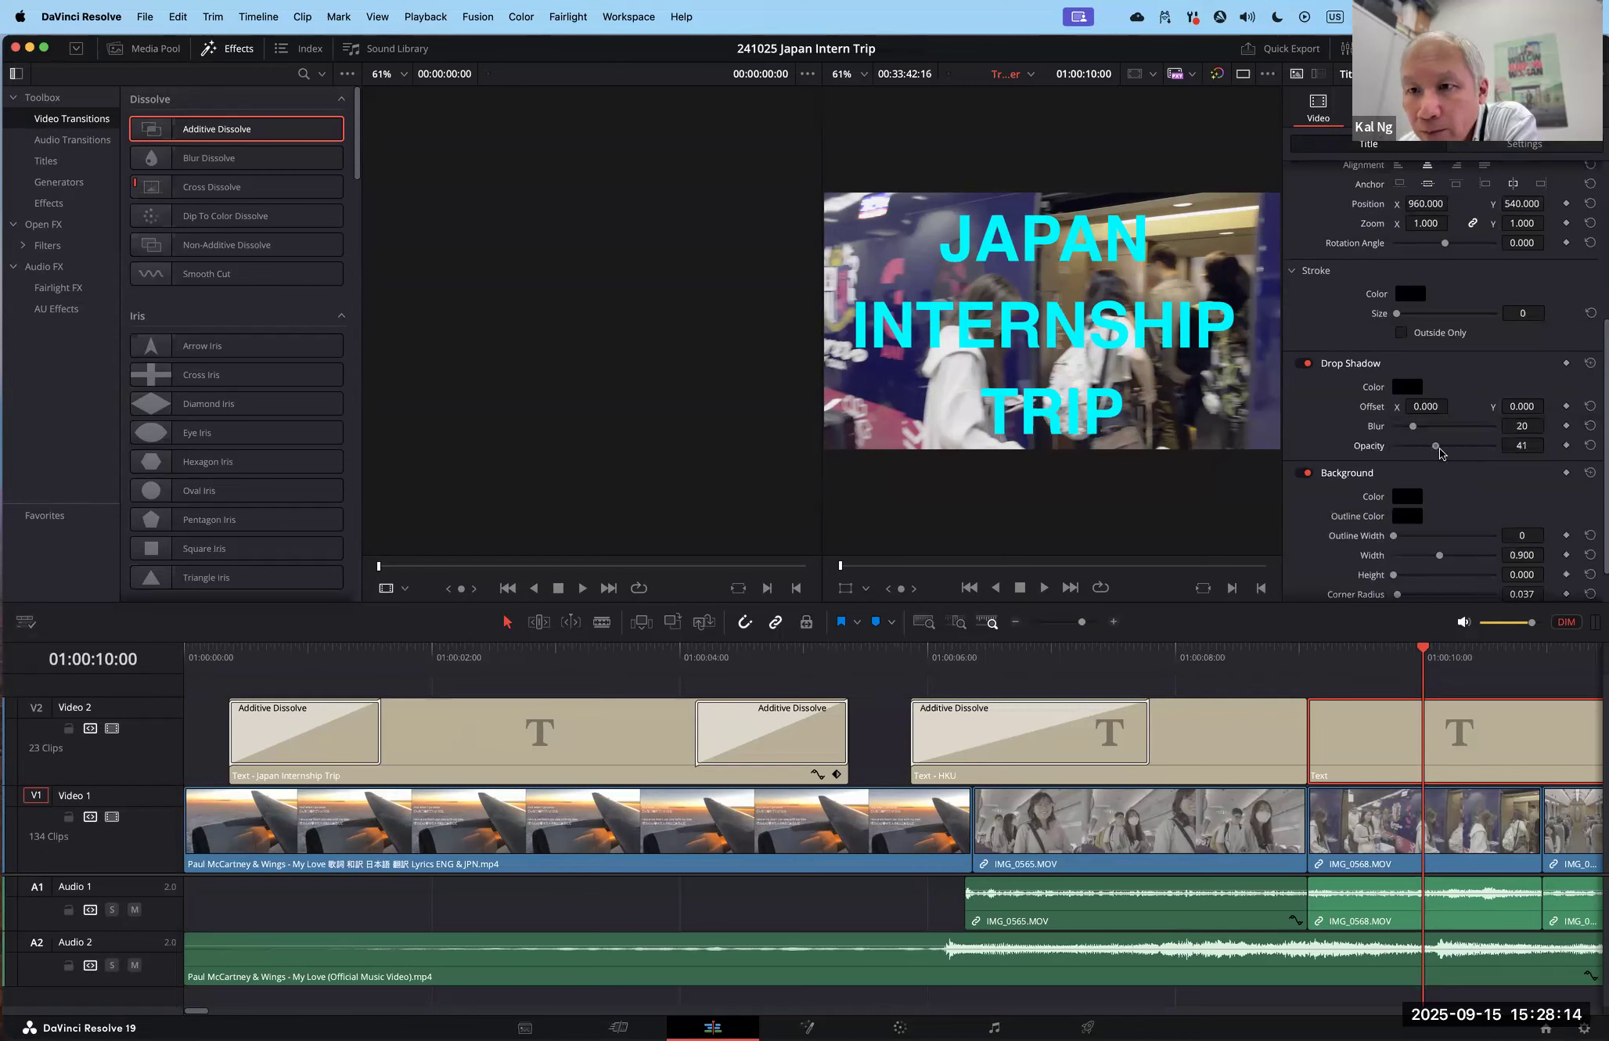
scroll(1467, 481, "down", 1)
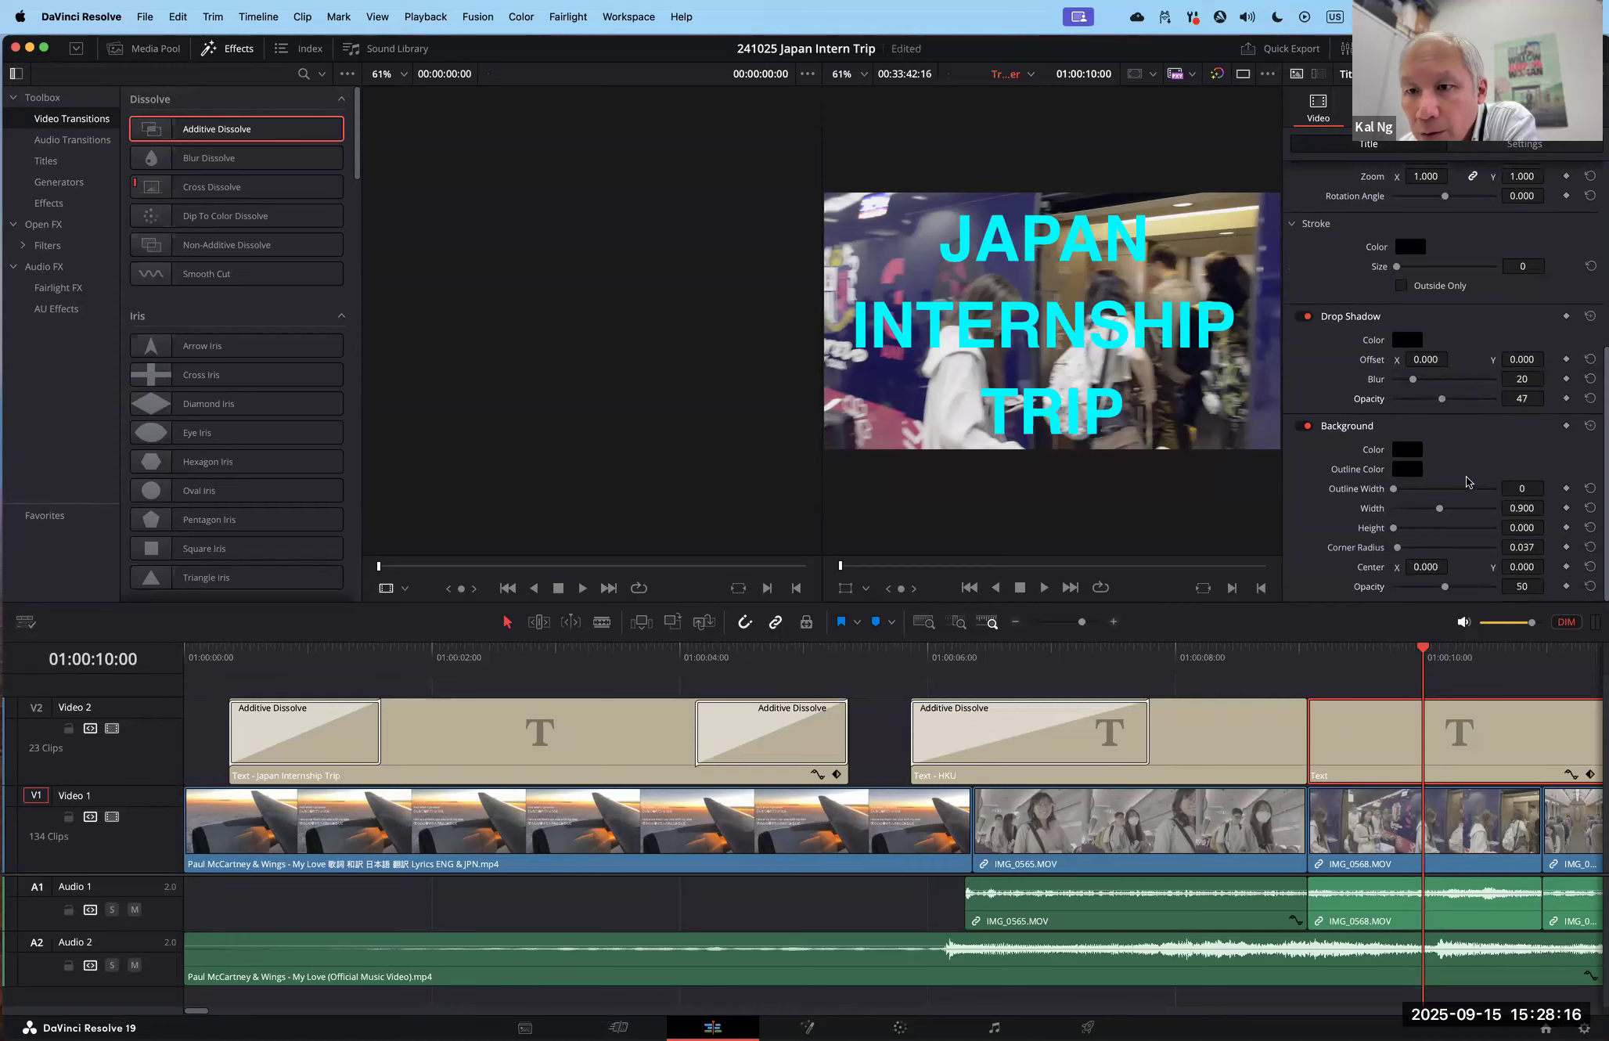
mouse_move(1446, 589)
left_mouse_down()
mouse_move(1479, 590)
mouse_move(1458, 588)
left_mouse_up()
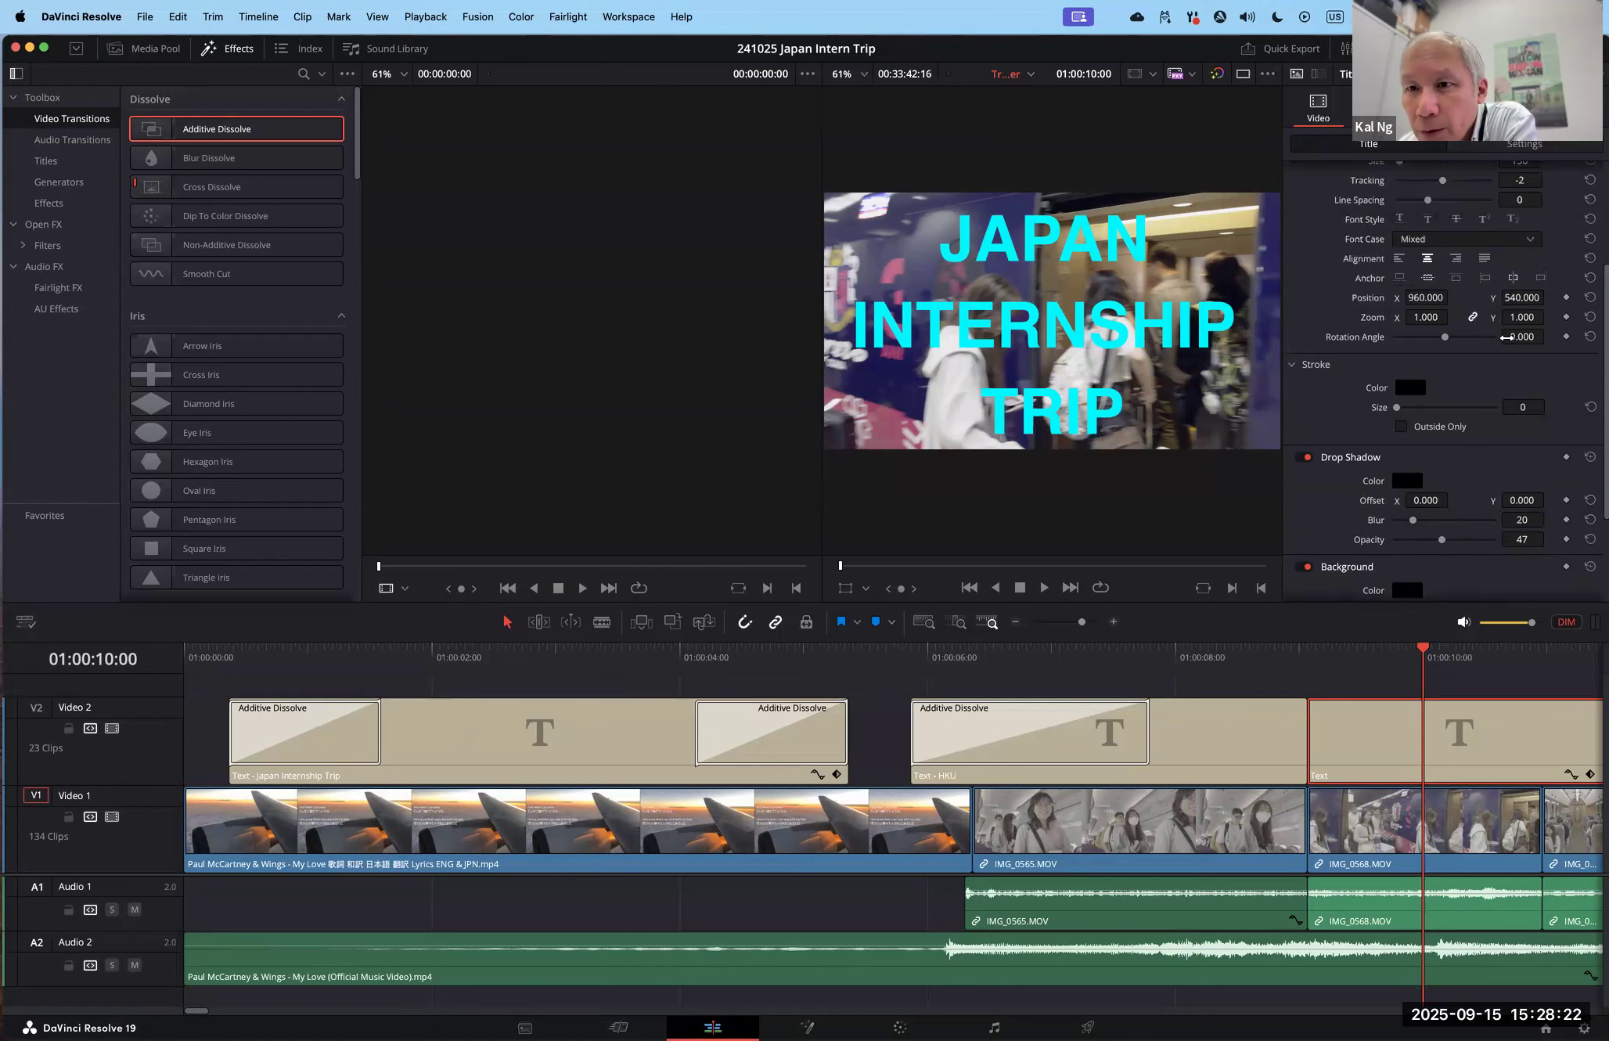
Step: Look over the large title's text properties and toggle its Drop Shadow and Background off and on to compare
scroll(1506, 338, "up", 5)
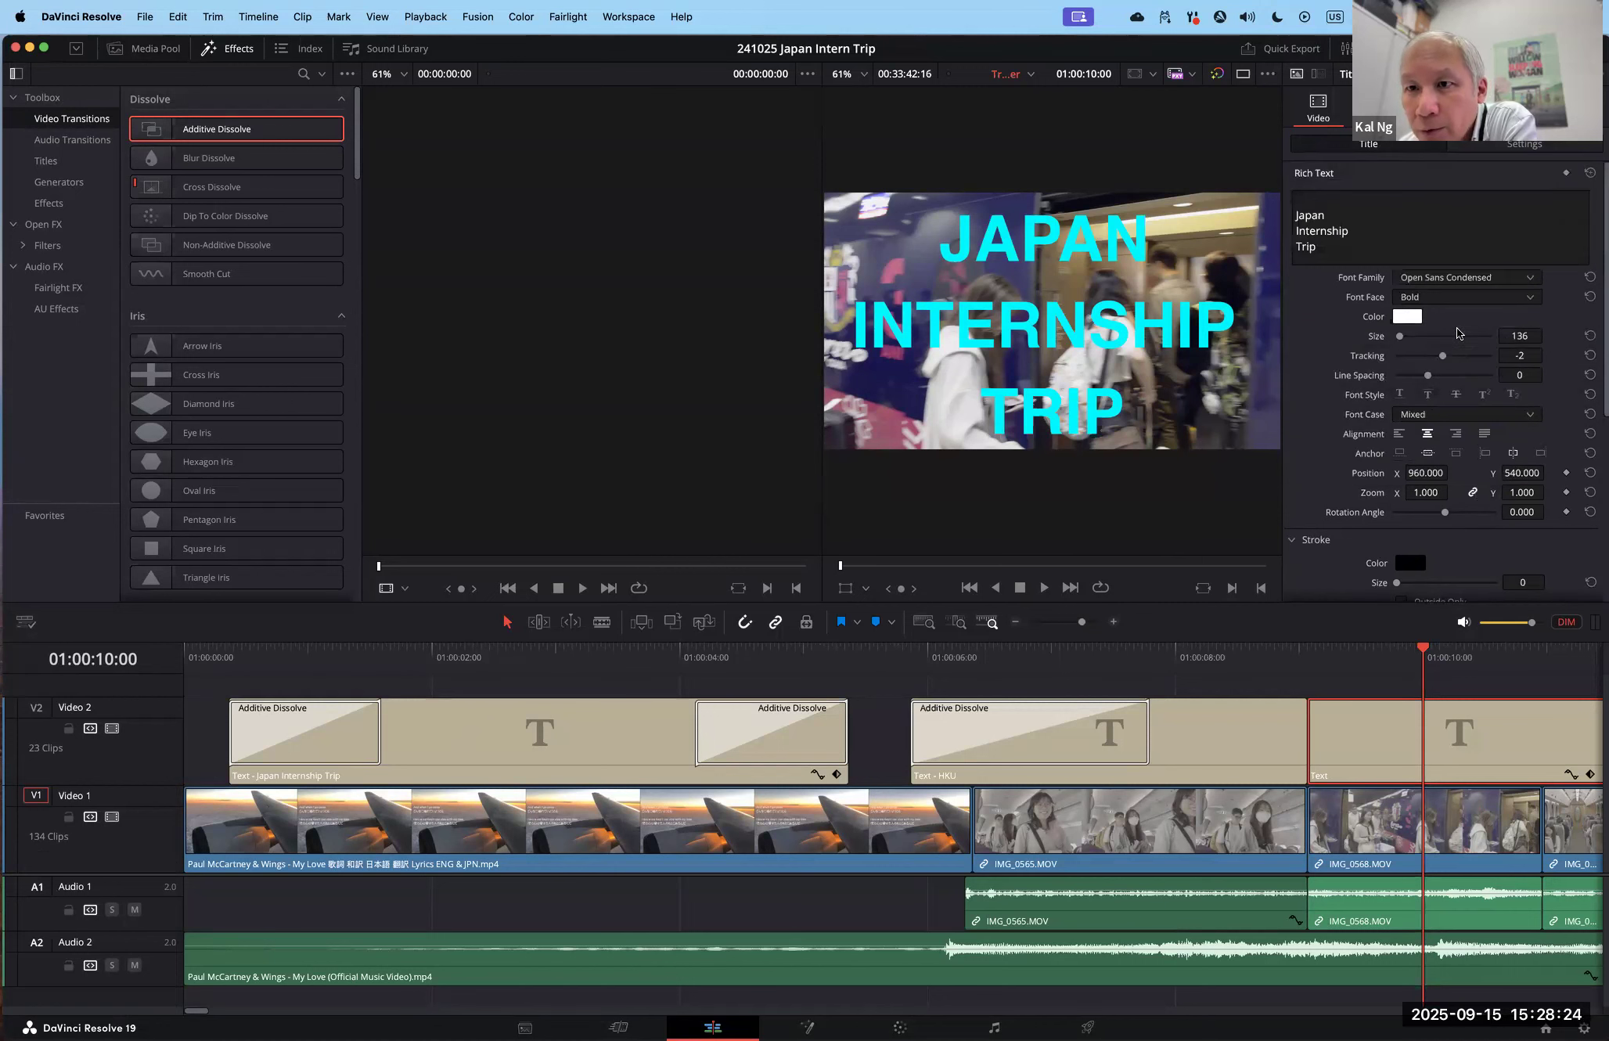
scroll(1501, 345, "down", 5)
scroll(1502, 343, "down", 3)
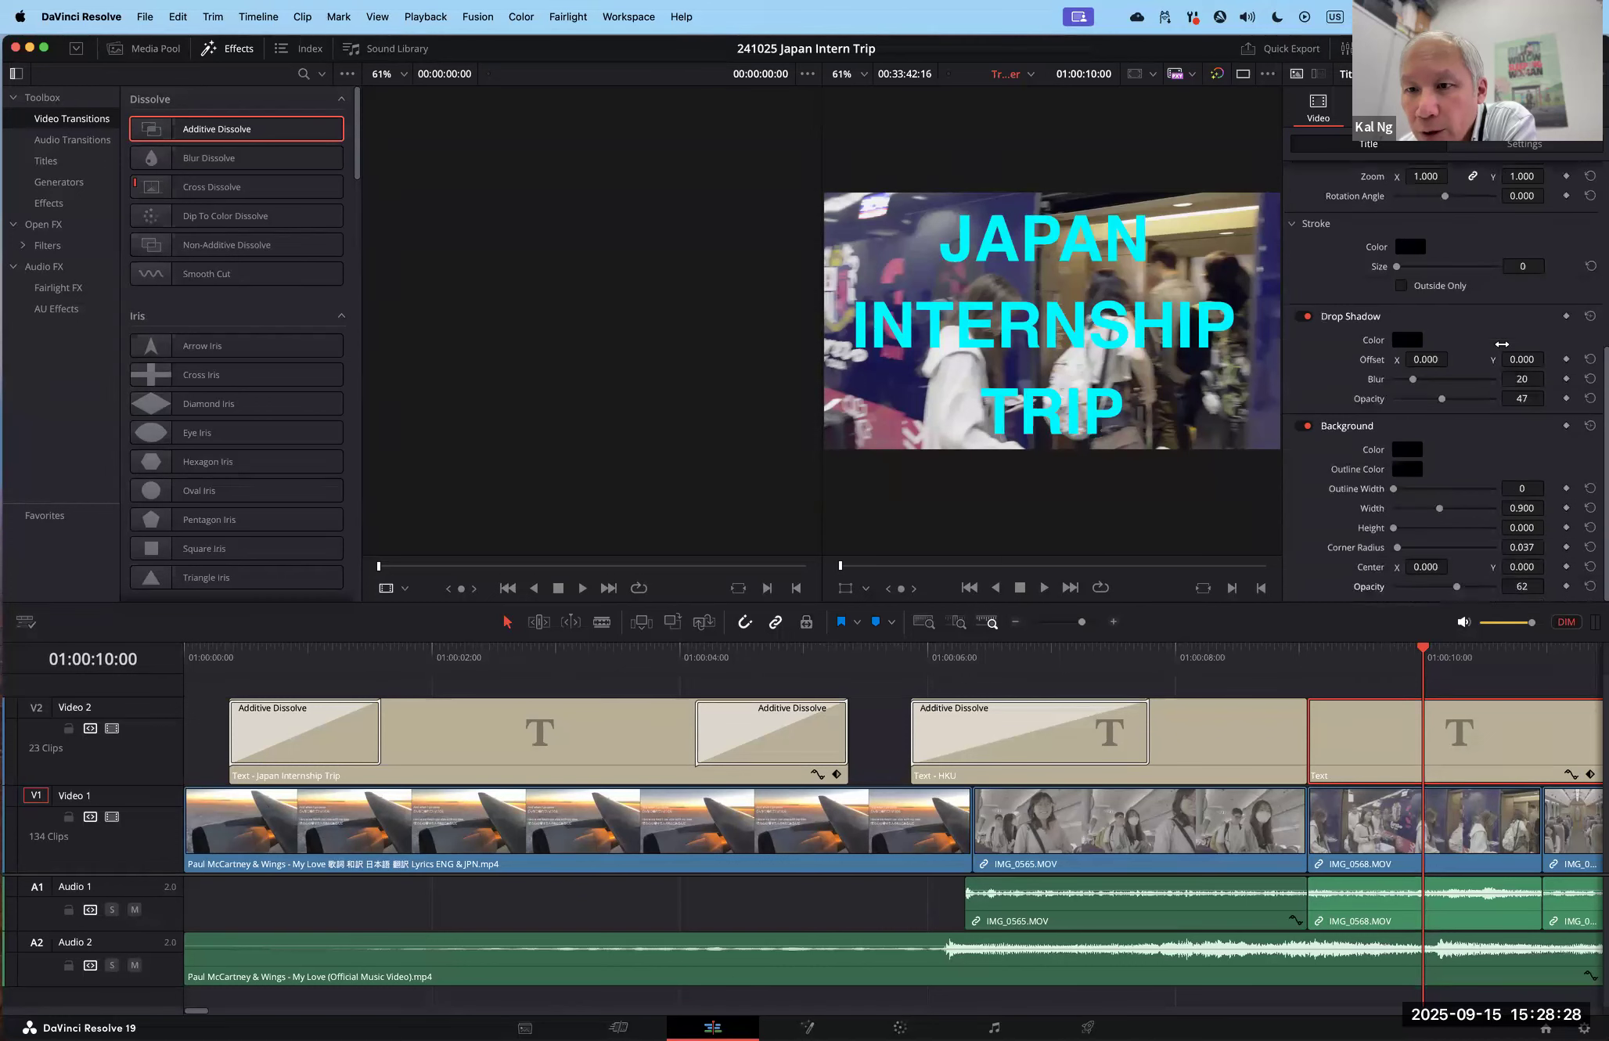
left_click(1304, 317)
left_click(1305, 317)
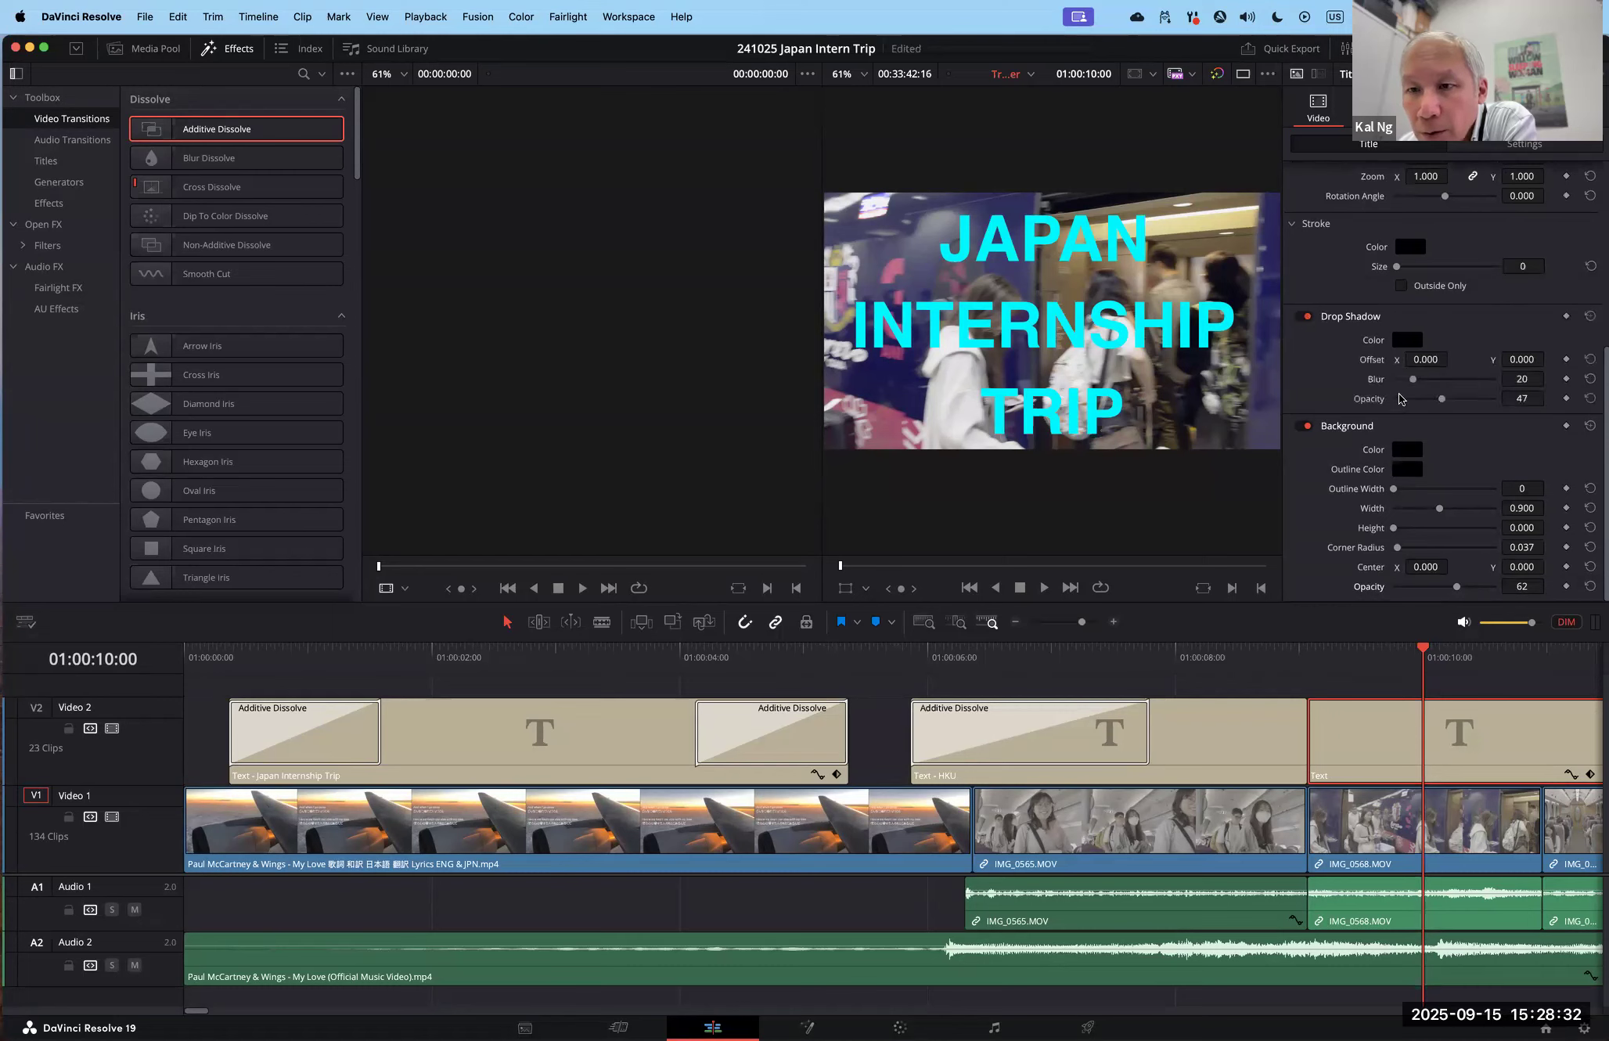
left_click(1305, 426)
left_click(1305, 427)
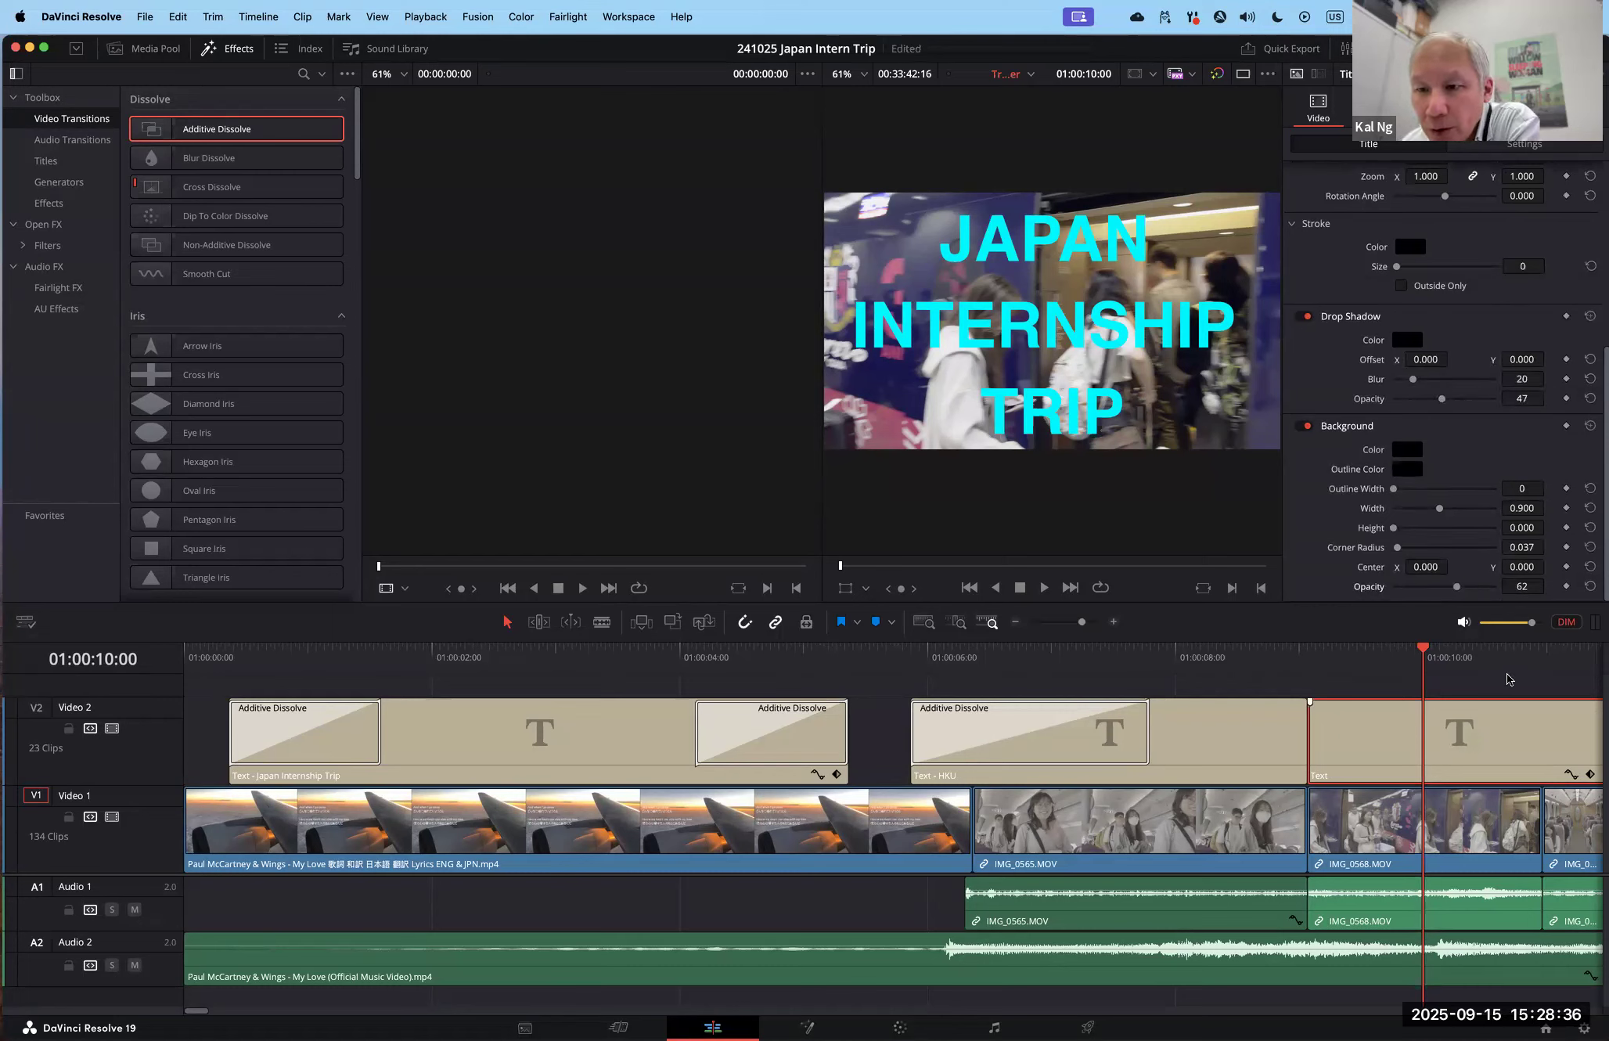
Step: Scrub through the large title and back to the opening title at 01:00:02:10 to compare them
left_click(1450, 739)
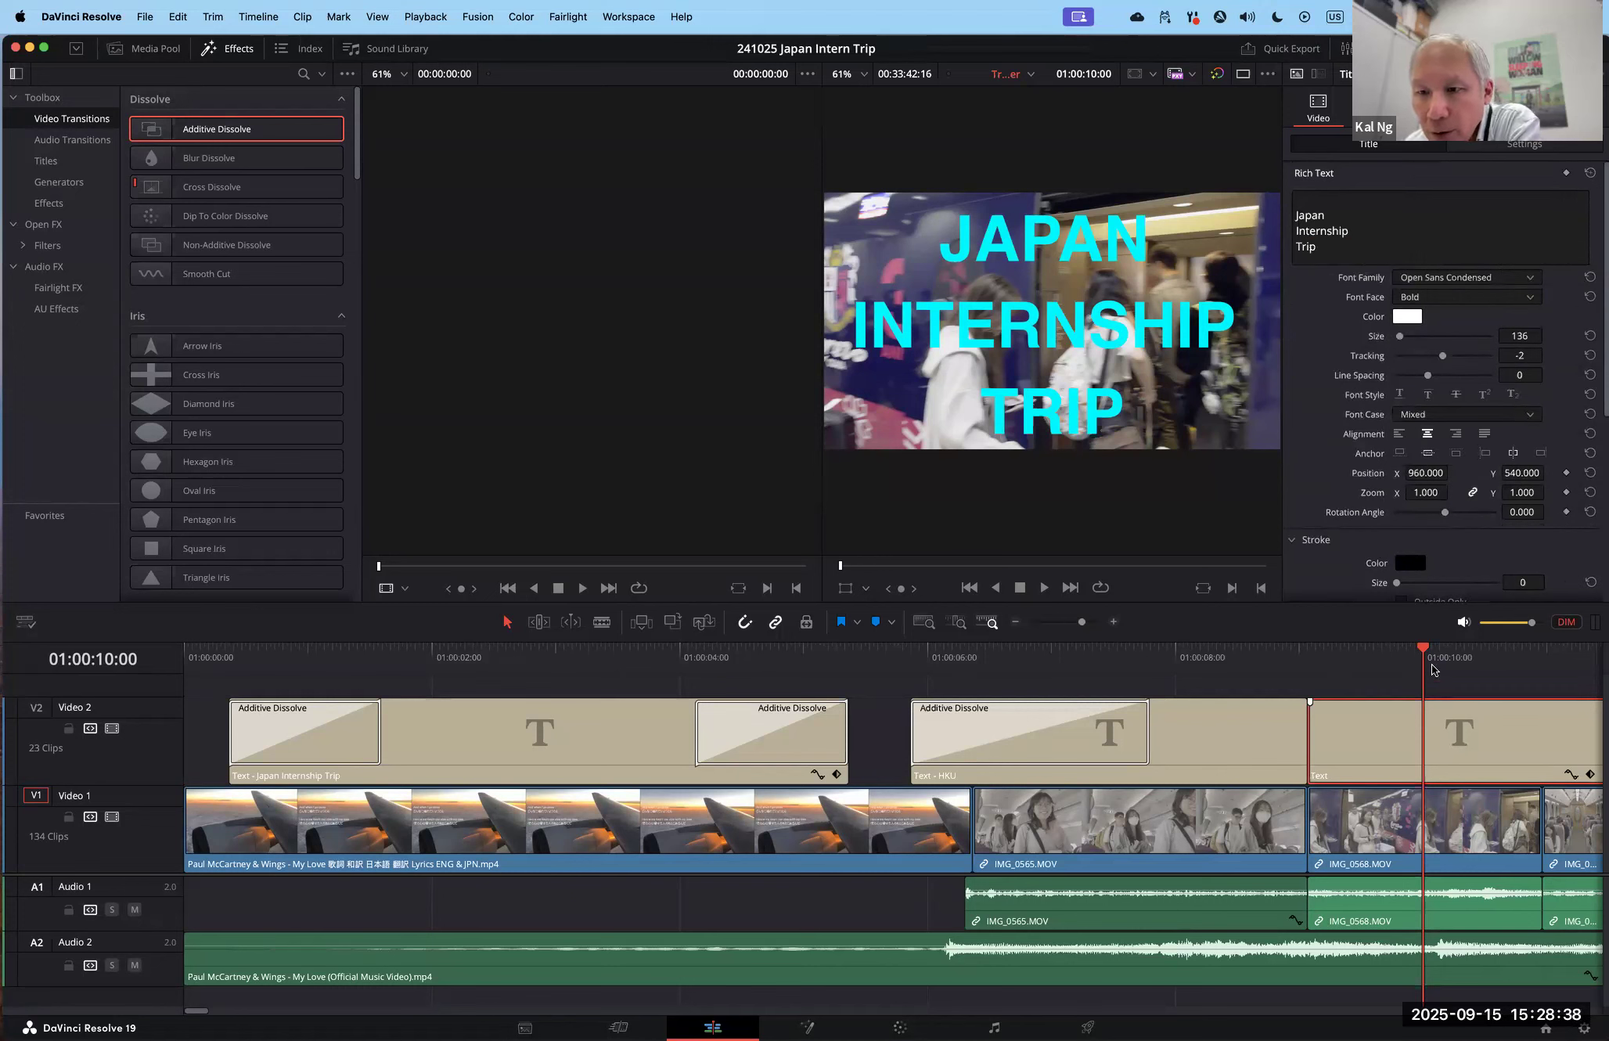
mouse_move(1426, 656)
left_mouse_down()
mouse_move(1541, 656)
mouse_move(1354, 650)
mouse_move(1440, 644)
left_mouse_up()
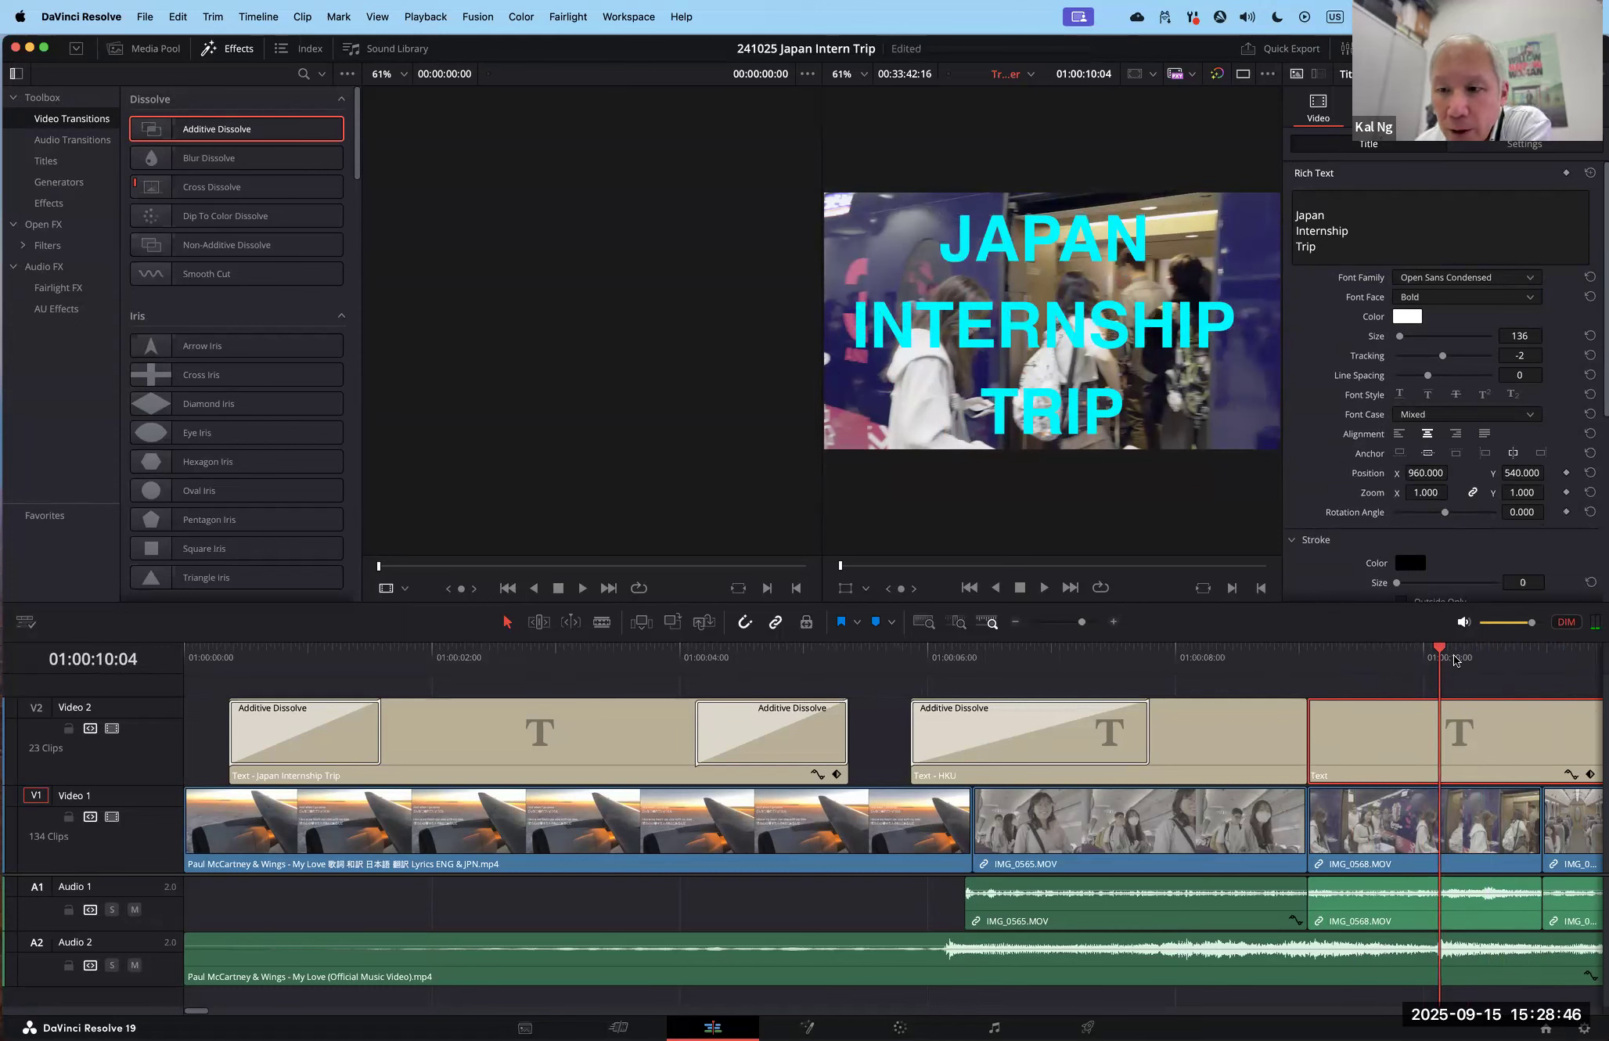
left_click_drag(1443, 651, 474, 655)
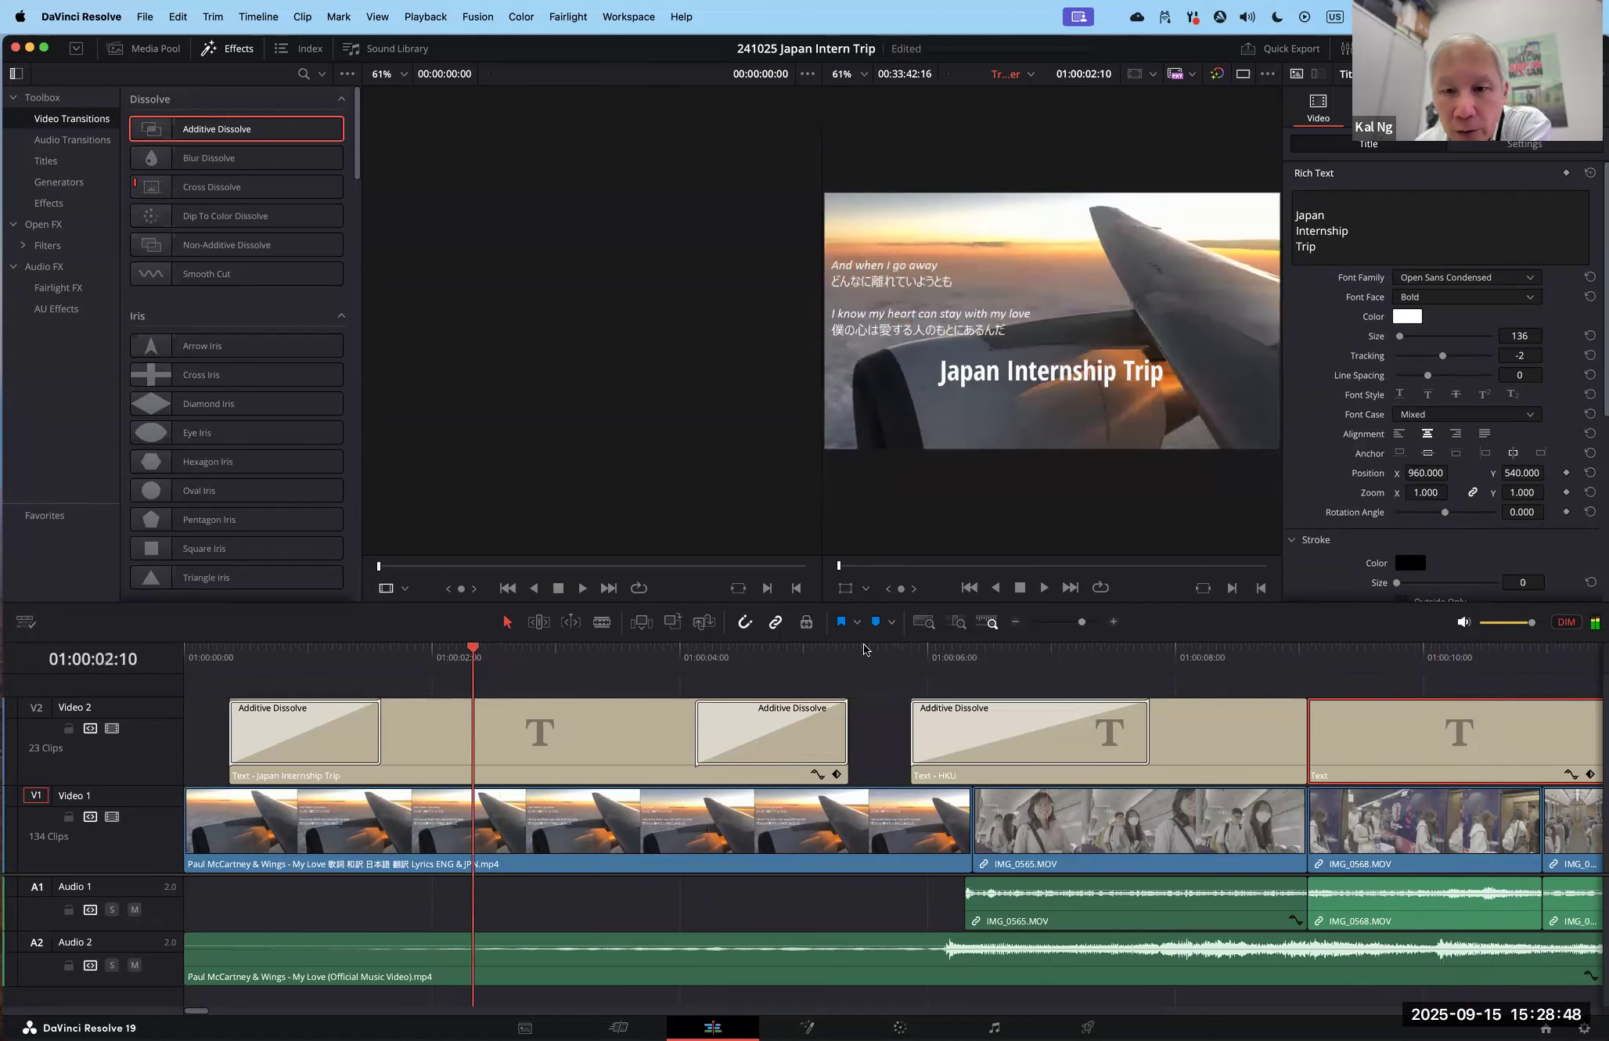
Step: Delete the stray "My Love" music clip lying past the end of the video on Audio 2, and save the project
left_click_drag(1081, 626, 1072, 626)
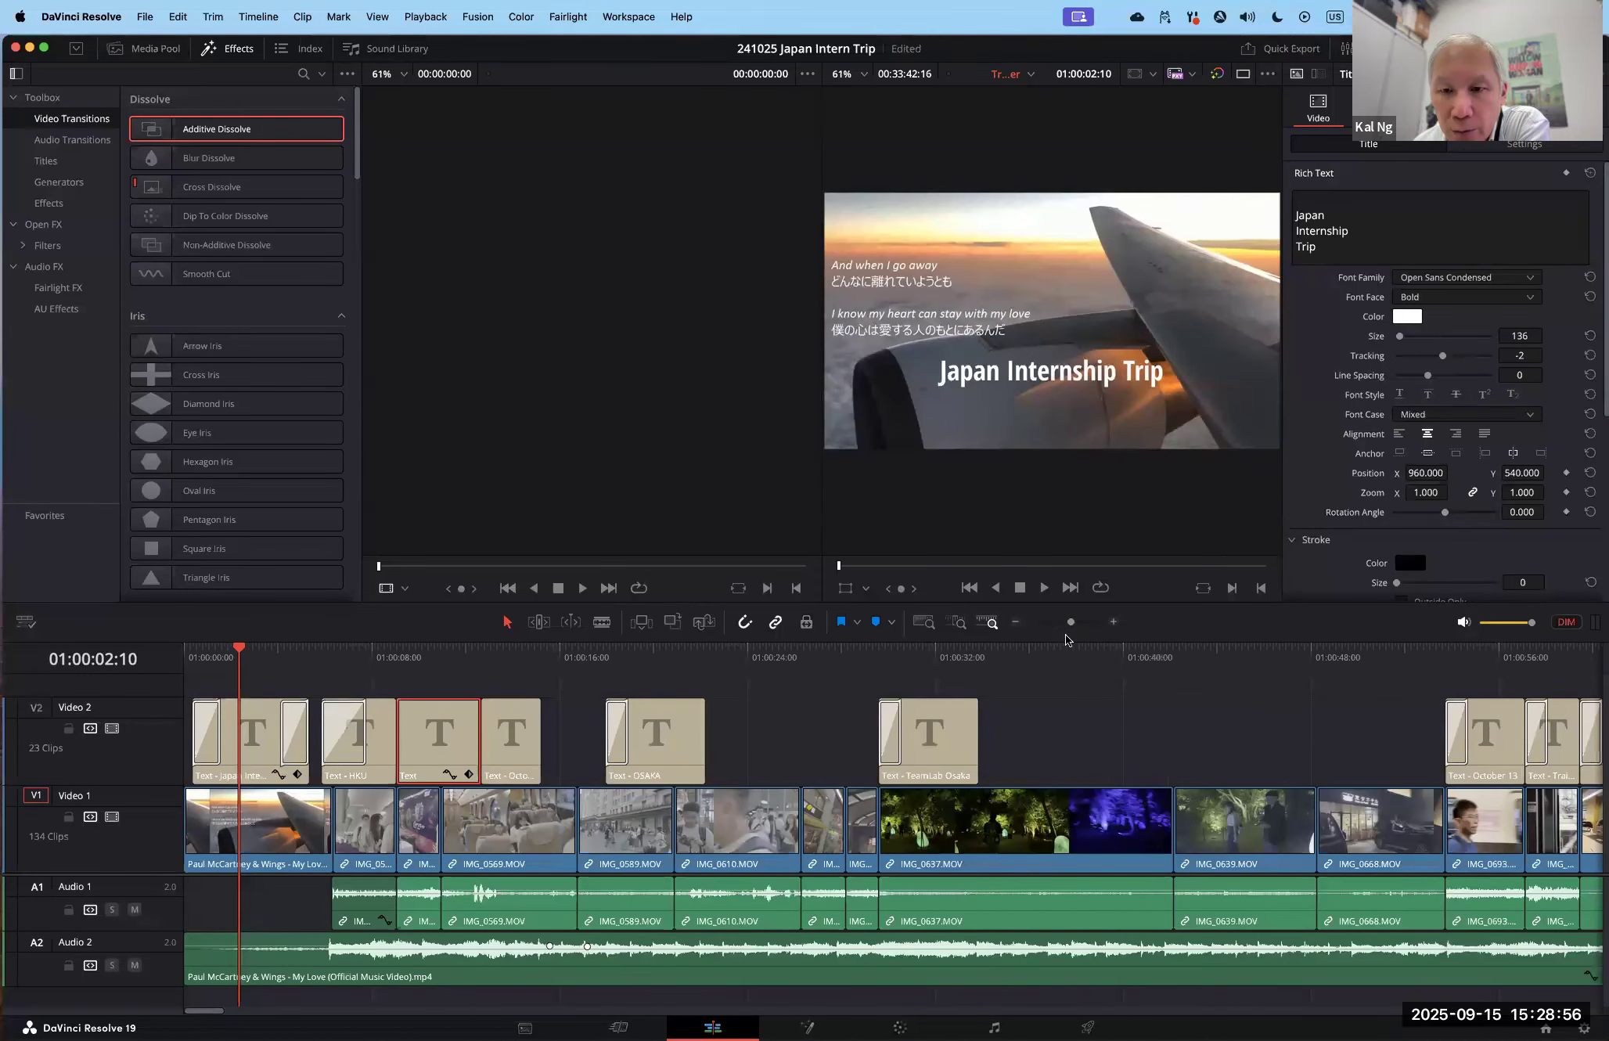
left_click_drag(1071, 623, 1049, 625)
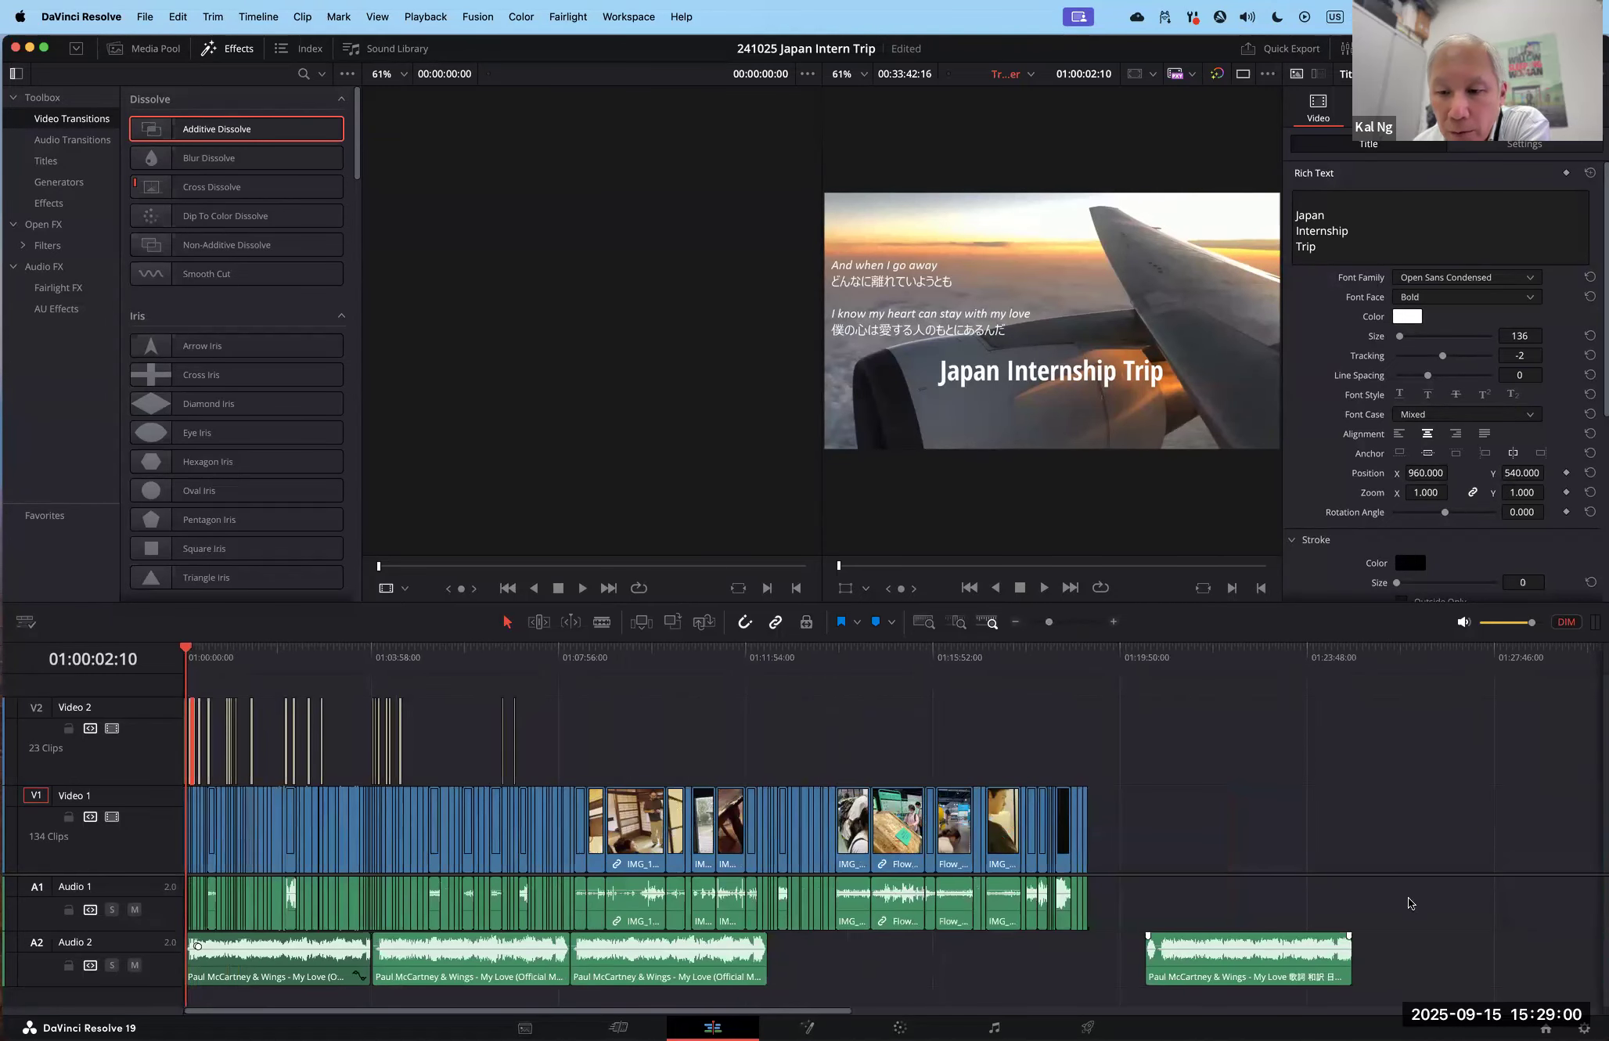
left_click(1174, 977)
key("Delete")
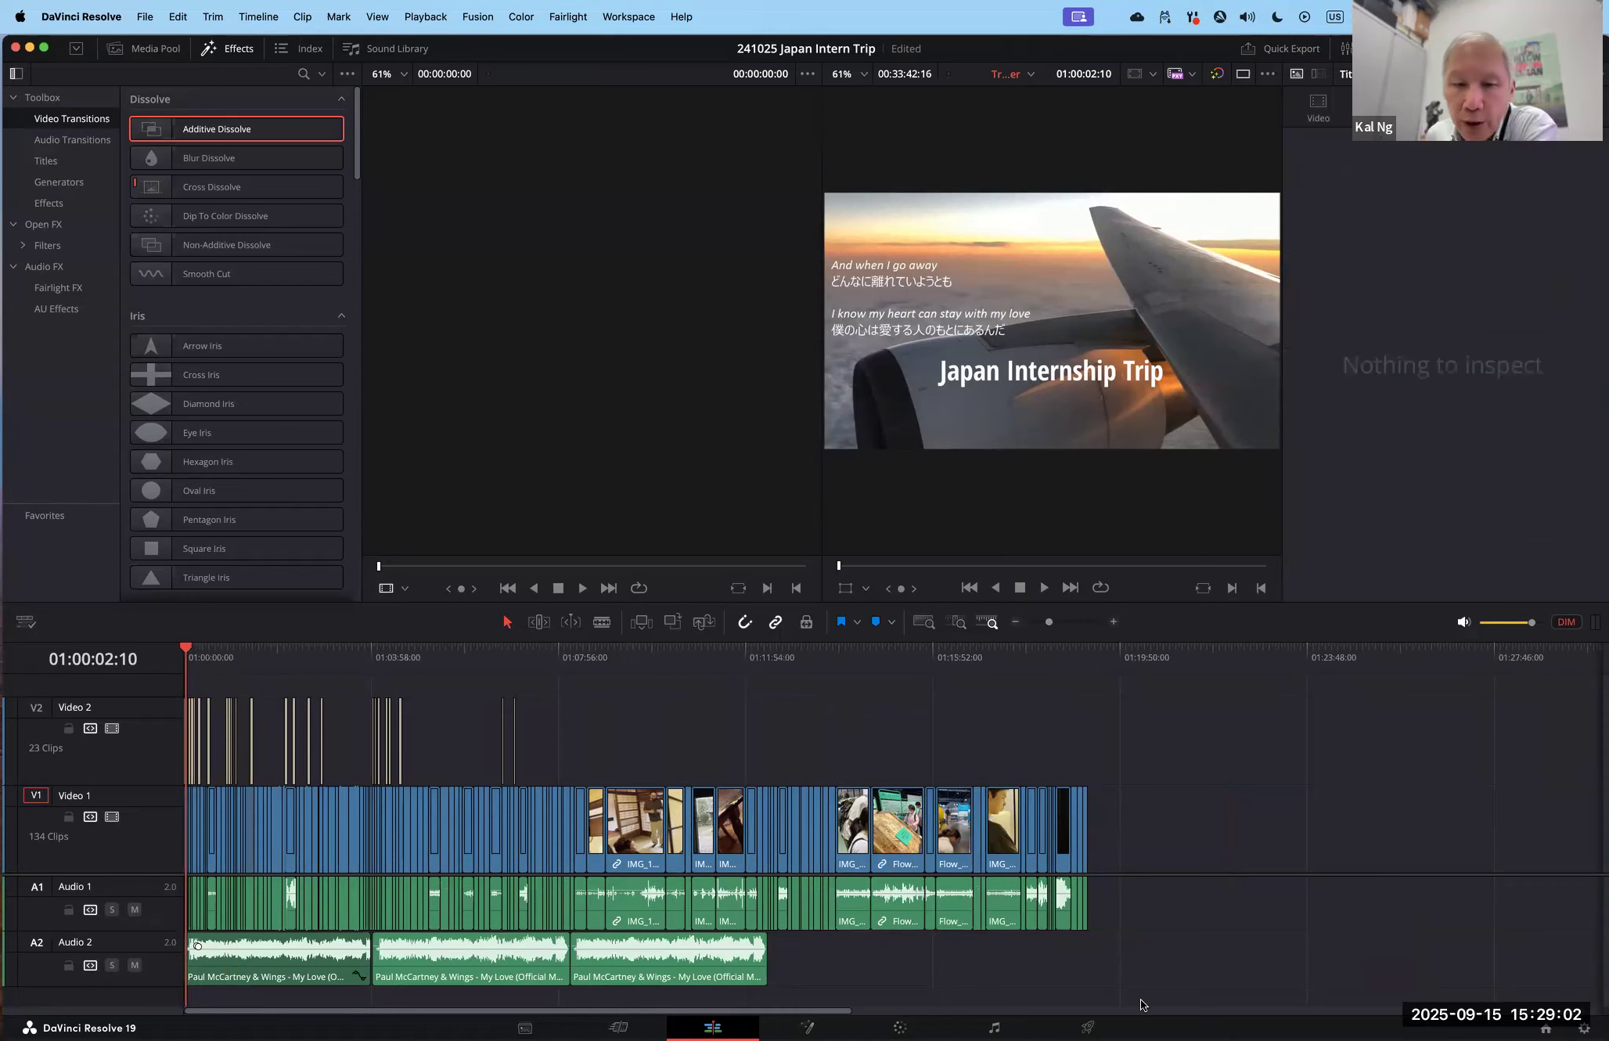
key("super+s")
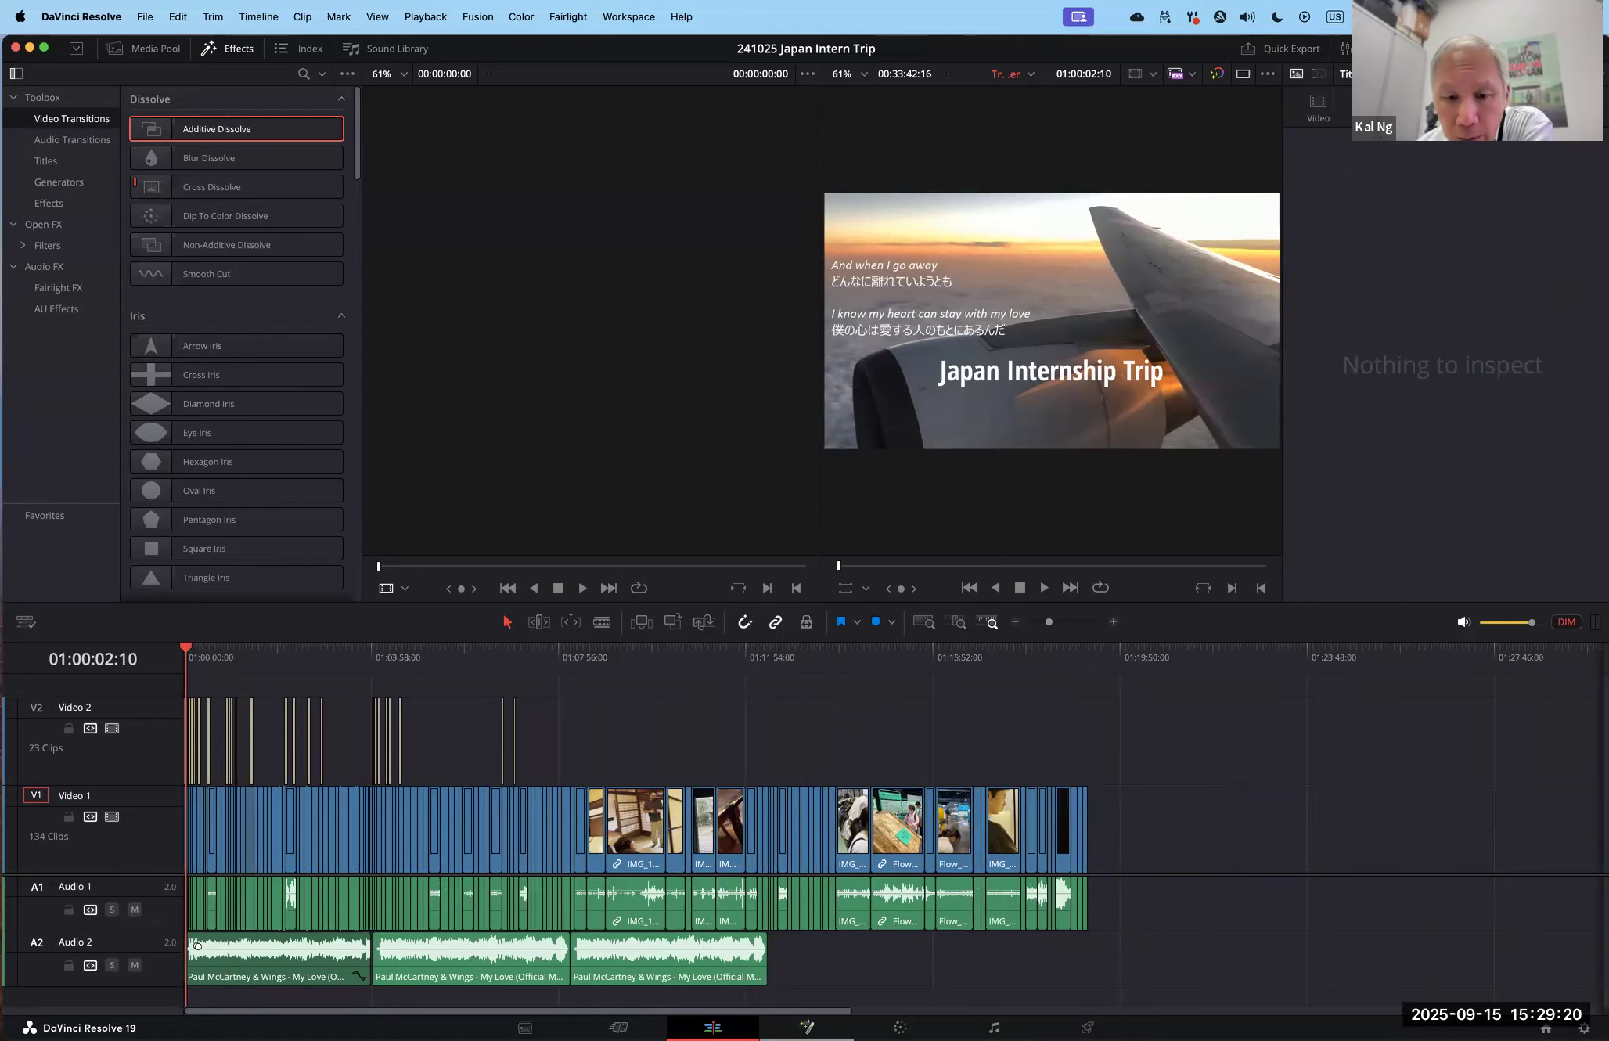
Step: Tour the Fusion, Color and Fairlight pages to view the trip timeline in each
left_click(807, 1027)
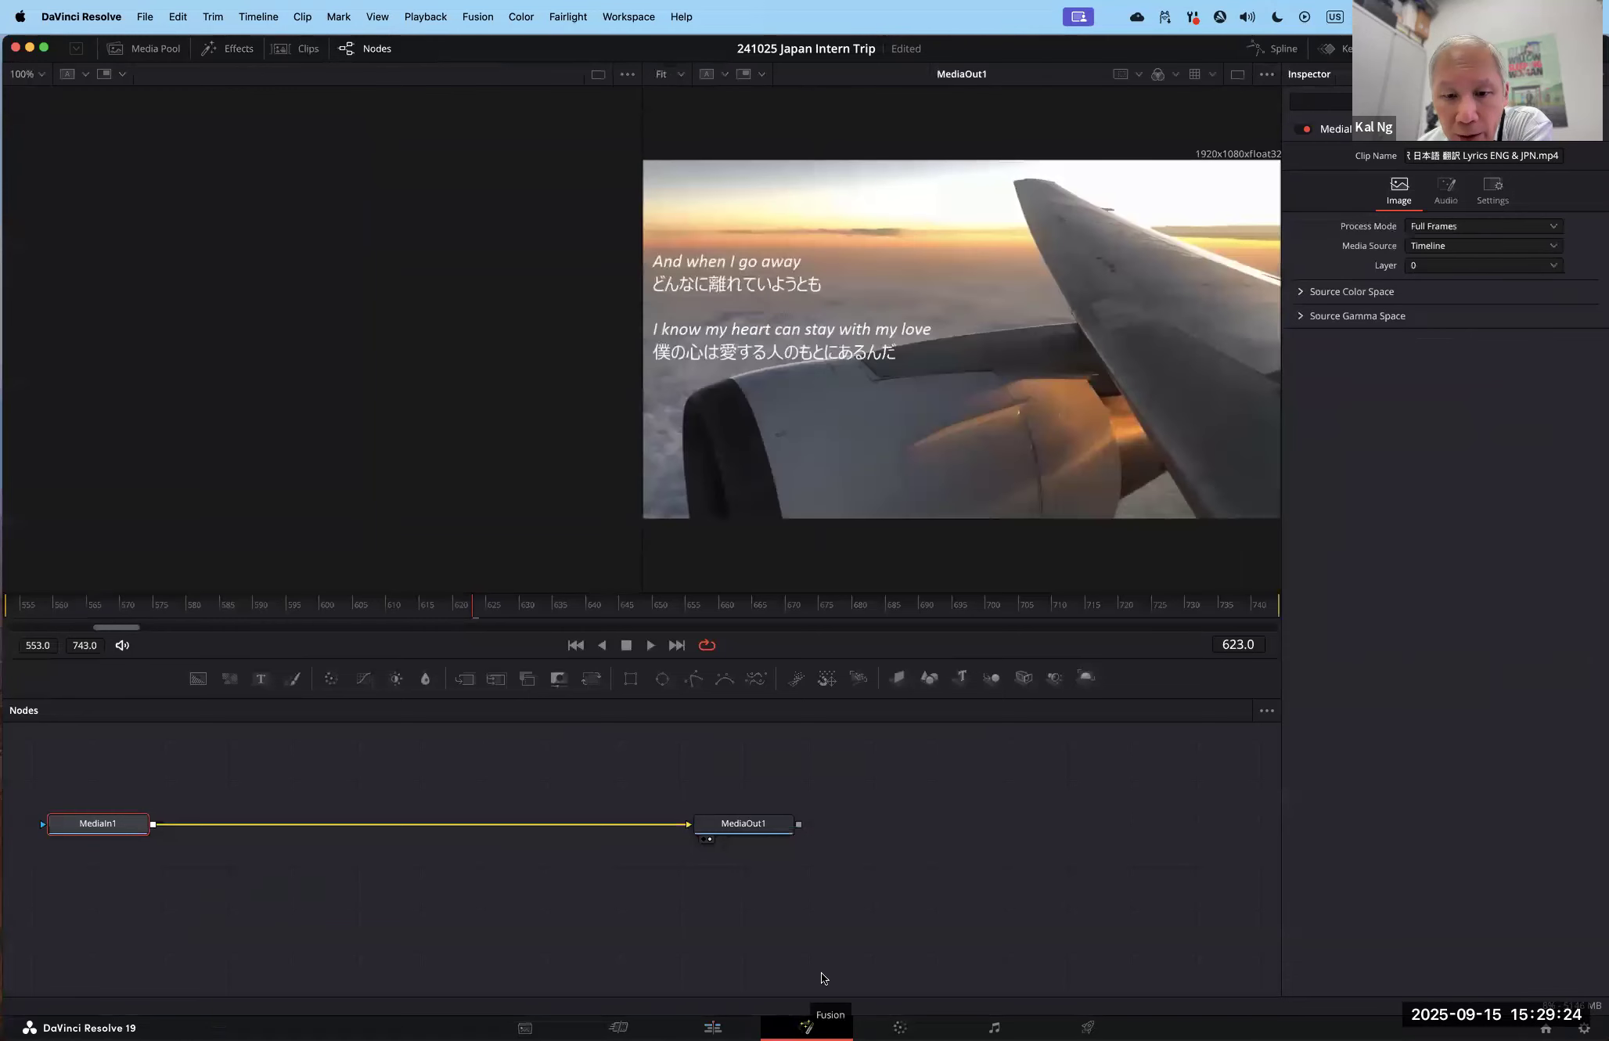
left_click(900, 1027)
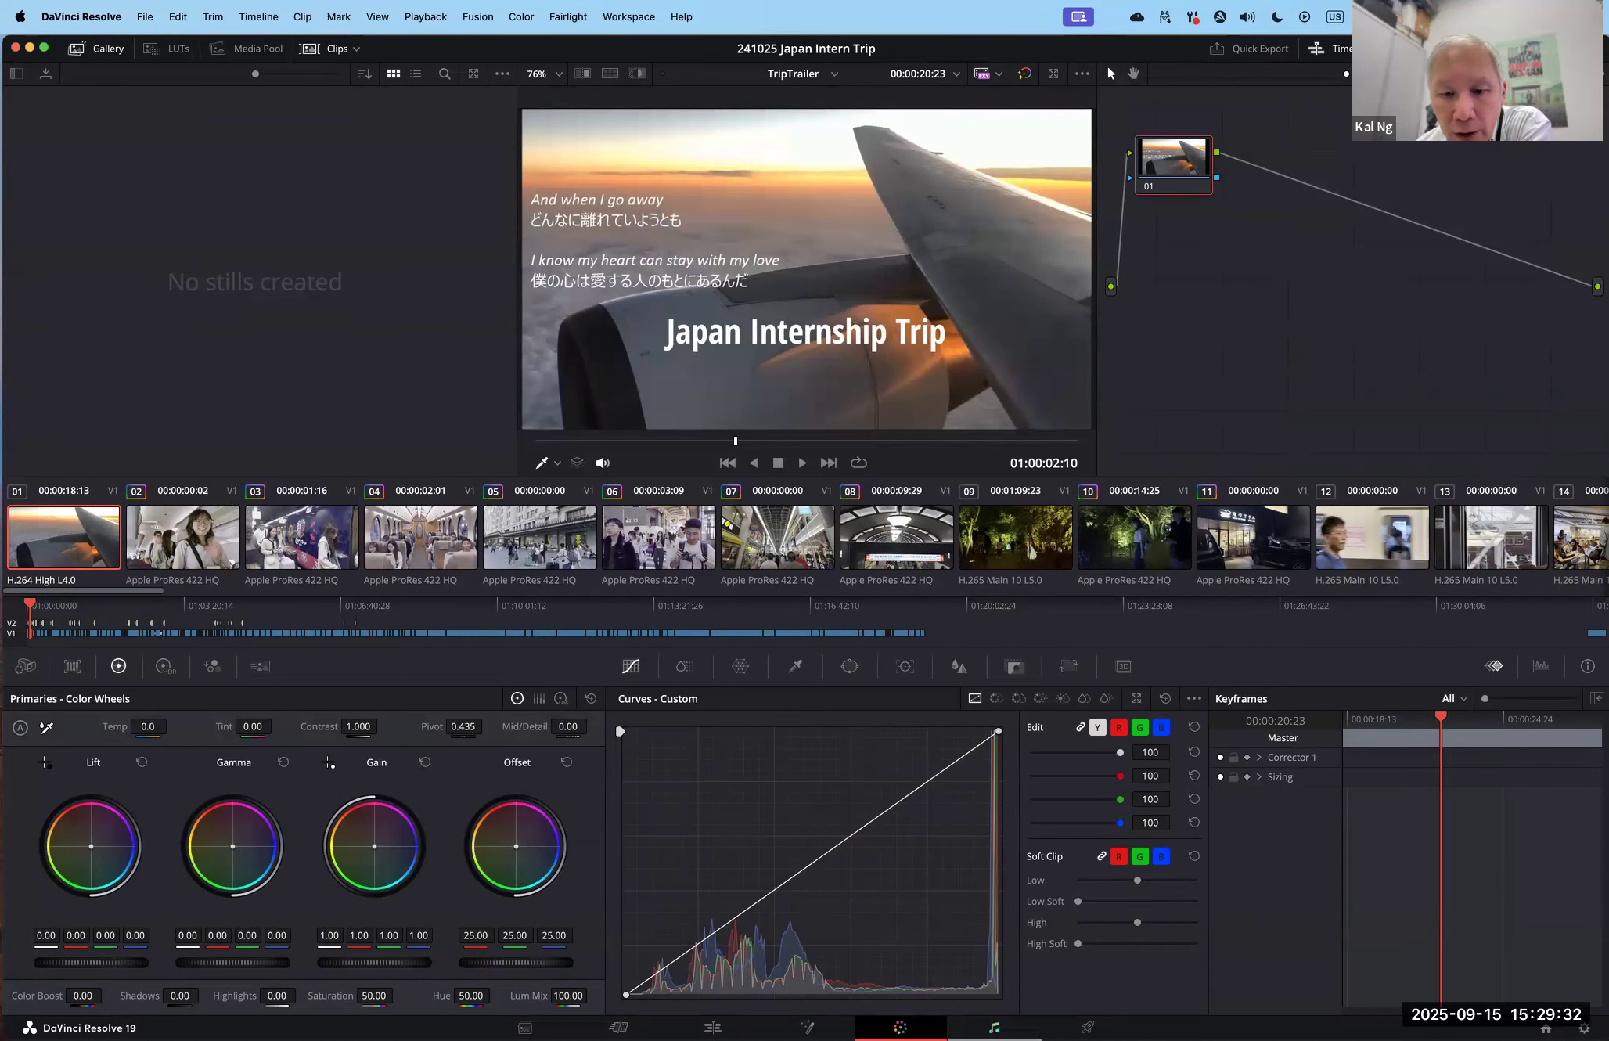
left_click(994, 1029)
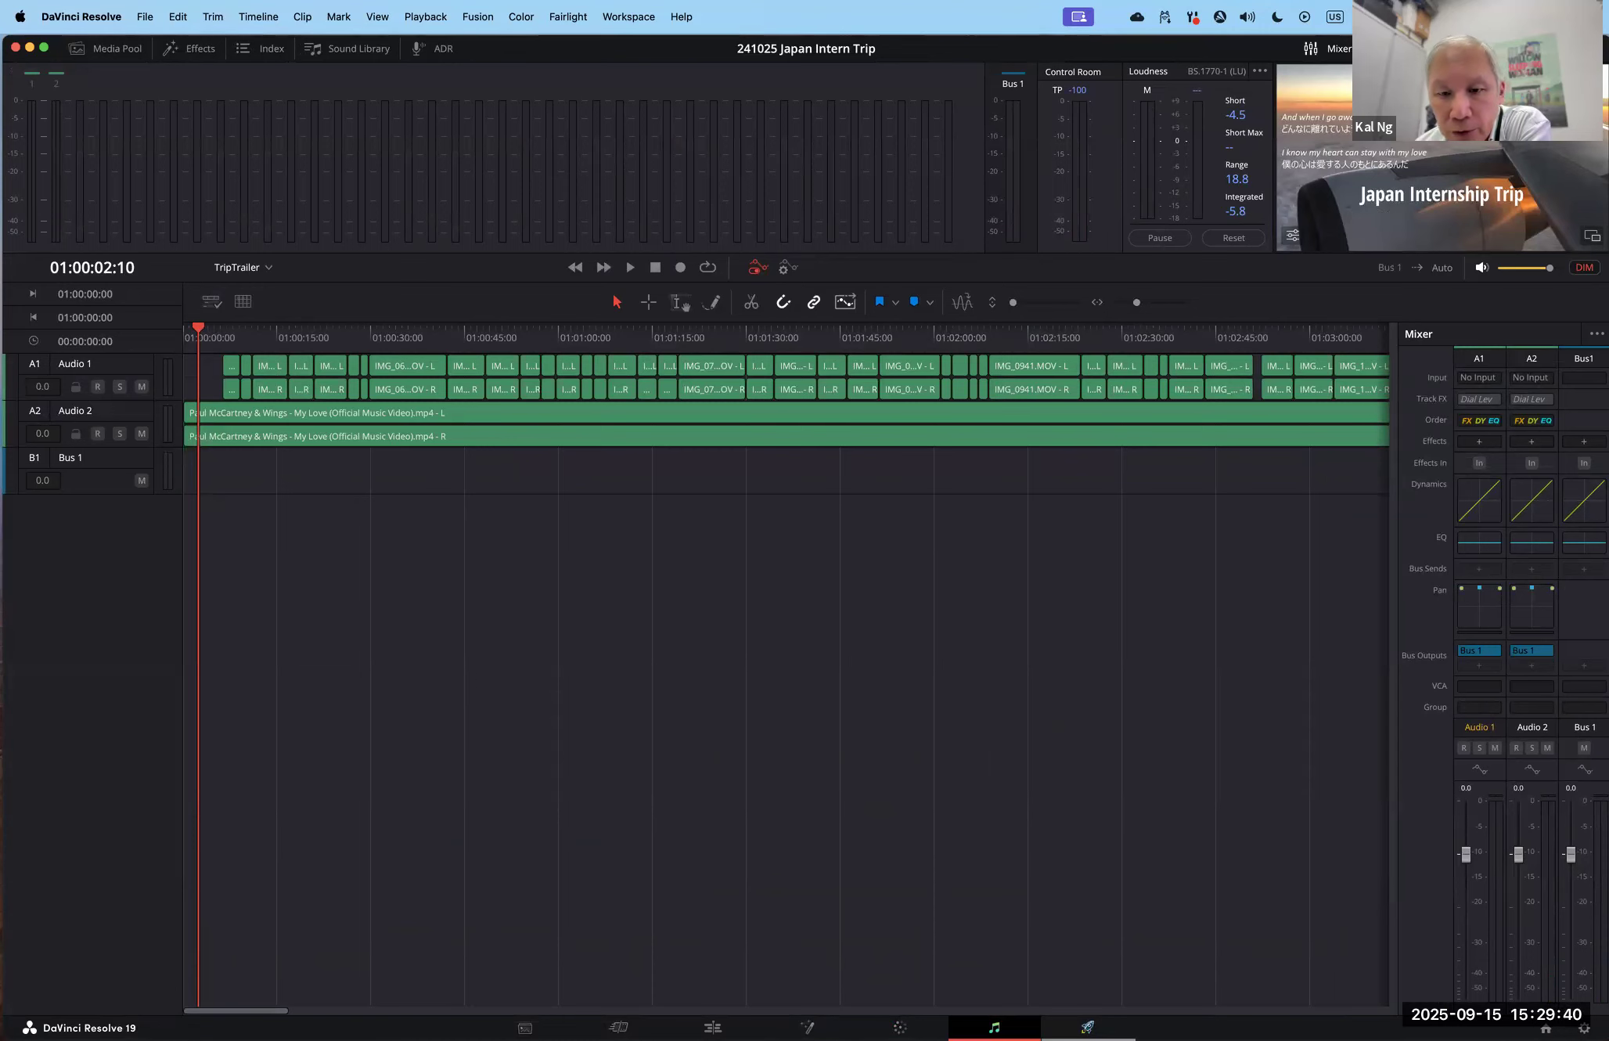
Step: On the Deliver page, name the export "Trip Internship" and choose the Desktop as its destination
left_click(1086, 1028)
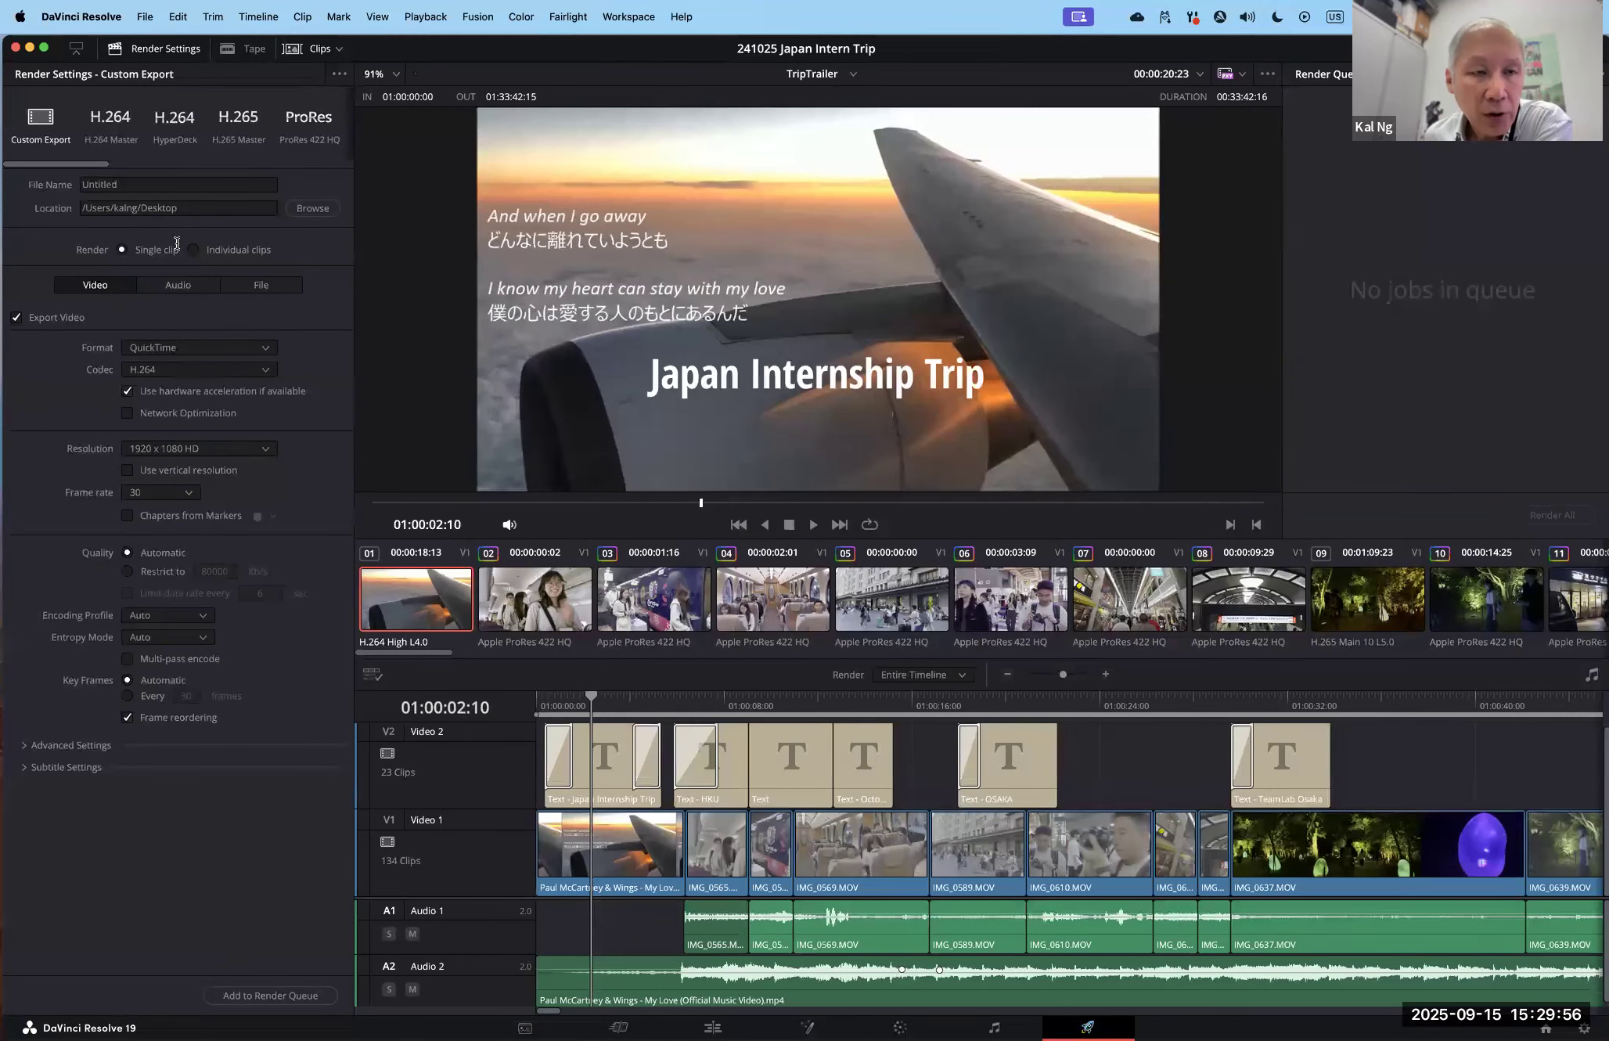
left_click(125, 184)
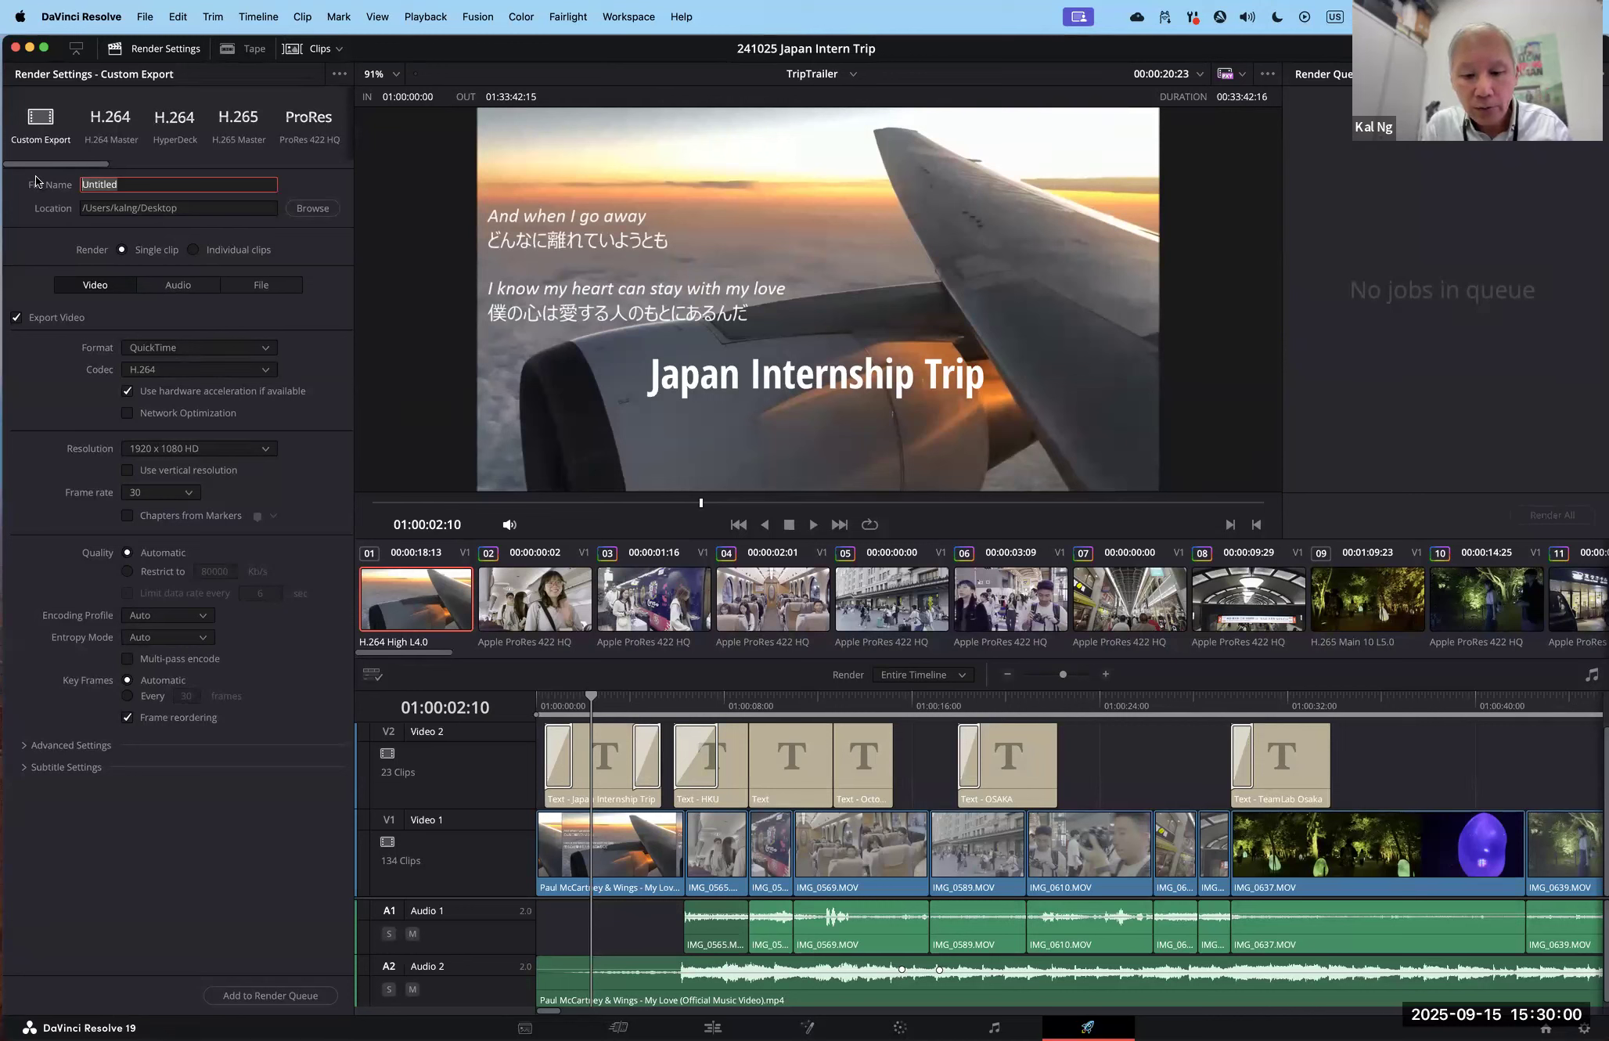
type("Trip")
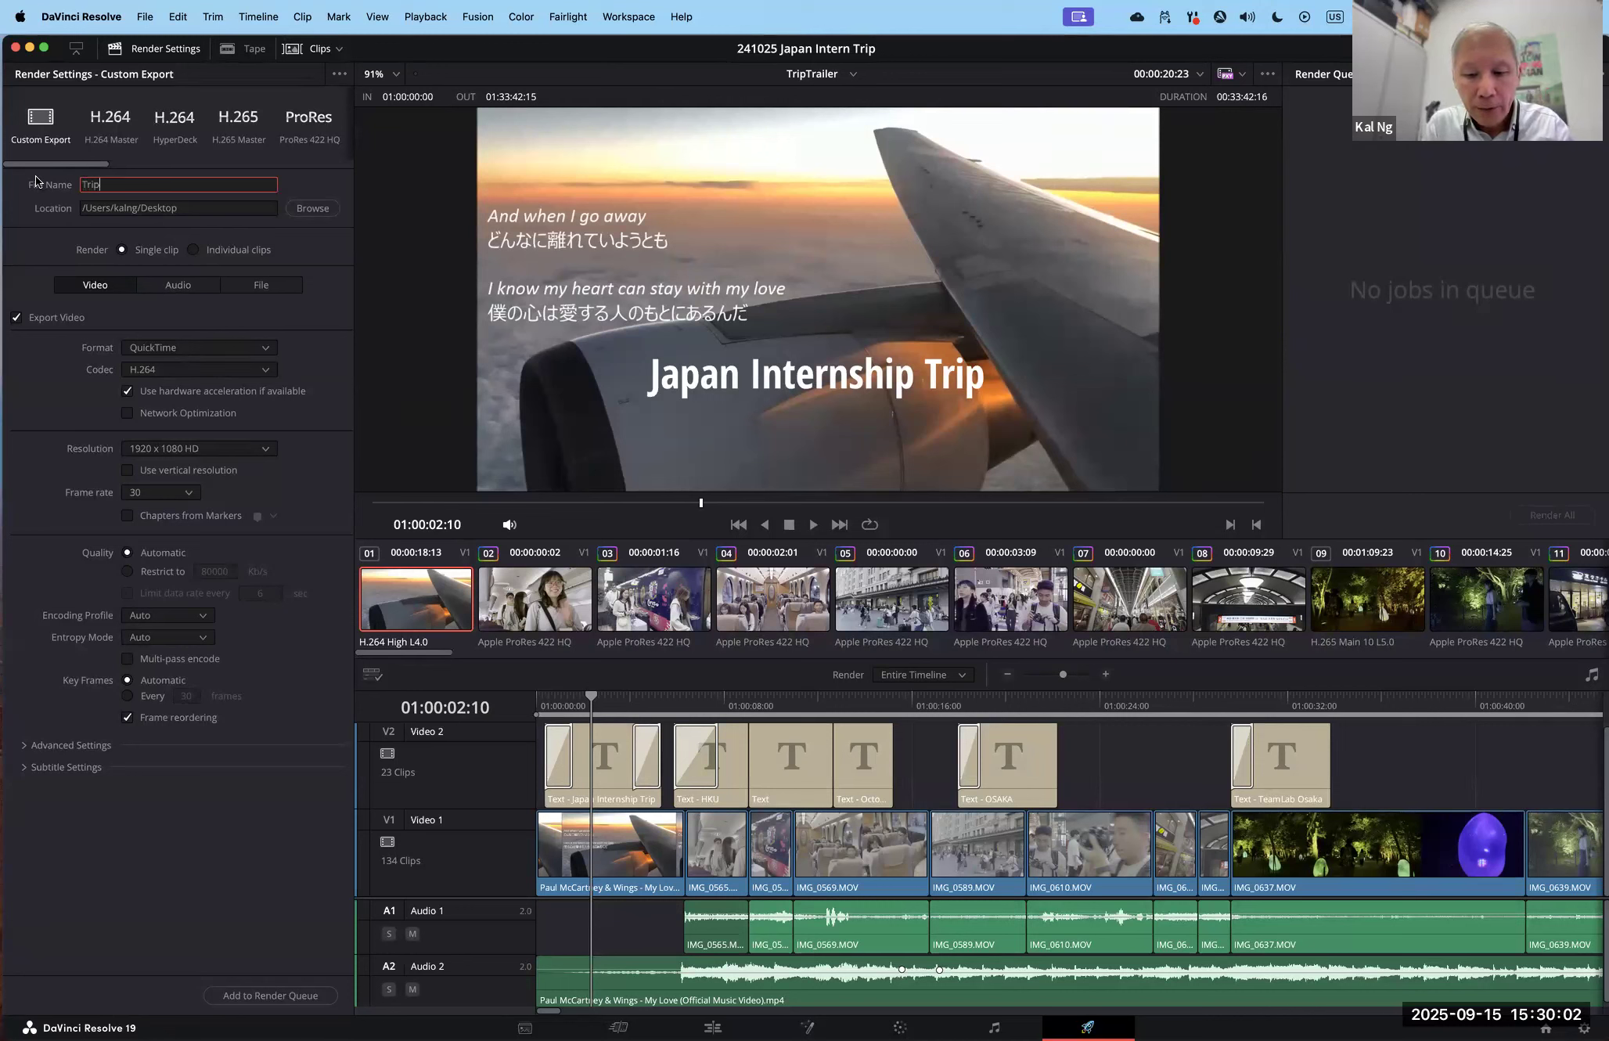
type(" Internship")
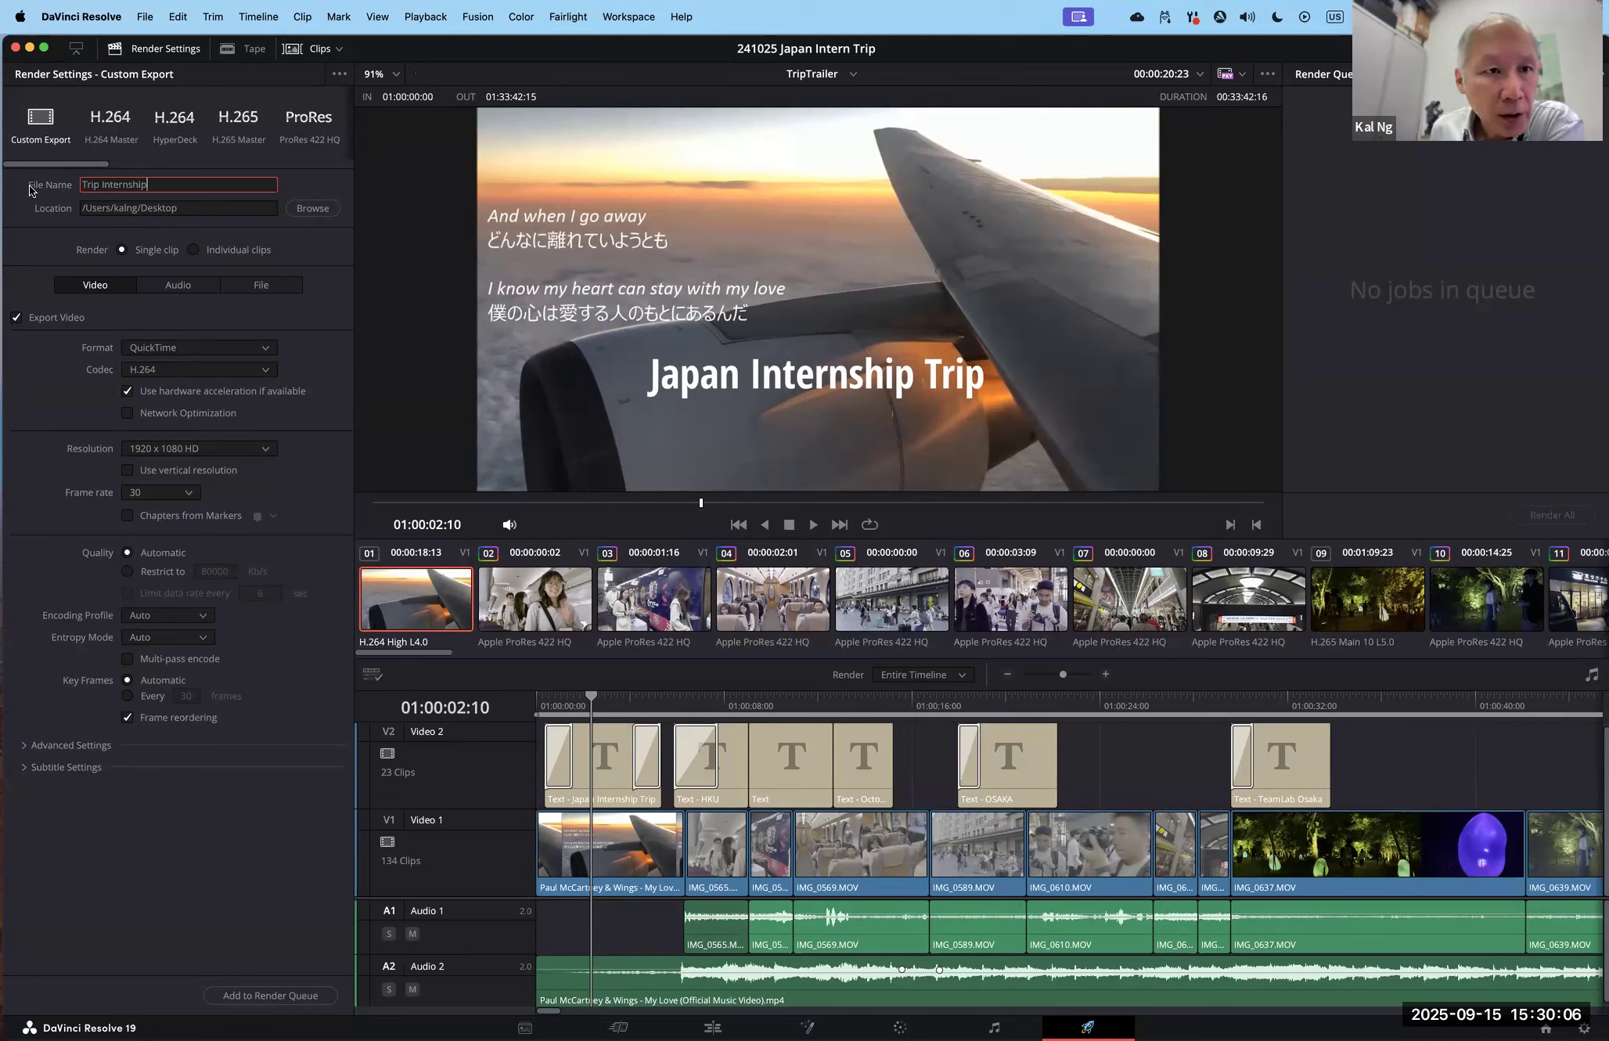
left_click(311, 209)
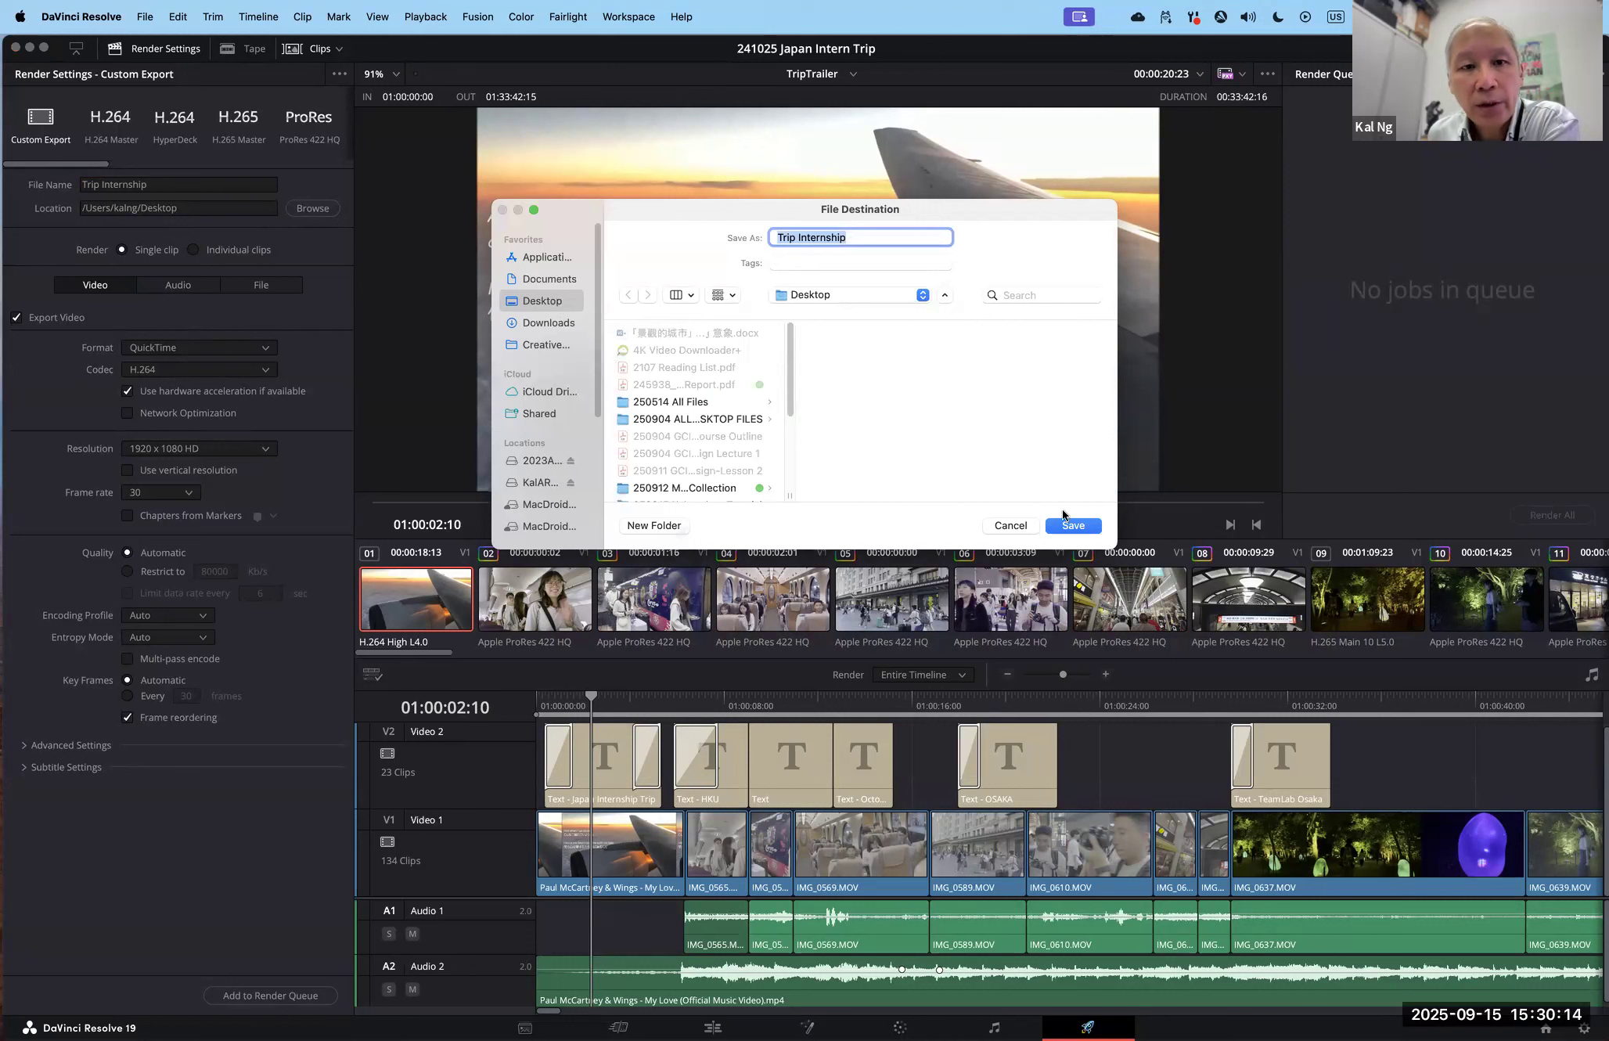
left_click(1072, 526)
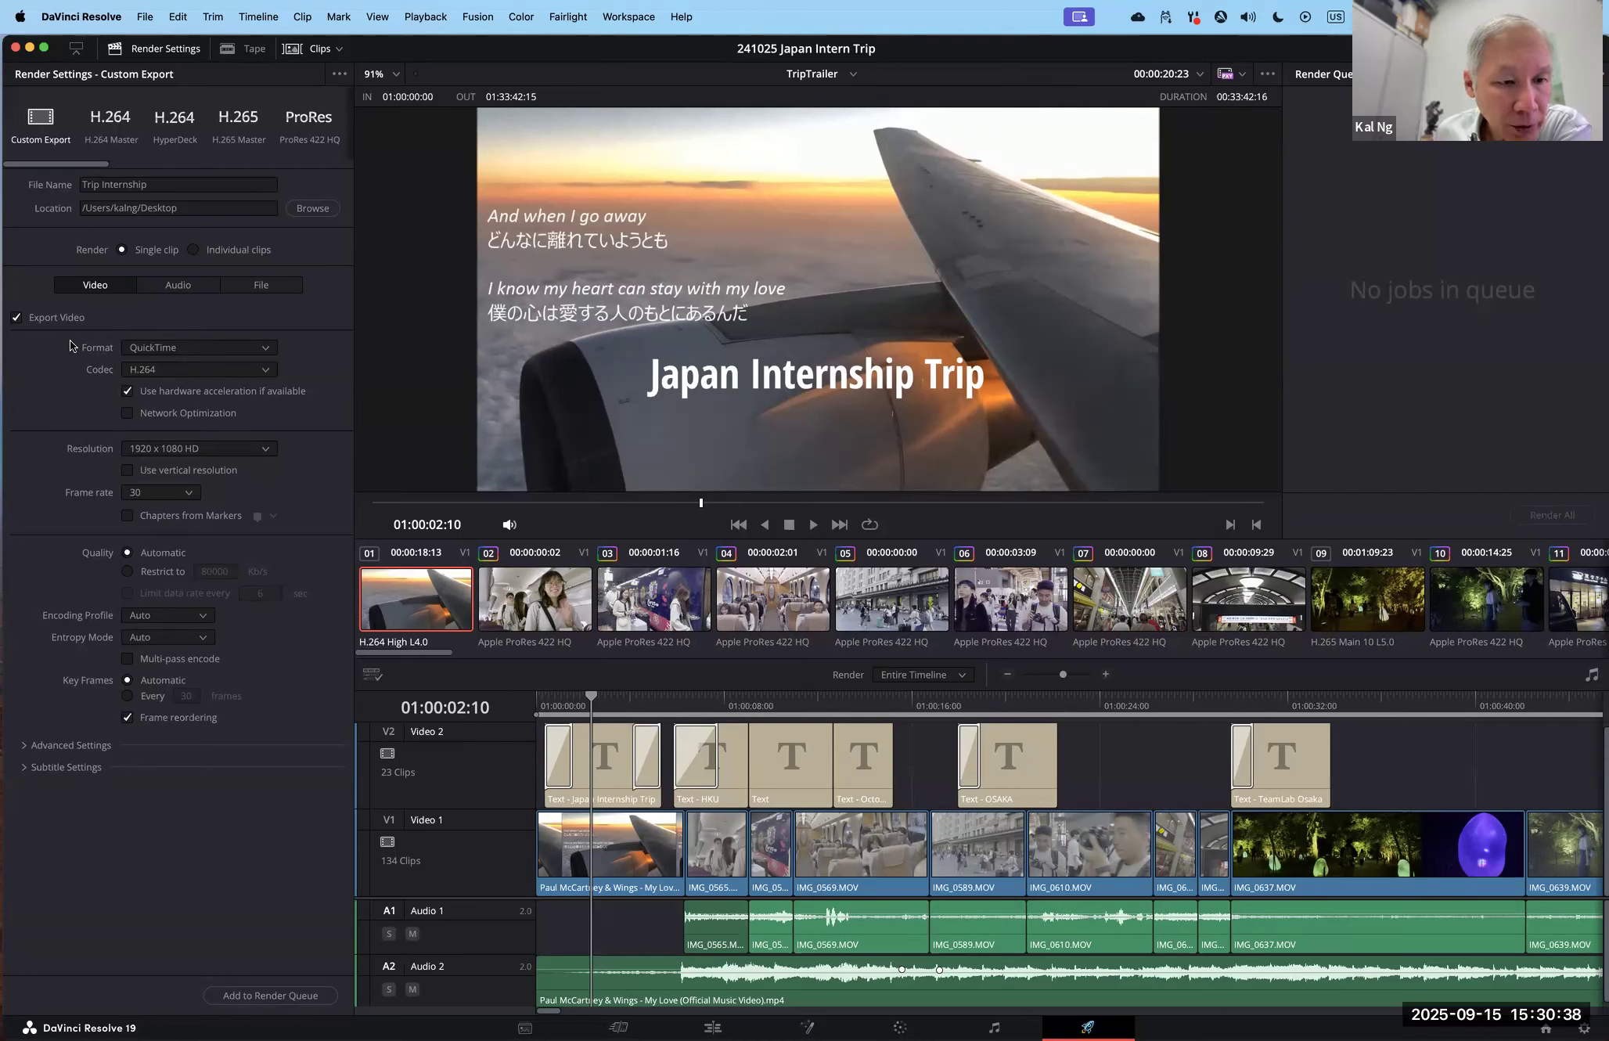
Step: Examine the advanced export settings for the video
left_click(23, 747)
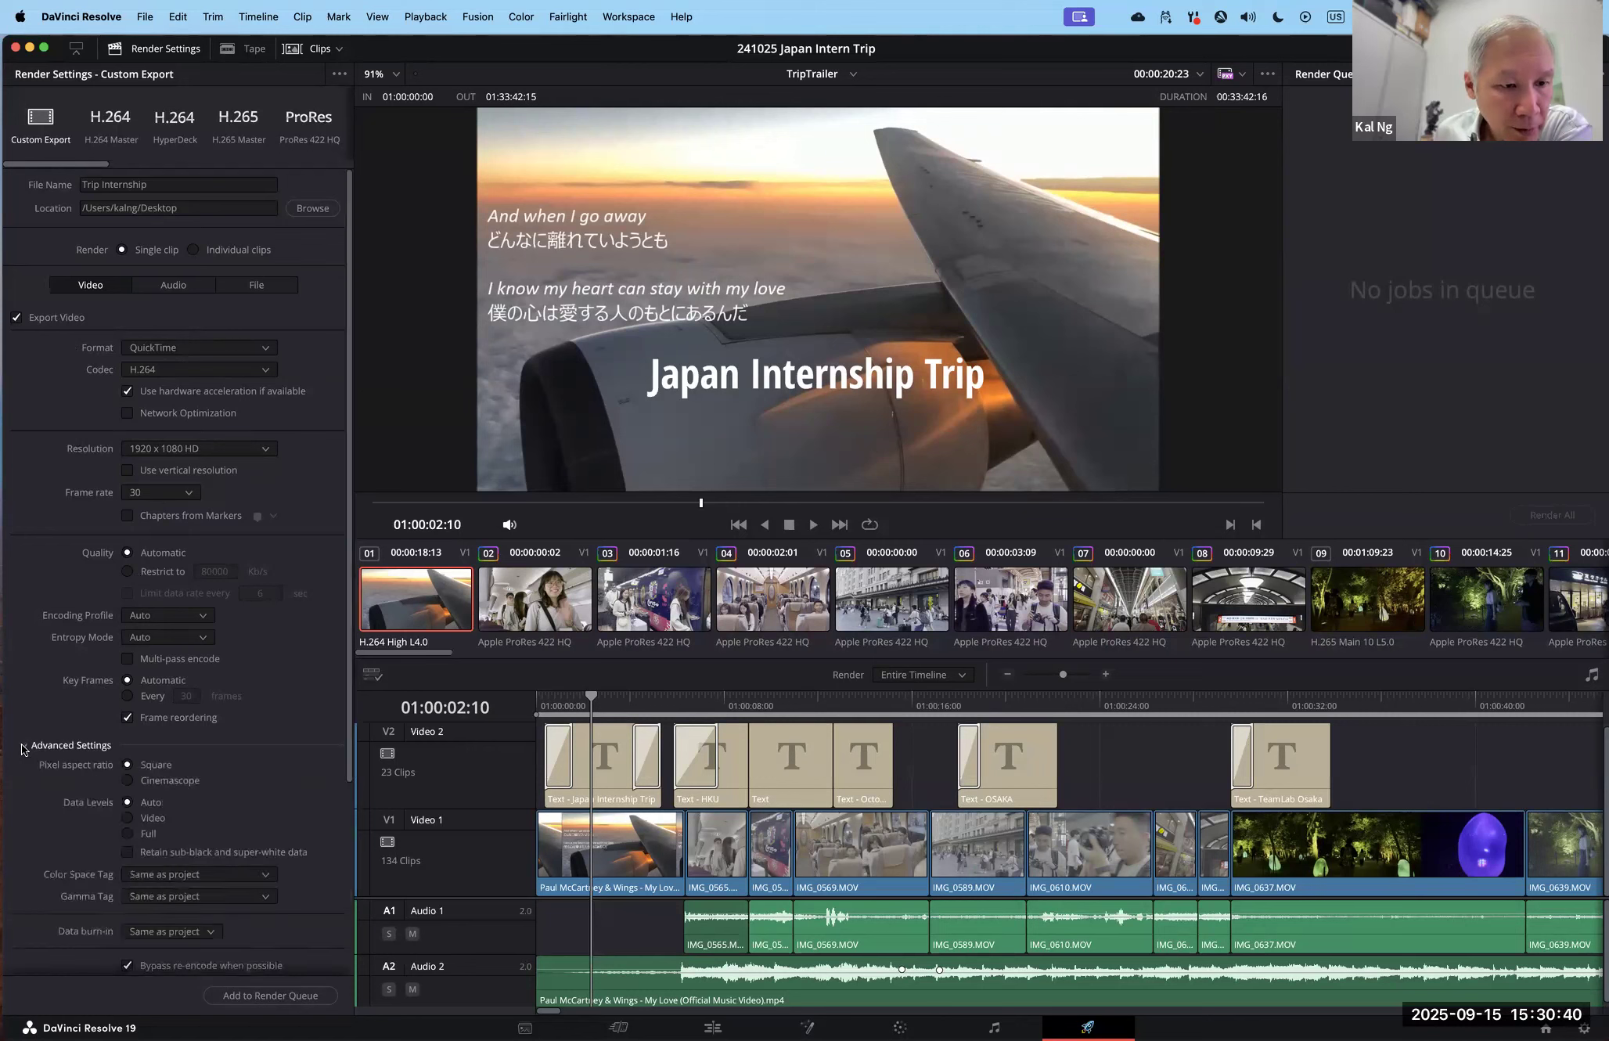
left_click(24, 748)
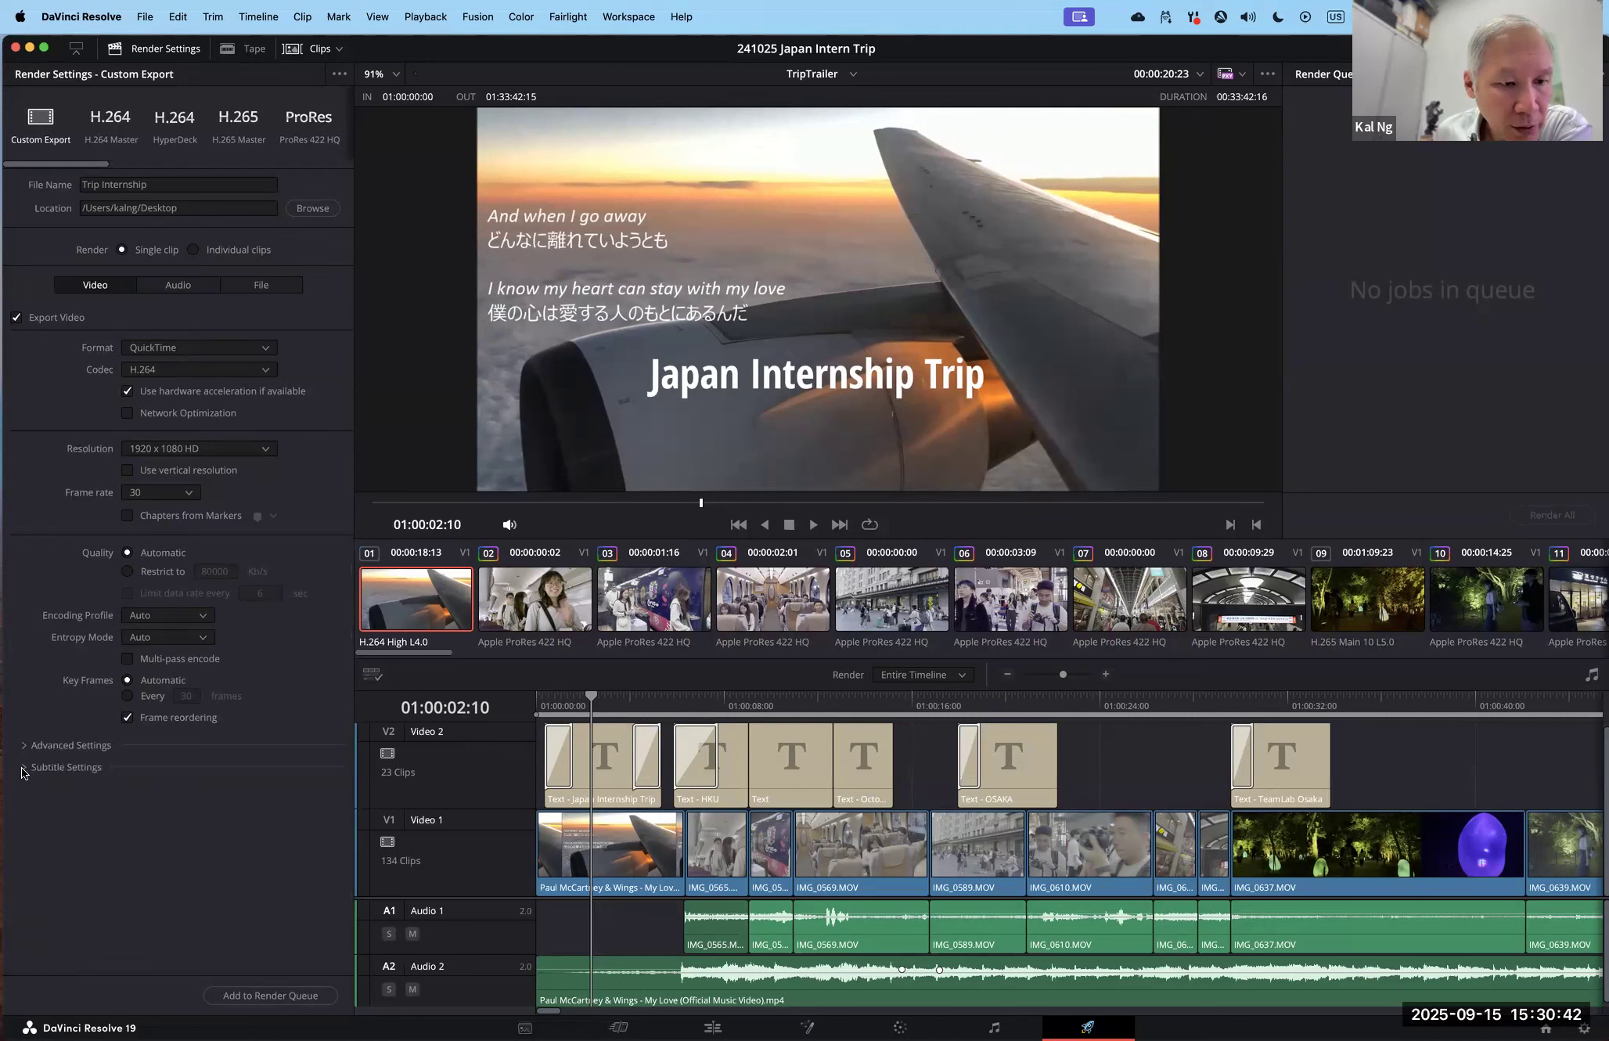
Step: Examine the subtitle and audio export settings and return to the video settings
left_click(22, 769)
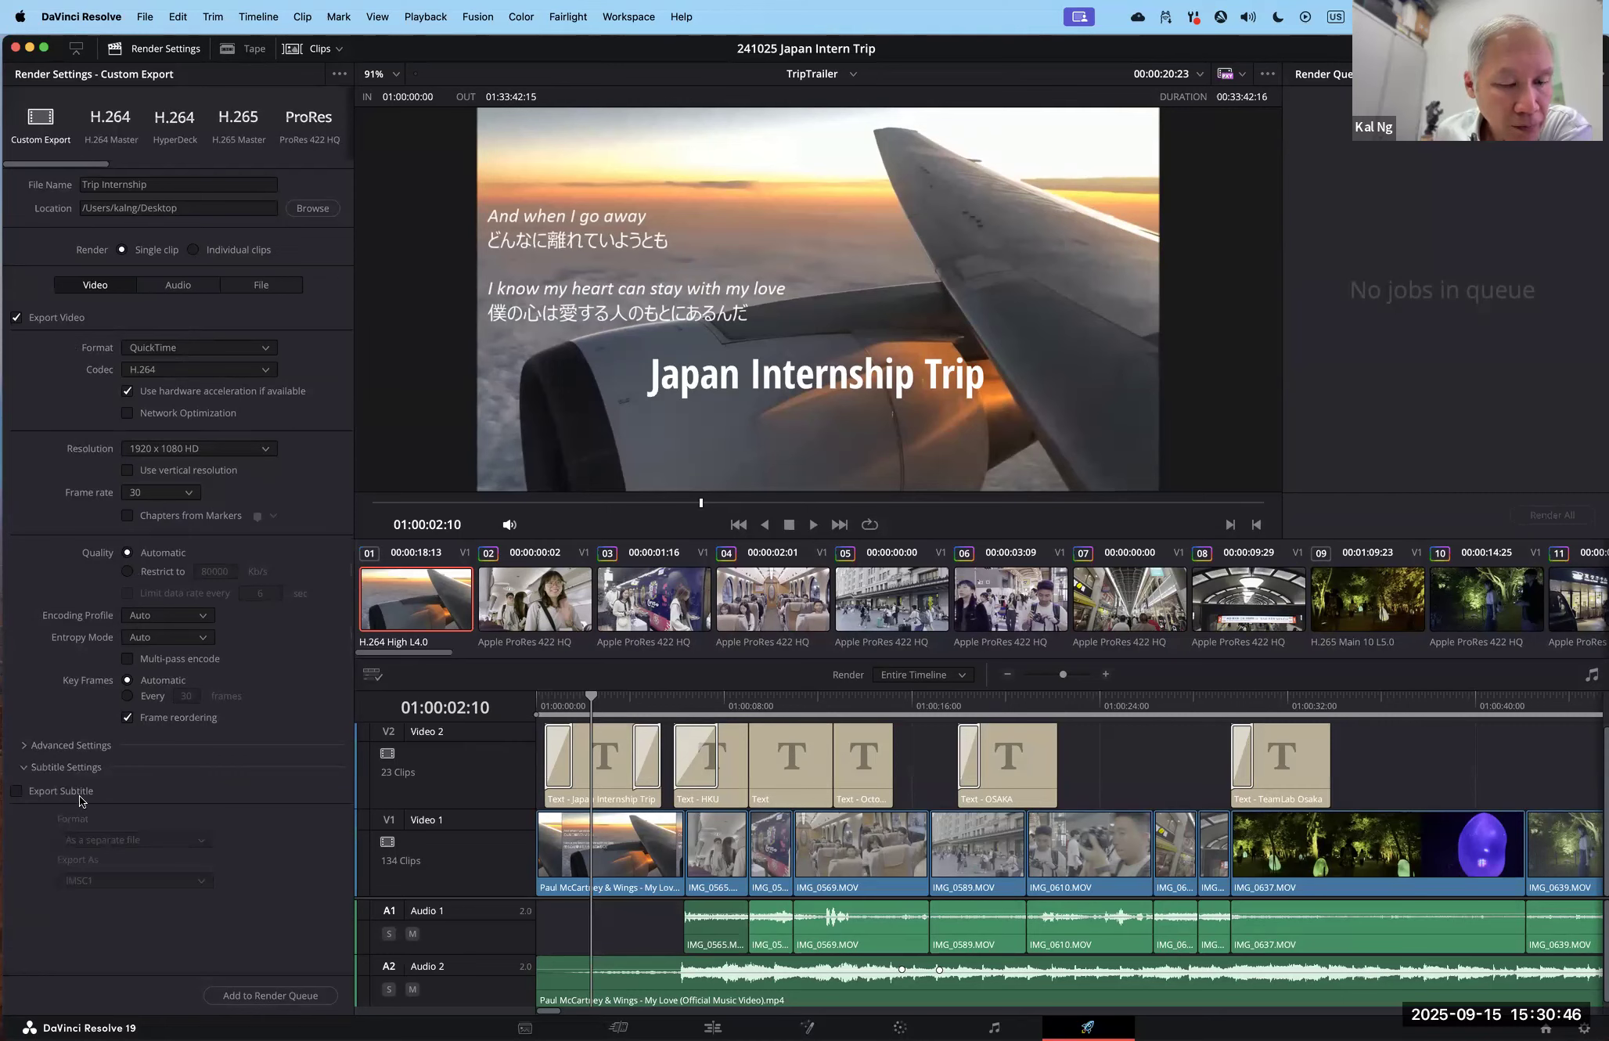
left_click(23, 769)
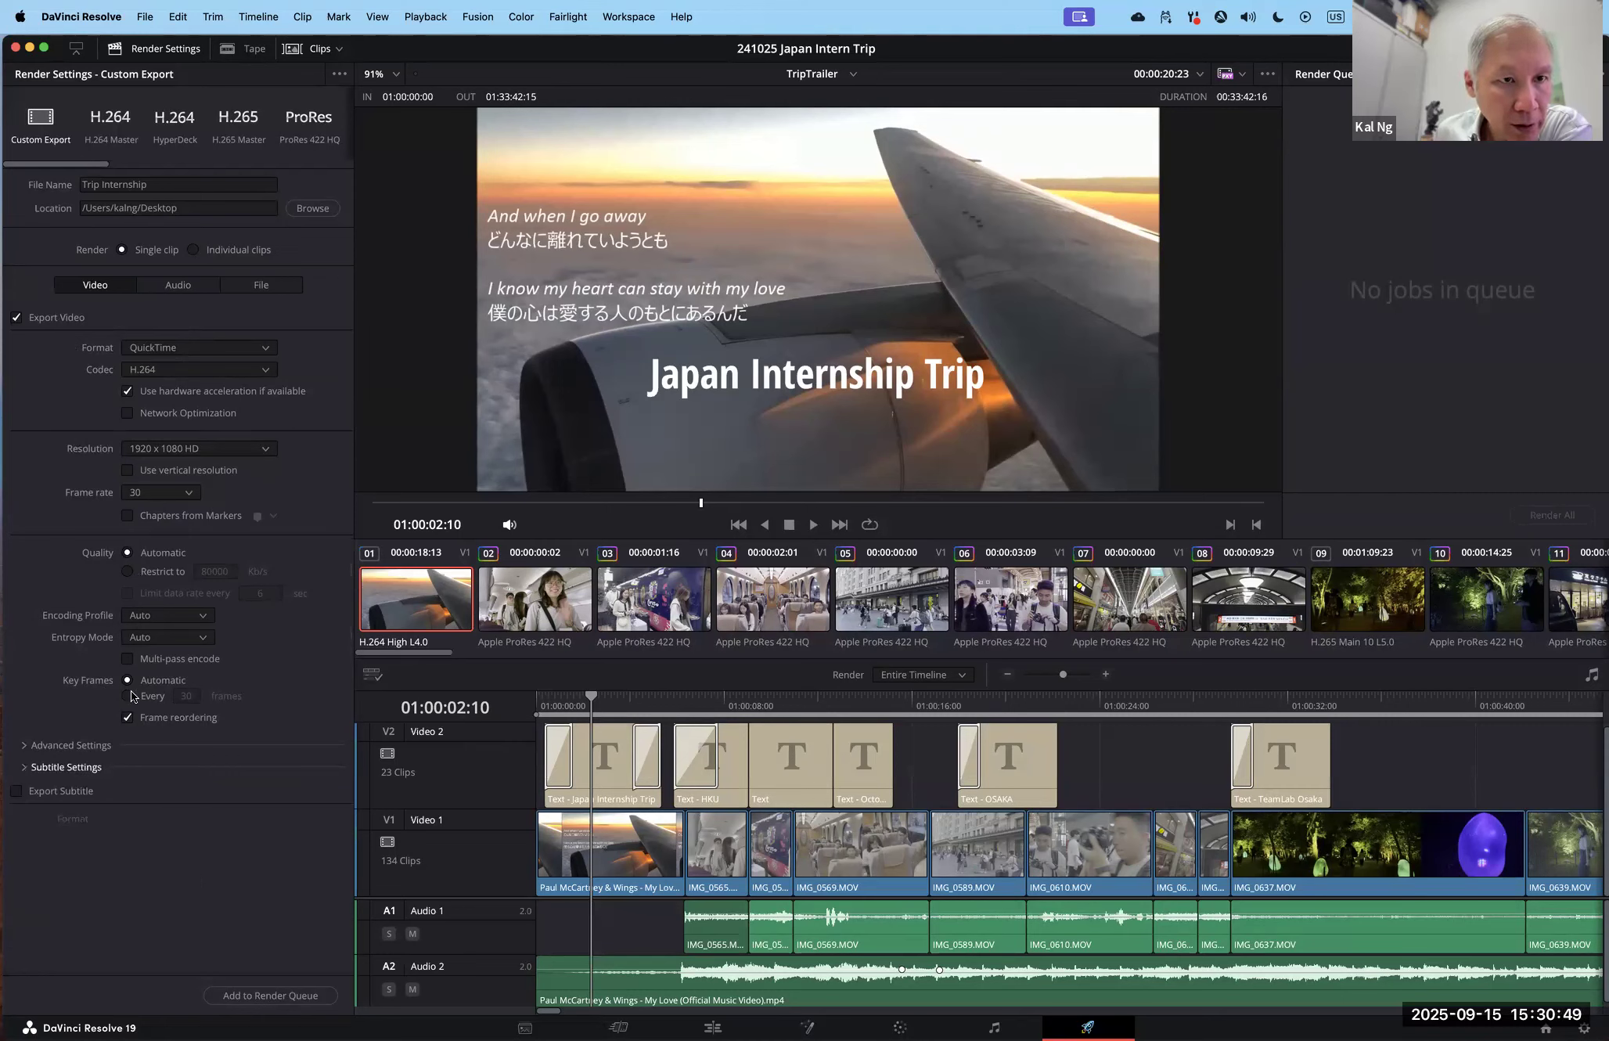
left_click(172, 288)
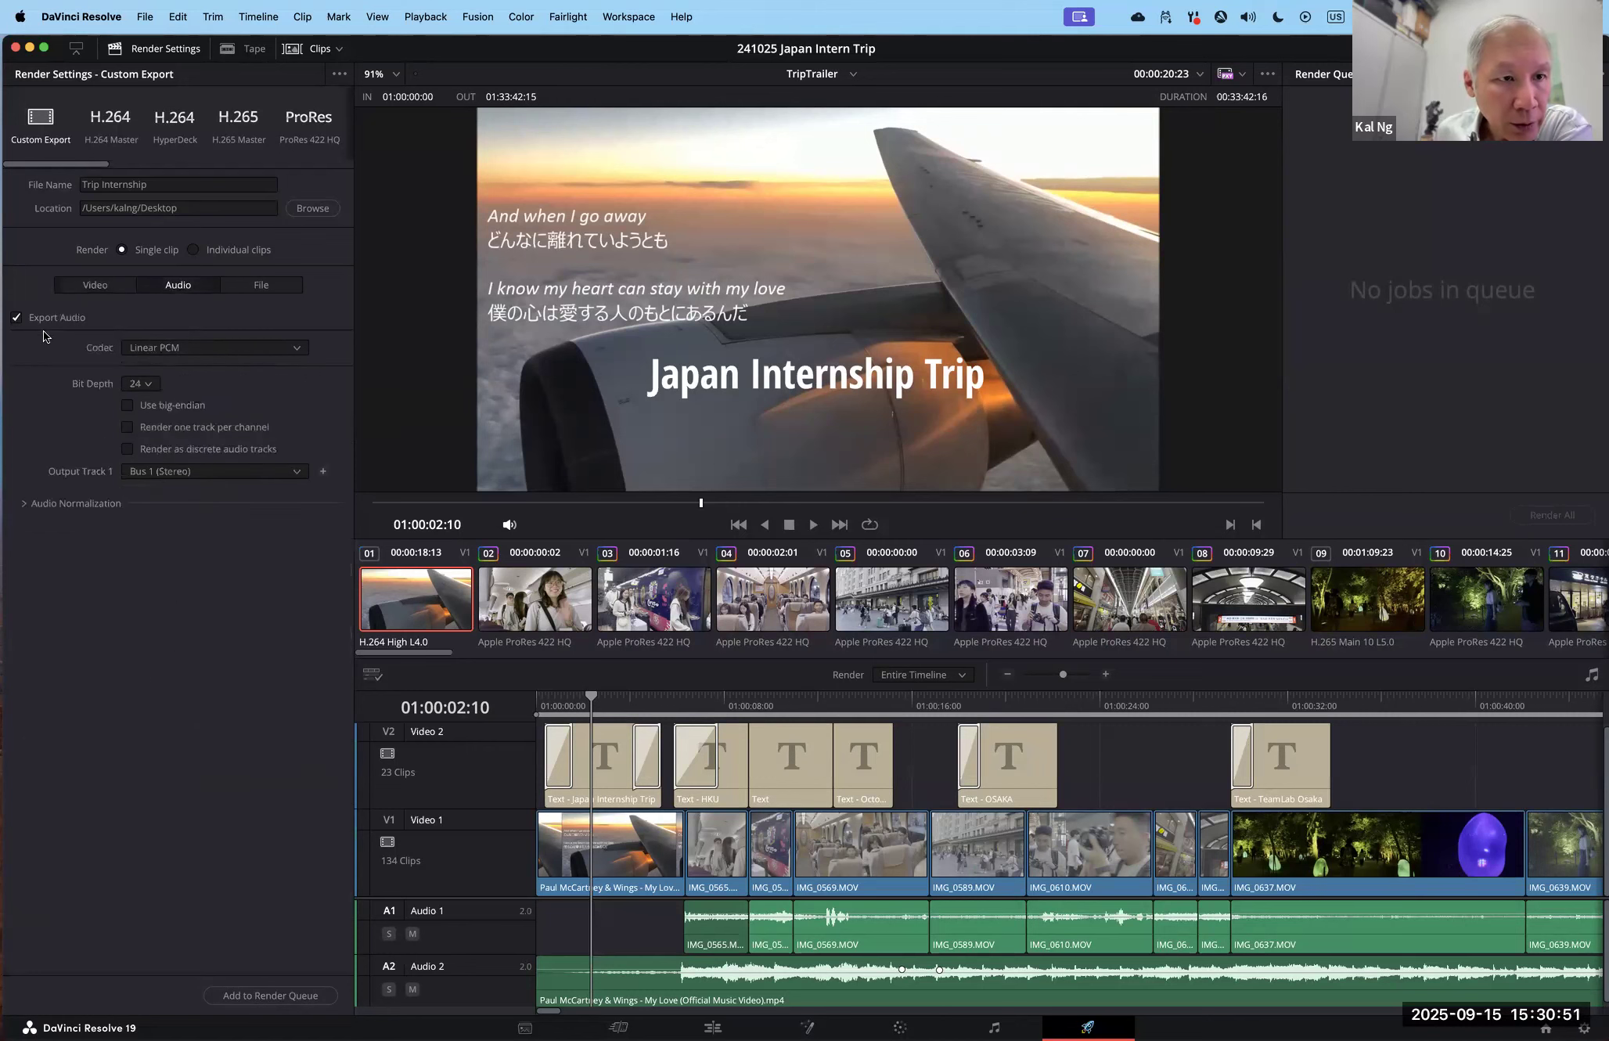
left_click(110, 288)
left_click(182, 284)
left_click(91, 286)
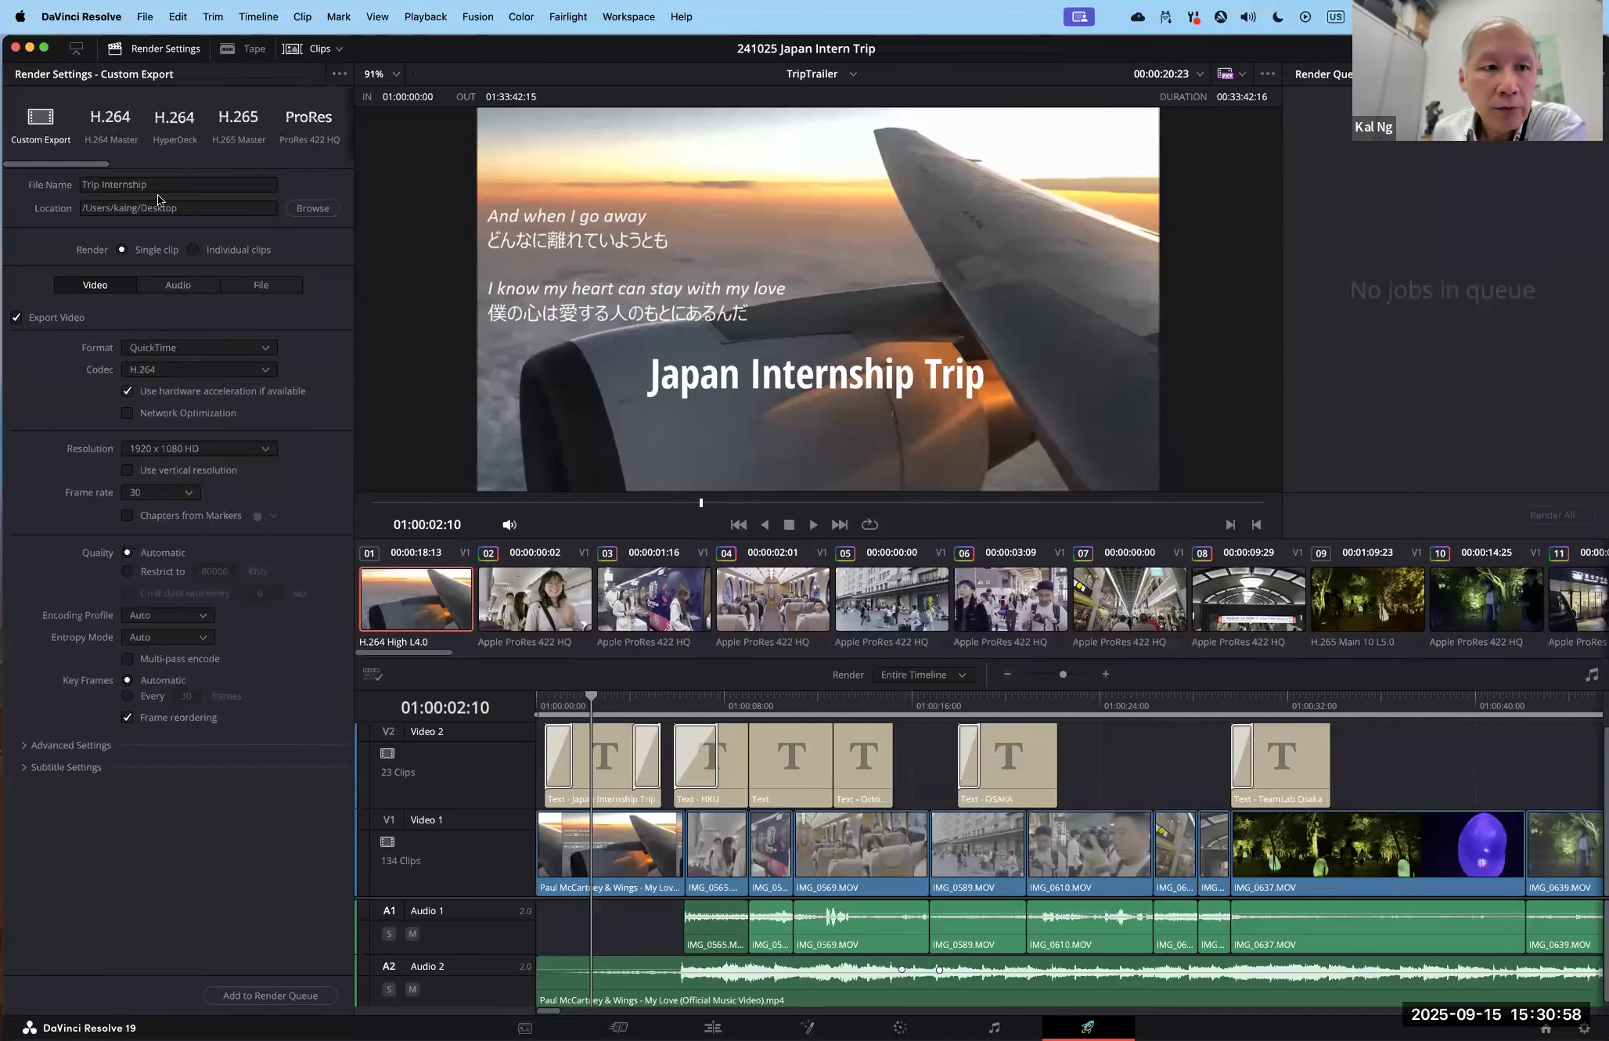
Step: Add the Trip Internship export to the render queue and render it
left_click(266, 996)
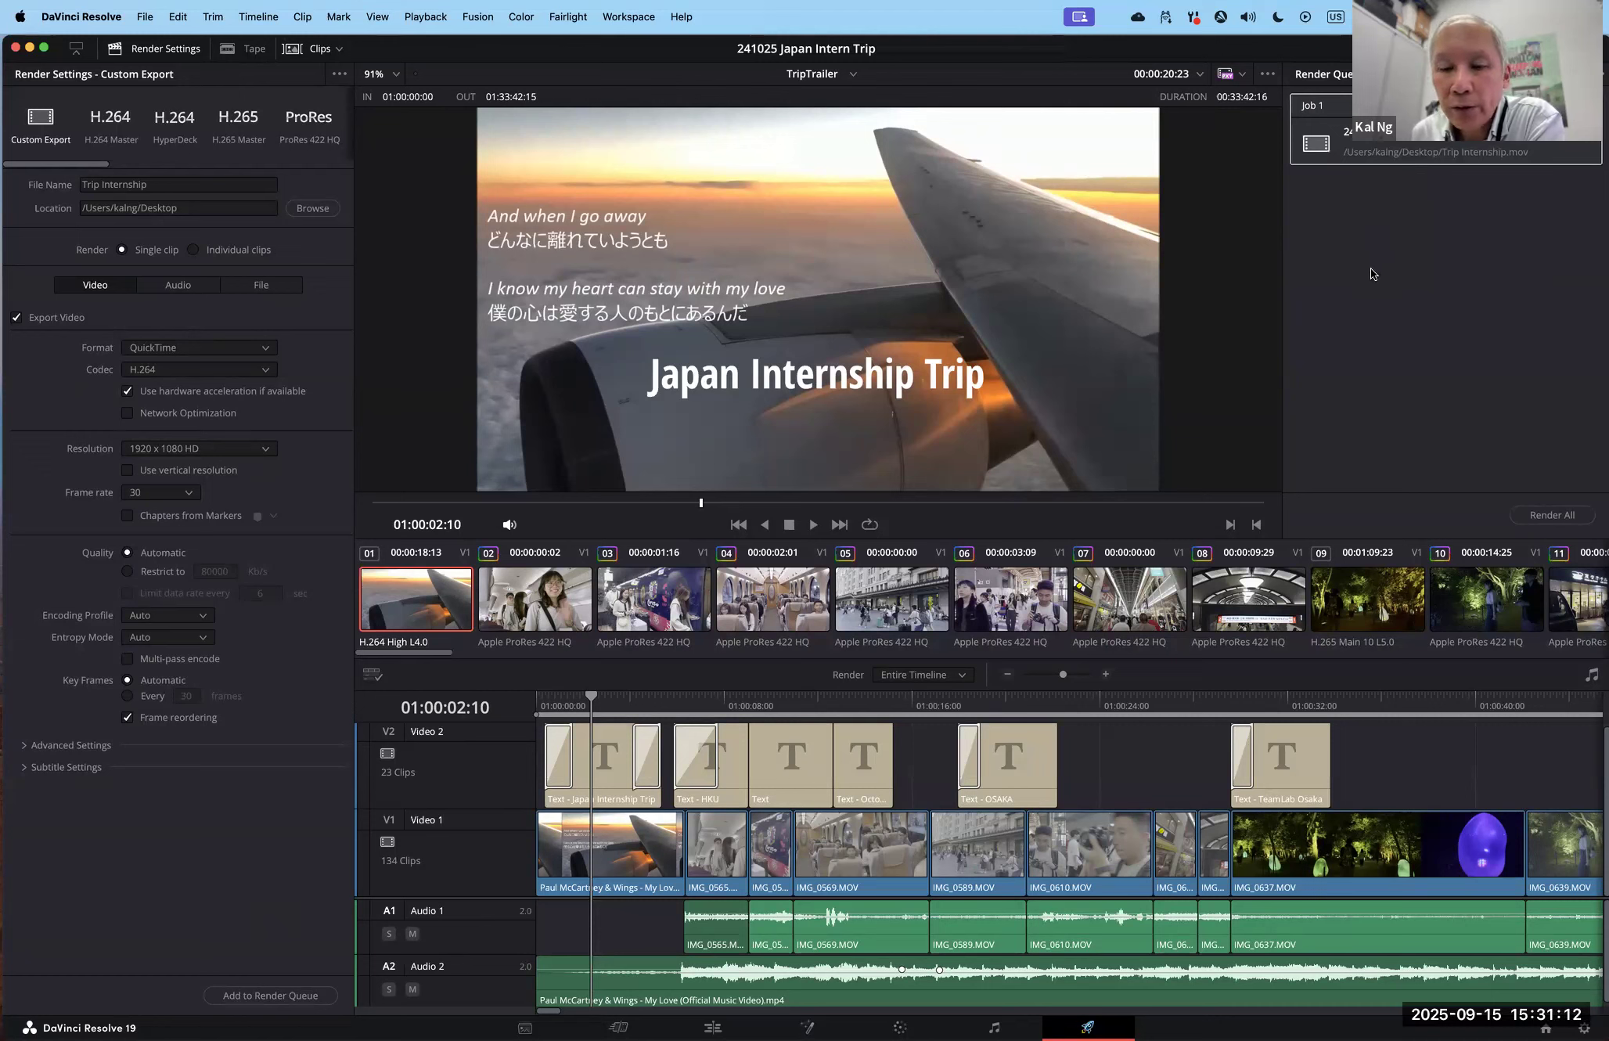
left_click(1551, 516)
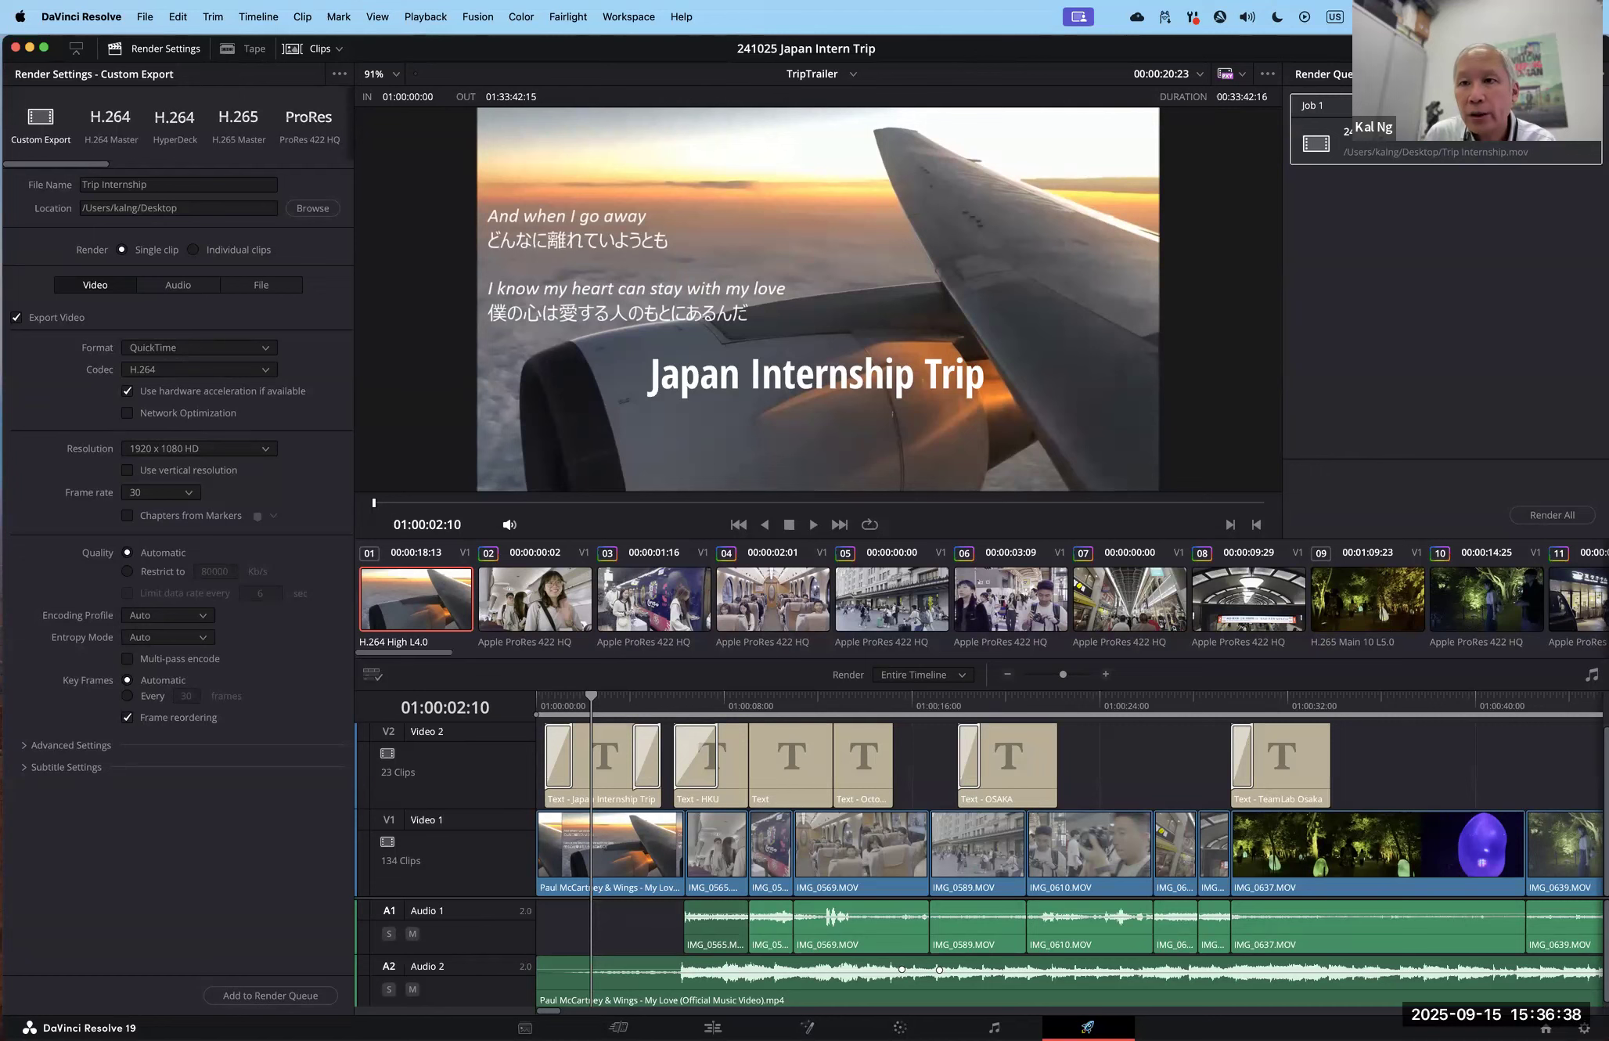
Step: Move the editing window aside and clear the Finder windows to uncover the exported Trip Internship file on the desktop
left_click_drag(1326, 53, 403, 733)
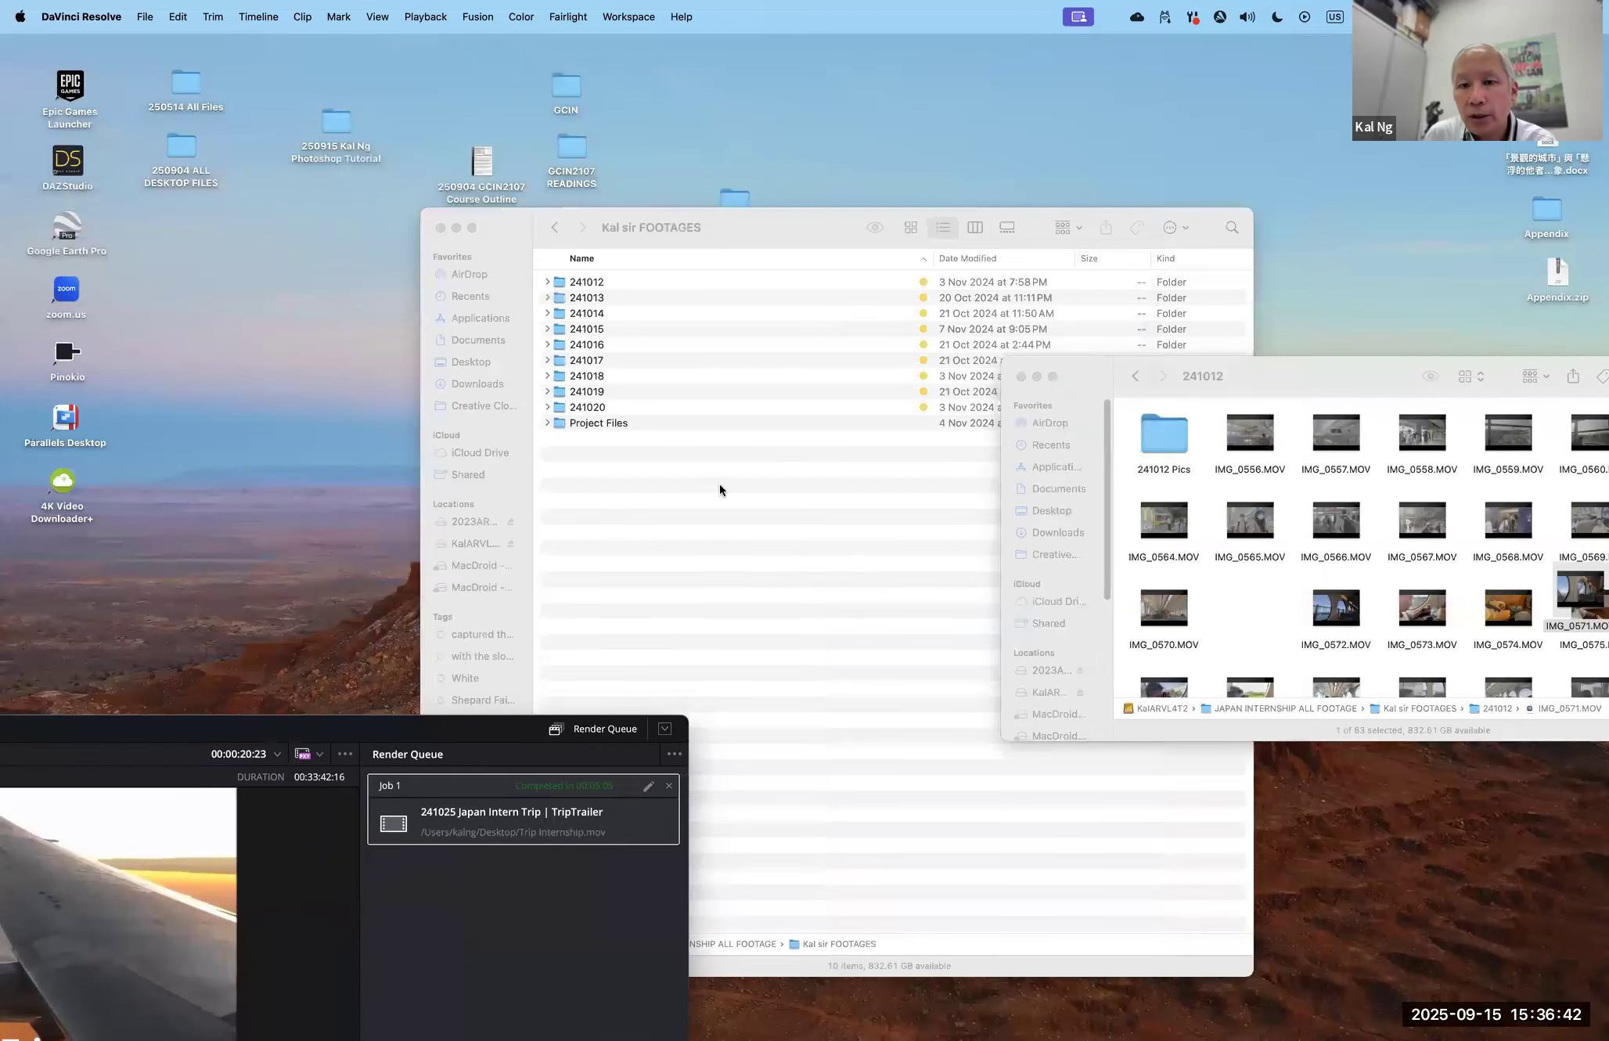
left_click_drag(1088, 377, 472, 488)
left_click(406, 489)
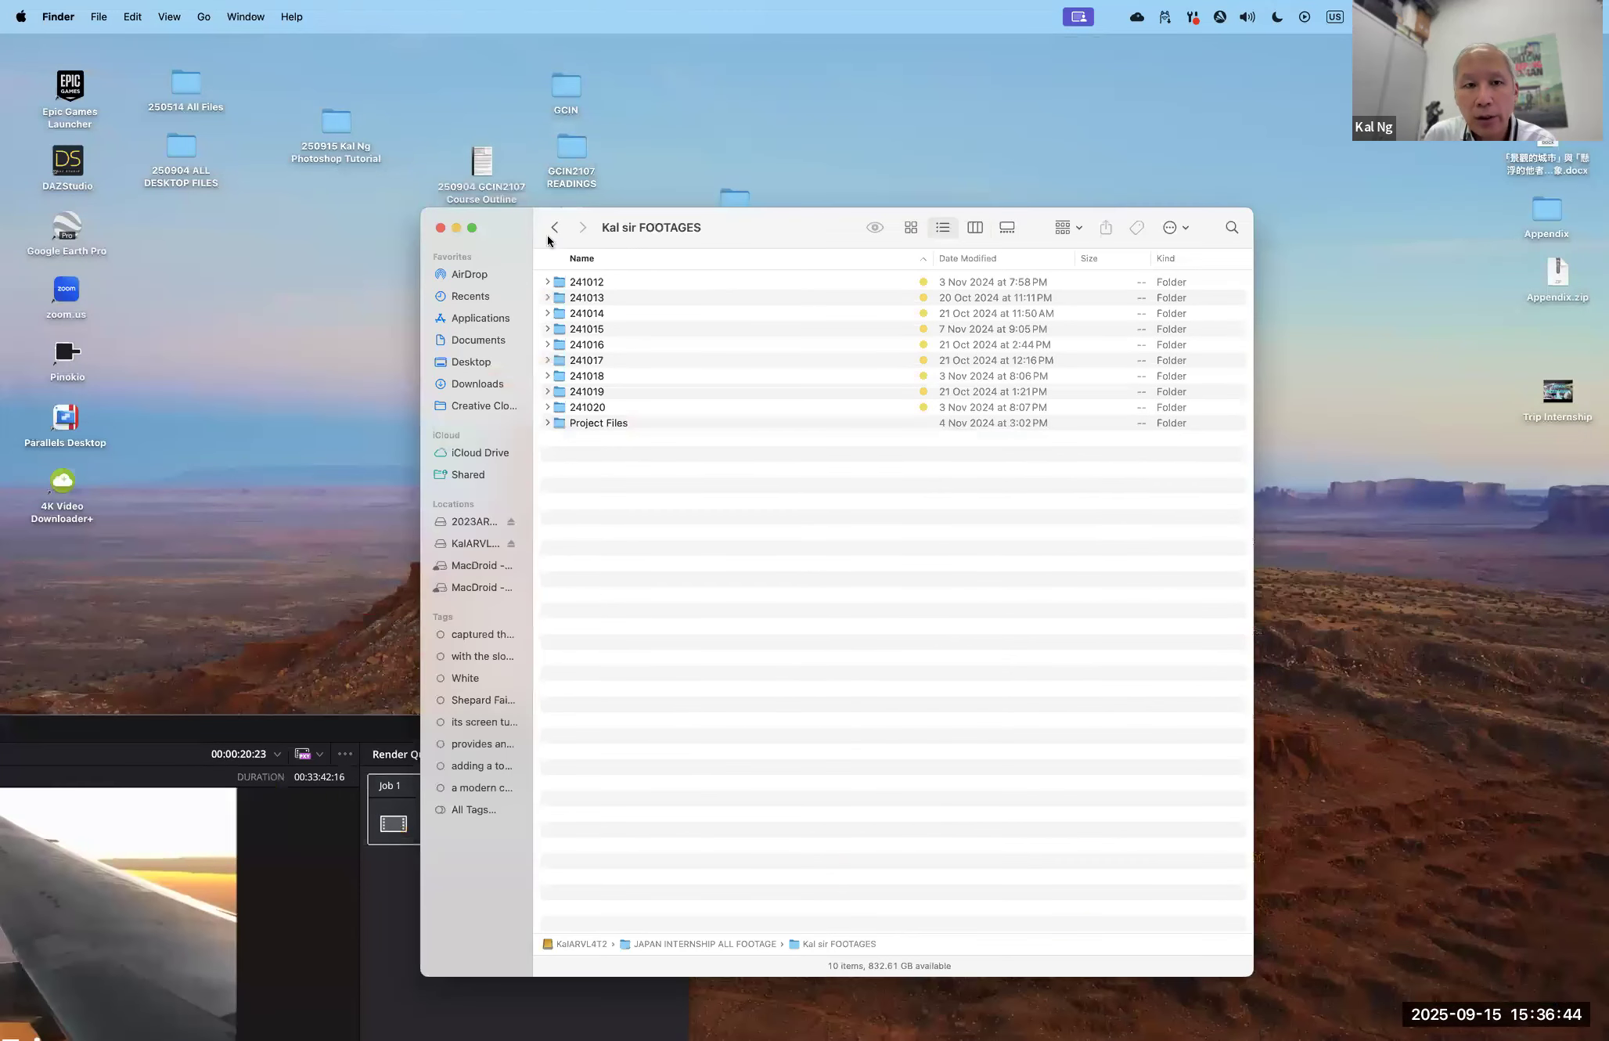
left_click_drag(778, 239, 758, 329)
left_click_drag(425, 322, 425, 337)
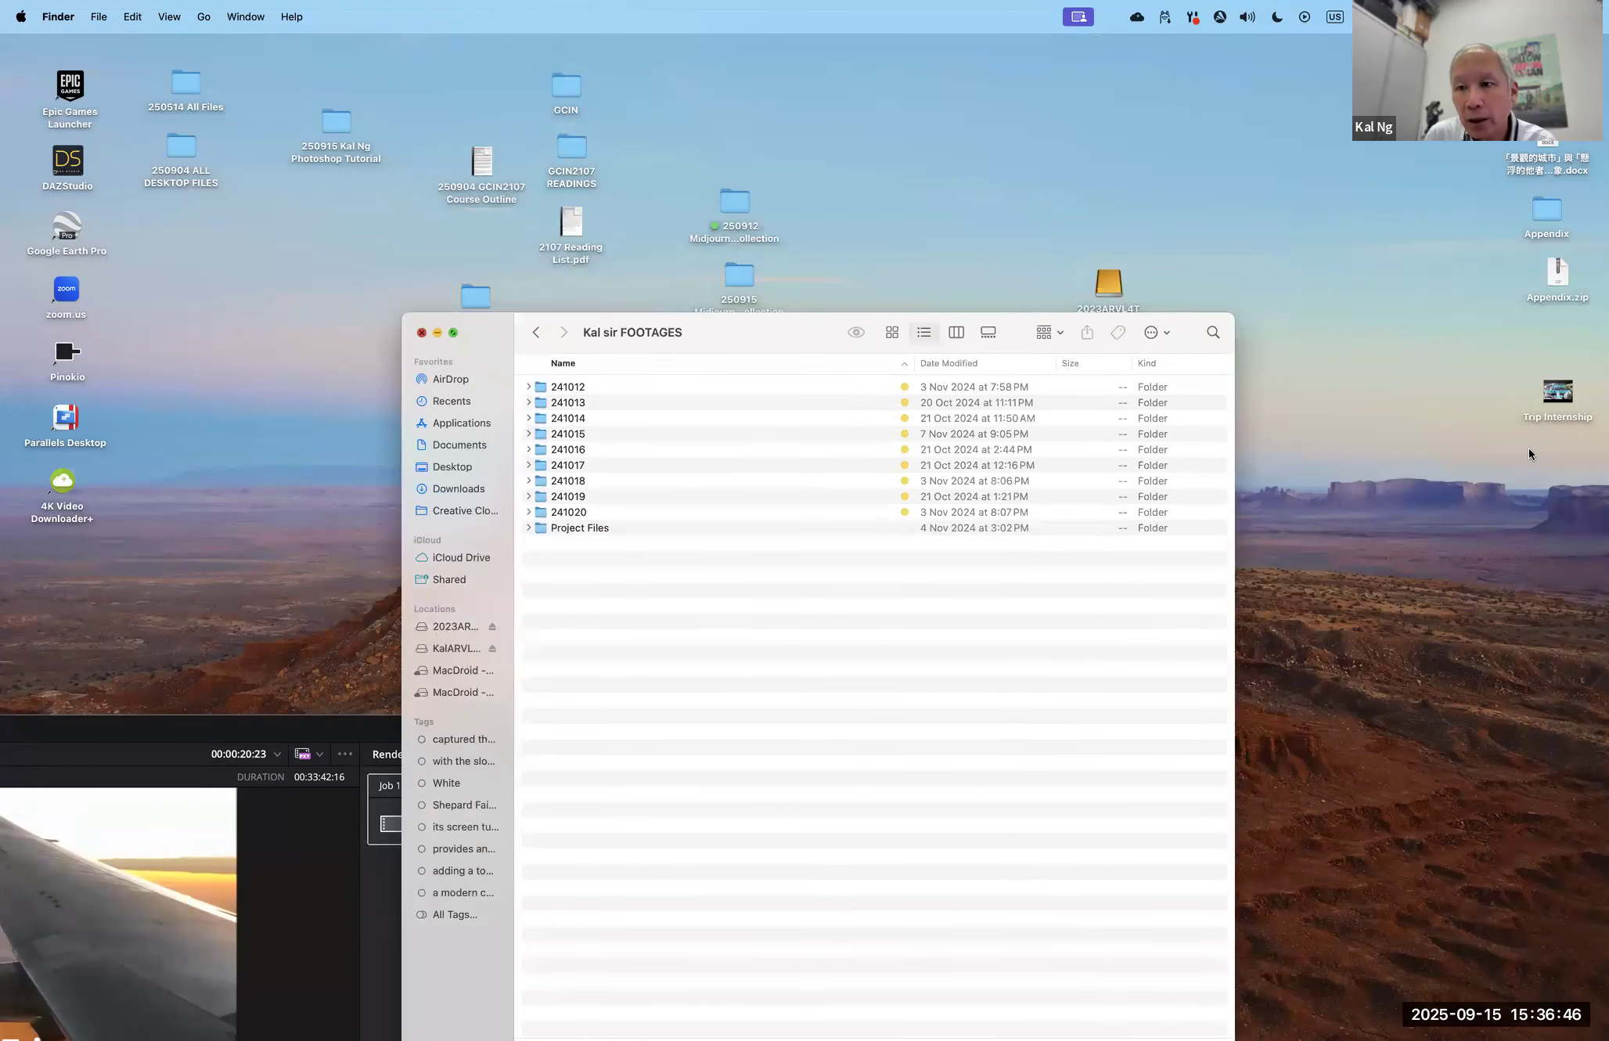
key("super+w")
Step: Place the exported Trip Internship file in the open area of the desktop and check its file information
left_click_drag(1558, 395, 1028, 522)
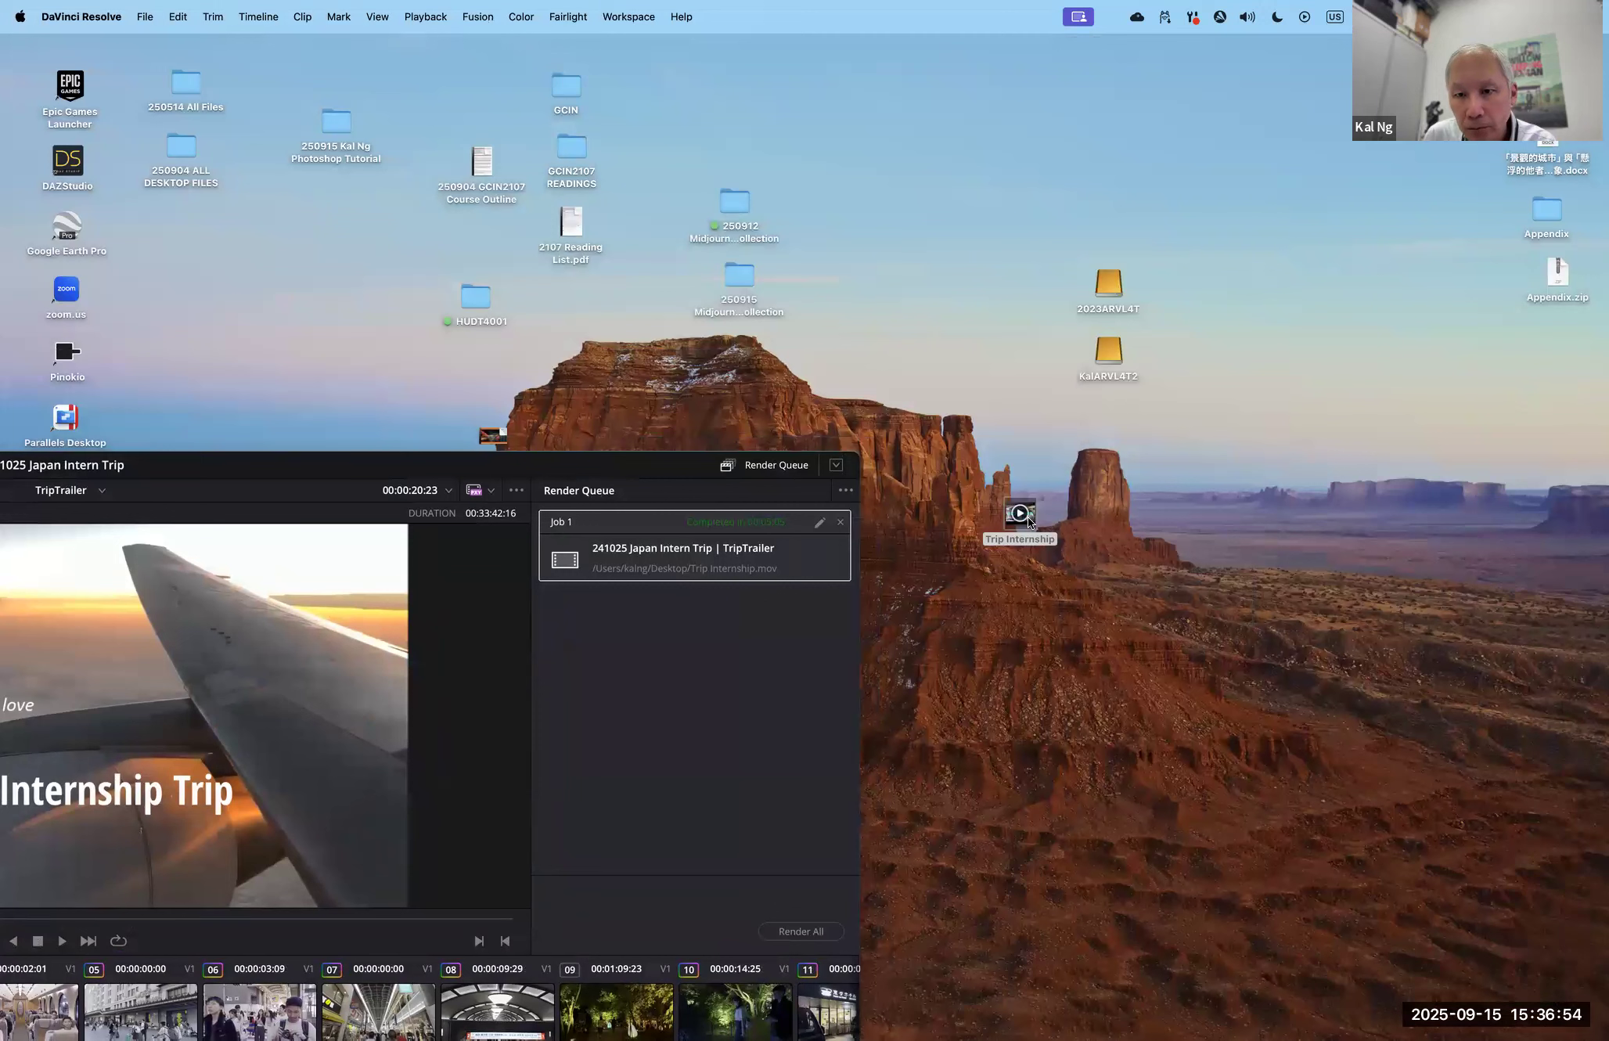
right_click(1026, 520)
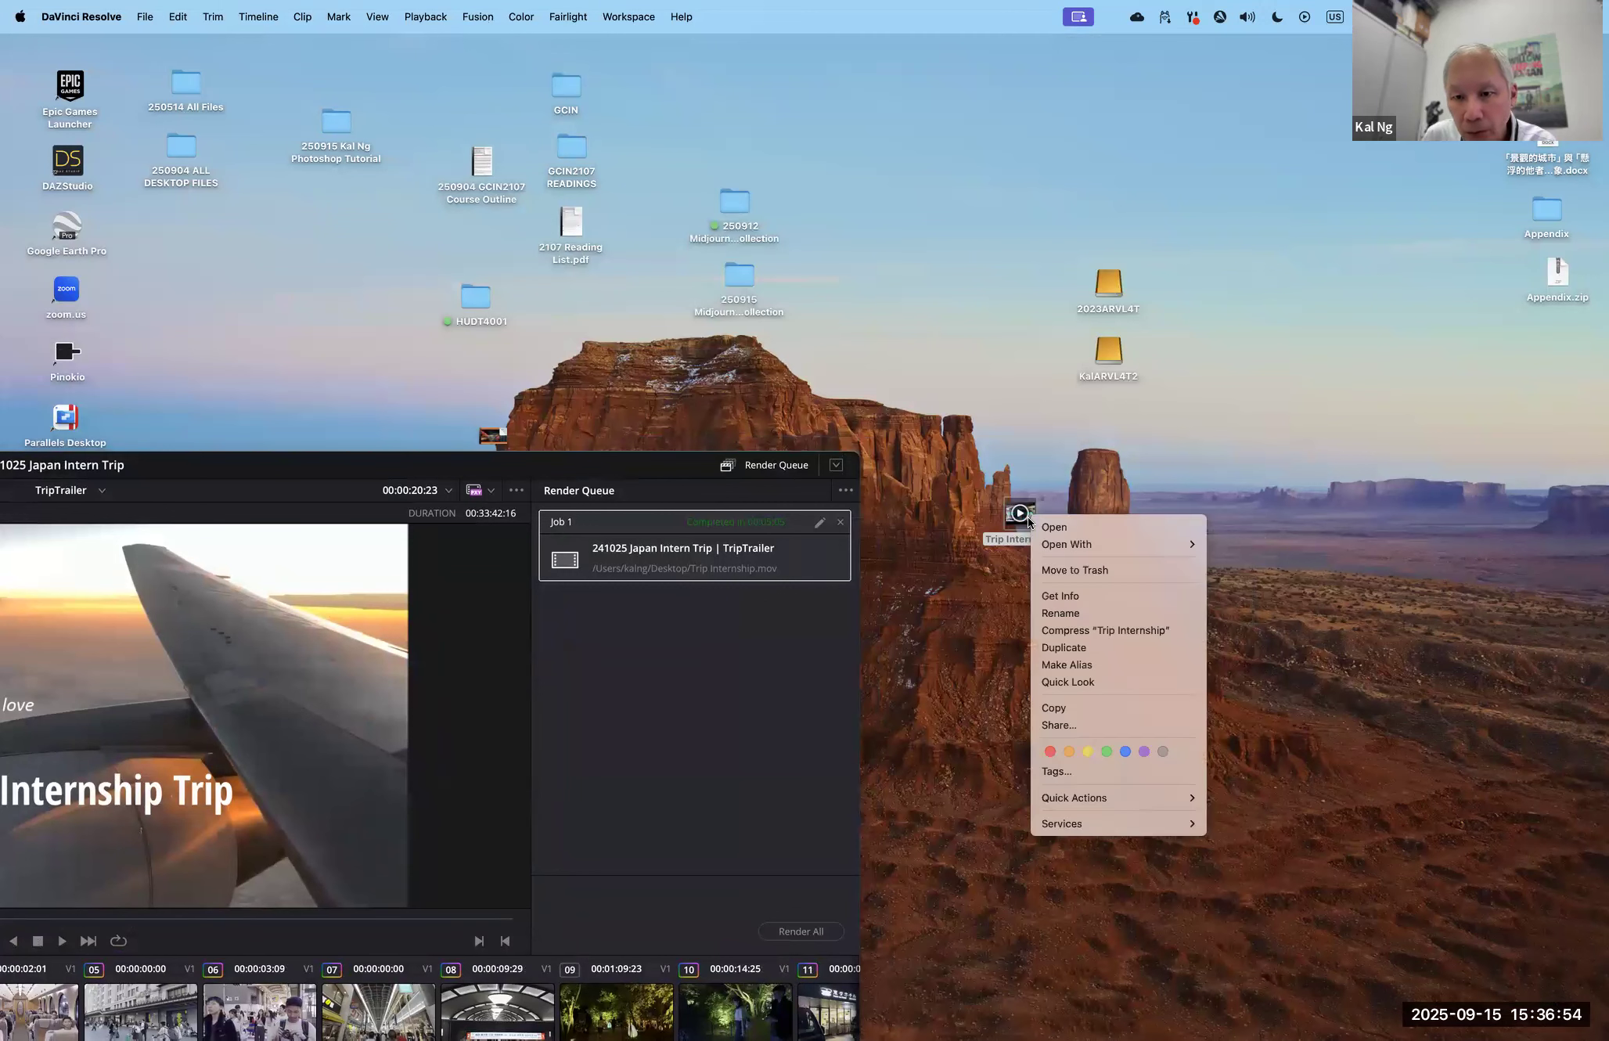
left_click(1069, 595)
left_click_drag(259, 55, 639, 166)
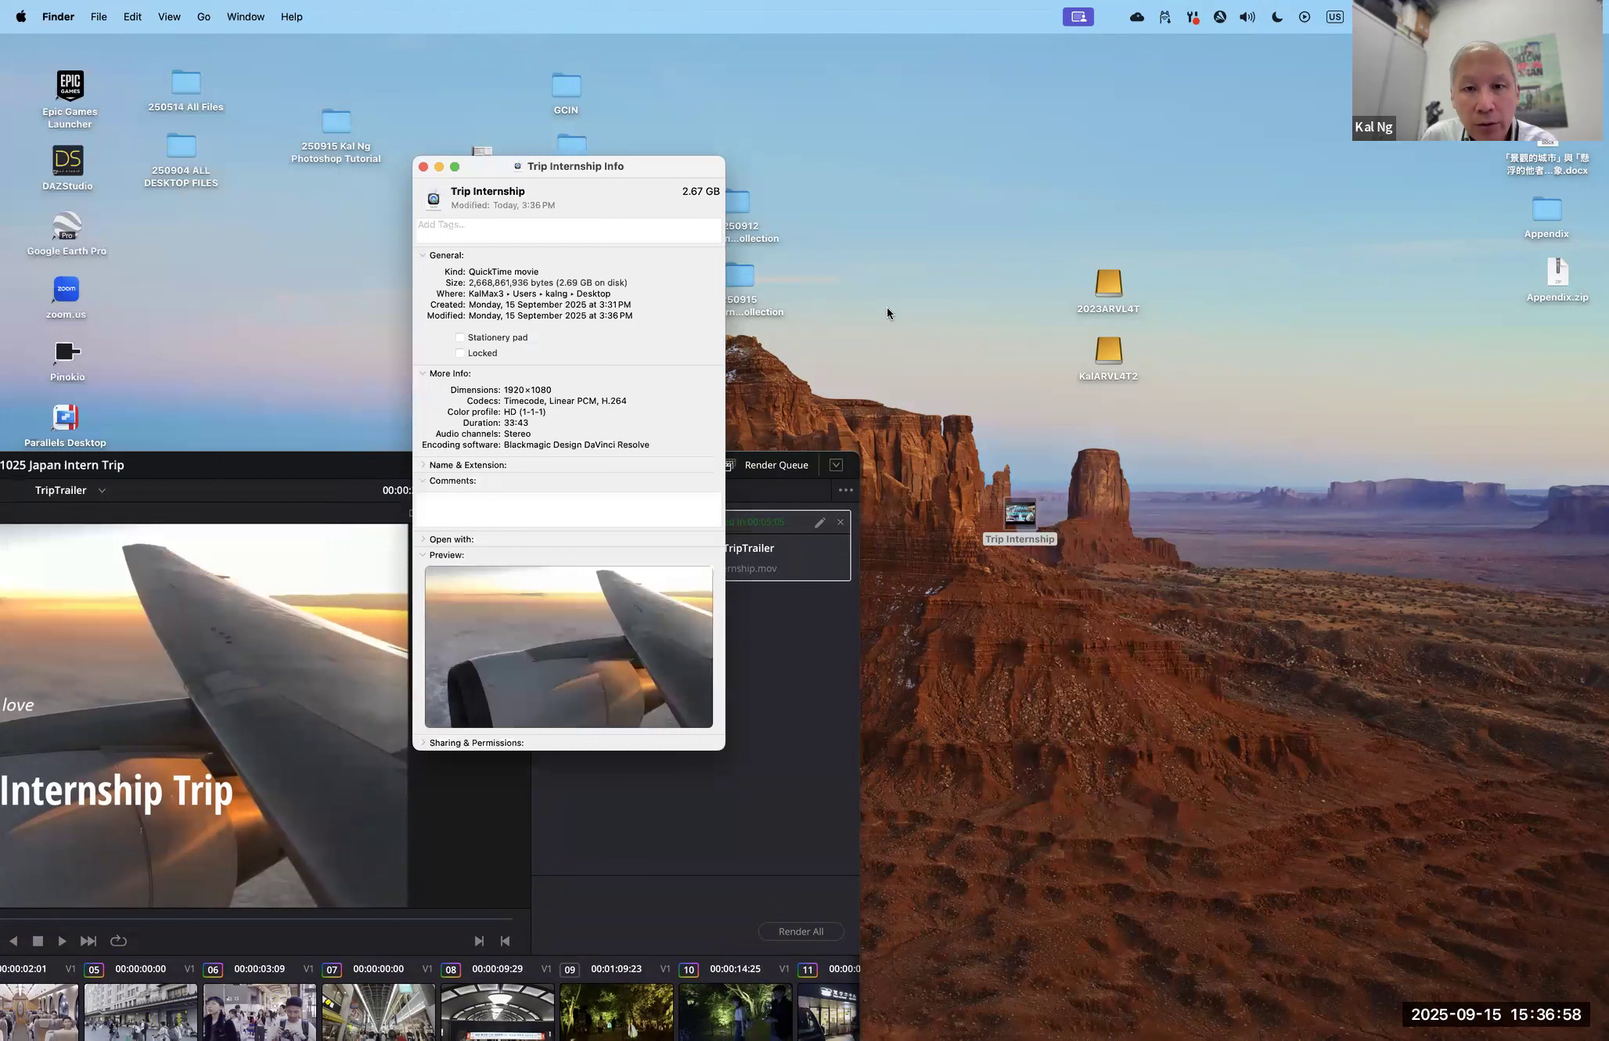
left_click_drag(434, 159, 655, 297)
left_click(644, 305)
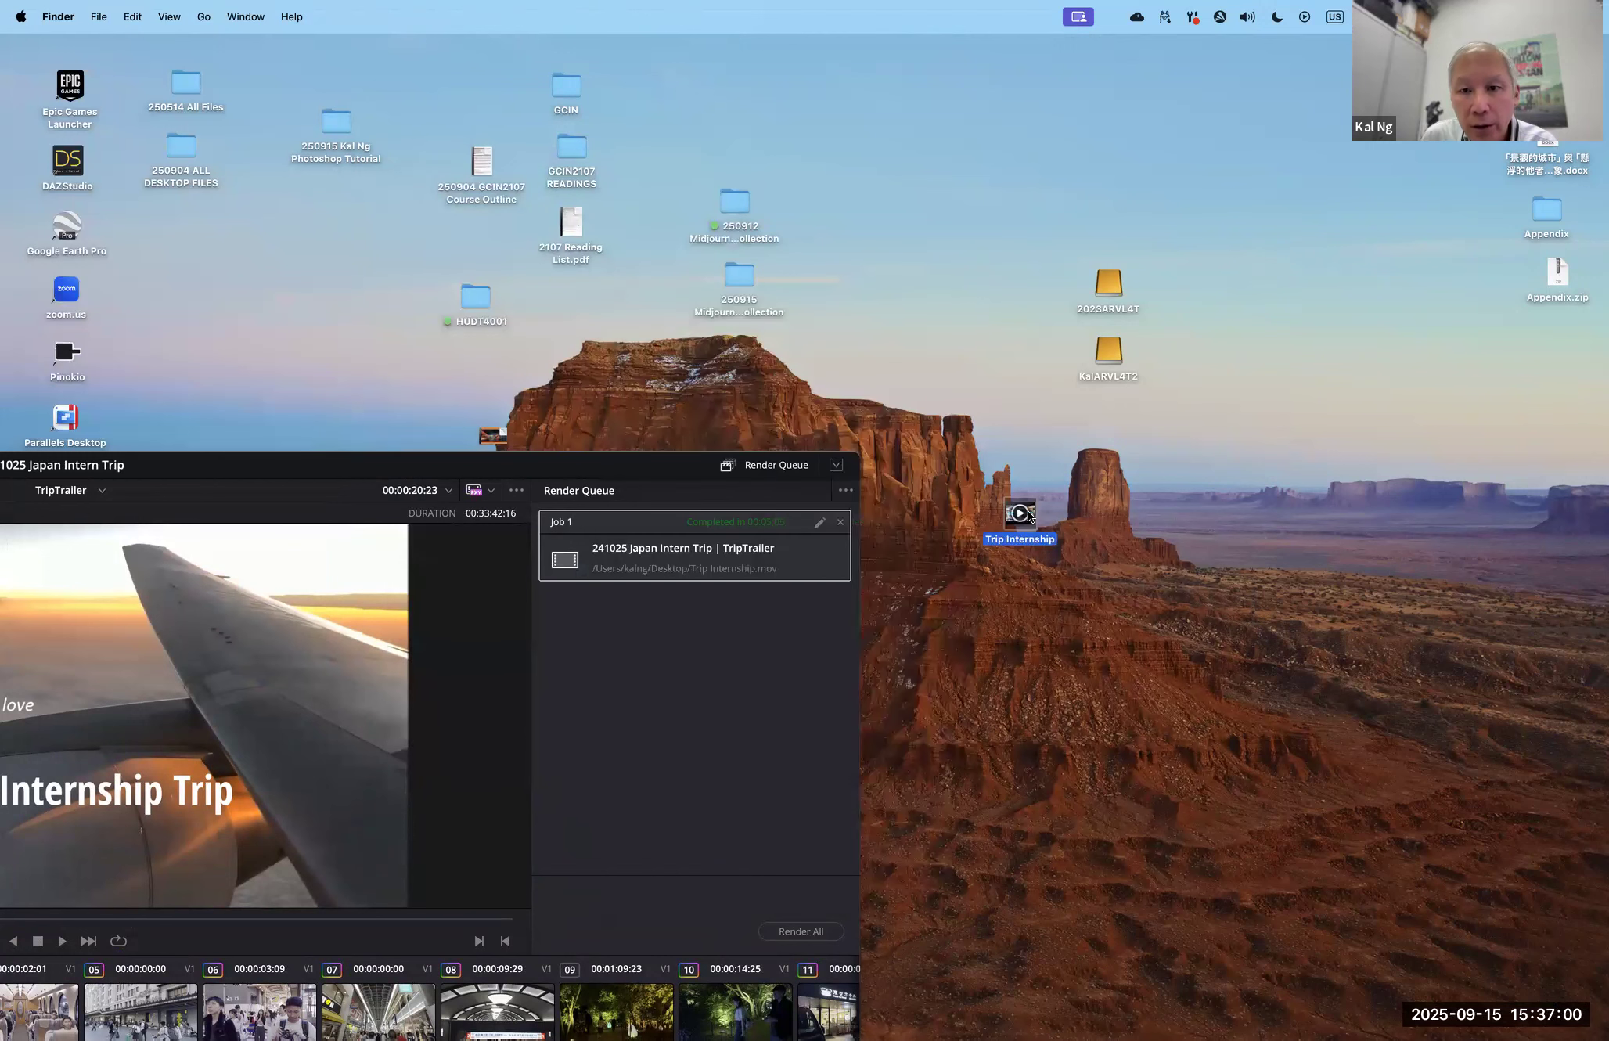
Step: Play the exported Trip Internship movie in QuickTime Player at a reduced volume, pausing at about 01:00:29
left_click_drag(1019, 515, 1589, 586)
left_click(792, 748)
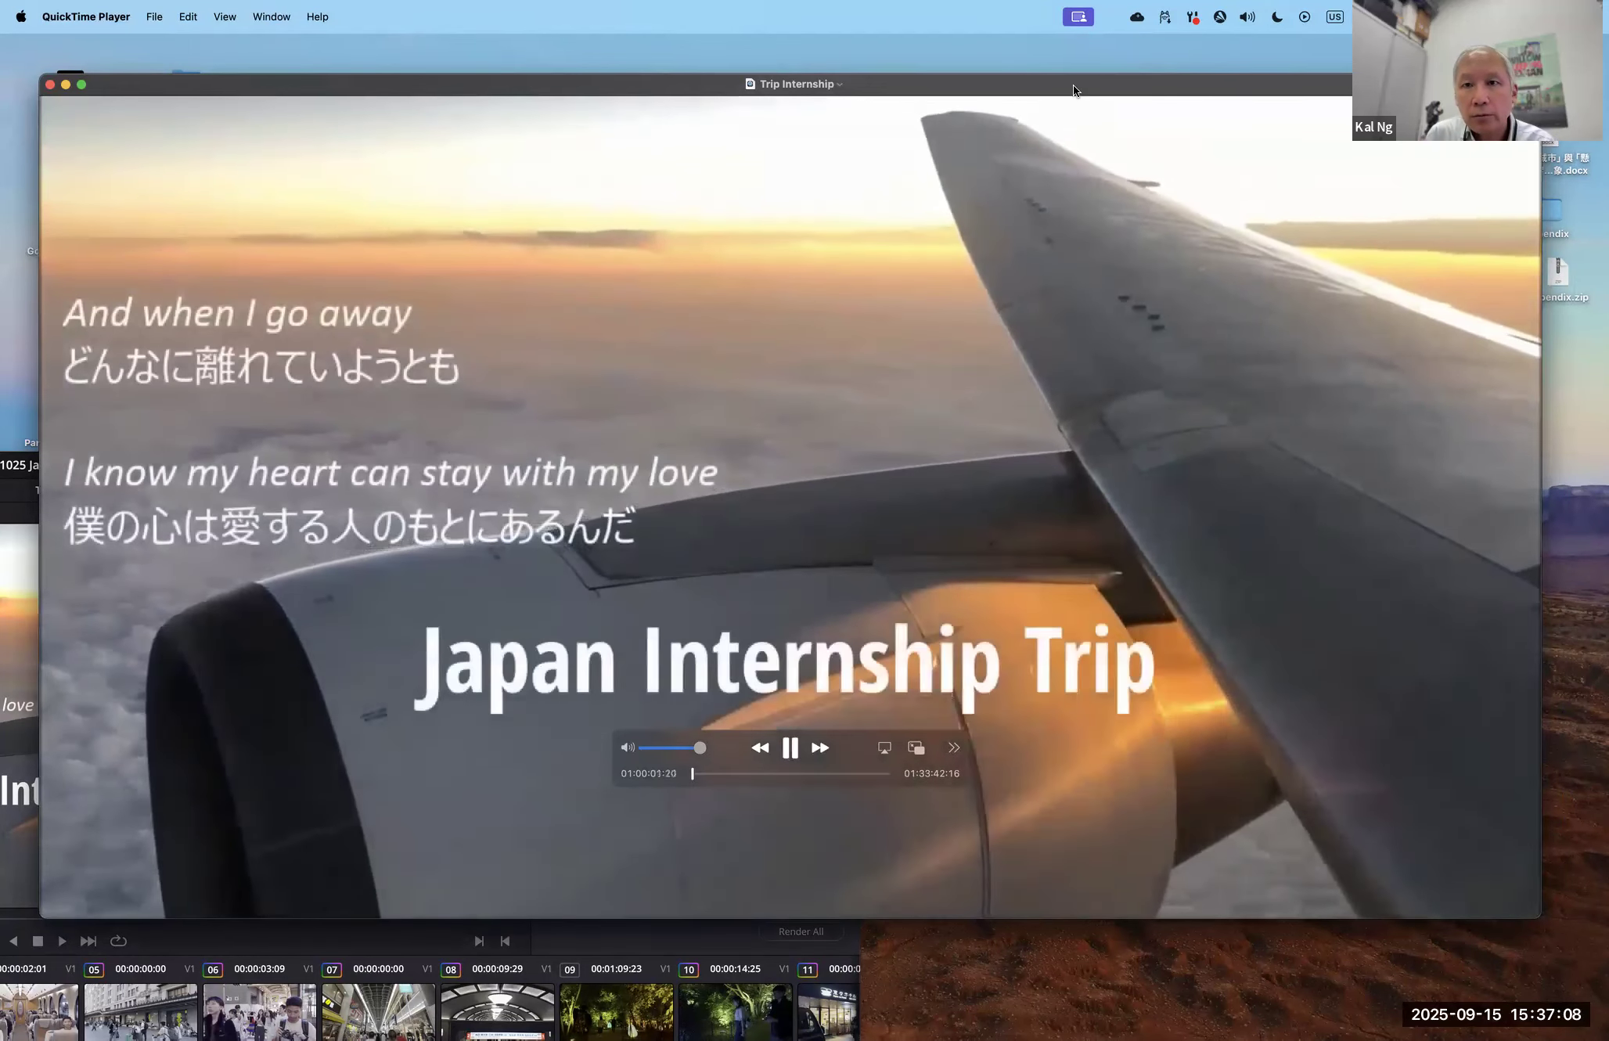
left_click_drag(1074, 84, 1087, 110)
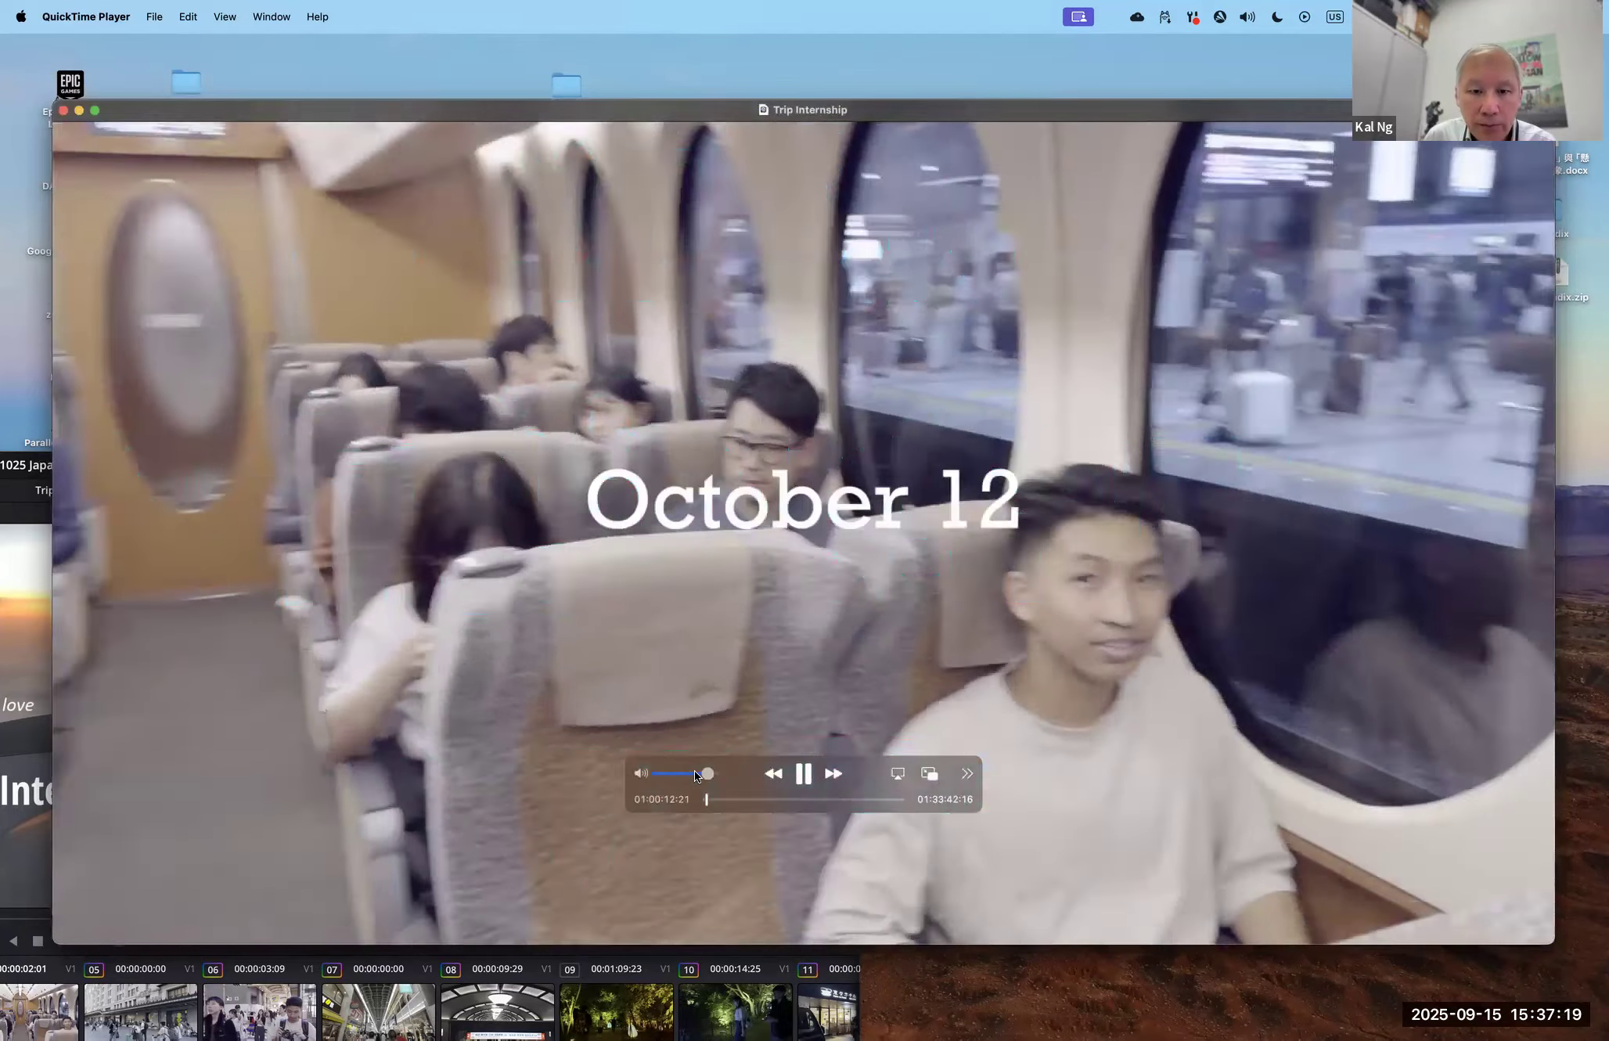
left_click_drag(695, 771, 676, 774)
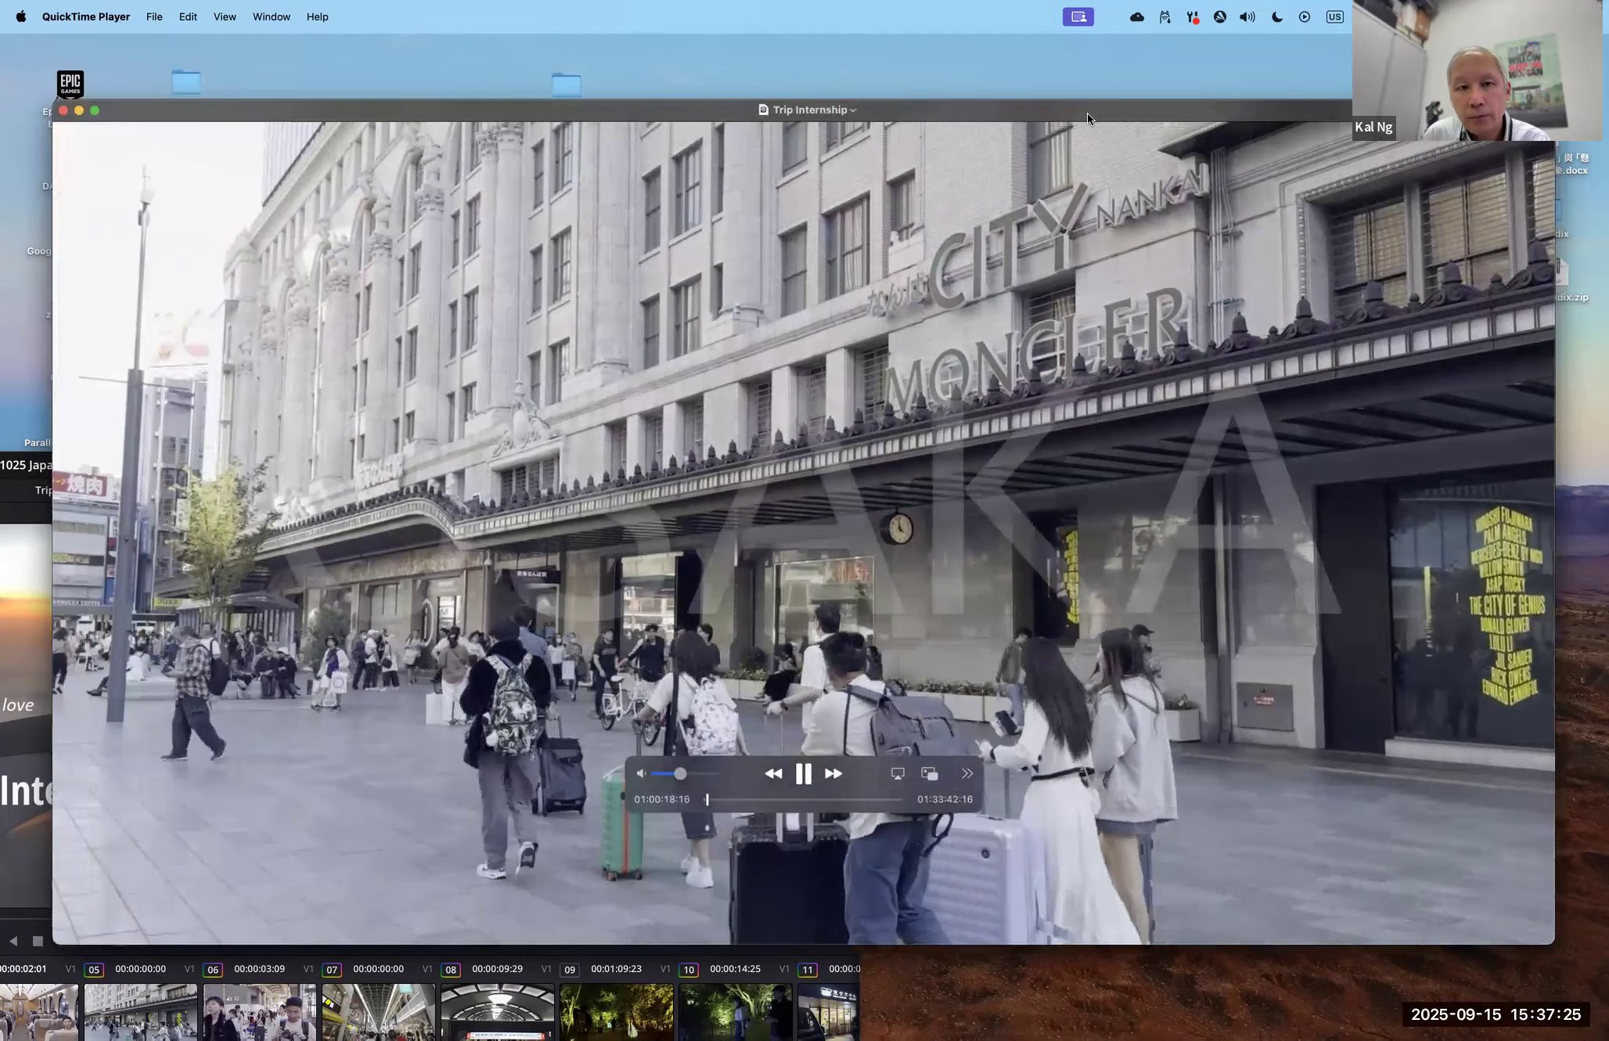
left_click_drag(1087, 114, 1091, 85)
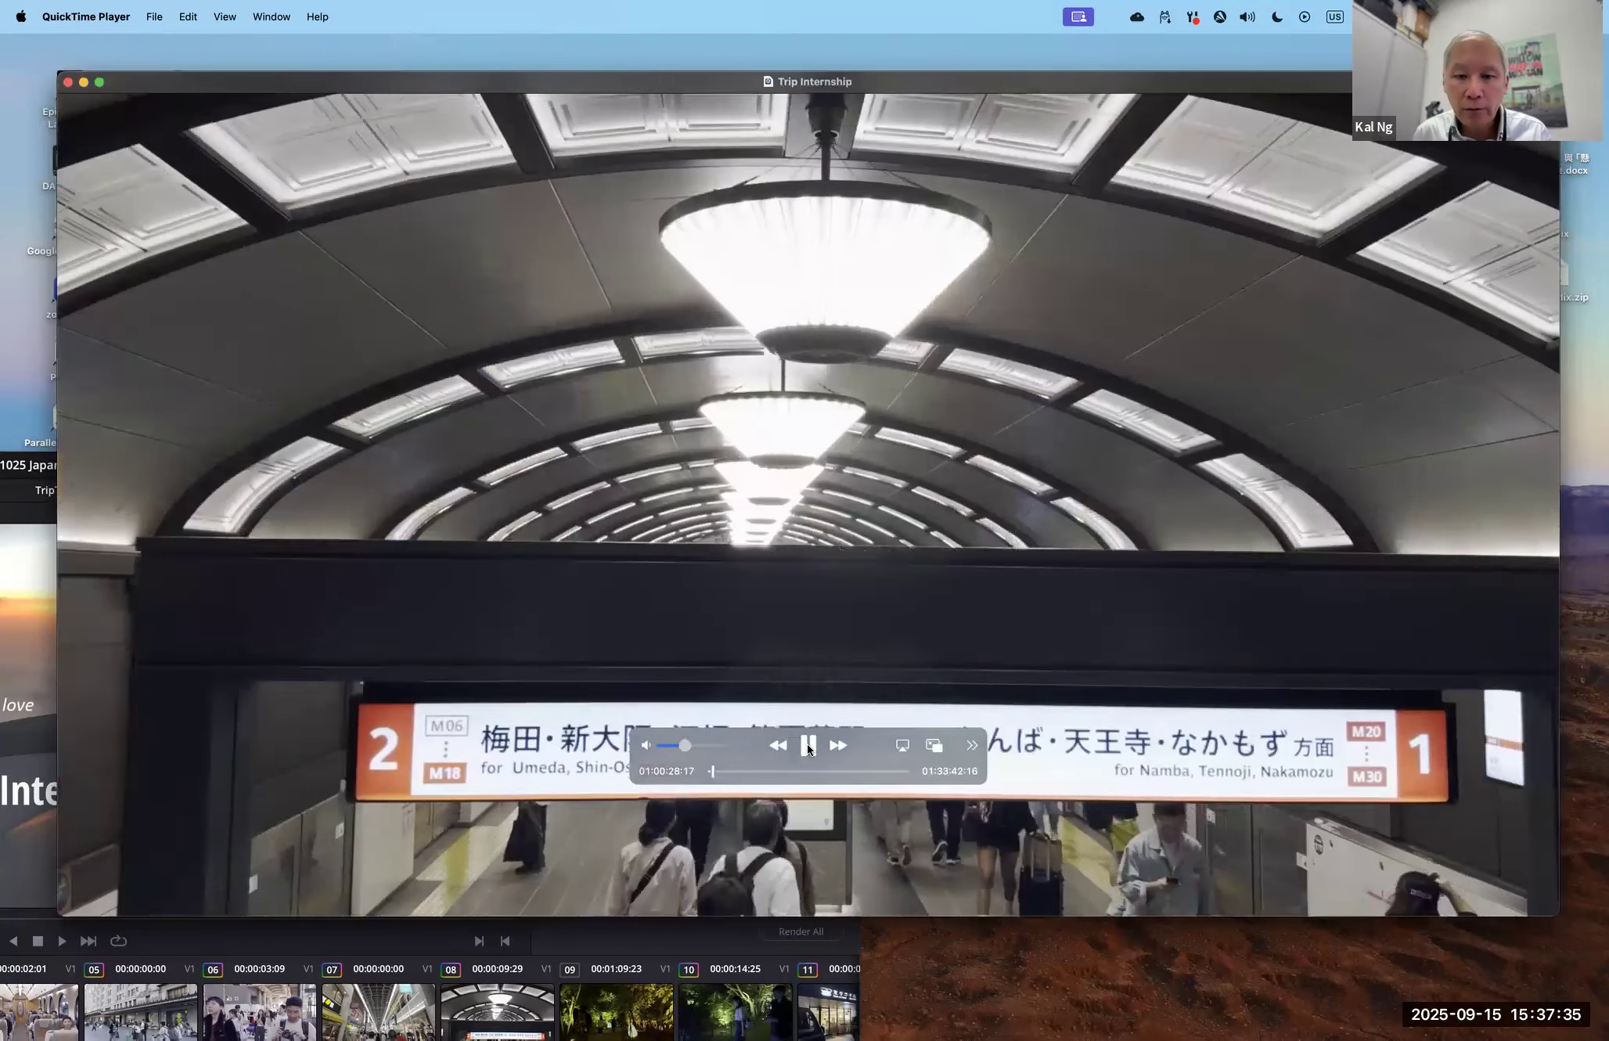
left_click(809, 747)
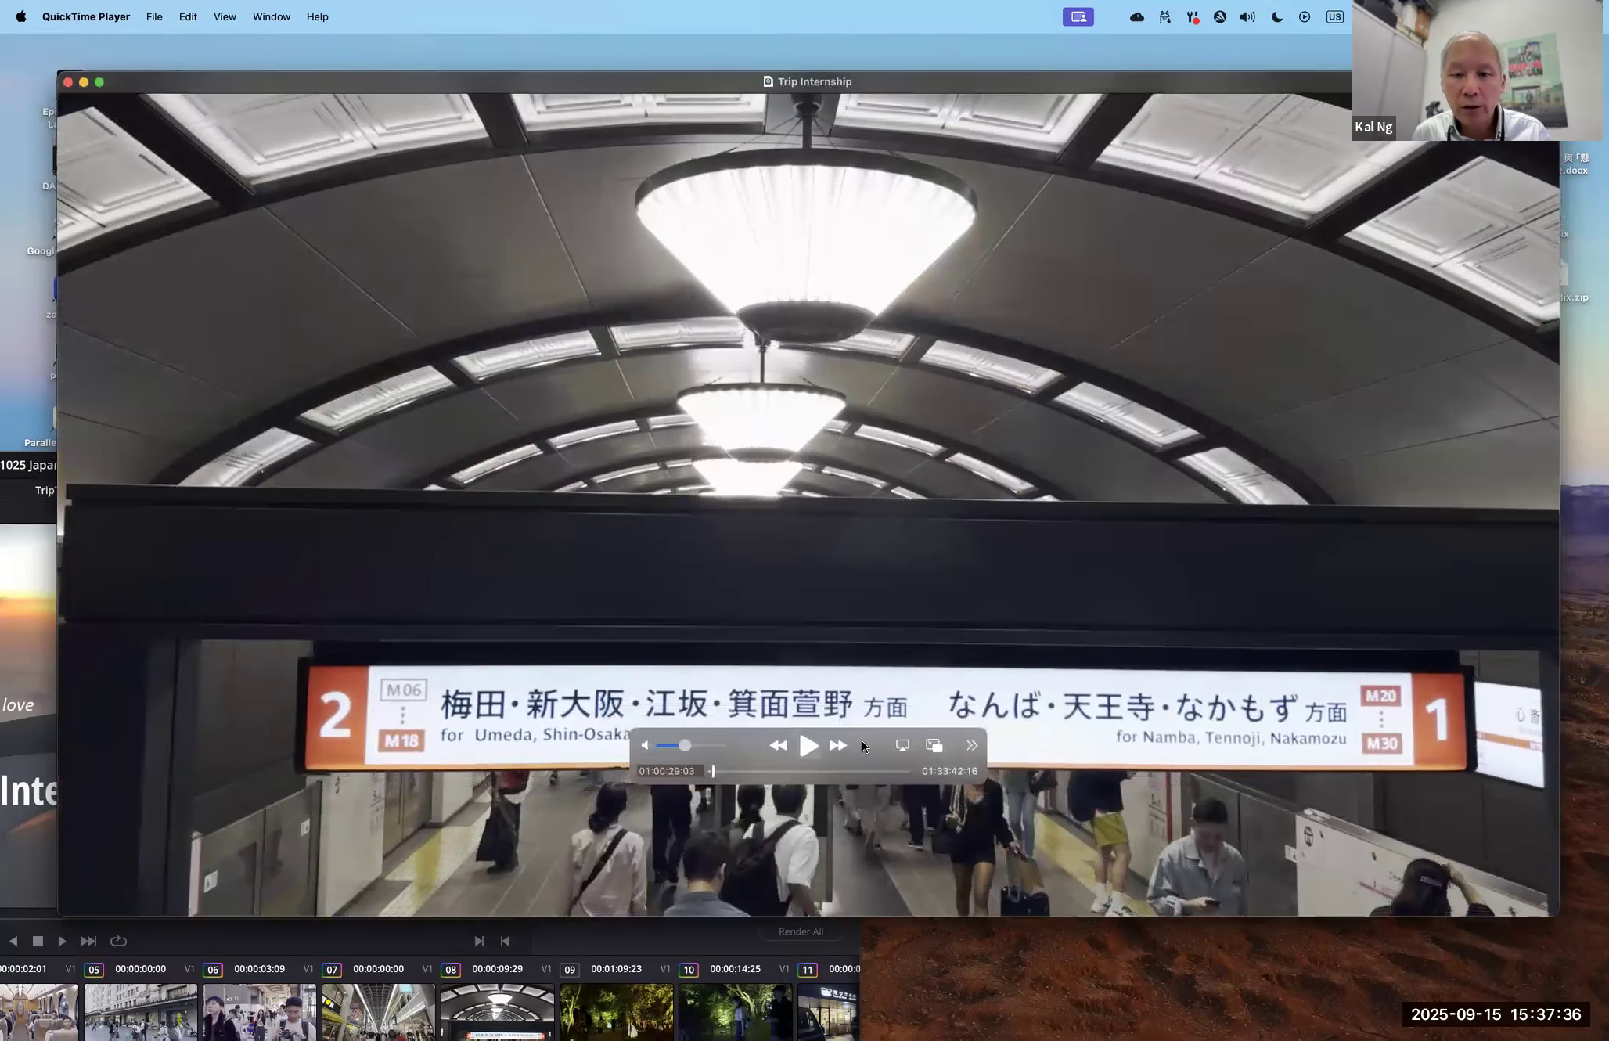
Step: Move the playback controls lower over the picture and resume the movie at a softer volume, pausing at about 01:01:02
left_click_drag(867, 734, 857, 748)
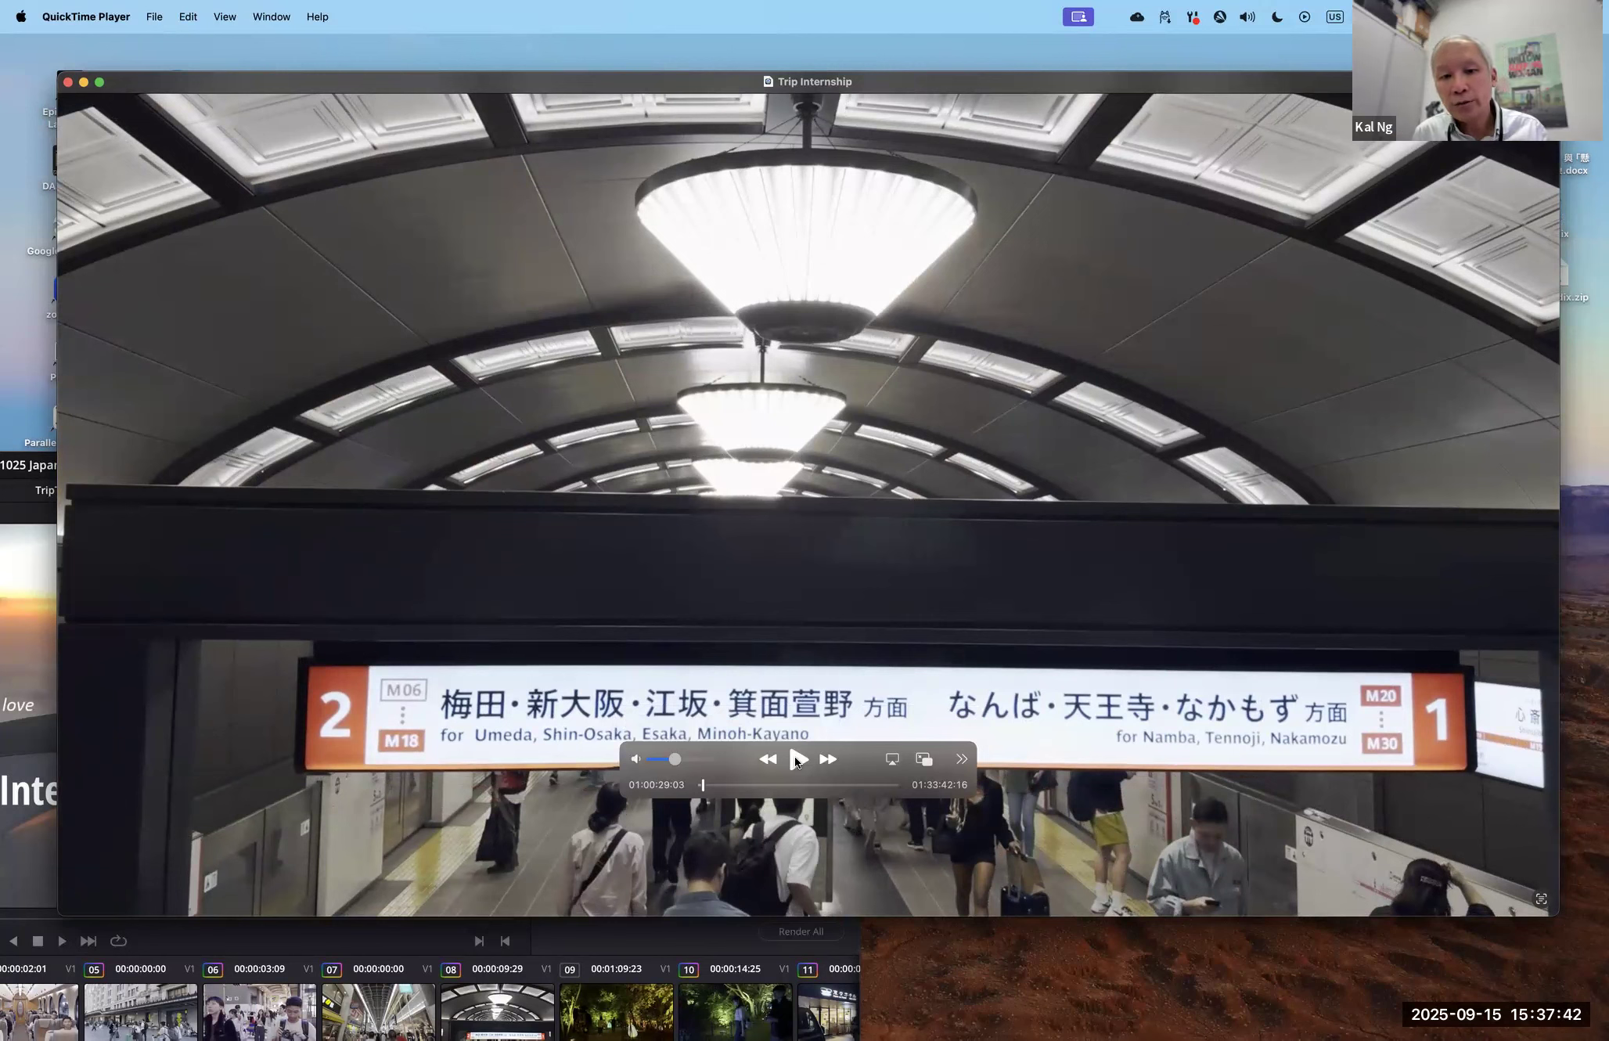
left_click_drag(798, 760, 777, 799)
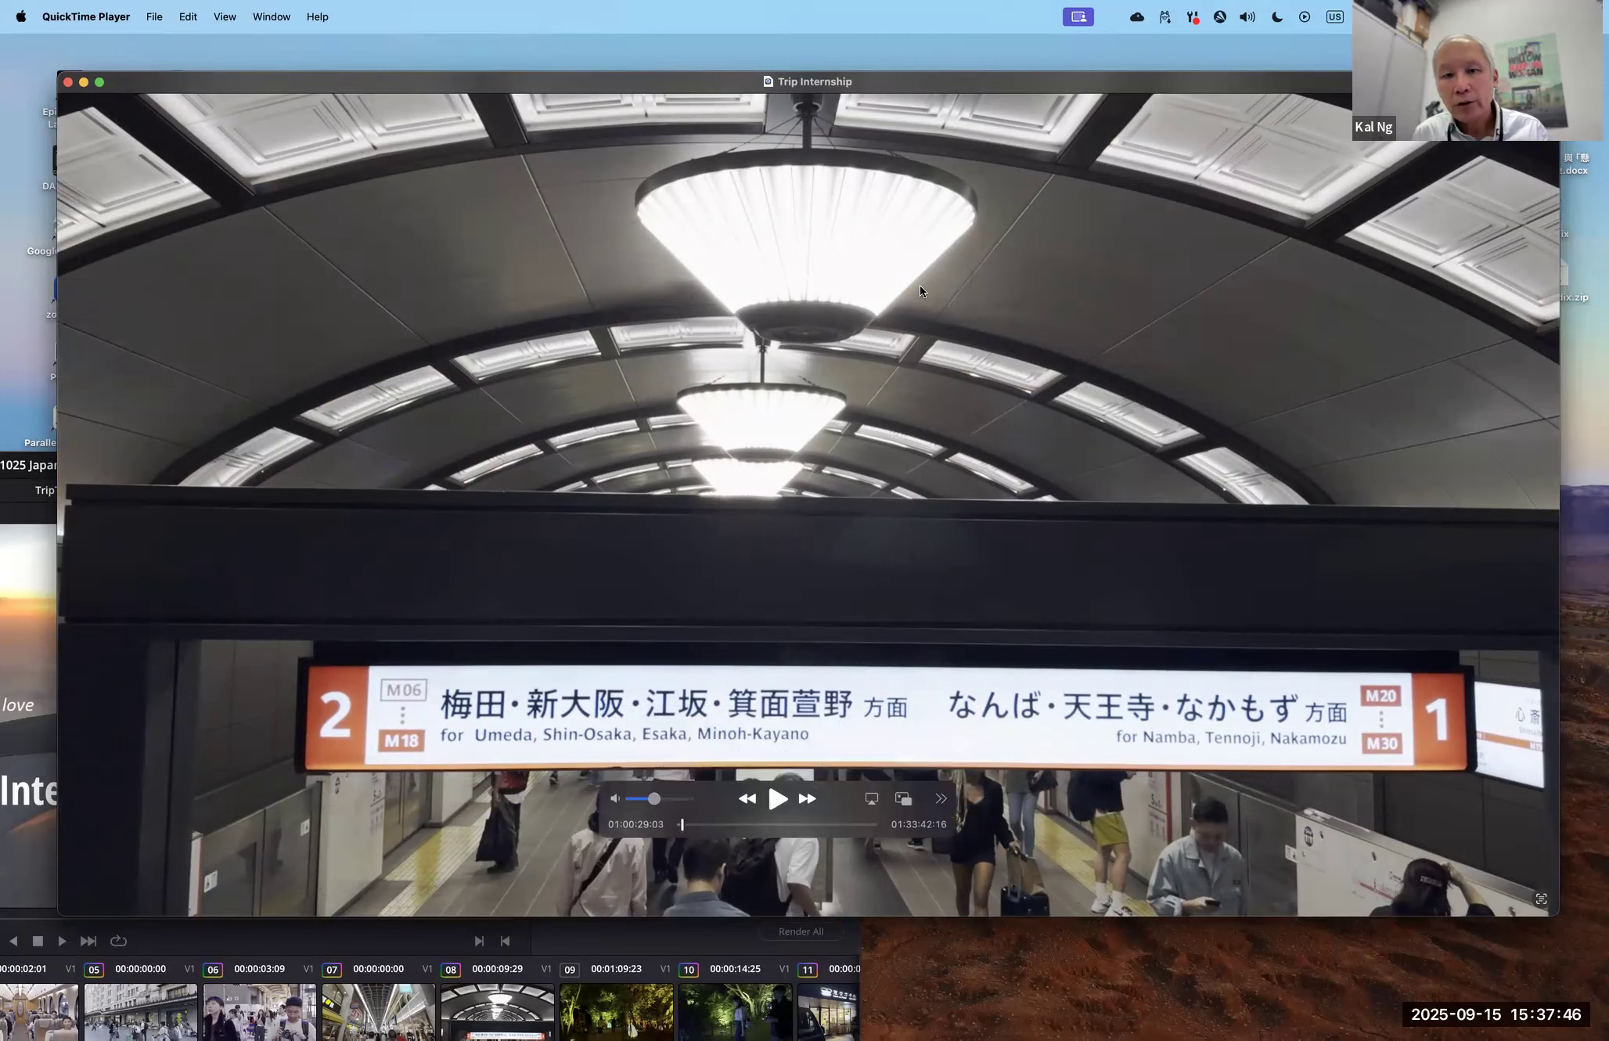
left_click(777, 798)
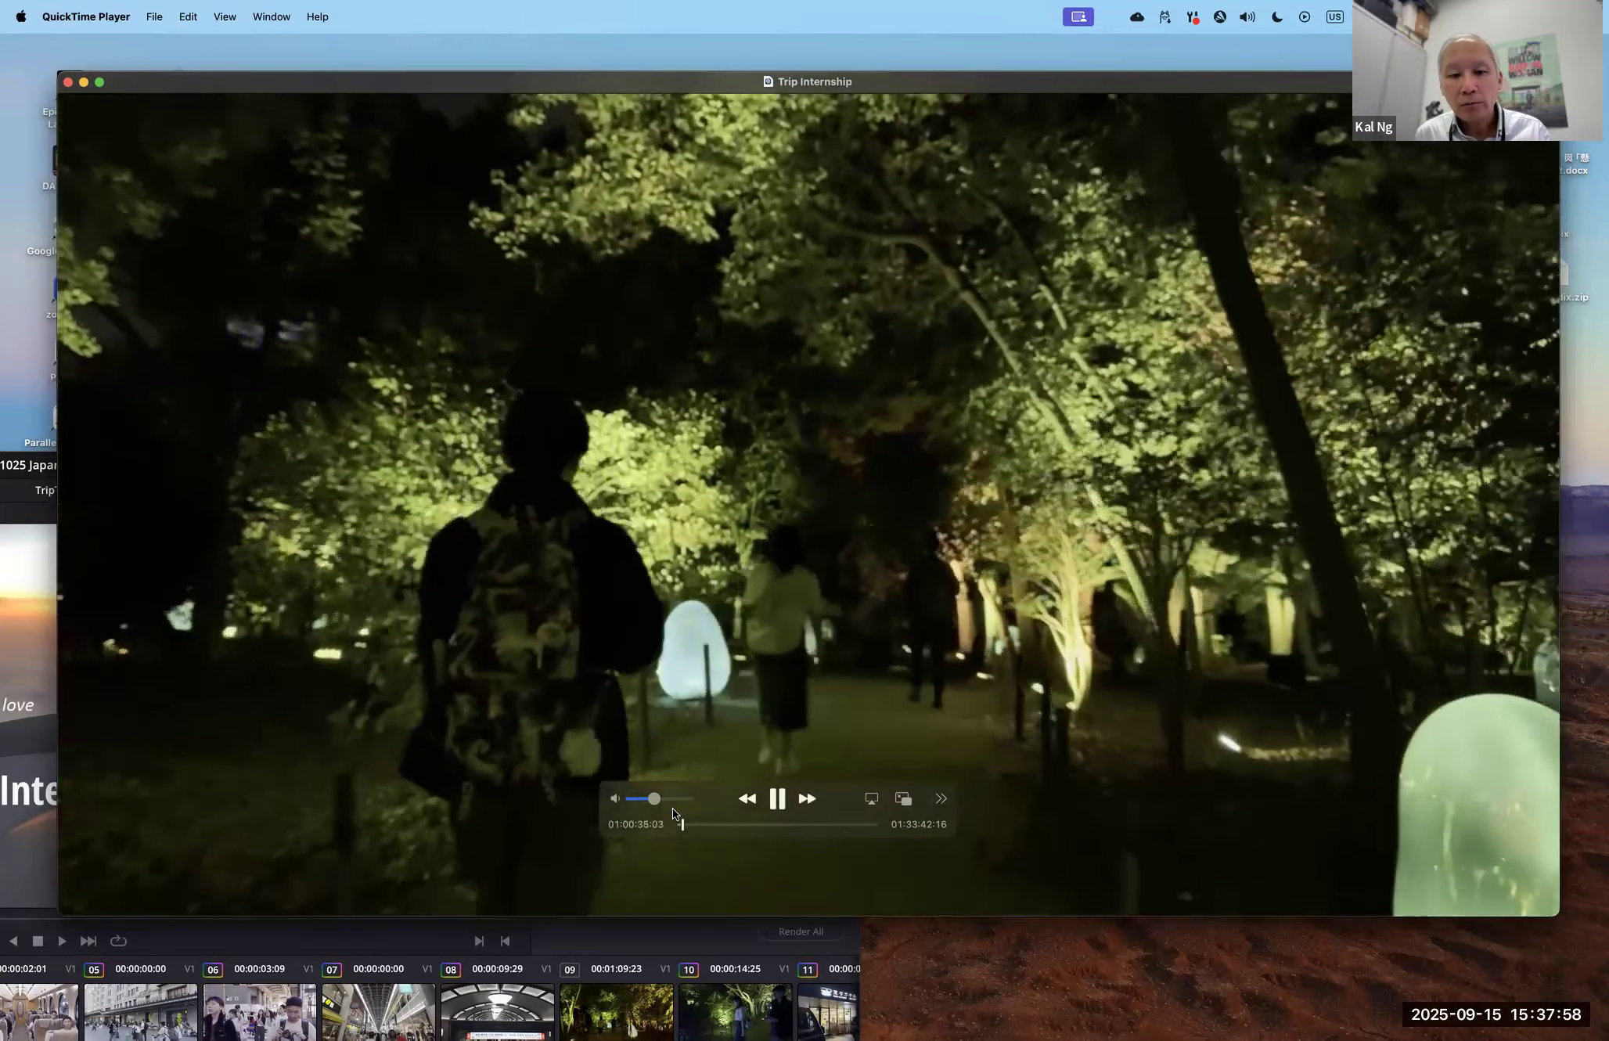
left_click_drag(652, 799, 636, 799)
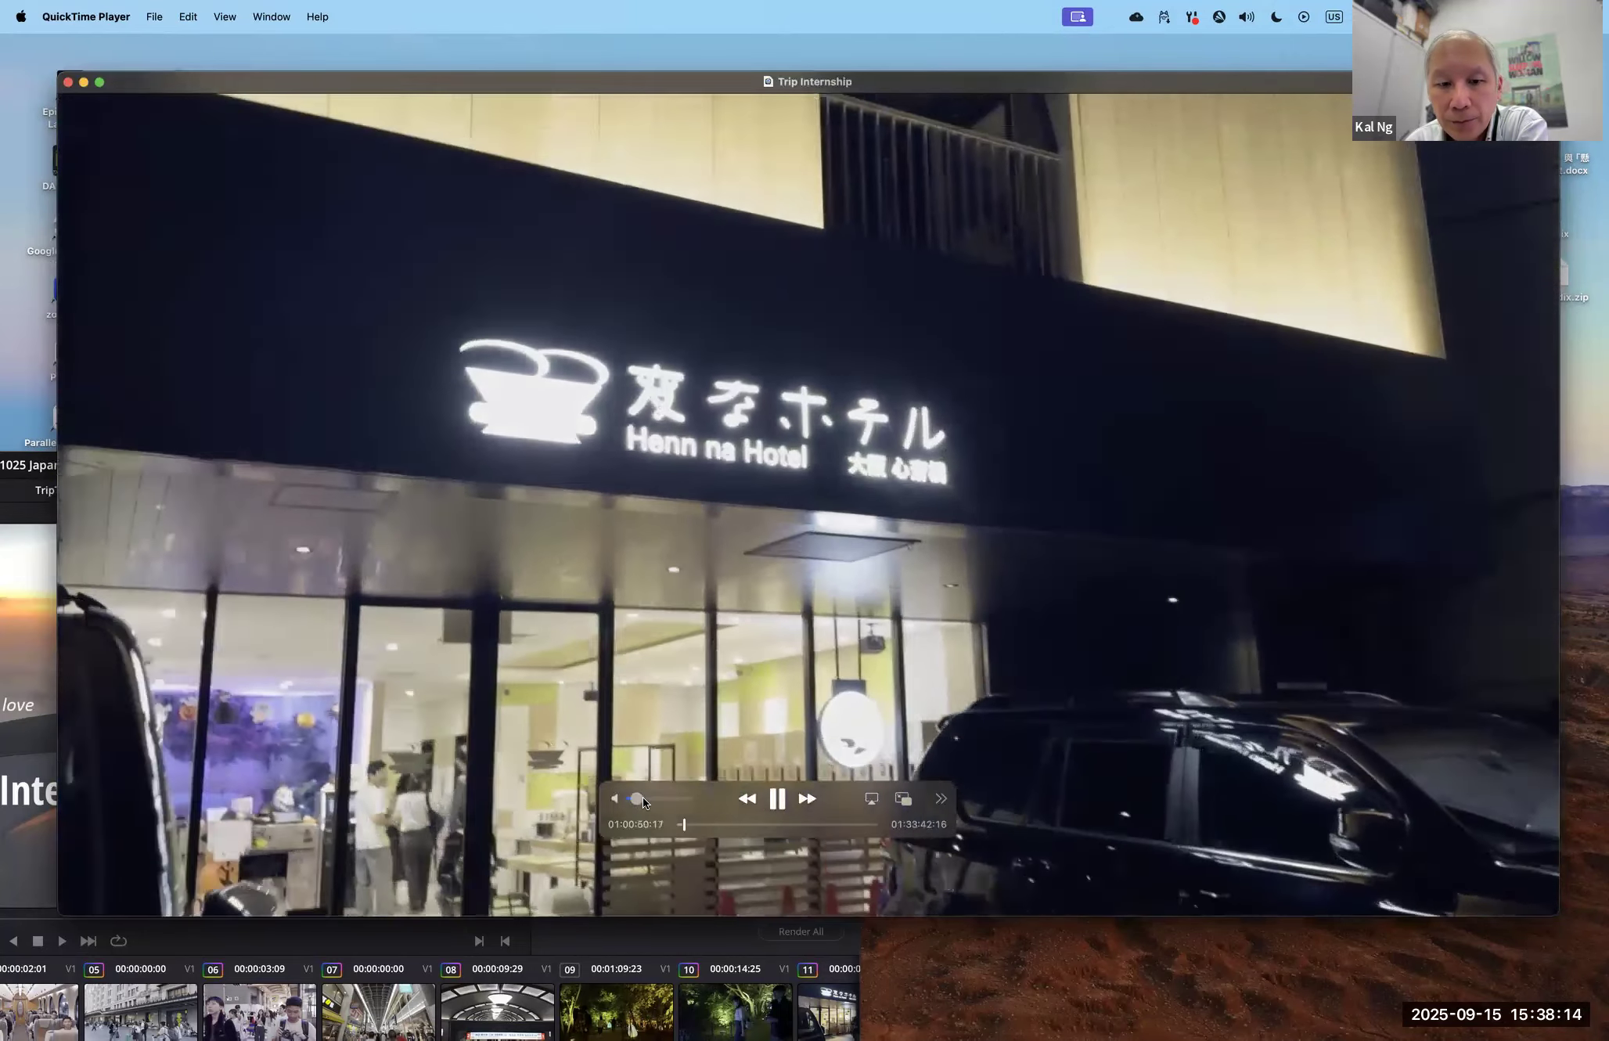
left_click_drag(642, 796, 649, 797)
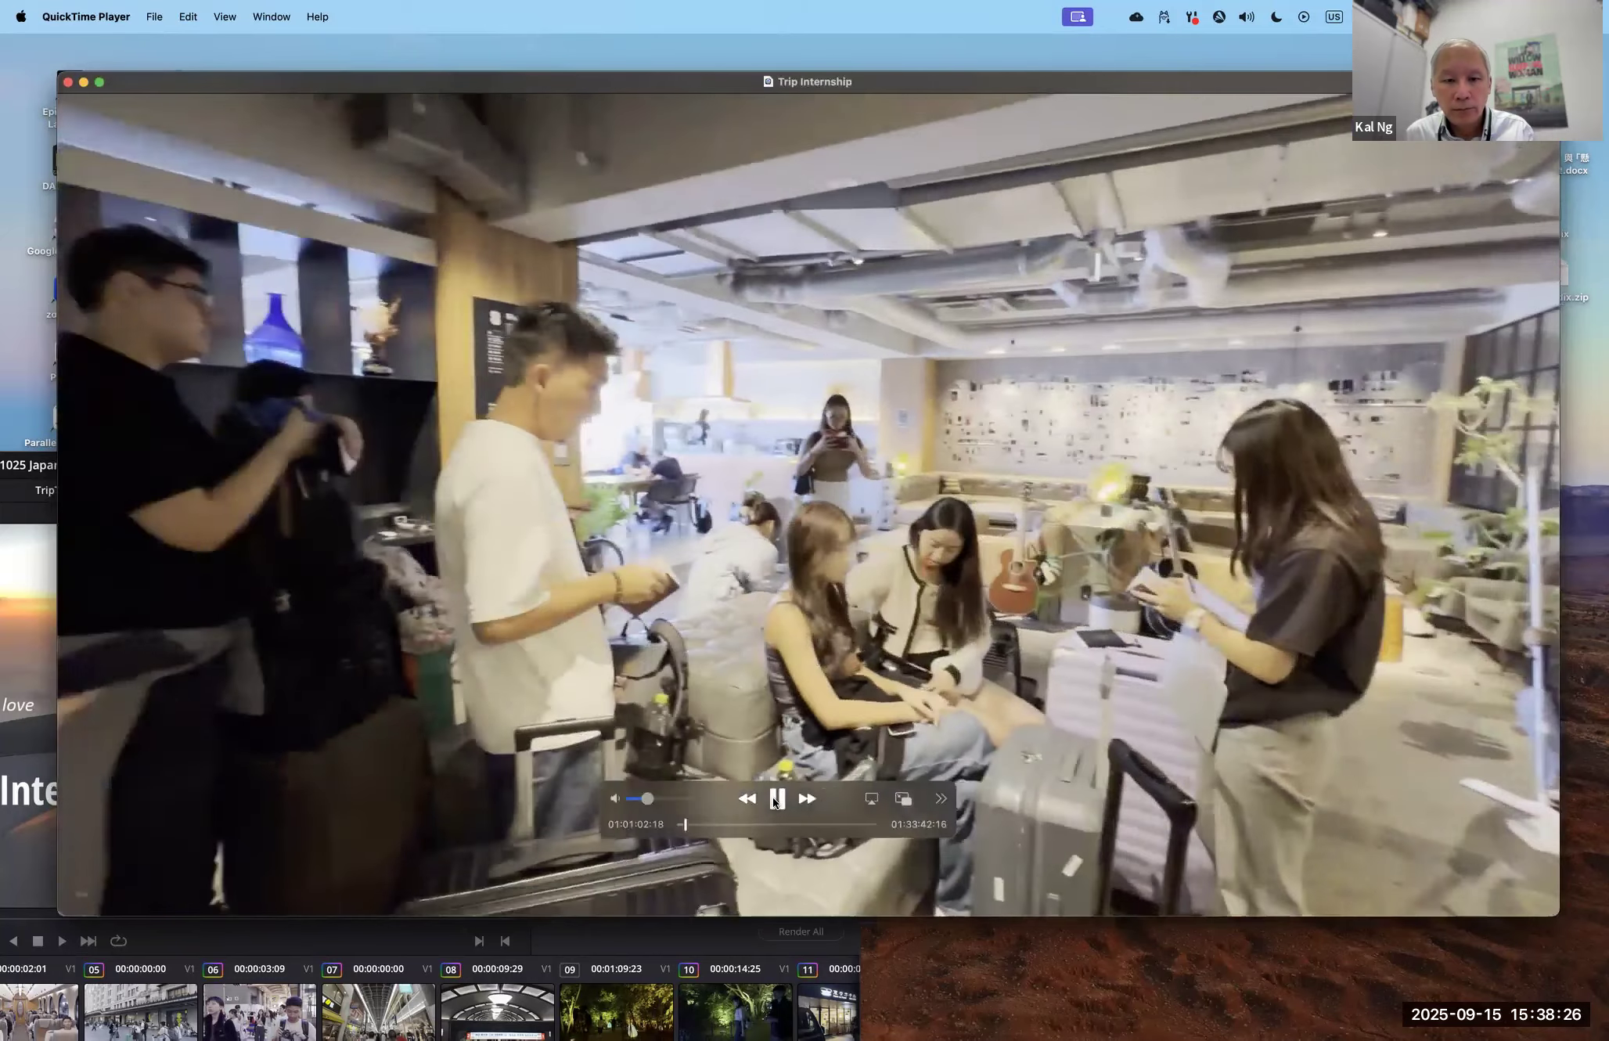
left_click(777, 798)
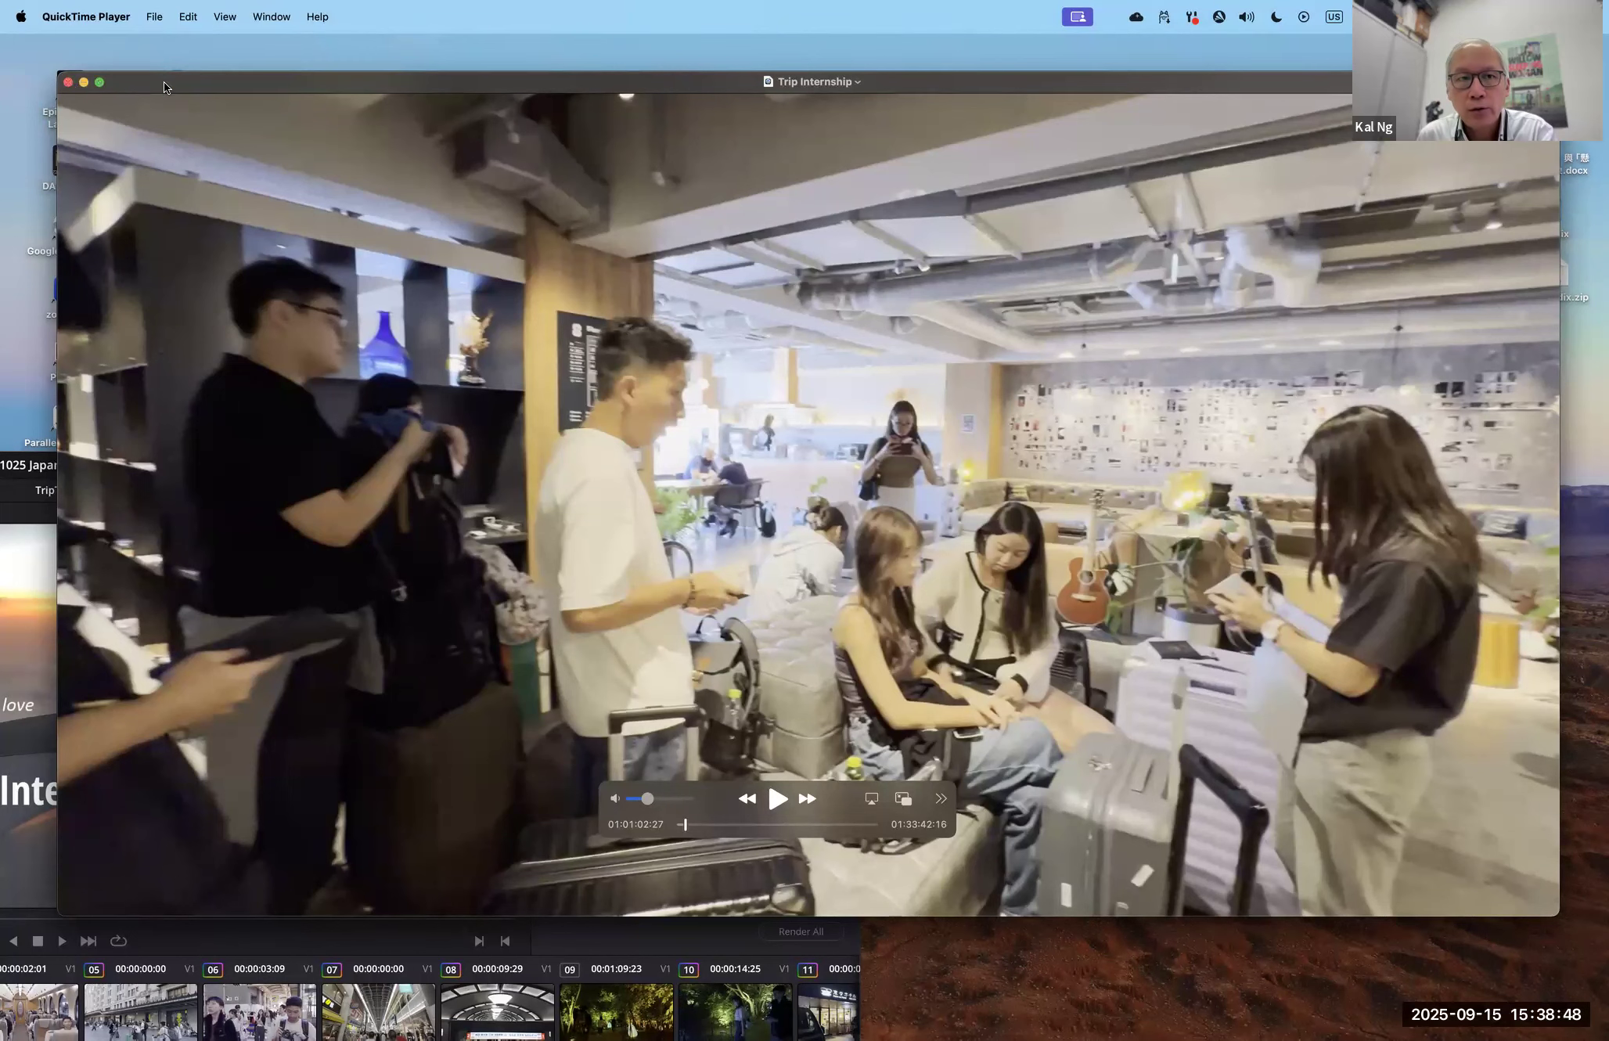
left_click_drag(163, 81, 170, 62)
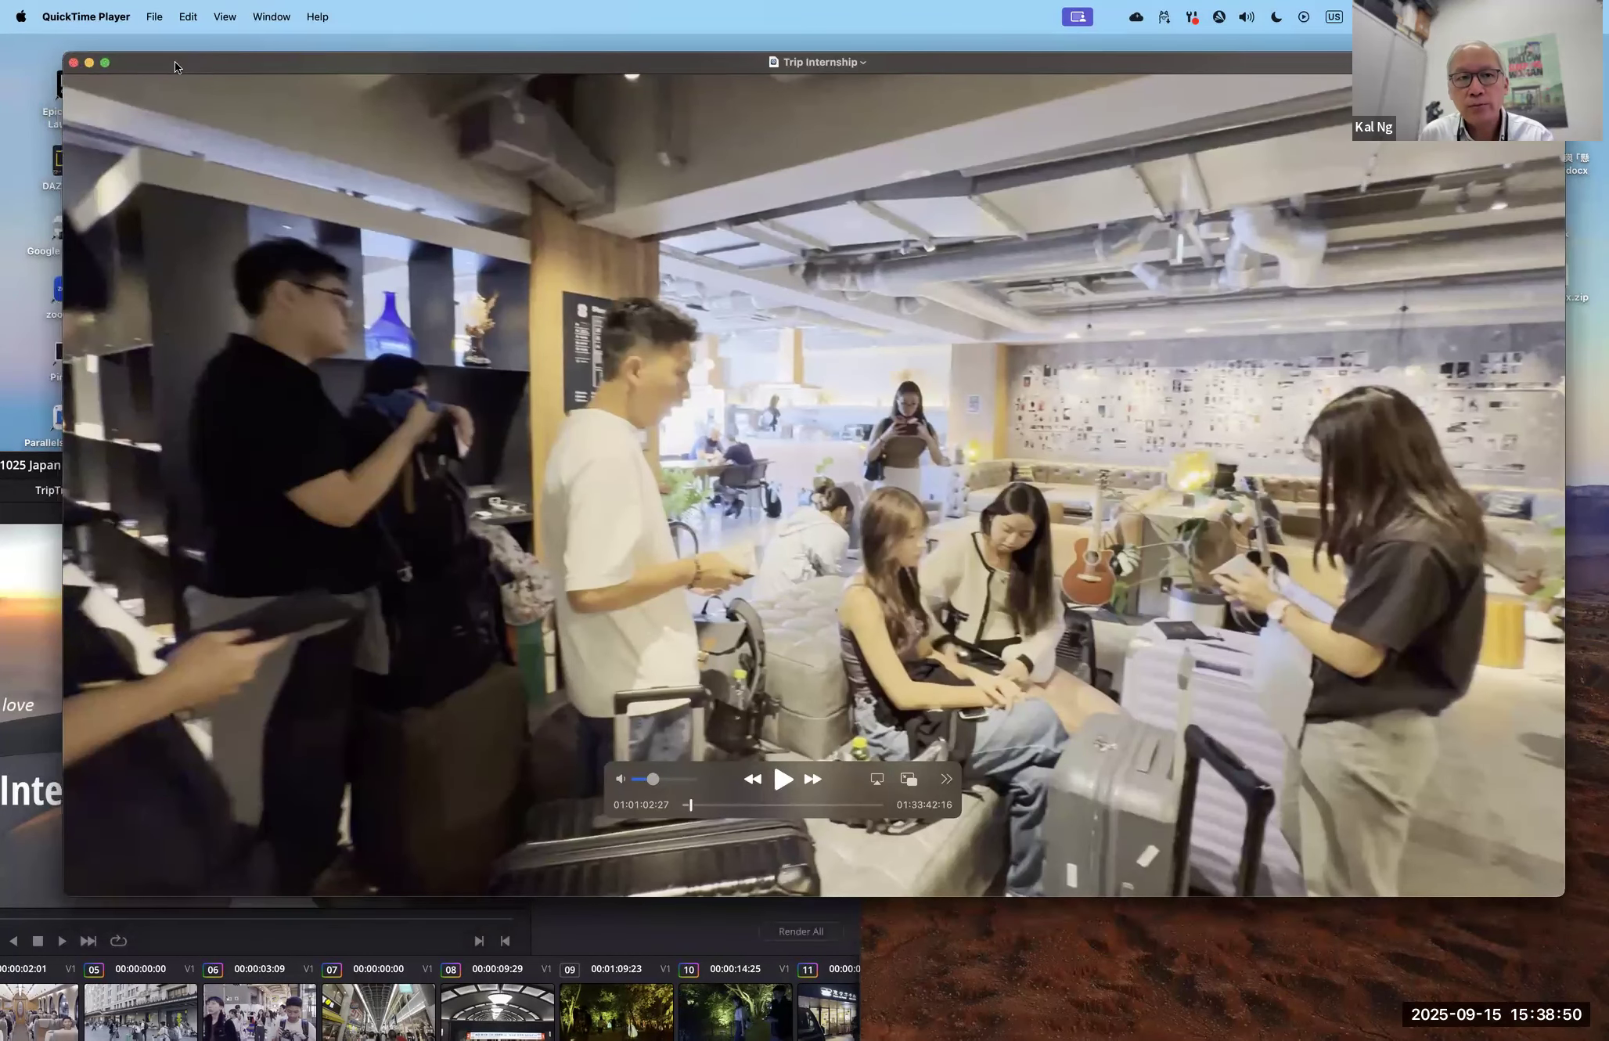
left_click_drag(162, 68, 162, 79)
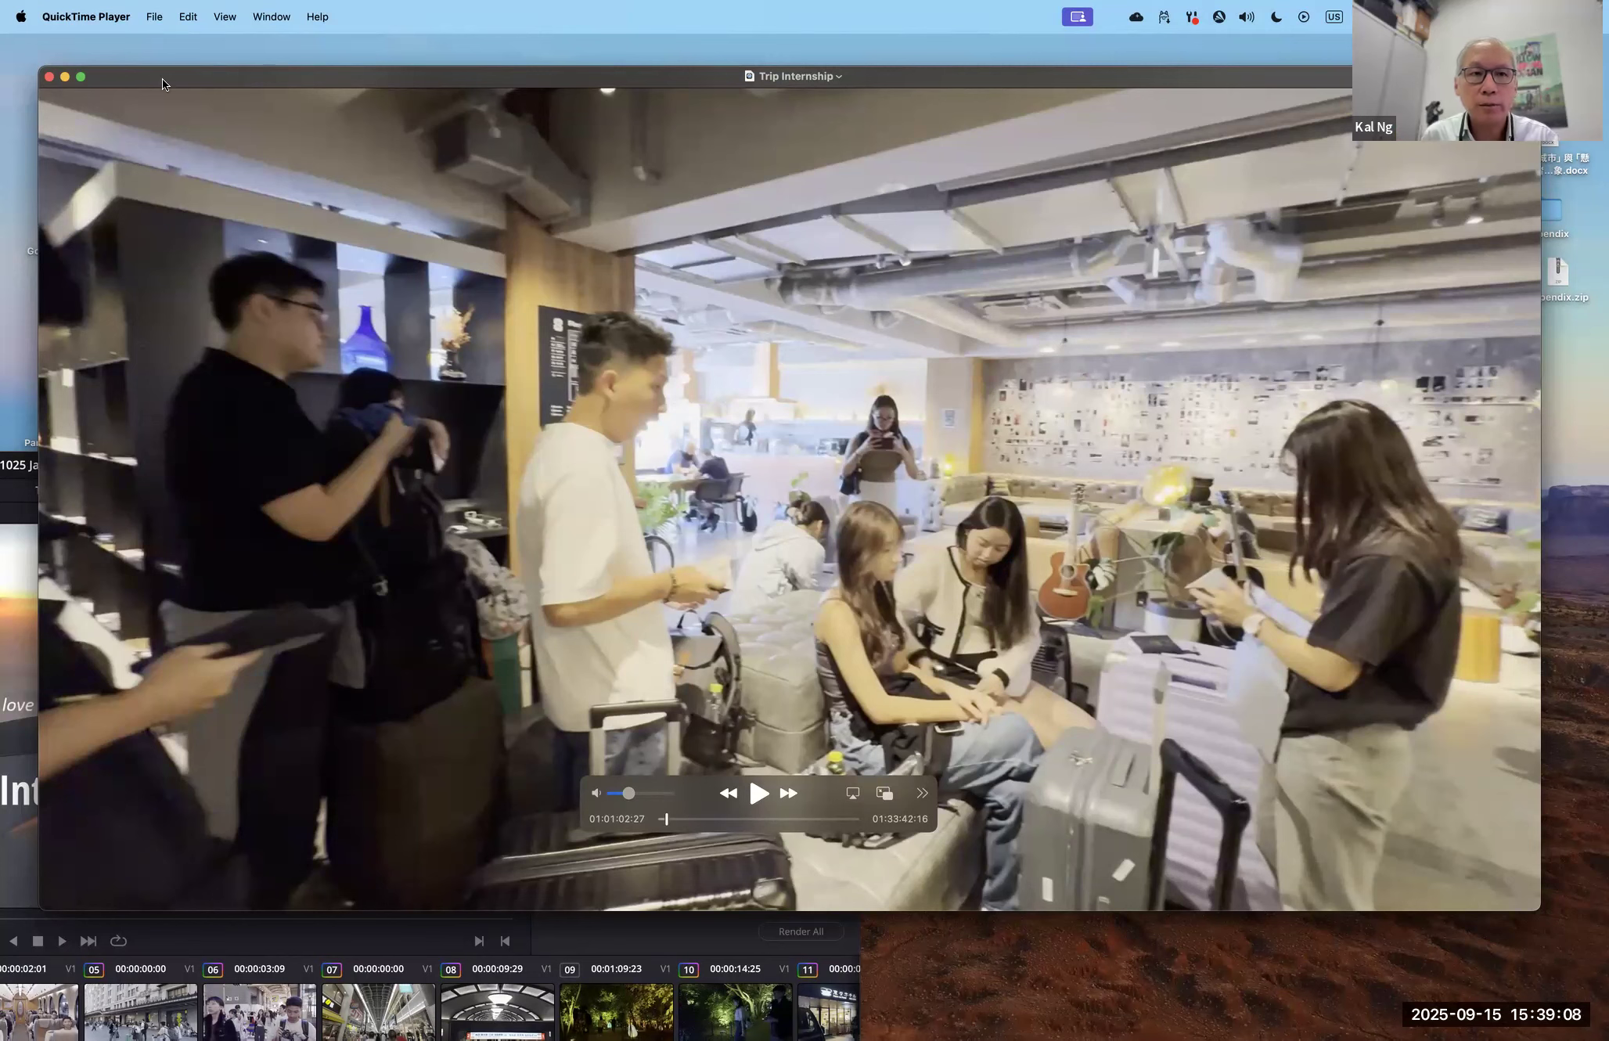
left_click_drag(162, 79, 157, 81)
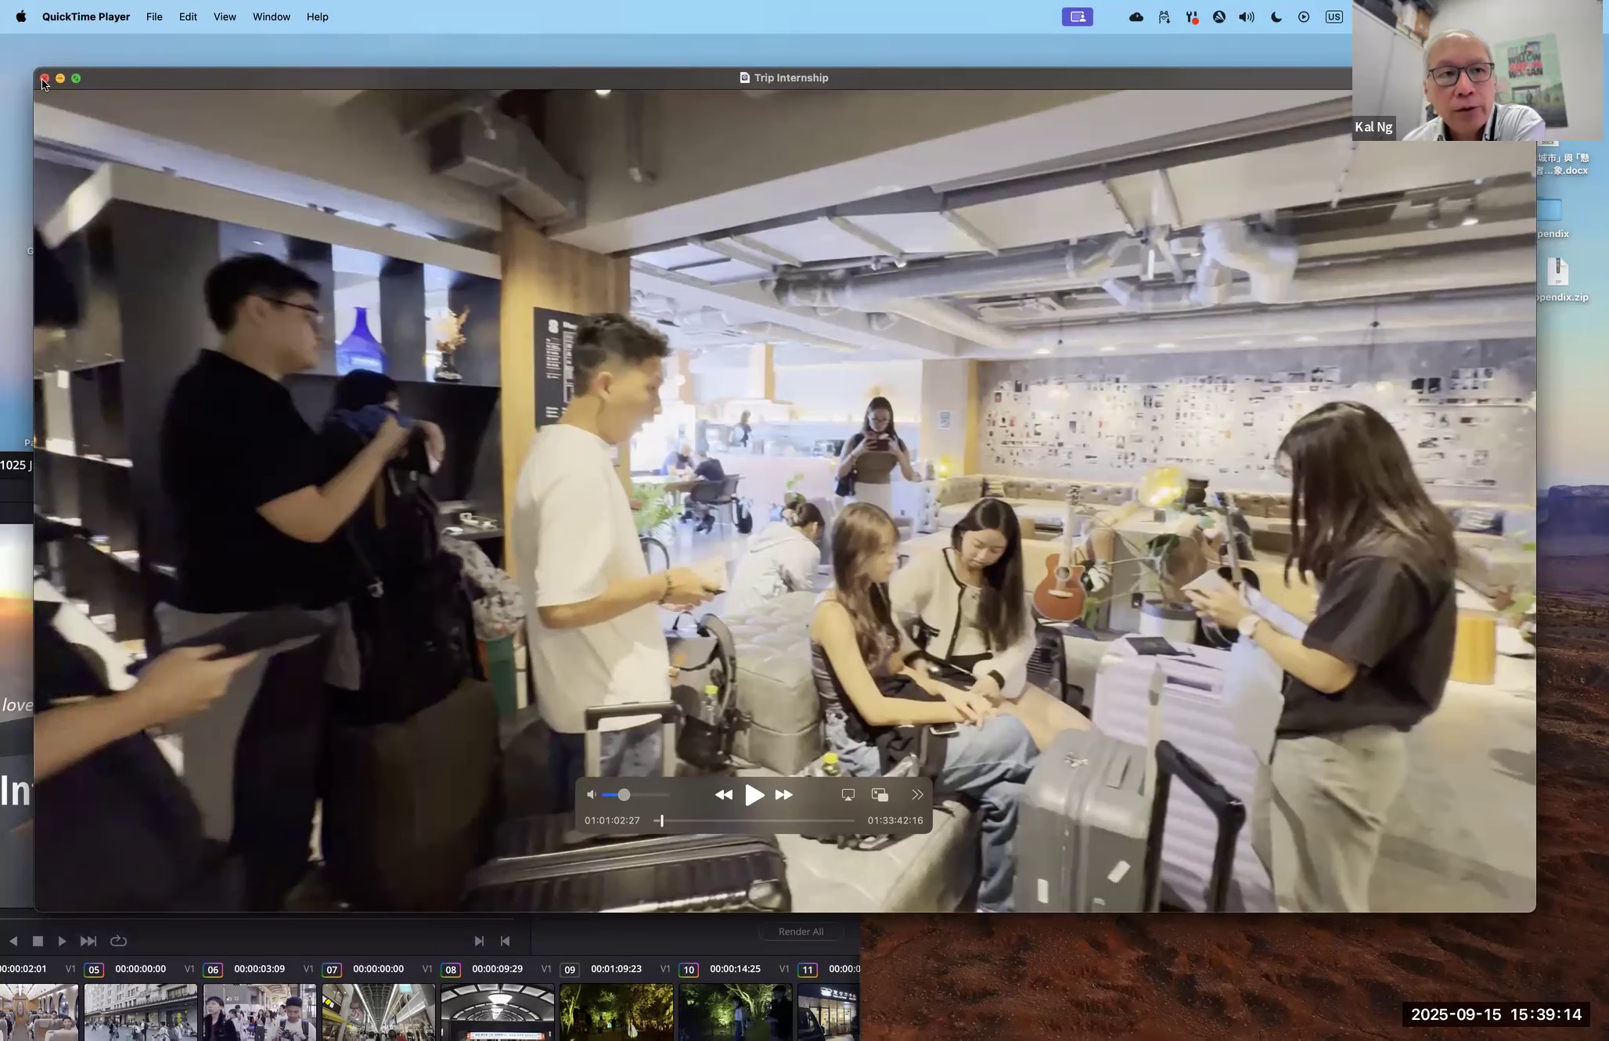
left_click_drag(142, 79, 150, 75)
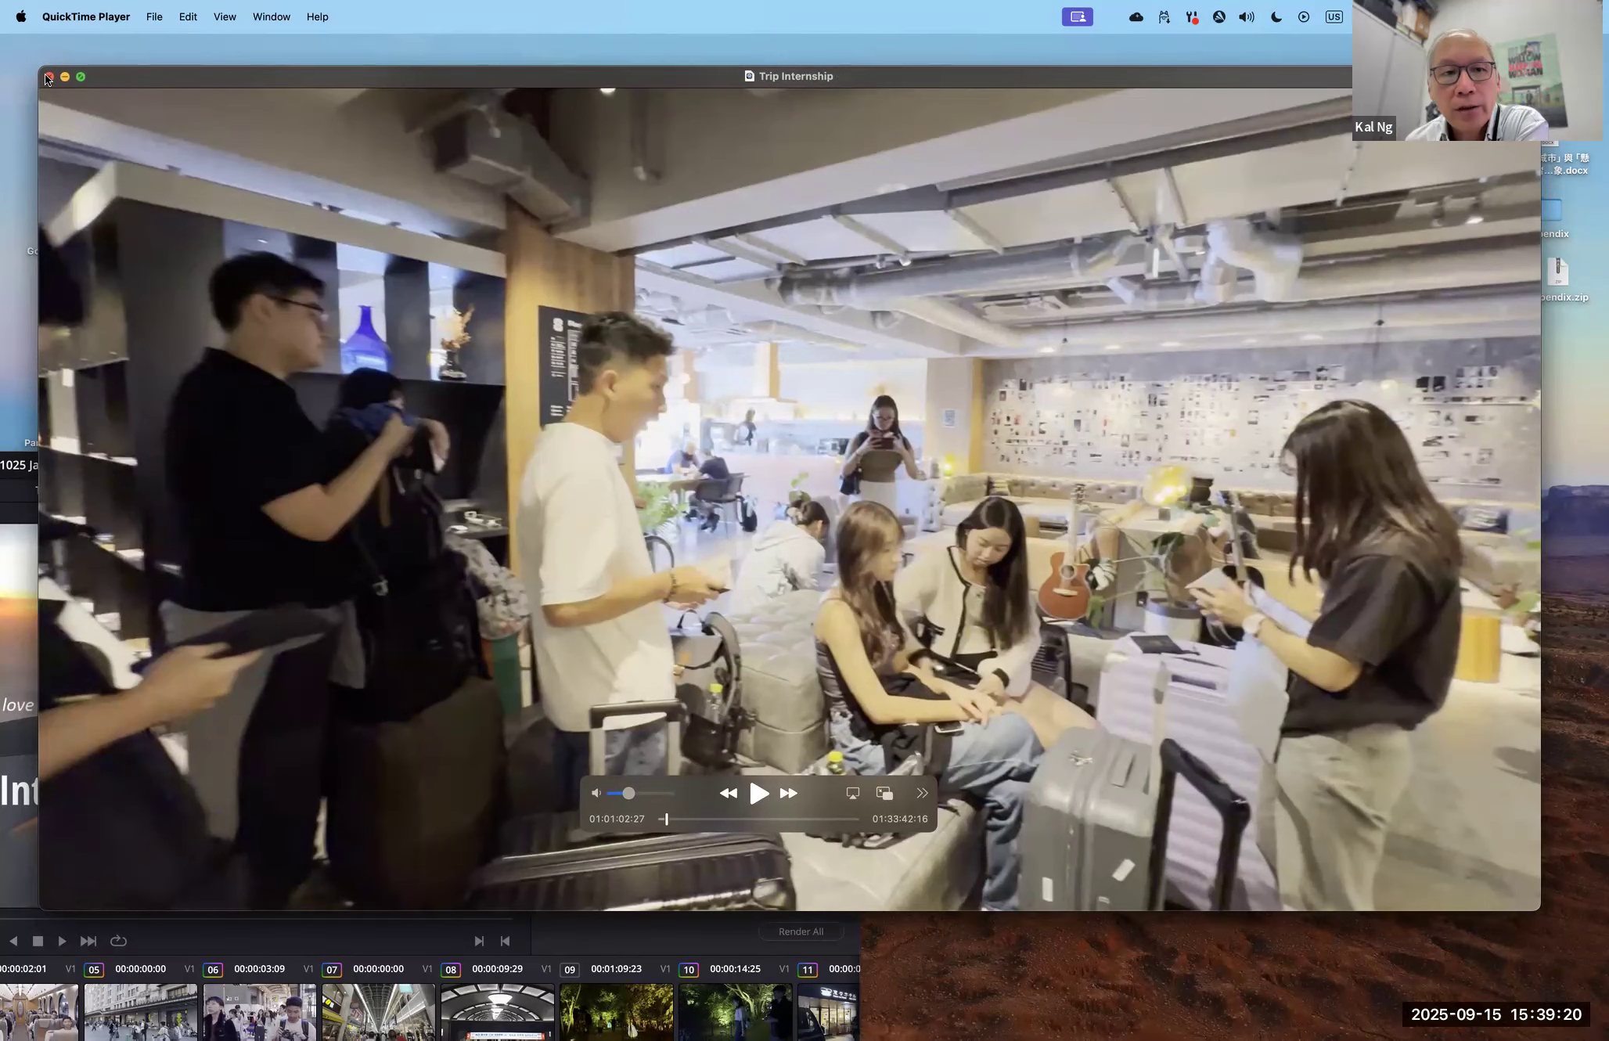